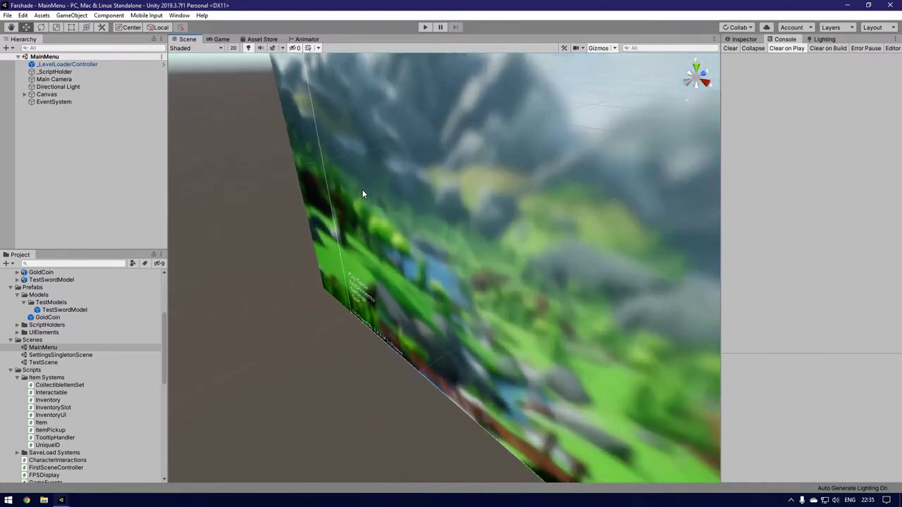
# Step: Orbit the Scene view, expand Canvas and MainMenuPanel, and select the Title object
pyautogui.moveTo(362, 191); pyautogui.dragTo(475, 220, button='right')
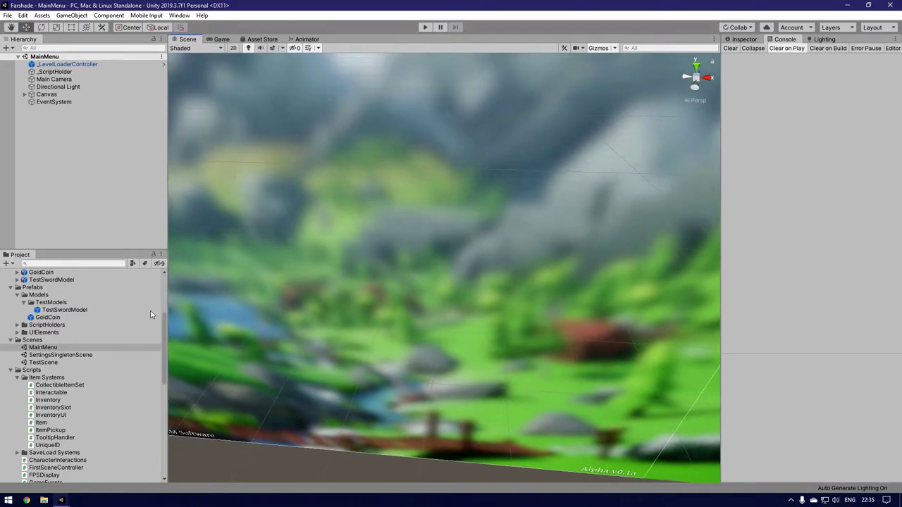
pyautogui.click(25, 94)
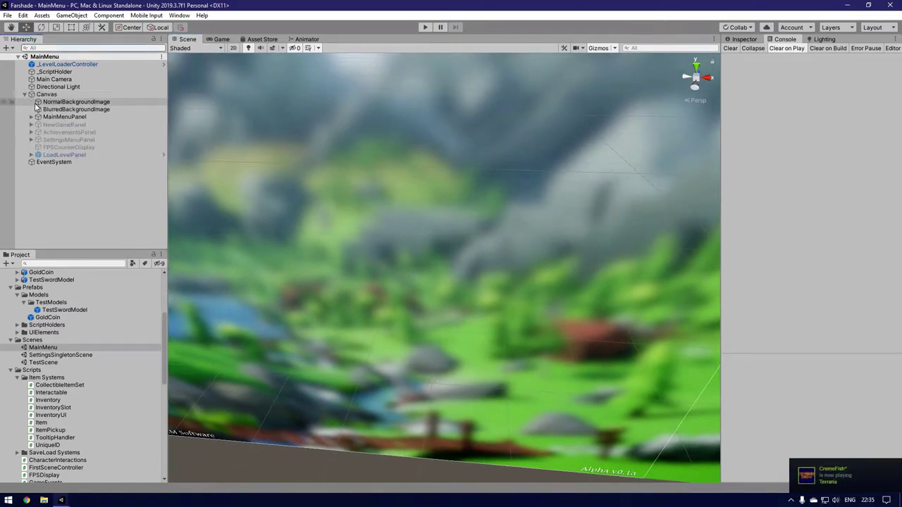
pyautogui.click(31, 117)
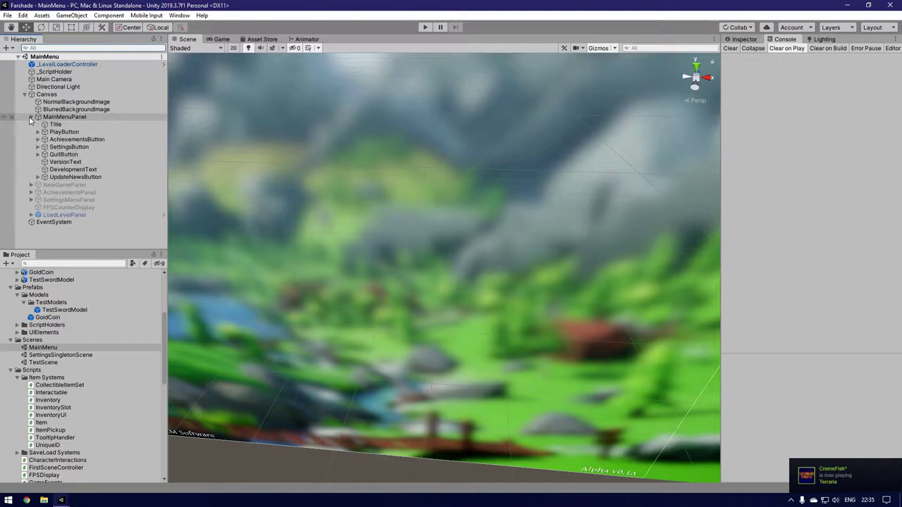
pyautogui.click(54, 125)
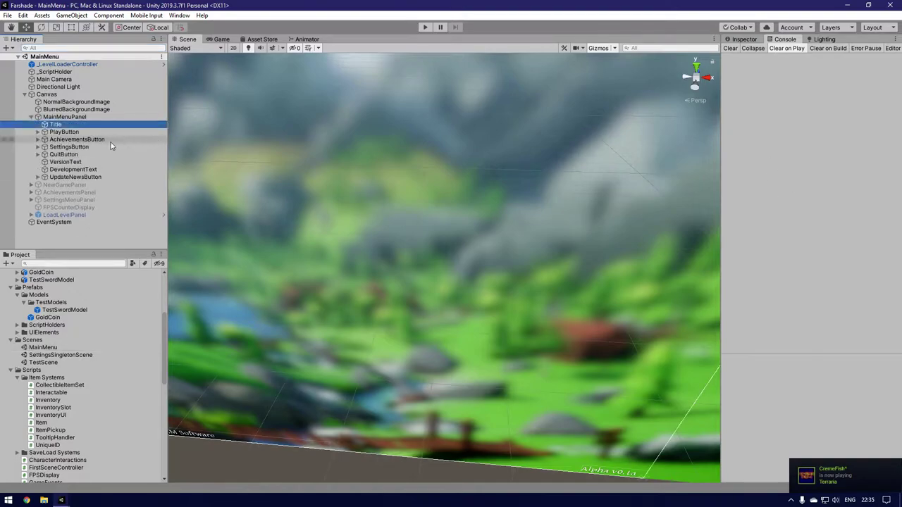
# Step: Replace the Title's TextMeshPro text 'Farshade' with 'GAME NAME HERE' and preview it in Play mode
pyautogui.click(744, 38)
pyautogui.click(754, 220)
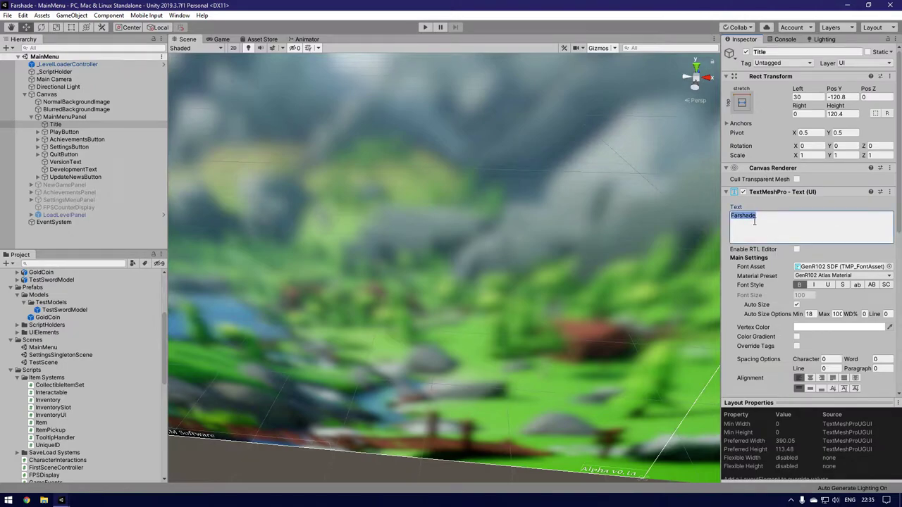
pyautogui.write('GAME NAME HERE')
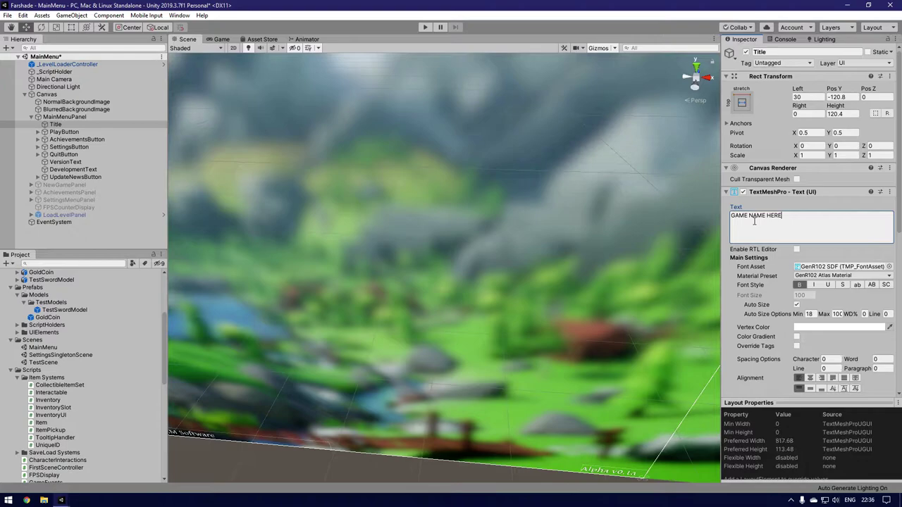
pyautogui.click(85, 207)
pyautogui.click(425, 27)
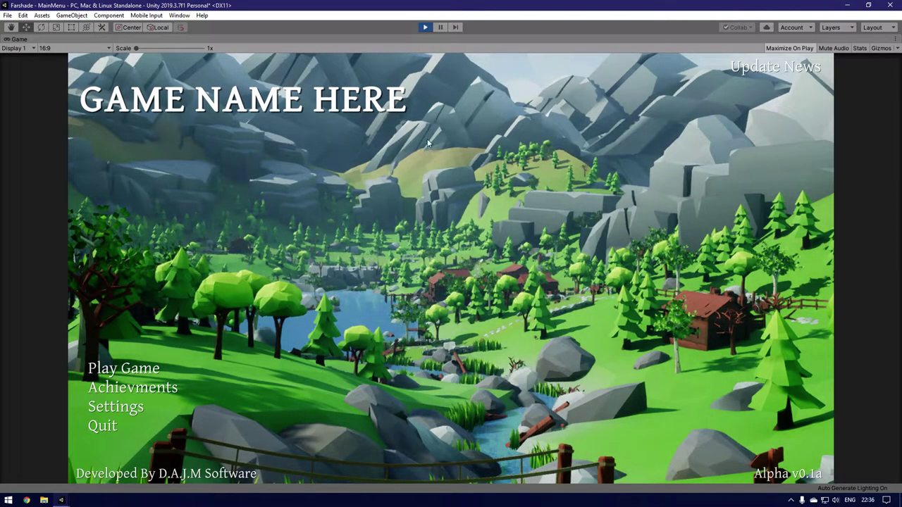
# Step: Stop and restart play mode with Ctrl+P, then choose Play Game to reach the save slots
pyautogui.click(425, 27)
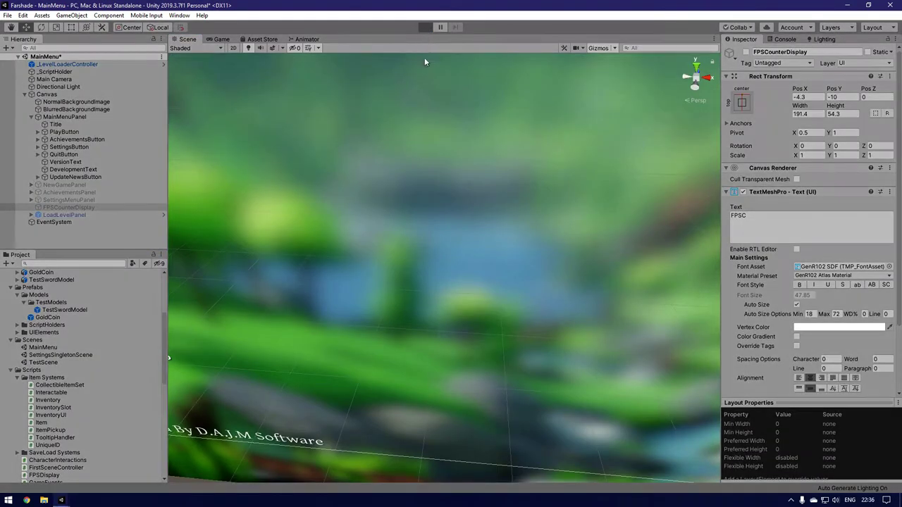
pyautogui.hotkey('ctrl', 'p')
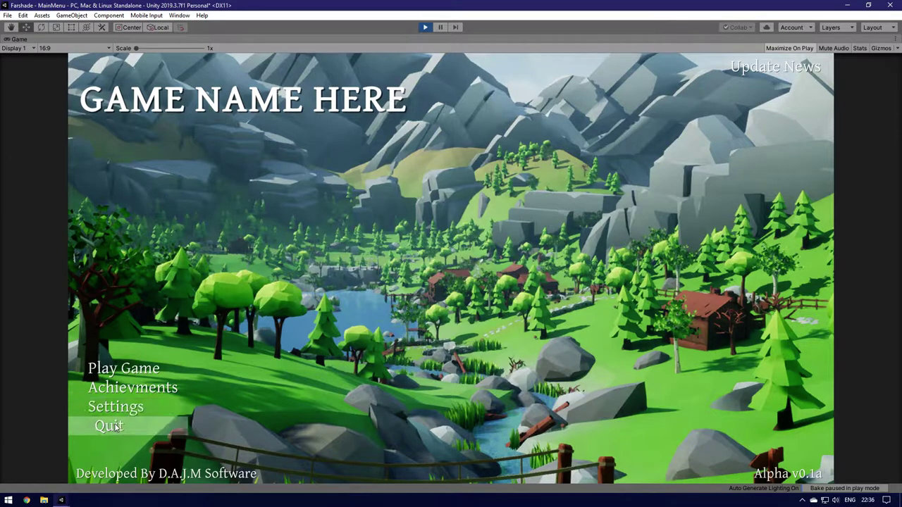
pyautogui.click(122, 370)
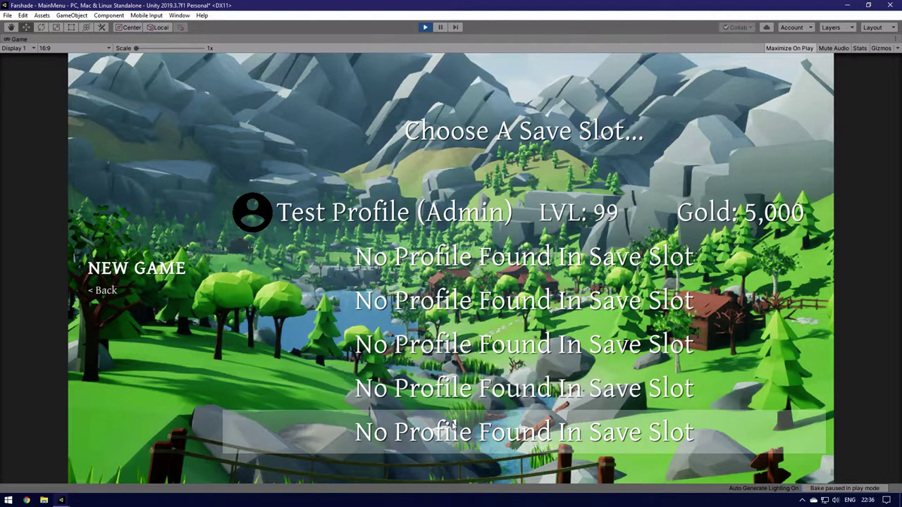
pyautogui.click(482, 217)
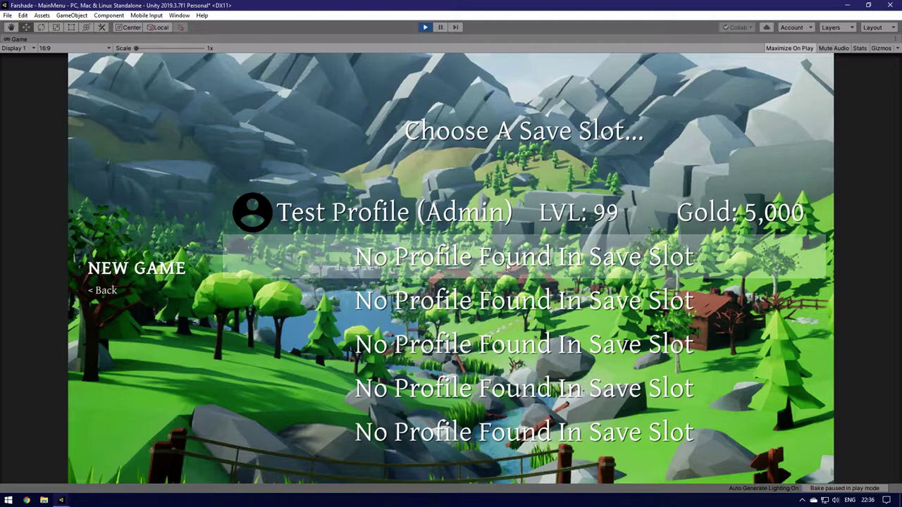
# Step: Go back from save slots, scroll through the Achievements list, then return and open Settings
pyautogui.click(105, 289)
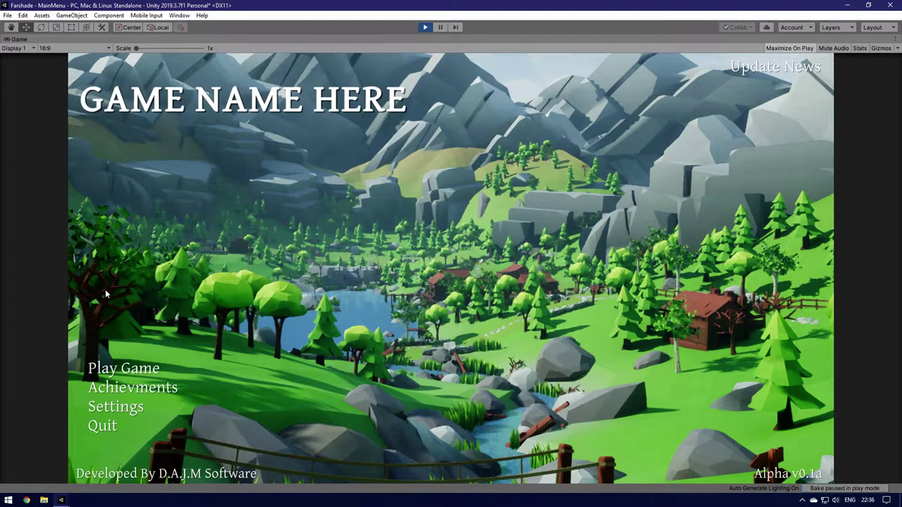
pyautogui.click(127, 391)
pyautogui.scroll(-2, 444, 301)
pyautogui.scroll(-3, 445, 301)
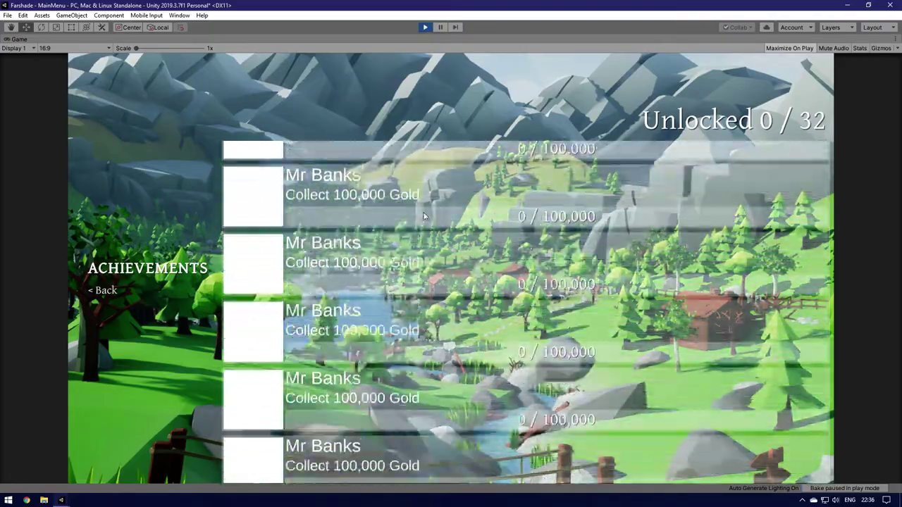
pyautogui.scroll(-5, 439, 257)
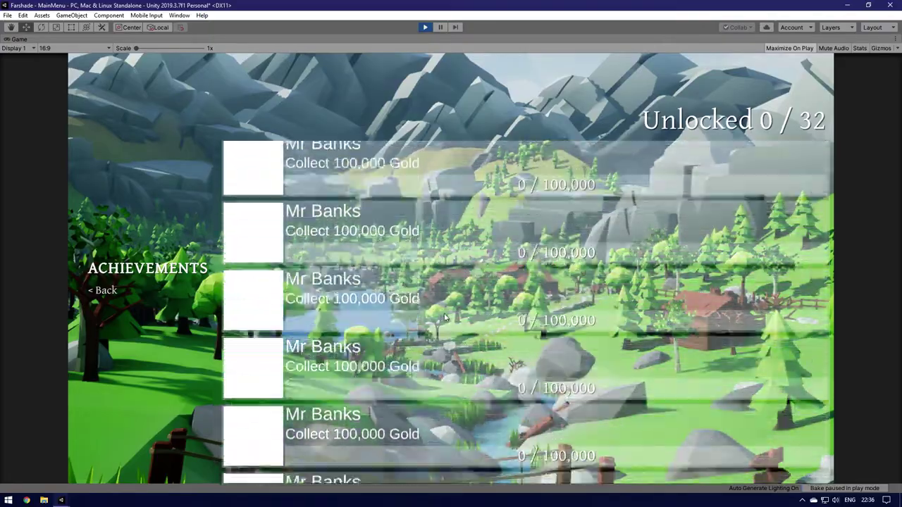
pyautogui.scroll(-5, 444, 309)
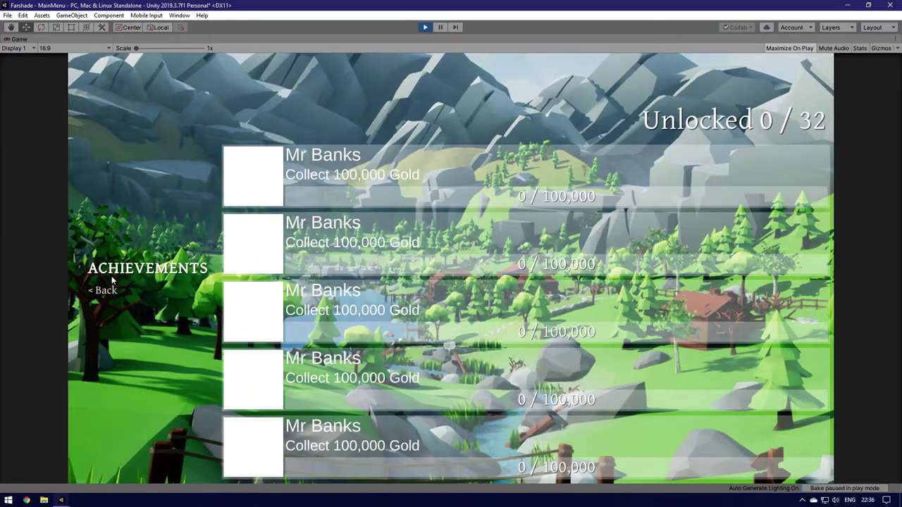
pyautogui.click(102, 291)
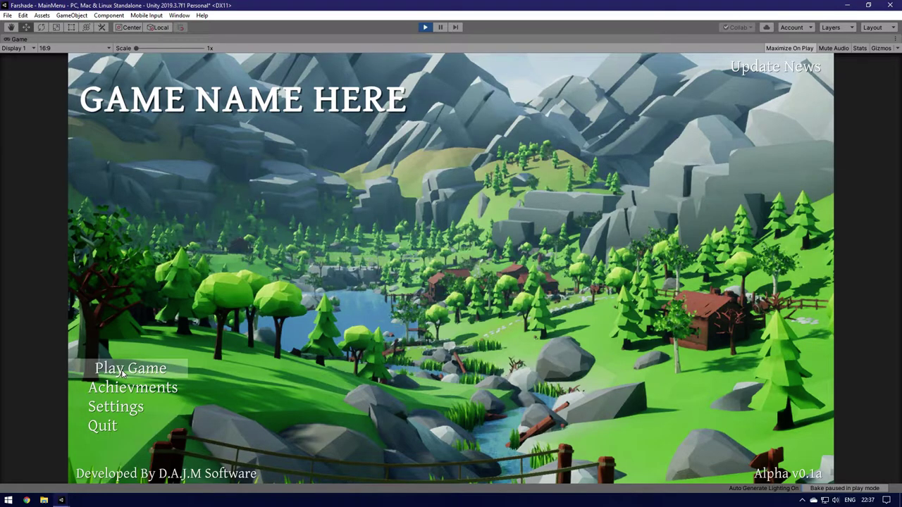
pyautogui.click(116, 407)
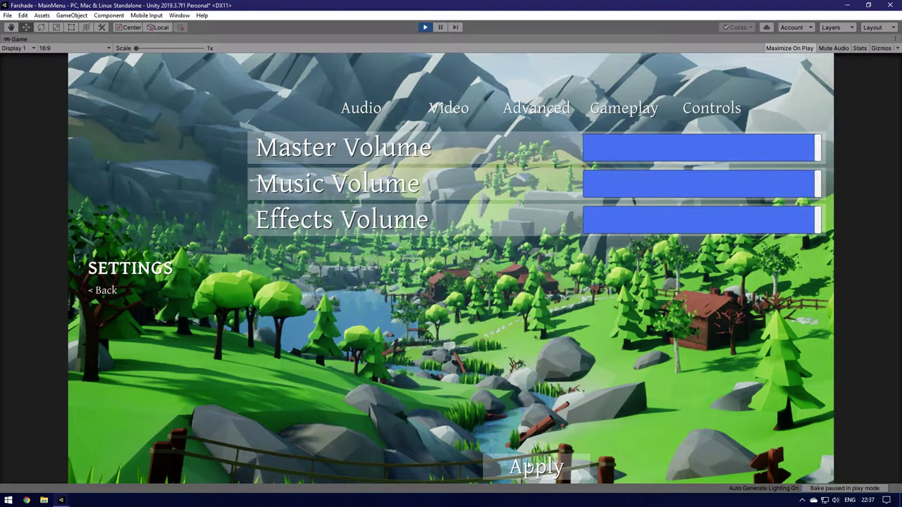
# Step: On the Video page, browse the Resolution and Quality lists without changing them, keeping Ultra
pyautogui.click(454, 112)
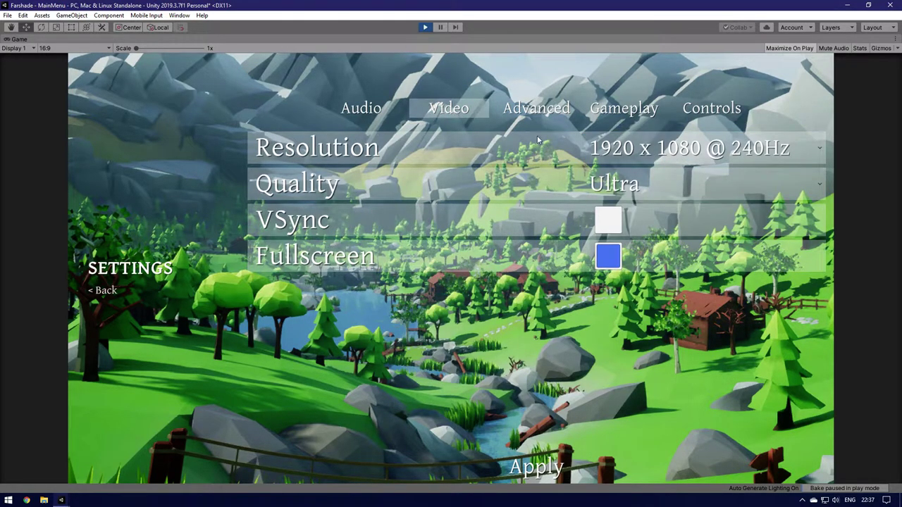
pyautogui.click(809, 150)
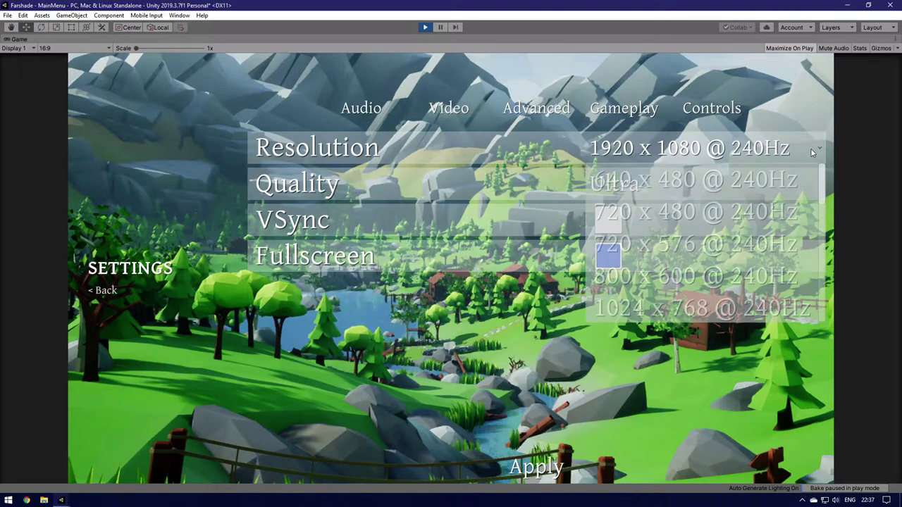
pyautogui.scroll(-4, 717, 213)
pyautogui.scroll(-5, 717, 213)
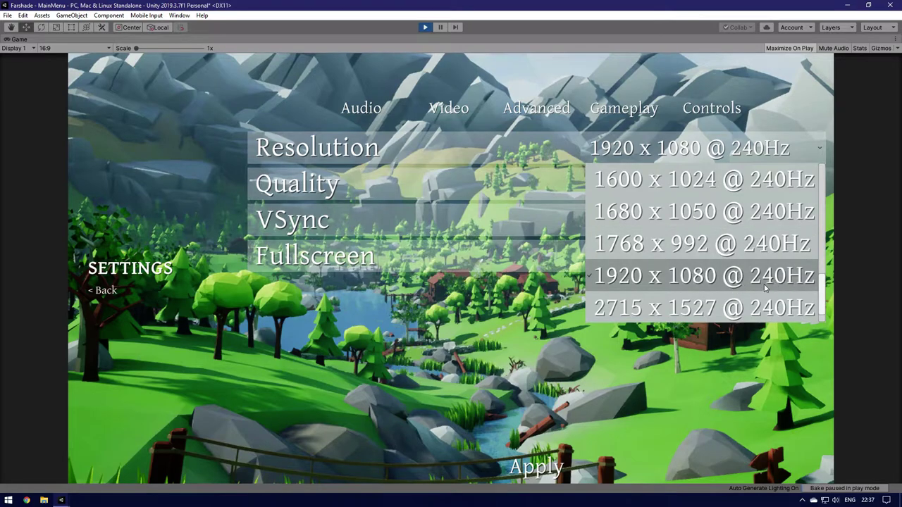
pyautogui.scroll(-1, 761, 287)
pyautogui.scroll(6, 749, 274)
pyautogui.click(642, 185)
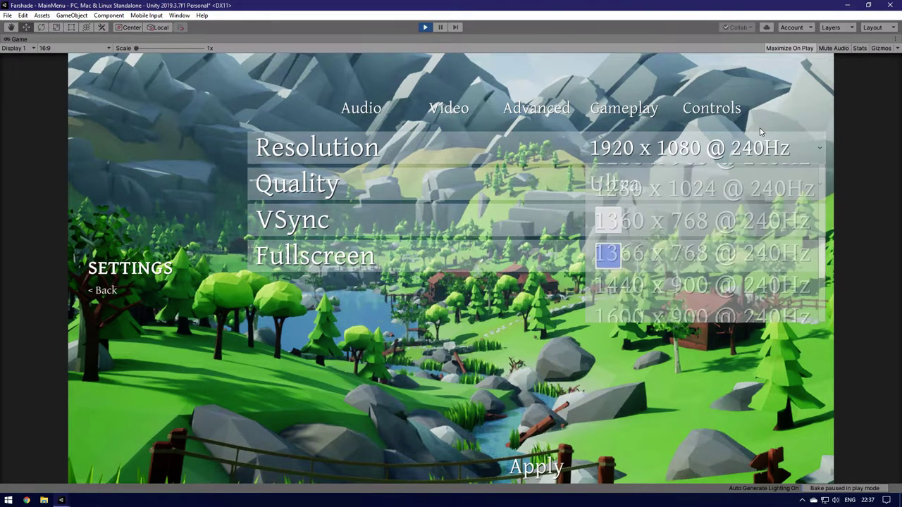
pyautogui.click(643, 189)
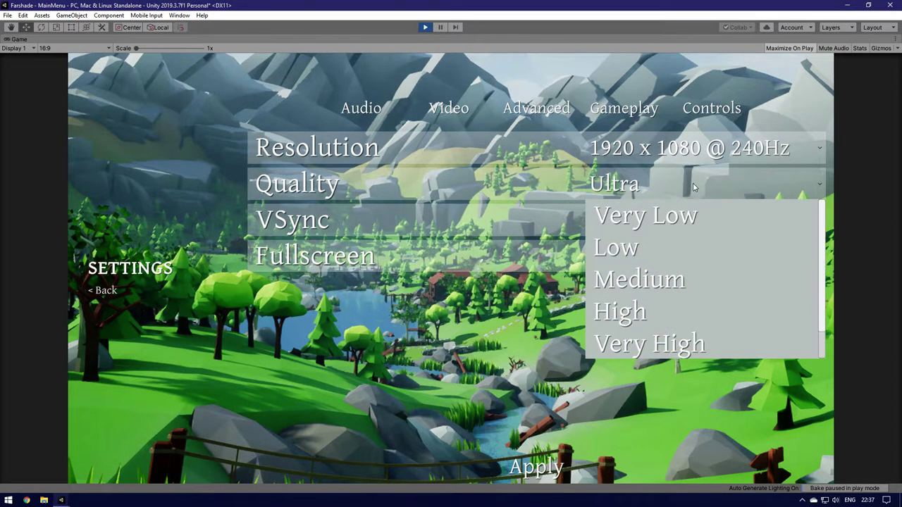
pyautogui.click(632, 195)
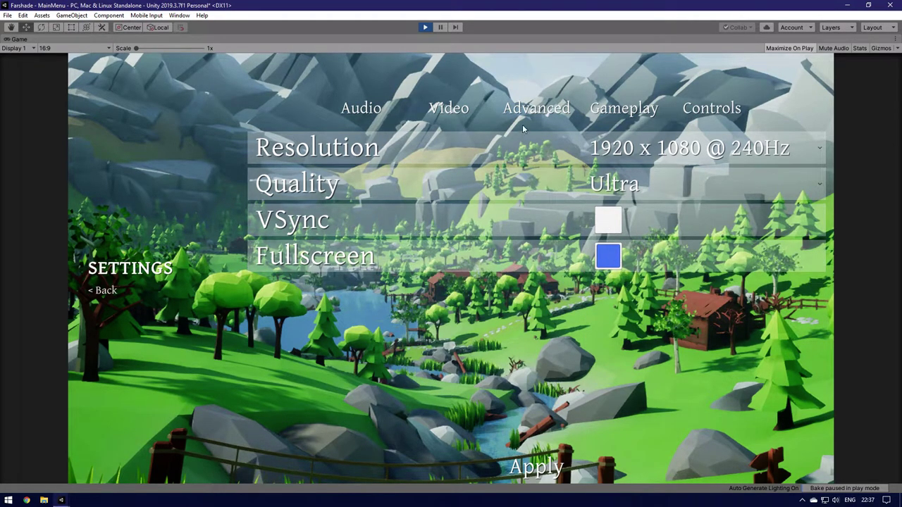
# Step: Enable Display FPS on the Advanced page, then return to Video
pyautogui.click(534, 110)
pyautogui.click(599, 154)
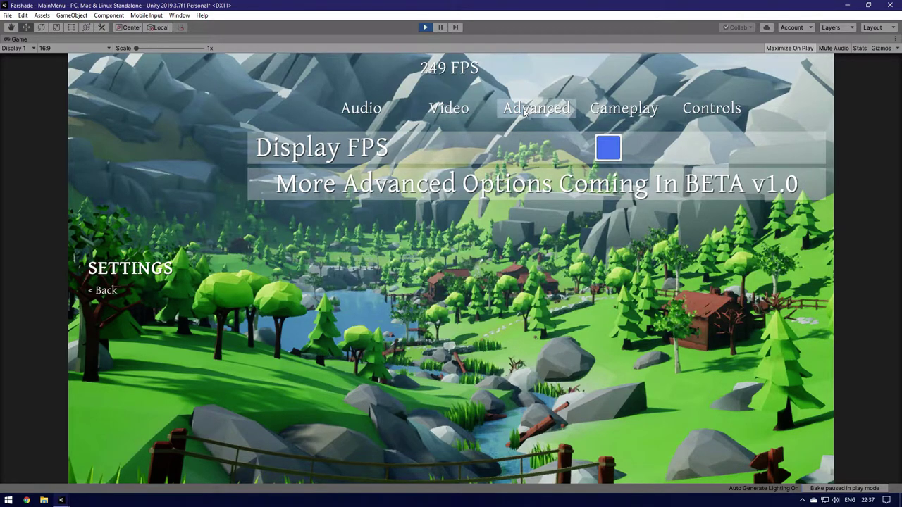
pyautogui.click(472, 111)
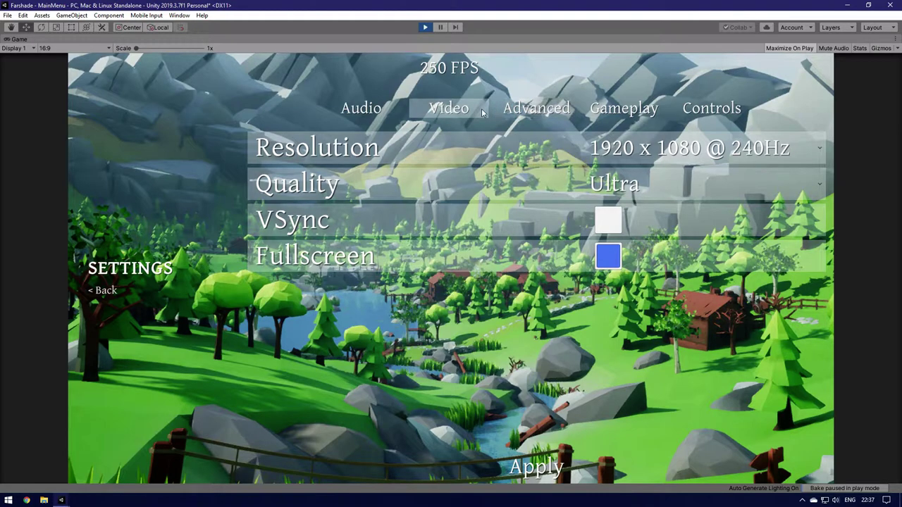
# Step: Toggle the Stats overlay on and off and cycle through the Advanced, Gameplay and Video pages
pyautogui.click(518, 109)
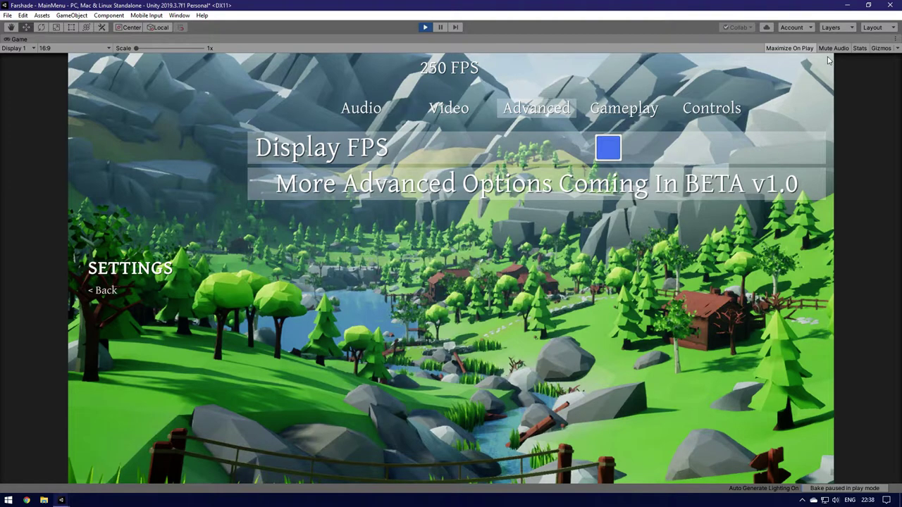
pyautogui.click(860, 47)
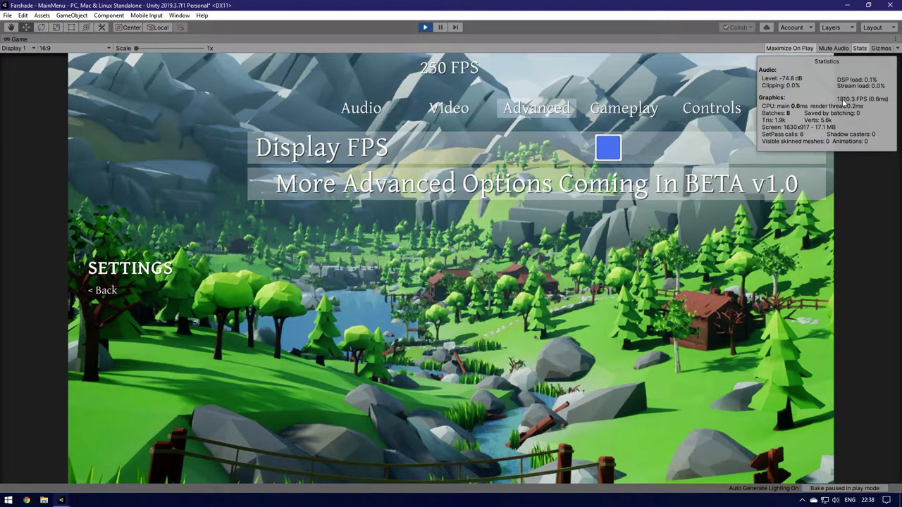
pyautogui.click(860, 47)
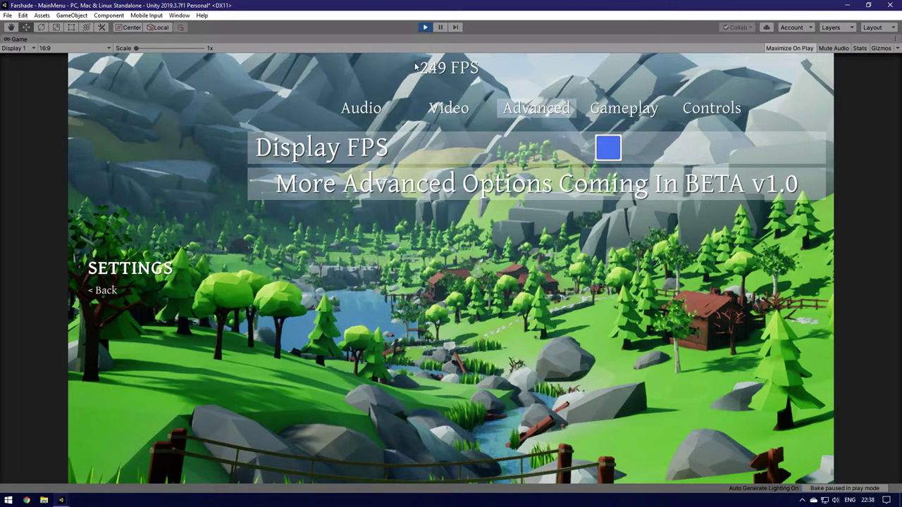
pyautogui.click(626, 114)
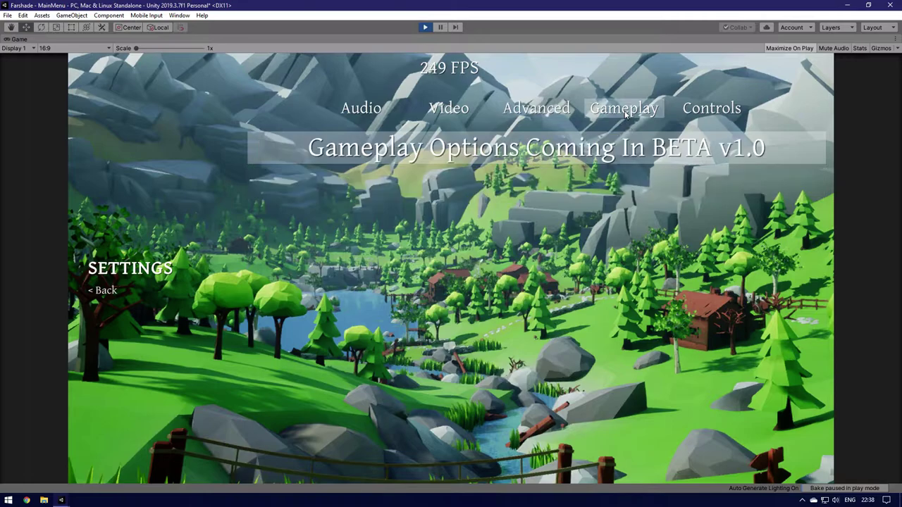
pyautogui.click(525, 113)
pyautogui.click(459, 111)
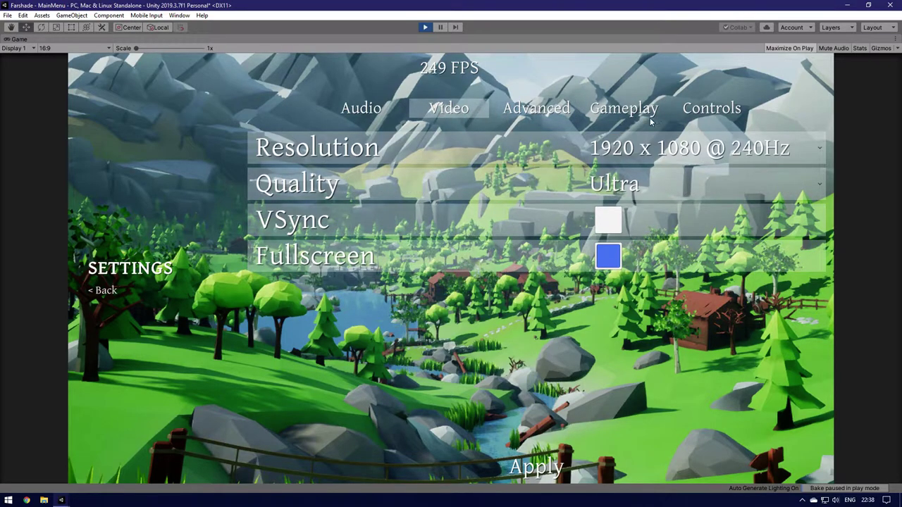
# Step: Rebind Move Forward to W on the Controls page
pyautogui.click(729, 112)
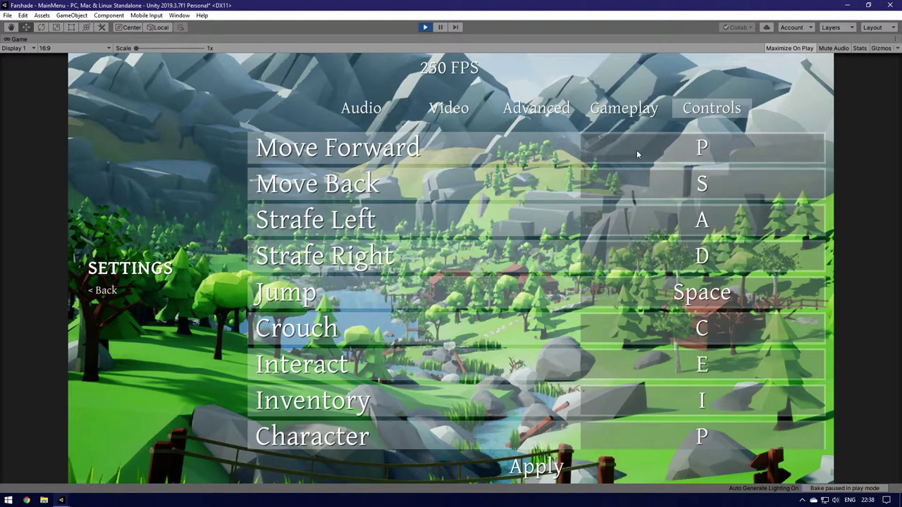
pyautogui.scroll(-1, 685, 180)
pyautogui.scroll(2, 690, 184)
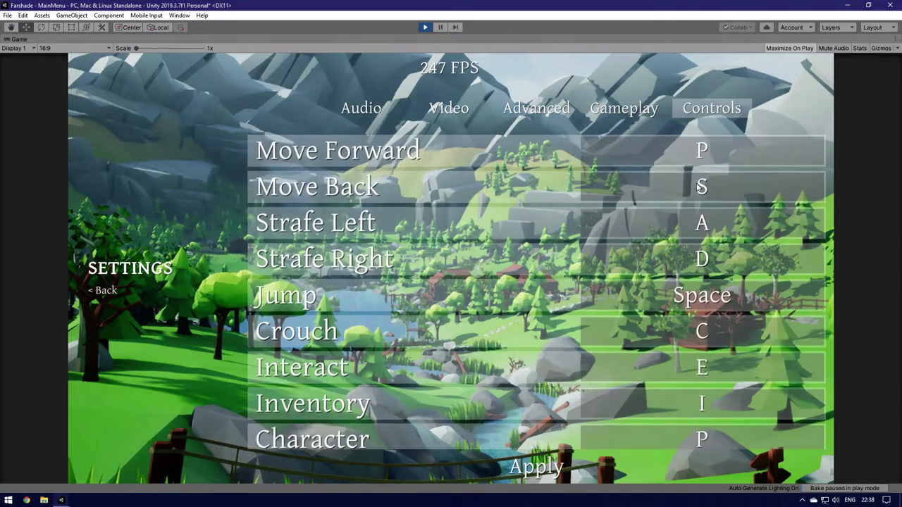
pyautogui.click(698, 153)
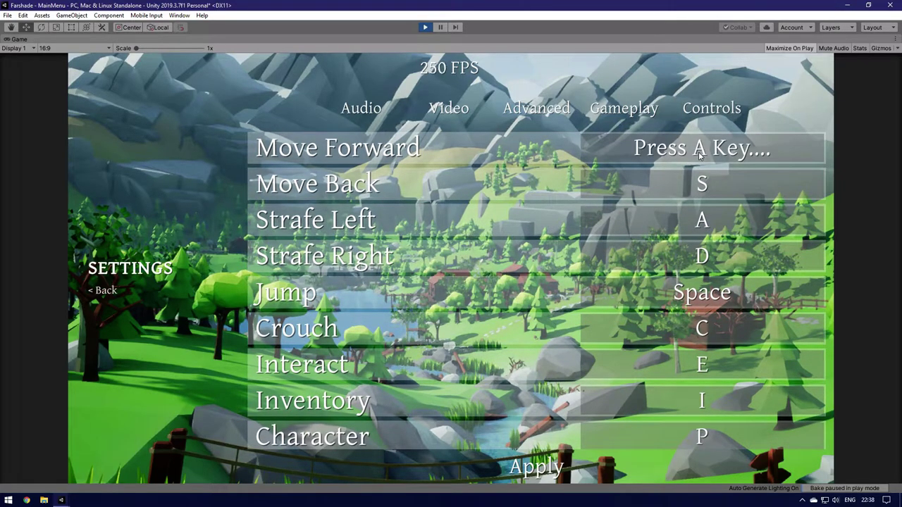
pyautogui.press('w')
pyautogui.scroll(-2, 701, 157)
pyautogui.scroll(-1, 702, 159)
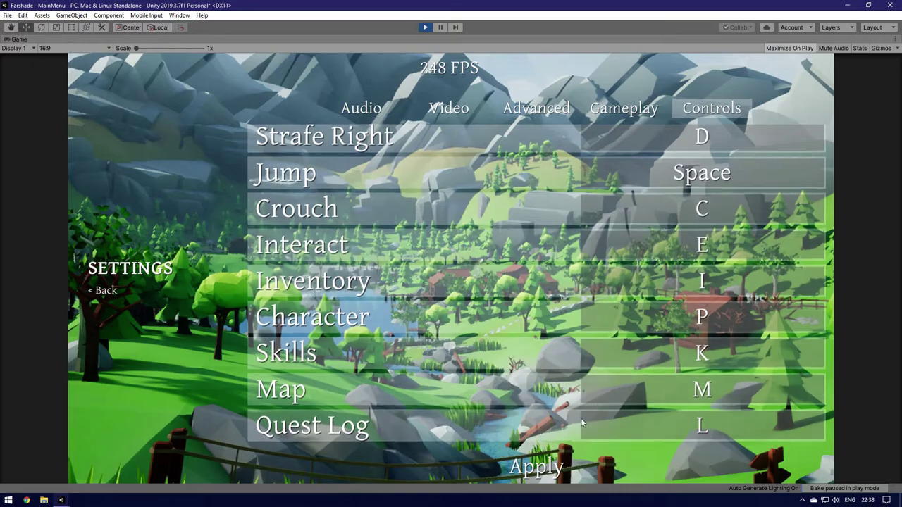
pyautogui.scroll(3, 697, 166)
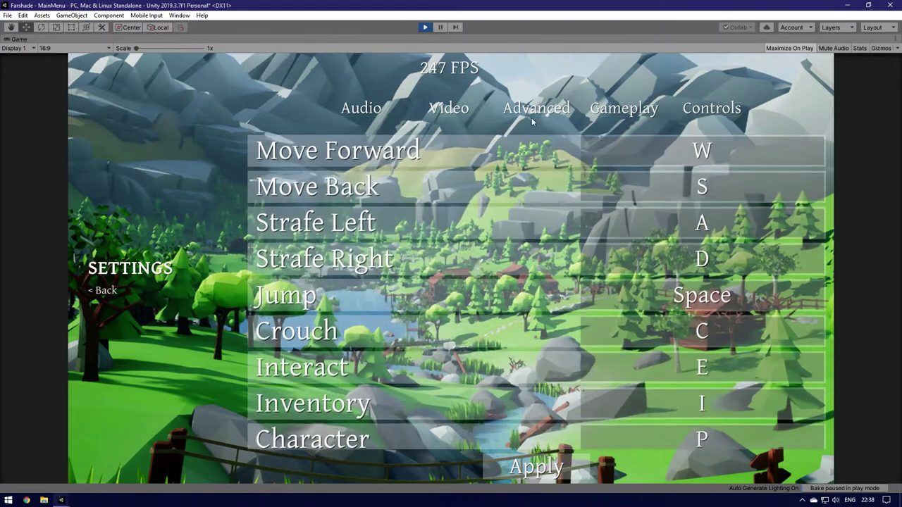
# Step: Turn Display FPS off and back on, then flip between the Video and Audio pages
pyautogui.click(509, 108)
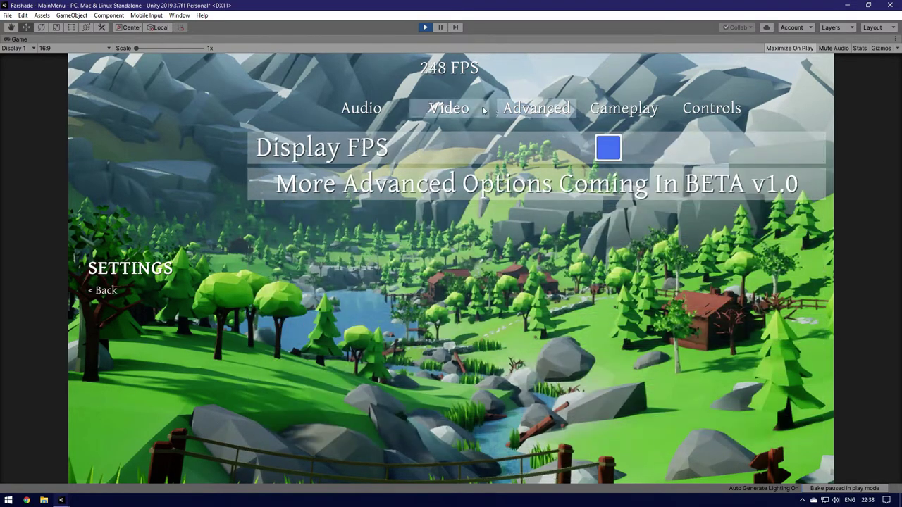
pyautogui.click(606, 148)
pyautogui.click(604, 148)
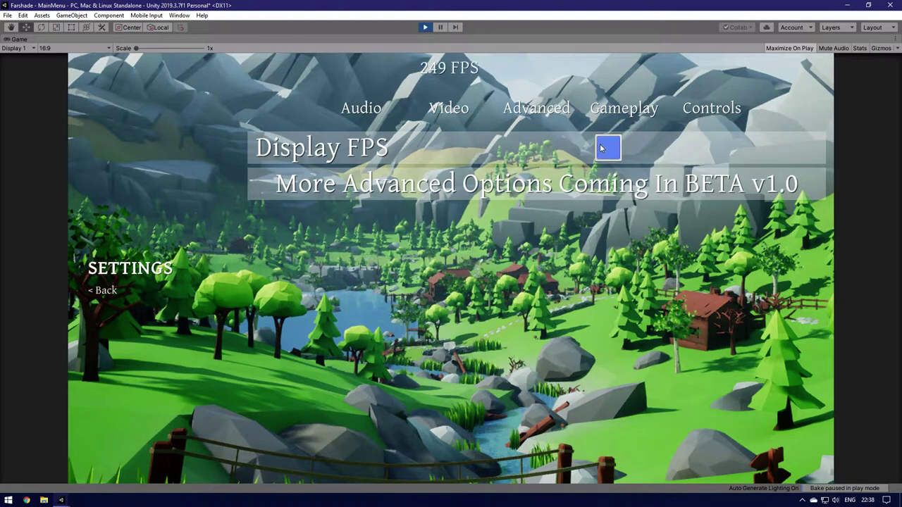
pyautogui.click(455, 112)
pyautogui.click(366, 114)
pyautogui.click(419, 113)
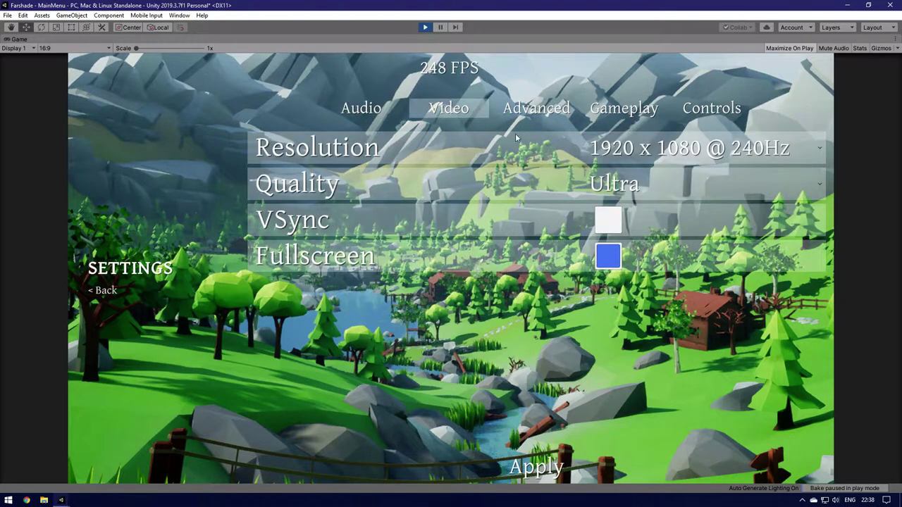
pyautogui.click(361, 109)
# Step: Drag the Master and Effects Volume sliders, then switch to the Tutorial Game editor window
pyautogui.moveTo(810, 151)
pyautogui.mouseDown()
pyautogui.moveTo(682, 151)
pyautogui.moveTo(654, 163)
pyautogui.moveTo(819, 152)
pyautogui.mouseUp()
pyautogui.moveTo(789, 185); pyautogui.dragTo(819, 184)
pyautogui.moveTo(782, 222); pyautogui.dragTo(819, 222)
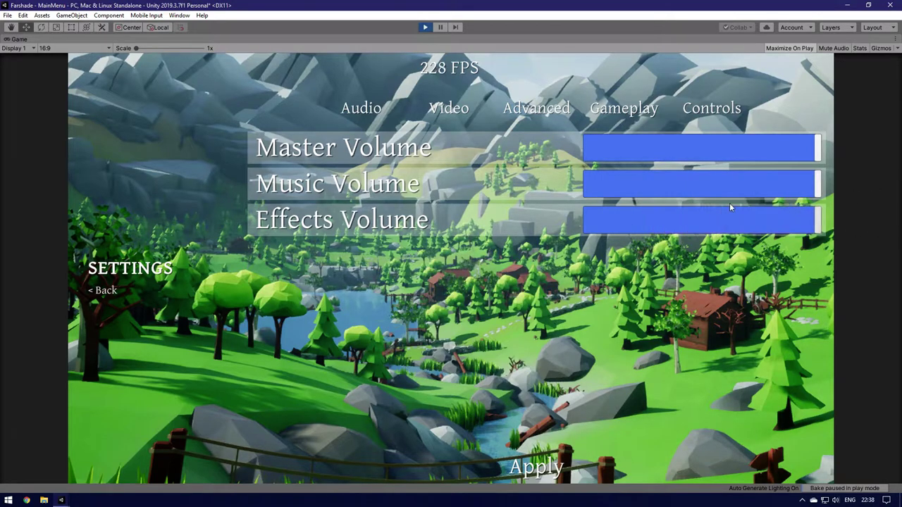
pyautogui.click(508, 112)
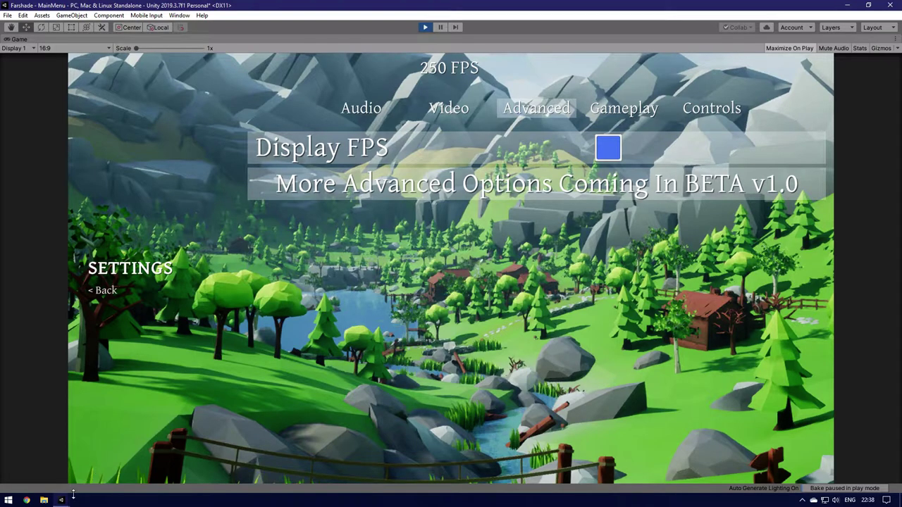
pyautogui.moveTo(73, 498)
pyautogui.click(151, 460)
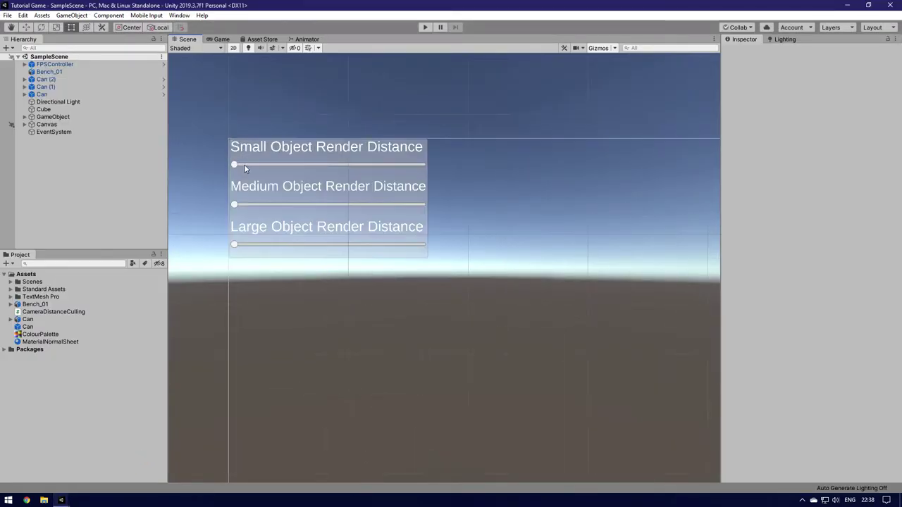
pyautogui.moveTo(210, 113); pyautogui.dragTo(532, 355)
pyautogui.press('f')
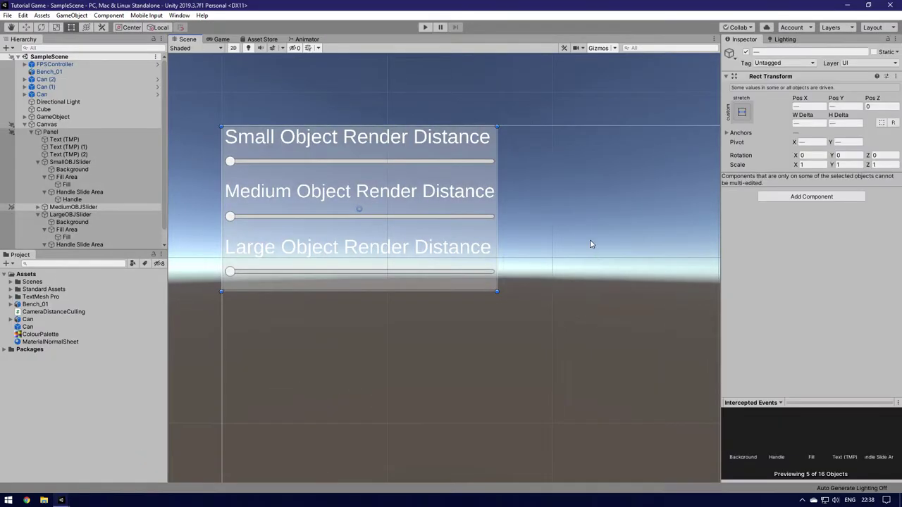
pyautogui.click(403, 351)
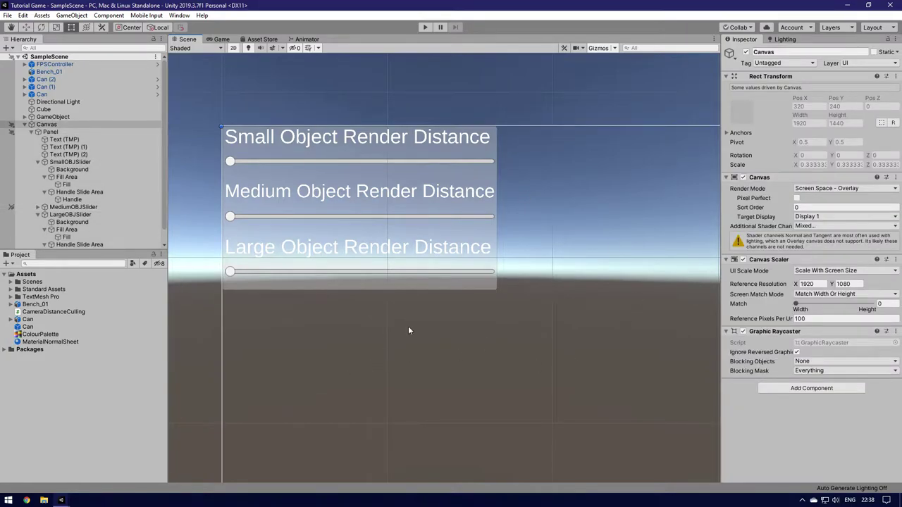
pyautogui.moveTo(61, 500)
pyautogui.click(51, 460)
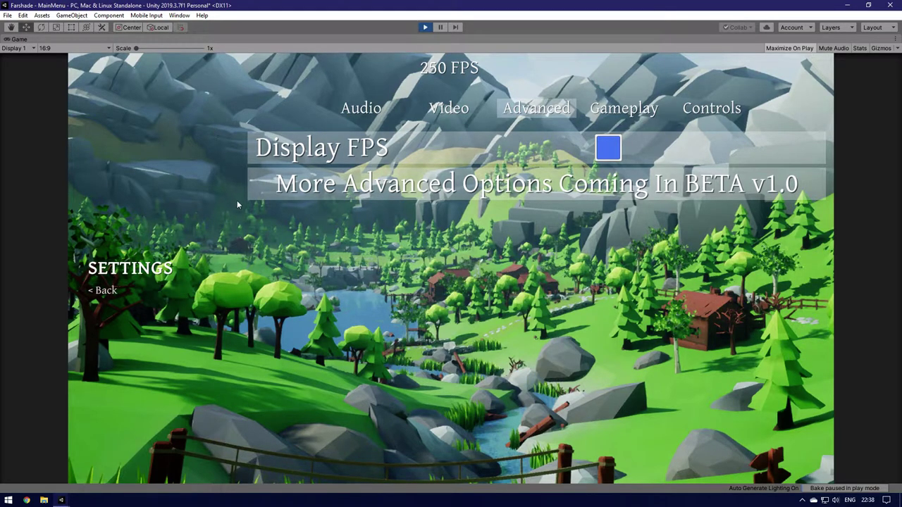
# Step: Preview the Game view at 5:4, 16:9 and 16:10 aspect ratios
pyautogui.click(80, 49)
pyautogui.click(70, 81)
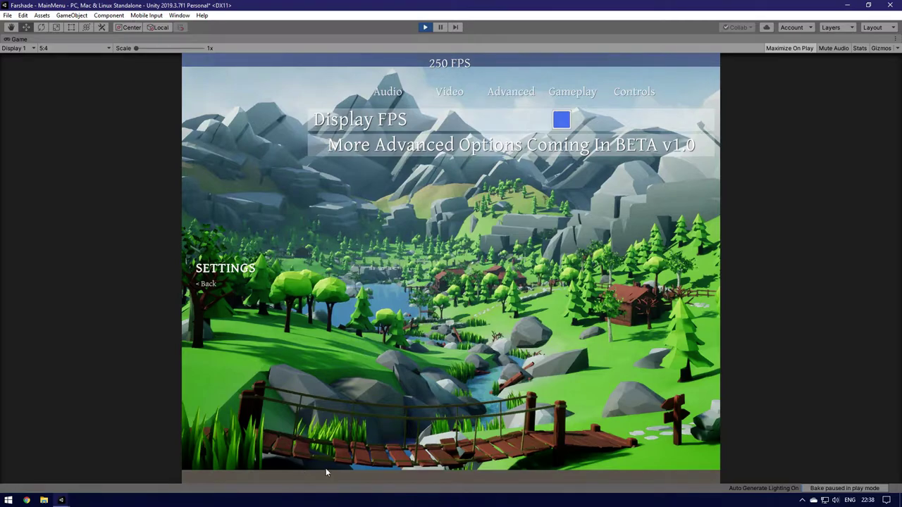
pyautogui.click(71, 48)
pyautogui.click(59, 106)
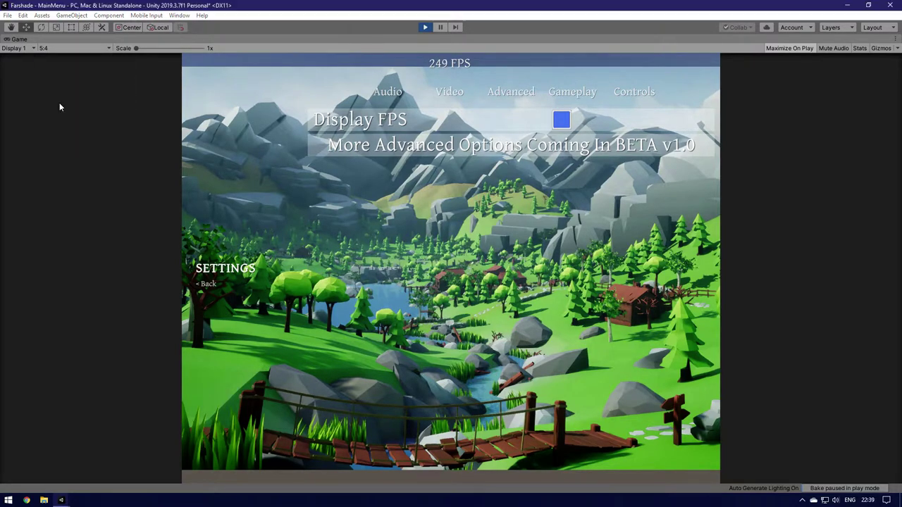
pyautogui.click(64, 48)
pyautogui.click(57, 122)
pyautogui.click(73, 48)
pyautogui.click(59, 115)
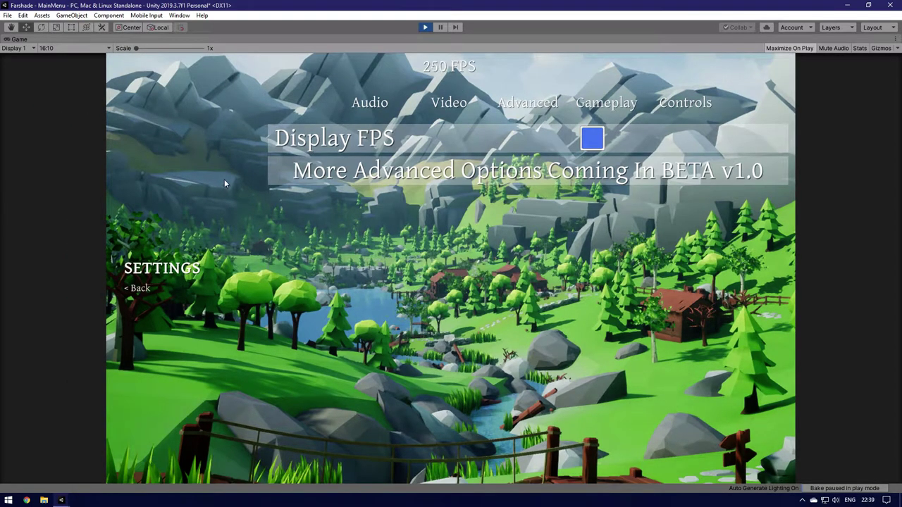
# Step: Preview at 4:3, return to 16:9, then untick Display FPS and open the Video page
pyautogui.click(70, 48)
pyautogui.click(72, 96)
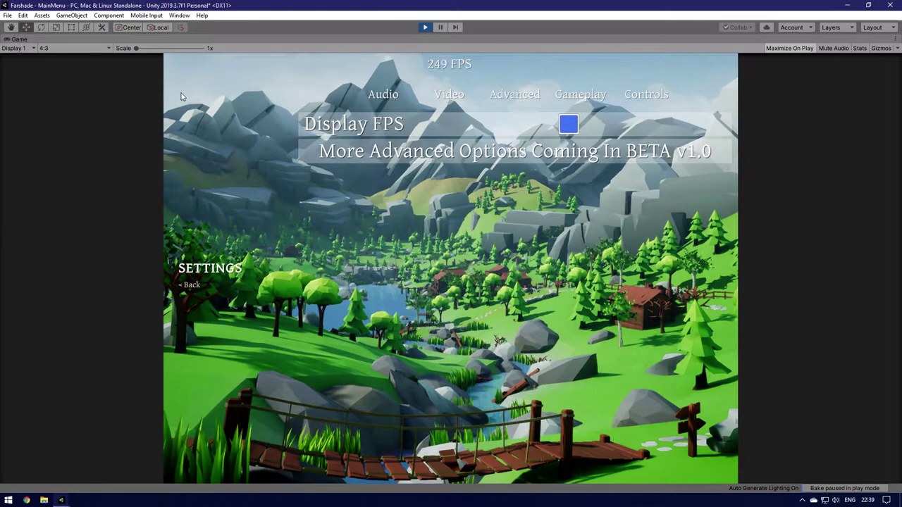
pyautogui.click(72, 48)
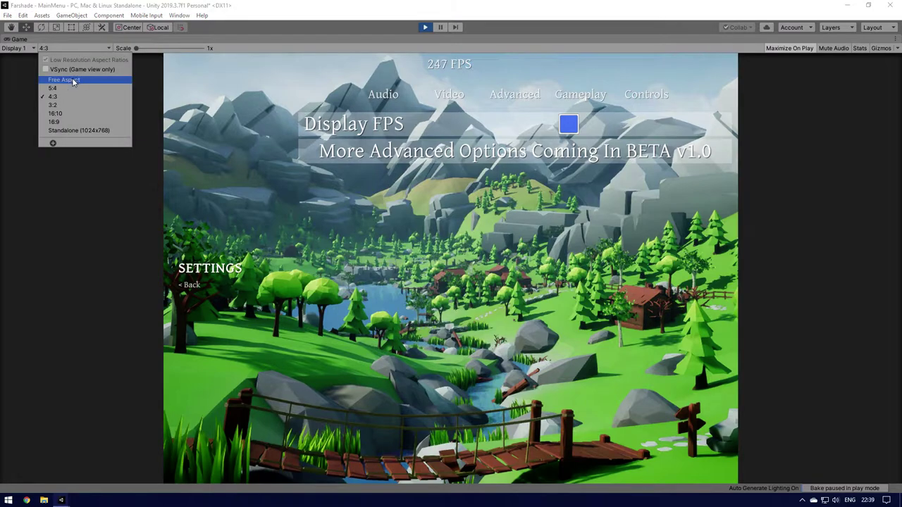
pyautogui.click(62, 122)
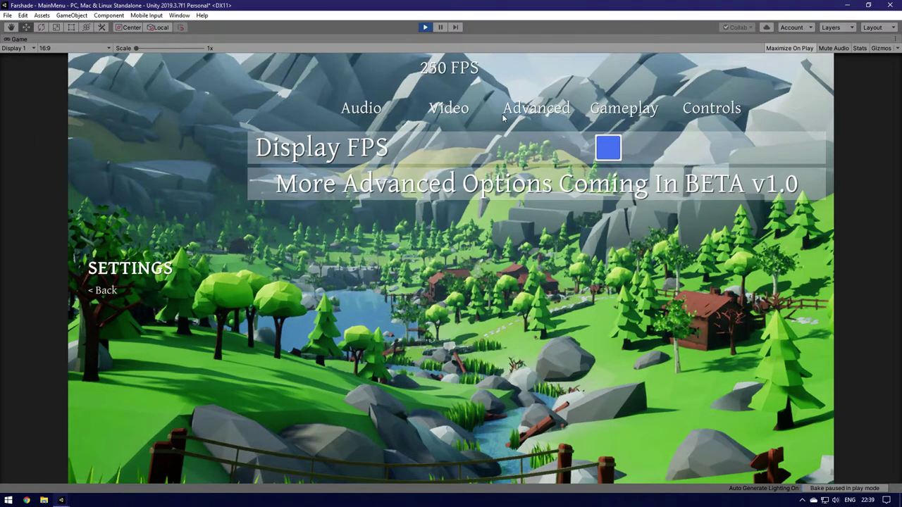
pyautogui.click(608, 149)
pyautogui.click(437, 113)
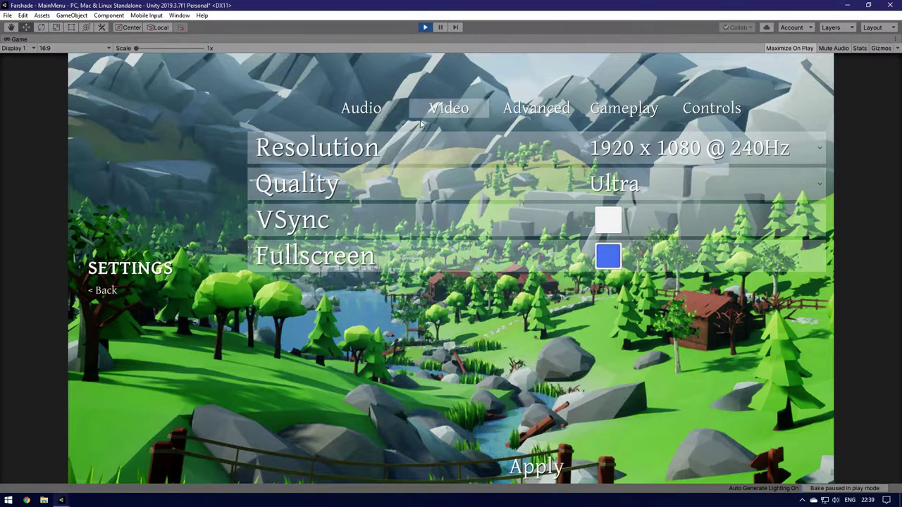
pyautogui.click(613, 183)
pyautogui.scroll(-1, 647, 295)
pyautogui.scroll(1, 647, 295)
pyautogui.click(707, 181)
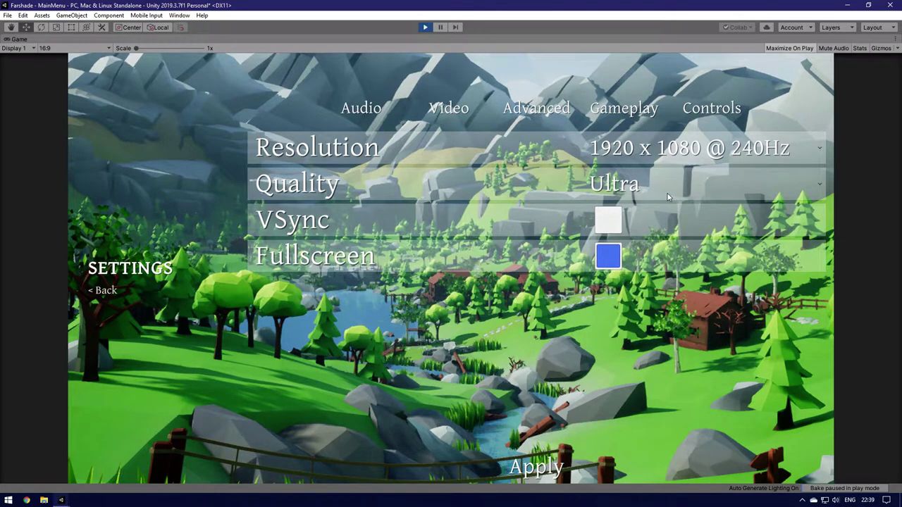
pyautogui.click(755, 153)
pyautogui.scroll(-6, 713, 223)
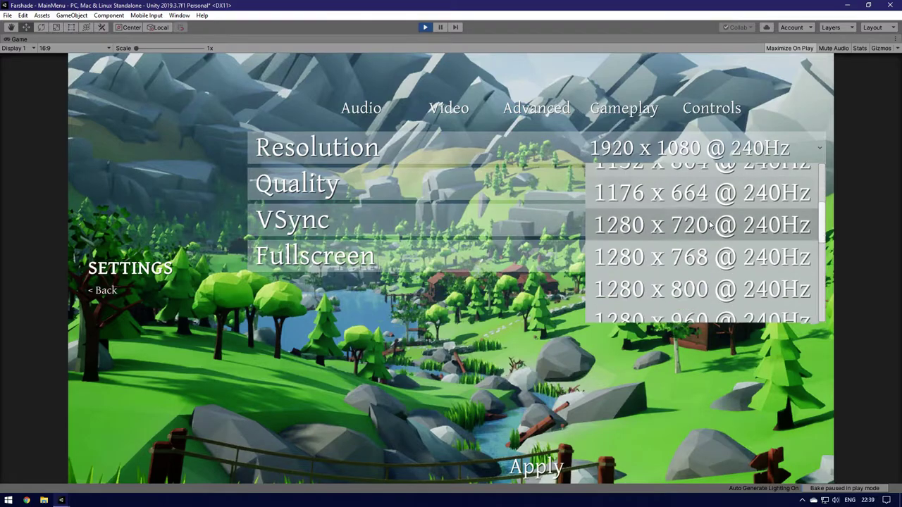
pyautogui.scroll(-11, 708, 226)
pyautogui.scroll(-1, 702, 233)
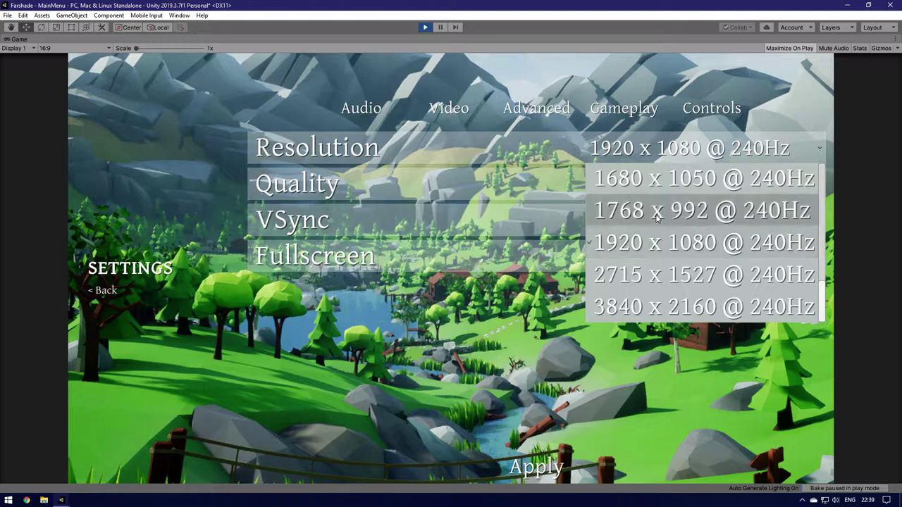
pyautogui.scroll(15, 663, 241)
pyautogui.scroll(1, 663, 241)
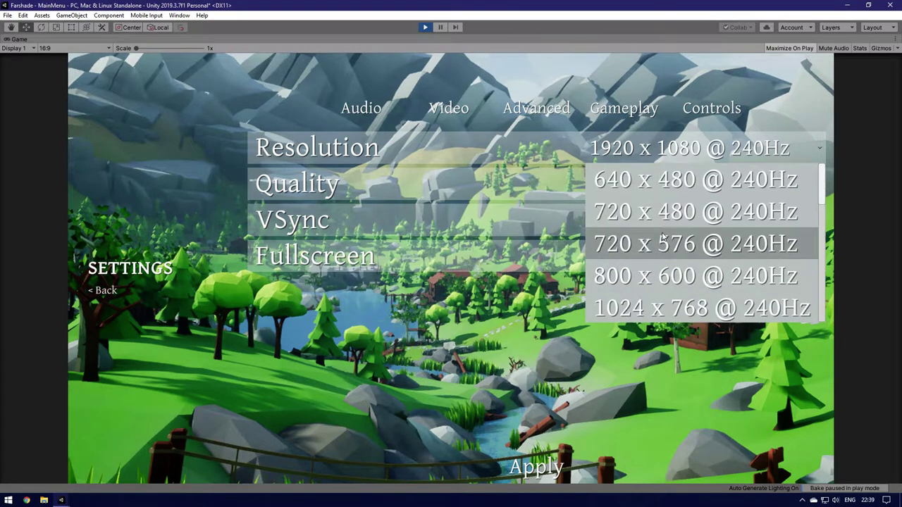
pyautogui.click(653, 185)
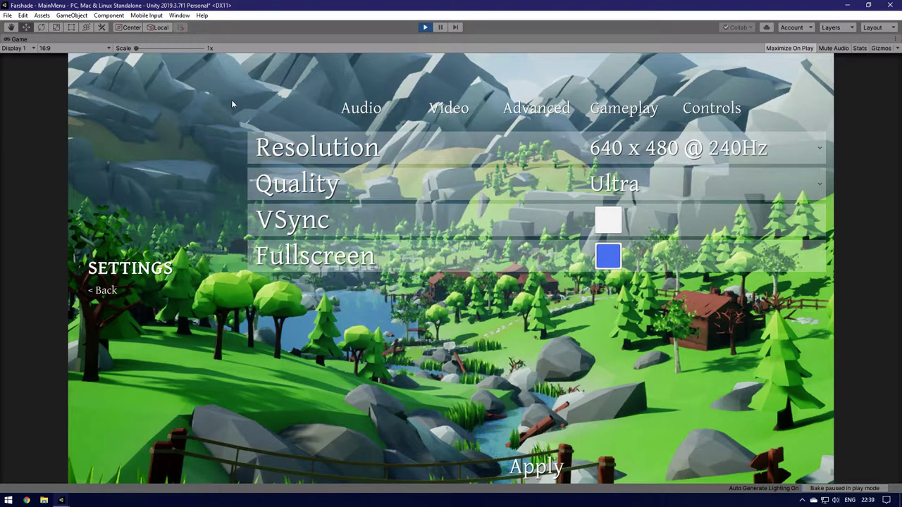
pyautogui.click(742, 150)
pyautogui.scroll(-6, 705, 212)
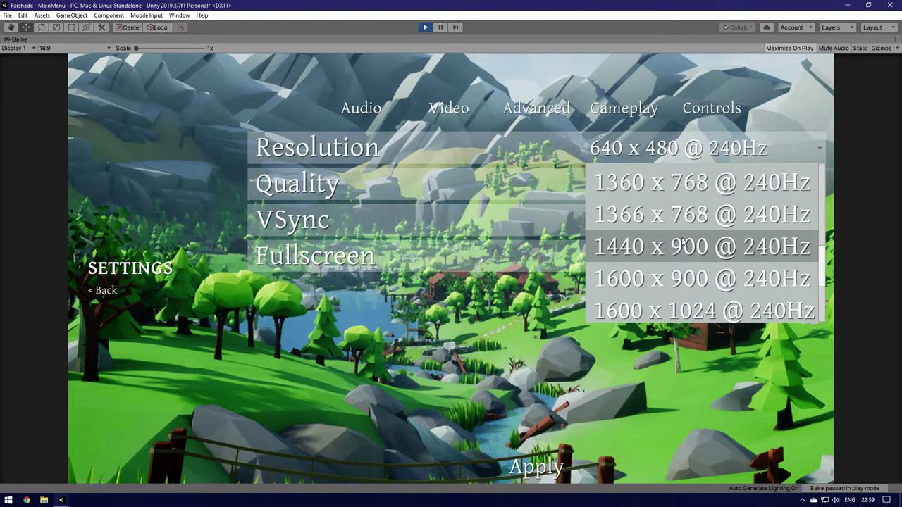
pyautogui.click(673, 243)
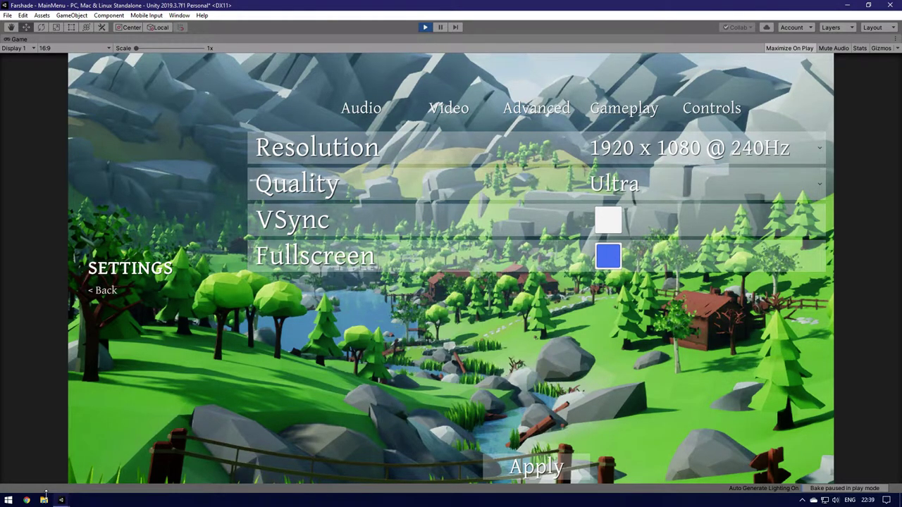
pyautogui.click(7, 14)
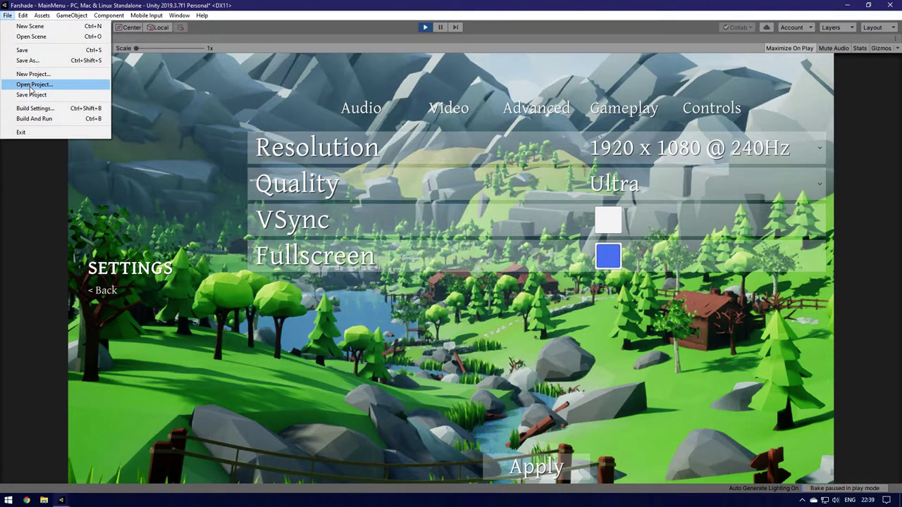
# Step: Build the three scenes for Windows from Build Settings into the Alpha folder
pyautogui.click(34, 108)
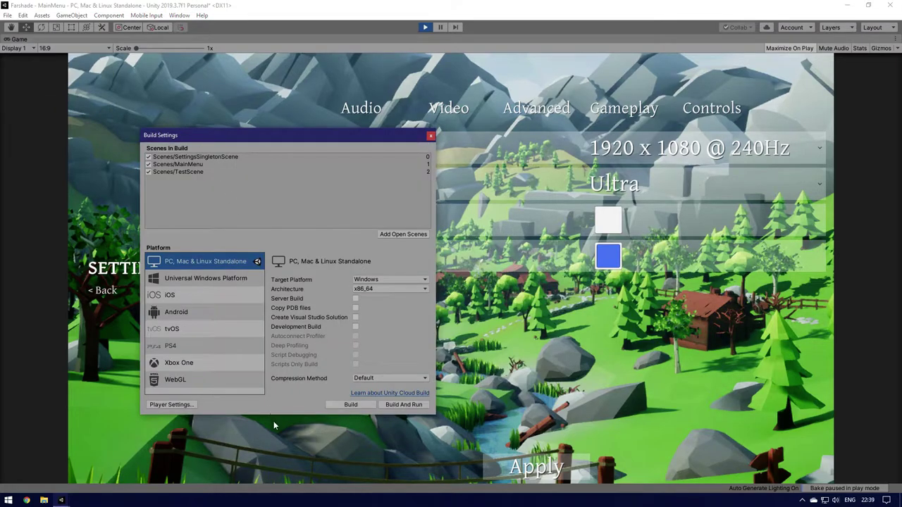
pyautogui.click(351, 404)
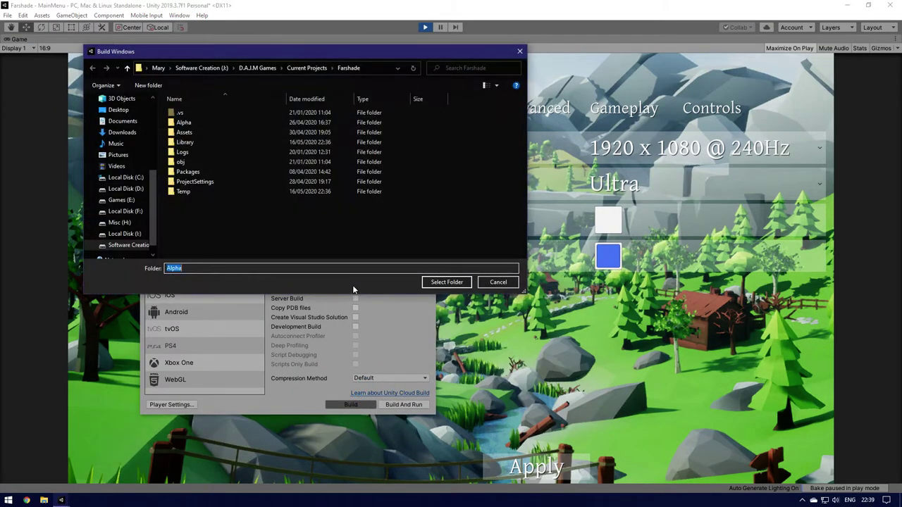
pyautogui.click(440, 283)
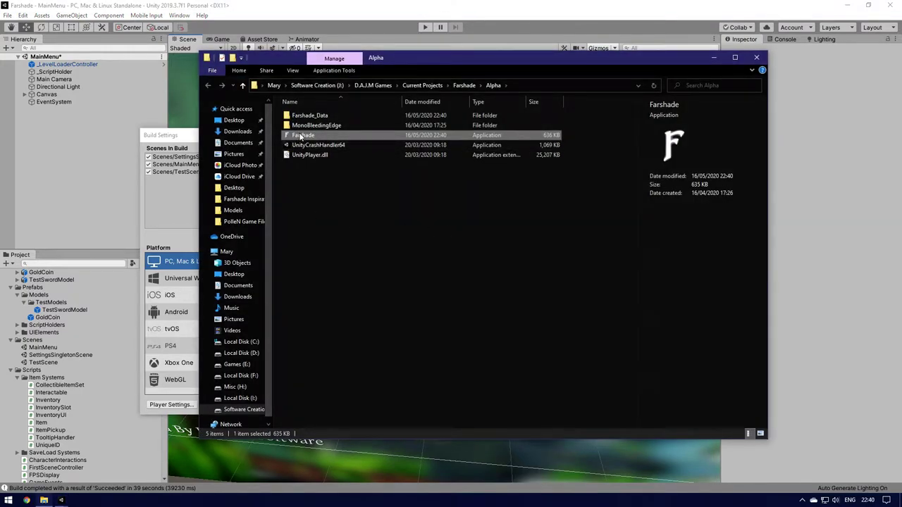
# Step: Launch Farshade.exe, open Settings > Video and toggle Fullscreen on and off
pyautogui.doubleClick(301, 136)
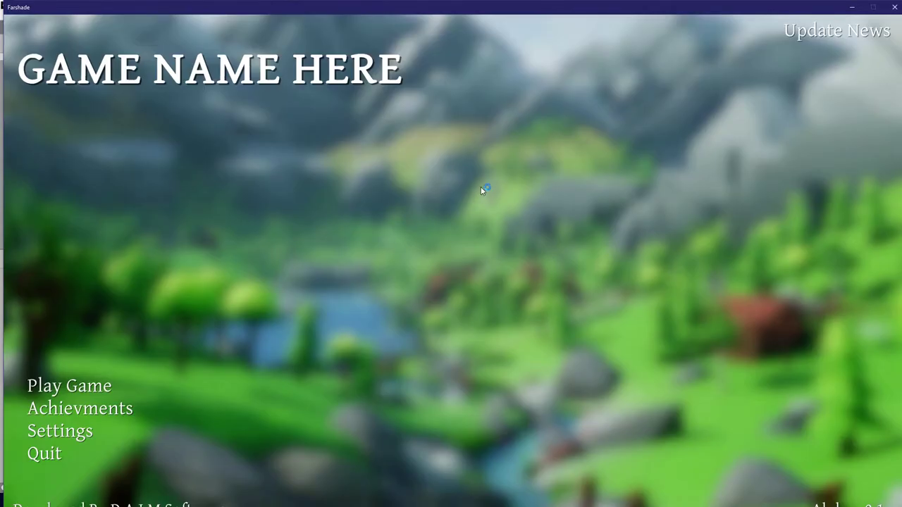
pyautogui.click(105, 431)
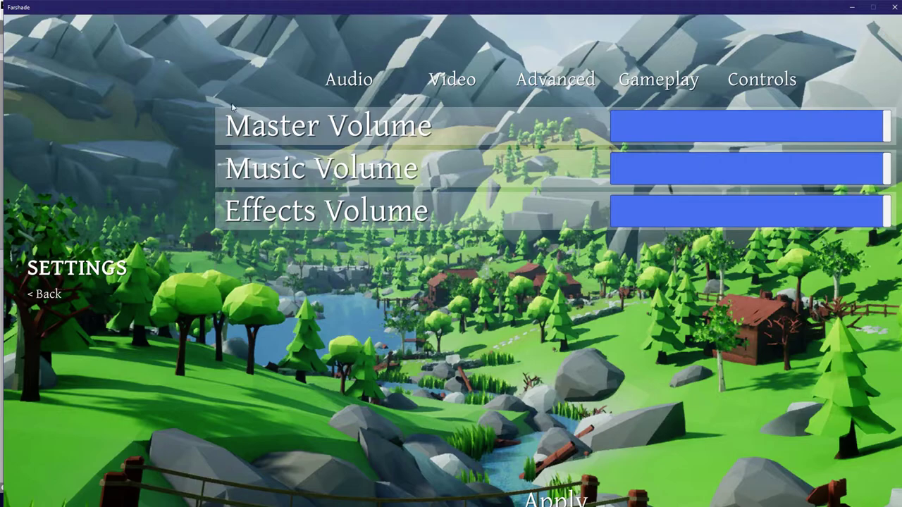
pyautogui.moveTo(612, 4)
pyautogui.mouseDown()
pyautogui.moveTo(555, 37)
pyautogui.moveTo(606, 73)
pyautogui.moveTo(609, 24)
pyautogui.moveTo(622, 15)
pyautogui.mouseUp()
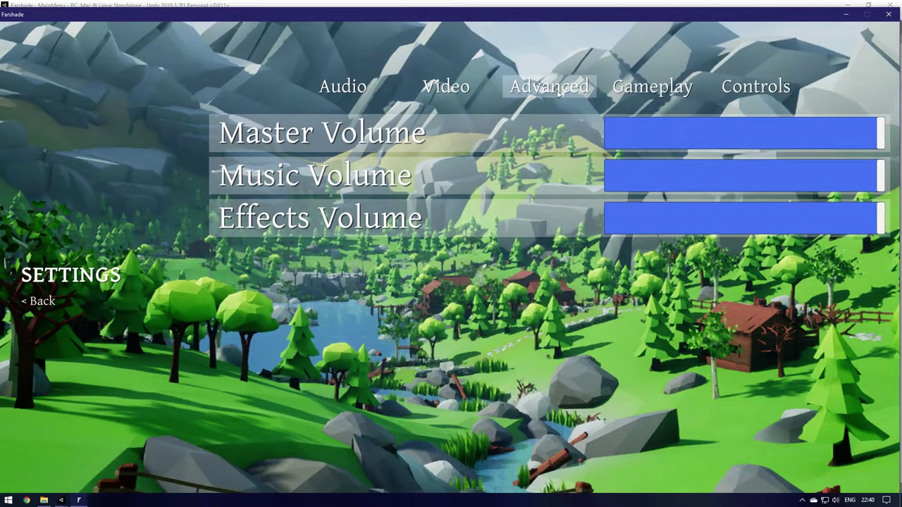
pyautogui.click(446, 86)
pyautogui.click(631, 261)
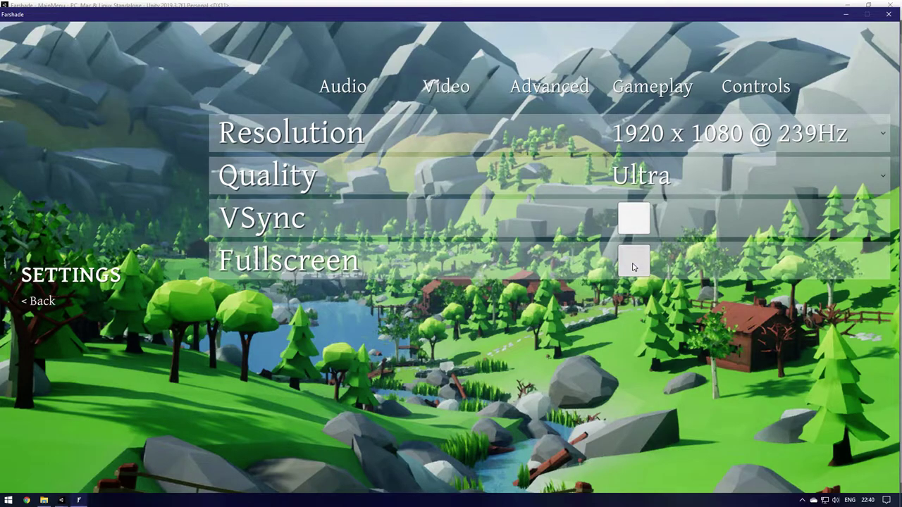
pyautogui.moveTo(703, 22)
pyautogui.mouseDown()
pyautogui.moveTo(680, 2)
pyautogui.moveTo(695, 27)
pyautogui.mouseUp()
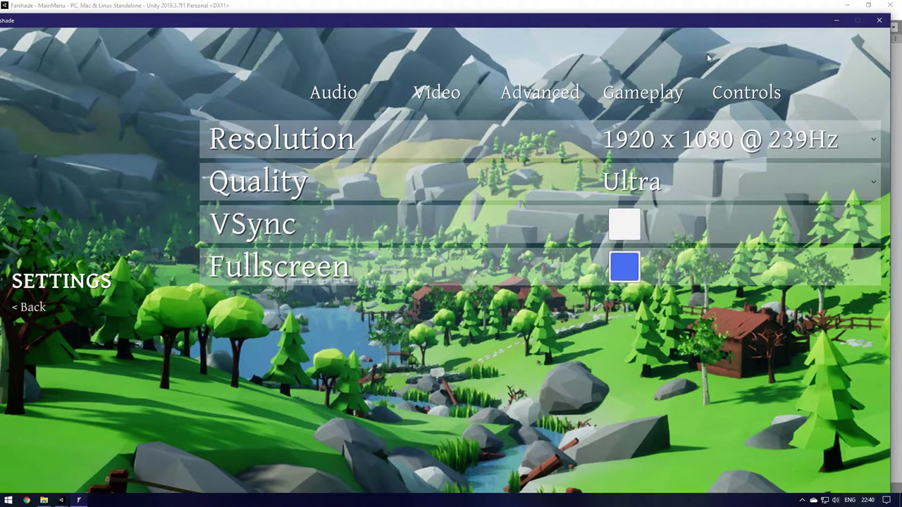
pyautogui.click(626, 274)
# Step: Apply 640 x 480 @ 99Hz, then apply fullscreen at that resolution
pyautogui.click(754, 149)
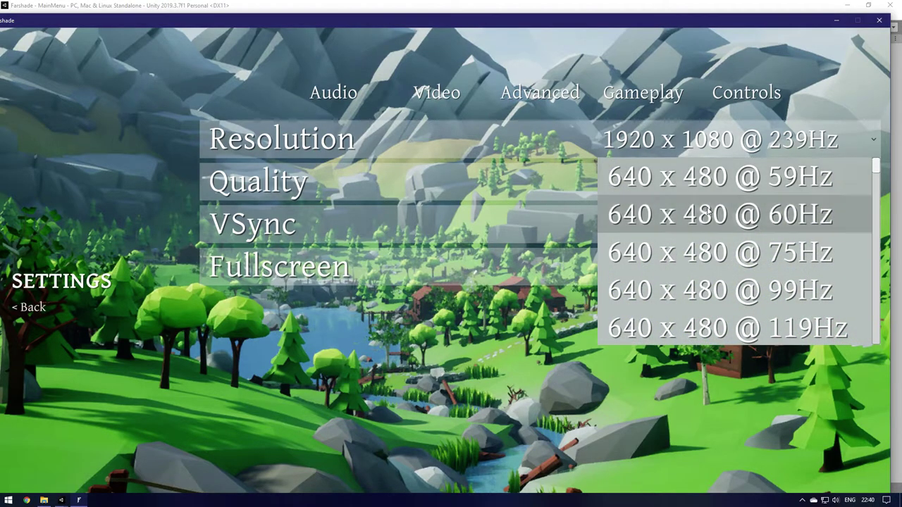
pyautogui.click(669, 289)
pyautogui.moveTo(736, 24)
pyautogui.mouseDown()
pyautogui.moveTo(725, 0)
pyautogui.moveTo(726, 10)
pyautogui.mouseUp()
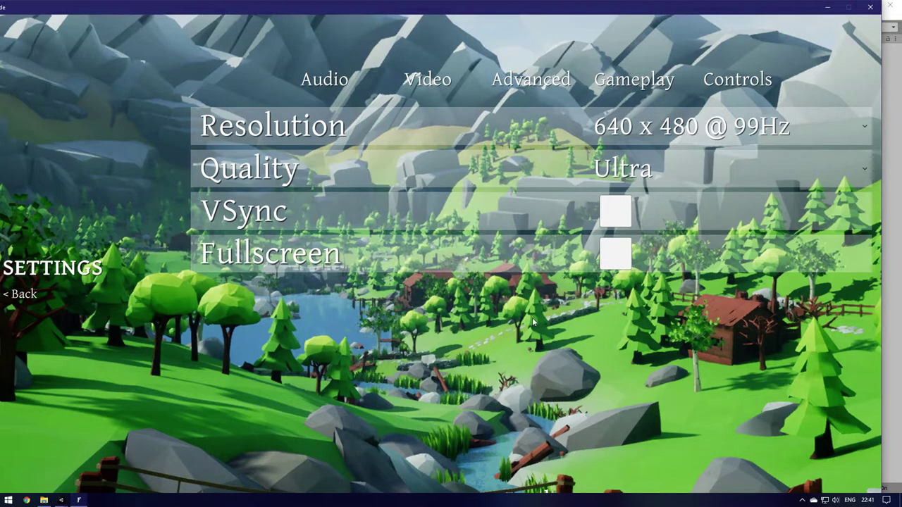
pyautogui.click(503, 484)
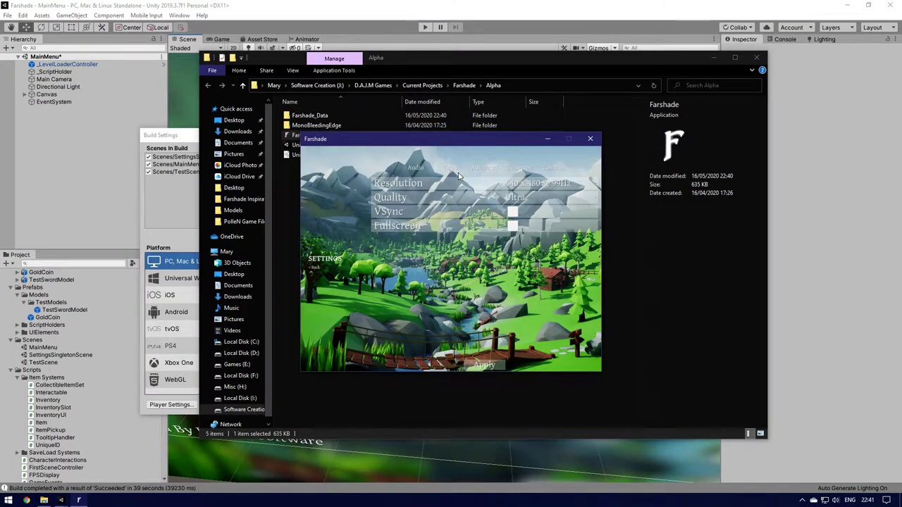
pyautogui.moveTo(455, 142); pyautogui.dragTo(451, 139)
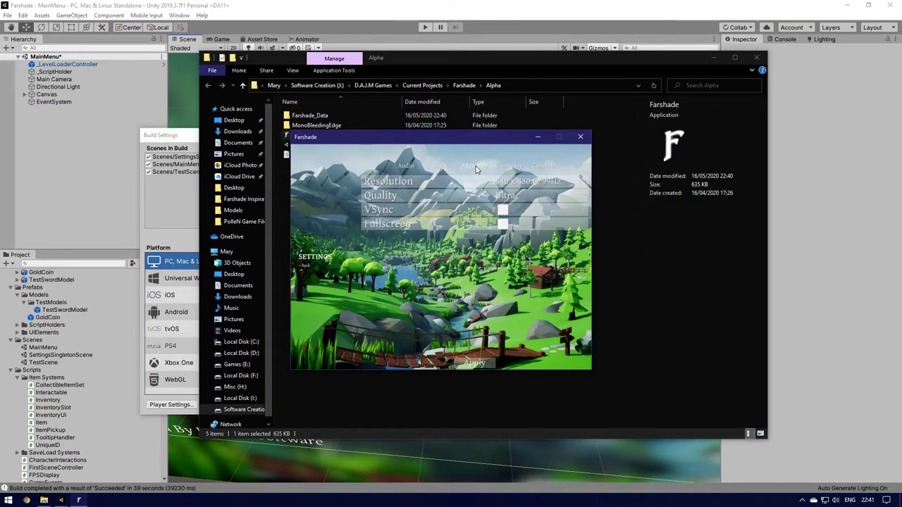
pyautogui.click(563, 185)
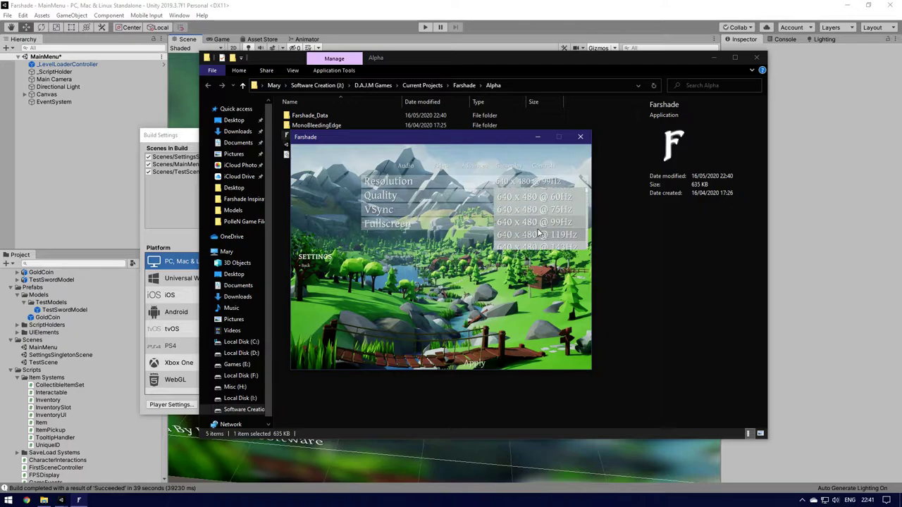
pyautogui.scroll(-5, 537, 235)
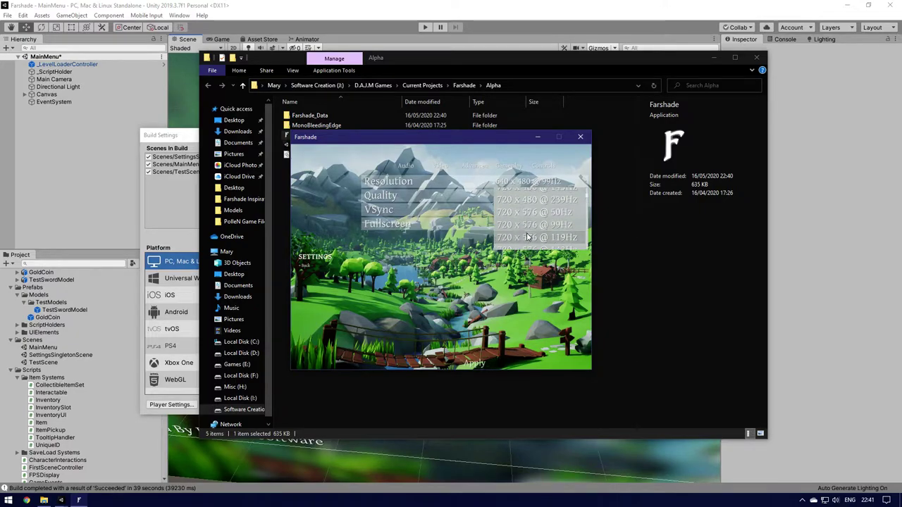
pyautogui.click(526, 236)
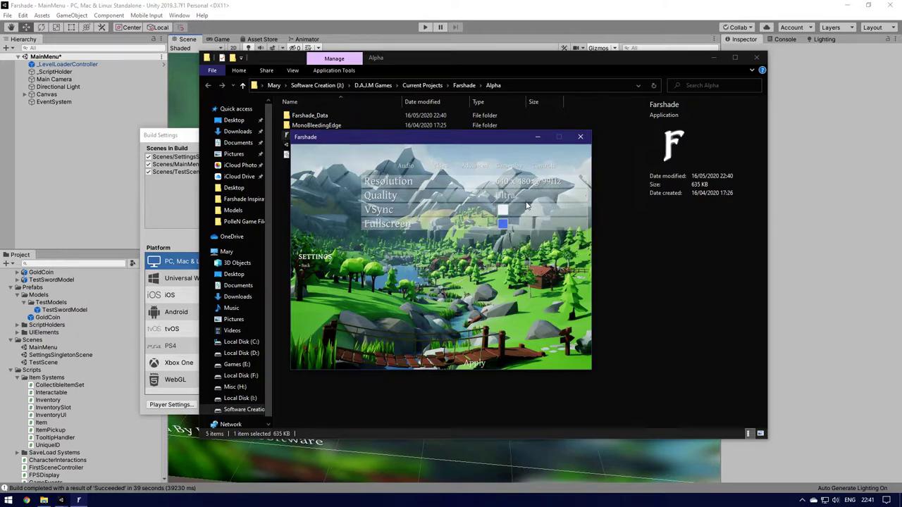
pyautogui.click(459, 364)
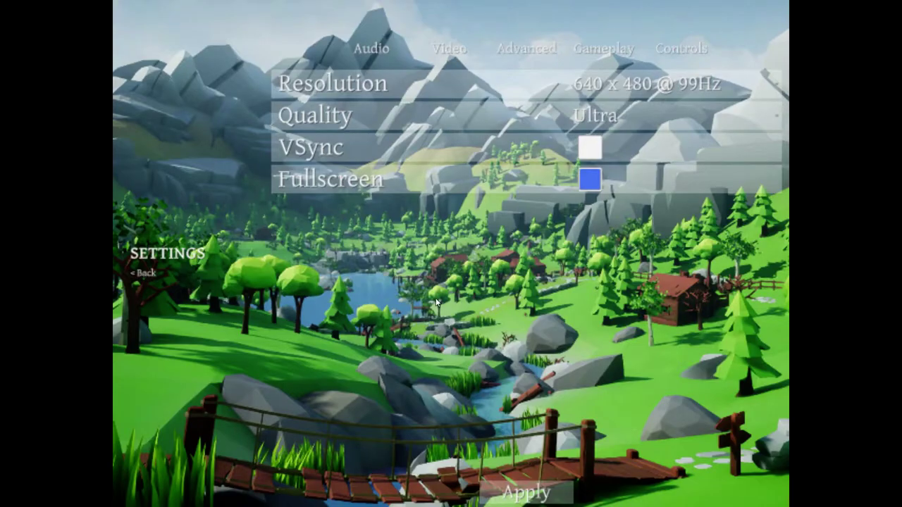
# Step: Pick 1920 x 1080 @ 239Hz from the Resolution list and apply it
pyautogui.click(660, 88)
pyautogui.scroll(-5, 651, 204)
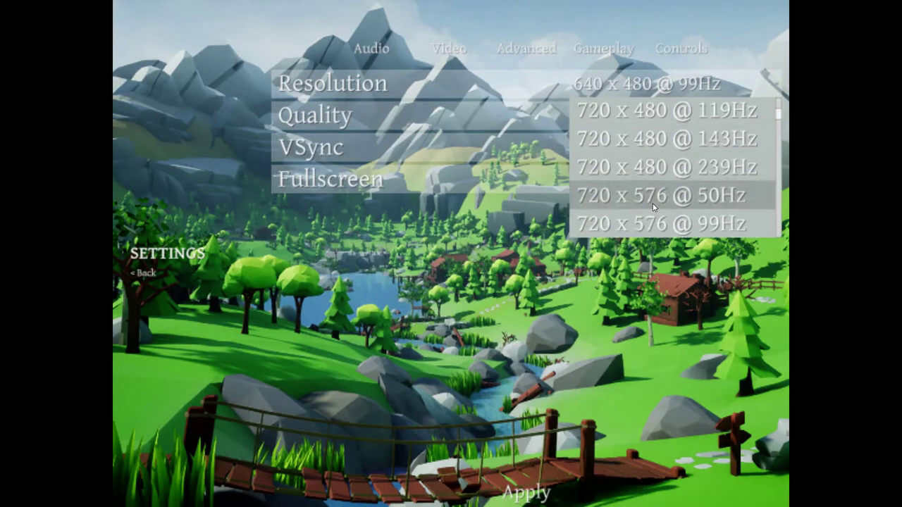
pyautogui.scroll(-6, 653, 206)
pyautogui.moveTo(780, 134); pyautogui.dragTo(782, 236)
pyautogui.scroll(5, 650, 204)
pyautogui.scroll(-2, 653, 203)
pyautogui.scroll(4, 652, 204)
pyautogui.click(694, 162)
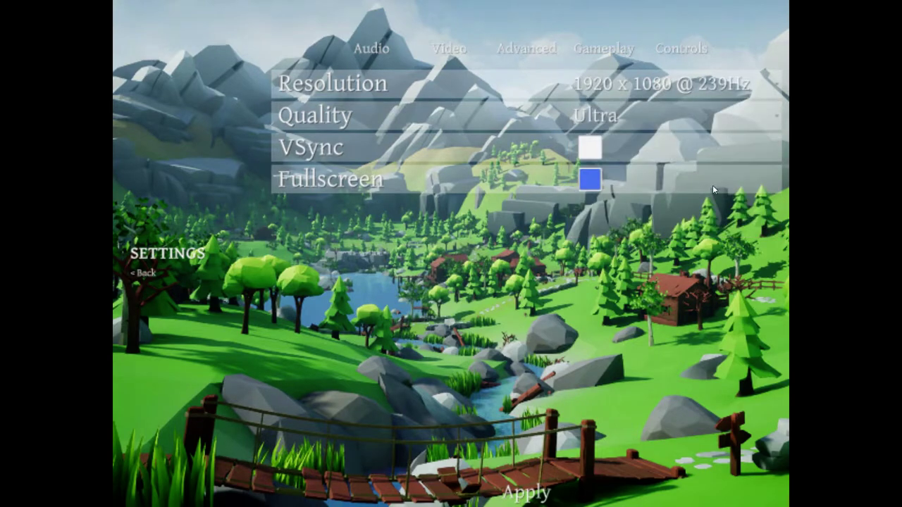
pyautogui.click(502, 490)
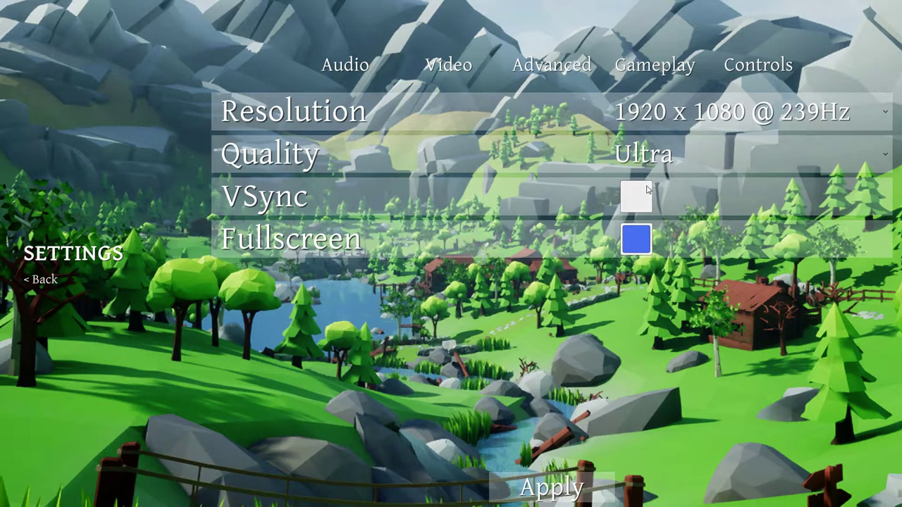
pyautogui.click(511, 77)
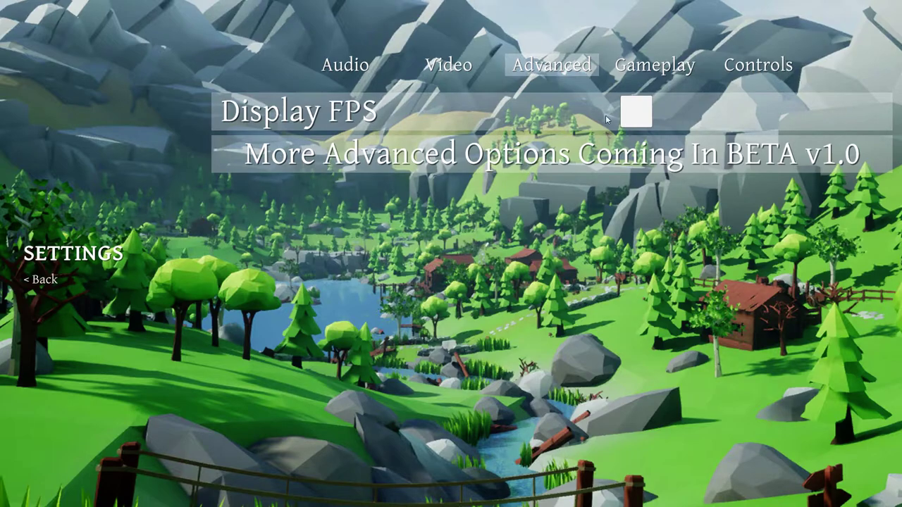
# Step: Turn on the FPS display, then toggle VSync on and back off and apply
pyautogui.click(635, 112)
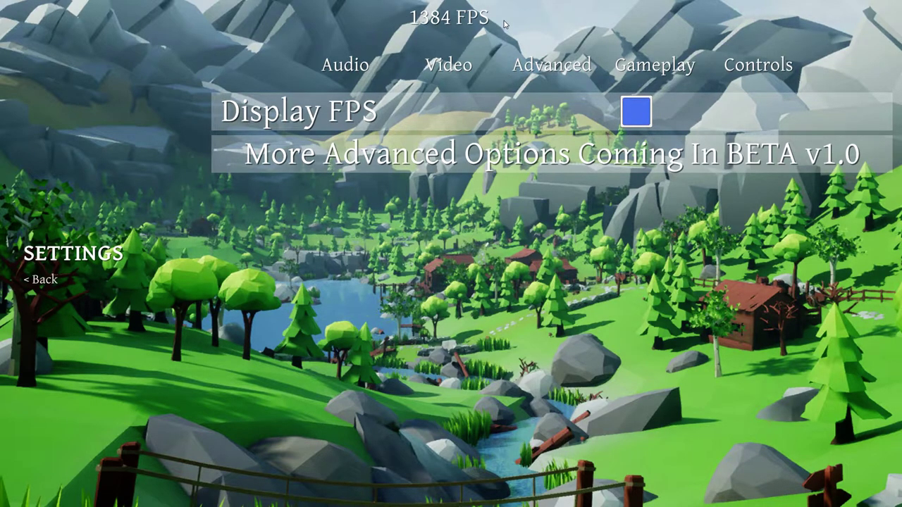
pyautogui.click(434, 67)
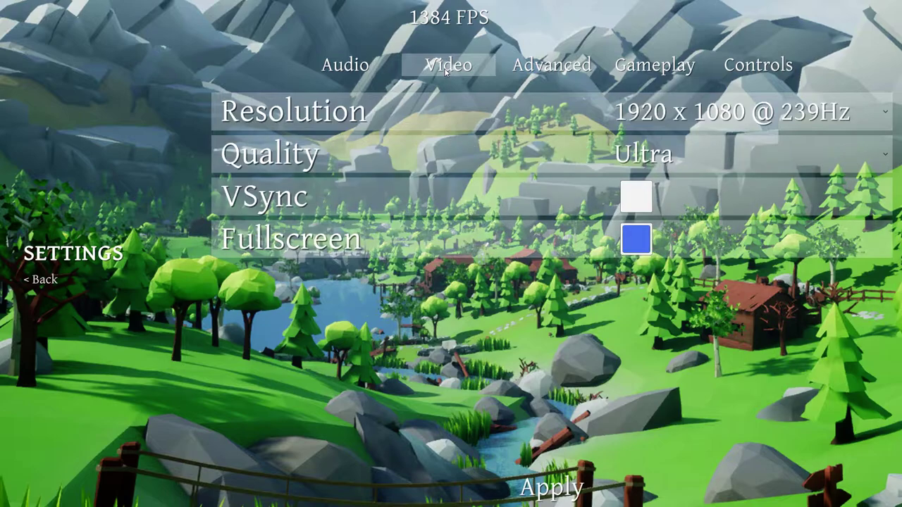
pyautogui.click(635, 198)
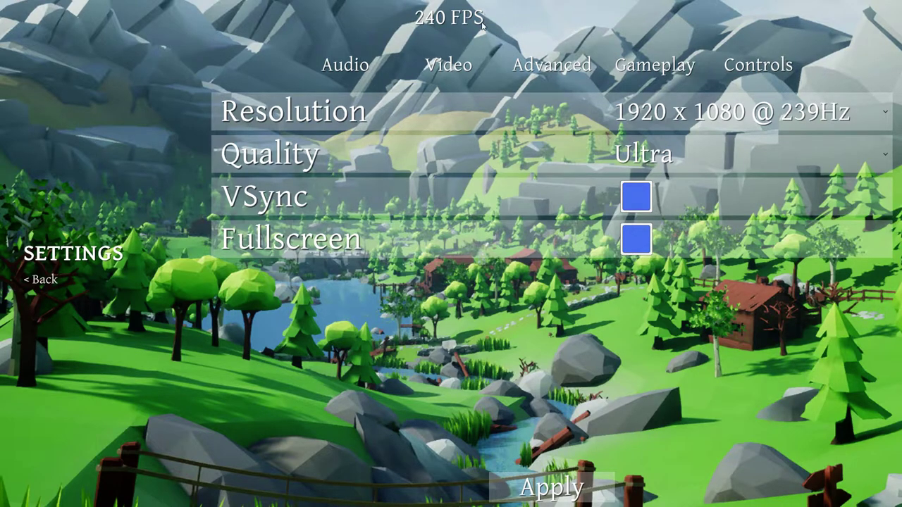
pyautogui.click(635, 197)
pyautogui.click(552, 488)
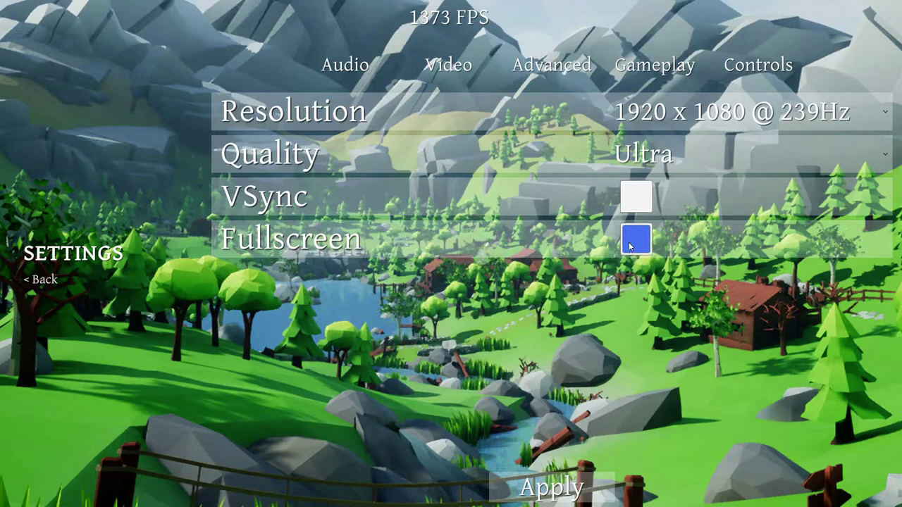
# Step: Look through the Advanced, Gameplay and Controls settings, keeping W as Move Forward
pyautogui.click(552, 65)
pyautogui.click(655, 65)
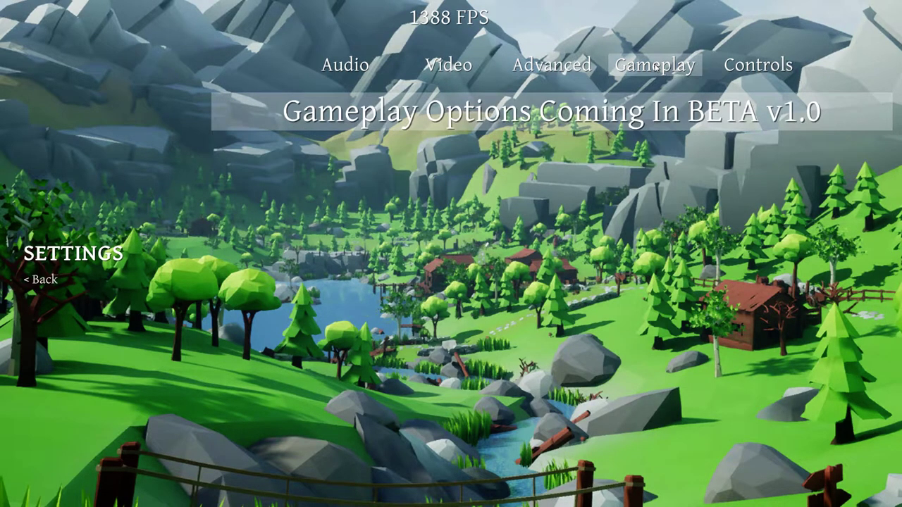
pyautogui.click(751, 67)
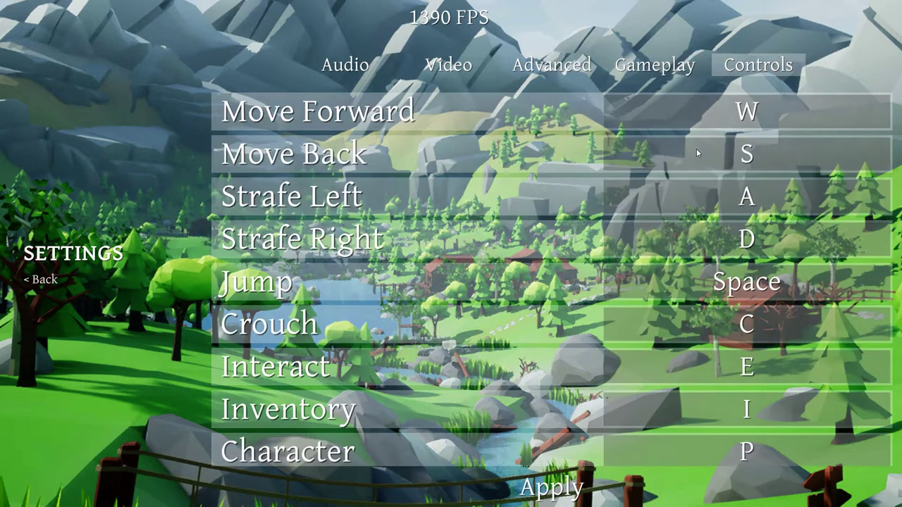
pyautogui.click(742, 118)
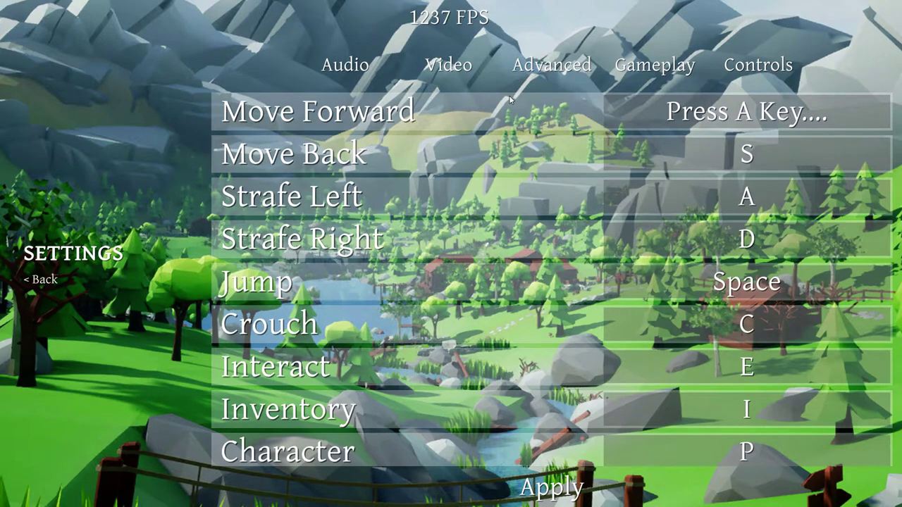
pyautogui.press('w')
# Step: Lower Master Volume to about three quarters, go back to the main menu and quit
pyautogui.click(340, 73)
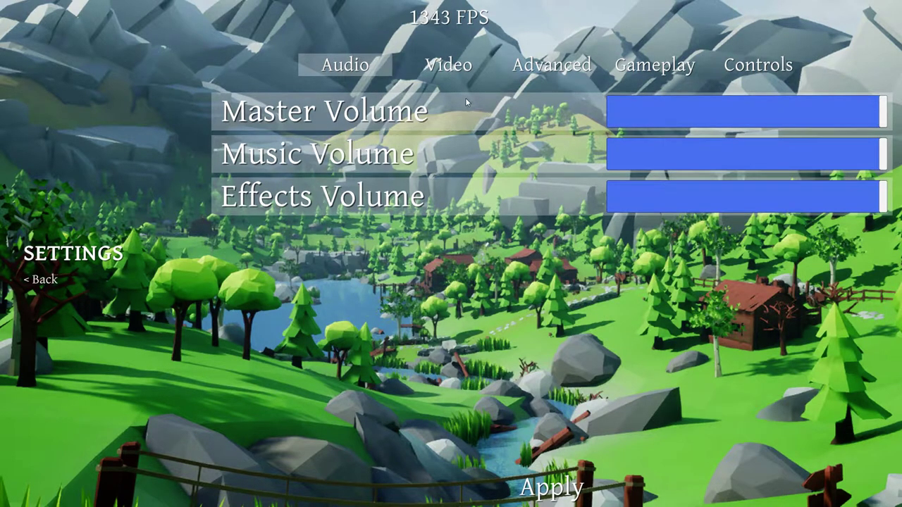
pyautogui.moveTo(731, 116); pyautogui.dragTo(817, 113)
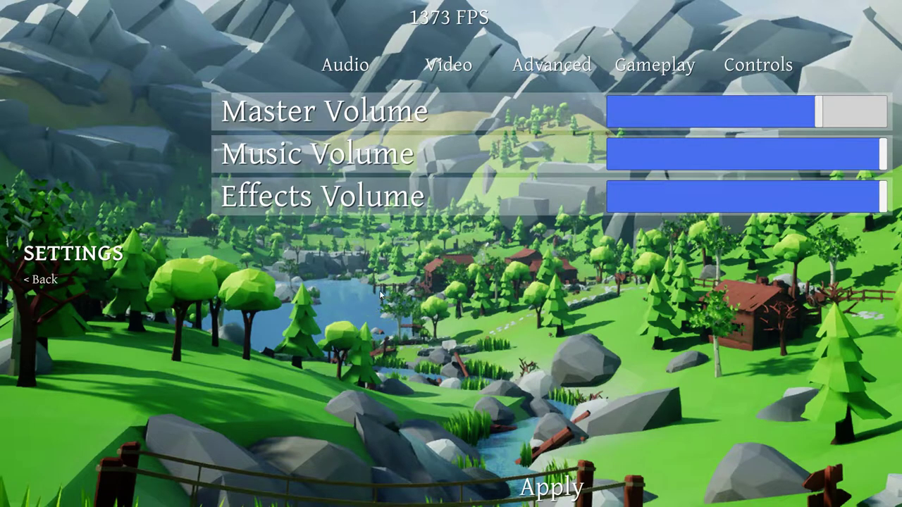
pyautogui.click(54, 279)
pyautogui.click(63, 440)
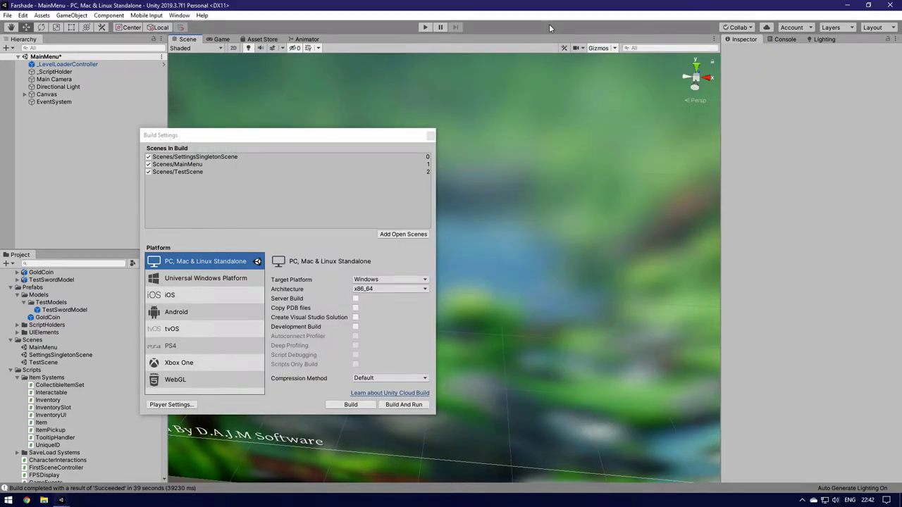
# Step: Close Build Settings and frame the GAME NAME HERE menu canvas in the Scene view
pyautogui.click(431, 134)
pyautogui.scroll(-8, 380, 249)
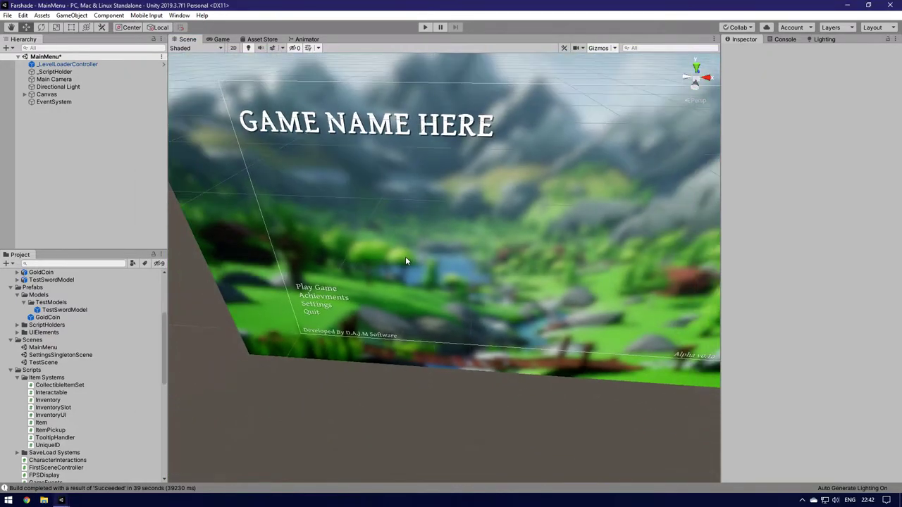
pyautogui.moveTo(419, 256); pyautogui.dragTo(494, 239, button='middle')
pyautogui.moveTo(494, 243); pyautogui.dragTo(532, 247, button='middle')
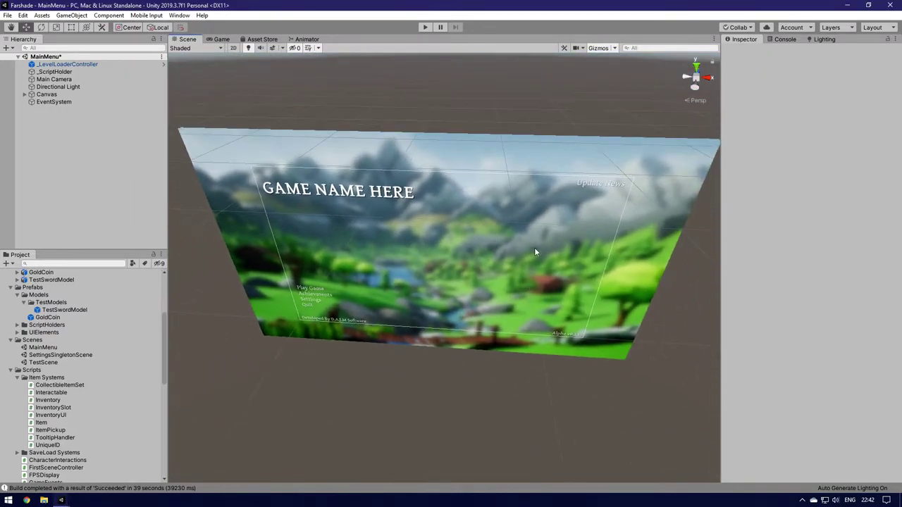
pyautogui.scroll(2, 504, 255)
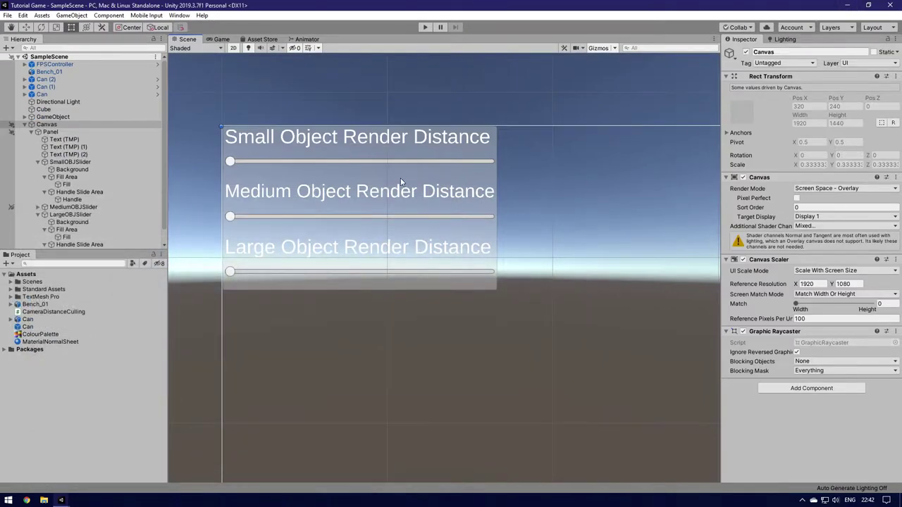
# Step: Create a new scene asset named MainMenu in the Scenes folder
pyautogui.click(9, 284)
pyautogui.rightClick(28, 282)
pyautogui.moveTo(96, 46)
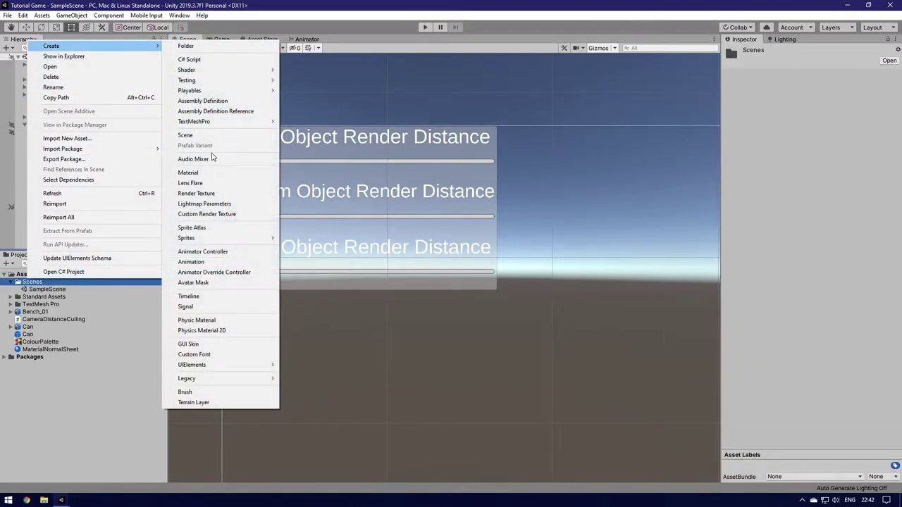
pyautogui.click(204, 136)
pyautogui.write('MainMenu')
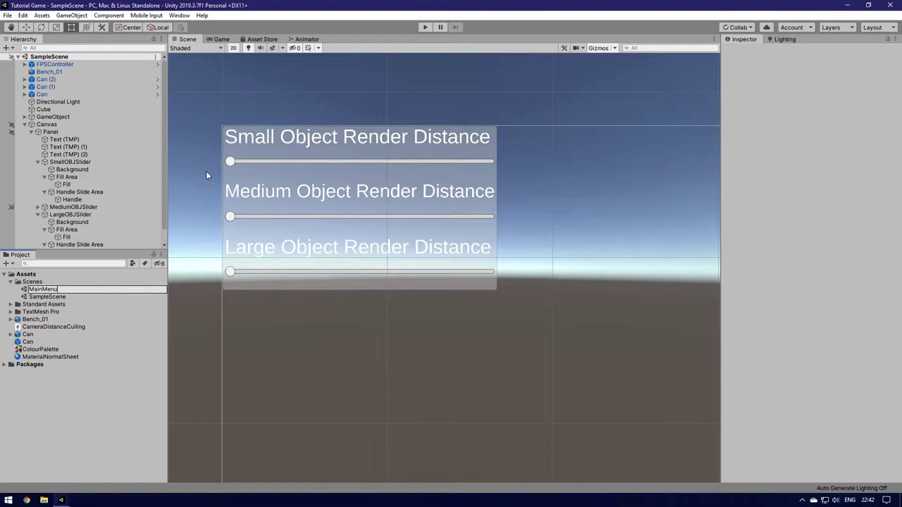
pyautogui.press('Return')
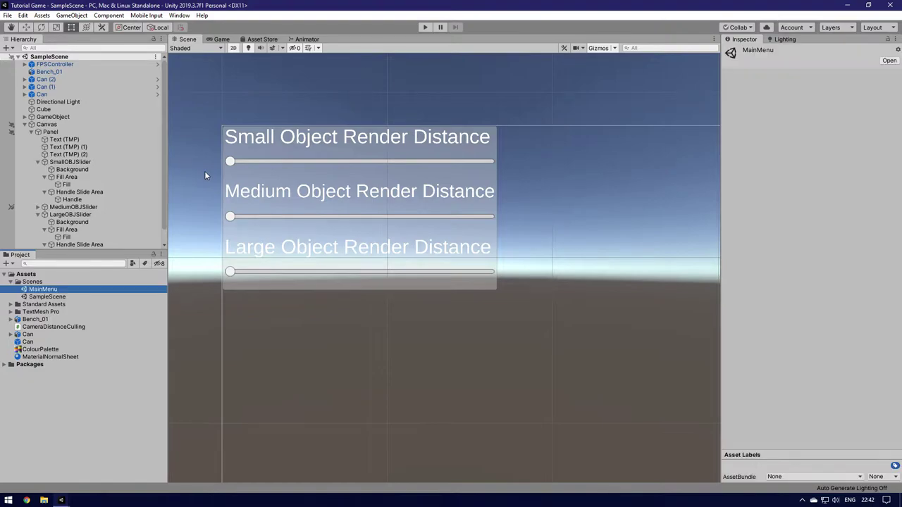
# Step: Open the MainMenu scene and delete its Directional Light, keeping only Main Camera
pyautogui.doubleClick(49, 290)
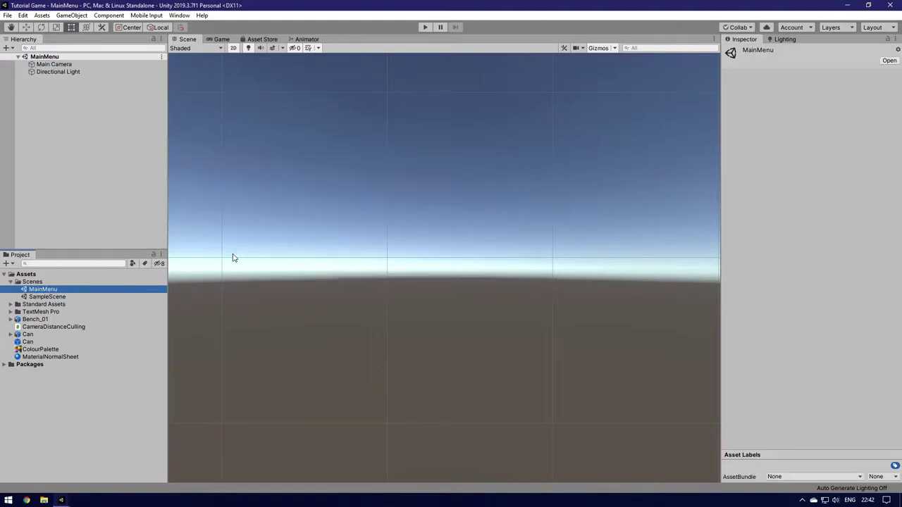
pyautogui.click(51, 64)
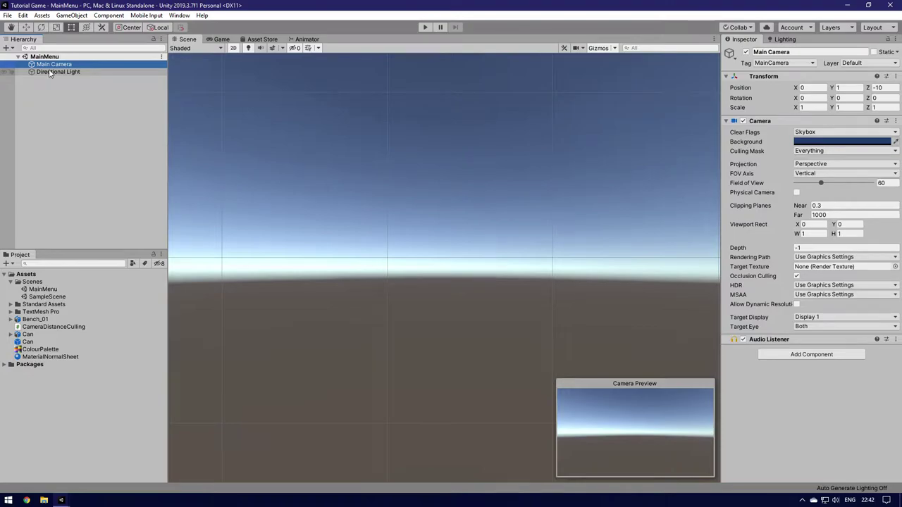
pyautogui.click(50, 73)
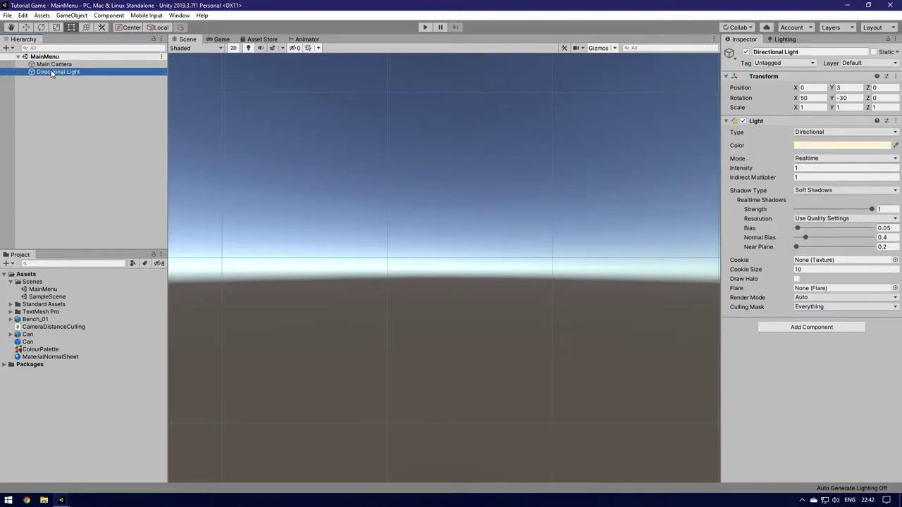
pyautogui.press('Delete')
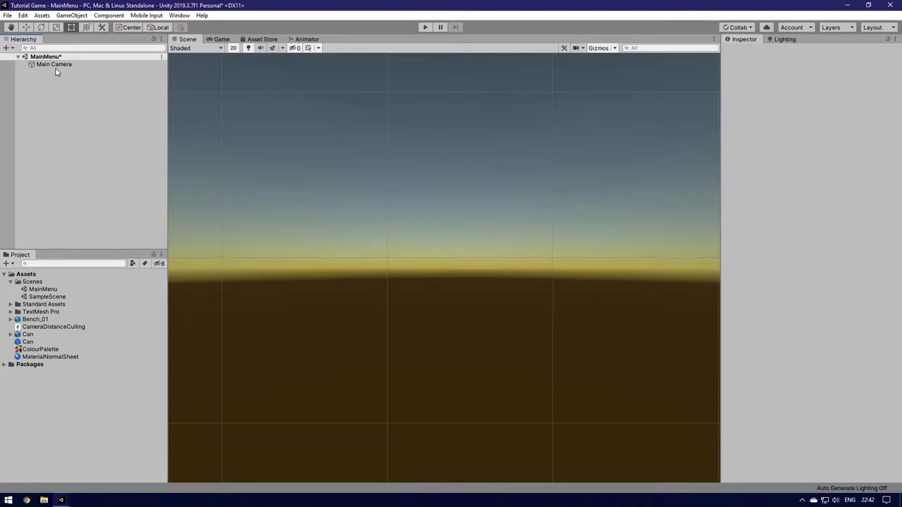
pyautogui.rightClick(54, 67)
# Step: Add a UI Panel and set its Canvas to Scale With Screen Size at 1920×1080
pyautogui.rightClick(46, 83)
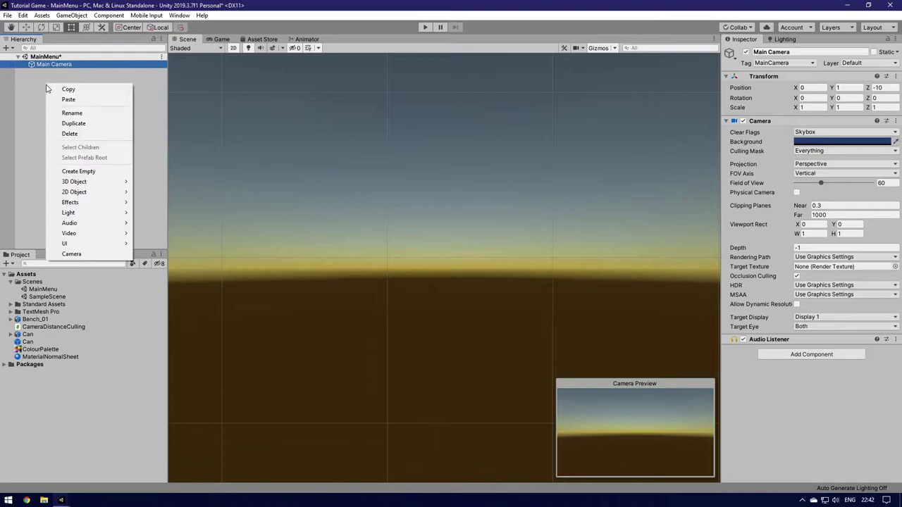
pyautogui.moveTo(71, 245)
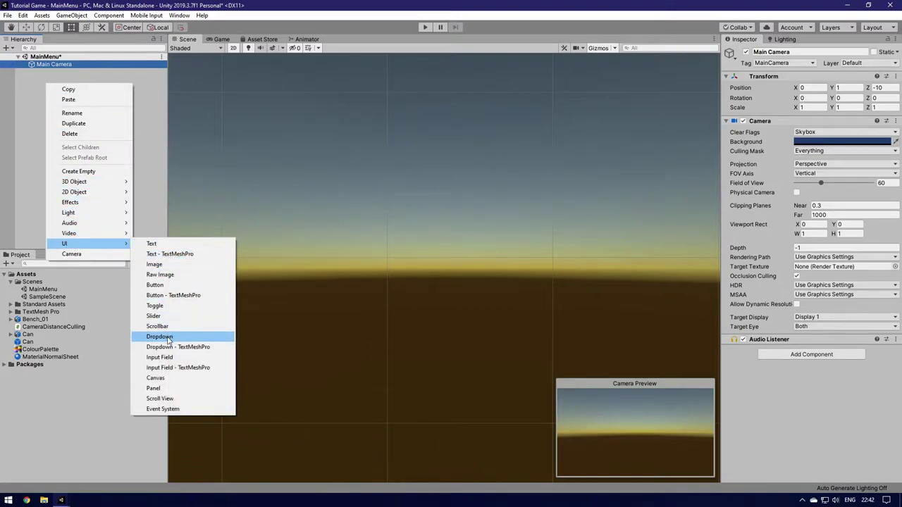
pyautogui.click(153, 388)
pyautogui.click(46, 72)
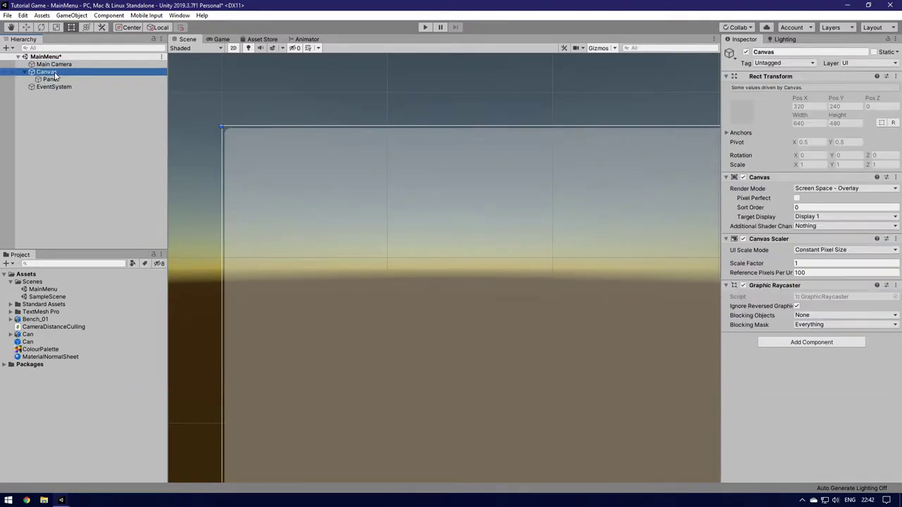
pyautogui.click(821, 251)
pyautogui.click(822, 272)
pyautogui.click(821, 263)
pyautogui.write('1920')
pyautogui.click(842, 263)
pyautogui.write('10')
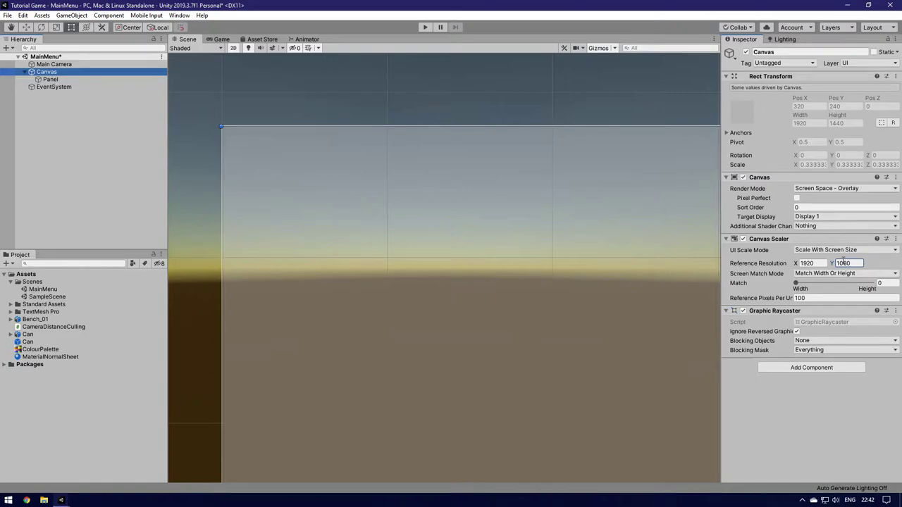
pyautogui.write('80')
pyautogui.scroll(-5, 348, 238)
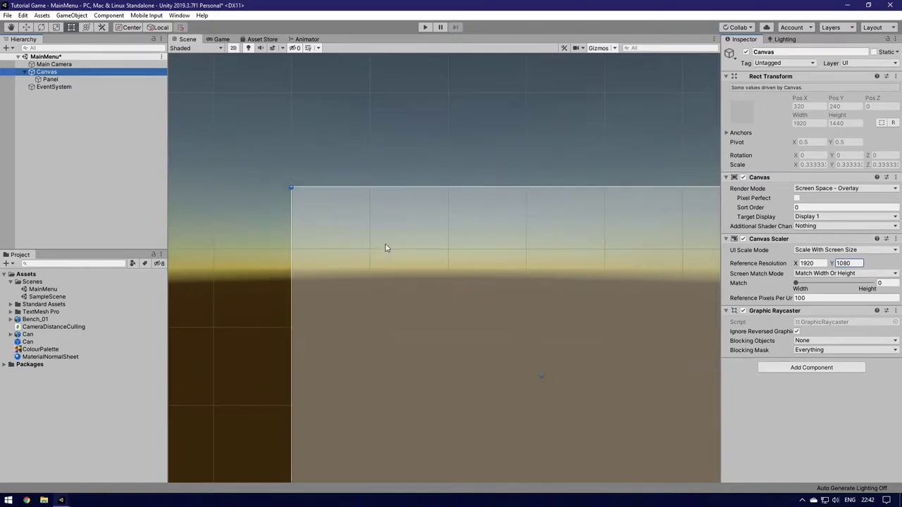
pyautogui.scroll(4, 463, 238)
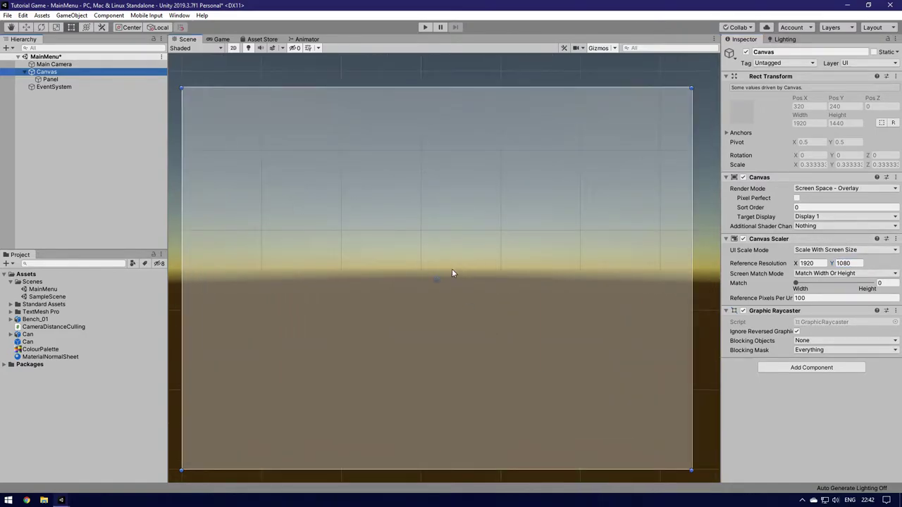
# Step: Rename the Panel to MainMenuPanel
pyautogui.press('t')
pyautogui.doubleClick(50, 79)
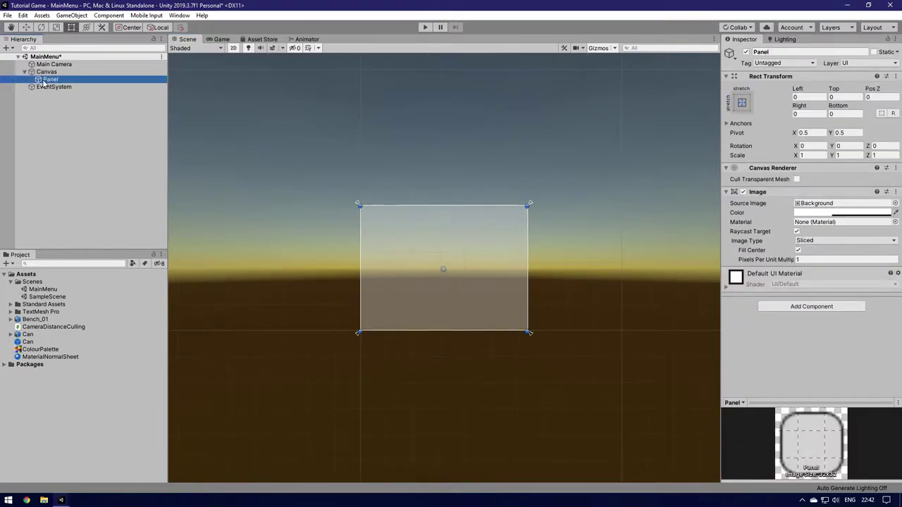
pyautogui.click(48, 80)
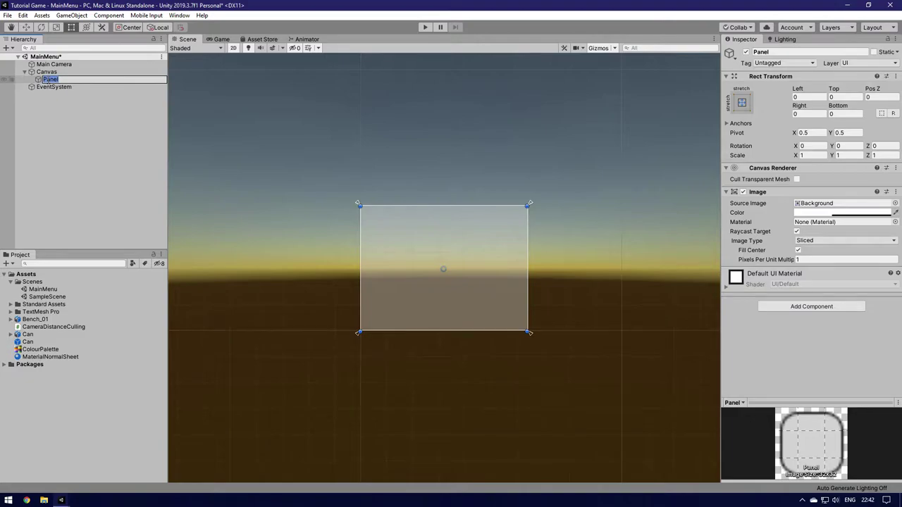
pyautogui.write('Man')
pyautogui.write('i')
pyautogui.write('OptionPane')
pyautogui.press('BackSpace')
pyautogui.press('BackSpace')
pyautogui.press('BackSpace')
pyautogui.press('BackSpace')
pyautogui.press('BackSpace')
pyautogui.press('BackSpace')
pyautogui.press('BackSpace')
pyautogui.press('BackSpace')
pyautogui.press('BackSpace')
pyautogui.press('BackSpace')
pyautogui.press('BackSpace')
pyautogui.write('nMenuPanel')
pyautogui.press('Return')
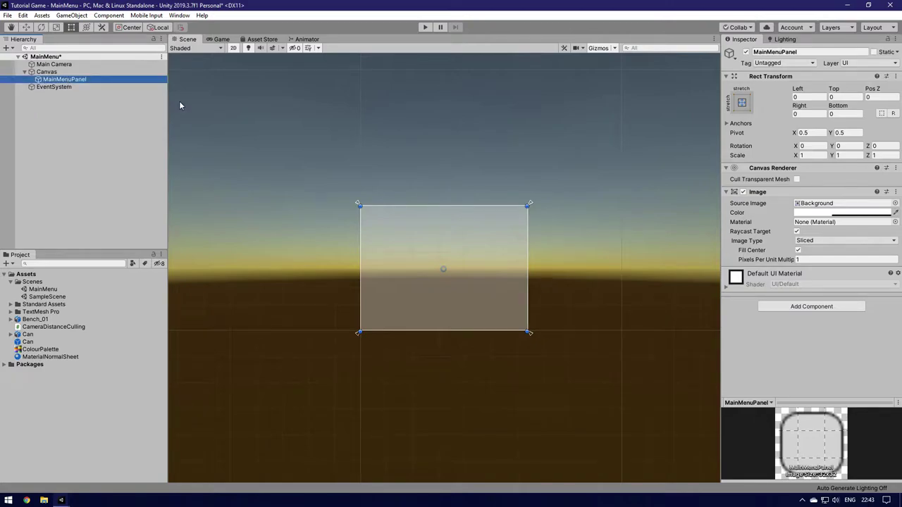
# Step: Remove the Image component from MainMenuPanel
pyautogui.click(741, 103)
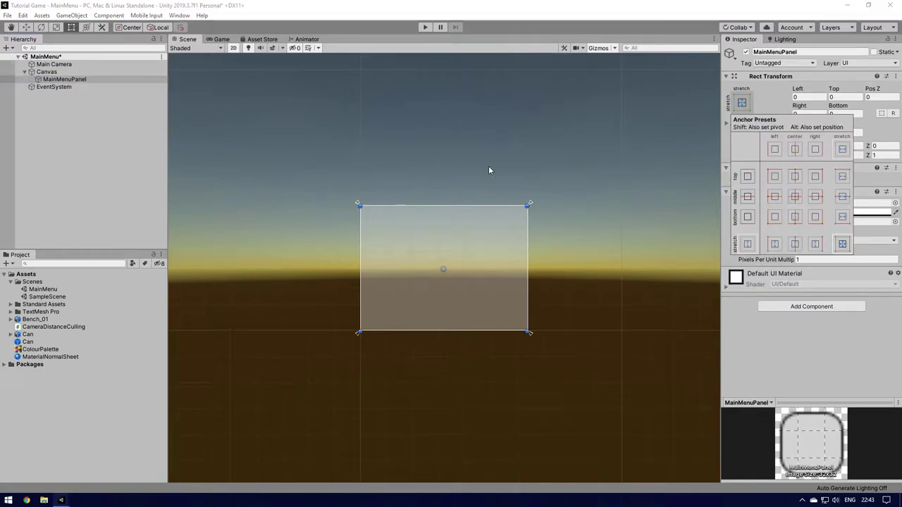
pyautogui.click(124, 164)
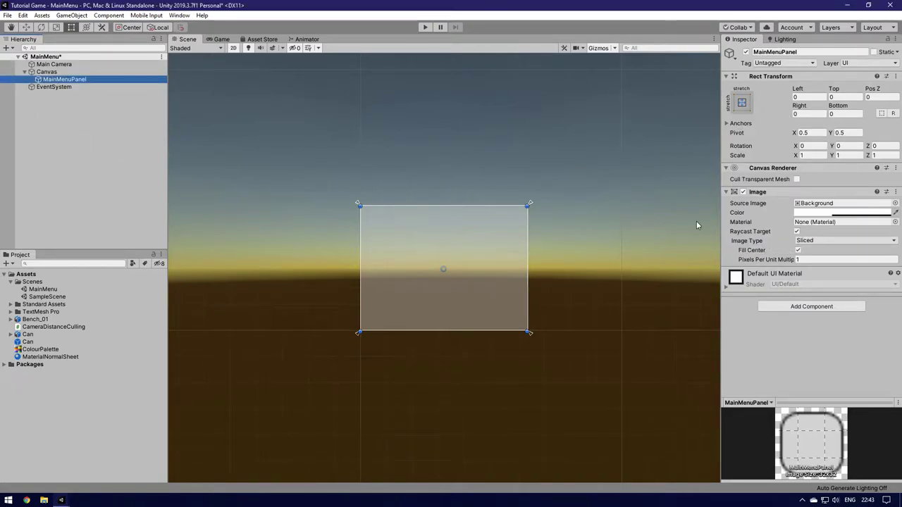
pyautogui.click(743, 192)
pyautogui.scroll(5, 441, 225)
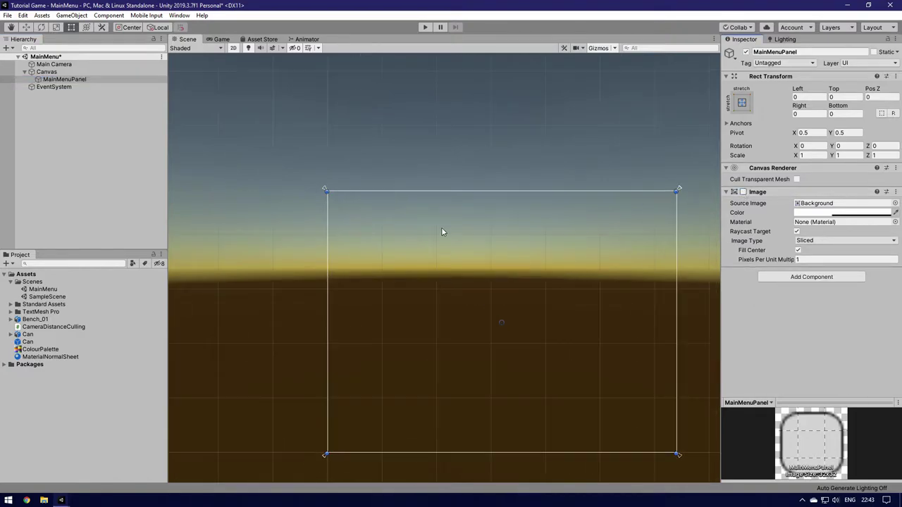
pyautogui.scroll(-5, 435, 186)
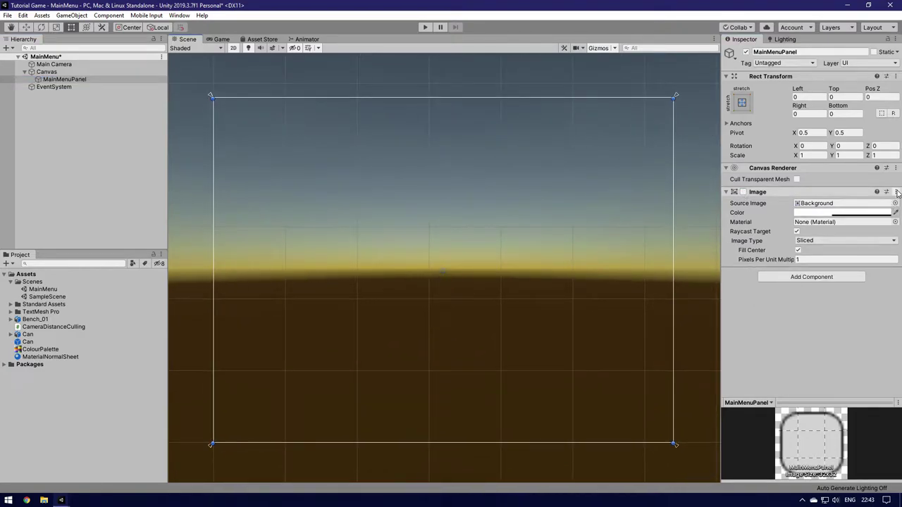
pyautogui.rightClick(856, 192)
pyautogui.click(855, 216)
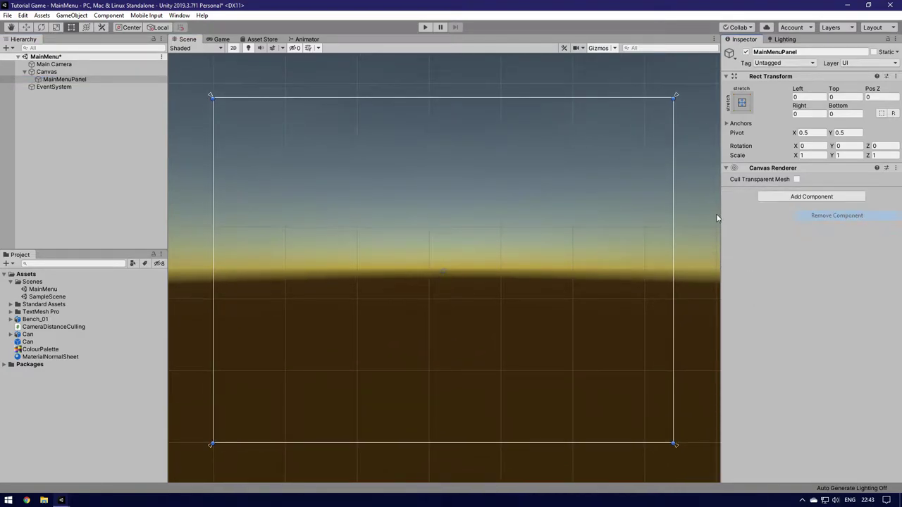
pyautogui.rightClick(48, 79)
# Step: Add a child panel inside MainMenuPanel named MainMenuOptionsPanel
pyautogui.moveTo(71, 238)
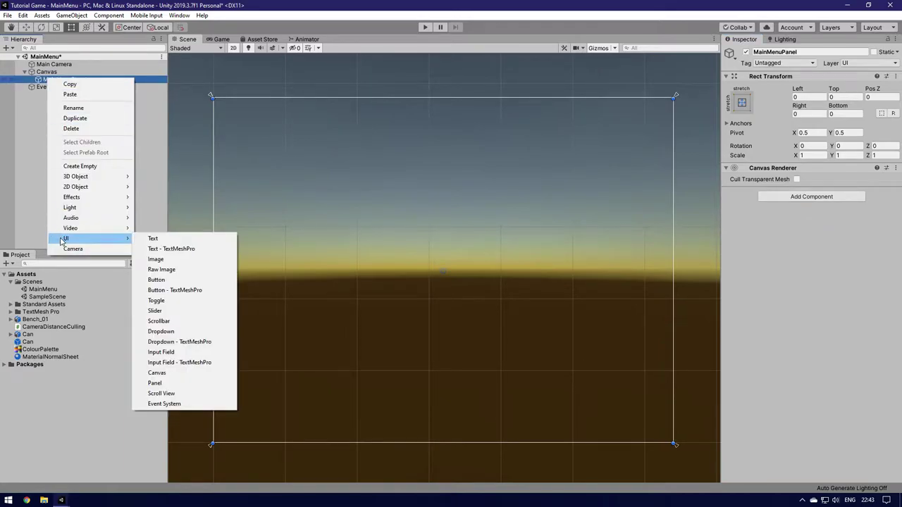
pyautogui.click(155, 383)
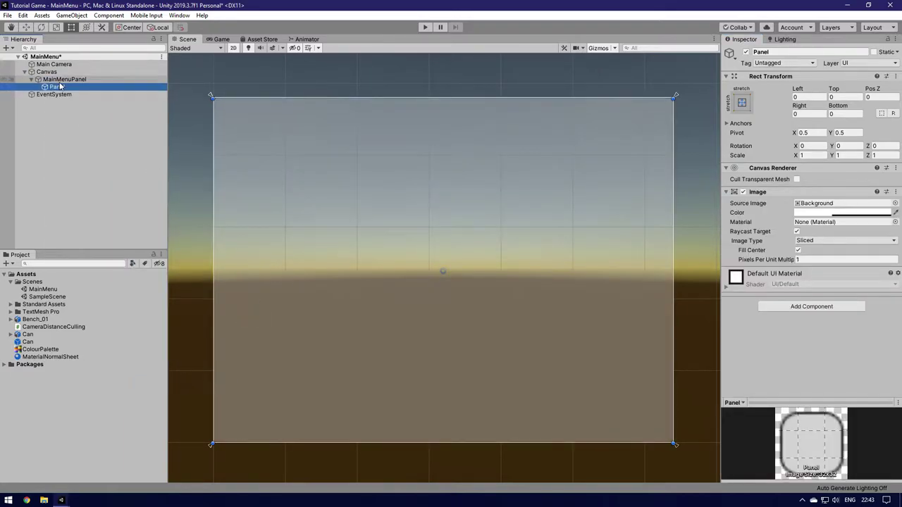
pyautogui.write('MainMenuOptions')
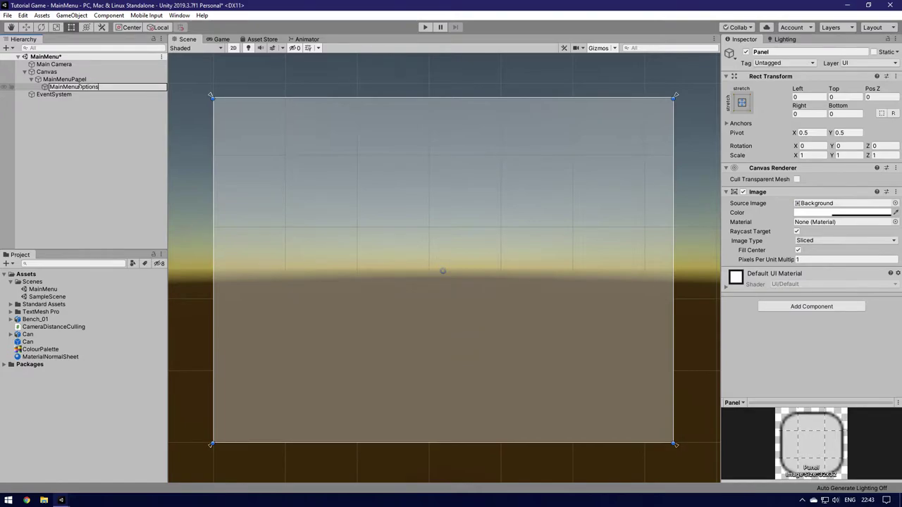
pyautogui.press('Return')
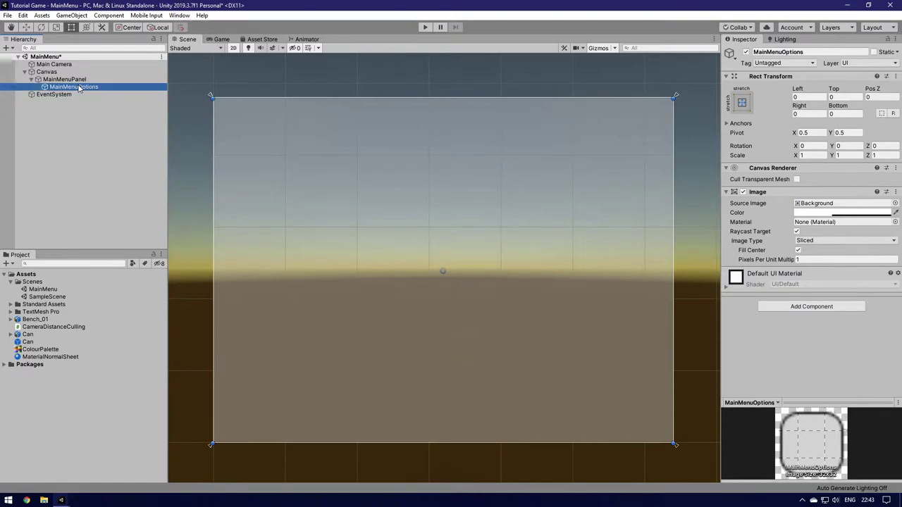
pyautogui.click(102, 87)
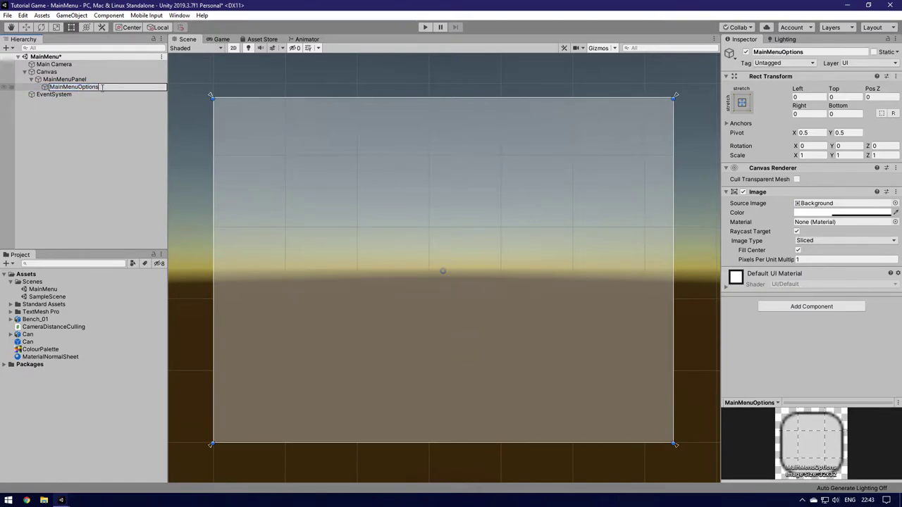
pyautogui.press('Return')
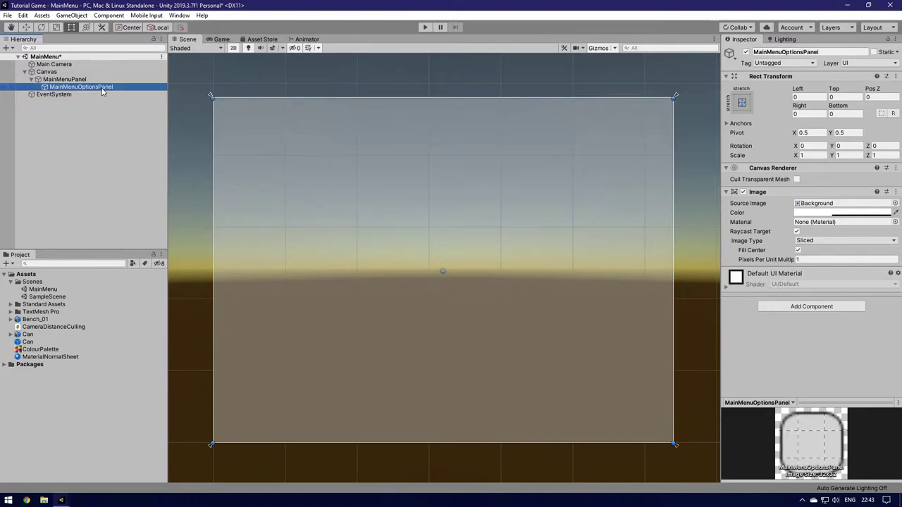
# Step: Anchor MainMenuOptionsPanel to the left, stretched vertically, and narrow it into a sidebar
pyautogui.click(741, 104)
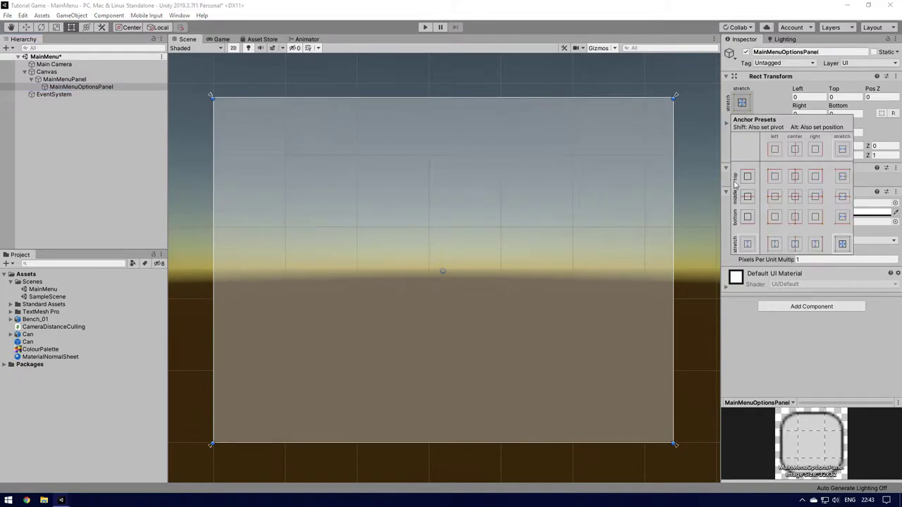
pyautogui.click(809, 97)
pyautogui.click(809, 114)
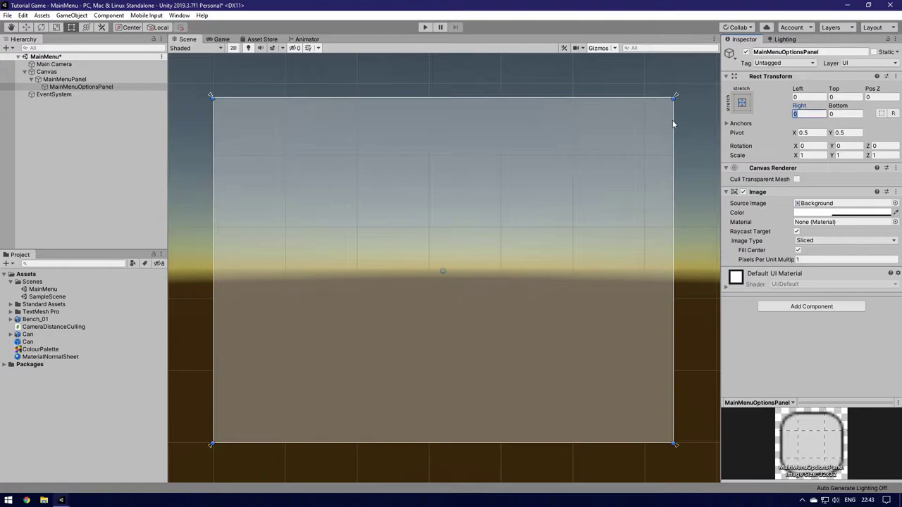
pyautogui.click(742, 103)
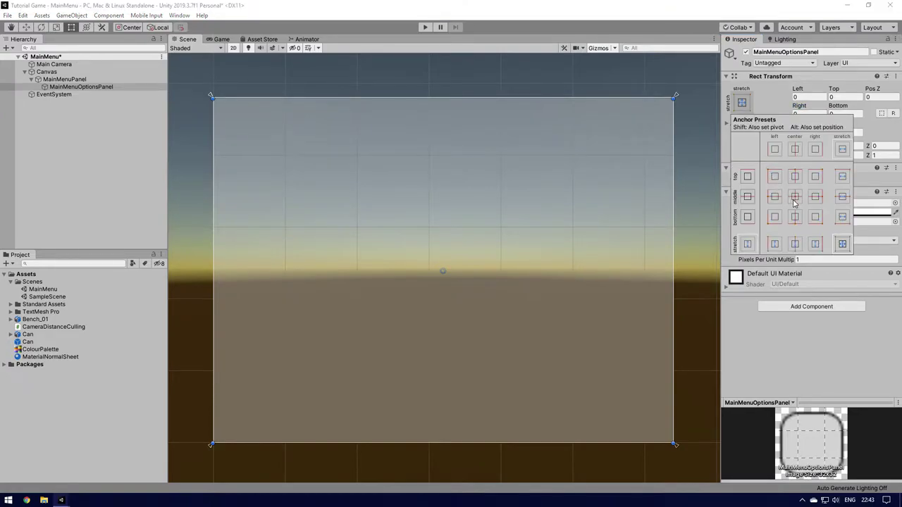
pyautogui.click(771, 245)
pyautogui.click(810, 113)
pyautogui.click(810, 113)
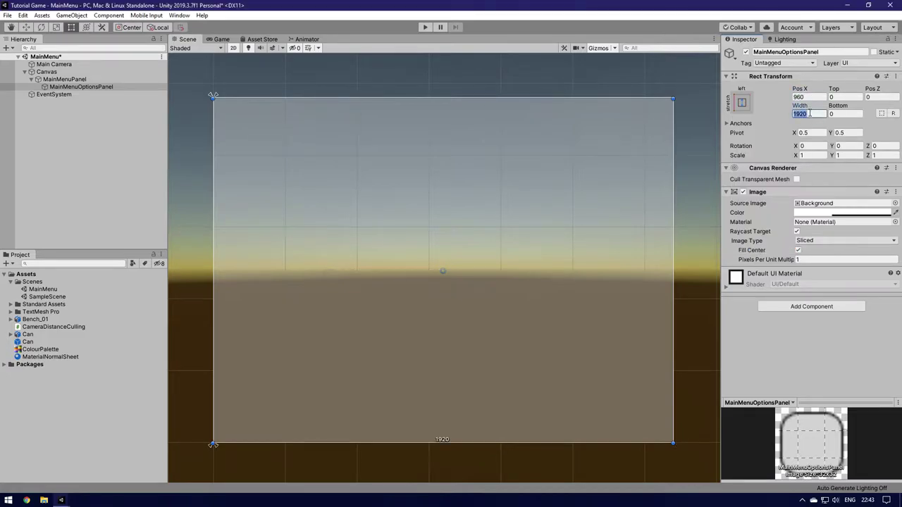
pyautogui.moveTo(674, 207); pyautogui.dragTo(314, 229)
# Step: Set the sidebar's Width to 450 and Pos X to 225
pyautogui.click(813, 114)
pyautogui.click(811, 112)
pyautogui.write('400')
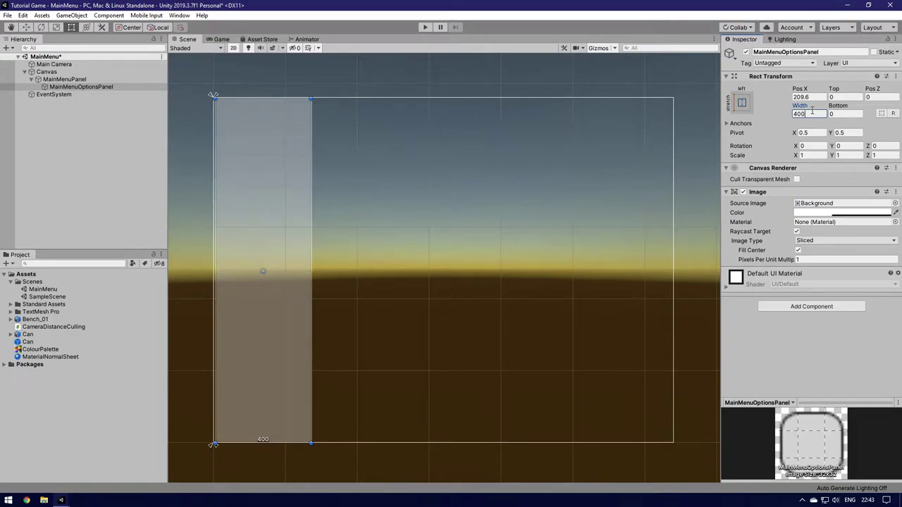
pyautogui.press('BackSpace')
pyautogui.press('BackSpace')
pyautogui.write('50')
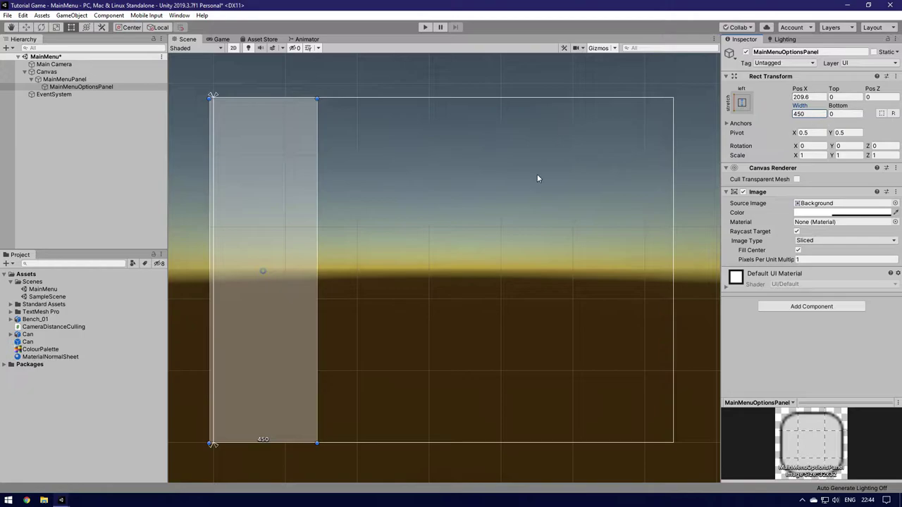
pyautogui.click(807, 97)
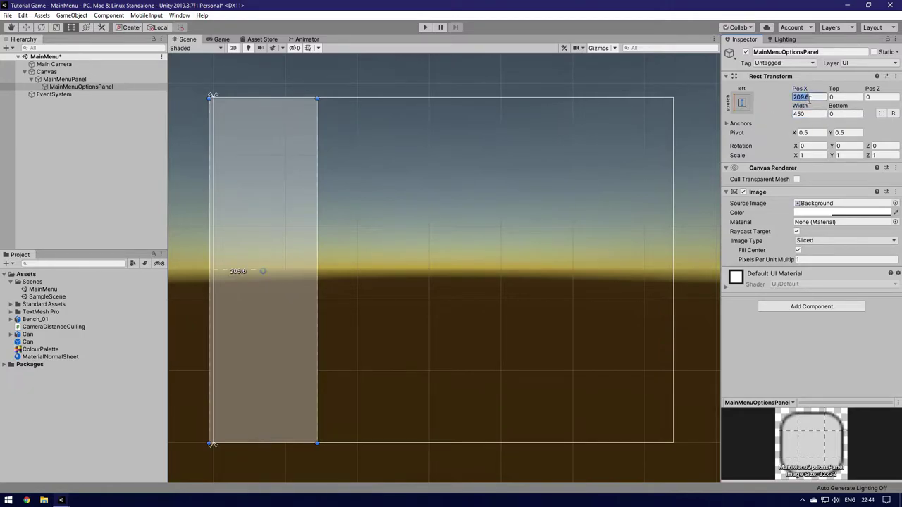
pyautogui.write('0')
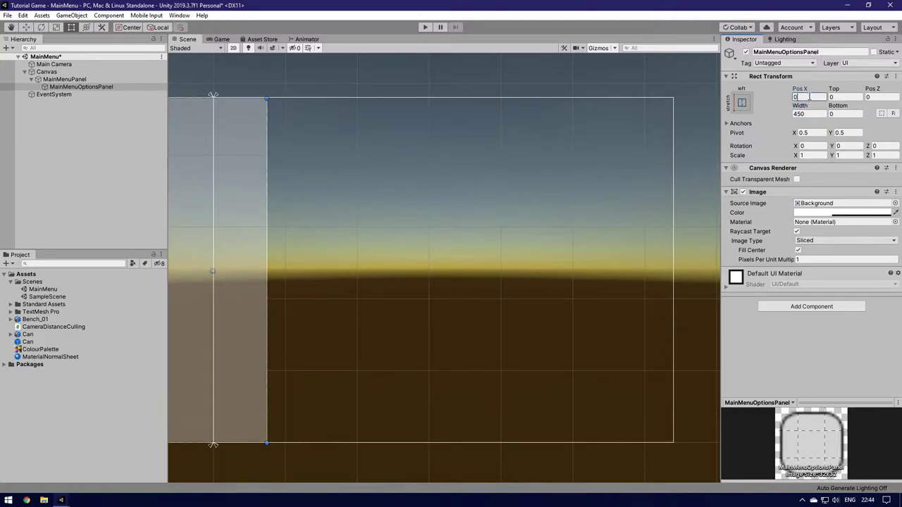
pyautogui.press('Return')
pyautogui.write('225')
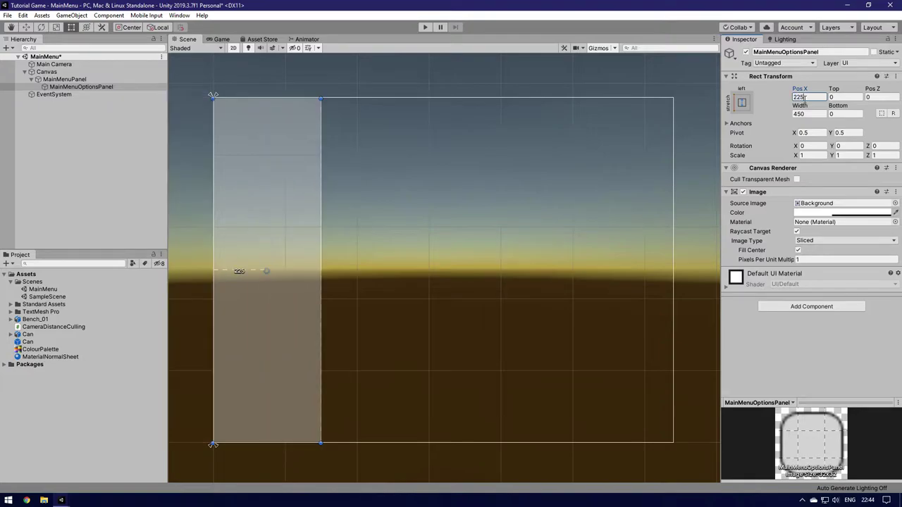
# Step: Duplicate MainMenuOptionsPanel to create MainMenuOptionsPanel (1)
pyautogui.click(70, 88)
pyautogui.hotkey('ctrl', 'd')
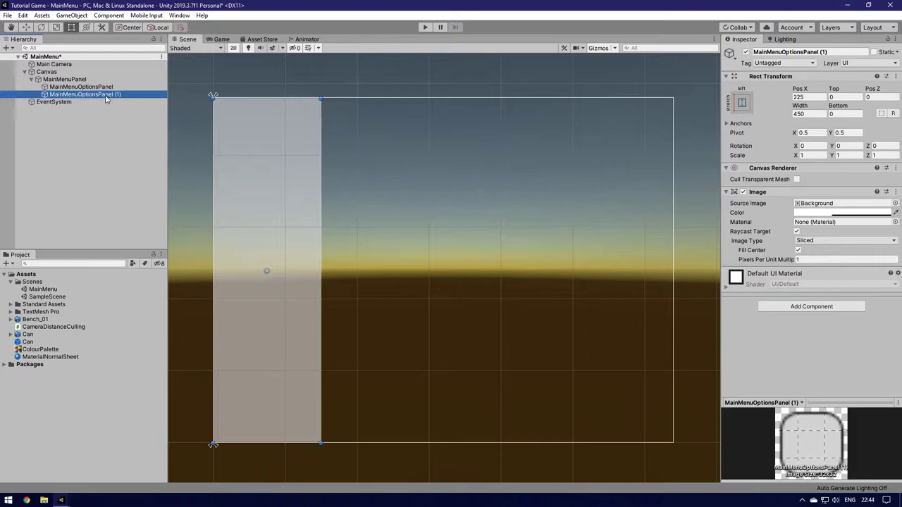
pyautogui.click(91, 118)
pyautogui.click(85, 93)
# Step: Stretch MainMenuOptionsPanel (1) across the canvas with its left edge at 450
pyautogui.click(741, 102)
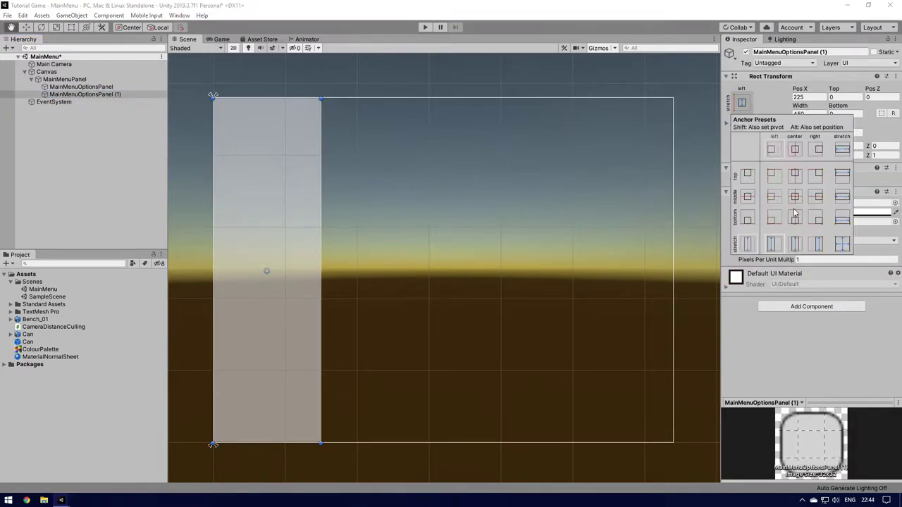
pyautogui.keyDown('alt'); pyautogui.click(843, 244); pyautogui.keyUp('alt')
pyautogui.click(210, 187)
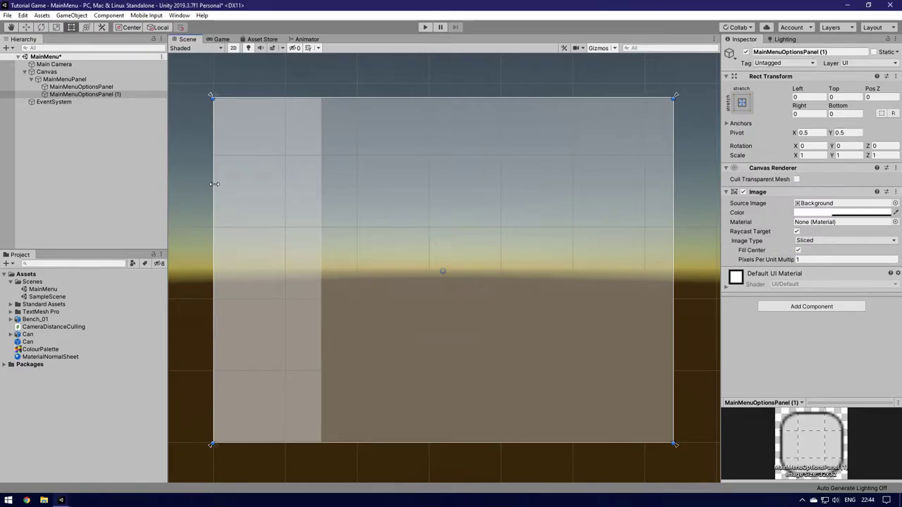
pyautogui.moveTo(212, 188); pyautogui.dragTo(321, 188)
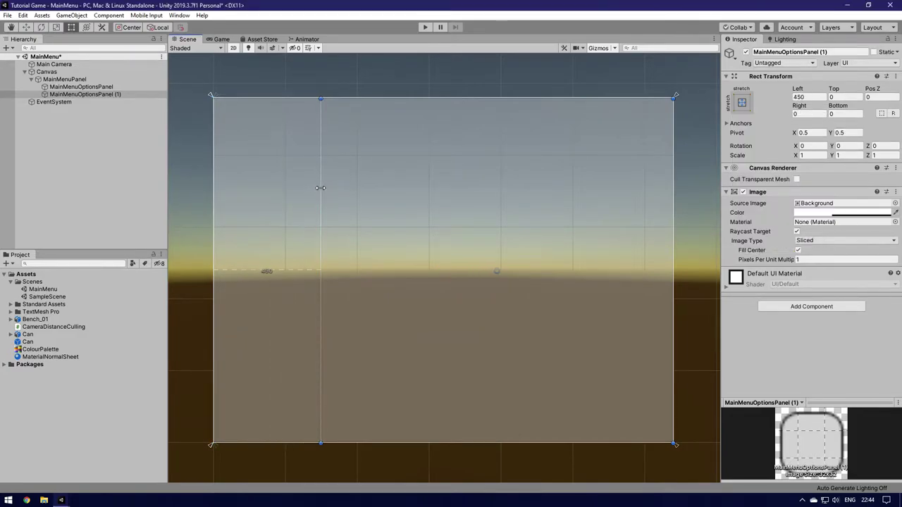
pyautogui.click(106, 204)
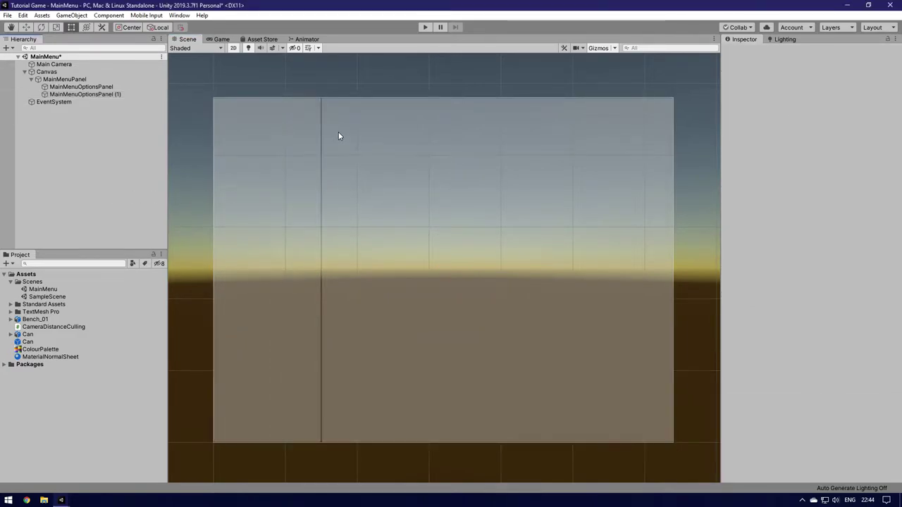
pyautogui.scroll(3, 339, 132)
pyautogui.scroll(-2, 339, 132)
pyautogui.moveTo(492, 203); pyautogui.dragTo(484, 186, button='middle')
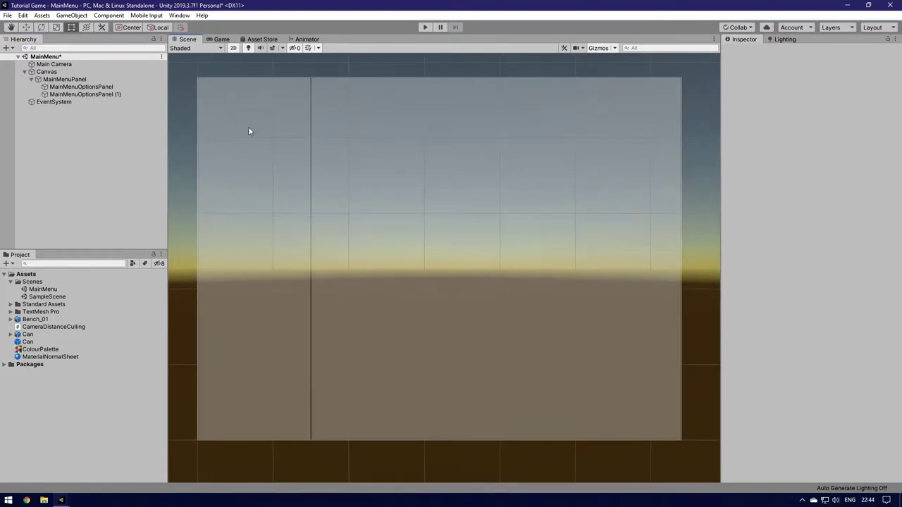
pyautogui.click(98, 94)
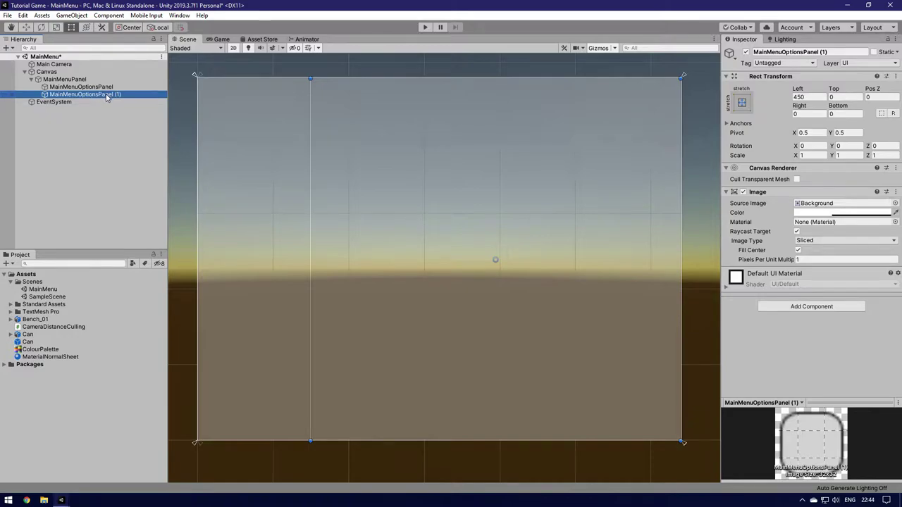
# Step: Create a Panel under Canvas and rename it NewGamePanel
pyautogui.rightClick(49, 73)
pyautogui.moveTo(76, 233)
pyautogui.click(161, 377)
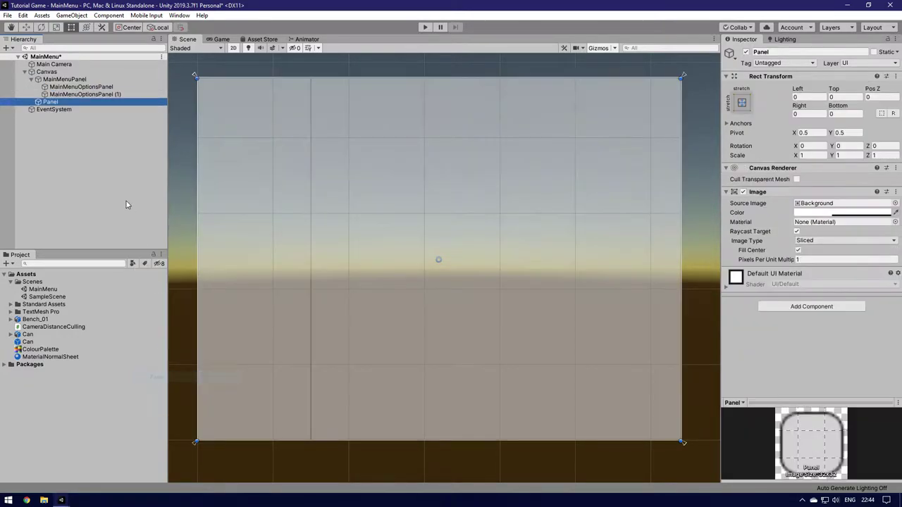
pyautogui.click(53, 103)
pyautogui.write('NewGame')
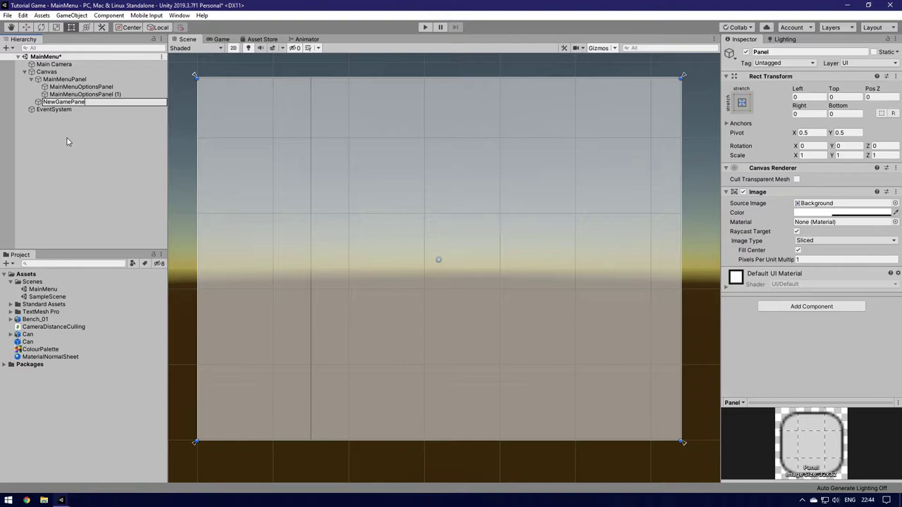
pyautogui.write('Panel')
pyautogui.press('Return')
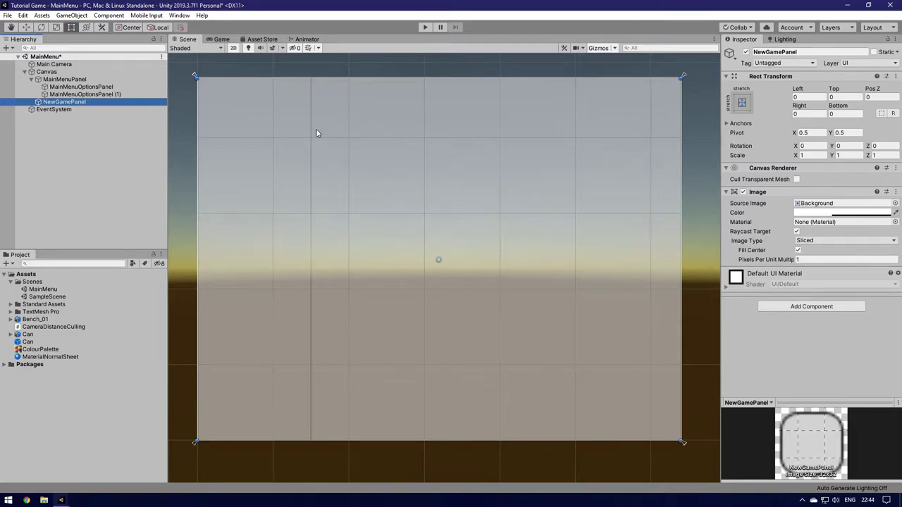
# Step: Duplicate both MainMenuOptionsPanels and move the copies under NewGamePanel
pyautogui.click(85, 93)
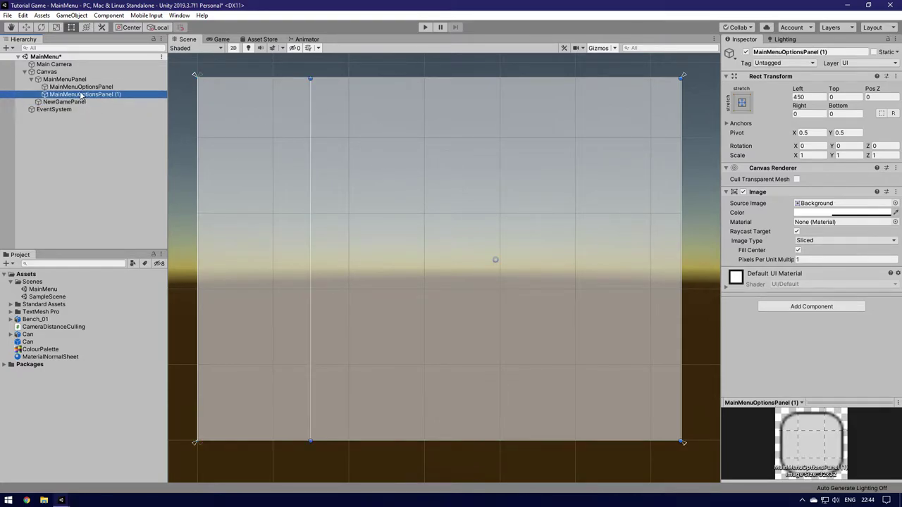
pyautogui.click(86, 87)
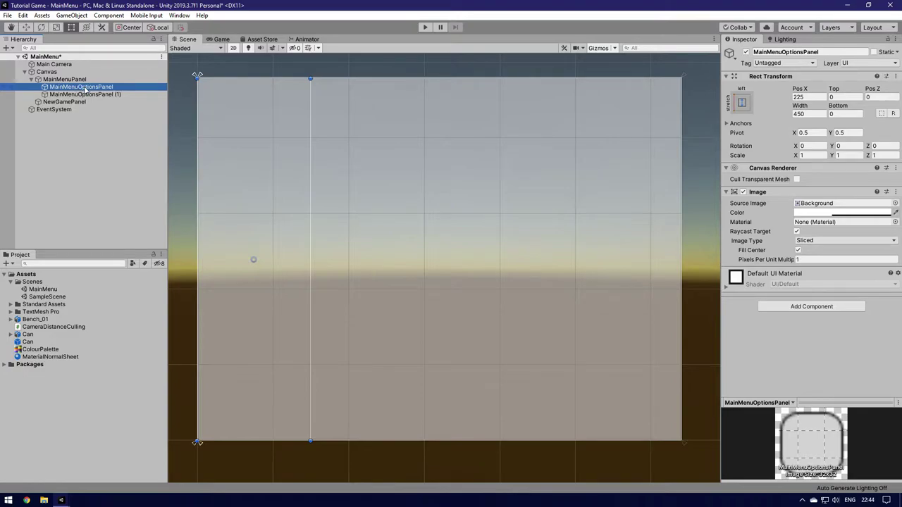
pyautogui.keyDown('ctrl'); pyautogui.click(85, 94); pyautogui.keyUp('ctrl')
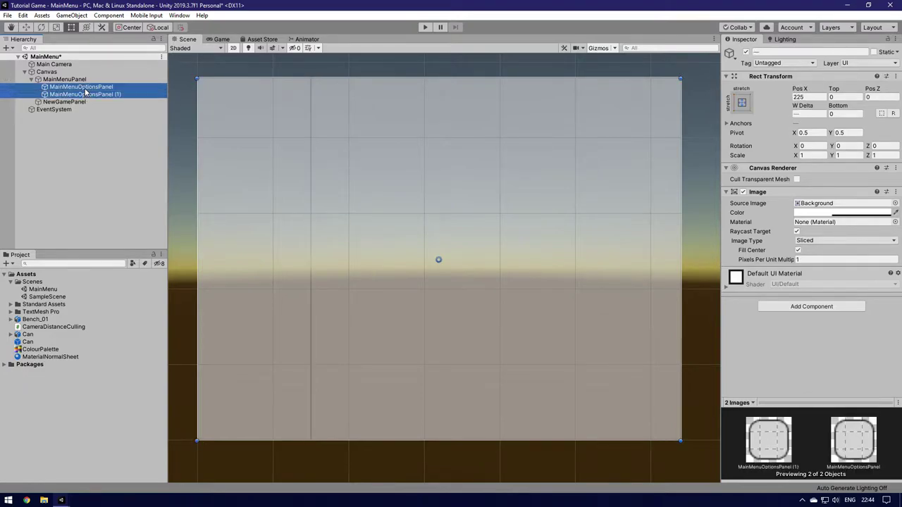
pyautogui.hotkey('ctrl', 'd')
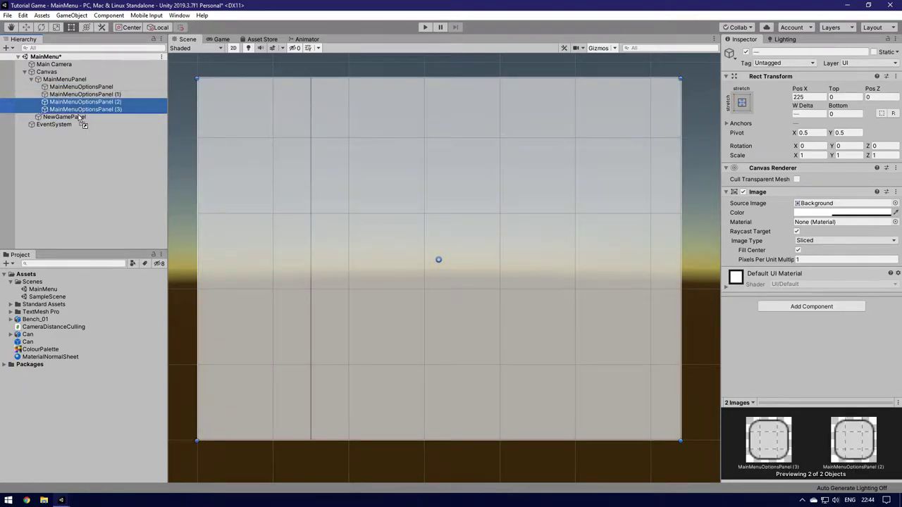
pyautogui.moveTo(79, 121); pyautogui.dragTo(79, 118)
# Step: Rename the copies MenuNamePanel and PlayerProfilesPanel, then select NewGamePanel
pyautogui.click(110, 103)
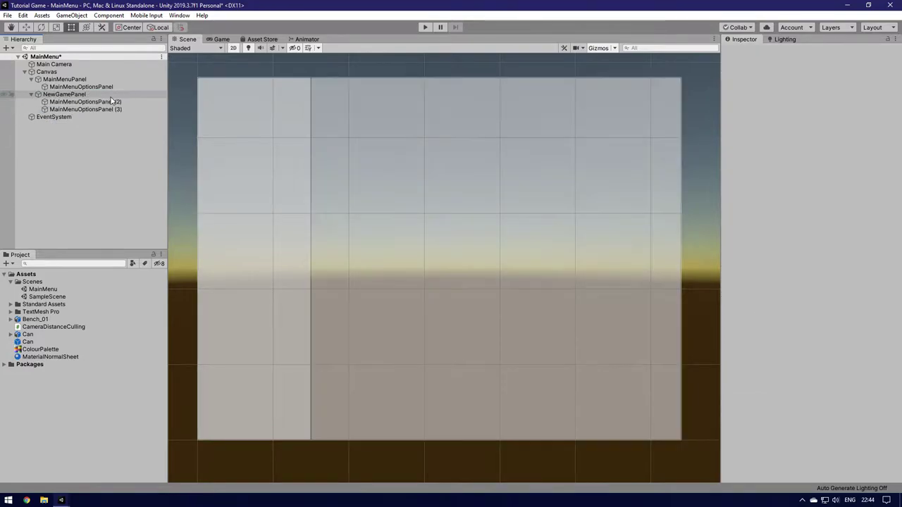
pyautogui.click(111, 105)
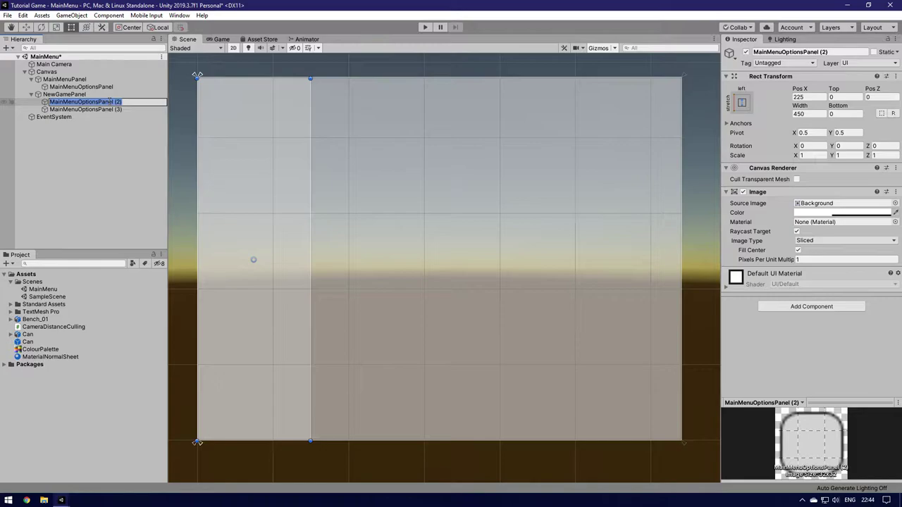
pyautogui.write('M')
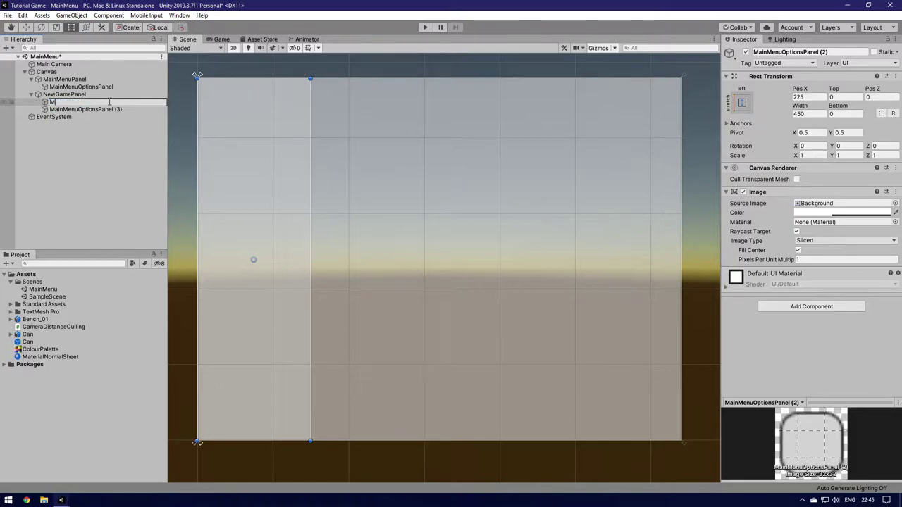
pyautogui.write('enuNamePanel')
pyautogui.press('Return')
pyautogui.click(109, 110)
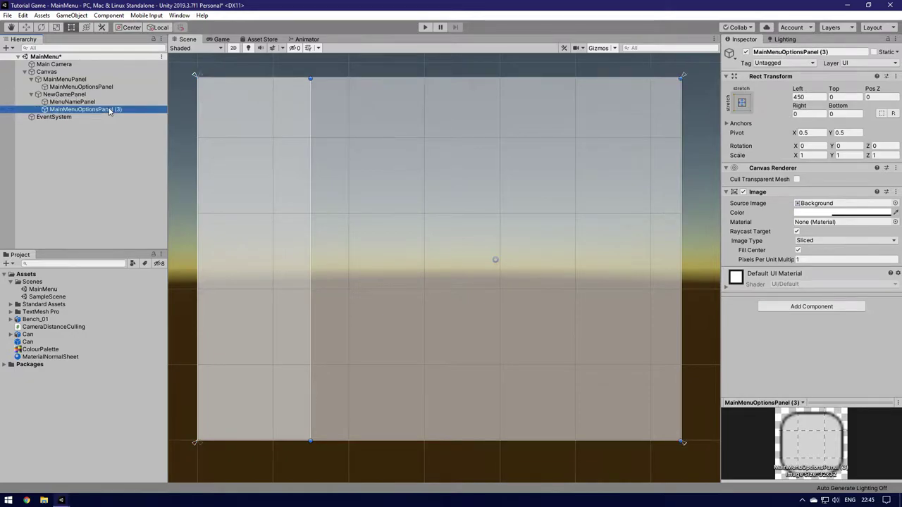
pyautogui.click(109, 111)
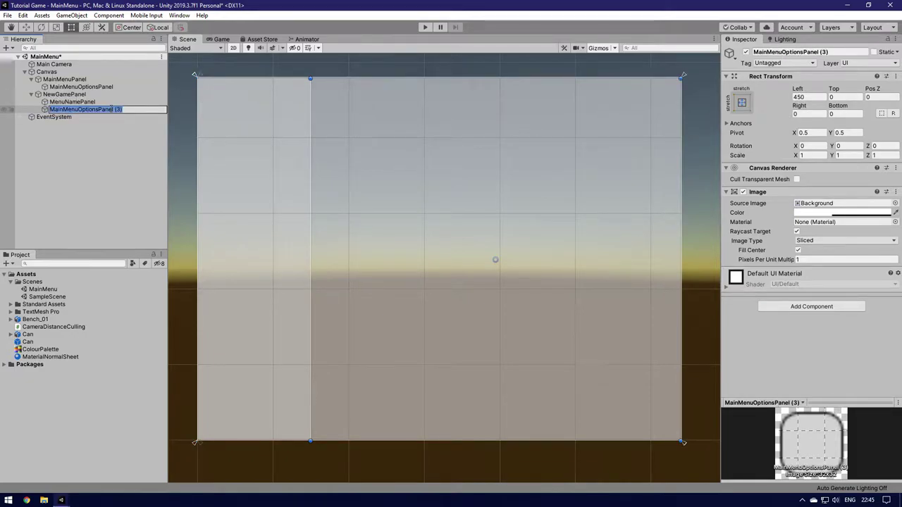
pyautogui.write('Men')
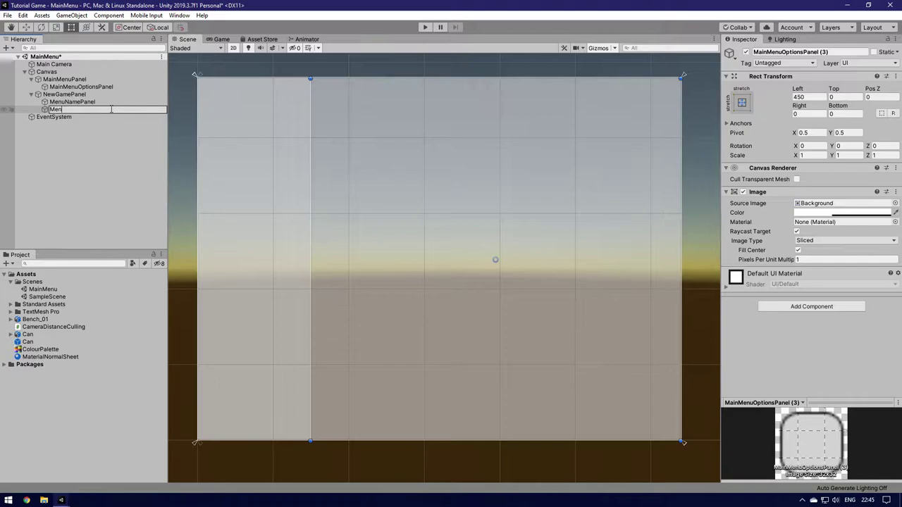
pyautogui.press('BackSpace')
pyautogui.press('BackSpace')
pyautogui.press('BackSpace')
pyautogui.write('ofilesPanel')
pyautogui.press('Return')
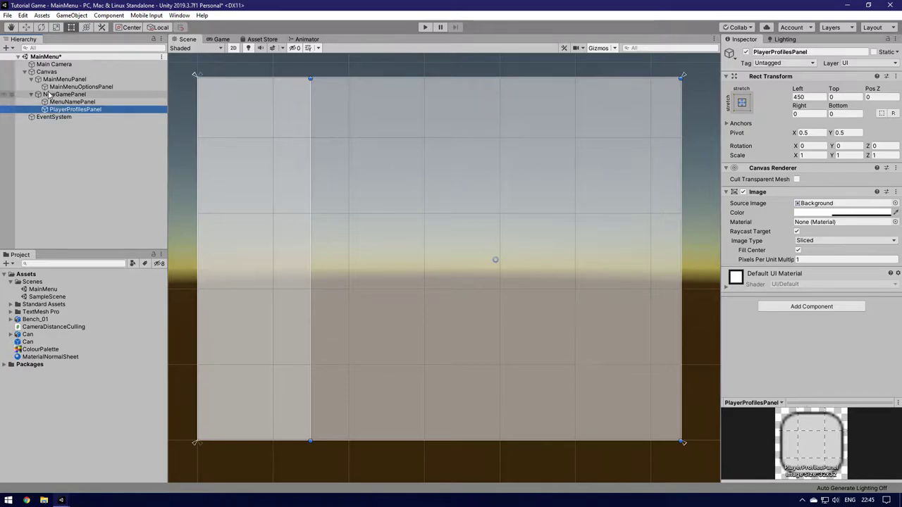
pyautogui.click(31, 95)
pyautogui.click(63, 95)
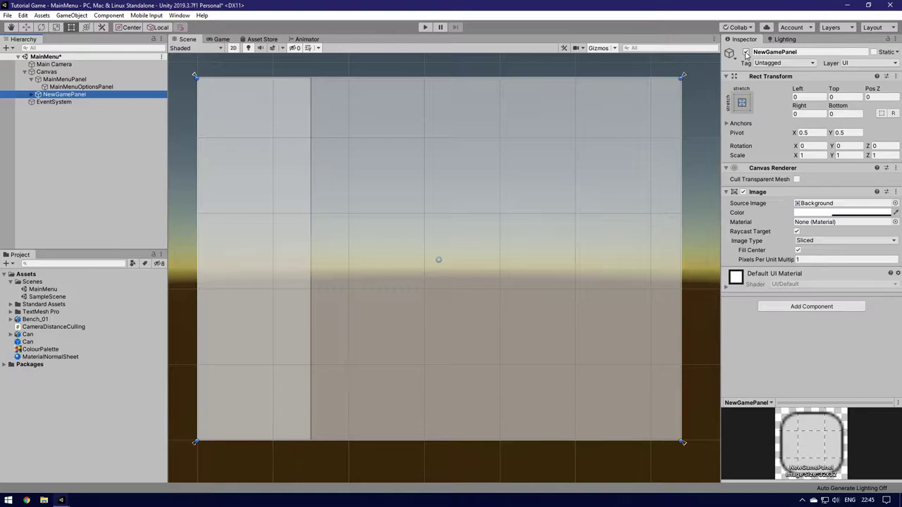
# Step: Deactivate NewGamePanel and check its child panels
pyautogui.click(745, 51)
pyautogui.click(31, 95)
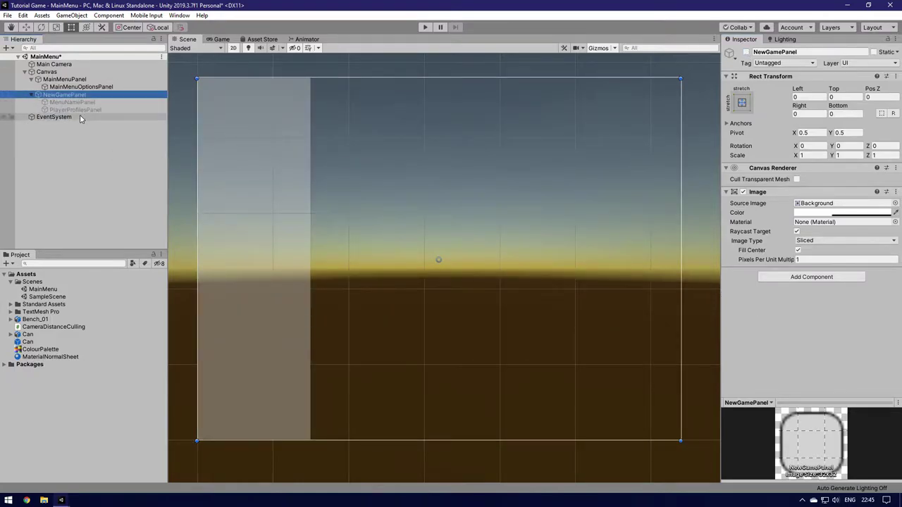
pyautogui.click(66, 110)
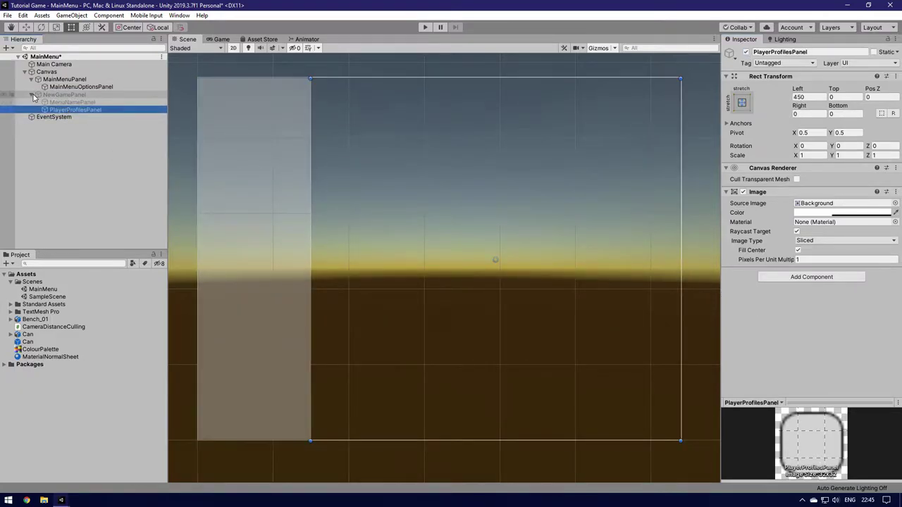
pyautogui.click(31, 95)
pyautogui.click(62, 111)
pyautogui.click(58, 96)
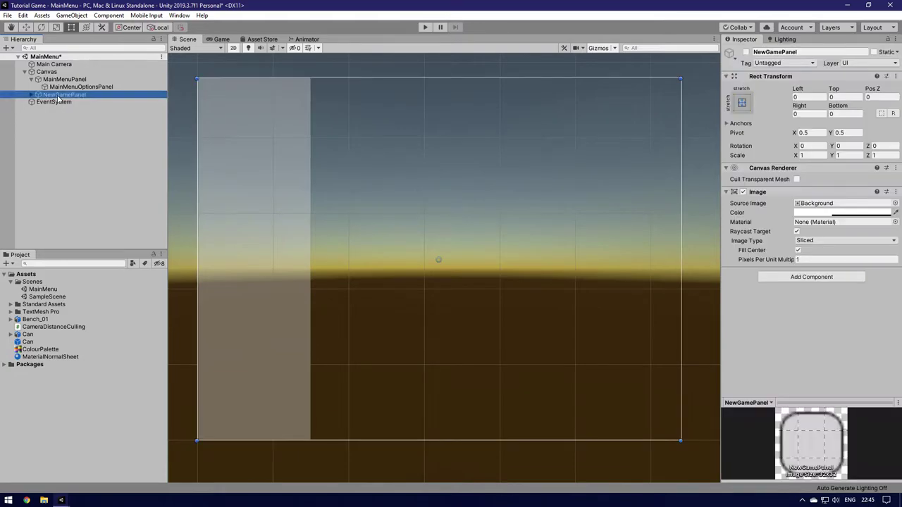
# Step: Duplicate NewGamePanel twice, naming the copies AchievementsPanel and SettingsPanel
pyautogui.hotkey('ctrl', 'd')
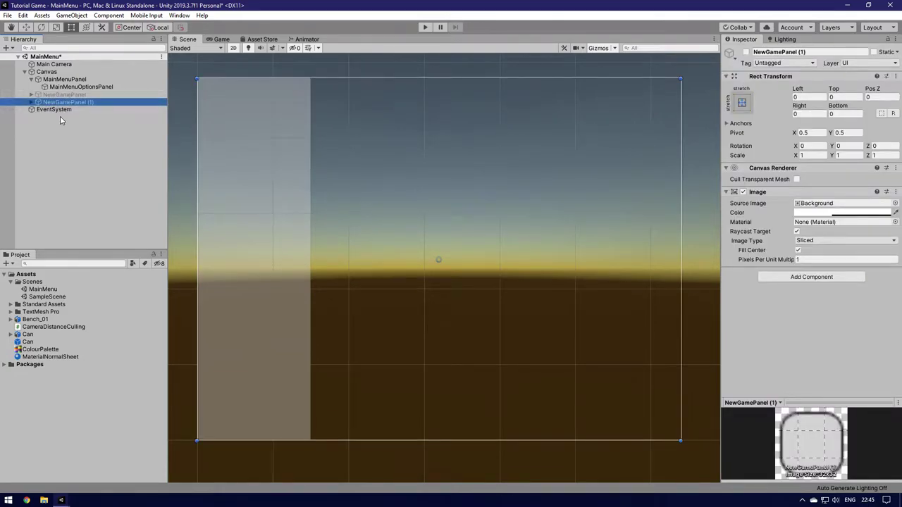
pyautogui.hotkey('ctrl', 'd')
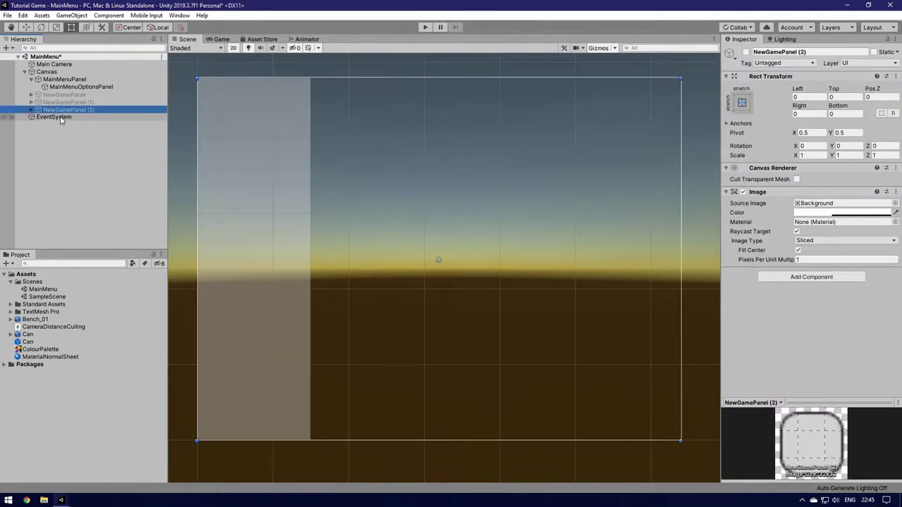
pyautogui.click(66, 104)
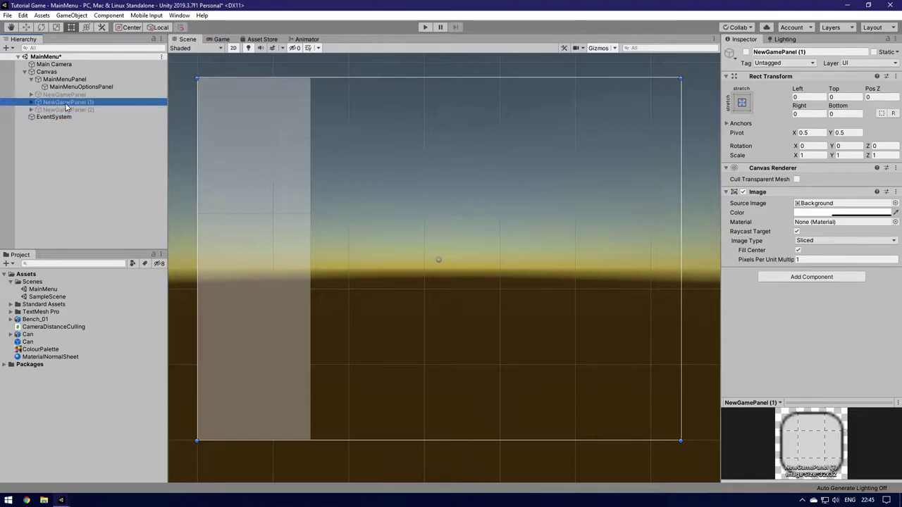
pyautogui.click(67, 103)
pyautogui.write('Ac')
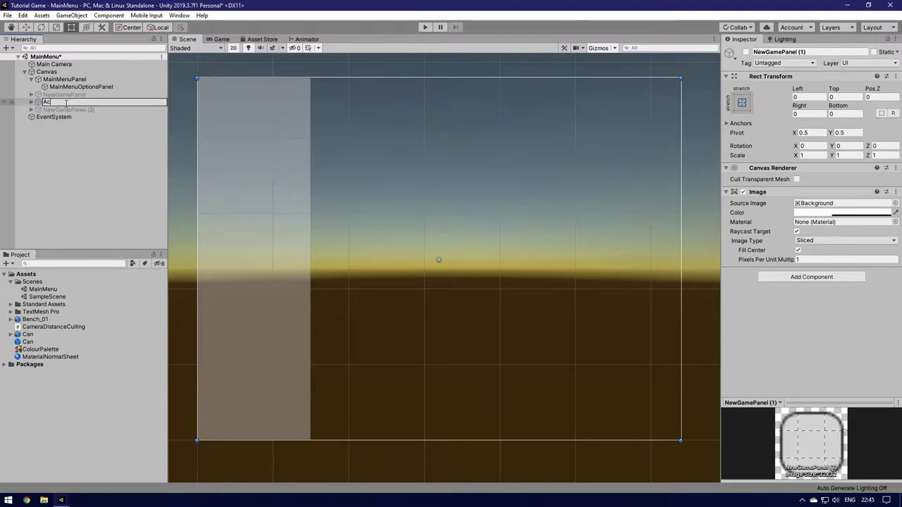
pyautogui.write('hievementsPanel')
pyautogui.press('Return')
pyautogui.click(67, 110)
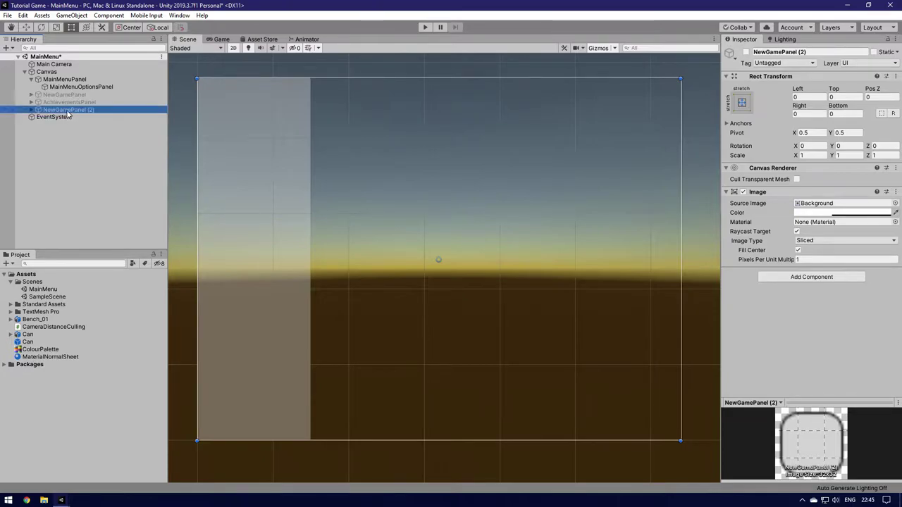
pyautogui.click(68, 110)
pyautogui.write('SettingsPanel')
pyautogui.press('Return')
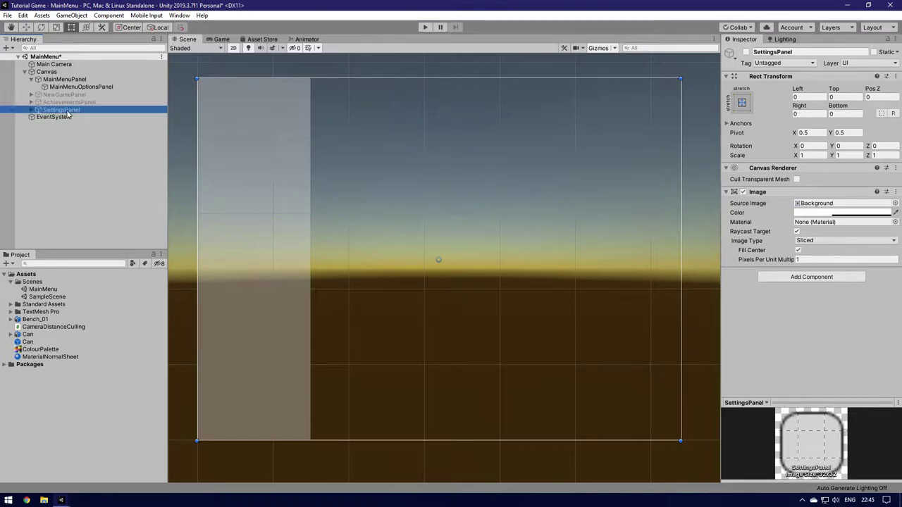
# Step: Check SettingsPanel's children, then open MainMenuOptionsPanel's Image component options
pyautogui.click(33, 111)
pyautogui.press('Down')
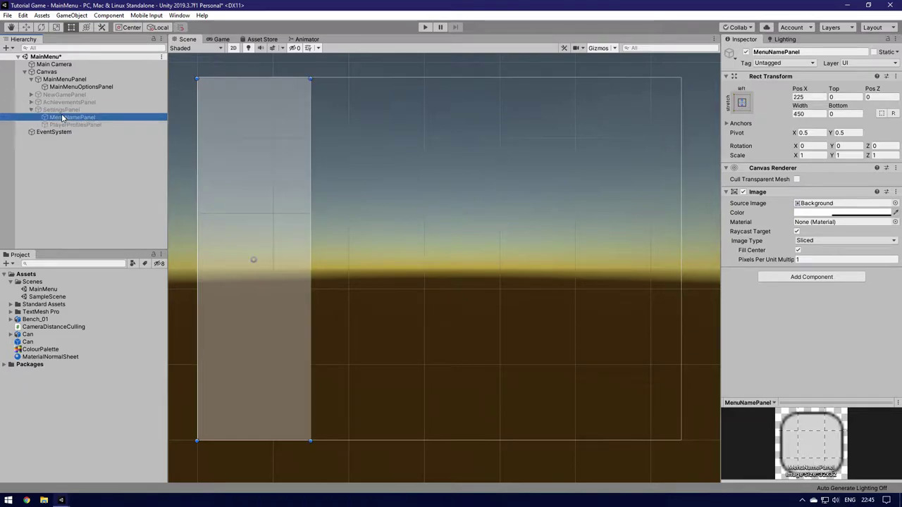
pyautogui.press('Down')
pyautogui.click(31, 110)
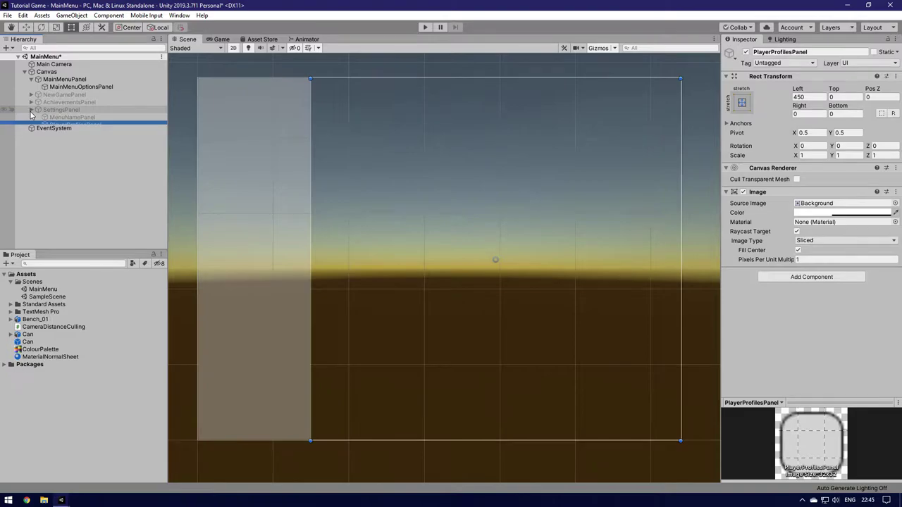
pyautogui.click(63, 86)
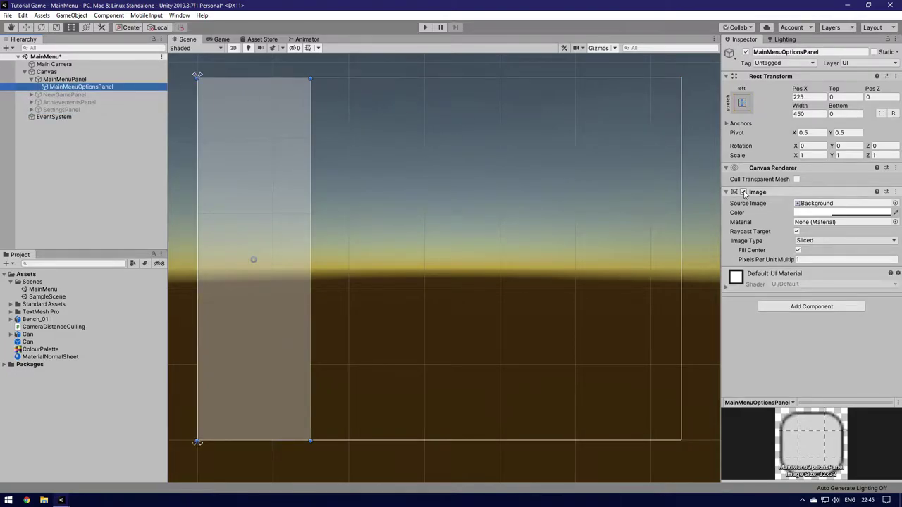
pyautogui.click(896, 192)
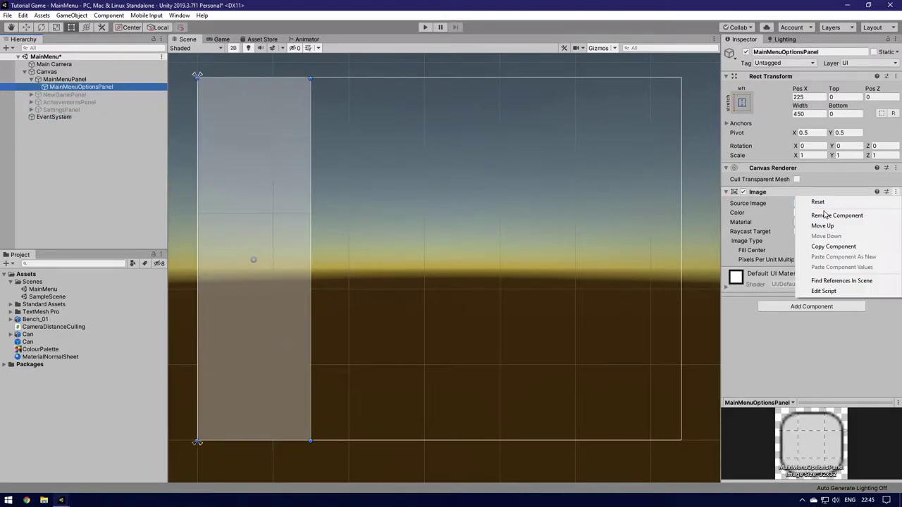
# Step: Remove the grey Image component from MainMenuOptionsPanel
pyautogui.click(835, 216)
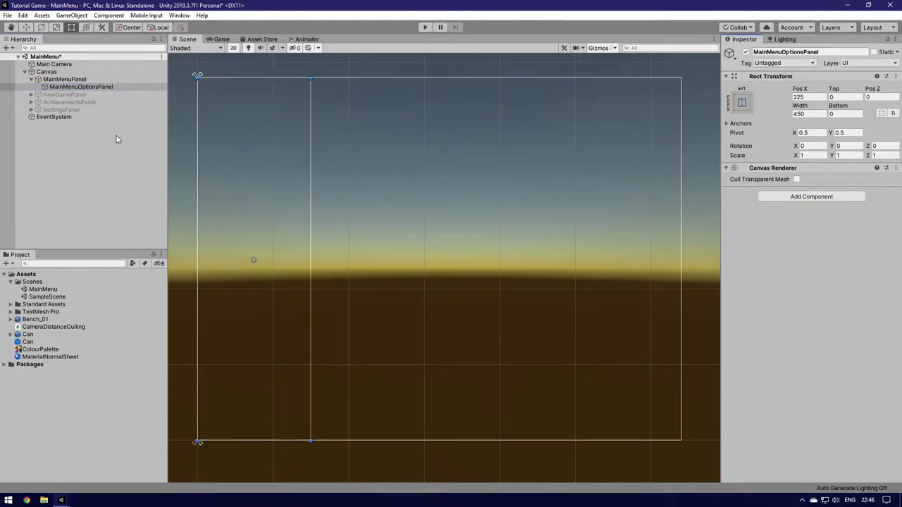
pyautogui.click(90, 138)
pyautogui.click(65, 87)
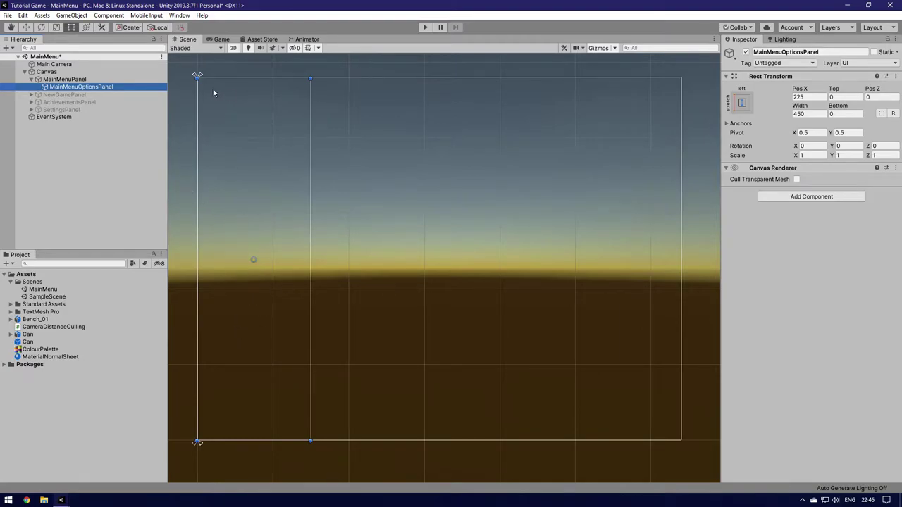
pyautogui.click(71, 89)
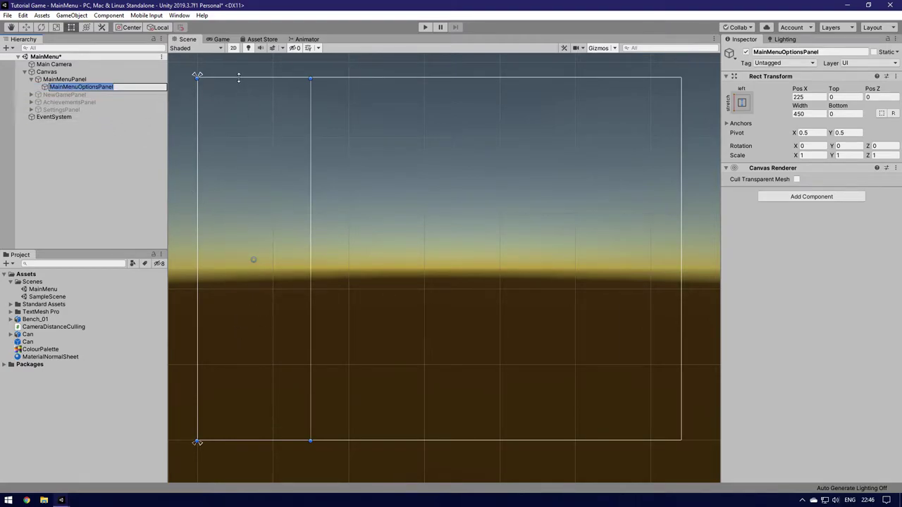
pyautogui.click(112, 141)
pyautogui.click(151, 88)
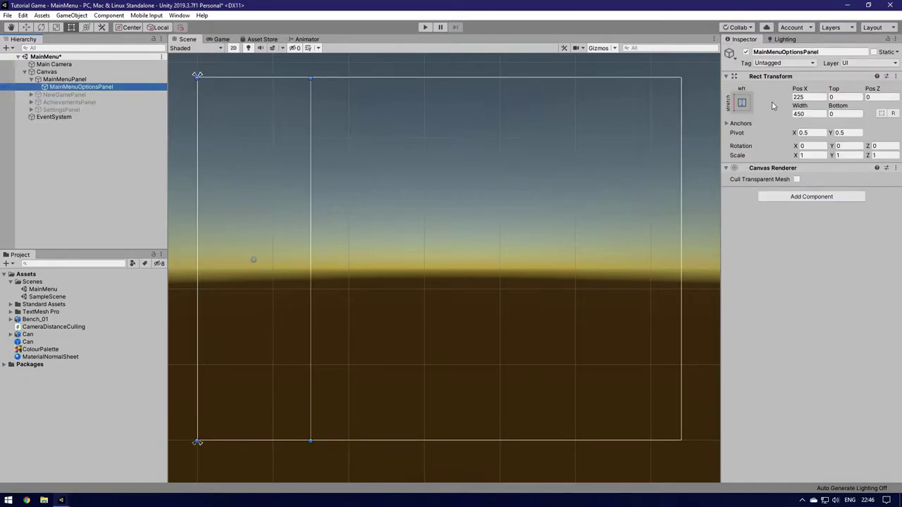
# Step: Set MainMenuOptionsPanel's Rect Transform Top to 500 and Bottom to 100
pyautogui.click(850, 98)
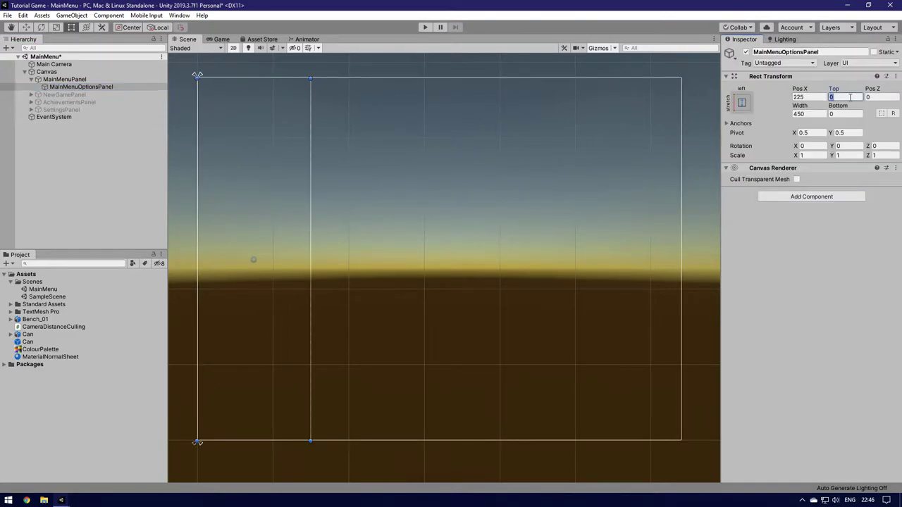
pyautogui.write('500')
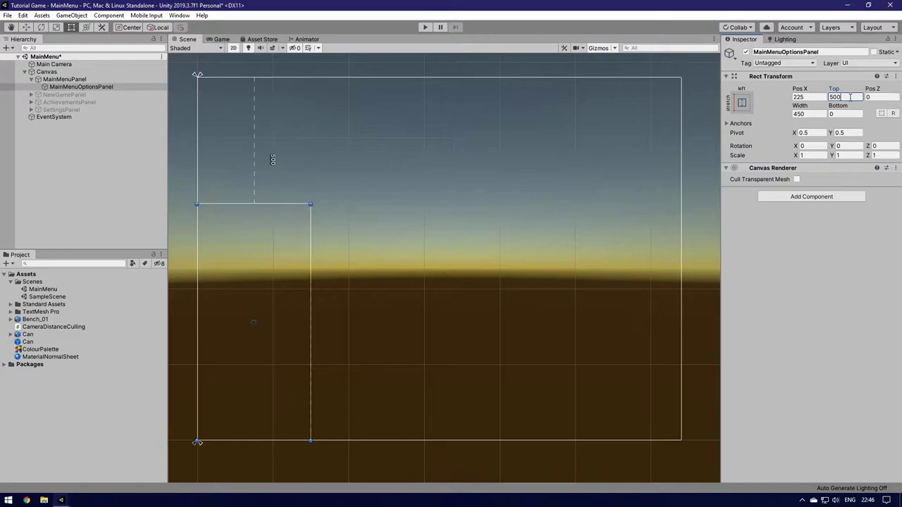
pyautogui.press('Return')
pyautogui.click(296, 182)
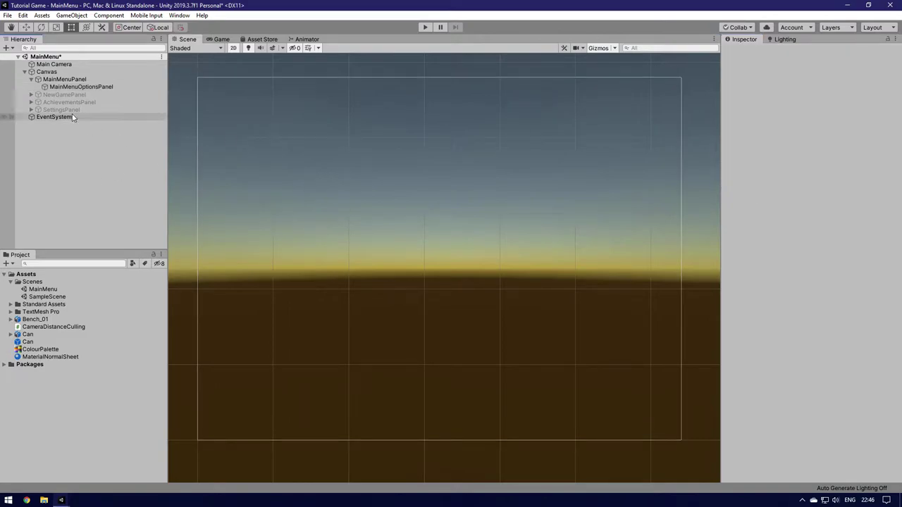
pyautogui.click(79, 87)
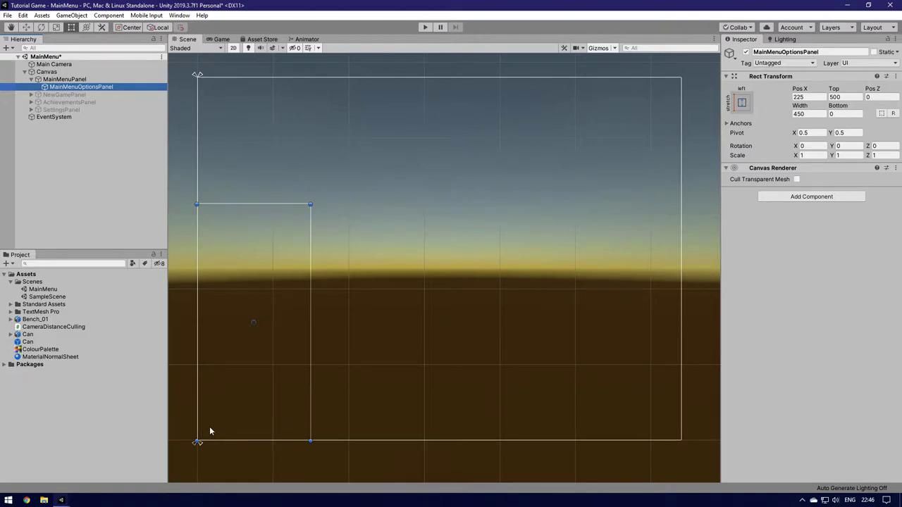
pyautogui.click(843, 114)
pyautogui.write('200')
pyautogui.press('BackSpace')
pyautogui.press('BackSpace')
pyautogui.press('BackSpace')
pyautogui.write('100')
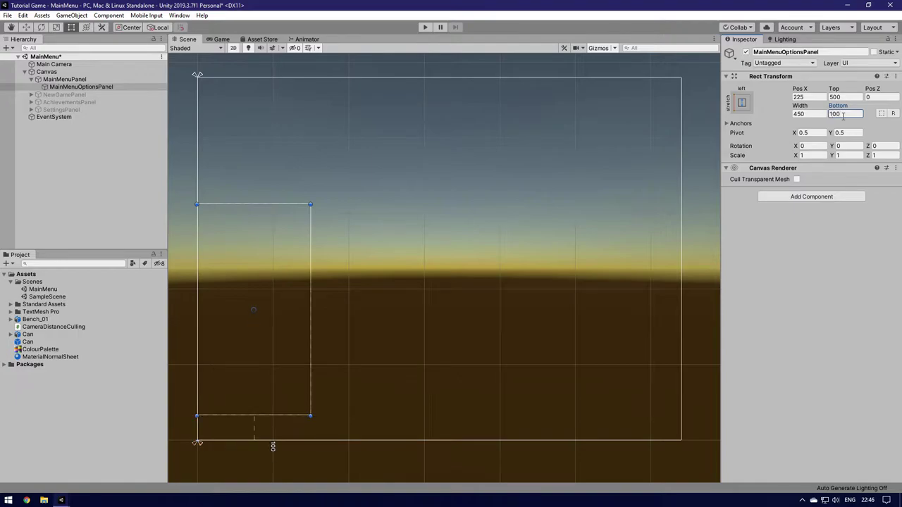
pyautogui.click(150, 205)
pyautogui.click(112, 86)
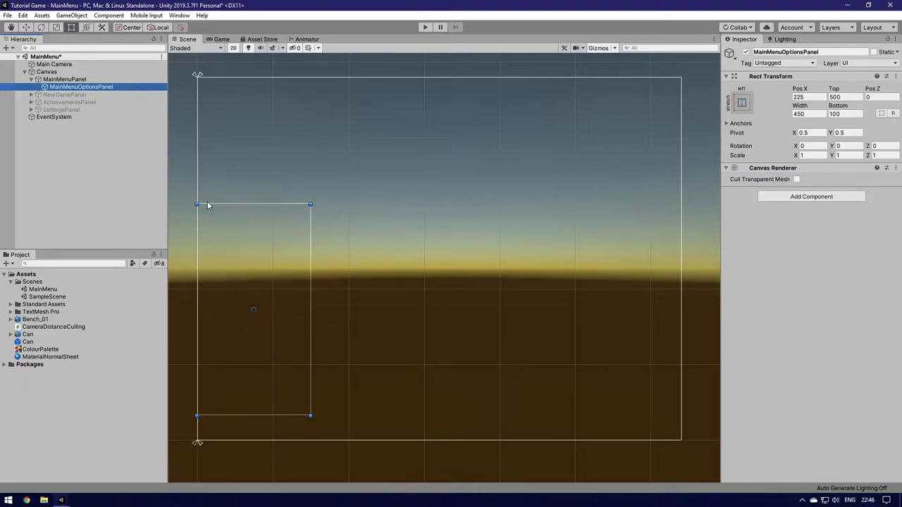
pyautogui.rightClick(82, 88)
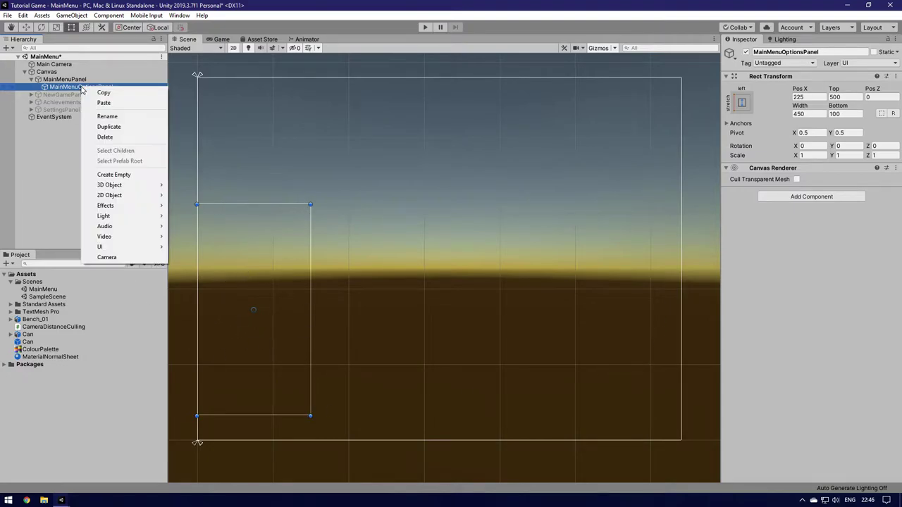
# Step: Add a Vertical Layout Group component to MainMenuOptionsPanel
pyautogui.click(835, 213)
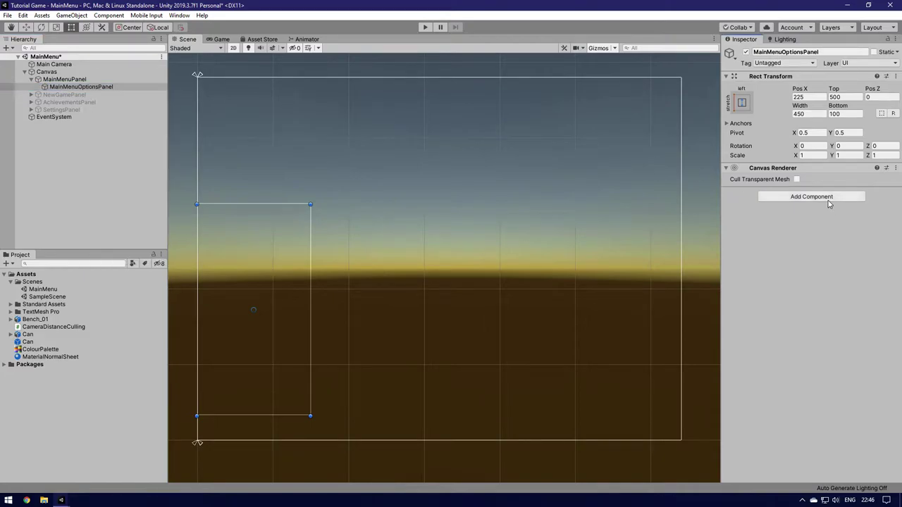
pyautogui.click(795, 201)
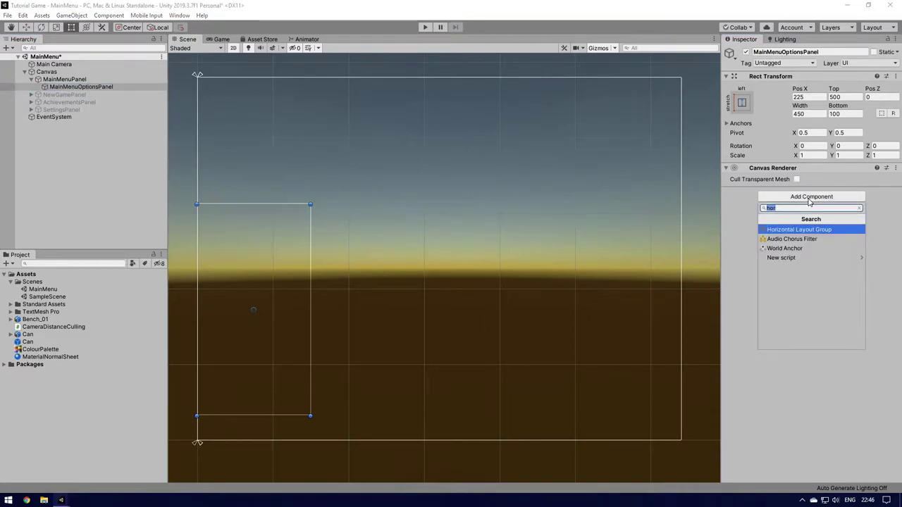
pyautogui.write('ver')
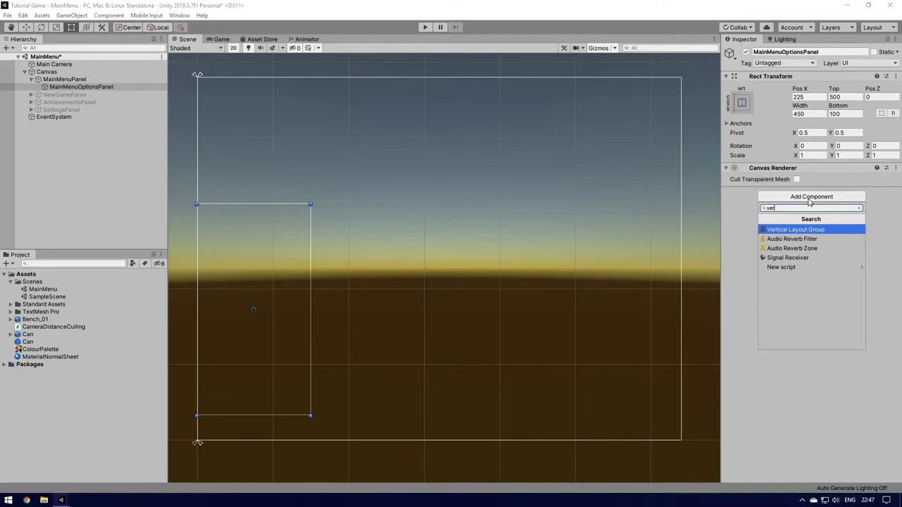
pyautogui.press('Return')
# Step: Set the layout's child alignment to Middle Center and let it control child width
pyautogui.click(811, 212)
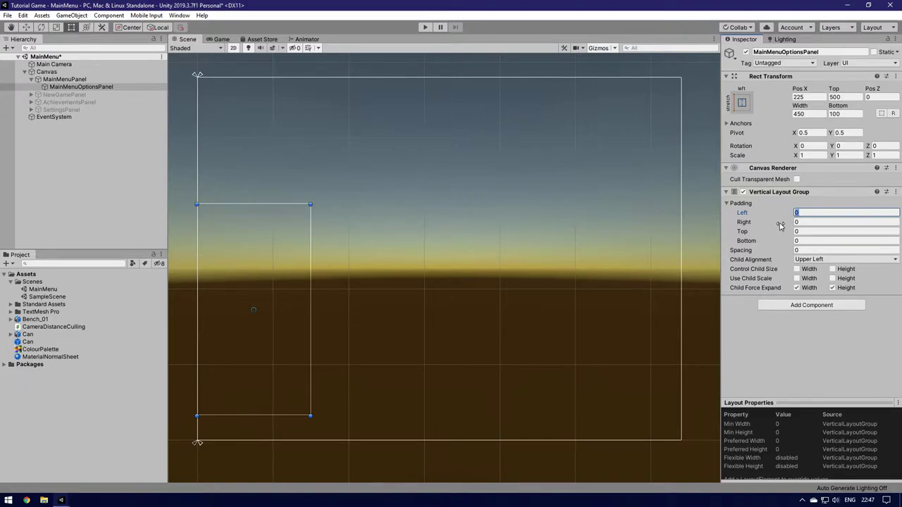
pyautogui.click(806, 232)
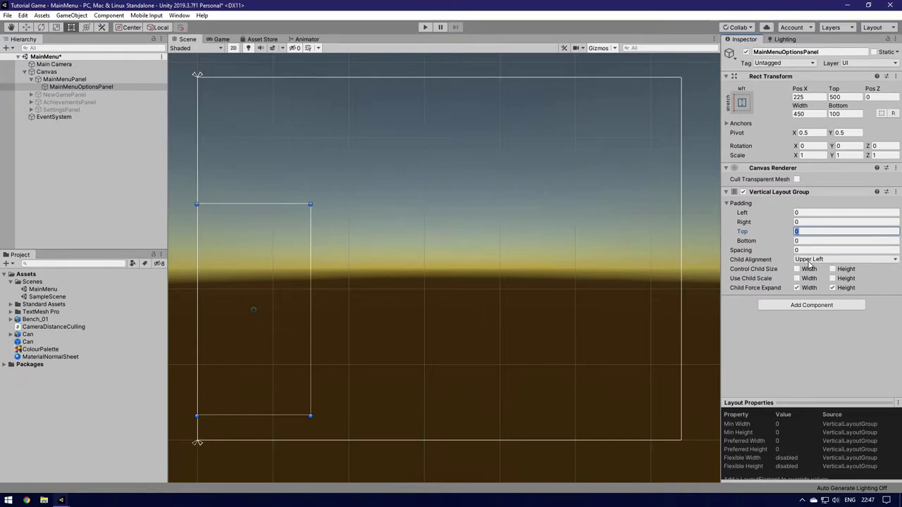
pyautogui.click(813, 261)
pyautogui.click(826, 312)
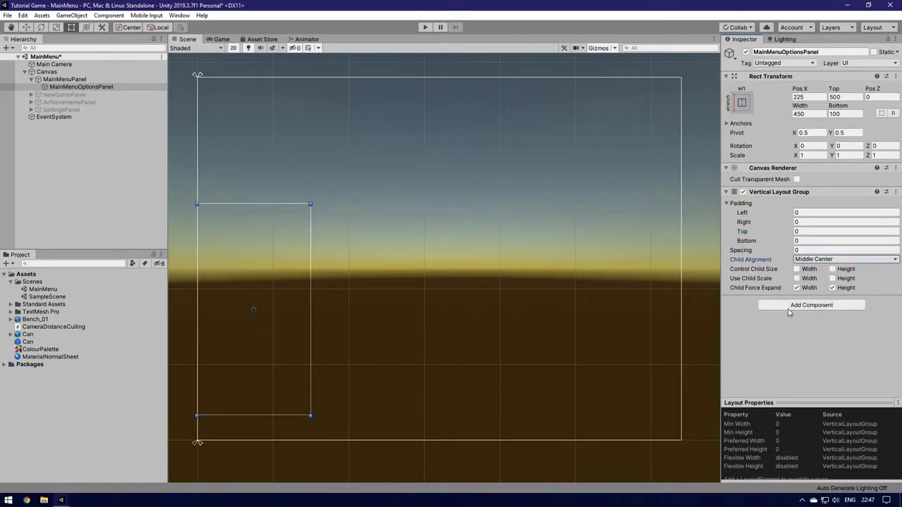
pyautogui.click(801, 230)
pyautogui.hotkey('shift', 'Tab')
pyautogui.hotkey('shift', 'Tab')
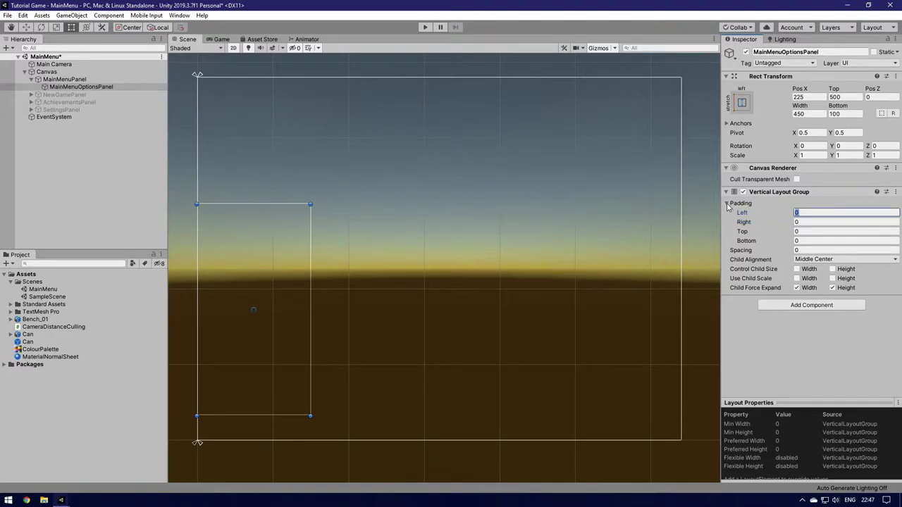
pyautogui.click(728, 203)
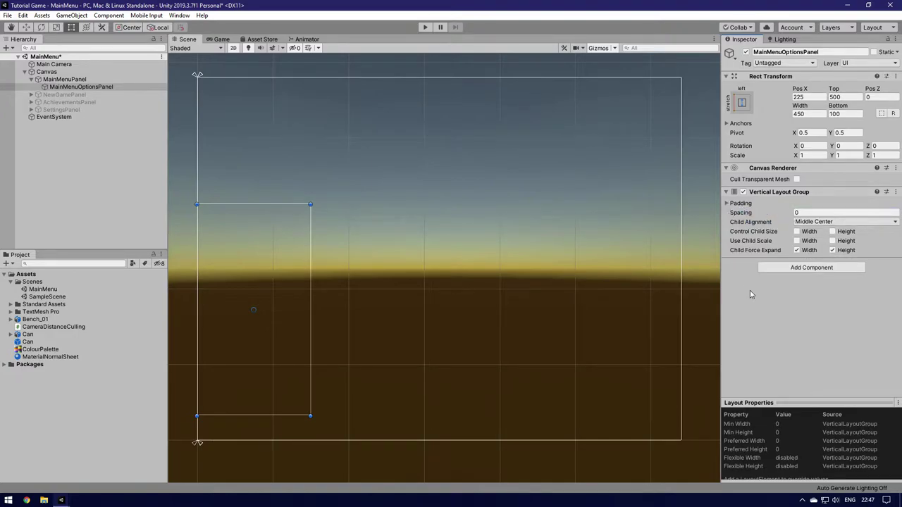
pyautogui.click(797, 232)
pyautogui.rightClick(52, 86)
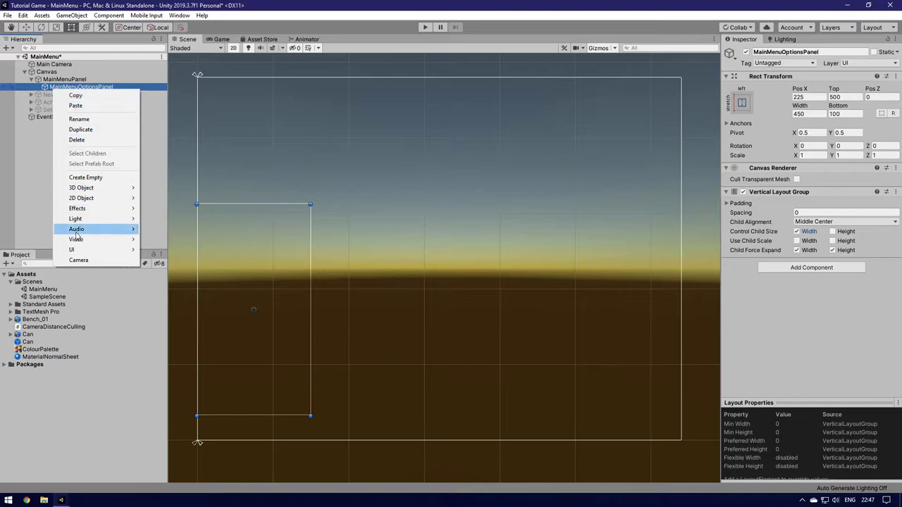
pyautogui.moveTo(78, 252)
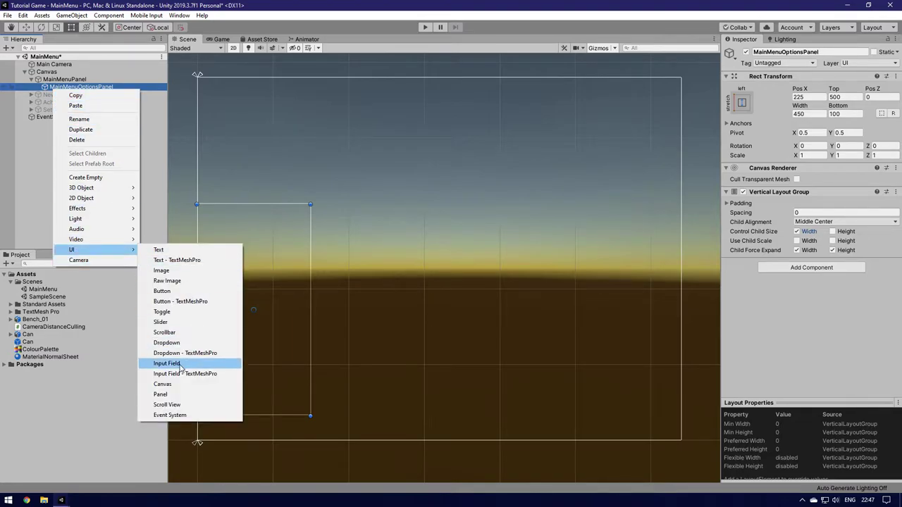
# Step: Create a TextMeshPro button in MainMenuOptionsPanel and set its height to 50
pyautogui.click(185, 303)
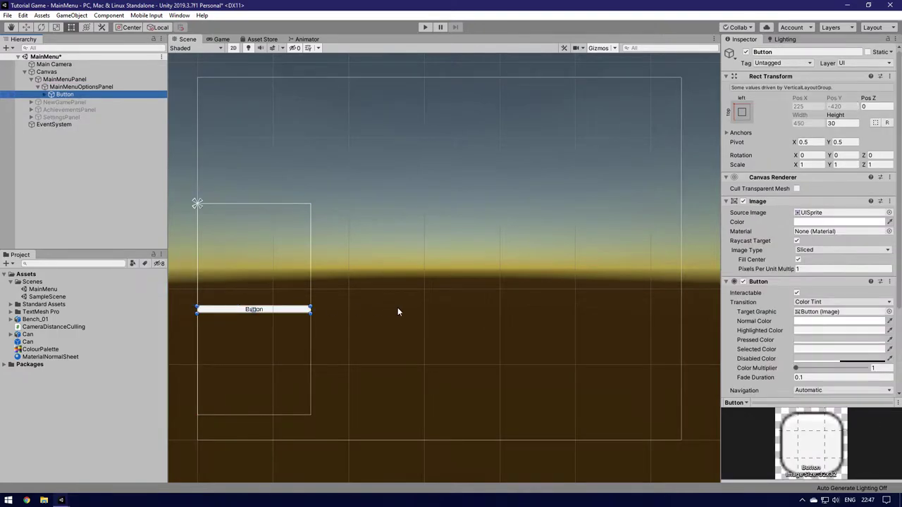
pyautogui.scroll(3, 262, 322)
pyautogui.scroll(-3, 262, 329)
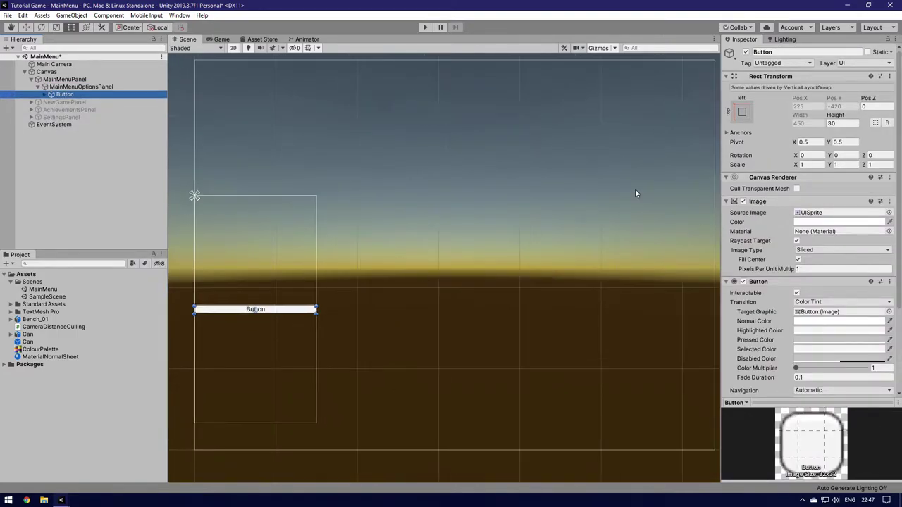
pyautogui.click(844, 124)
pyautogui.write('50')
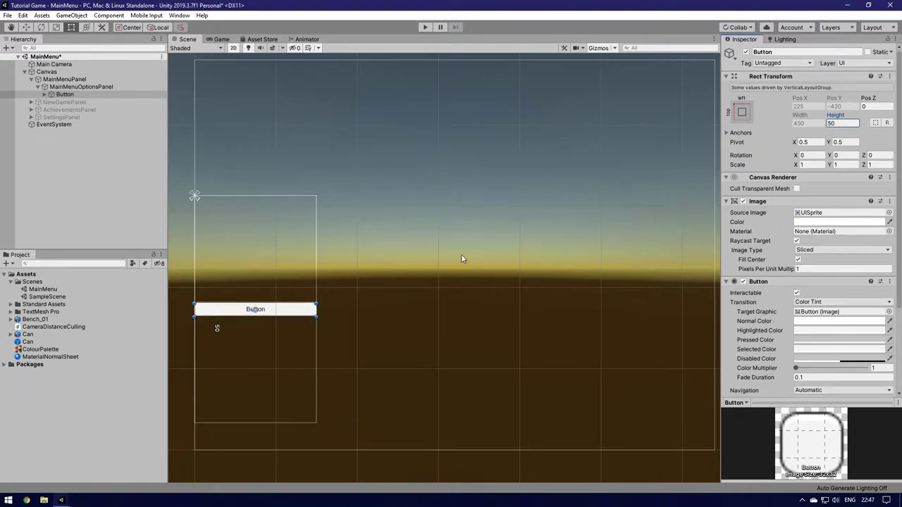
# Step: Toggle the button's Image component off and on to compare its look
pyautogui.click(743, 201)
pyautogui.click(743, 201)
pyautogui.click(744, 202)
pyautogui.click(744, 202)
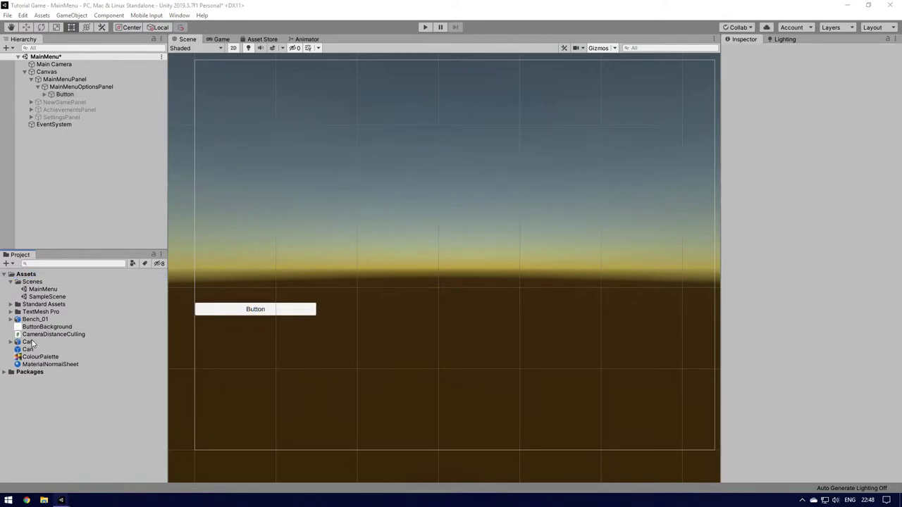
pyautogui.click(7, 323)
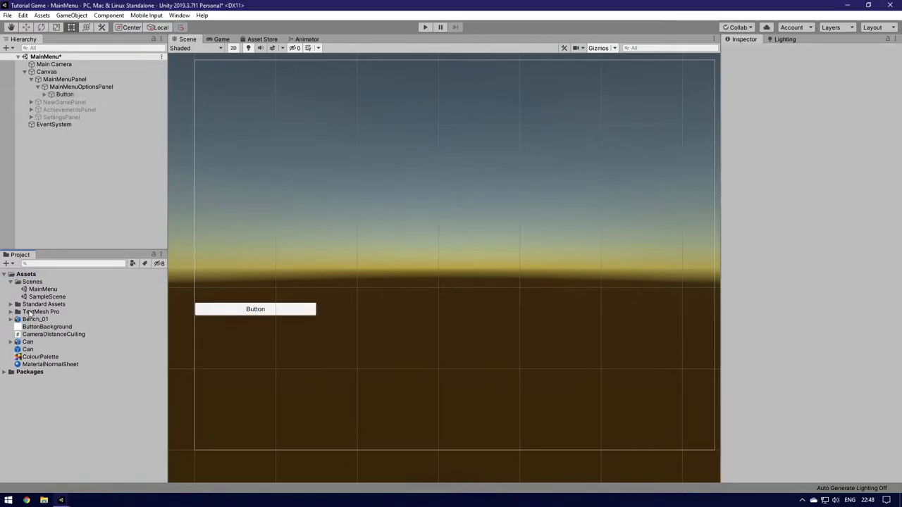
# Step: Create a UI folder in Assets and move ButtonBackground into it
pyautogui.rightClick(28, 275)
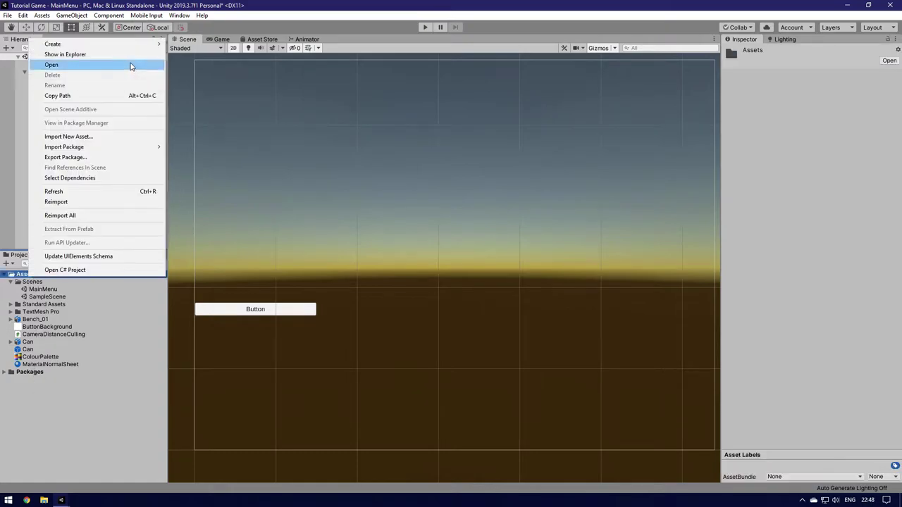
pyautogui.moveTo(85, 44)
pyautogui.click(232, 44)
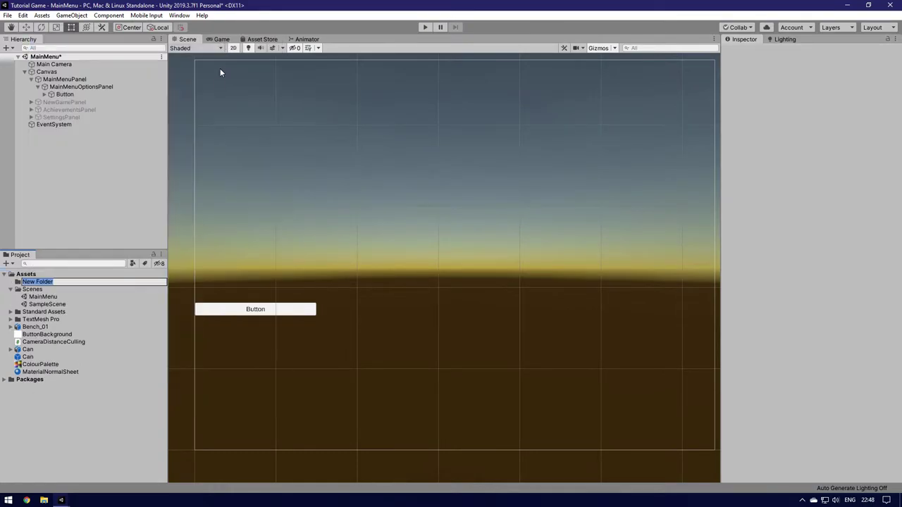
pyautogui.write('UI')
pyautogui.press('Return')
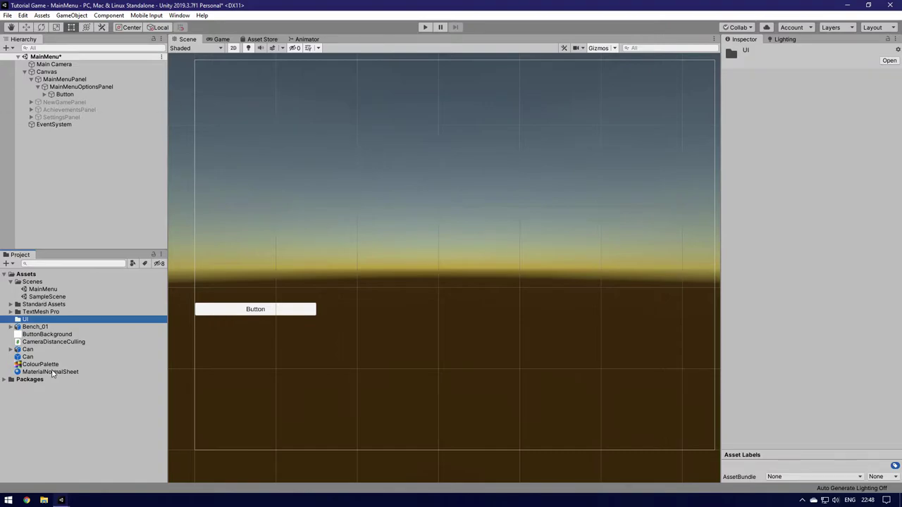
pyautogui.moveTo(44, 335); pyautogui.dragTo(29, 321)
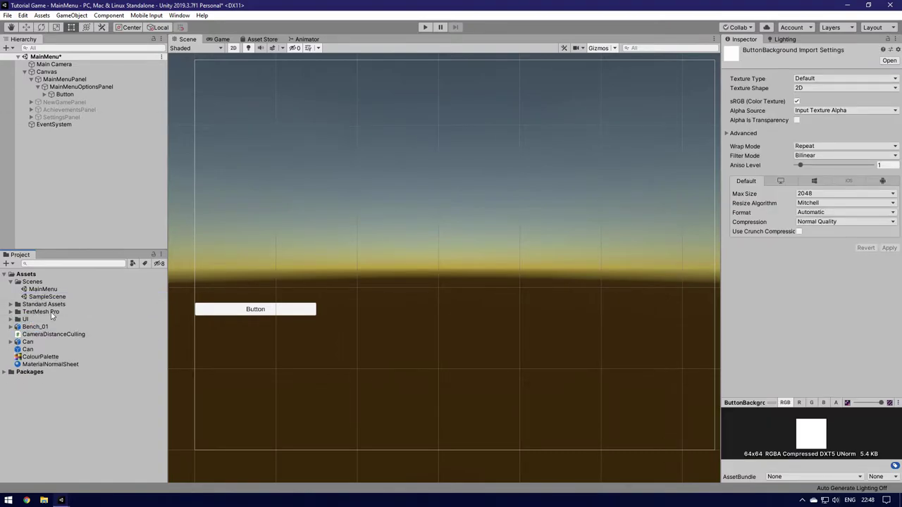
# Step: Create a Scripts folder and move CameraDistanceCulling into it
pyautogui.rightClick(27, 278)
pyautogui.moveTo(42, 40)
pyautogui.click(185, 40)
pyautogui.write('Scripts')
pyautogui.press('Return')
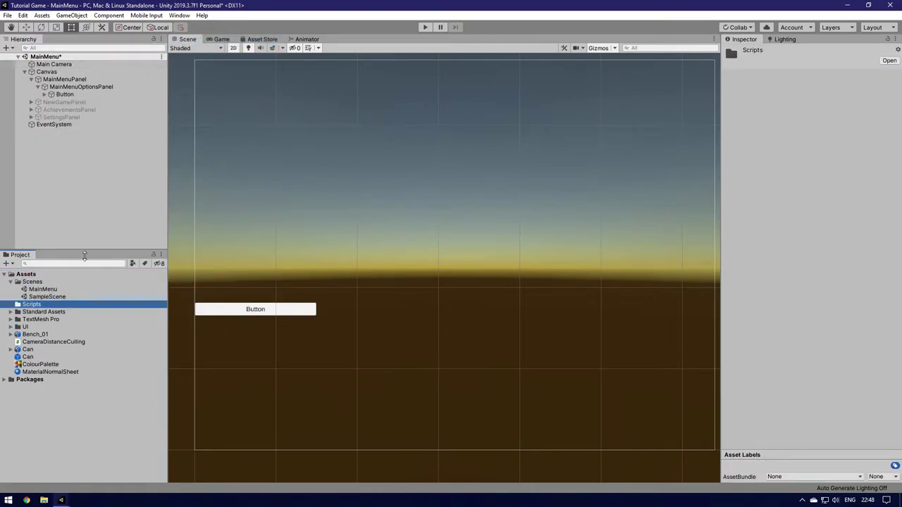
pyautogui.moveTo(42, 344); pyautogui.dragTo(40, 308)
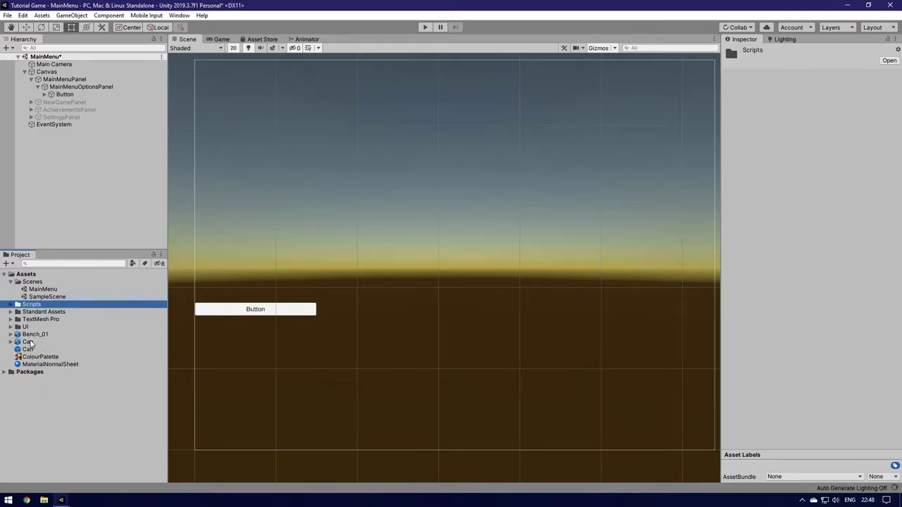
# Step: Create Models and Materials folders in Assets
pyautogui.rightClick(26, 276)
pyautogui.moveTo(92, 39)
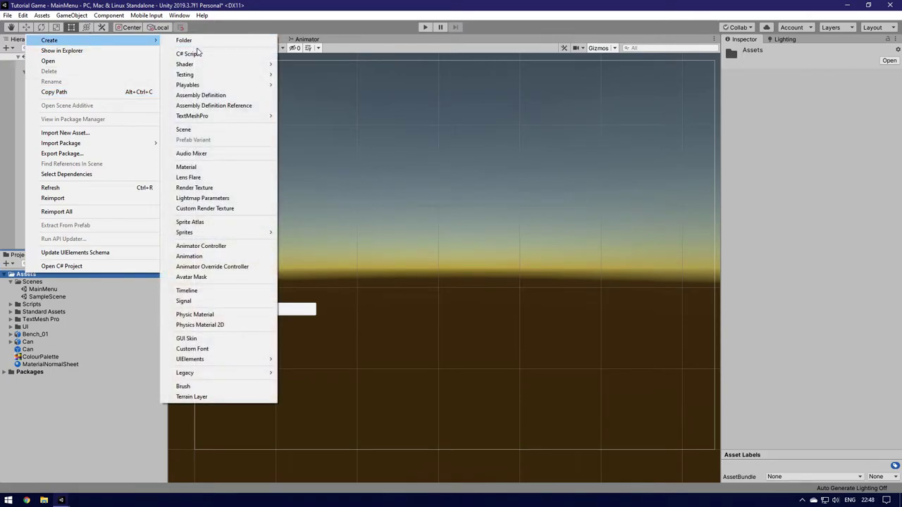
pyautogui.click(185, 41)
pyautogui.write('Models')
pyautogui.press('Return')
pyautogui.rightClick(14, 274)
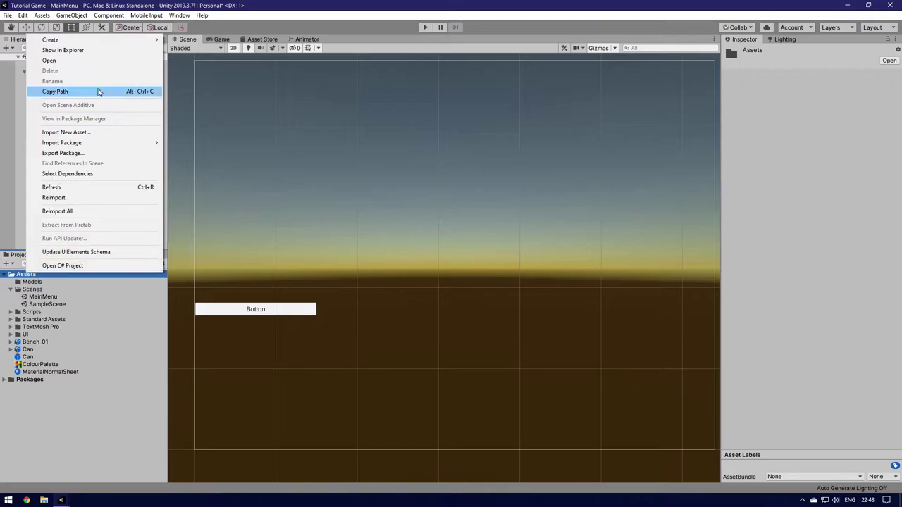
pyautogui.moveTo(92, 39)
pyautogui.click(184, 41)
pyautogui.write('Material')
pyautogui.write('s')
pyautogui.press('Return')
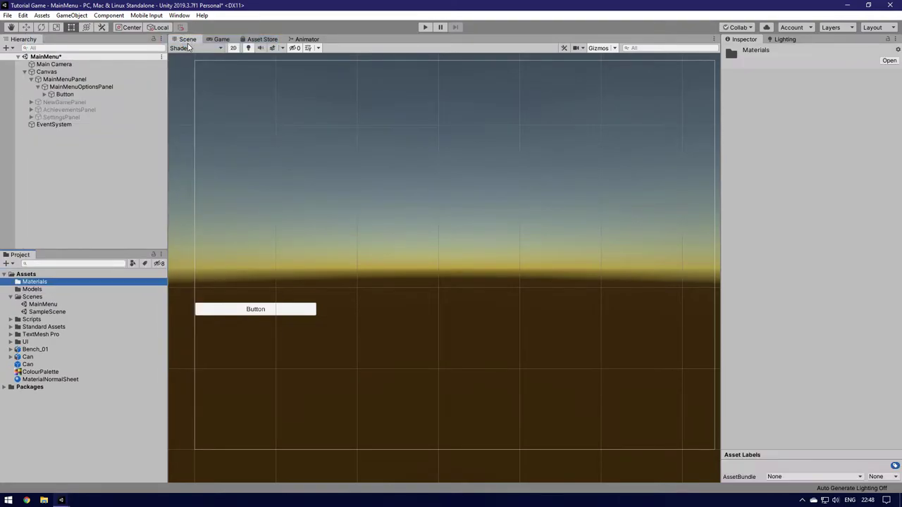
# Step: Move Bench_01 and both Can models into Models, and MaterialNormalSheet into Materials
pyautogui.click(30, 350)
pyautogui.keyDown('shift'); pyautogui.click(31, 357); pyautogui.keyUp('shift')
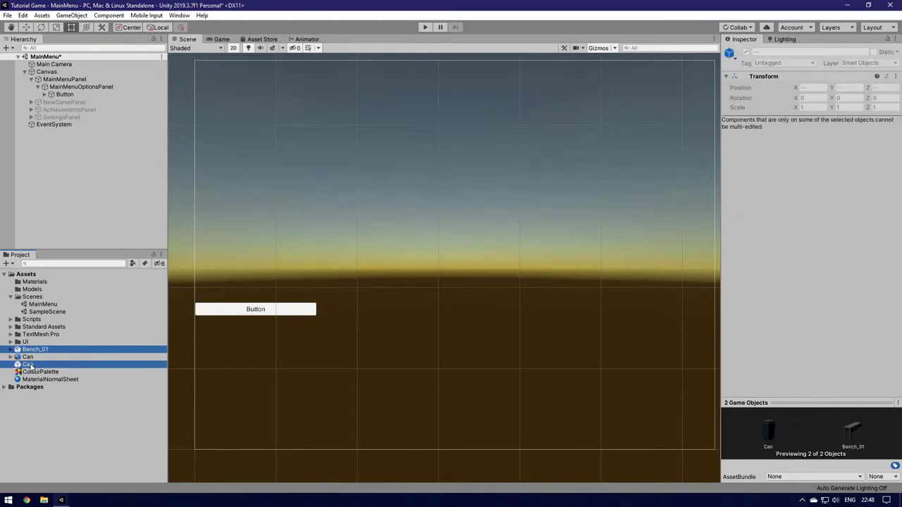
pyautogui.keyDown('shift'); pyautogui.click(28, 365); pyautogui.keyUp('shift')
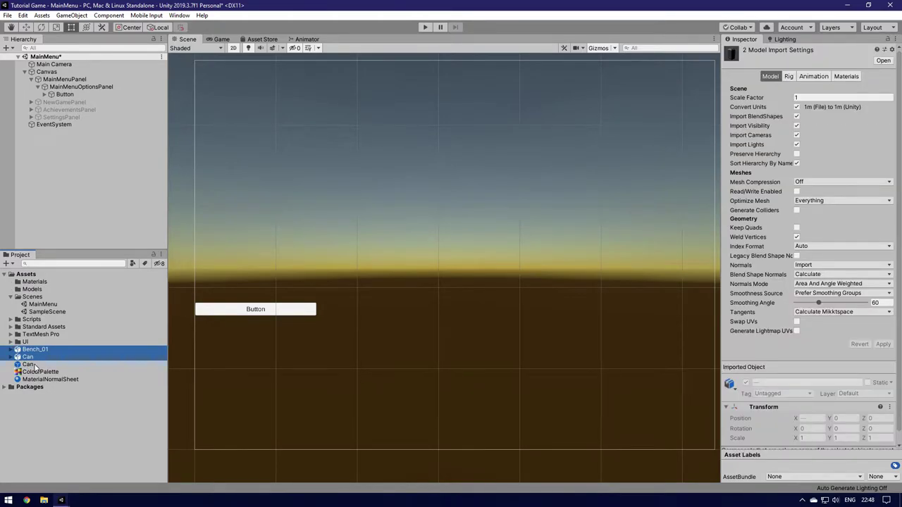
pyautogui.moveTo(30, 365); pyautogui.dragTo(33, 291)
pyautogui.click(35, 357)
pyautogui.moveTo(32, 361); pyautogui.dragTo(36, 283)
# Step: Create a Textures folder and move ColourPalette into it
pyautogui.rightClick(29, 274)
pyautogui.moveTo(119, 43)
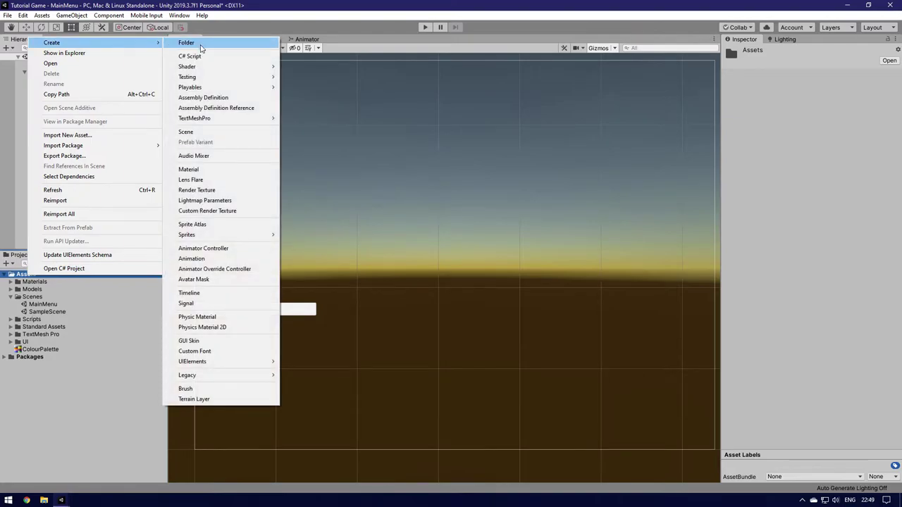
pyautogui.click(201, 44)
pyautogui.write('Textures')
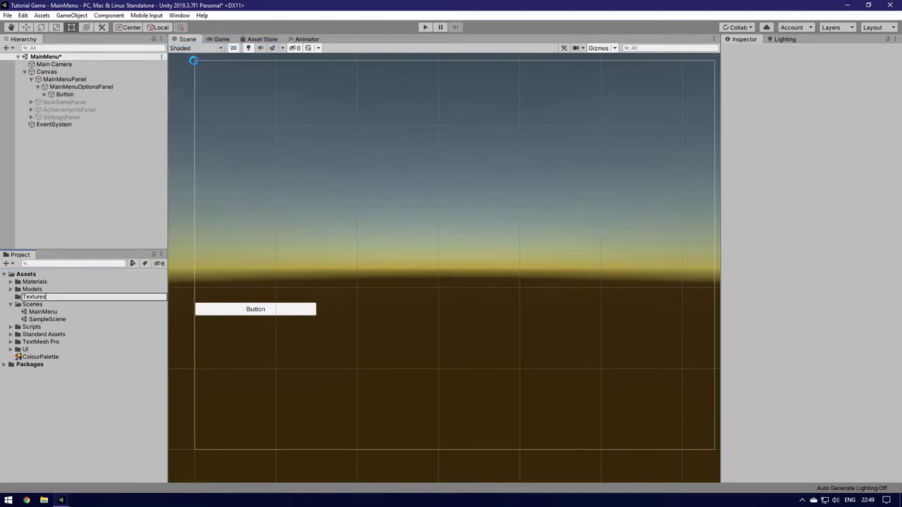
pyautogui.press('Return')
pyautogui.moveTo(39, 356); pyautogui.dragTo(34, 342)
# Step: Try dragging ButtonBackground from the UI folder onto the Button's image
pyautogui.click(33, 384)
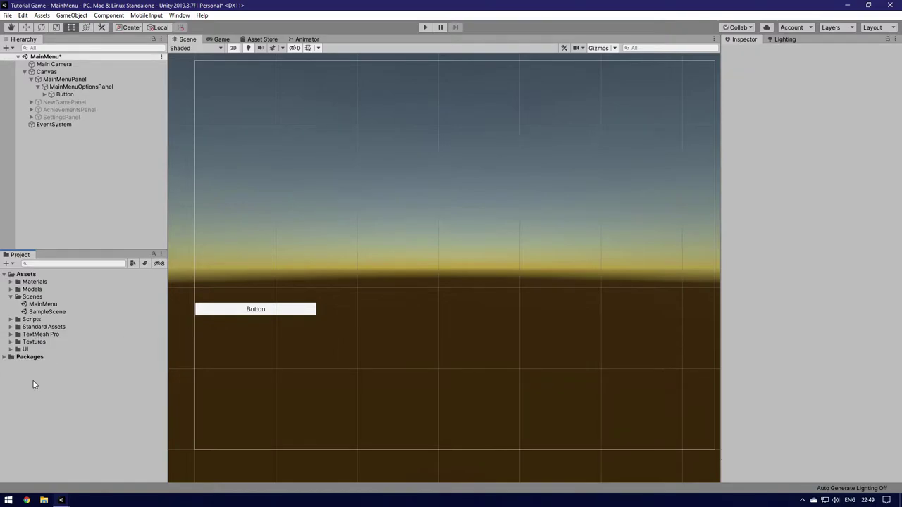
pyautogui.click(12, 350)
pyautogui.moveTo(43, 357); pyautogui.dragTo(59, 94)
pyautogui.moveTo(50, 358); pyautogui.dragTo(816, 213)
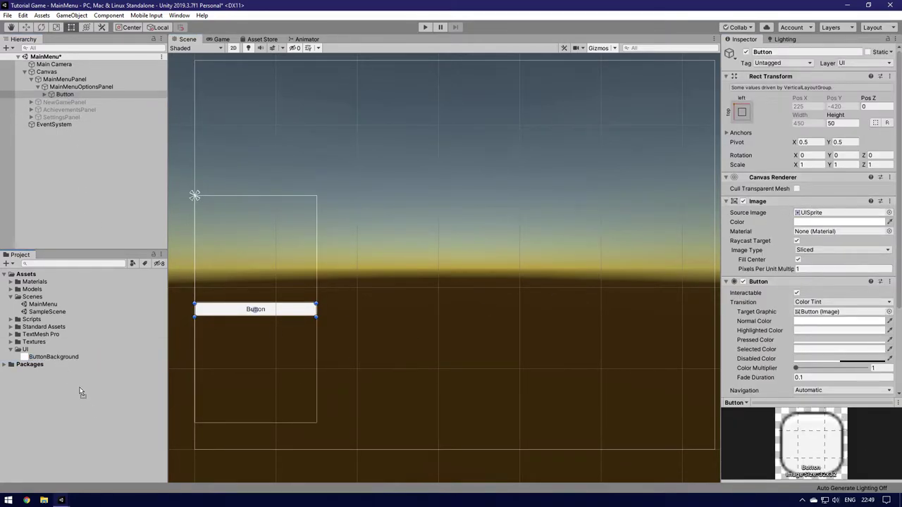
# Step: Set ButtonBackground's Texture Type to Sprite (2D and UI) and apply it
pyautogui.click(43, 357)
pyautogui.click(805, 78)
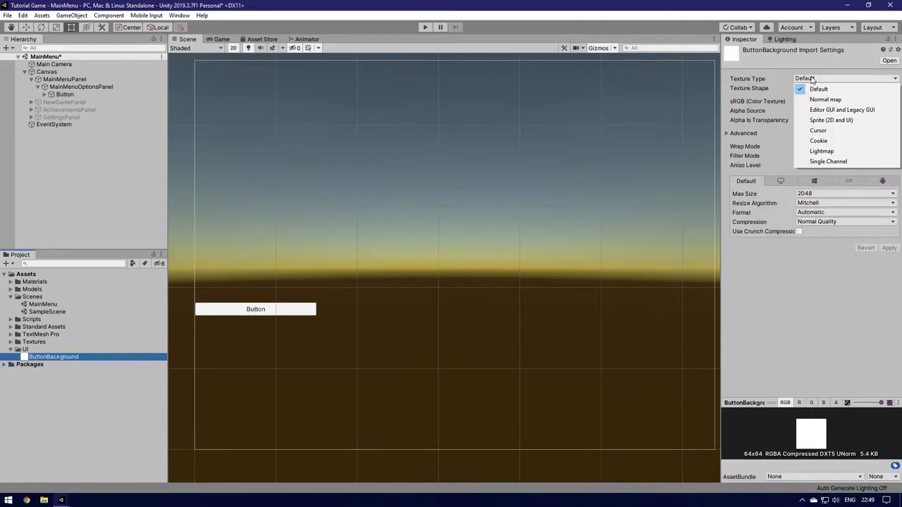
pyautogui.click(831, 121)
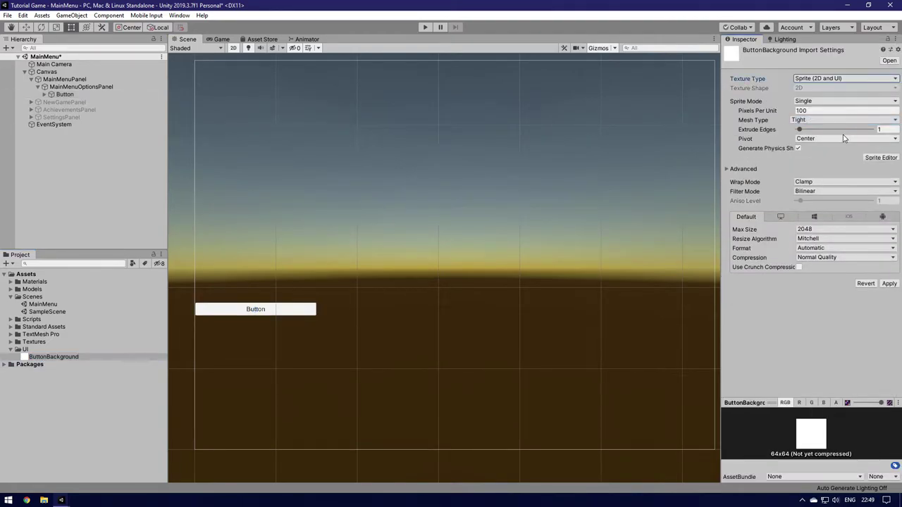
pyautogui.click(889, 285)
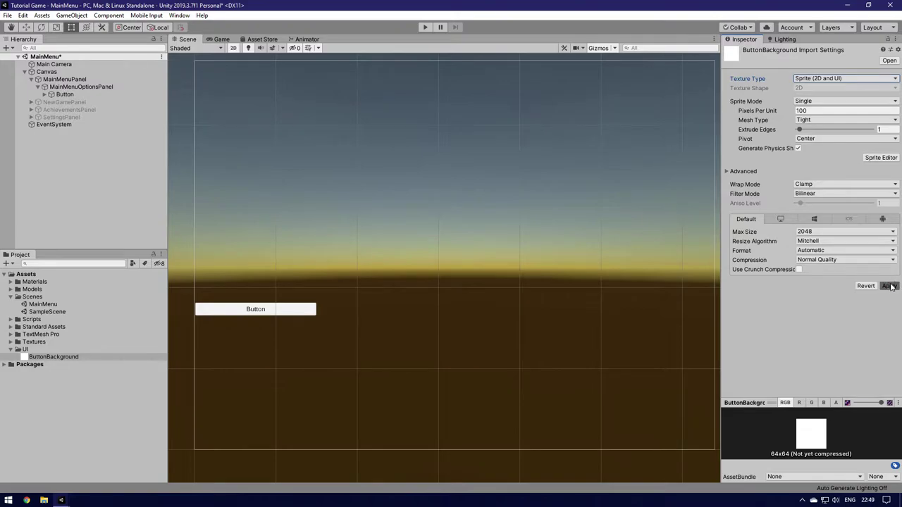
# Step: Assign ButtonBackground as the Button's Image Source Image
pyautogui.click(65, 95)
pyautogui.moveTo(779, 231); pyautogui.dragTo(823, 213)
pyautogui.click(228, 337)
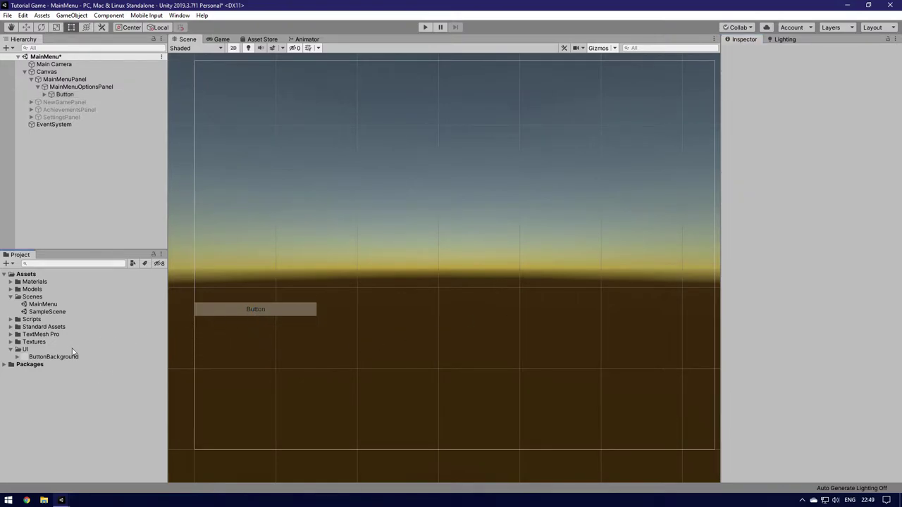
pyautogui.click(49, 356)
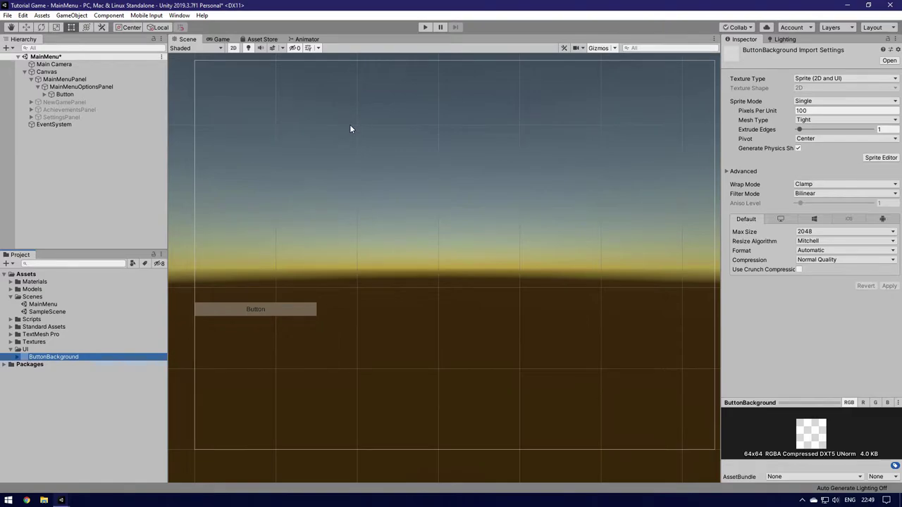
pyautogui.click(67, 94)
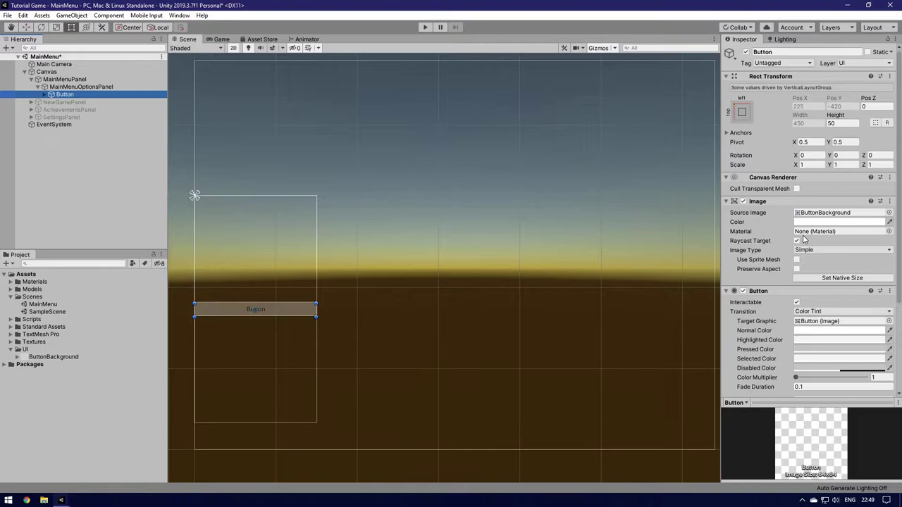
pyautogui.click(78, 103)
# Step: Duplicate the Button three times and stop the layout force-expanding child height
pyautogui.click(74, 94)
pyautogui.hotkey('ctrl', 'd')
pyautogui.hotkey('ctrl', 'd')
pyautogui.hotkey('ctrl', 'd')
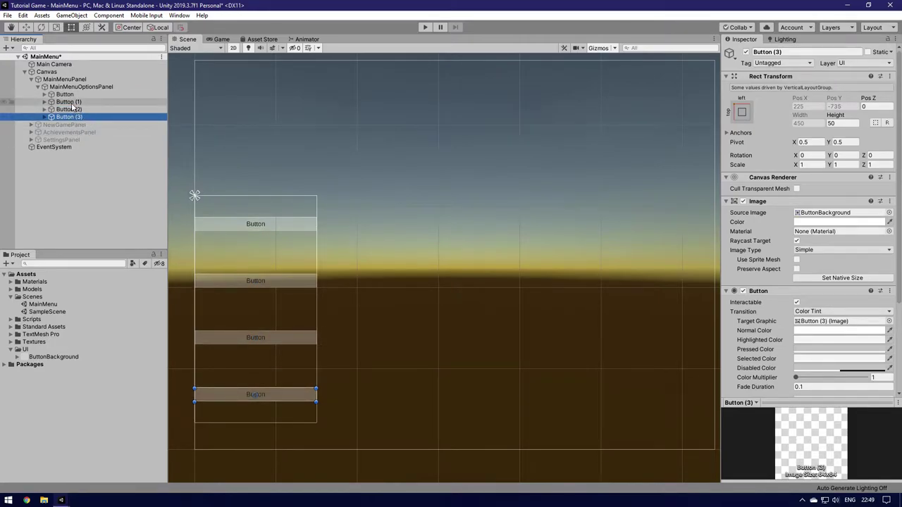
pyautogui.scroll(-3, 849, 285)
pyautogui.scroll(3, 797, 278)
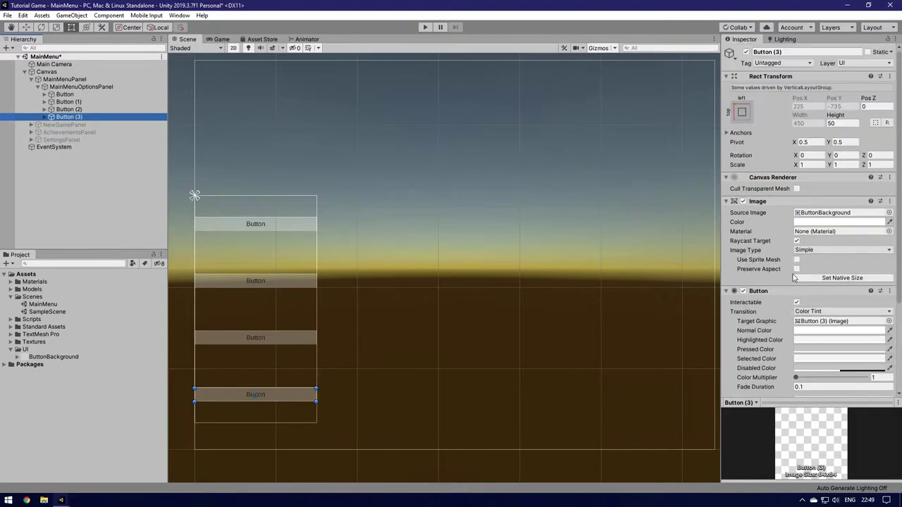
pyautogui.click(78, 87)
pyautogui.click(64, 78)
pyautogui.click(62, 86)
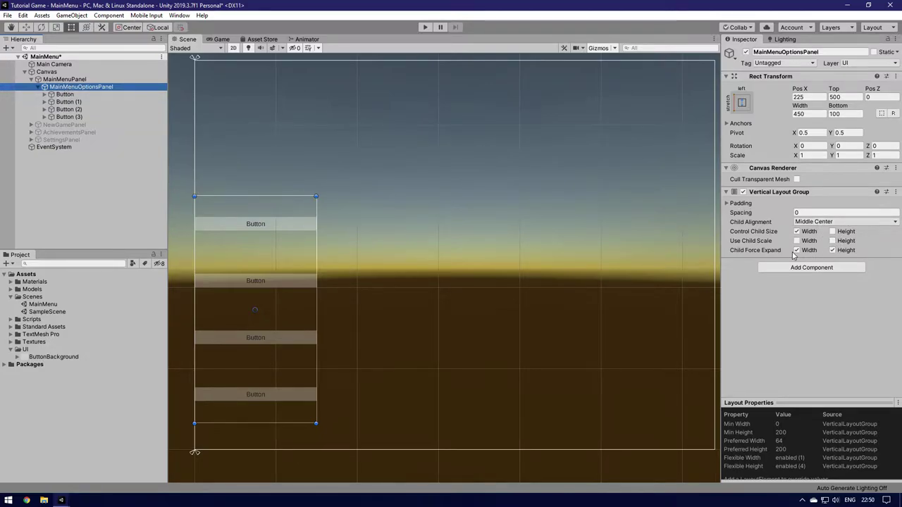
pyautogui.click(832, 251)
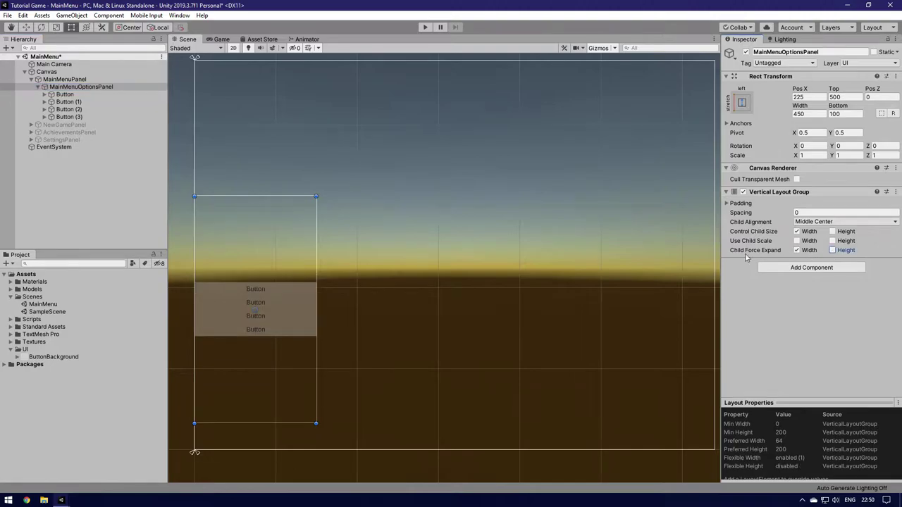
# Step: Delete the three duplicate buttons and set the original Button's height to 60
pyautogui.click(68, 116)
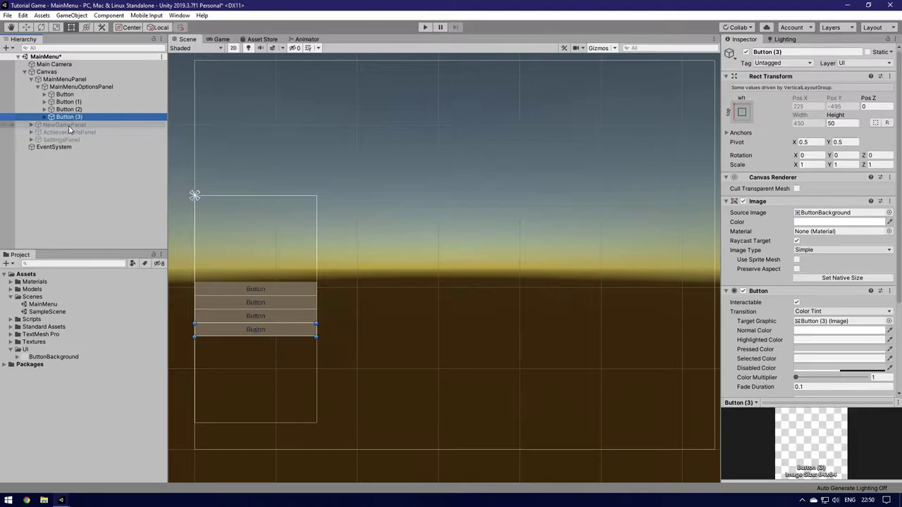
pyautogui.press('Up')
pyautogui.press('Up')
pyautogui.press('Up')
pyautogui.press('Down')
pyautogui.keyDown('shift'); pyautogui.click(74, 117); pyautogui.keyUp('shift')
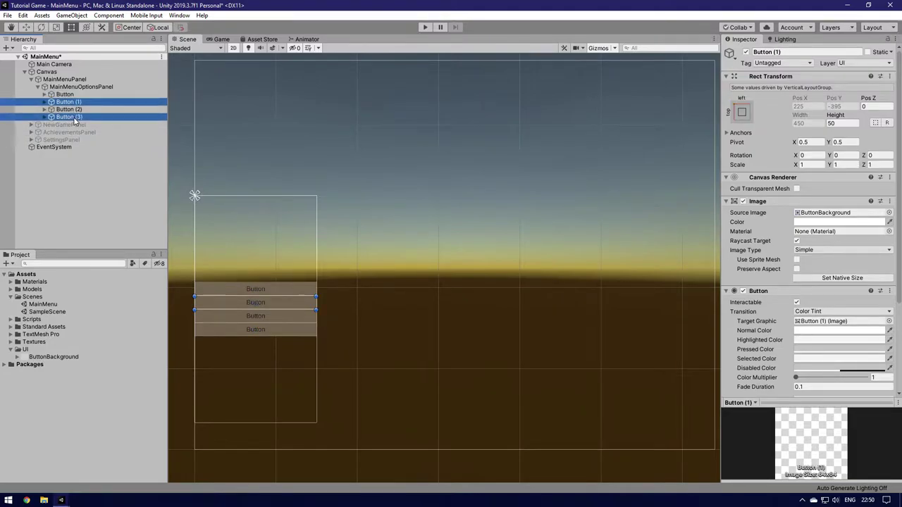
pyautogui.press('Delete')
pyautogui.click(68, 96)
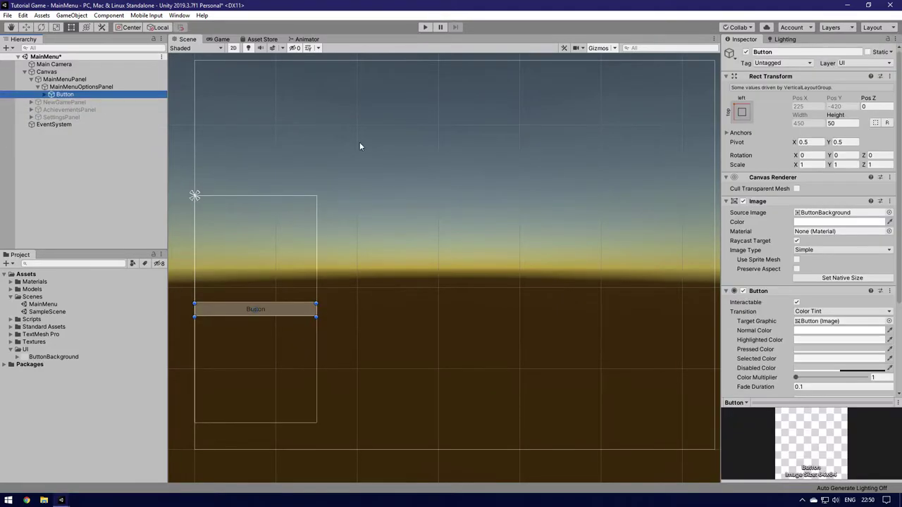
pyautogui.click(839, 123)
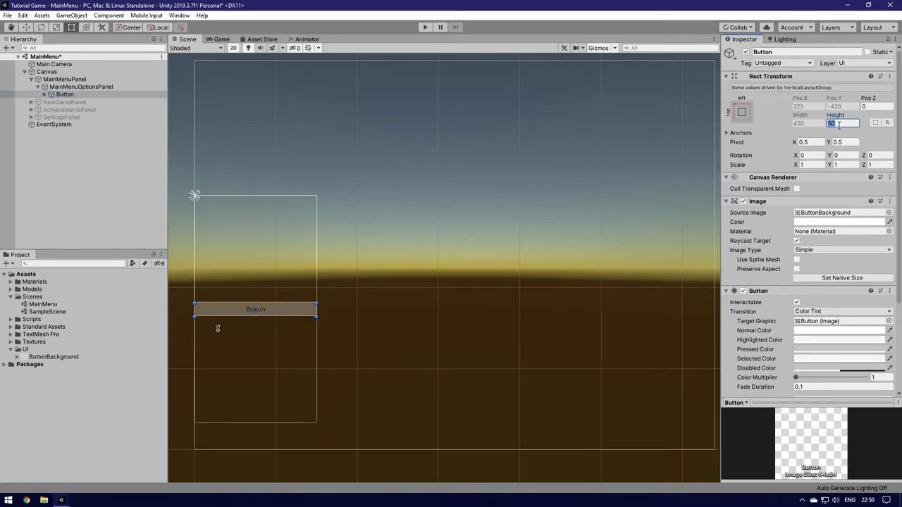
pyautogui.write('60')
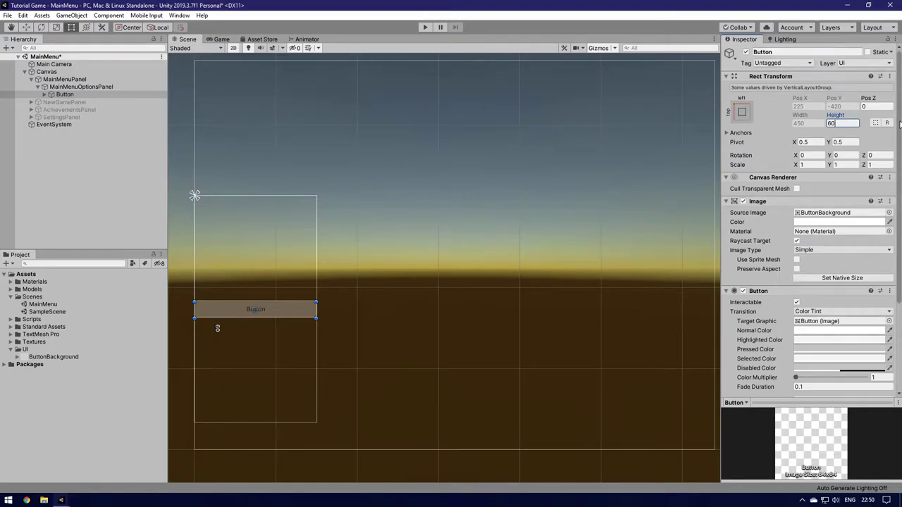
pyautogui.click(263, 314)
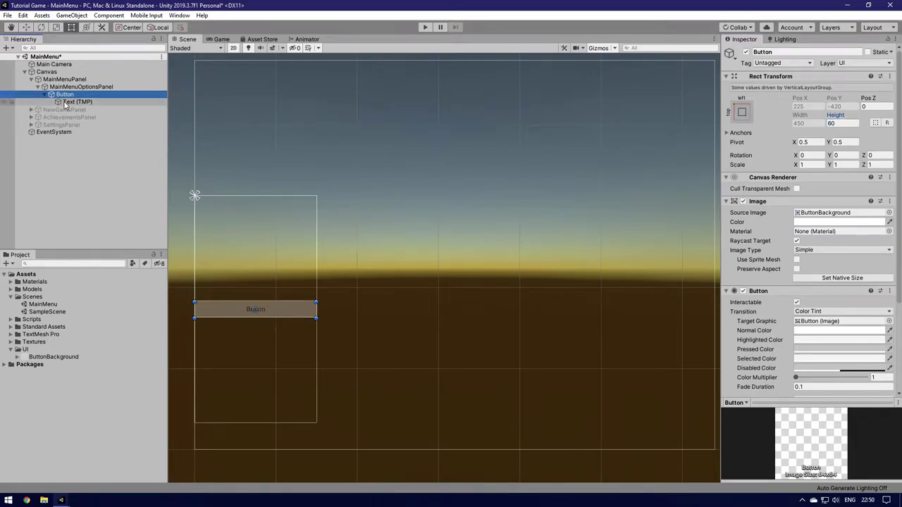
# Step: Set the Text (TMP) label's vertex colour to white
pyautogui.click(803, 317)
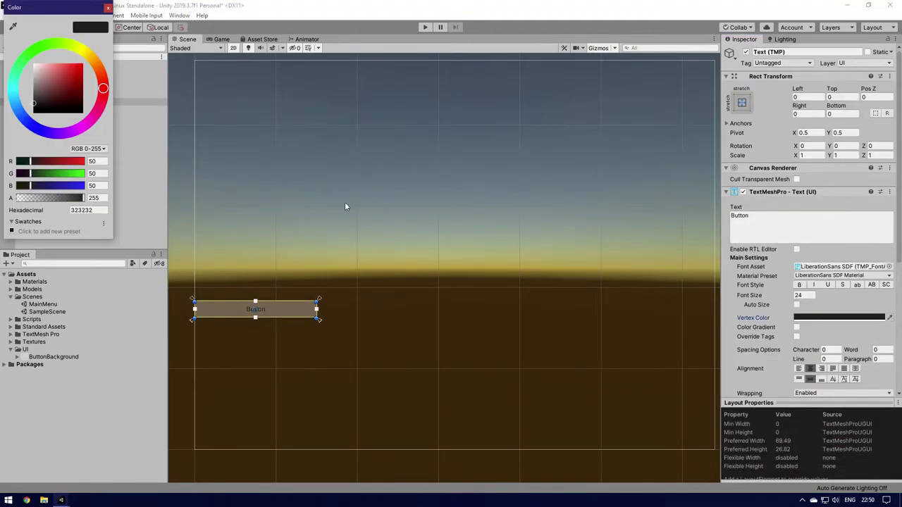
pyautogui.moveTo(63, 93); pyautogui.dragTo(33, 62)
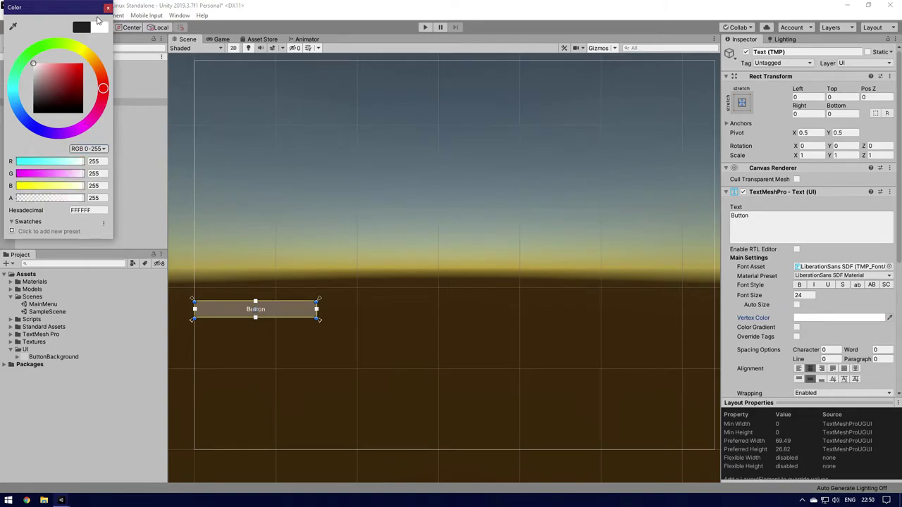
pyautogui.click(107, 8)
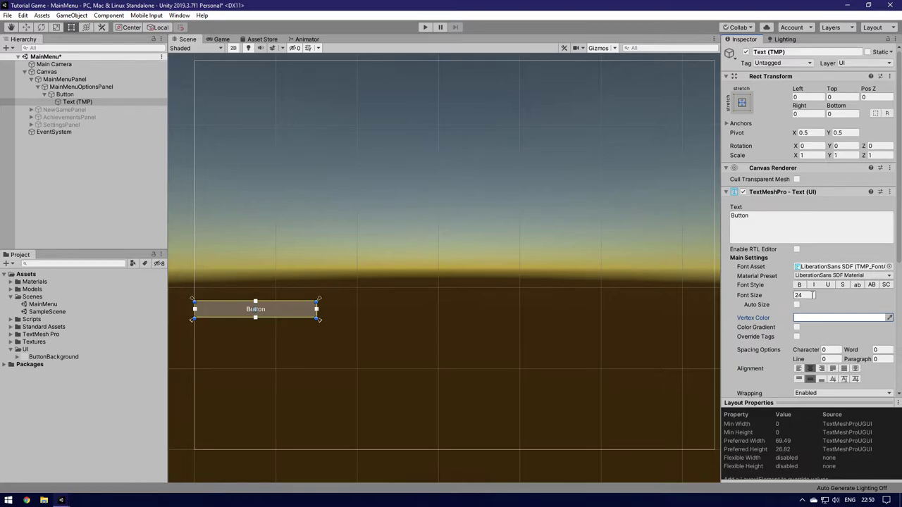
pyautogui.scroll(-5, 817, 298)
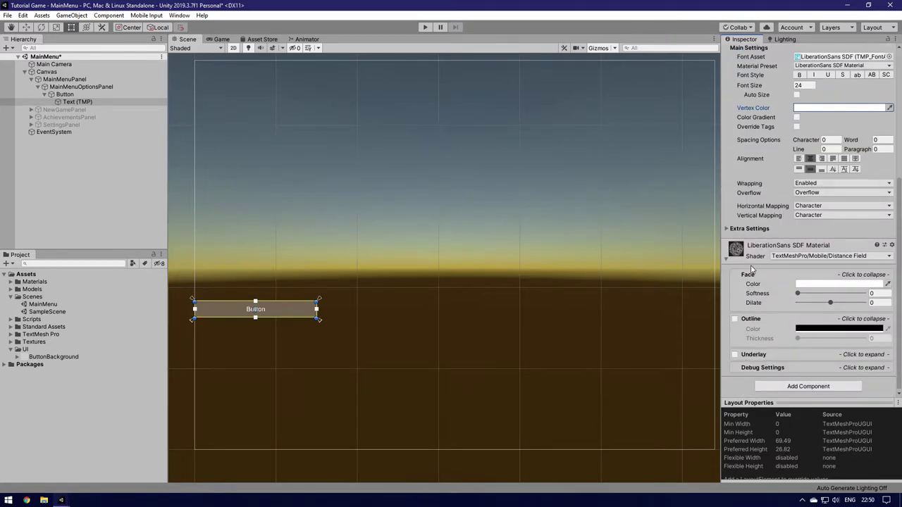
pyautogui.click(734, 355)
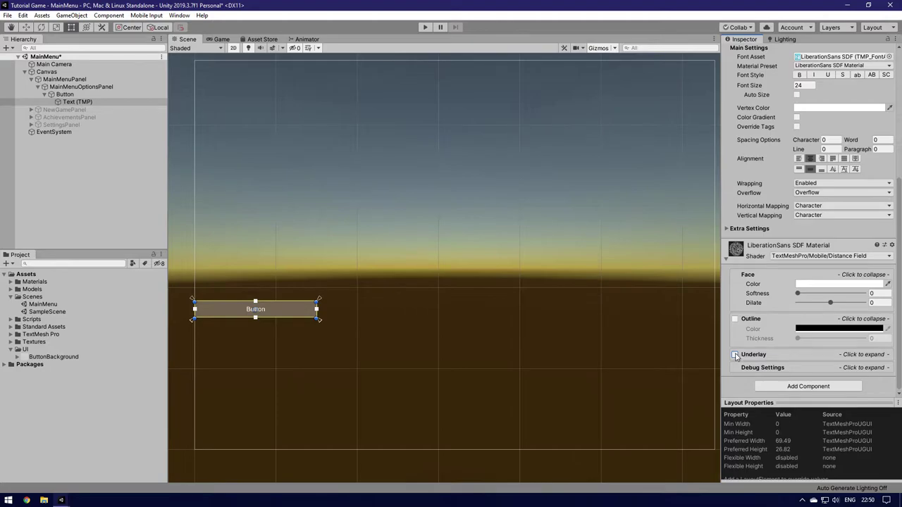
pyautogui.click(727, 229)
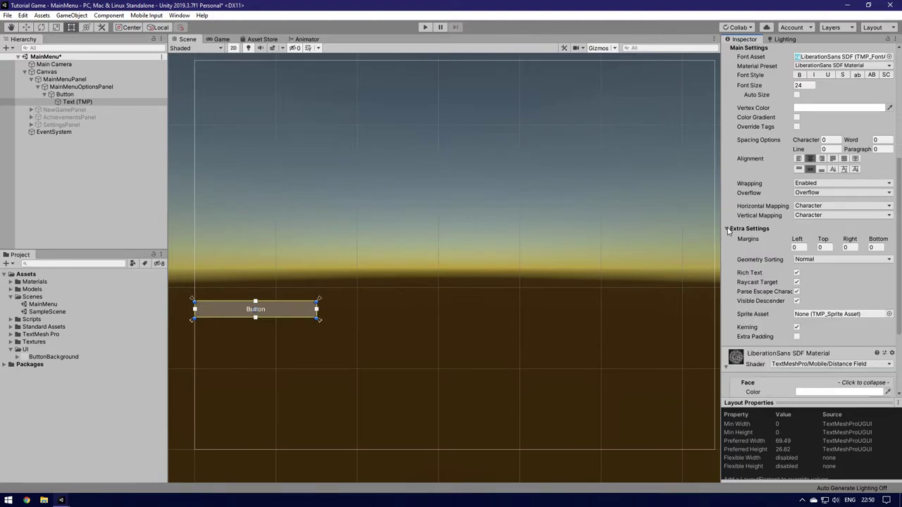
pyautogui.click(728, 229)
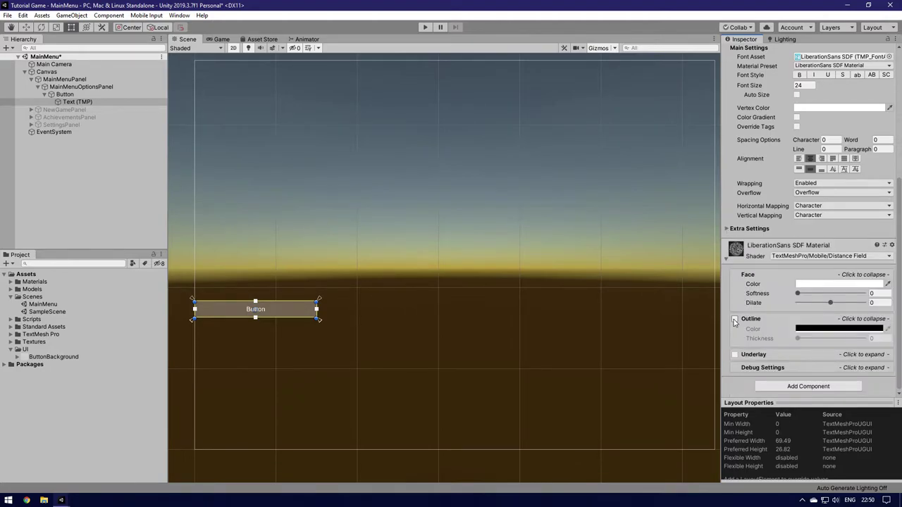
# Step: Enable the label's underlay with Offset X 0.3 and Offset Y -0.3
pyautogui.click(812, 360)
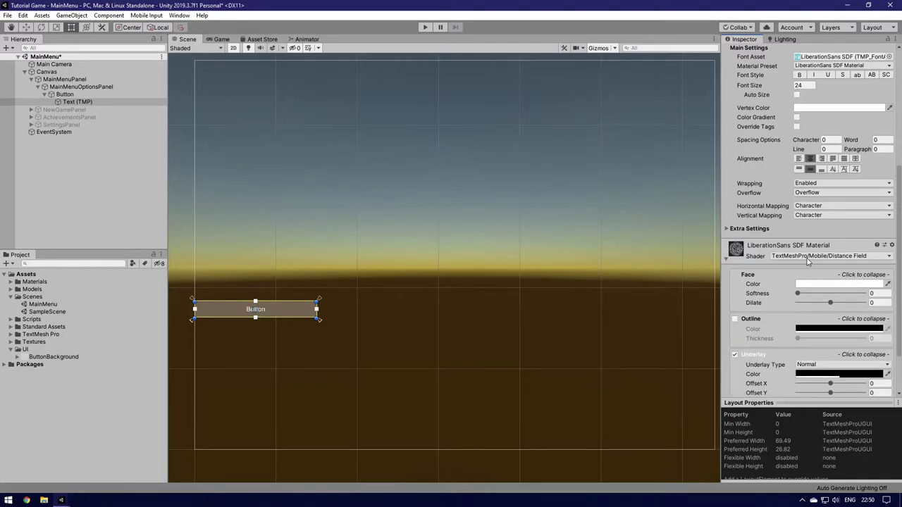
pyautogui.scroll(-2, 809, 262)
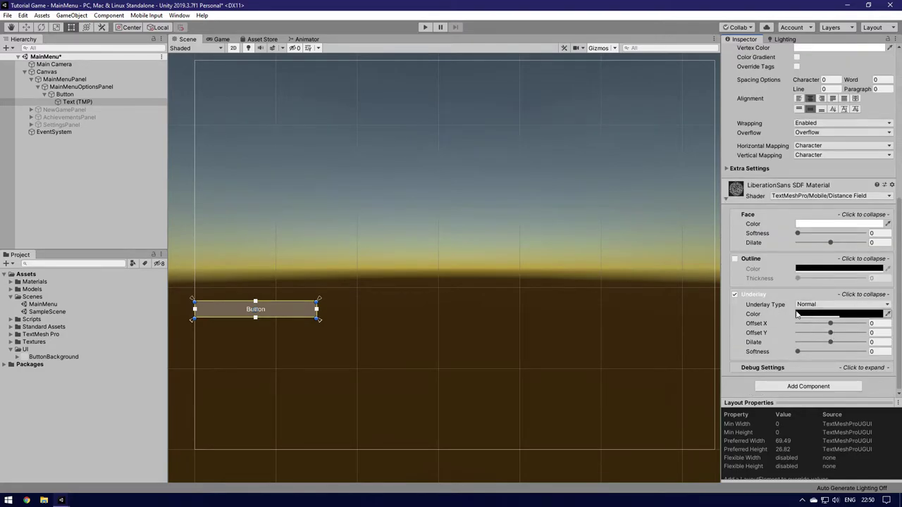
pyautogui.scroll(3, 246, 324)
pyautogui.scroll(2, 247, 324)
pyautogui.click(878, 323)
pyautogui.write('0.1')
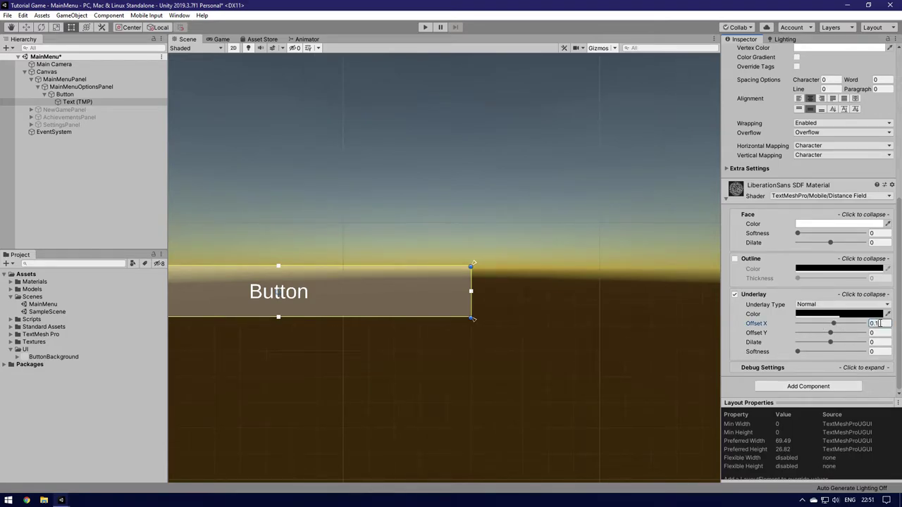
pyautogui.press('BackSpace')
pyautogui.write('3')
pyautogui.click(886, 333)
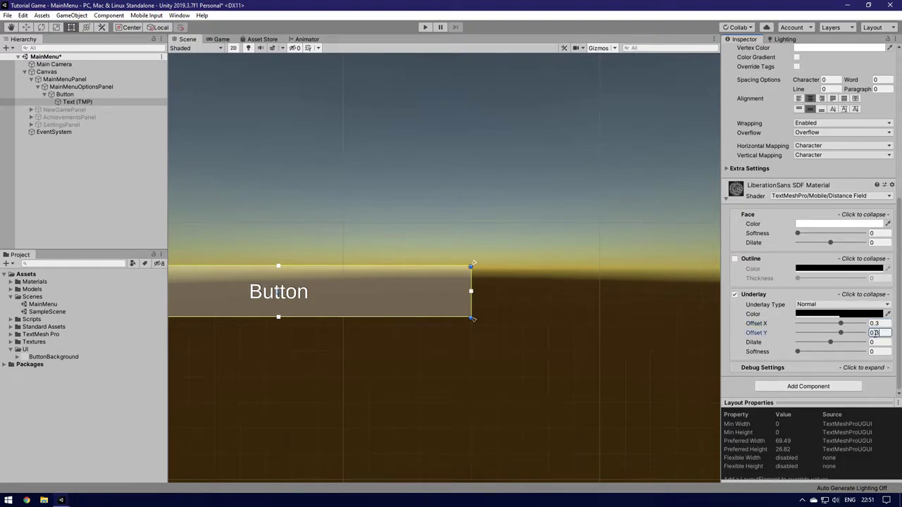
pyautogui.write('-')
# Step: Try a 0.1 outline, then turn the outline off and the underlay back on
pyautogui.click(735, 295)
pyautogui.click(735, 260)
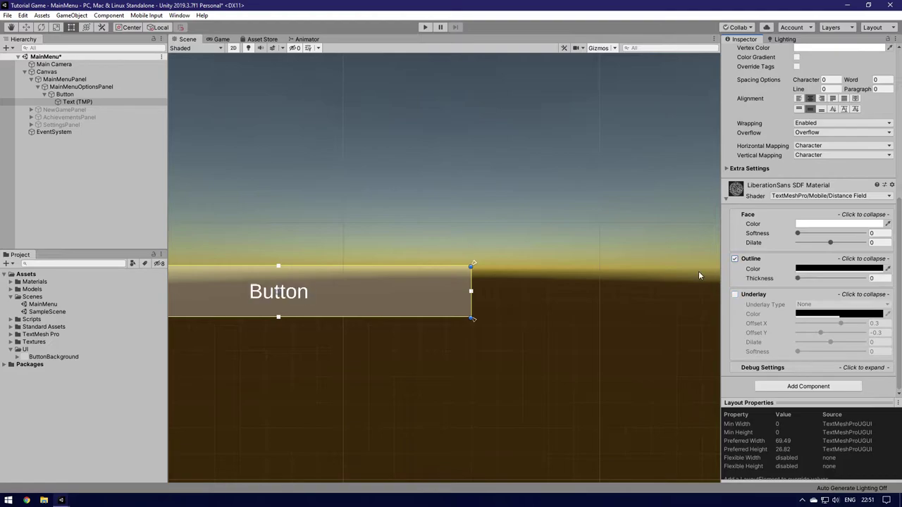
pyautogui.click(871, 277)
pyautogui.write('1')
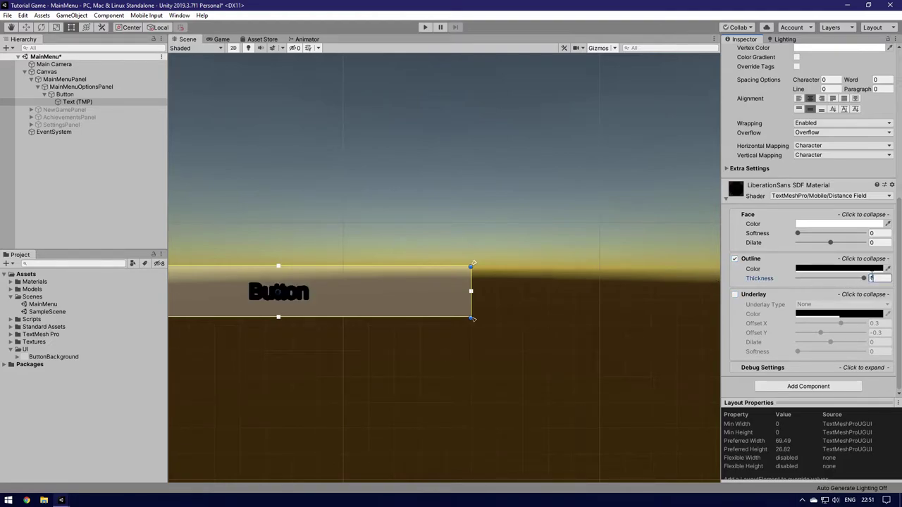
pyautogui.press('BackSpace')
pyautogui.write('0.1')
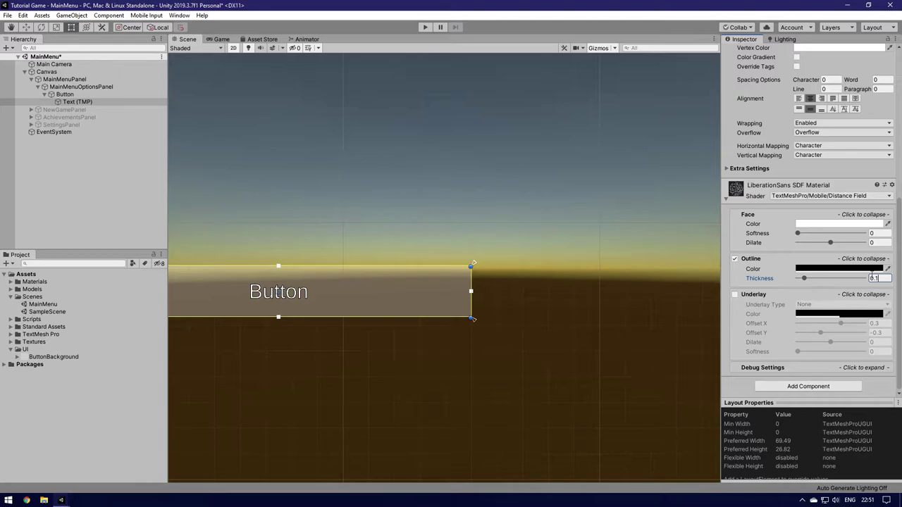
pyautogui.click(735, 259)
pyautogui.click(735, 295)
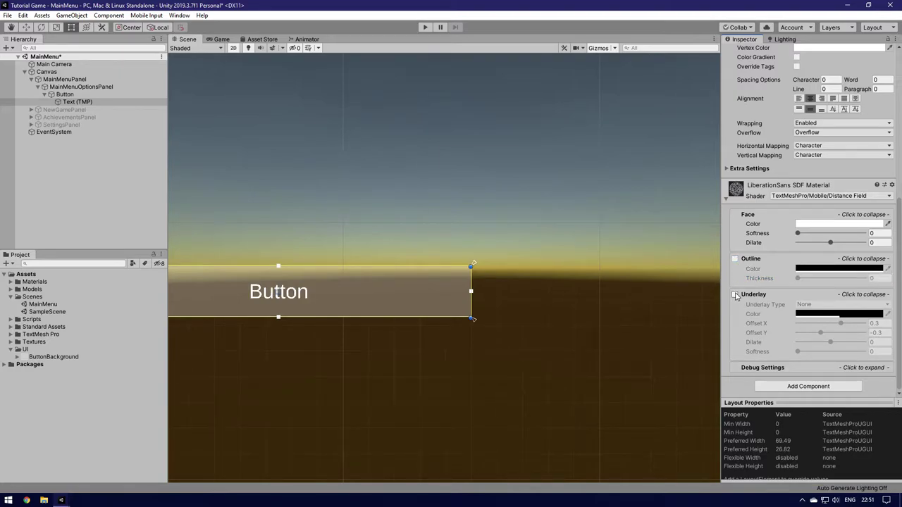
pyautogui.scroll(-5, 402, 293)
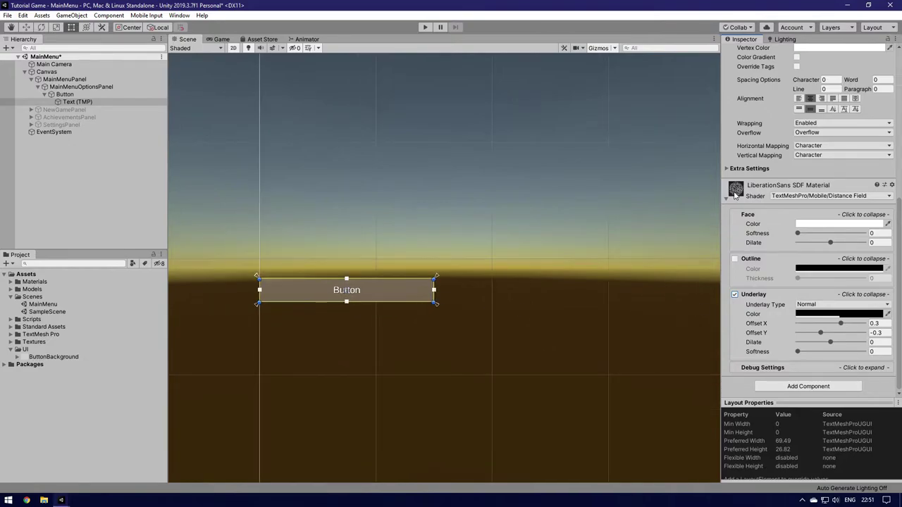
# Step: Enable Auto Size on the TextMeshPro label and preview the button in the Game view
pyautogui.scroll(10, 766, 206)
pyautogui.click(797, 305)
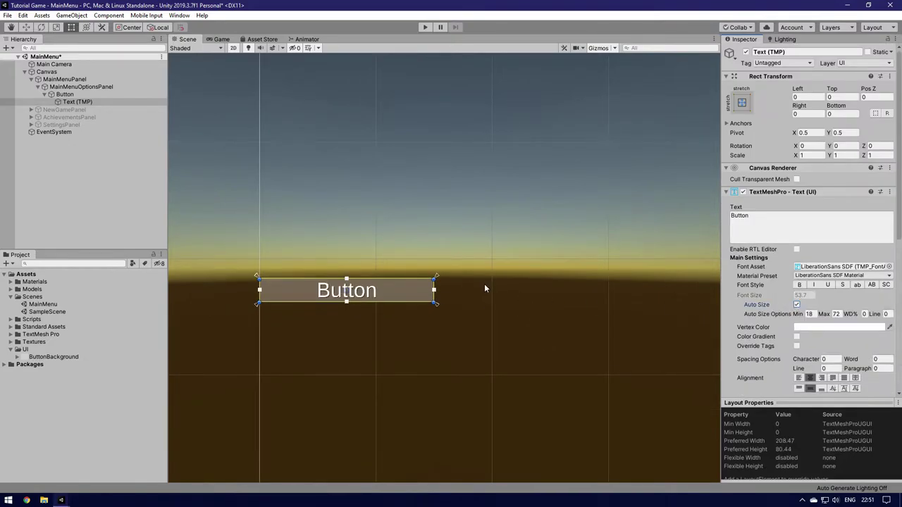
pyautogui.scroll(-2, 432, 298)
pyautogui.scroll(-2, 432, 299)
pyautogui.scroll(4, 473, 233)
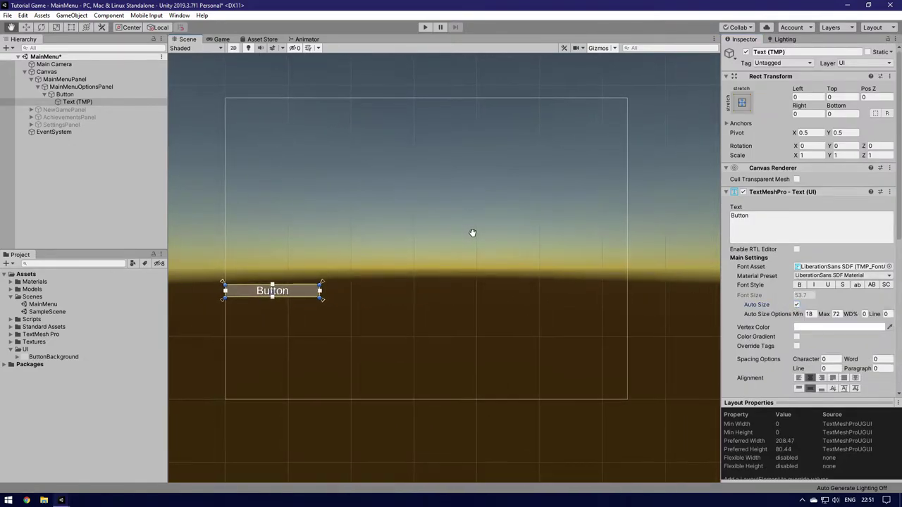
pyautogui.scroll(2, 471, 247)
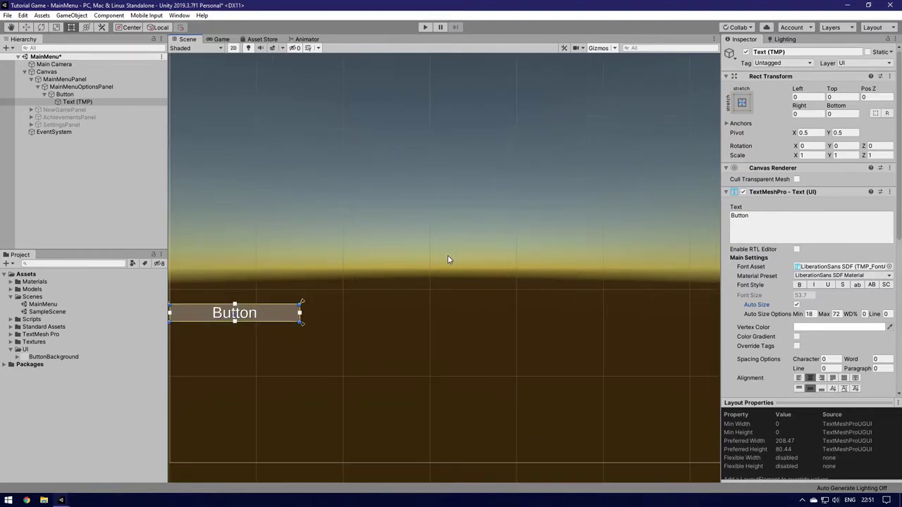
pyautogui.click(220, 39)
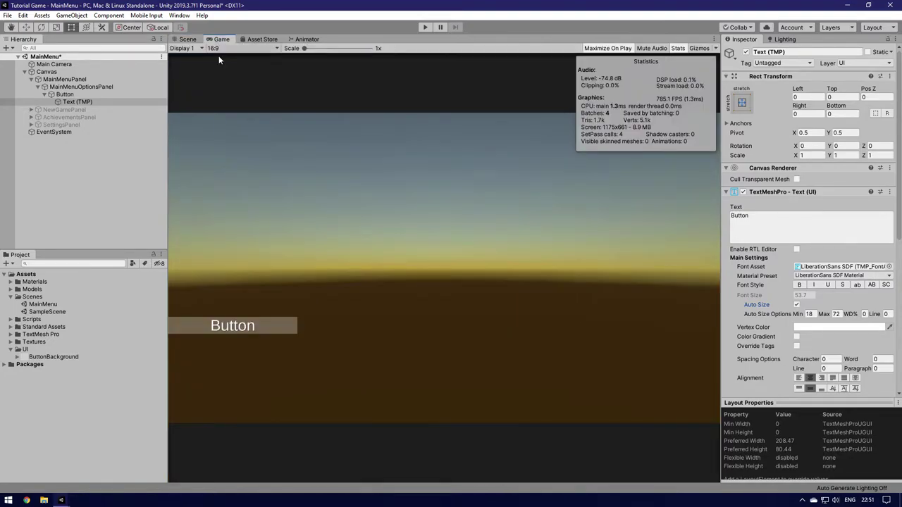
pyautogui.click(187, 39)
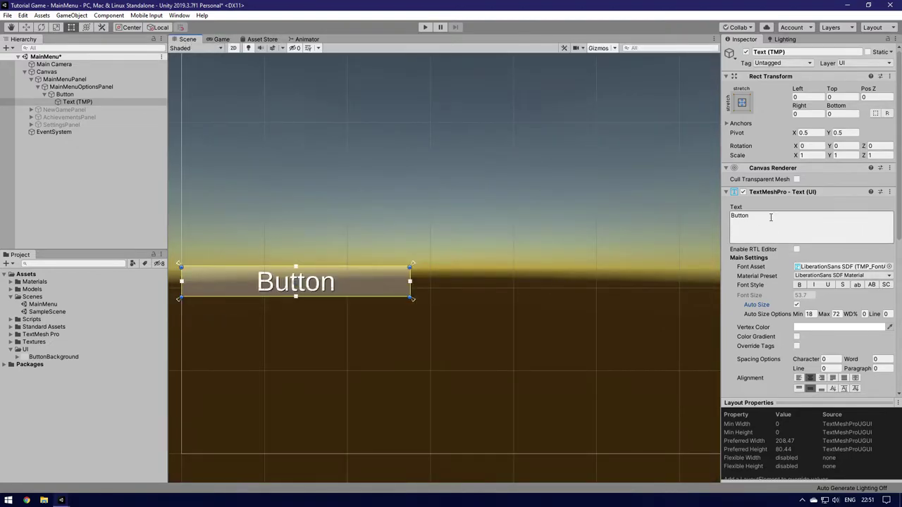
# Step: Keep LiberationSans SDF as the label's Font Asset after trying the Fallback variant
pyautogui.click(890, 266)
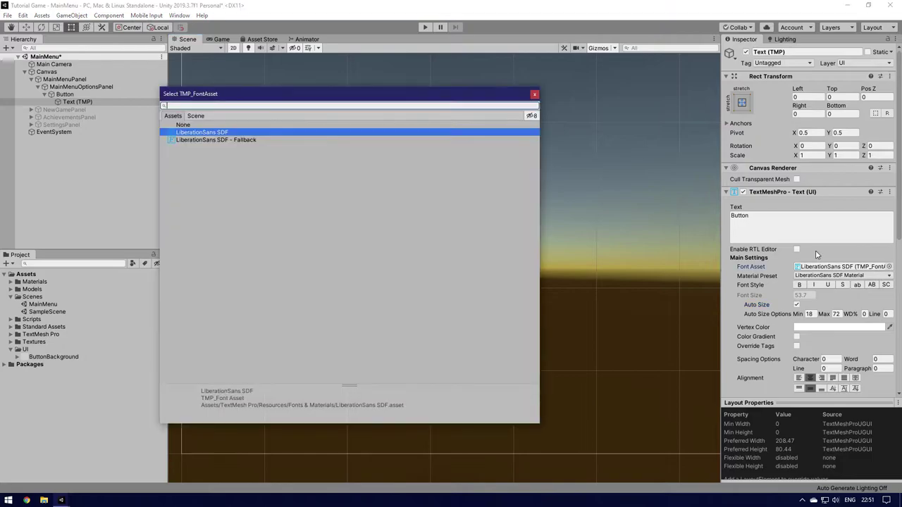
pyautogui.click(228, 140)
pyautogui.moveTo(308, 98); pyautogui.dragTo(413, 110)
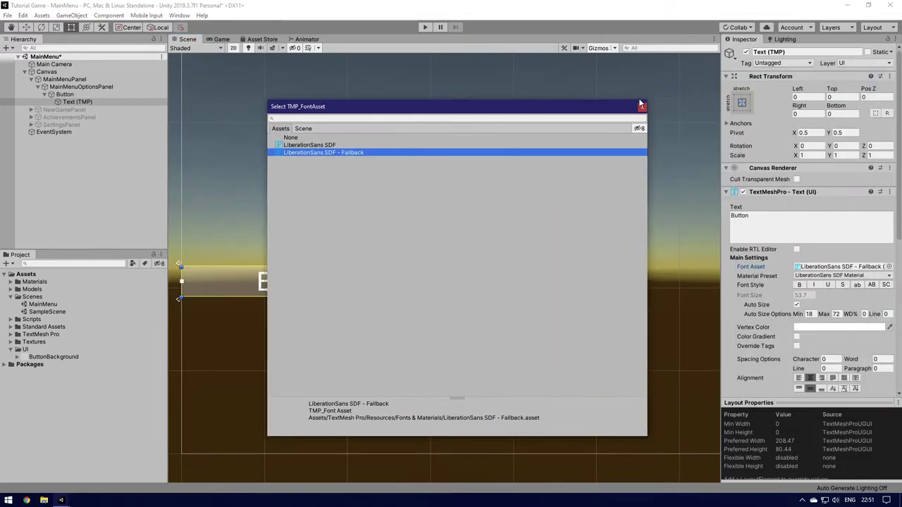
pyautogui.click(314, 145)
pyautogui.doubleClick(313, 145)
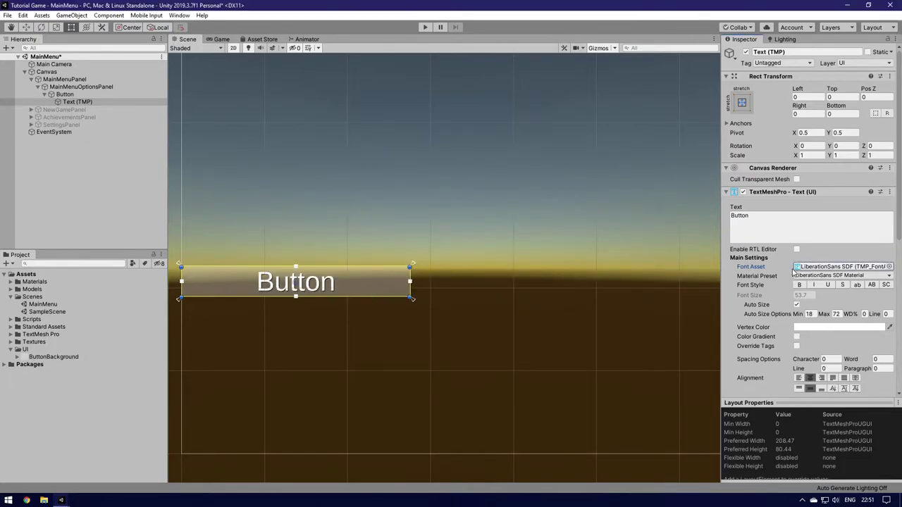
# Step: Change the label's text to "New Game"
pyautogui.click(824, 225)
pyautogui.write('New Game')
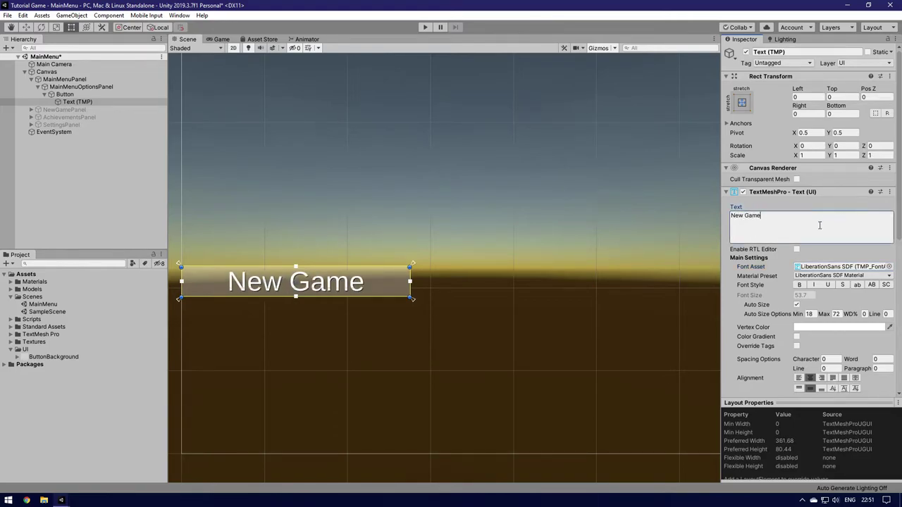
pyautogui.click(72, 103)
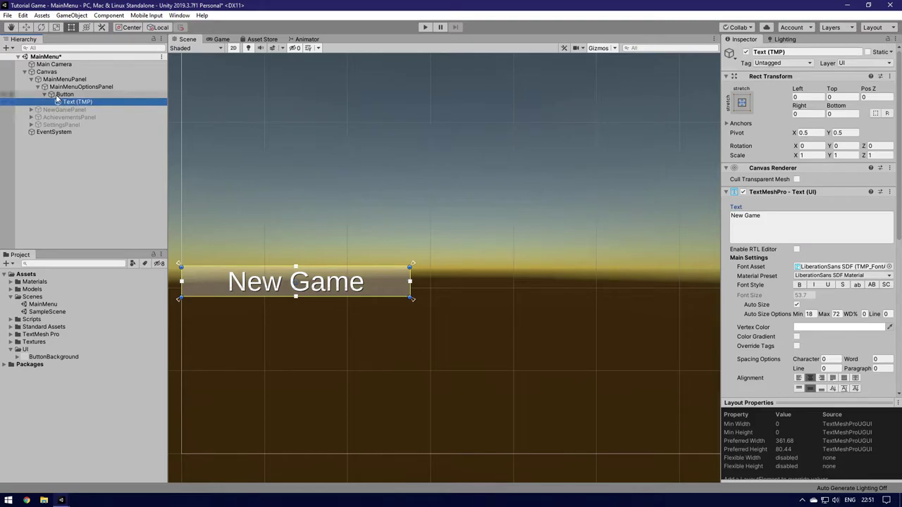
# Step: Select the parent button and set its Transition to Animation
pyautogui.click(65, 95)
pyautogui.scroll(-5, 356, 231)
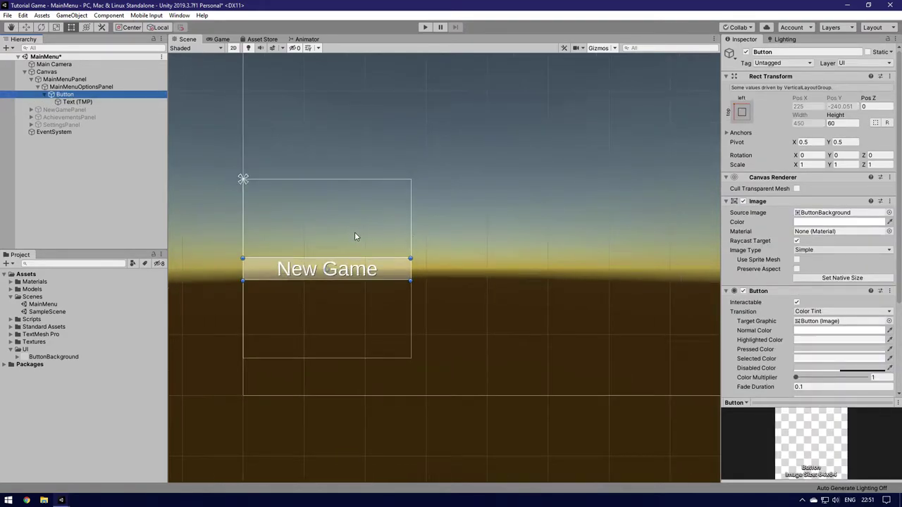
pyautogui.moveTo(289, 232); pyautogui.dragTo(334, 288, button='middle')
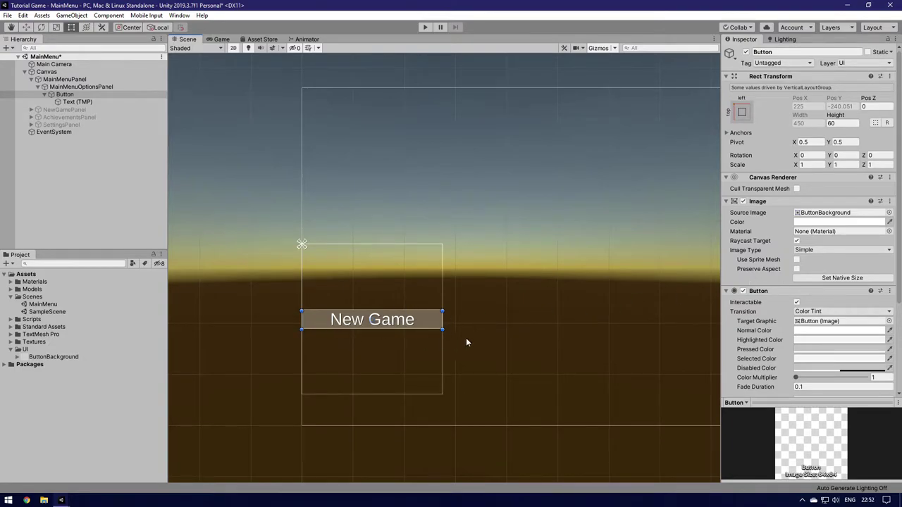
pyautogui.scroll(-3, 796, 271)
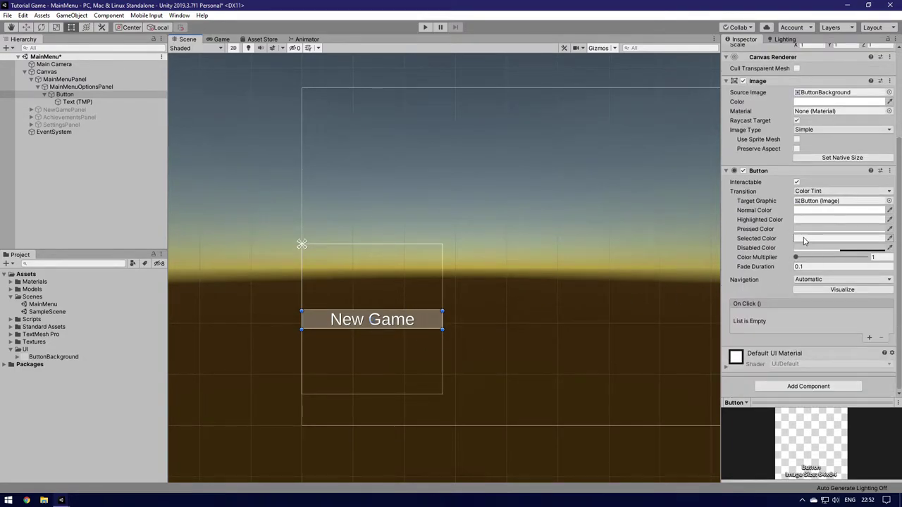
pyautogui.click(810, 191)
pyautogui.click(810, 230)
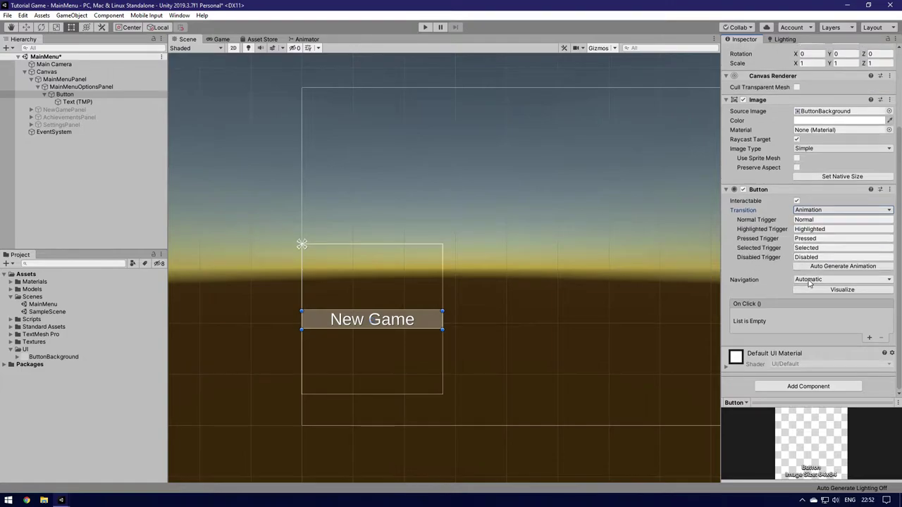
# Step: Review the Normal, Highlighted, Pressed, Selected and Disabled trigger names
pyautogui.click(827, 229)
pyautogui.click(827, 238)
pyautogui.click(828, 247)
pyautogui.click(828, 257)
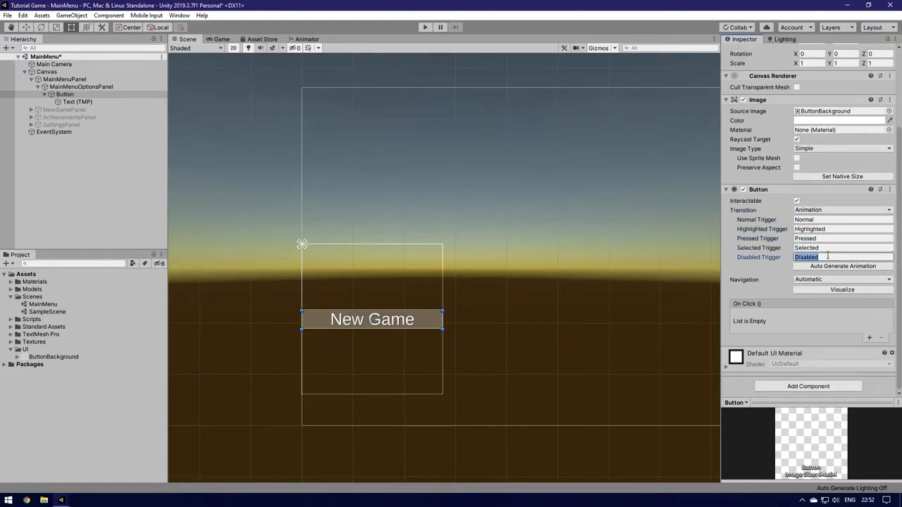
pyautogui.click(825, 247)
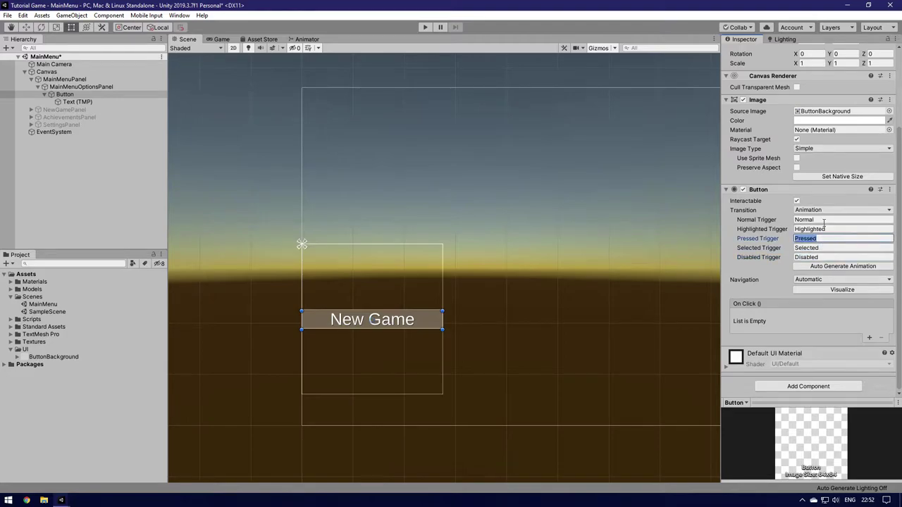
pyautogui.click(827, 219)
pyautogui.click(828, 229)
pyautogui.click(828, 247)
pyautogui.click(828, 257)
pyautogui.click(819, 220)
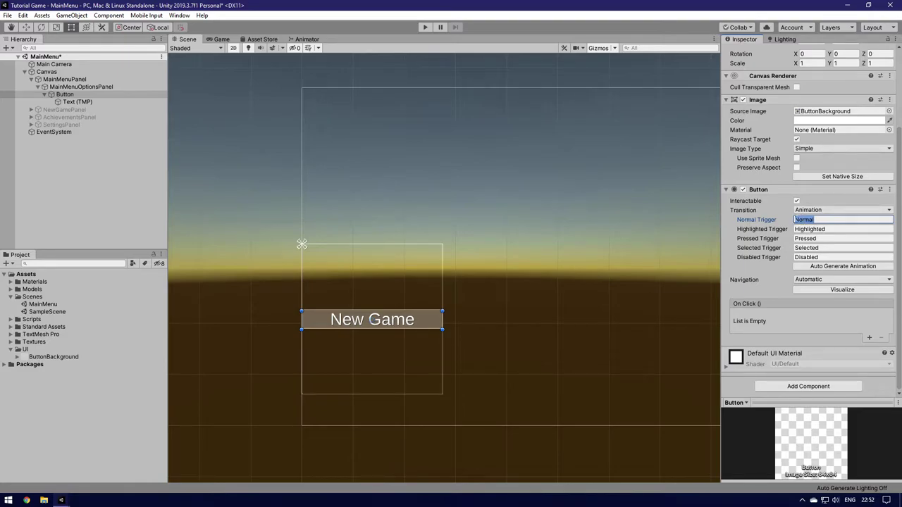
pyautogui.click(805, 230)
pyautogui.press('Tab')
pyautogui.press('Tab')
pyautogui.press('Tab')
pyautogui.hotkey('shift', 'Tab')
pyautogui.hotkey('shift', 'Tab')
pyautogui.hotkey('shift', 'Tab')
pyautogui.hotkey('shift', 'Tab')
pyautogui.click(801, 219)
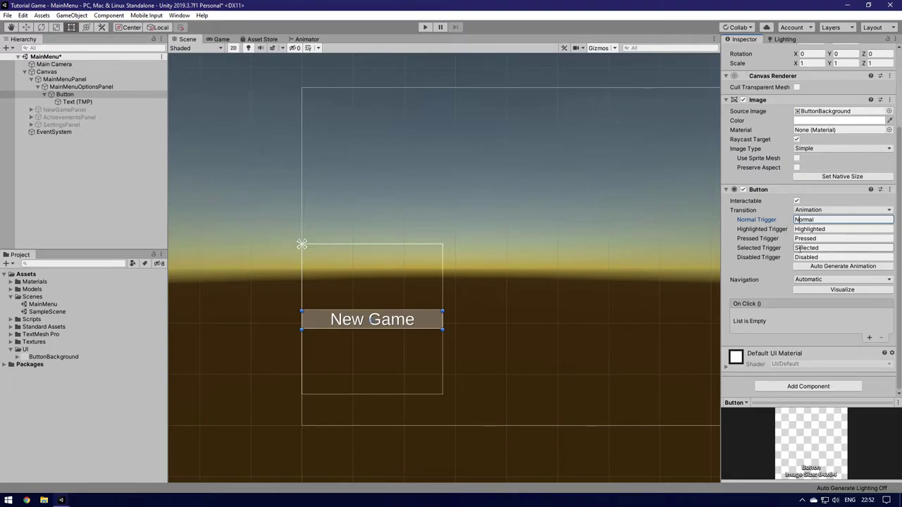
pyautogui.press('End')
# Step: Add an Animator component to the button via Add Component
pyautogui.click(787, 386)
pyautogui.write('an')
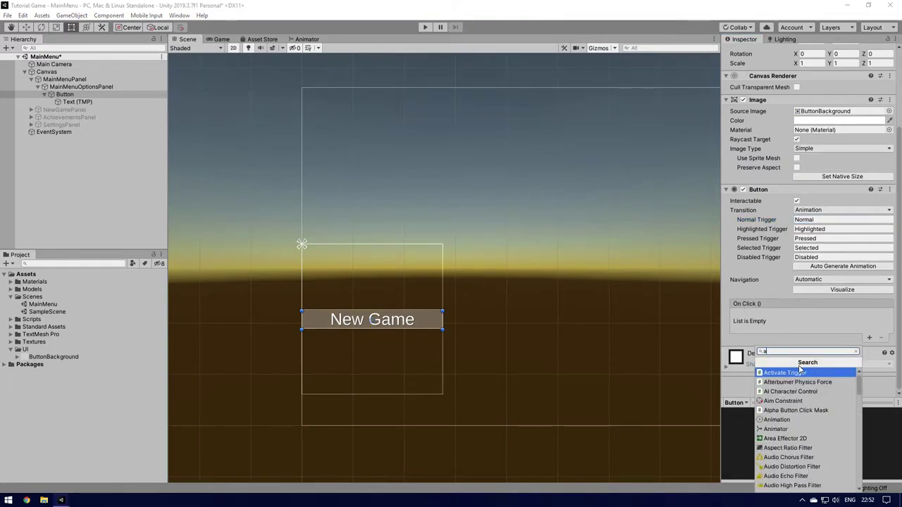
pyautogui.click(775, 382)
pyautogui.scroll(-3, 833, 296)
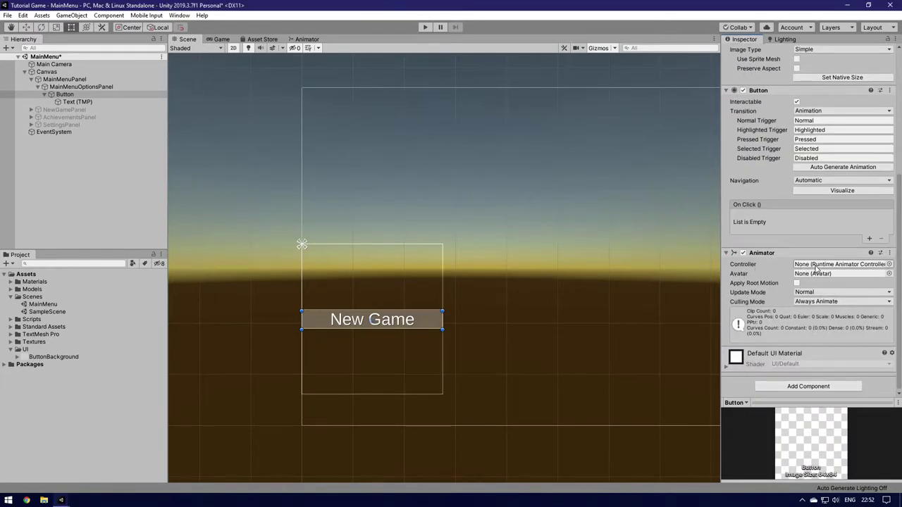
pyautogui.rightClick(21, 277)
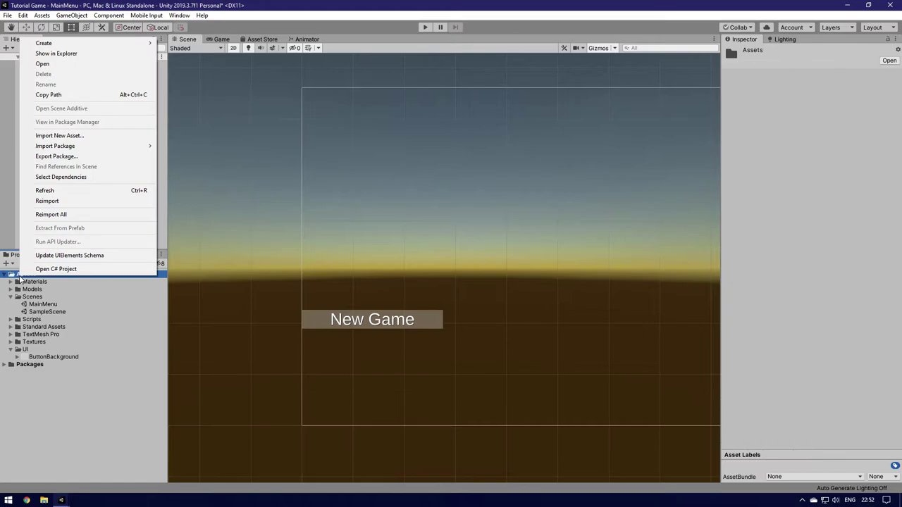
# Step: Create a folder named "Animations" in Assets
pyautogui.moveTo(71, 43)
pyautogui.click(207, 43)
pyautogui.write('Anim')
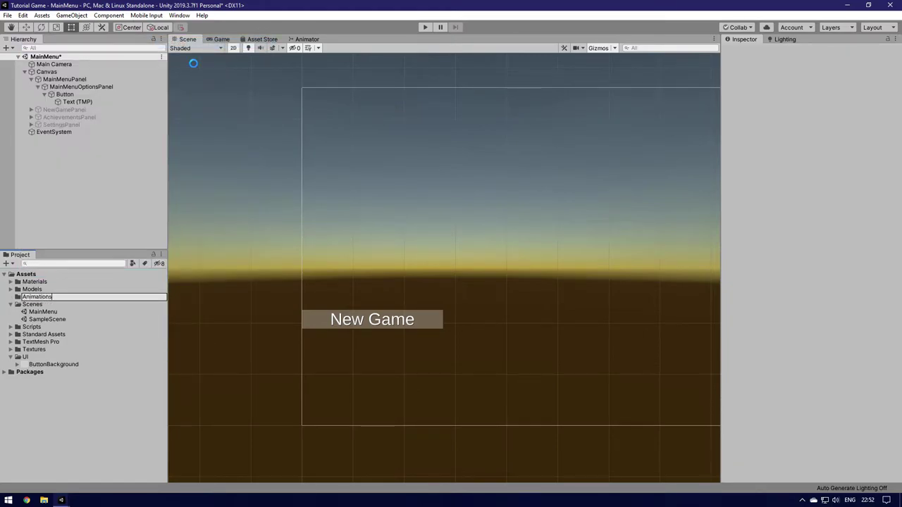
pyautogui.write('ations')
pyautogui.press('Return')
# Step: Create a "UI" subfolder inside Animations
pyautogui.rightClick(30, 282)
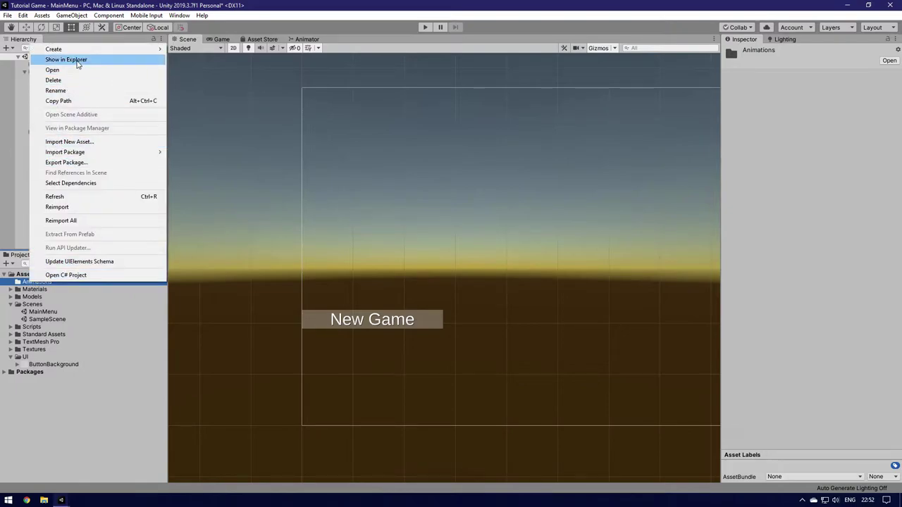
pyautogui.moveTo(57, 48)
pyautogui.click(204, 49)
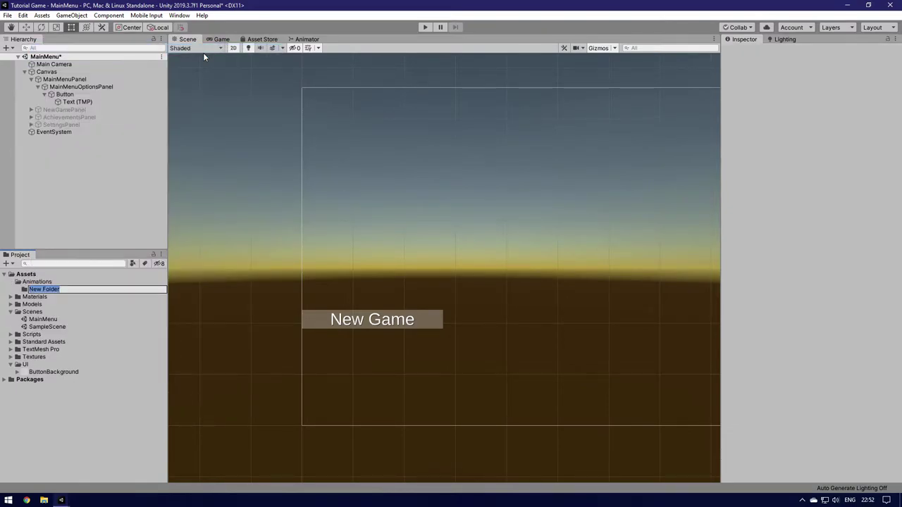
pyautogui.write('UI')
pyautogui.press('Return')
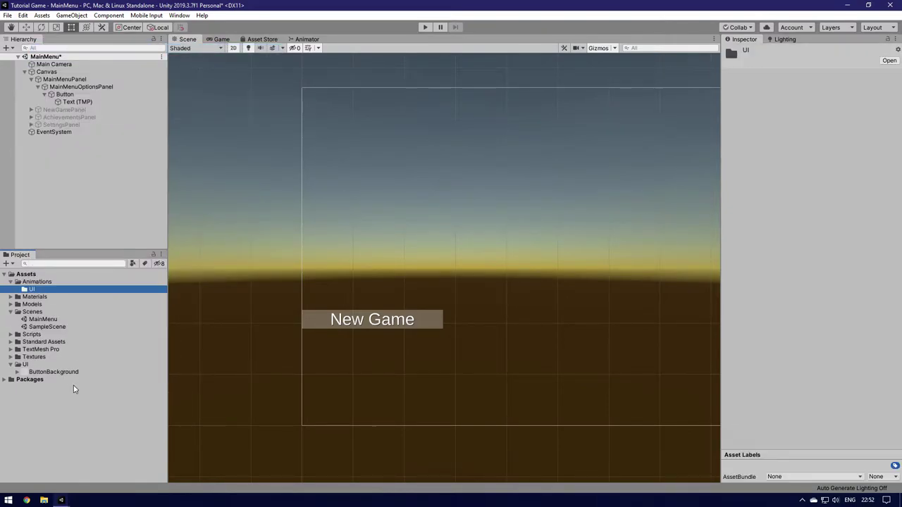
# Step: Create an Animator Controller named SideButtonAnimController in the UI folder
pyautogui.click(70, 94)
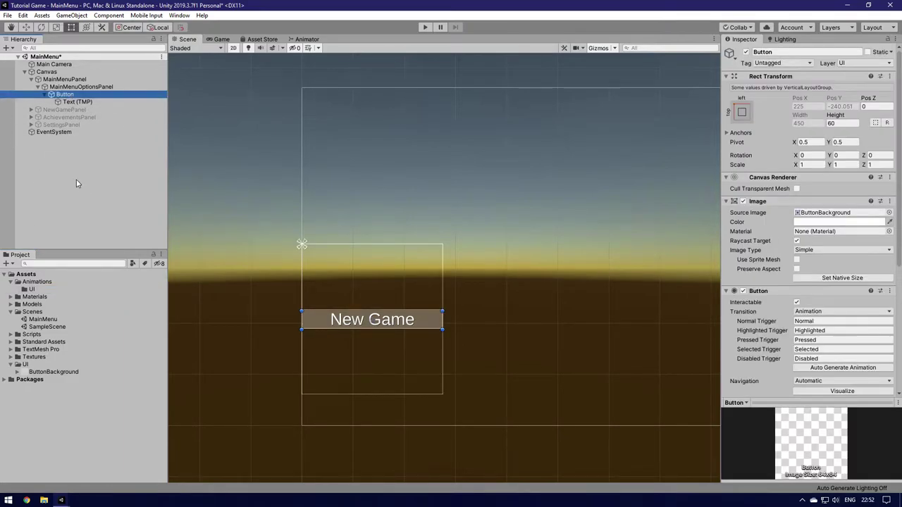
pyautogui.rightClick(31, 289)
pyautogui.moveTo(99, 57)
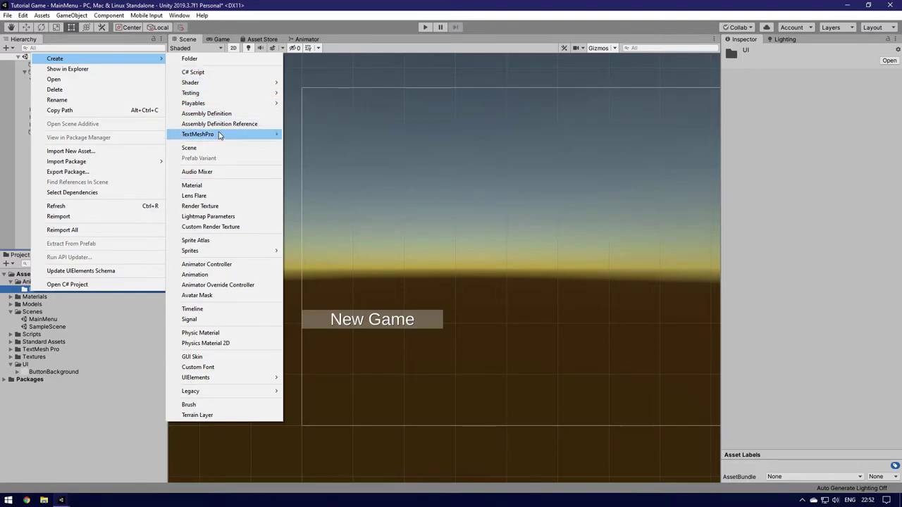
pyautogui.click(213, 266)
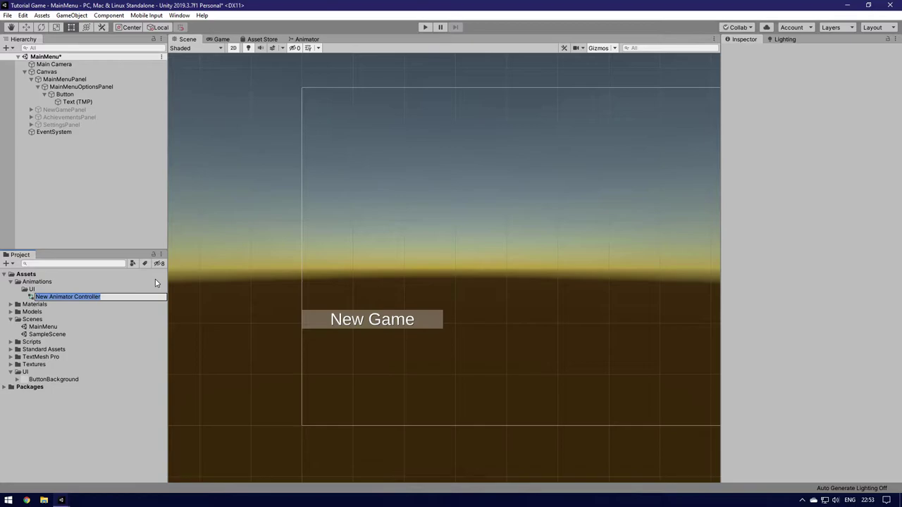
pyautogui.write('SideButtonAnimController')
pyautogui.press('Return')
pyautogui.click(66, 96)
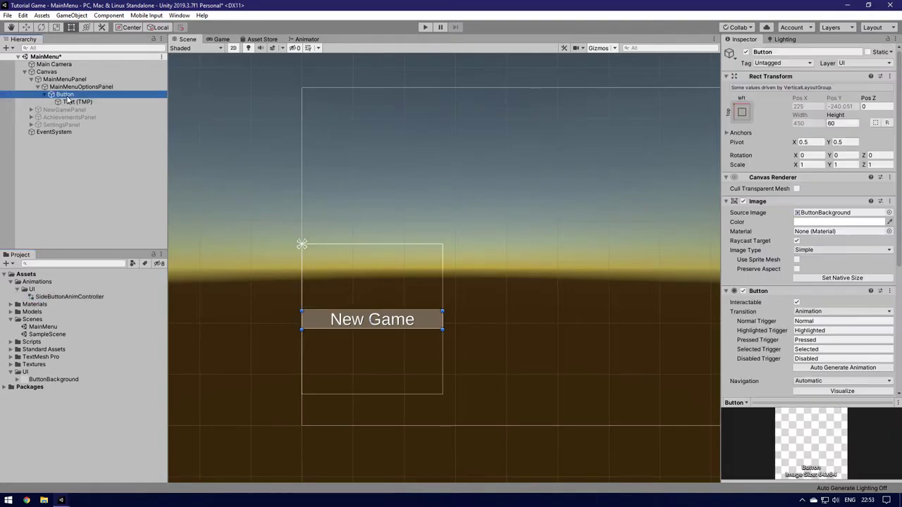
# Step: Assign SideButtonAnimController to the button's Animator Controller field
pyautogui.moveTo(69, 297); pyautogui.dragTo(796, 297)
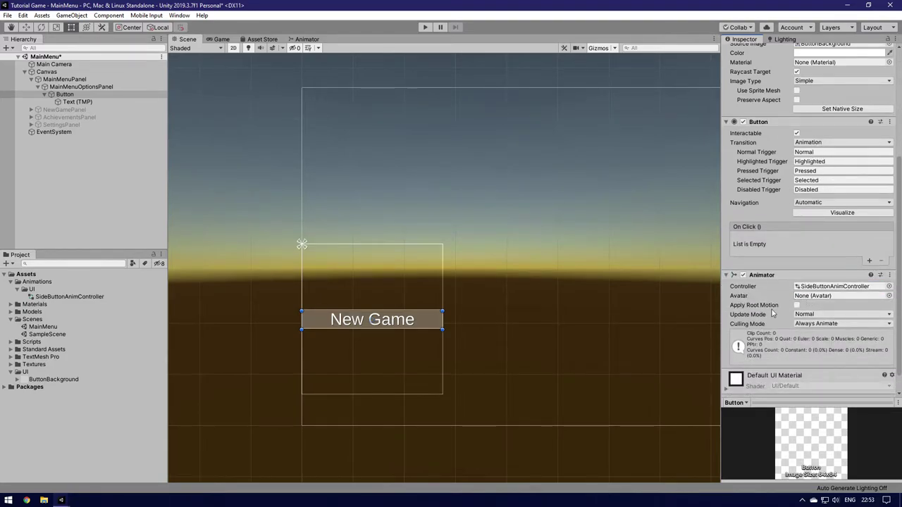
pyautogui.click(65, 296)
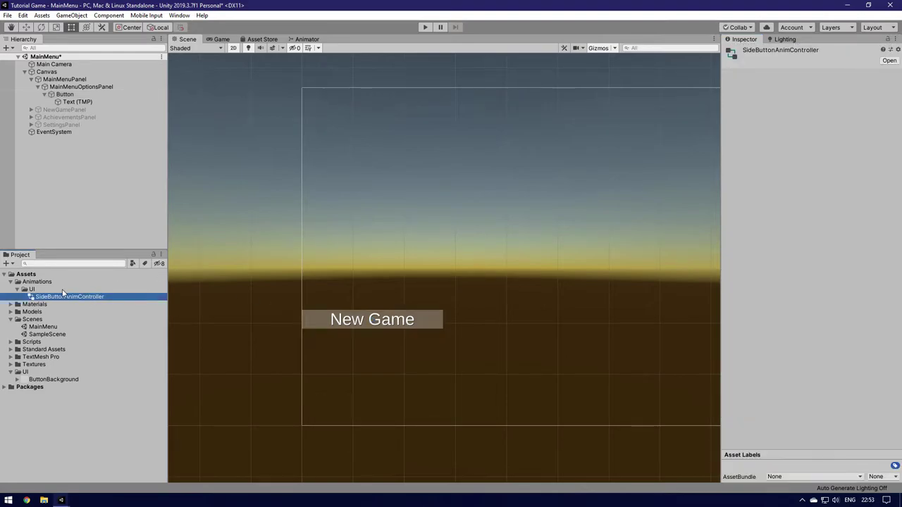
pyautogui.click(64, 94)
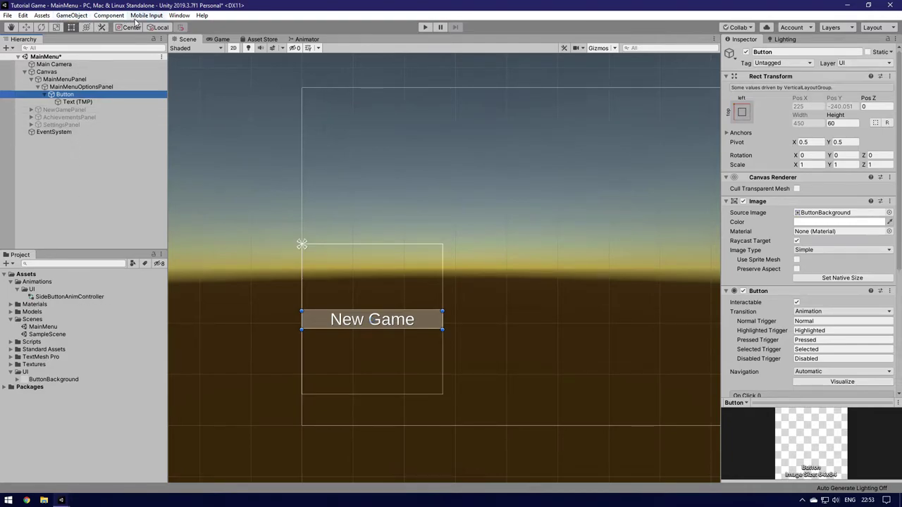
# Step: Open the Animation window from the Window menu and widen it
pyautogui.click(178, 15)
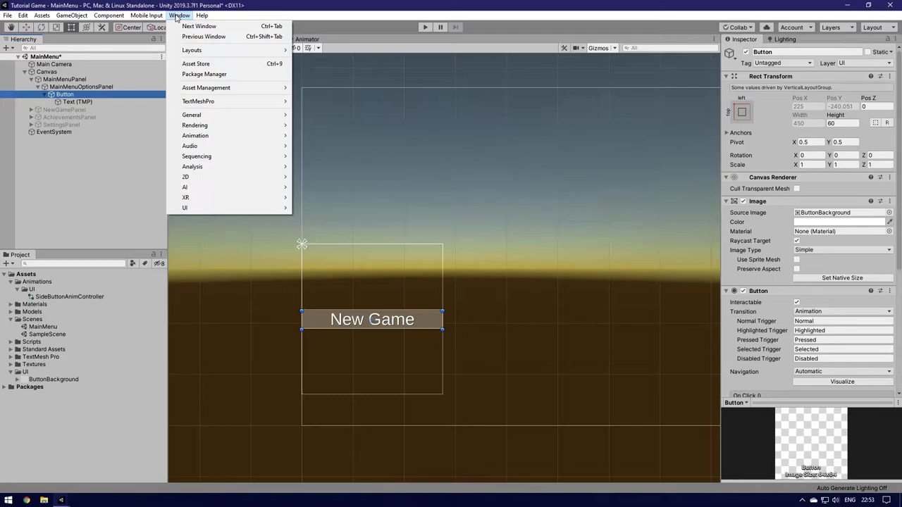
pyautogui.moveTo(211, 136)
pyautogui.click(326, 137)
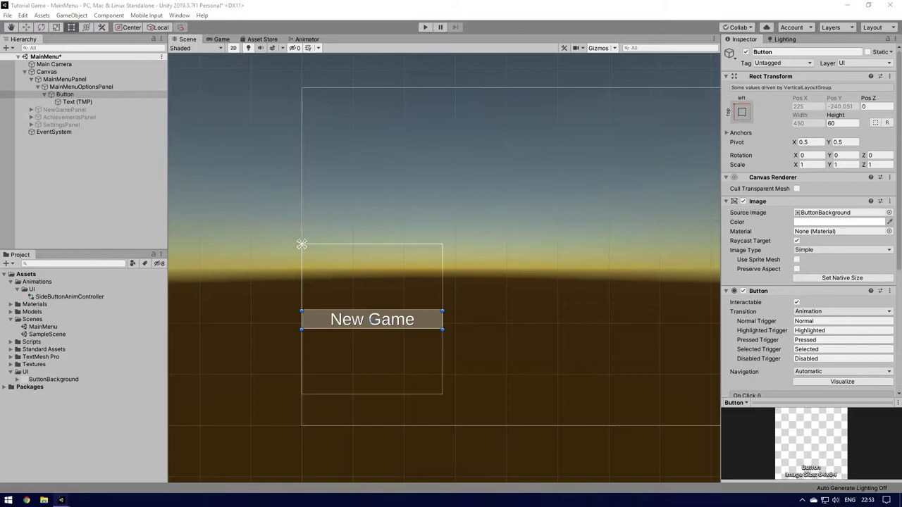
pyautogui.moveTo(517, 85); pyautogui.dragTo(636, 35)
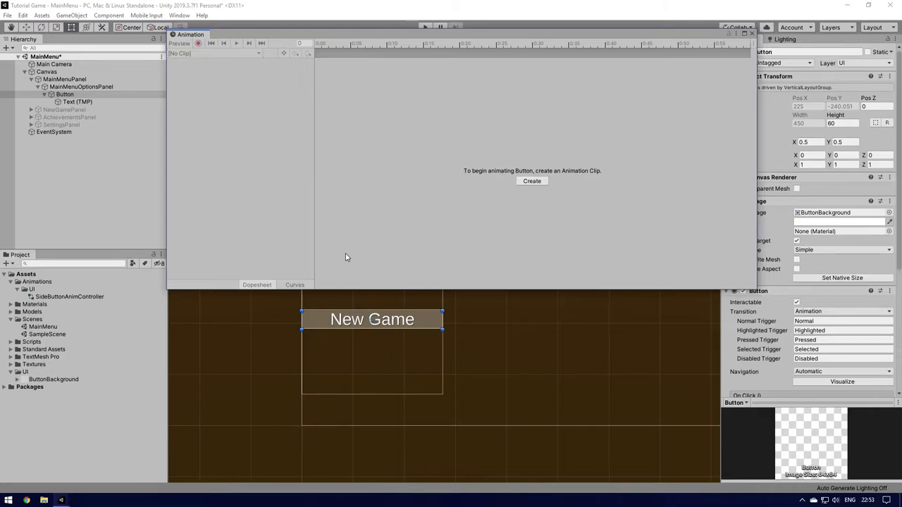
# Step: Create a NormalButtonAnim animation clip for the button, saving it in Animations/UI
pyautogui.click(532, 181)
pyautogui.doubleClick(191, 112)
pyautogui.doubleClick(190, 112)
pyautogui.click(189, 249)
pyautogui.write('NormalAnim')
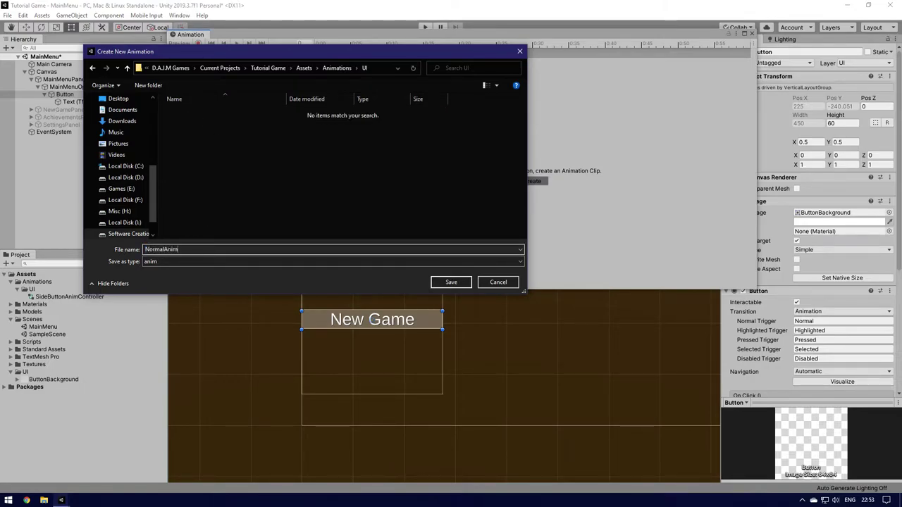
pyautogui.write('Button')
pyautogui.press('Return')
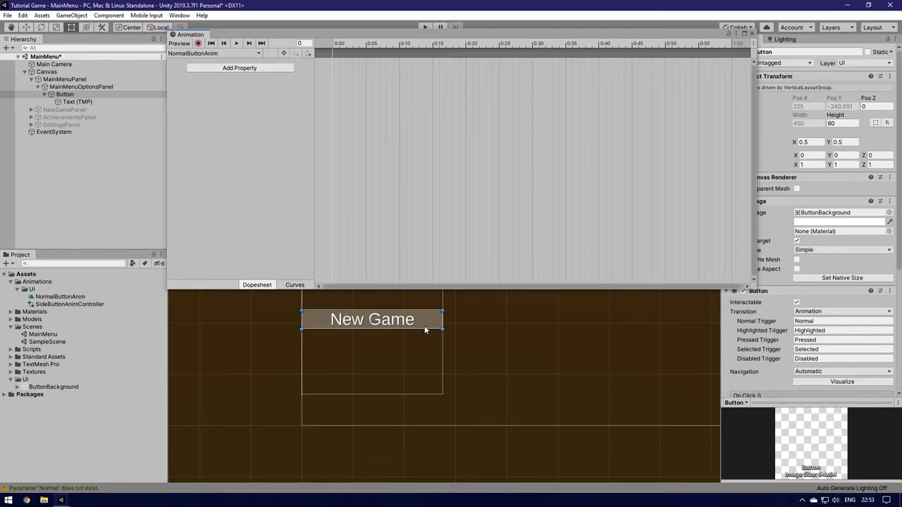
pyautogui.moveTo(494, 33); pyautogui.dragTo(424, 38)
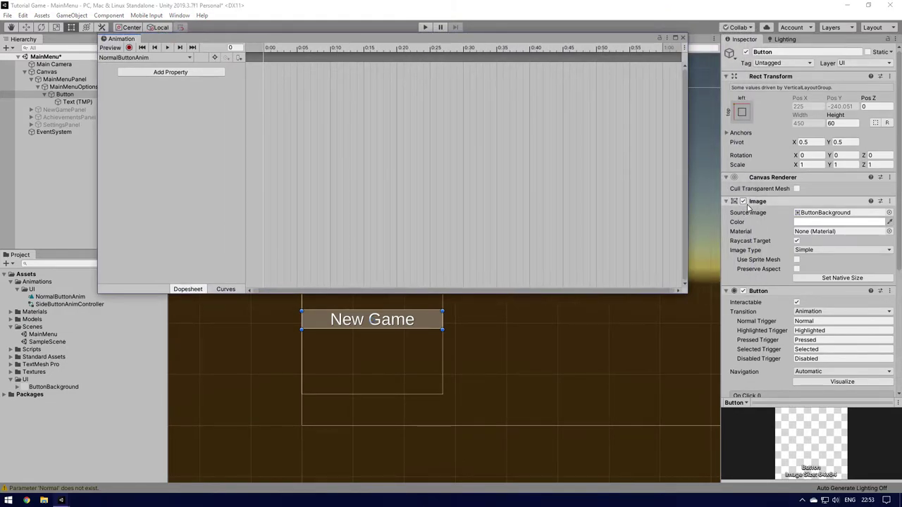
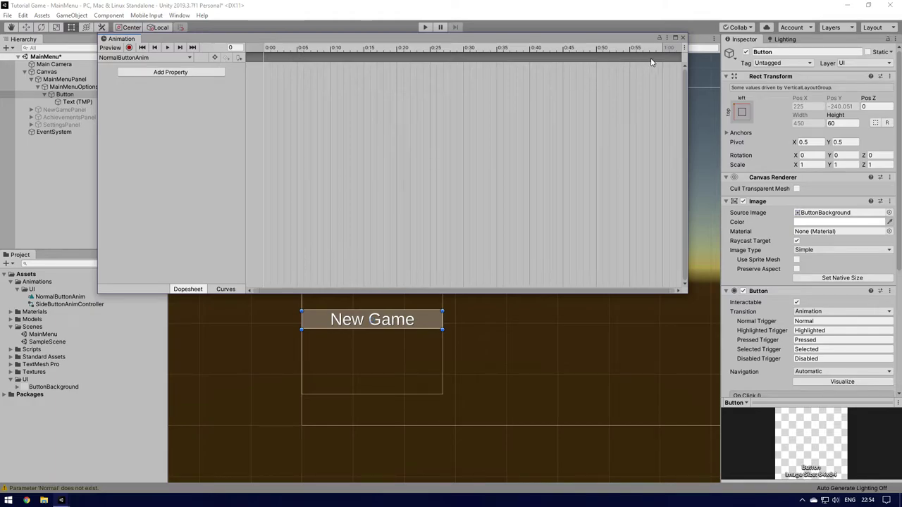
# Step: Add an Image.Enabled track to the NormalButtonAnim clip
pyautogui.click(179, 72)
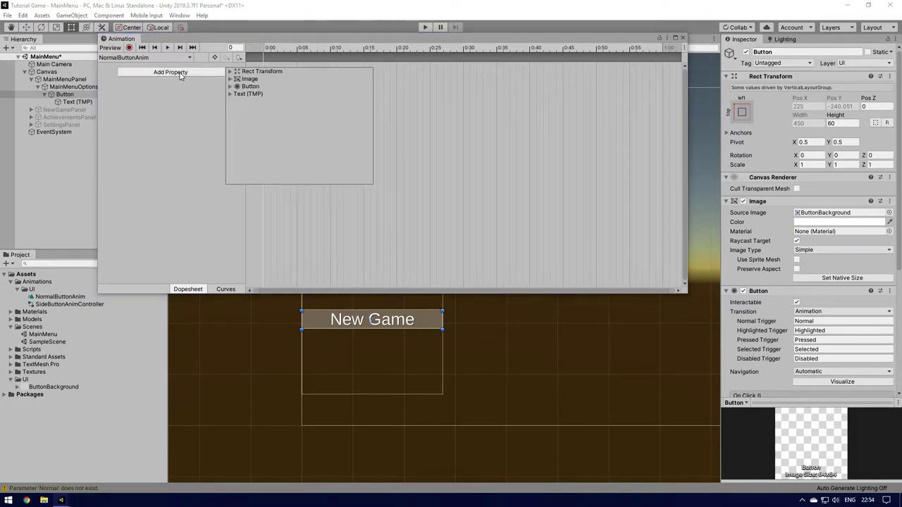
pyautogui.click(231, 78)
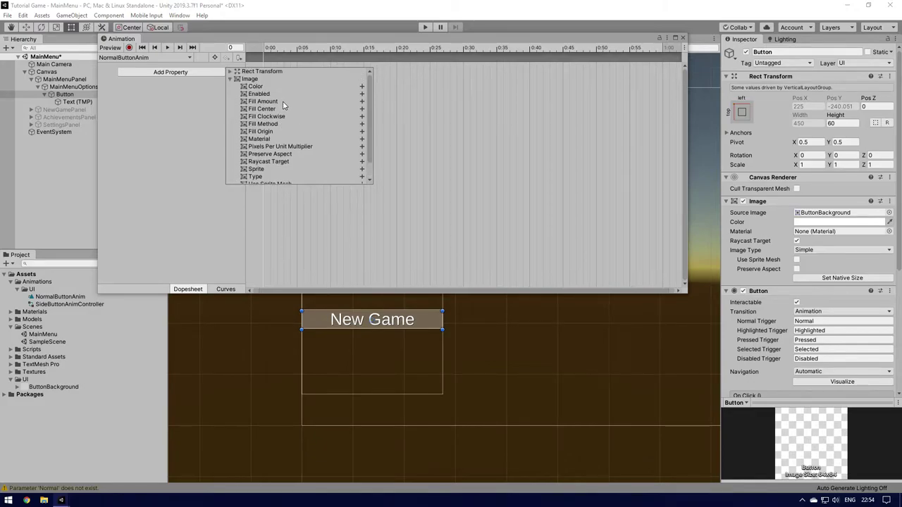
pyautogui.click(361, 94)
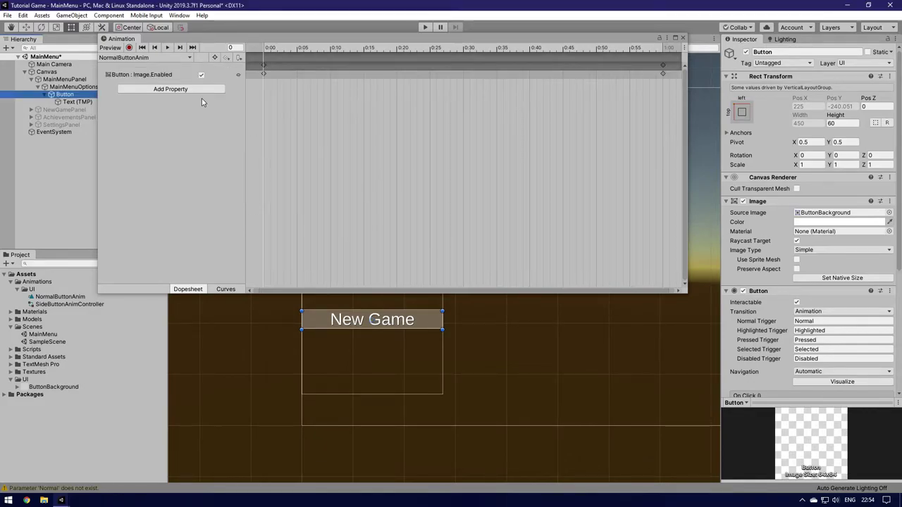
# Step: Move the end keyframes to 0:05 and turn the background image off at frame 5
pyautogui.moveTo(663, 68); pyautogui.dragTo(297, 66)
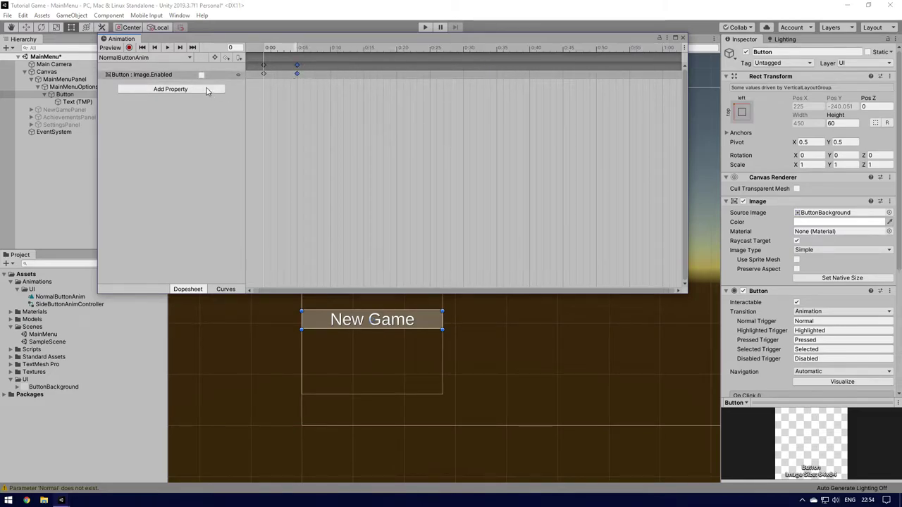
pyautogui.click(299, 50)
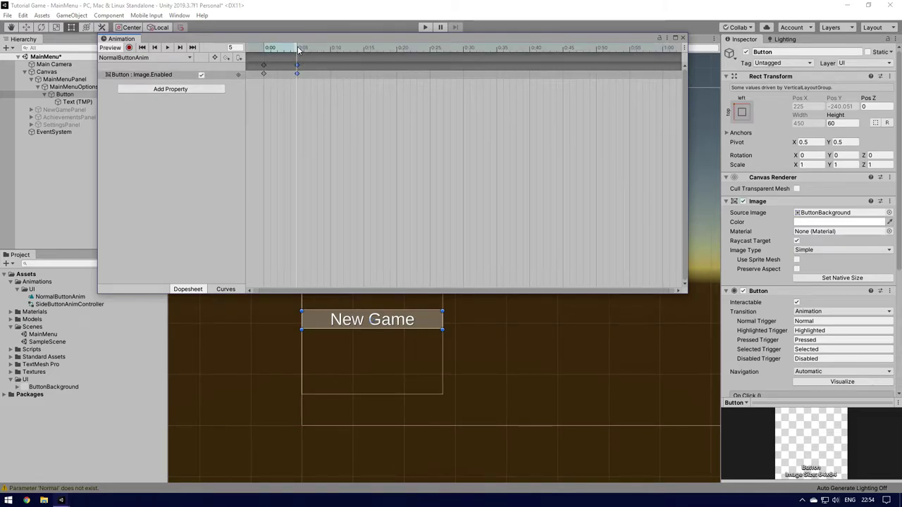
pyautogui.click(202, 75)
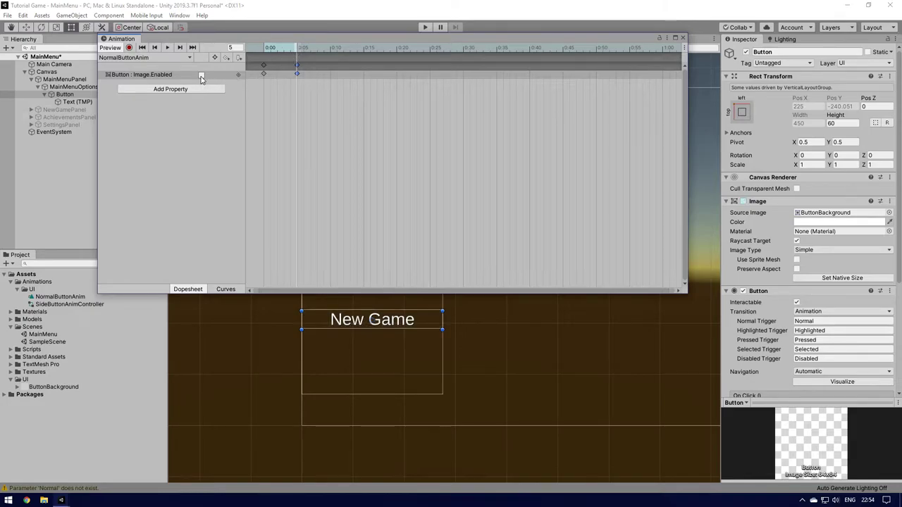
pyautogui.click(177, 127)
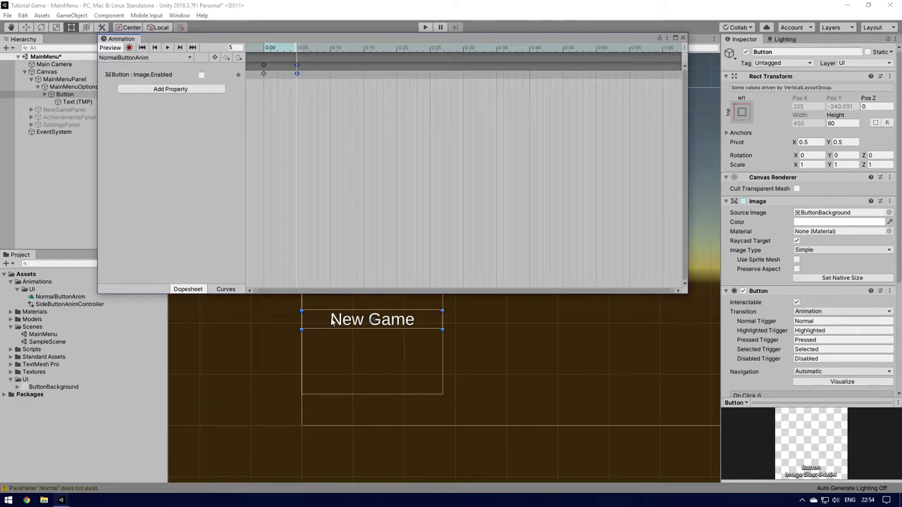
pyautogui.click(126, 58)
# Step: Create a new animation clip saved as HoverButtonAnim
pyautogui.click(133, 82)
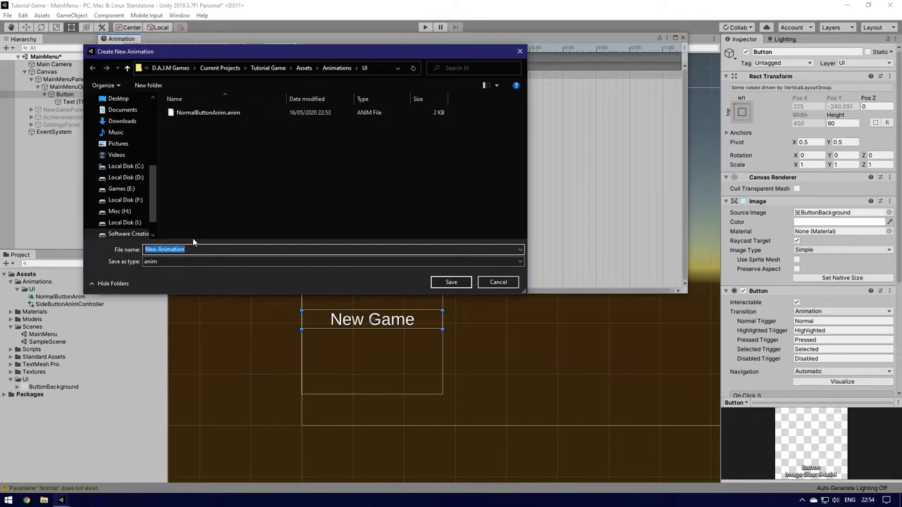
pyautogui.write('Hover')
pyautogui.press('BackSpace')
pyautogui.press('BackSpace')
pyautogui.press('BackSpace')
pyautogui.press('BackSpace')
pyautogui.press('BackSpace')
pyautogui.press('BackSpace')
pyautogui.write('ButtonAnima')
pyautogui.press('Return')
# Step: Add an Image.Enabled track to HoverButtonAnim
pyautogui.click(189, 57)
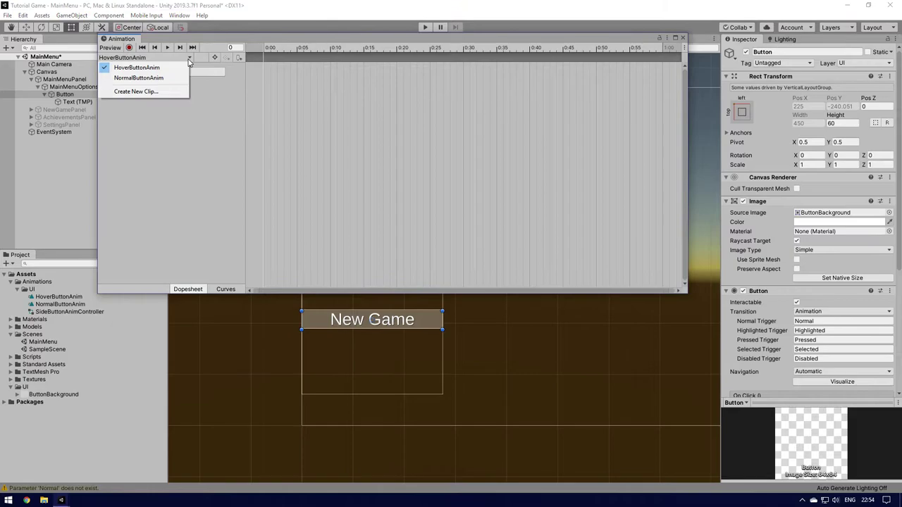
pyautogui.click(202, 86)
pyautogui.click(185, 73)
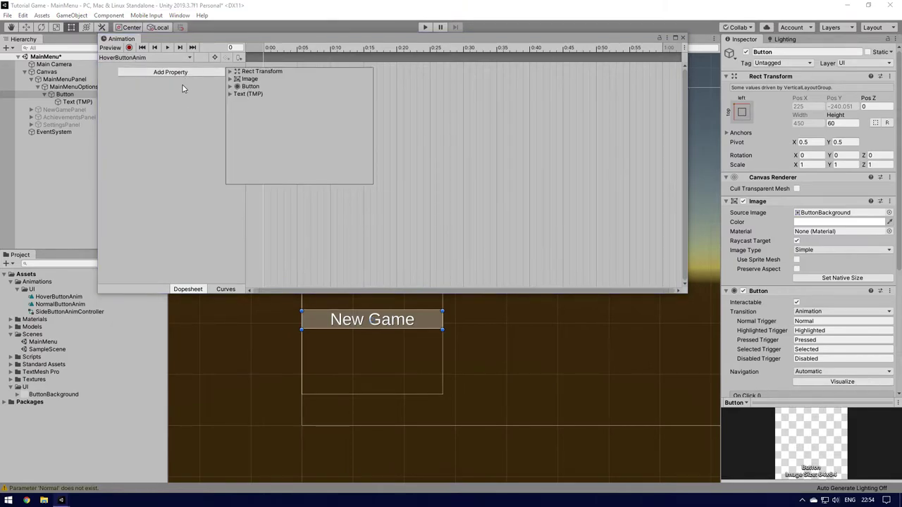
pyautogui.click(231, 79)
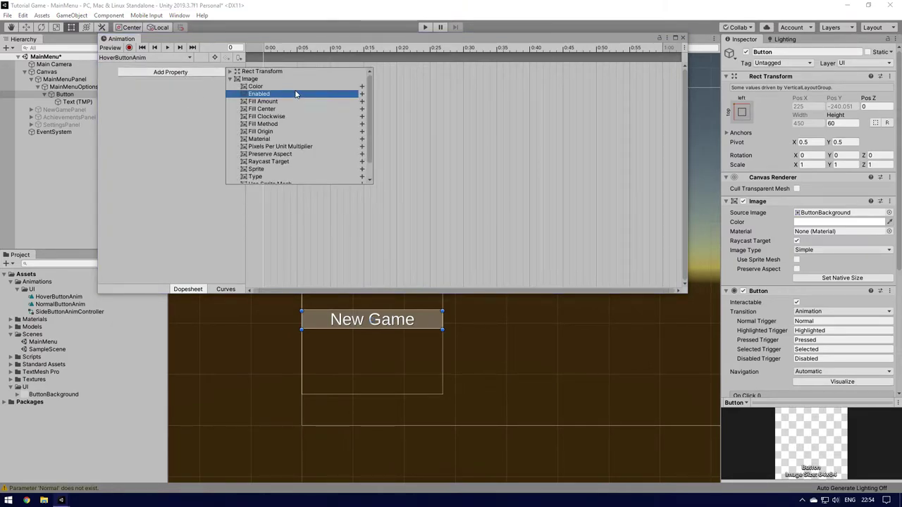
pyautogui.click(361, 94)
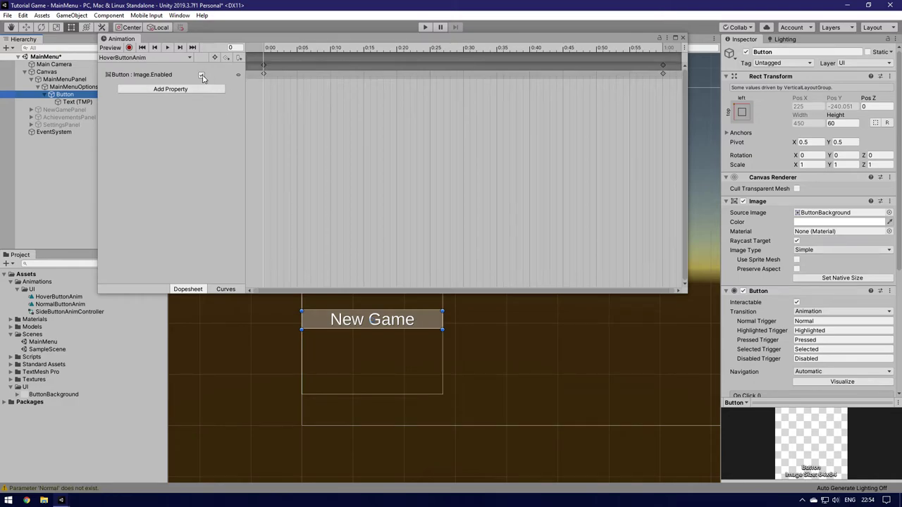
# Step: Move the end keyframes back to 0:05 and check the keys at frames 0 and 5
pyautogui.click(663, 65)
pyautogui.press('space')
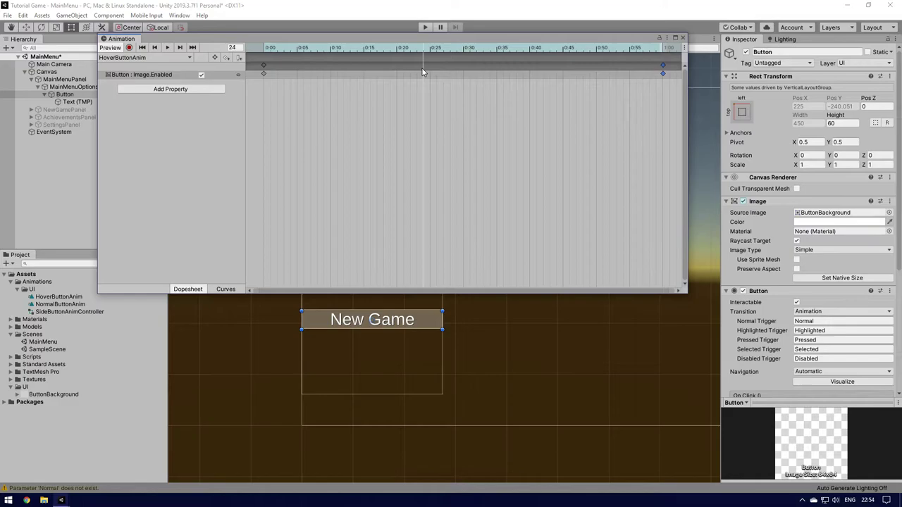
pyautogui.moveTo(663, 68); pyautogui.dragTo(302, 73)
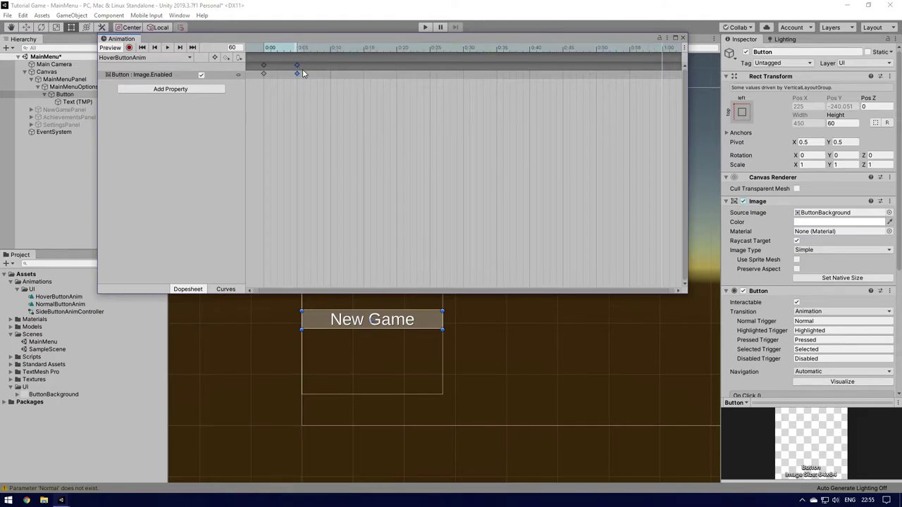
pyautogui.click(270, 50)
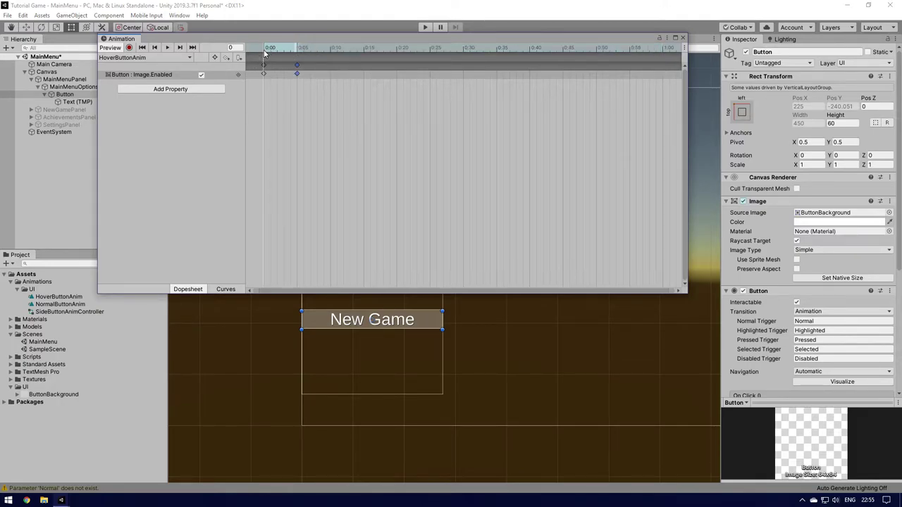
pyautogui.click(167, 77)
pyautogui.click(298, 66)
pyautogui.click(298, 51)
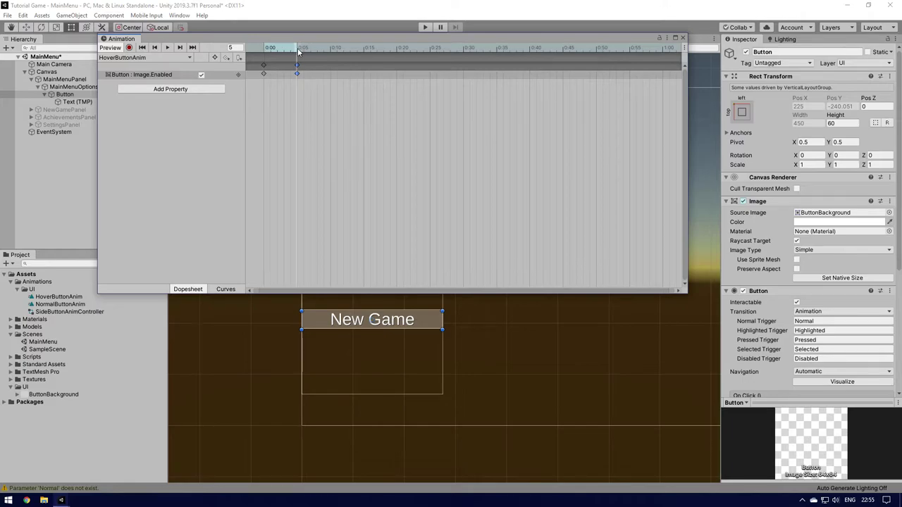
pyautogui.click(265, 51)
pyautogui.click(296, 53)
# Step: Browse the Text (TMP) Rect Transform properties without adding a track
pyautogui.click(180, 93)
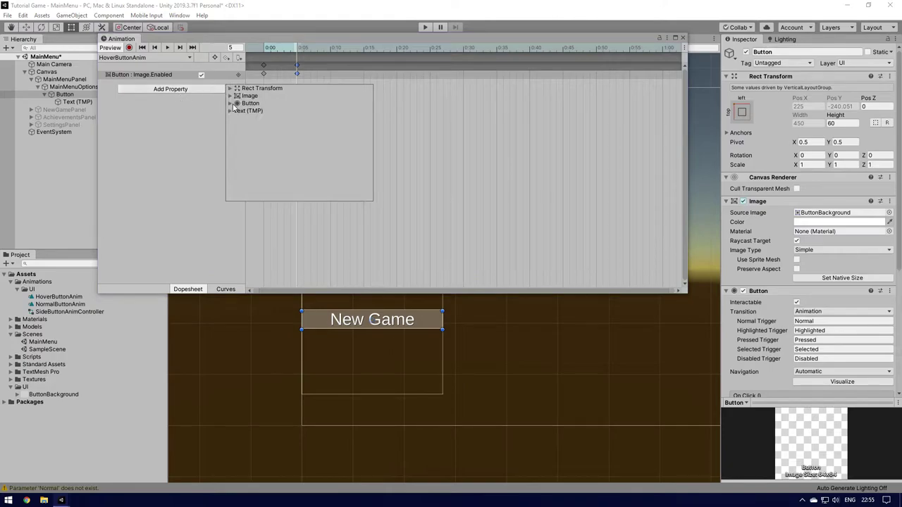
pyautogui.click(230, 110)
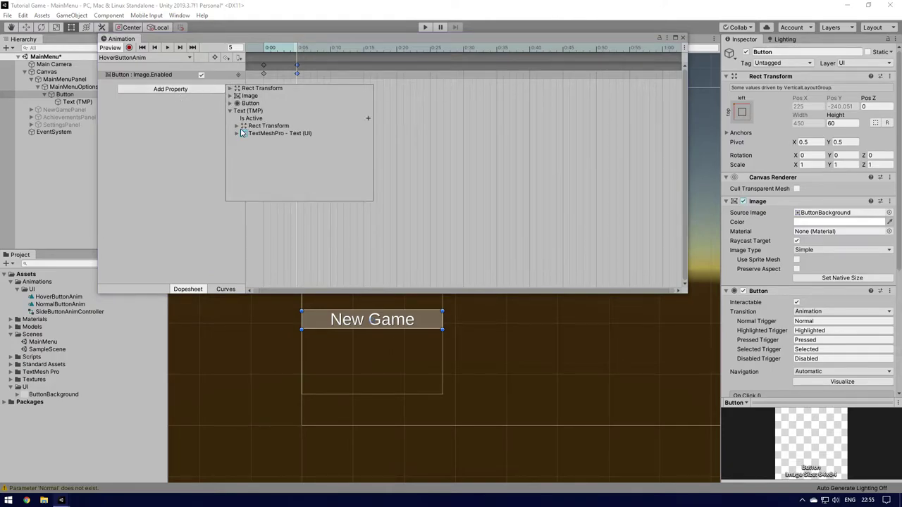
pyautogui.click(237, 126)
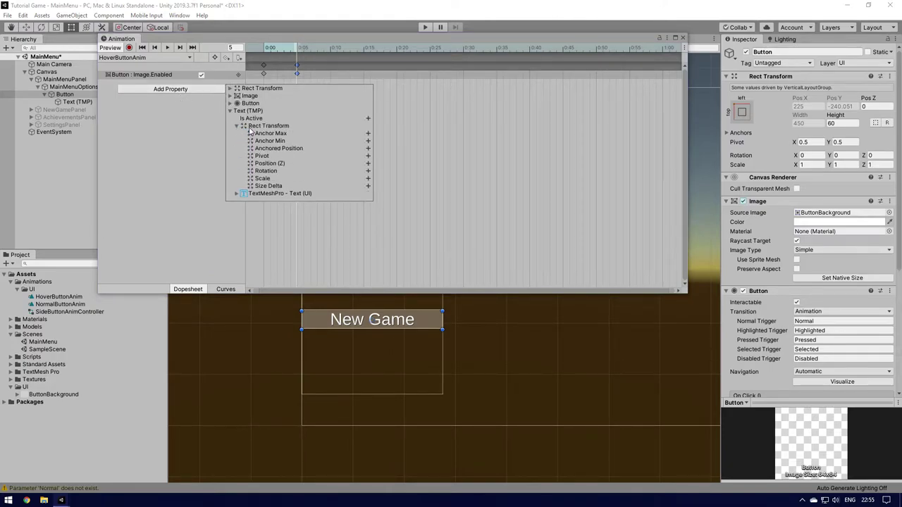
pyautogui.click(280, 166)
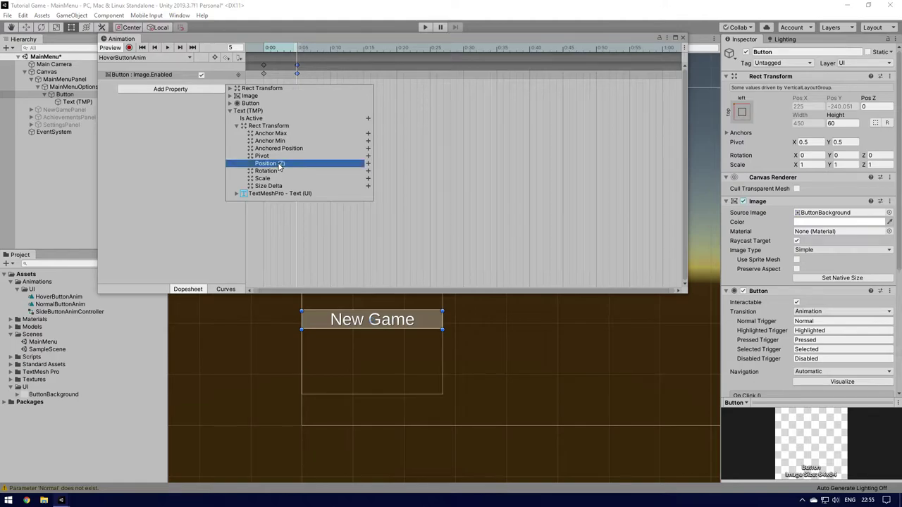
pyautogui.click(188, 142)
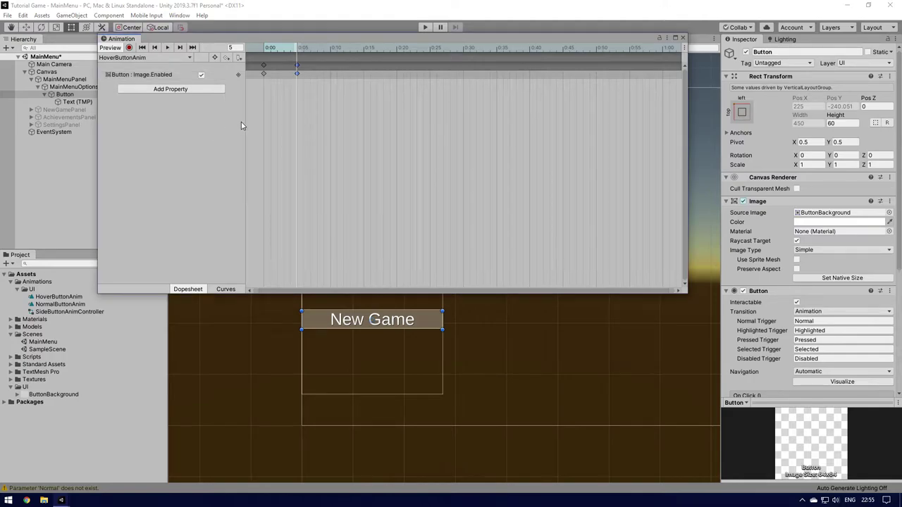
# Step: Turn on keyframe recording and select the Text (TMP) object
pyautogui.click(129, 47)
pyautogui.moveTo(283, 44); pyautogui.dragTo(298, 23)
pyautogui.click(70, 102)
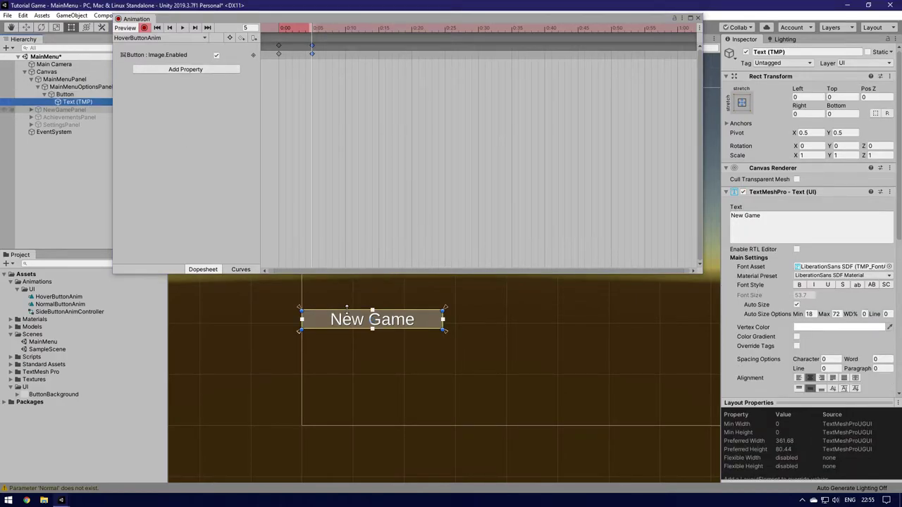
# Step: Set the text's Rect Transform Left inset to 30 while recording
pyautogui.click(803, 97)
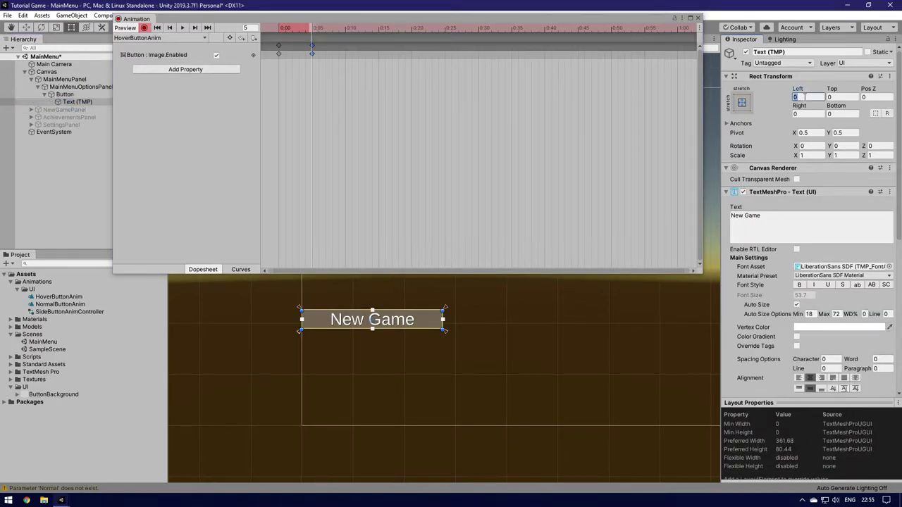
pyautogui.write('10')
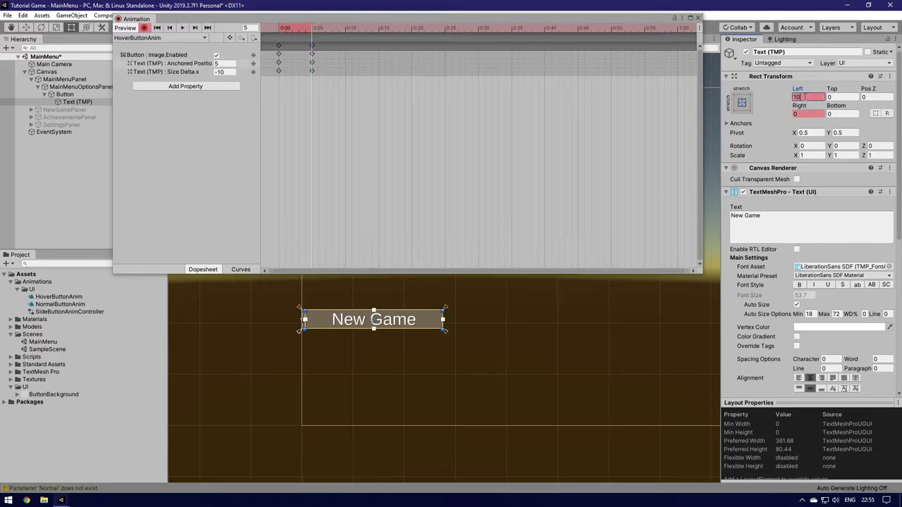
pyautogui.press('BackSpace')
pyautogui.press('BackSpace')
pyautogui.write('30')
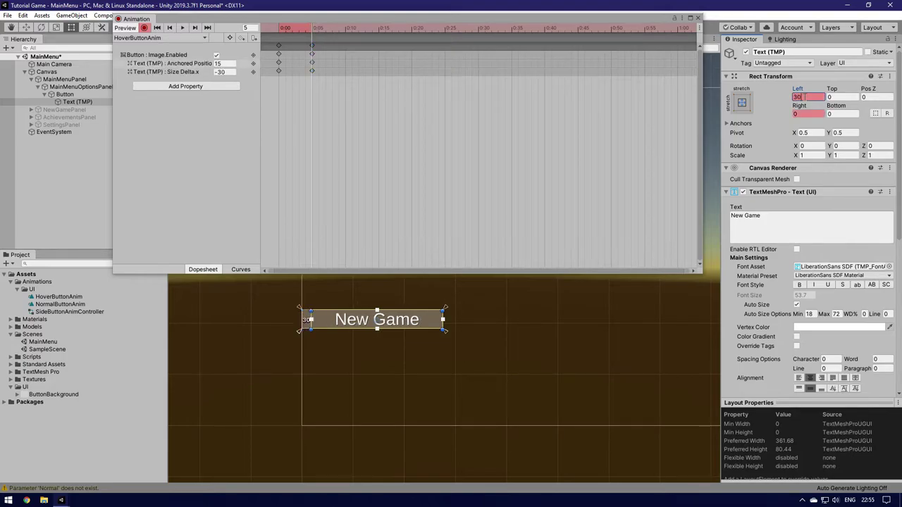
pyautogui.press('BackSpace')
pyautogui.press('BackSpace')
pyautogui.write('40')
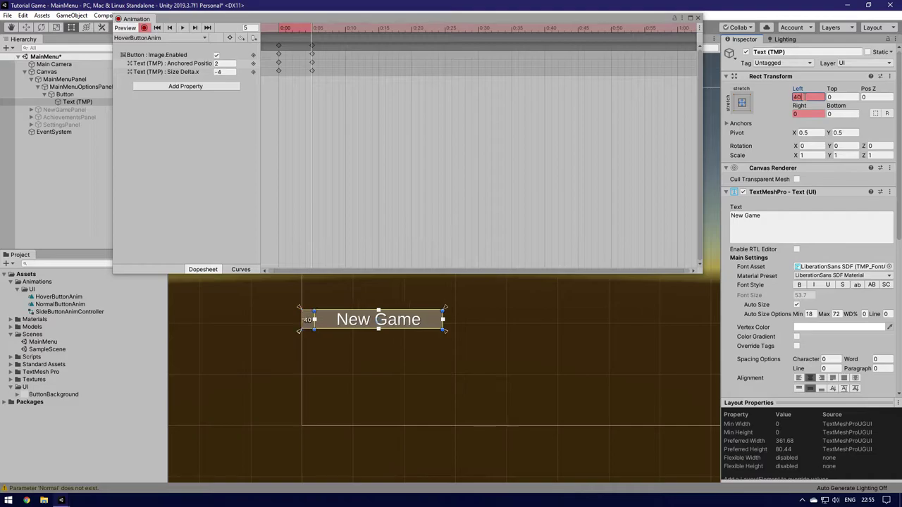
pyautogui.press('BackSpace')
pyautogui.press('BackSpace')
pyautogui.write('30')
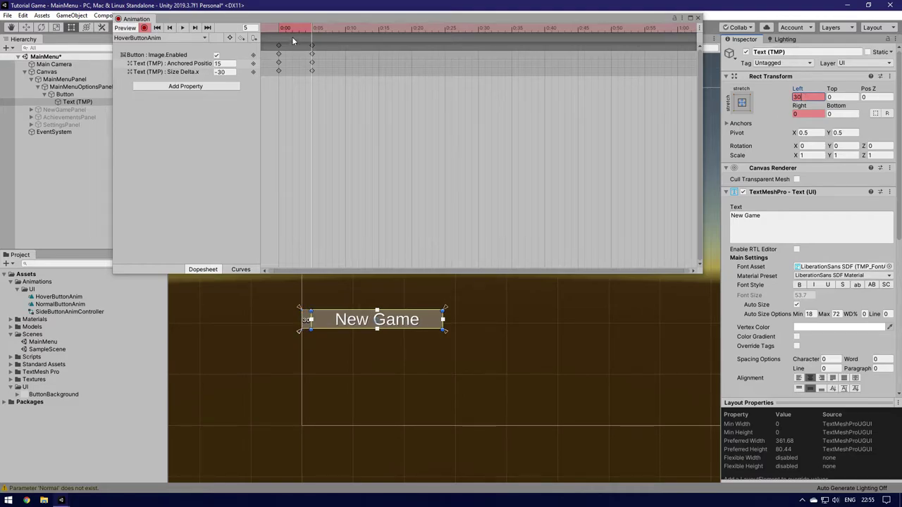
# Step: Stop recording and play back the hover animation to check it
pyautogui.click(146, 28)
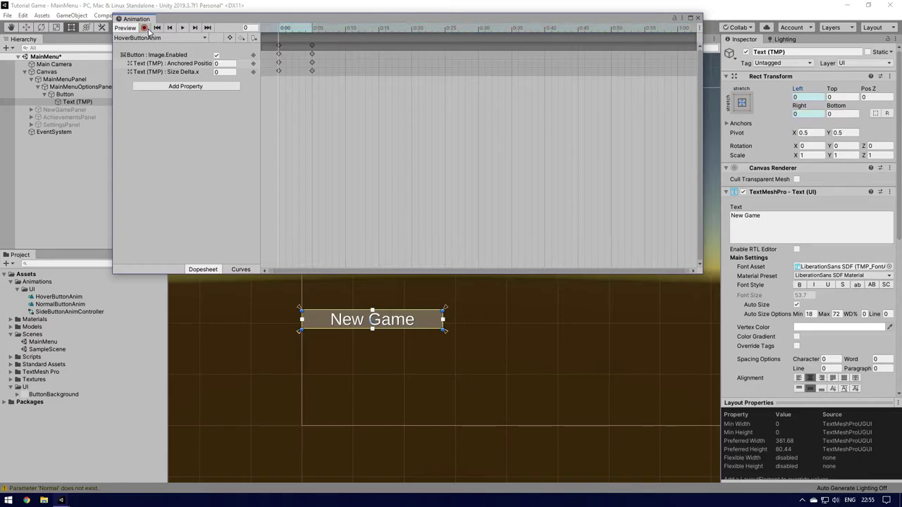
pyautogui.click(182, 28)
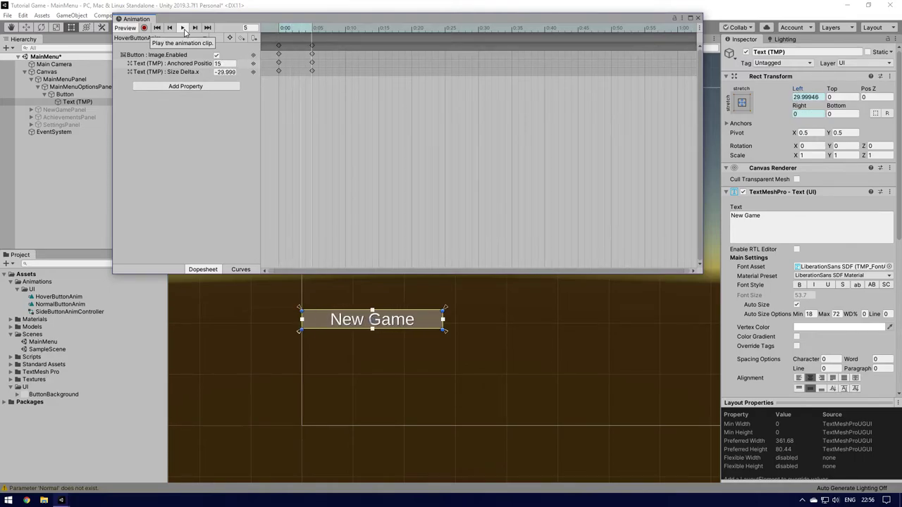
pyautogui.click(183, 29)
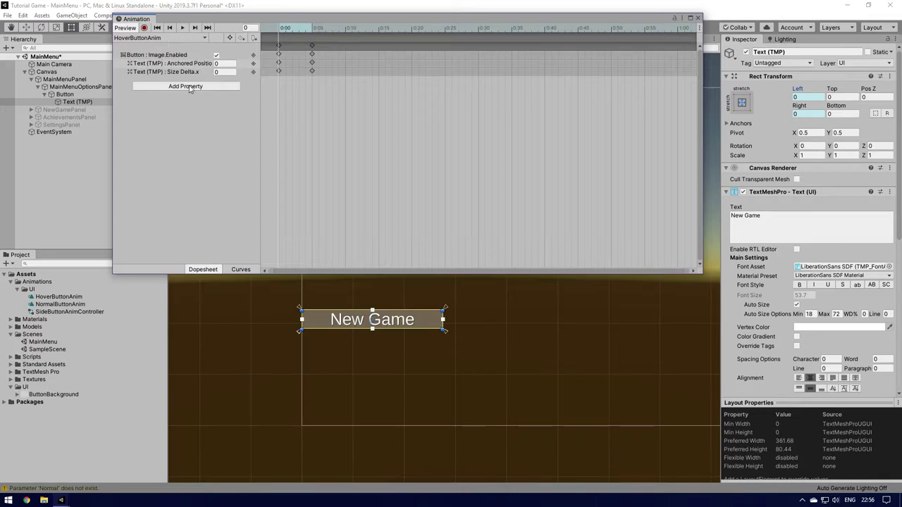
pyautogui.click(150, 39)
# Step: Create a DisabledButtonAnim clip with an Image.Enabled track
pyautogui.click(161, 71)
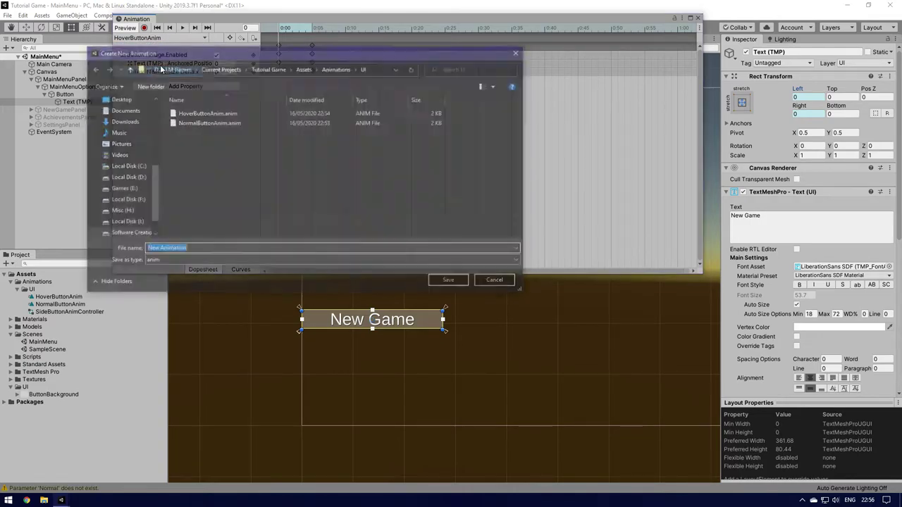
pyautogui.write('DisabledButtonAnim')
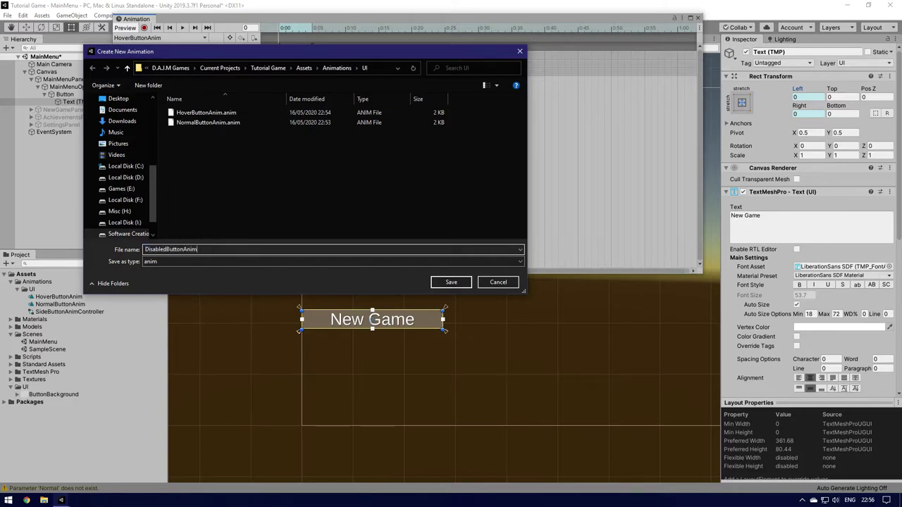
pyautogui.press('Return')
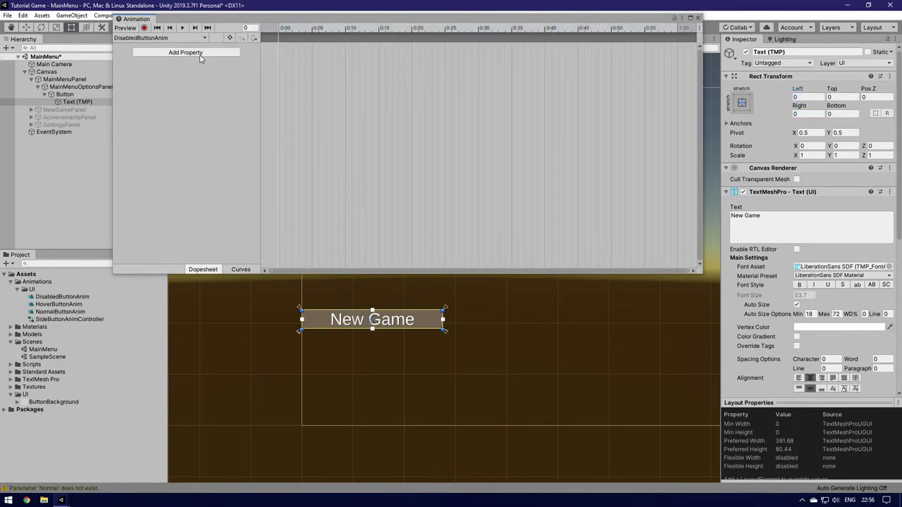
pyautogui.click(206, 56)
pyautogui.click(245, 59)
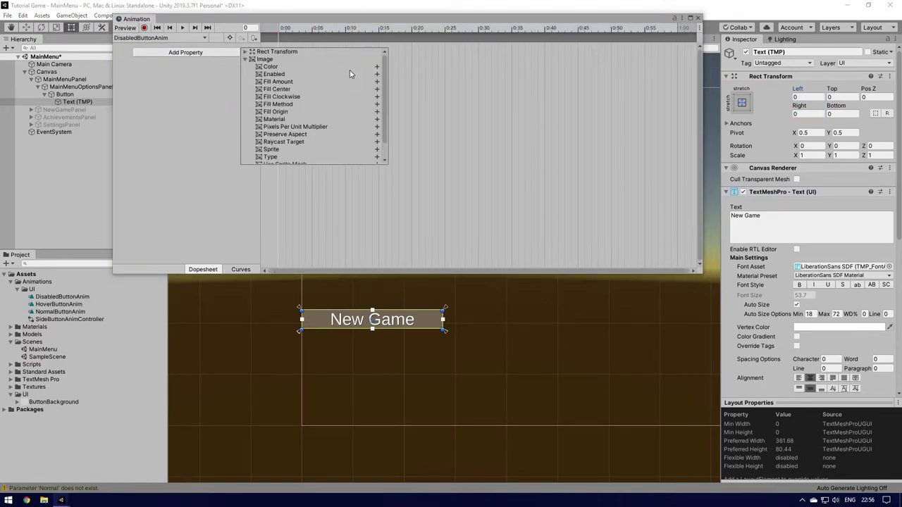
pyautogui.click(377, 74)
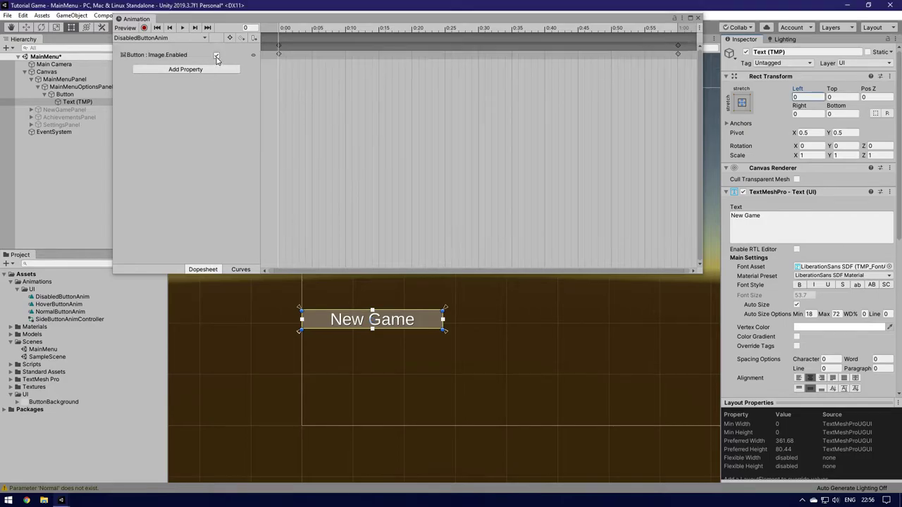
# Step: Move the end keyframe to frame 5 and disable the background image there
pyautogui.click(677, 46)
pyautogui.moveTo(678, 46); pyautogui.dragTo(309, 46)
pyautogui.click(308, 33)
pyautogui.click(215, 56)
pyautogui.click(282, 29)
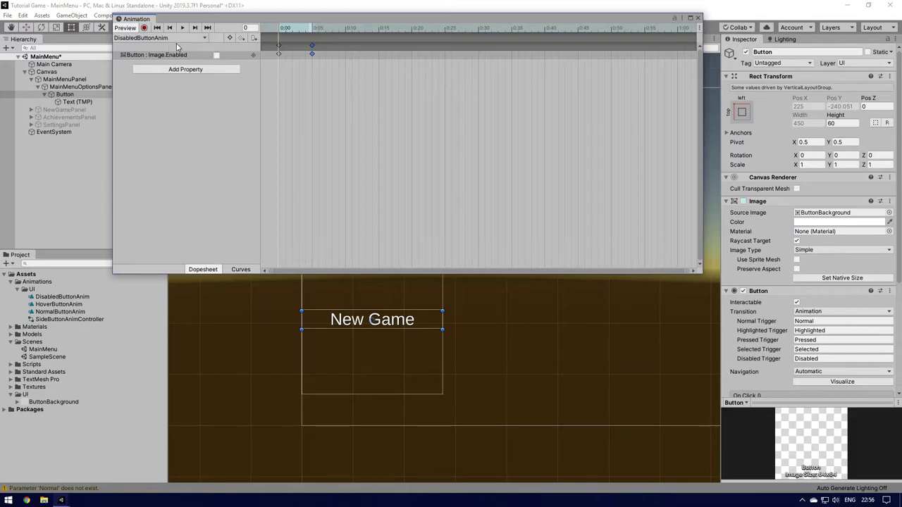
pyautogui.click(189, 70)
pyautogui.click(248, 92)
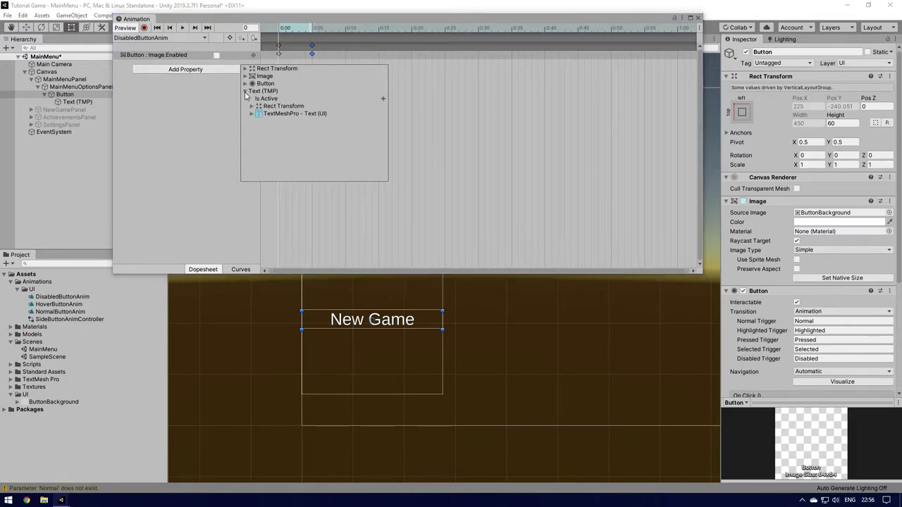
pyautogui.click(251, 115)
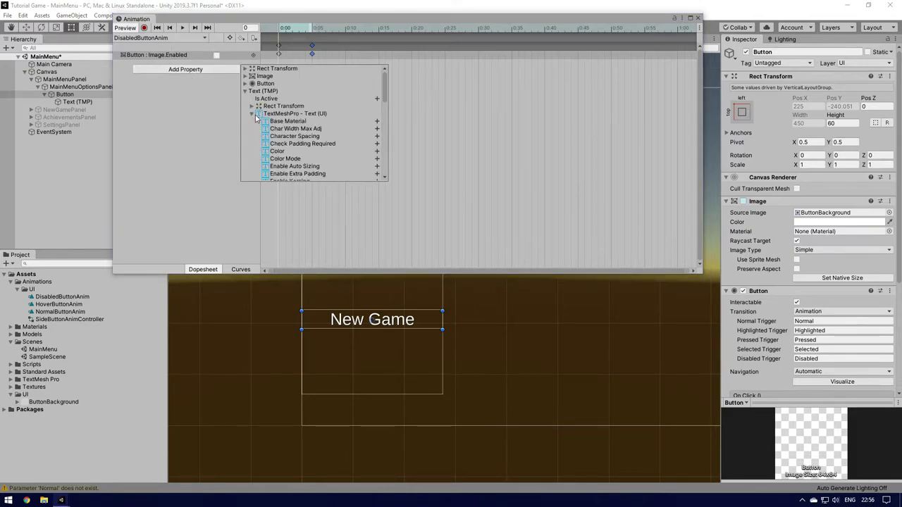
pyautogui.click(284, 152)
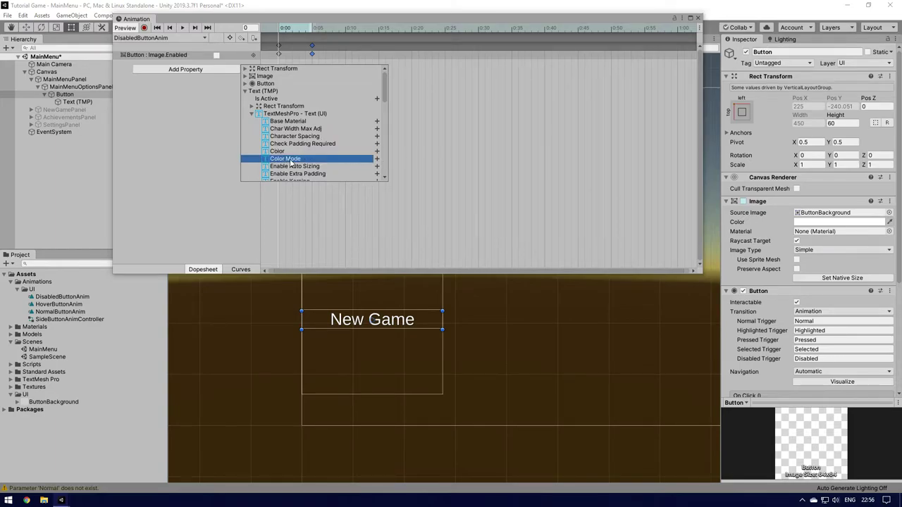
pyautogui.click(189, 125)
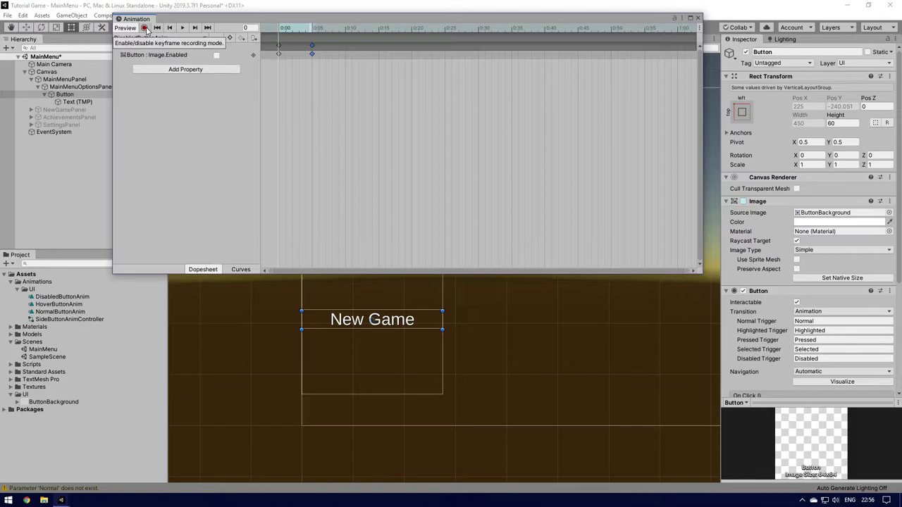
# Step: Record the Text (TMP) vertex colour alpha lowered to about 0.26 so it looks faded
pyautogui.click(145, 28)
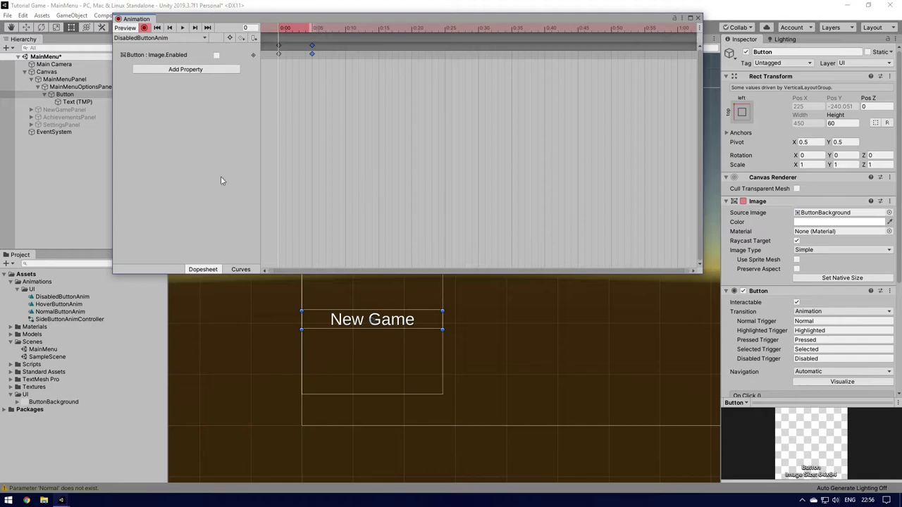
pyautogui.click(69, 102)
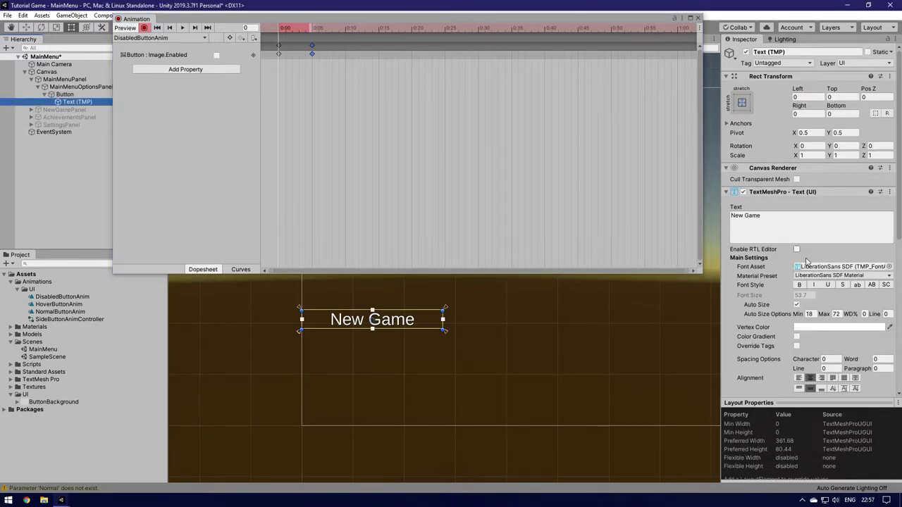
pyautogui.click(814, 327)
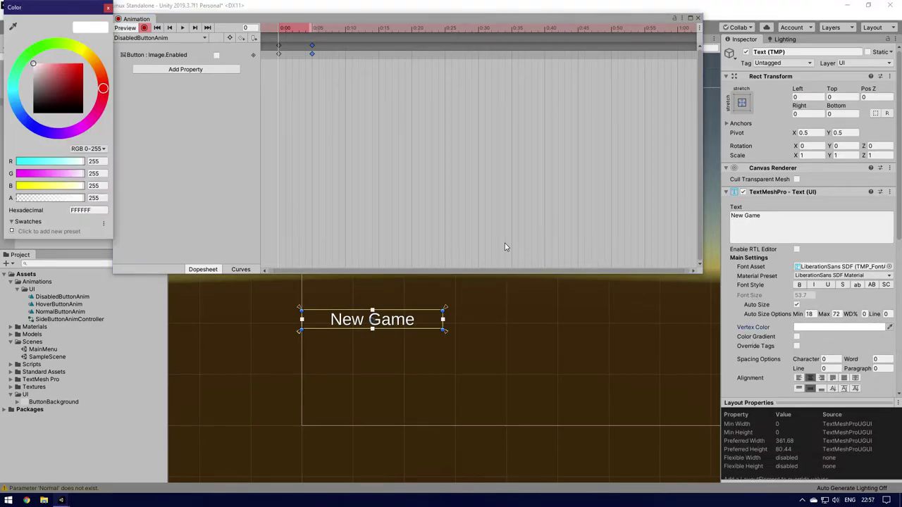
pyautogui.moveTo(79, 199); pyautogui.dragTo(34, 203)
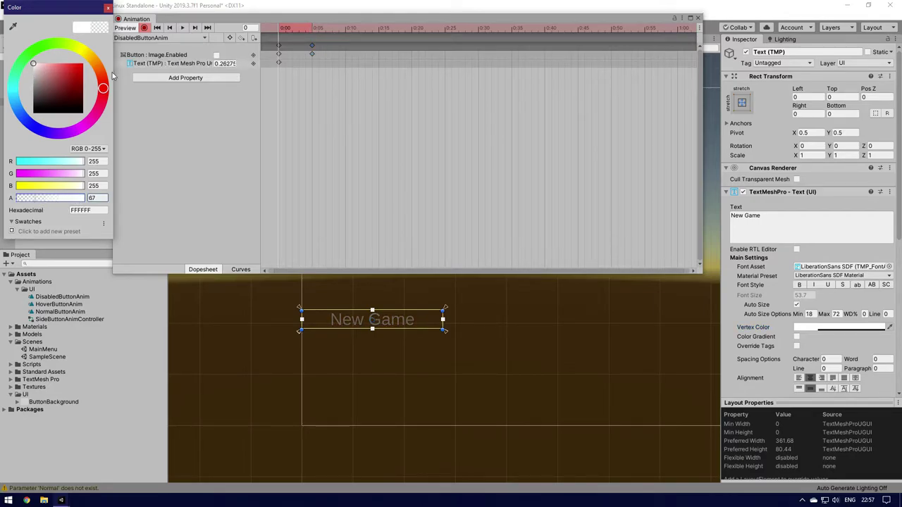
pyautogui.click(108, 9)
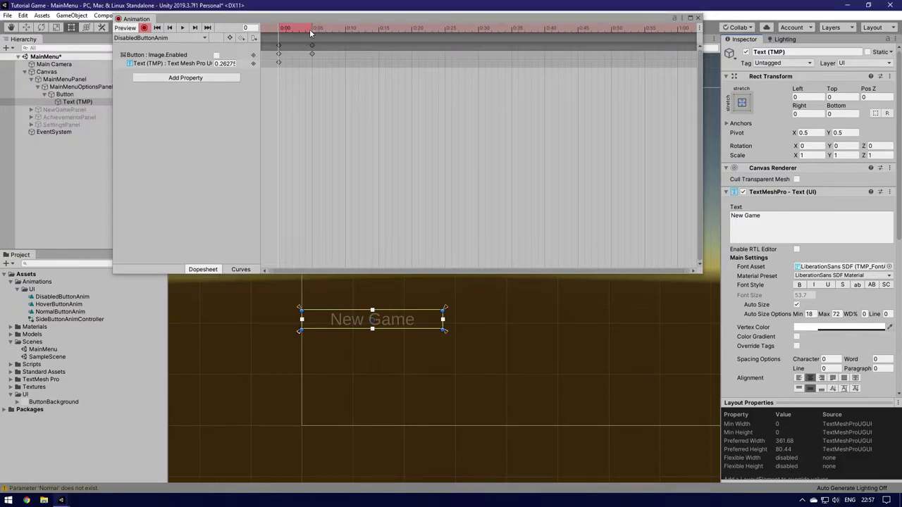
pyautogui.click(144, 27)
# Step: Add a matching text colour keyframe at frame 5, then reselect the Button
pyautogui.click(279, 63)
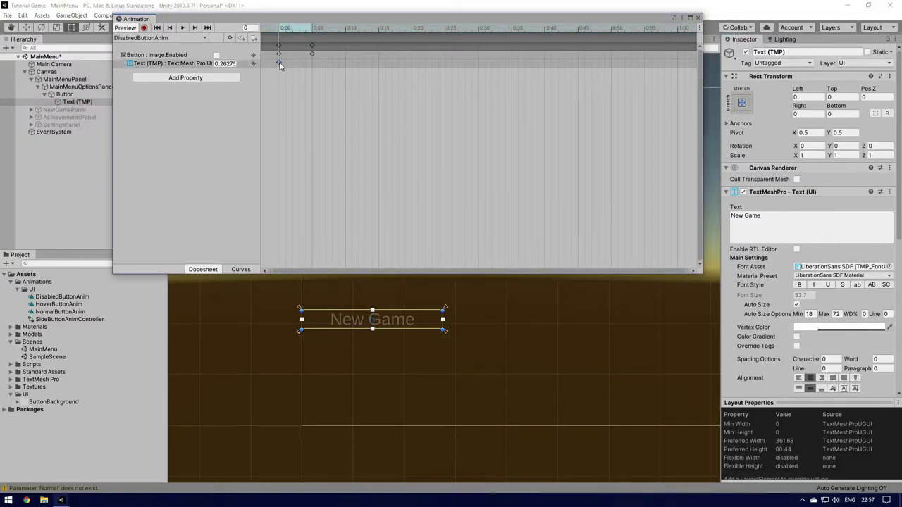
pyautogui.rightClick(280, 64)
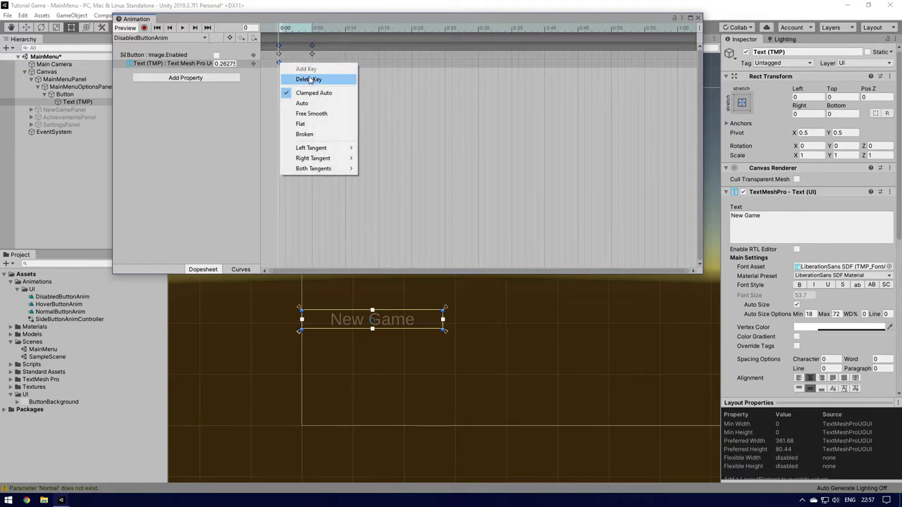
pyautogui.click(421, 85)
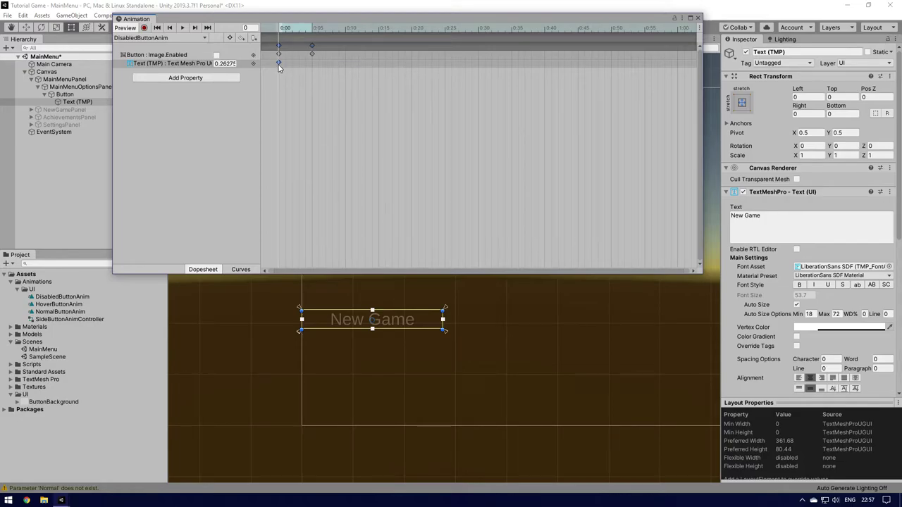
pyautogui.click(313, 32)
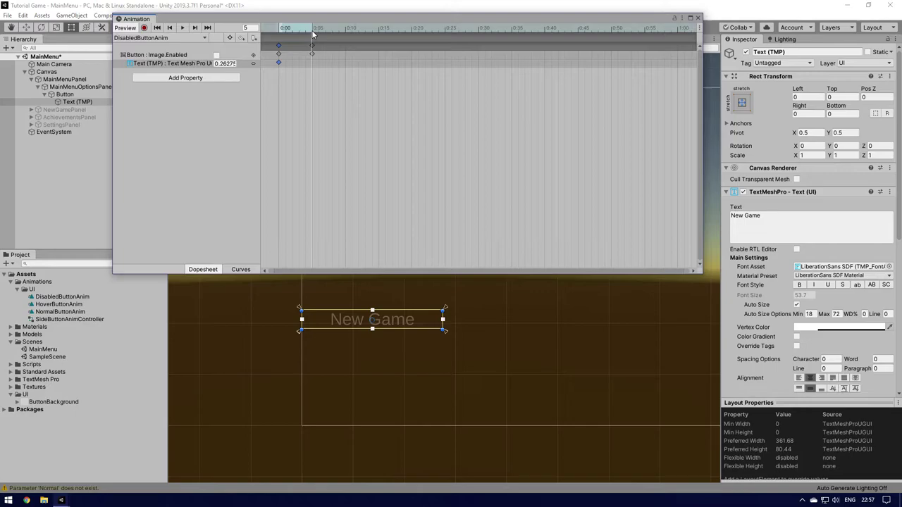
pyautogui.doubleClick(313, 63)
pyautogui.moveTo(313, 32); pyautogui.dragTo(279, 32)
pyautogui.click(281, 62)
pyautogui.click(312, 62)
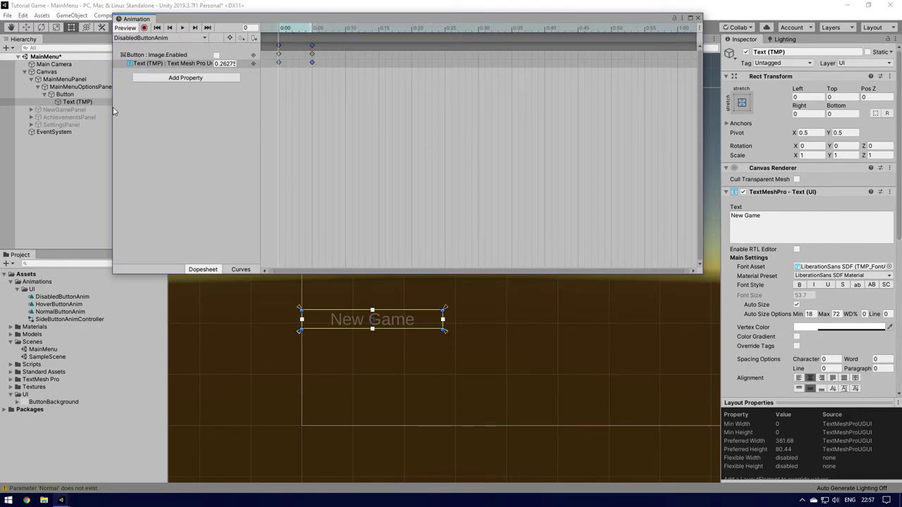
pyautogui.click(125, 117)
pyautogui.click(165, 38)
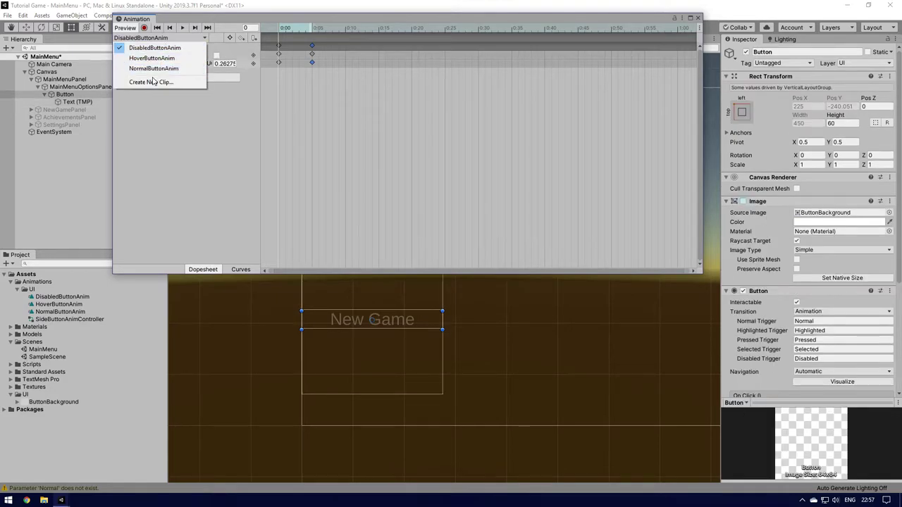
# Step: Create a new clip named SelectedButtonAnim in Assets/Animations/UI
pyautogui.click(150, 82)
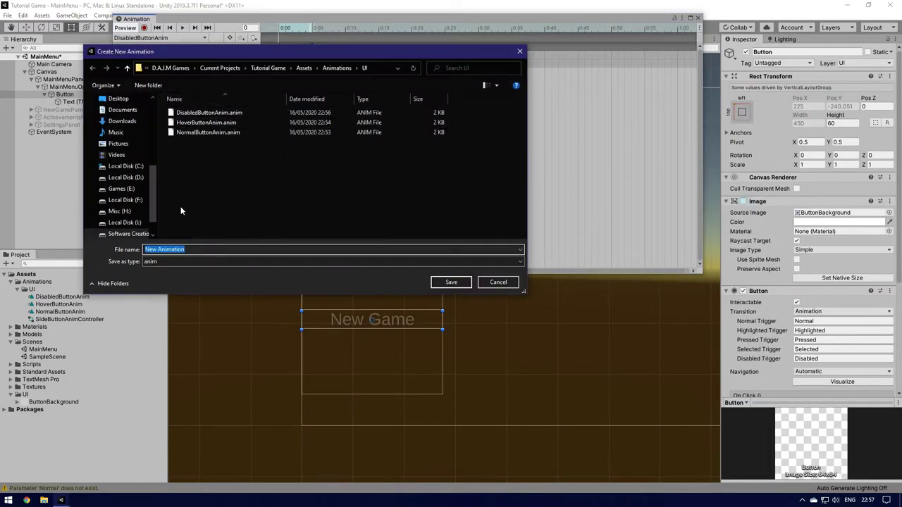
pyautogui.write('SelectedButtonAnim')
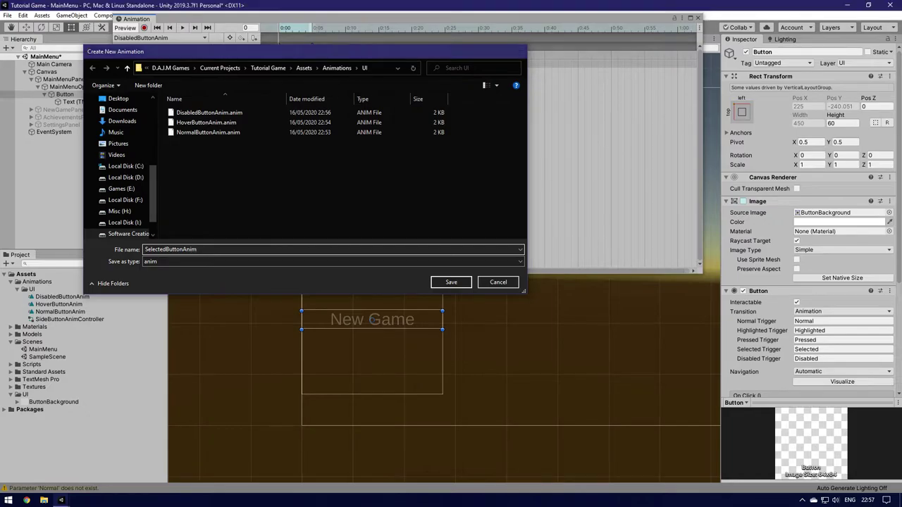
pyautogui.press('Return')
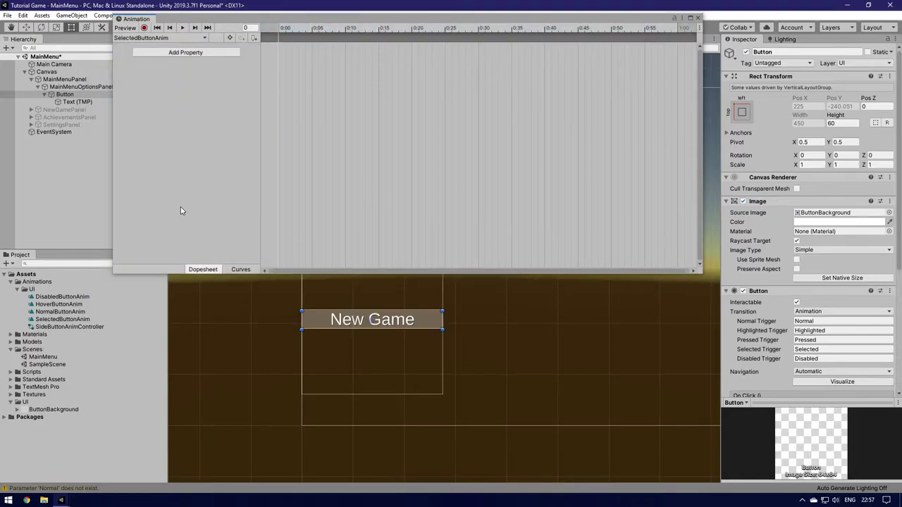
# Step: Add an Image.Enabled track to SelectedButtonAnim ending at frame 5
pyautogui.click(204, 53)
pyautogui.click(245, 60)
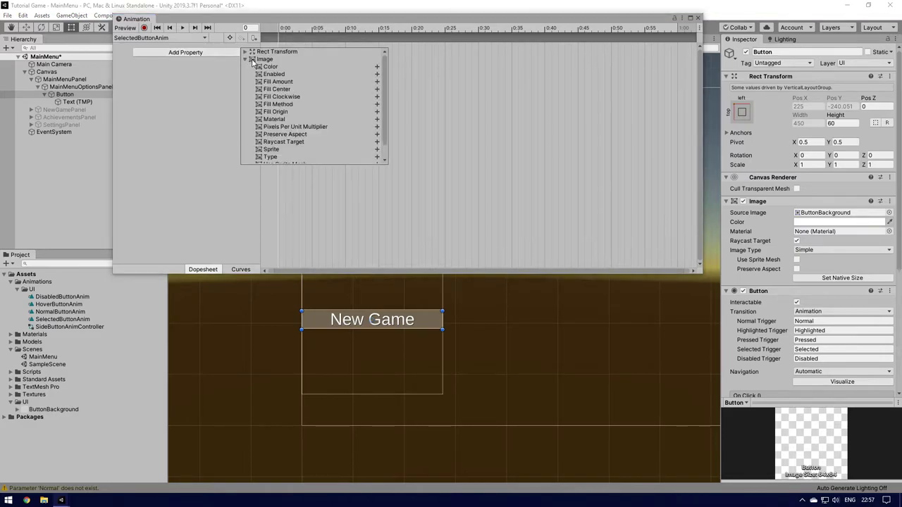
pyautogui.click(382, 74)
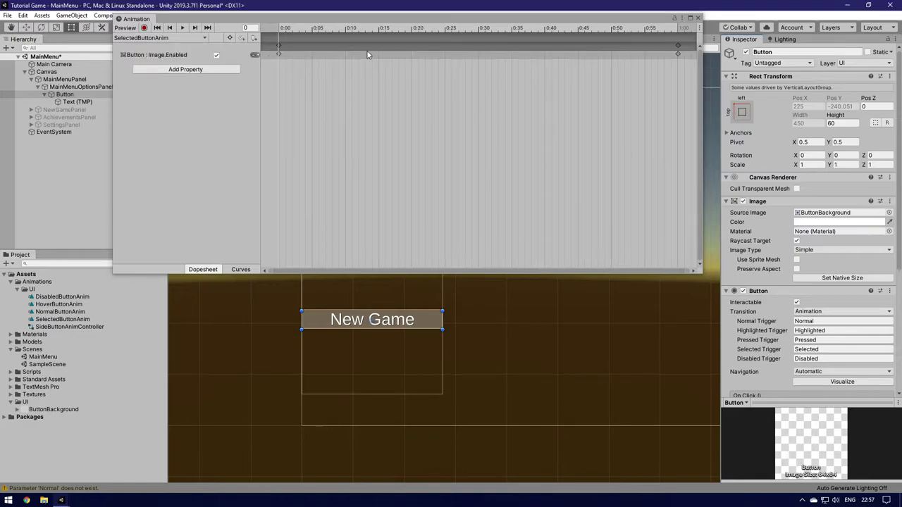
pyautogui.moveTo(677, 46); pyautogui.dragTo(310, 39)
pyautogui.click(312, 31)
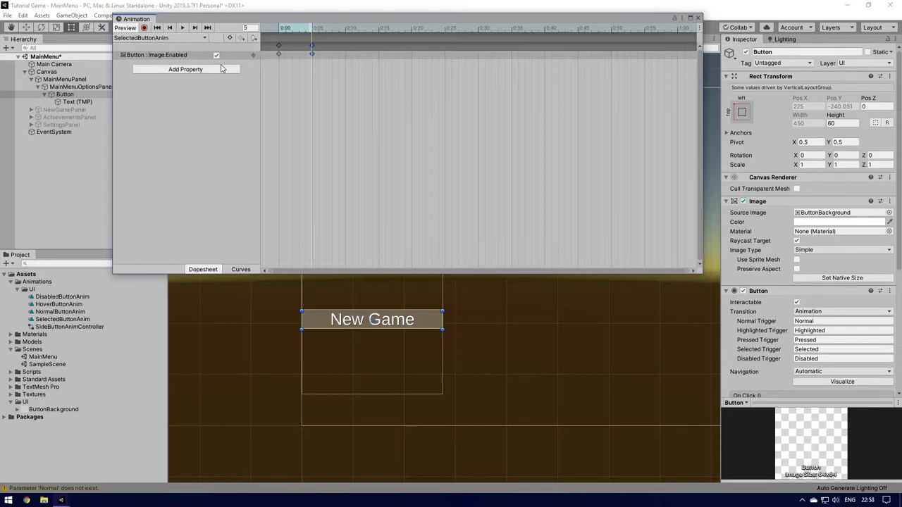
# Step: Keep SelectedButtonAnim as the active clip and browse its Text (TMP) properties
pyautogui.click(205, 38)
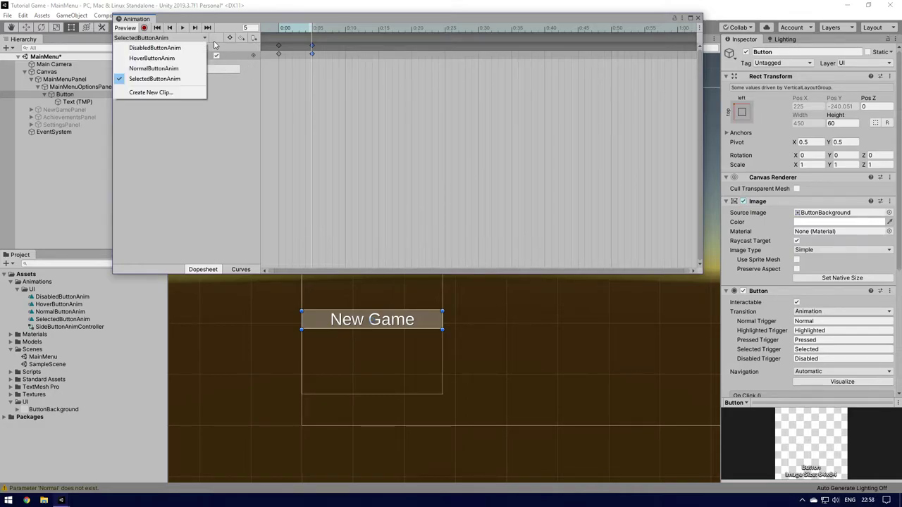
pyautogui.click(227, 79)
pyautogui.click(227, 70)
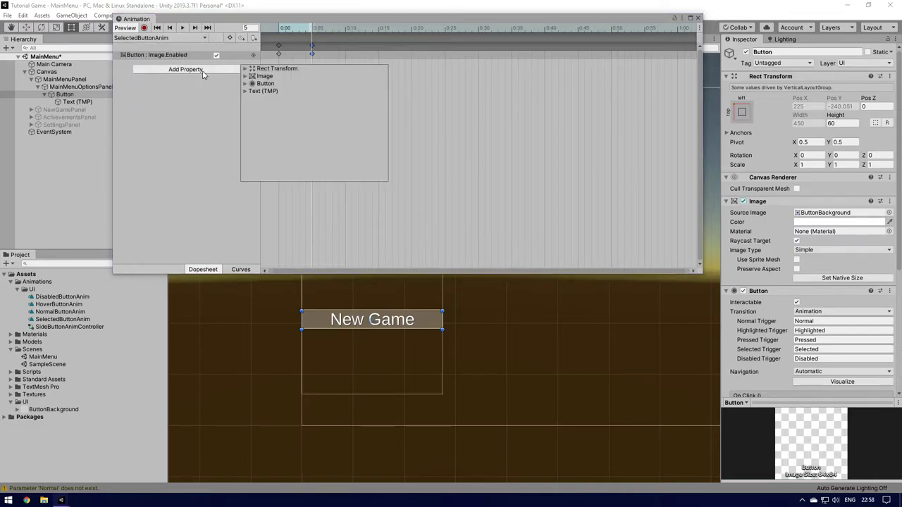
pyautogui.click(248, 93)
pyautogui.click(188, 107)
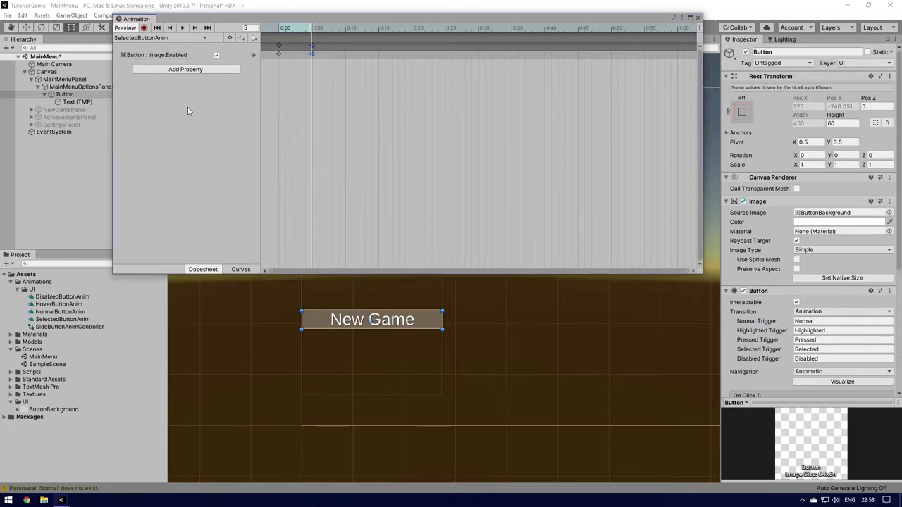
# Step: Record the label's Rect Transform Left as 30, then return to the Button
pyautogui.click(144, 27)
pyautogui.click(78, 102)
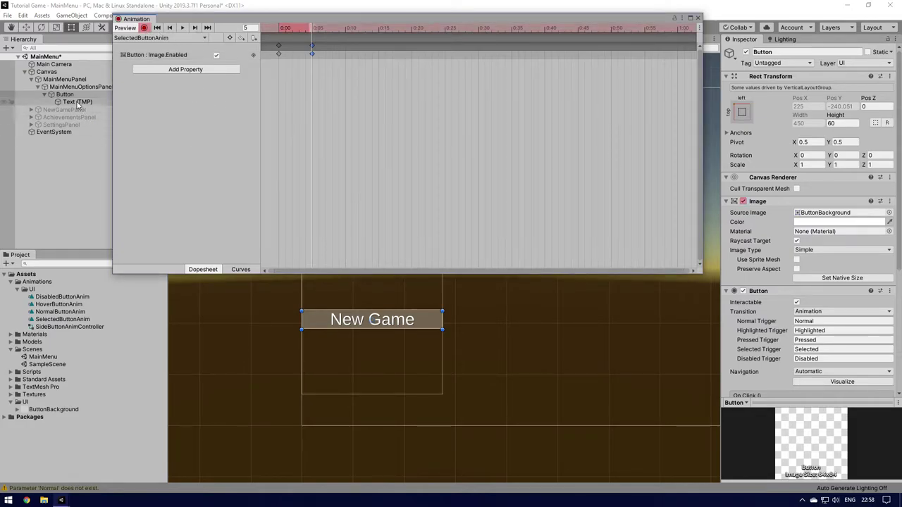
pyautogui.click(798, 98)
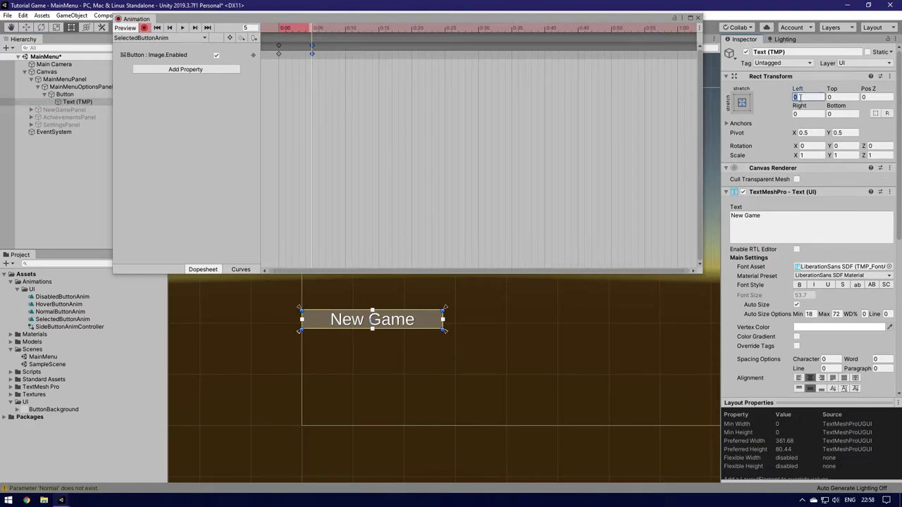
pyautogui.write('30')
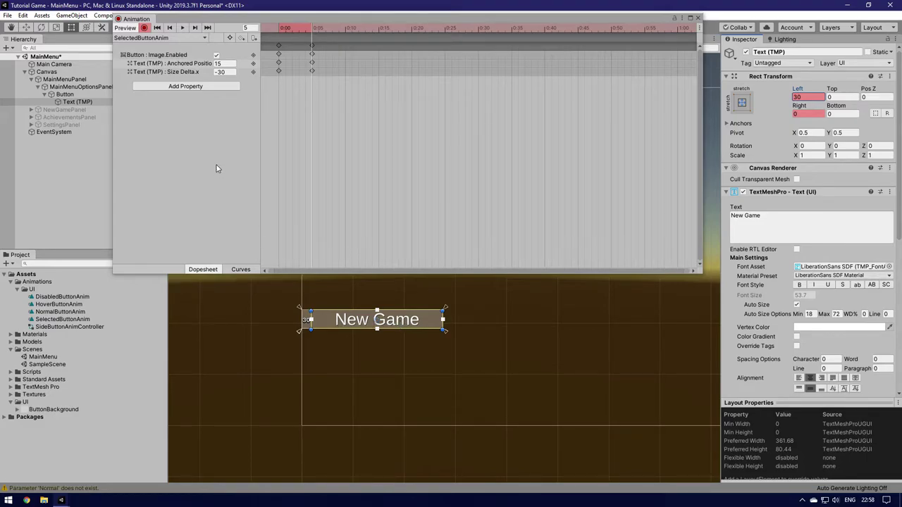
pyautogui.click(370, 320)
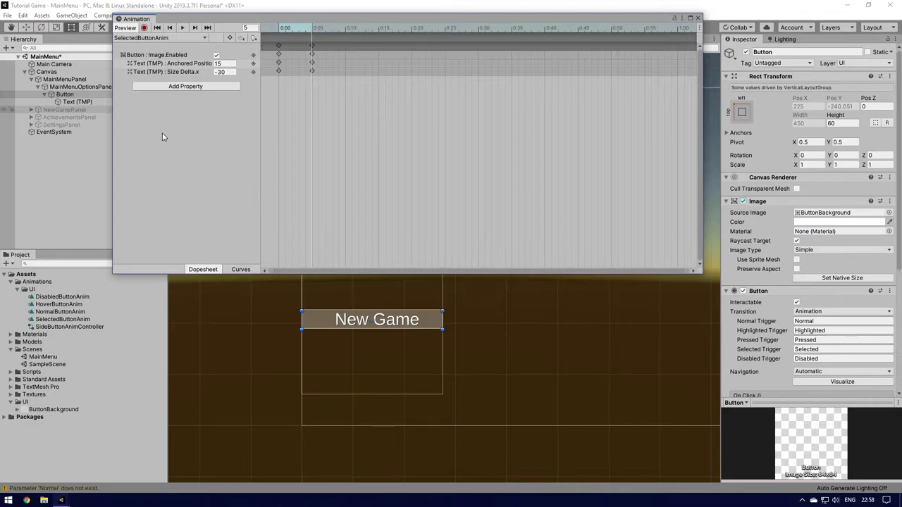
pyautogui.click(150, 39)
# Step: Create an empty PressedButtonAnim clip, then close the Animation window
pyautogui.click(157, 93)
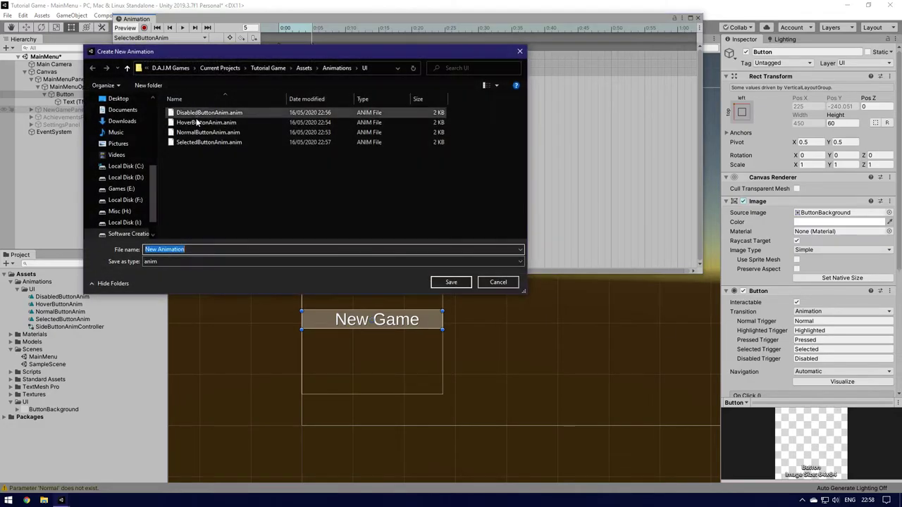
pyautogui.write('PressedButtonAnim')
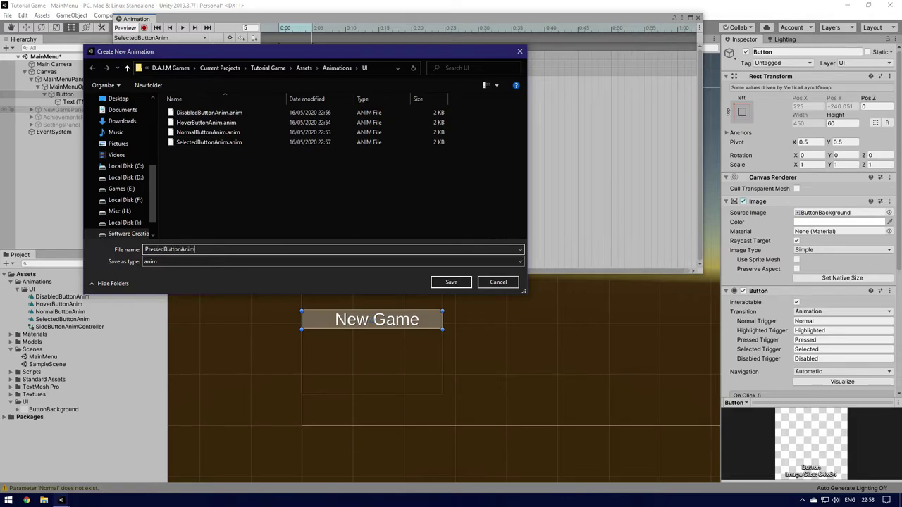
pyautogui.press('Return')
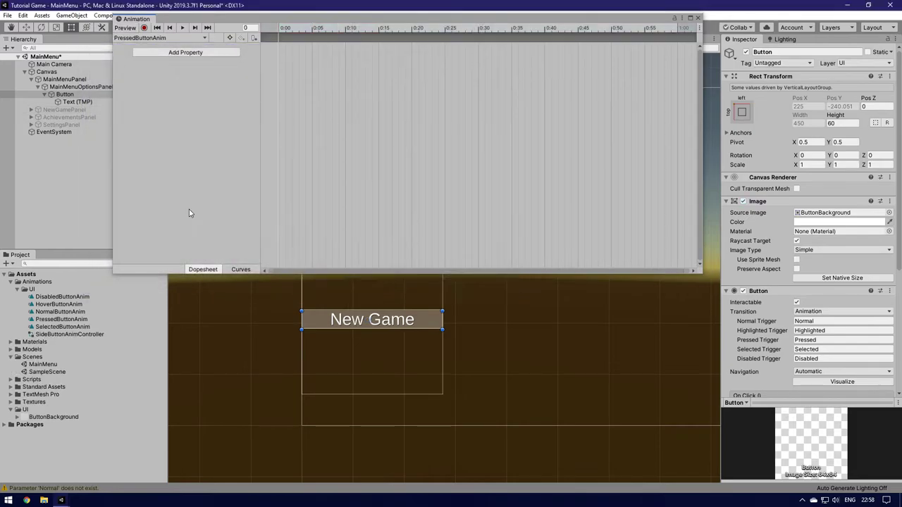
pyautogui.click(183, 55)
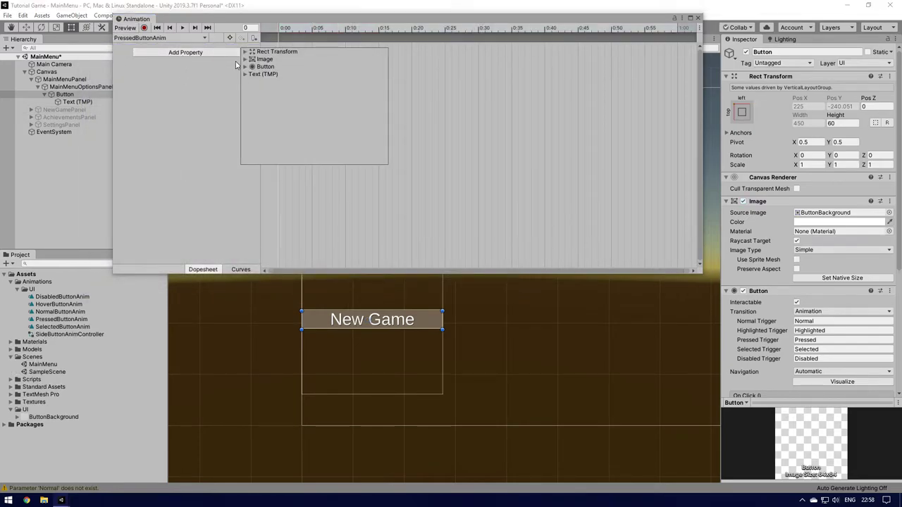
pyautogui.press('Escape')
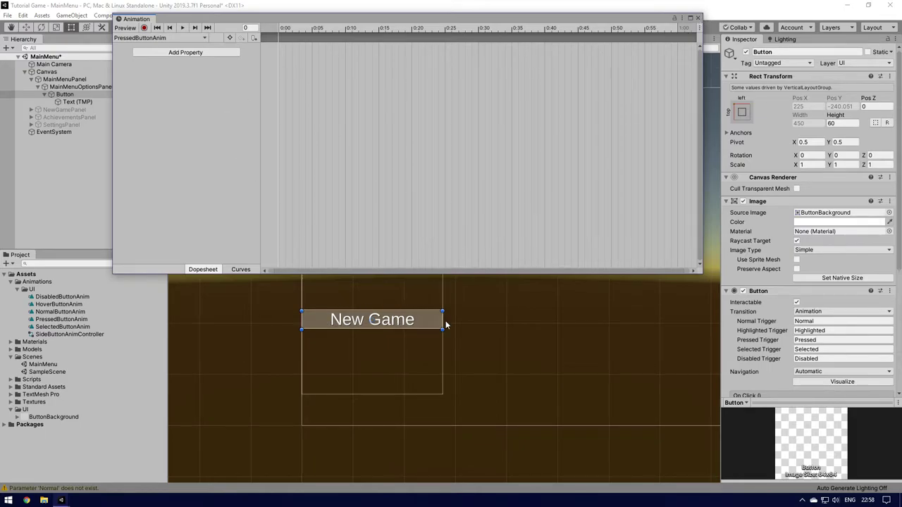
pyautogui.click(698, 18)
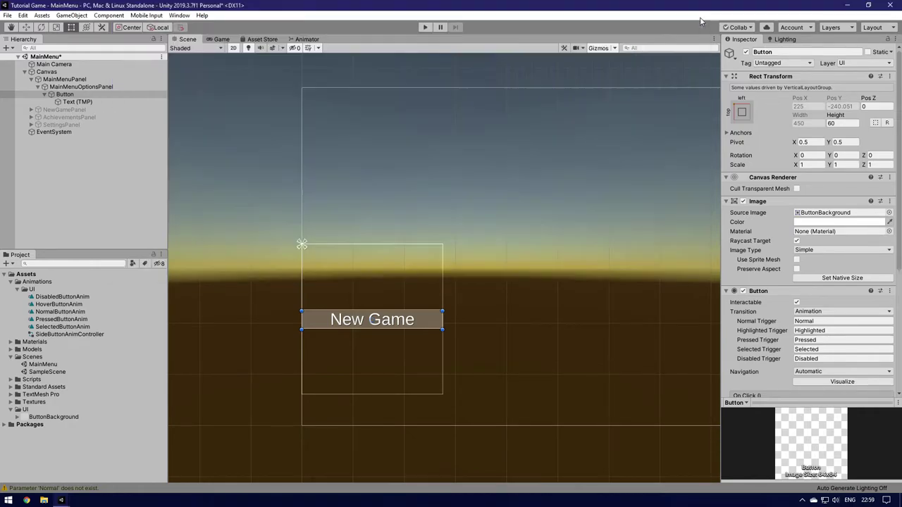
# Step: Open SideButtonAnimController and place Any State above NormalButtonAnim beside Entry
pyautogui.doubleClick(53, 335)
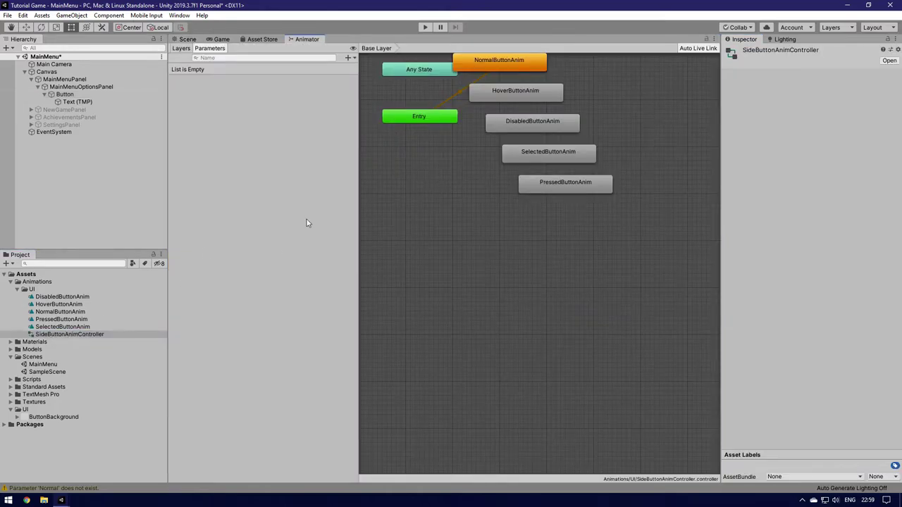
pyautogui.moveTo(470, 157); pyautogui.dragTo(506, 279, button='middle')
pyautogui.moveTo(451, 193); pyautogui.dragTo(518, 99)
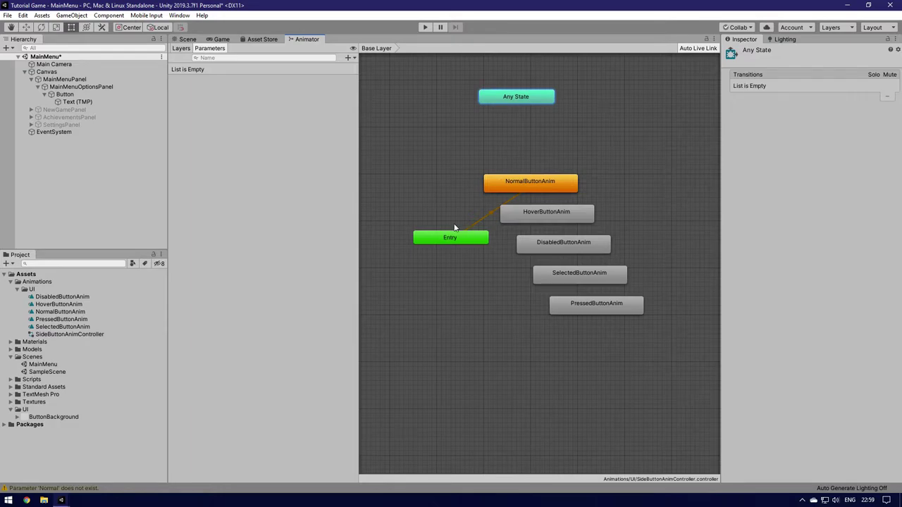
pyautogui.moveTo(542, 182); pyautogui.dragTo(470, 195)
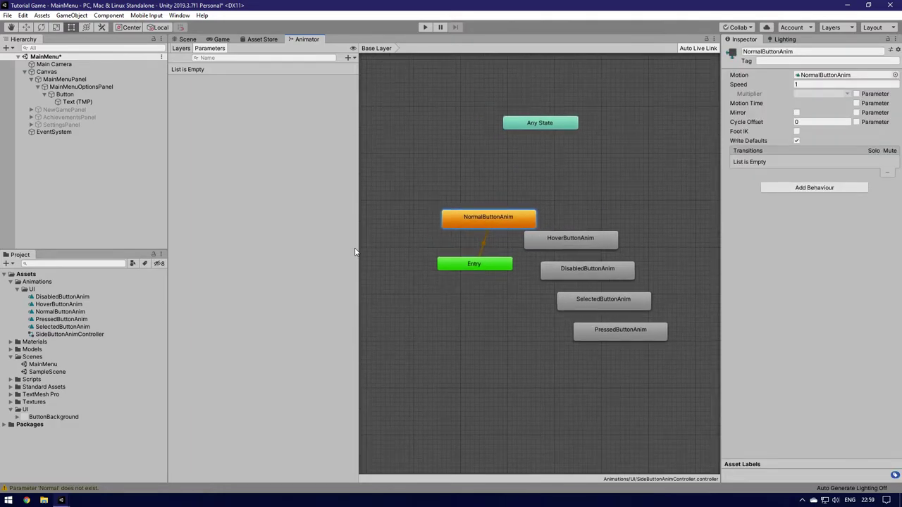
pyautogui.moveTo(358, 248); pyautogui.dragTo(305, 248)
pyautogui.moveTo(451, 216); pyautogui.dragTo(441, 215)
pyautogui.moveTo(480, 124); pyautogui.dragTo(416, 175)
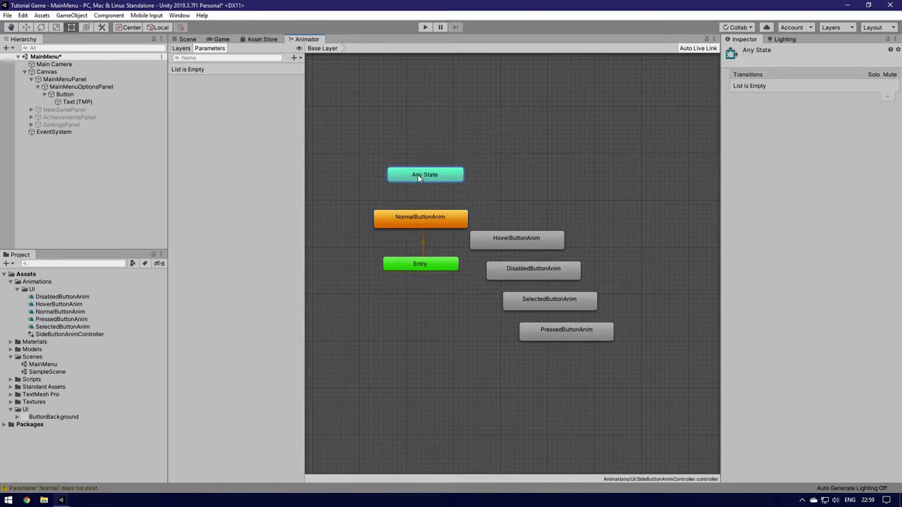
# Step: Arrange the Pressed, Hover, Disabled and Selected states around the graph
pyautogui.moveTo(624, 365); pyautogui.dragTo(477, 118)
pyautogui.moveTo(579, 274); pyautogui.dragTo(615, 183)
pyautogui.moveTo(595, 303); pyautogui.dragTo(356, 194)
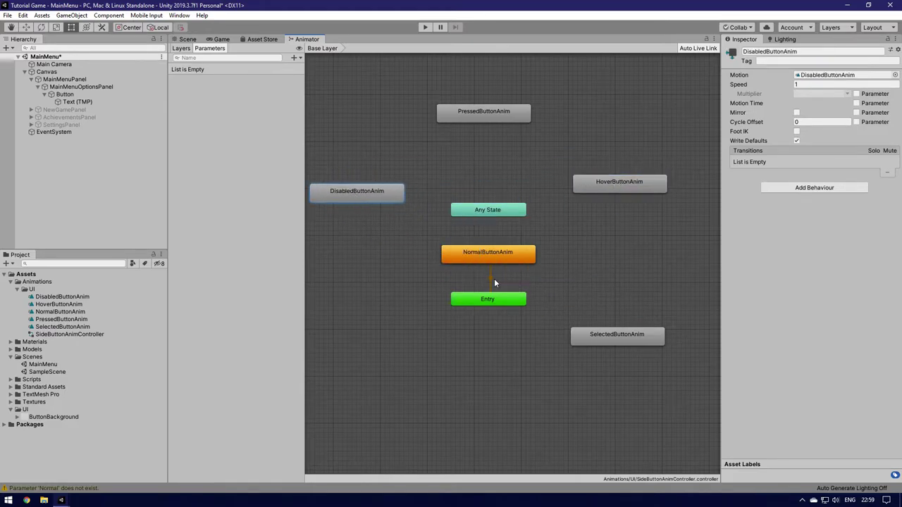
pyautogui.moveTo(612, 337); pyautogui.dragTo(365, 137)
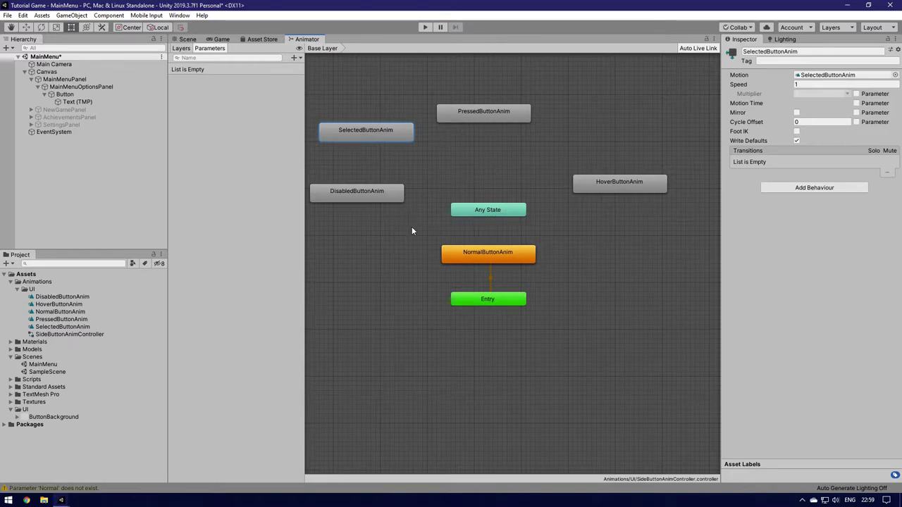
pyautogui.click(297, 58)
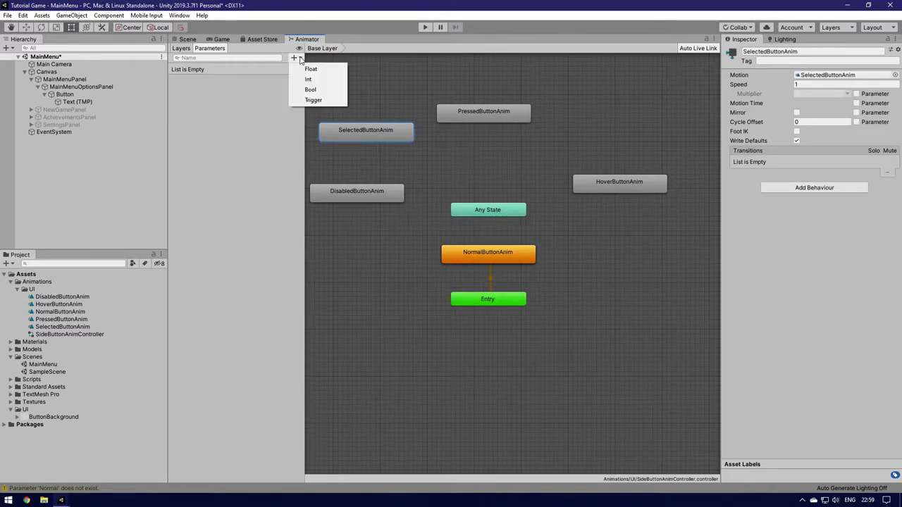
# Step: Add the Normal and Pressed trigger parameters, then check the Button's transition trigger names
pyautogui.click(313, 100)
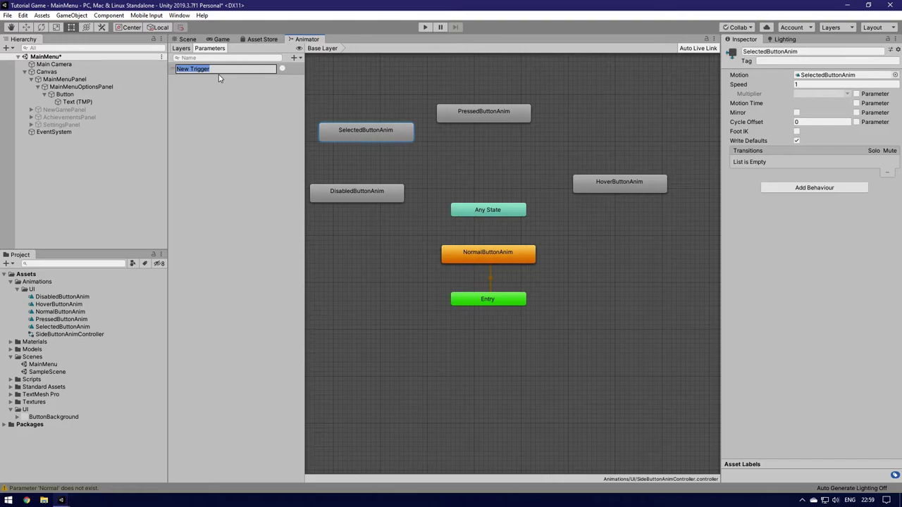
pyautogui.write('Normal')
pyautogui.press('Return')
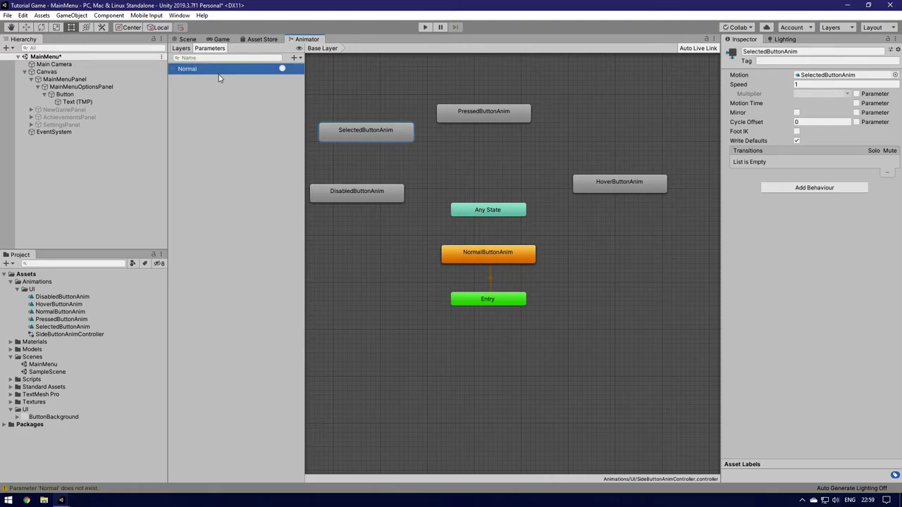
pyautogui.click(300, 59)
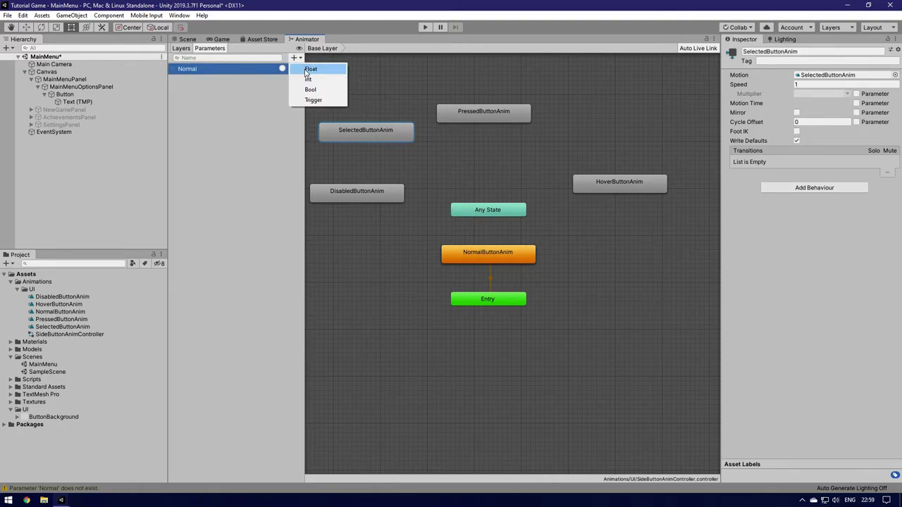
pyautogui.click(313, 97)
pyautogui.write('Pressed')
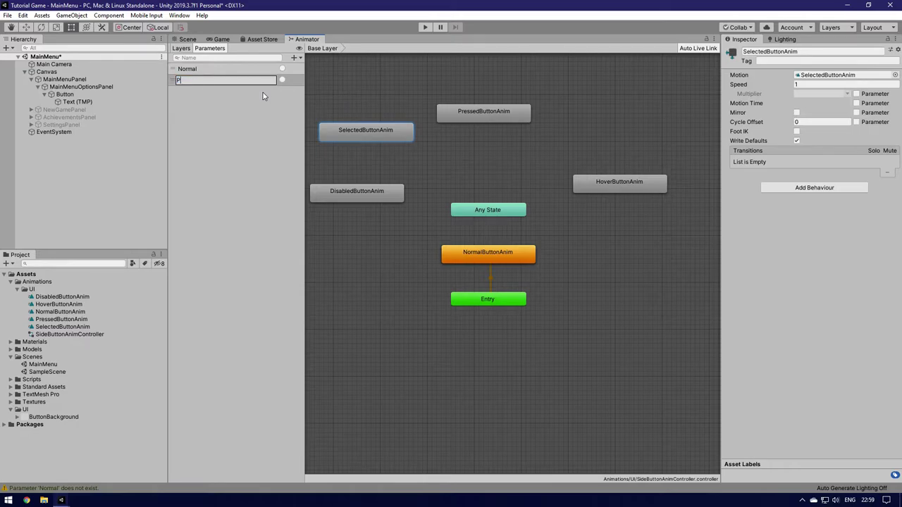
pyautogui.press('Return')
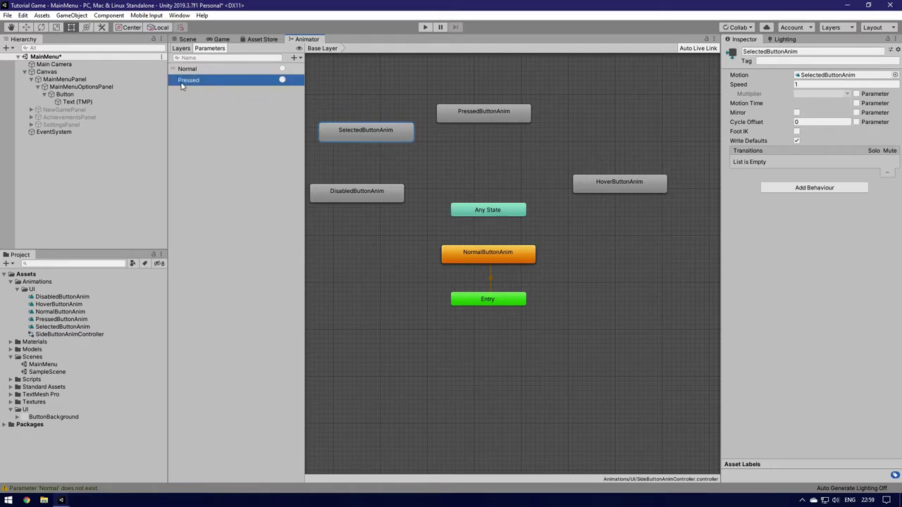
pyautogui.click(127, 95)
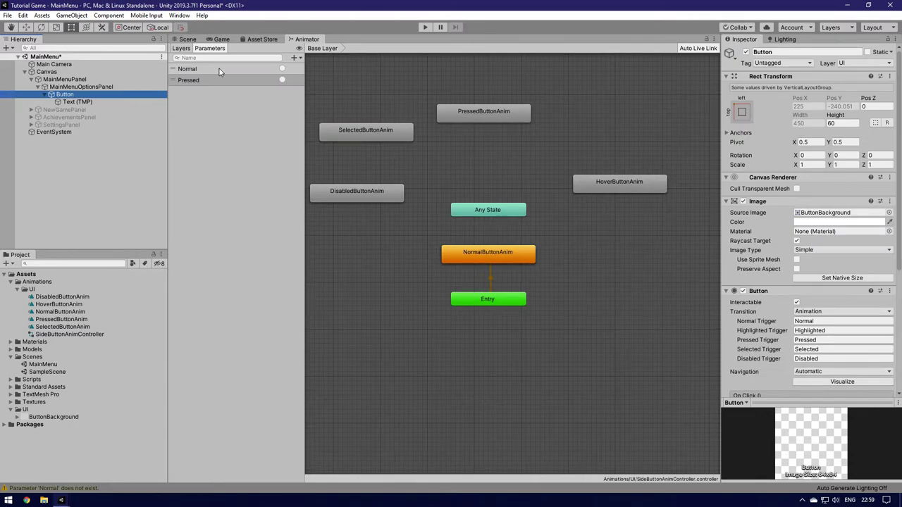
# Step: Add the Highlighted, Disabled and Selected trigger parameters to the controller
pyautogui.click(295, 58)
pyautogui.click(307, 101)
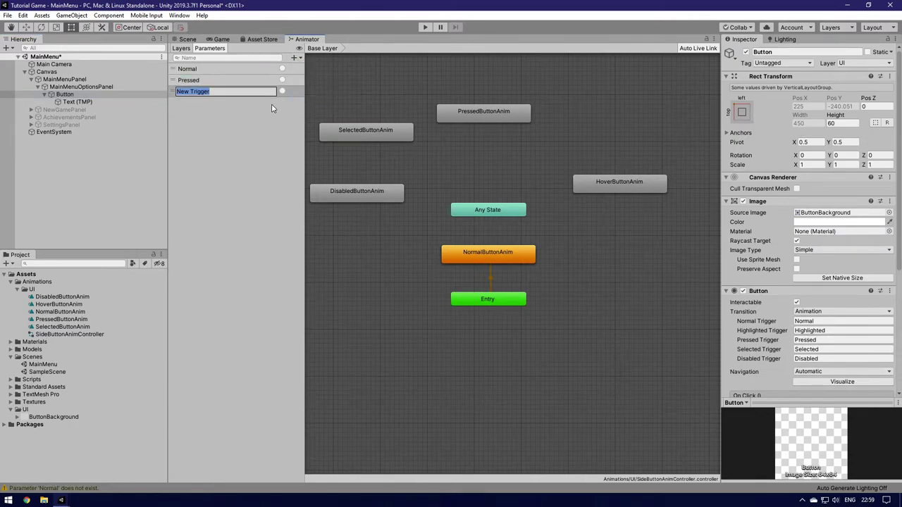
pyautogui.write('Highlighted')
pyautogui.press('Return')
pyautogui.click(294, 58)
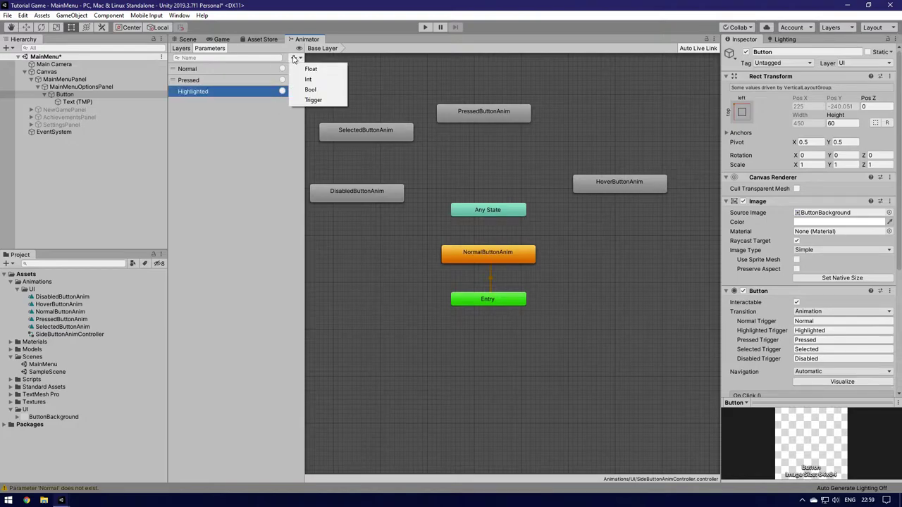
pyautogui.click(314, 100)
pyautogui.write('Dis')
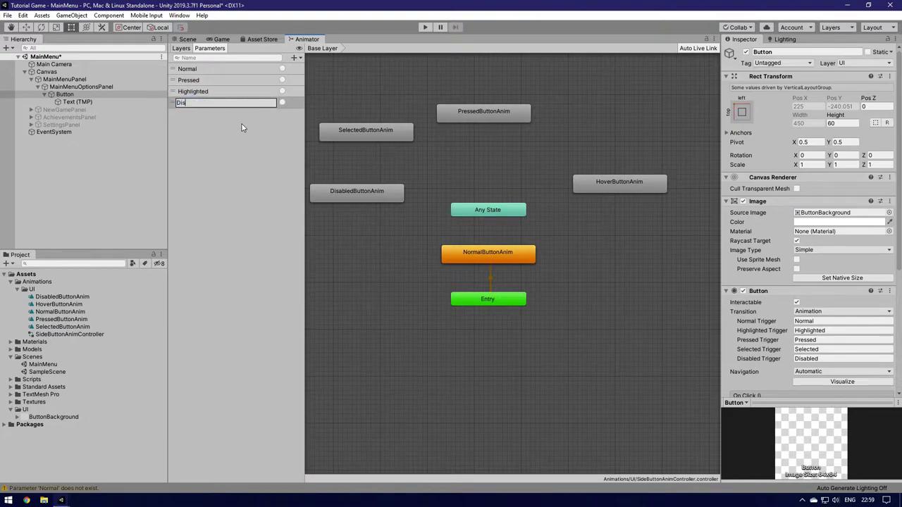
pyautogui.write('abled')
pyautogui.press('Return')
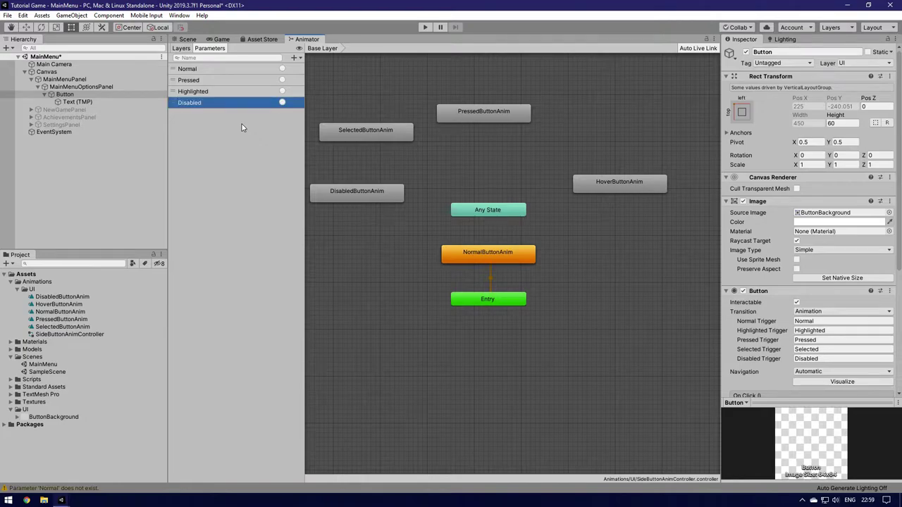
pyautogui.click(294, 58)
pyautogui.click(313, 100)
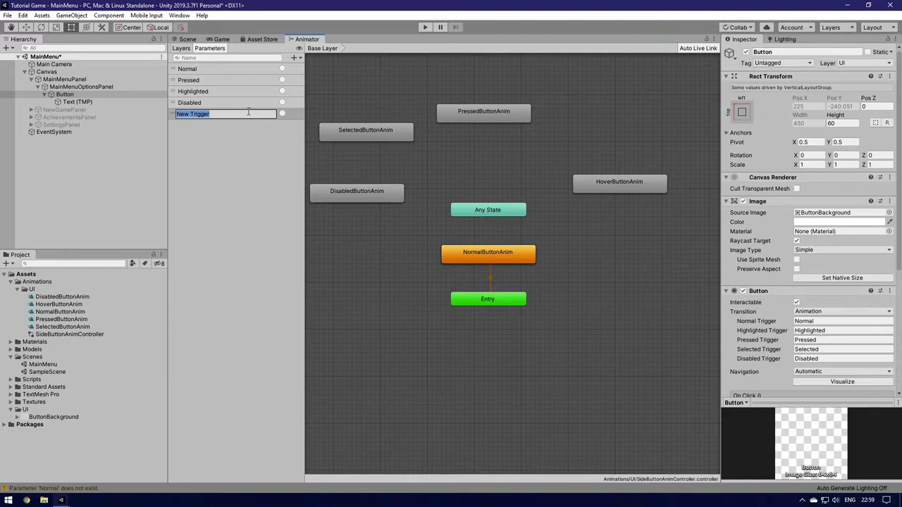
pyautogui.write('Selected')
pyautogui.press('Return')
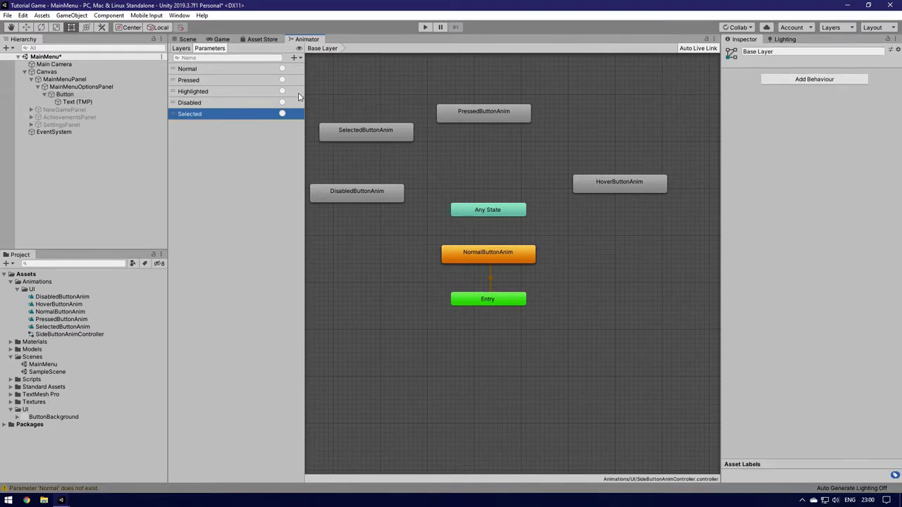
pyautogui.click(489, 250)
# Step: Try linking NormalButtonAnim with Any State and nudge the Any State node into place
pyautogui.click(490, 278)
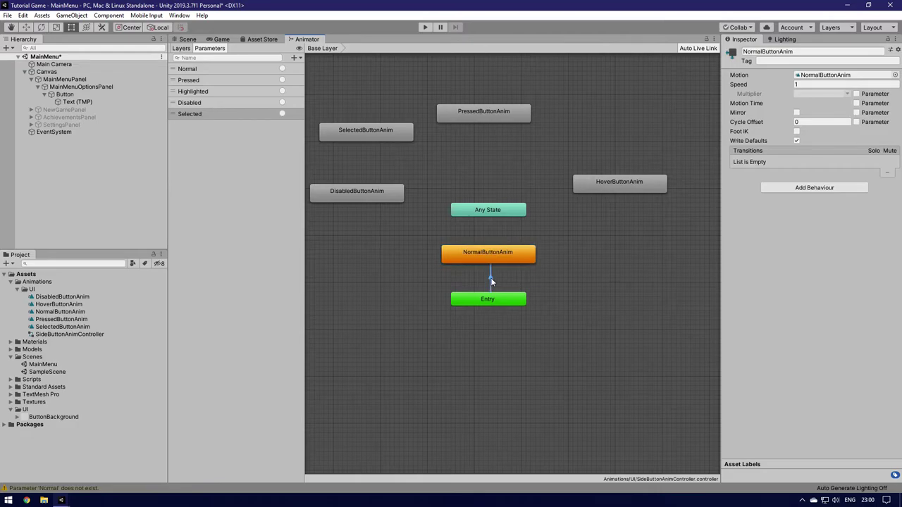
pyautogui.click(492, 255)
pyautogui.rightClick(491, 254)
pyautogui.click(494, 312)
pyautogui.click(487, 209)
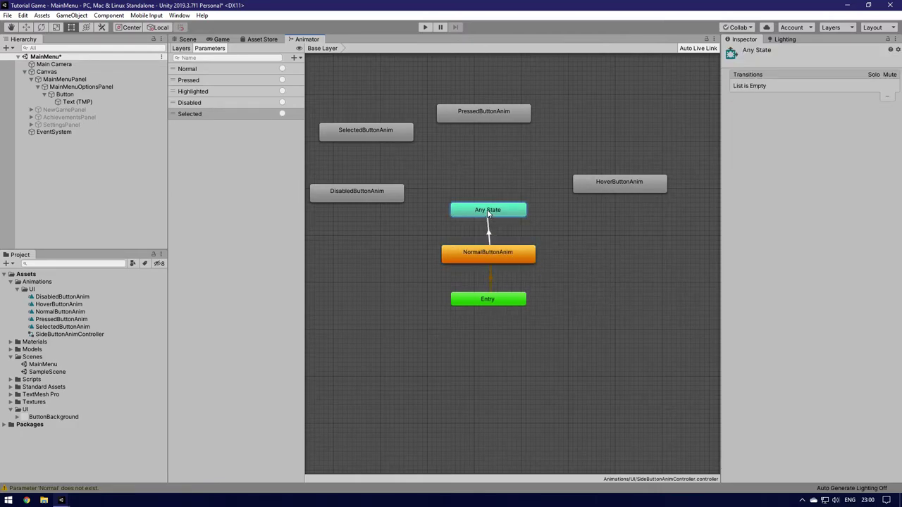
pyautogui.rightClick(487, 220)
pyautogui.click(486, 213)
pyautogui.rightClick(486, 211)
pyautogui.click(488, 215)
pyautogui.moveTo(489, 214); pyautogui.dragTo(489, 205)
# Step: Create a transition from Any State to NormalButtonAnim
pyautogui.rightClick(493, 248)
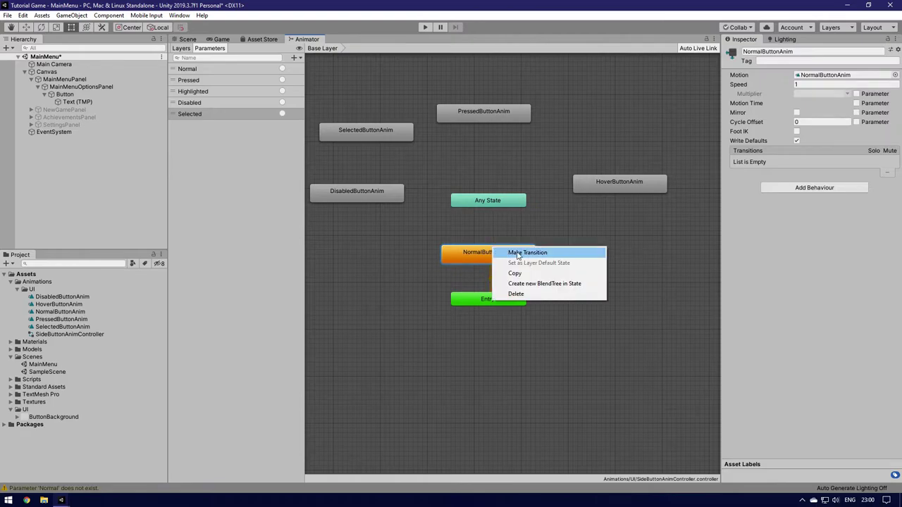
pyautogui.click(522, 252)
pyautogui.click(489, 203)
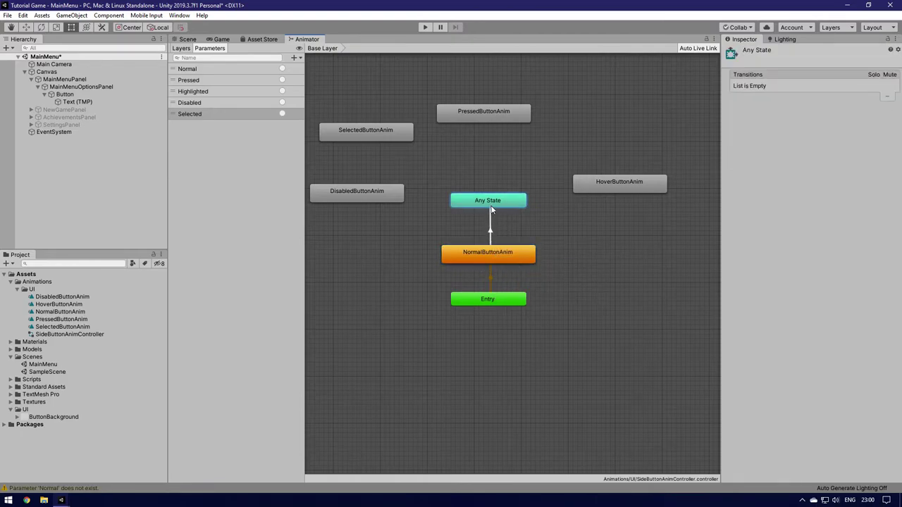
pyautogui.rightClick(450, 219)
pyautogui.click(488, 204)
pyautogui.rightClick(487, 203)
pyautogui.click(478, 201)
pyautogui.click(561, 220)
pyautogui.rightClick(482, 204)
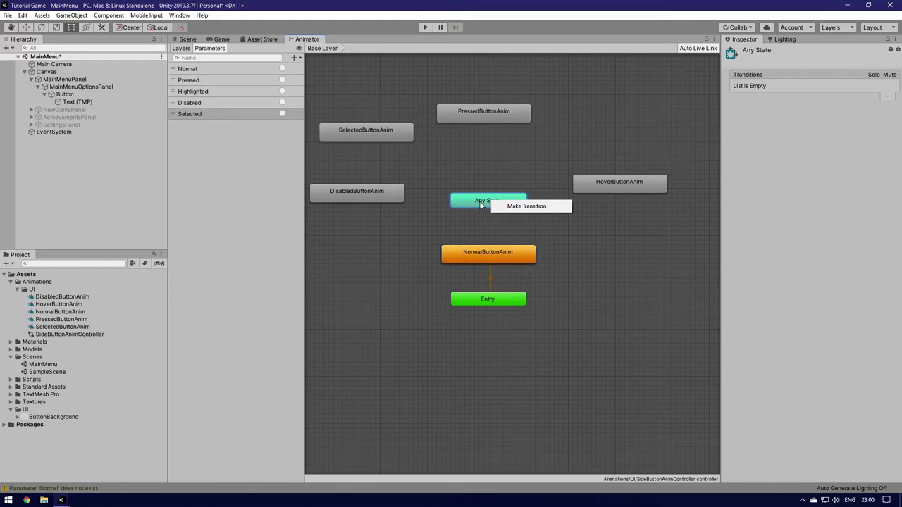
pyautogui.click(515, 206)
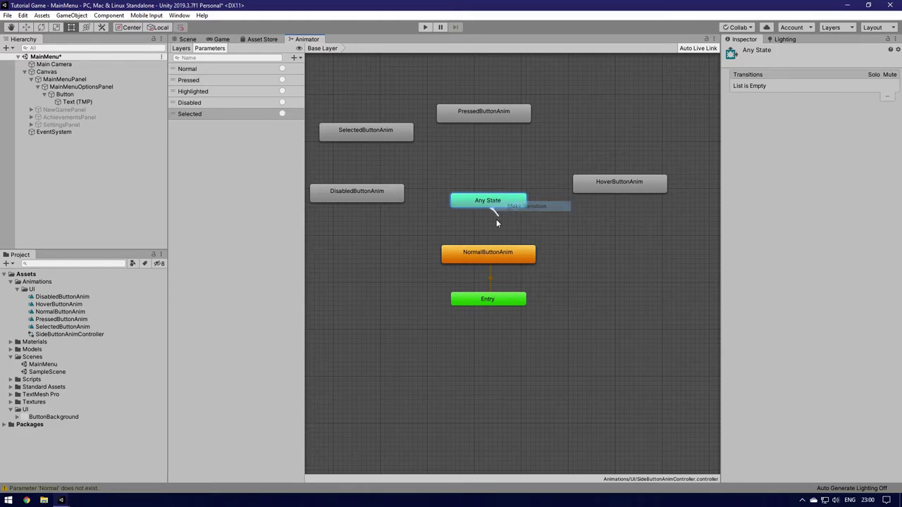
pyautogui.click(489, 253)
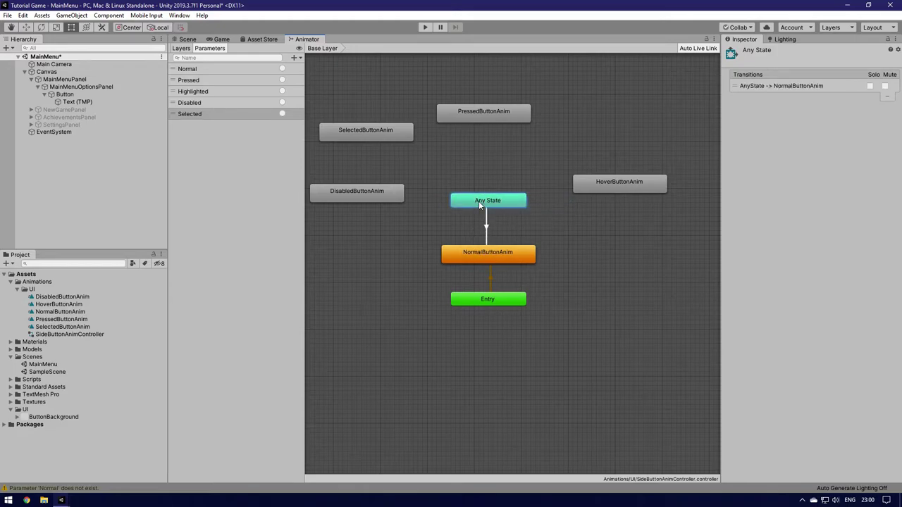
# Step: Add Any State transitions to DisabledButtonAnim and SelectedButtonAnim
pyautogui.rightClick(480, 202)
pyautogui.click(514, 204)
pyautogui.click(376, 196)
pyautogui.rightClick(482, 201)
pyautogui.click(515, 203)
pyautogui.click(377, 135)
# Step: Add Any State transitions to PressedButtonAnim and HoverButtonAnim, tidying the DisabledButtonAnim node
pyautogui.rightClick(492, 204)
pyautogui.click(514, 208)
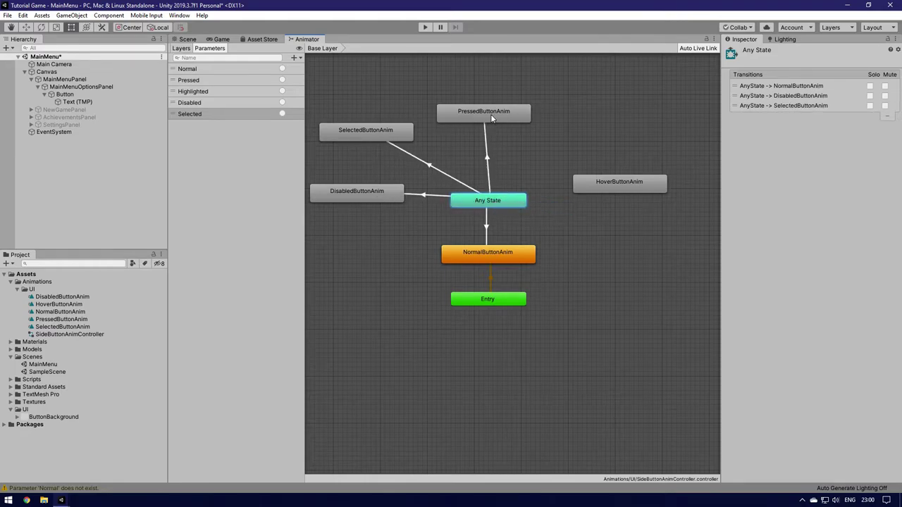
pyautogui.rightClick(490, 114)
pyautogui.click(489, 201)
pyautogui.rightClick(489, 201)
pyautogui.click(480, 201)
pyautogui.rightClick(497, 204)
pyautogui.click(497, 207)
pyautogui.click(484, 113)
pyautogui.rightClick(502, 201)
pyautogui.click(518, 204)
pyautogui.click(615, 185)
pyautogui.moveTo(368, 193); pyautogui.dragTo(367, 198)
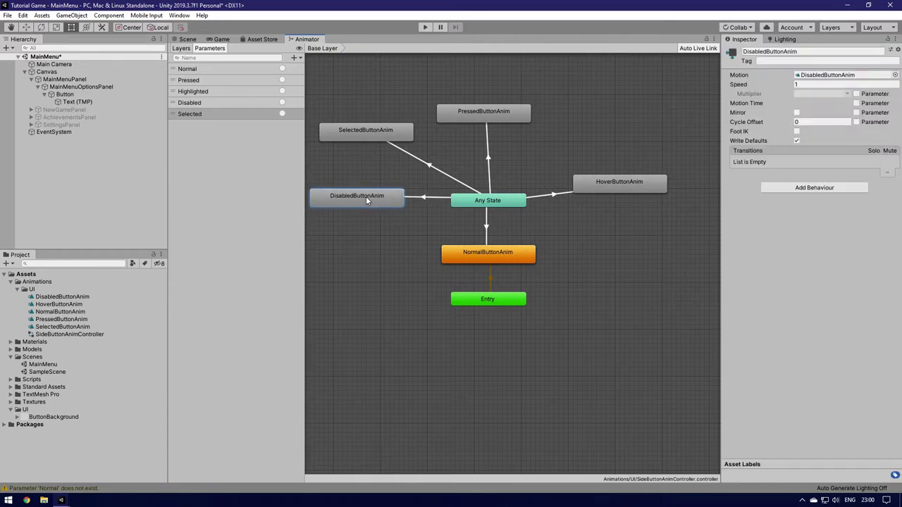
pyautogui.click(422, 200)
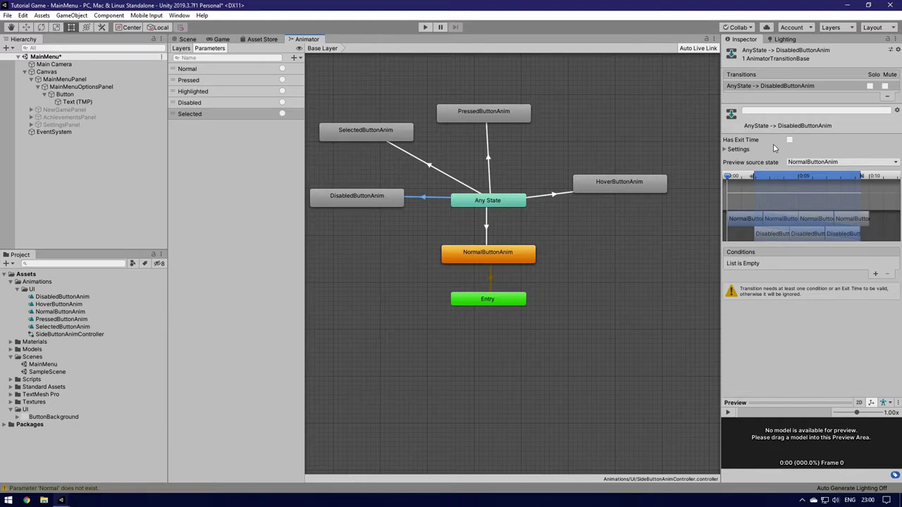
# Step: Turn off Fixed Duration and set duration 0 on the Any State→Disabled and →Selected transitions
pyautogui.click(726, 150)
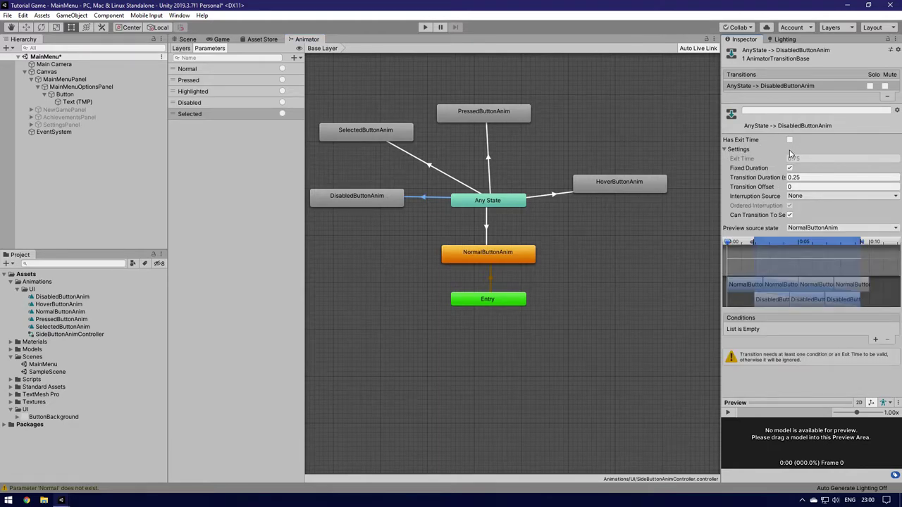
pyautogui.click(789, 167)
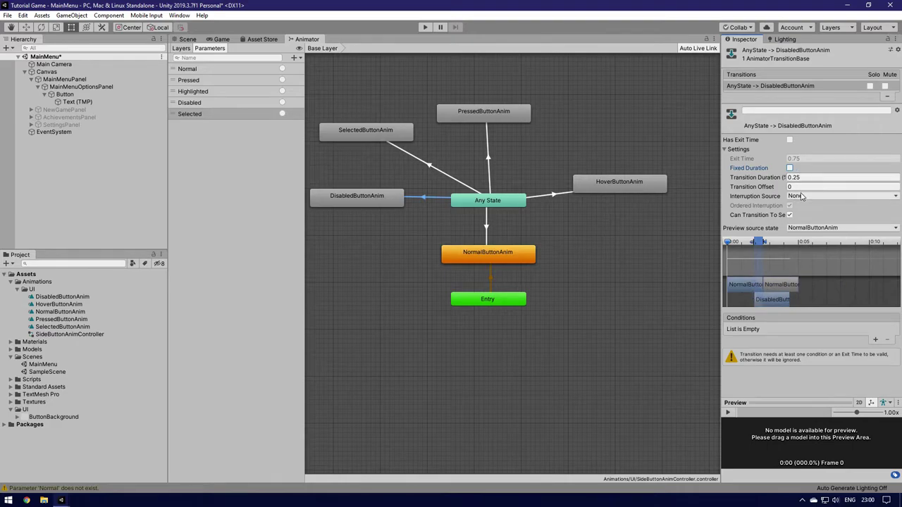
pyautogui.click(793, 178)
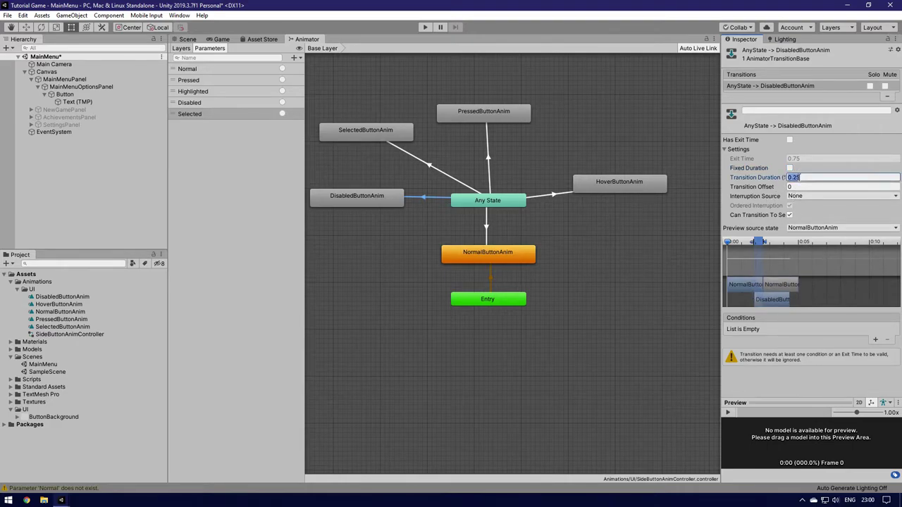
pyautogui.write('0')
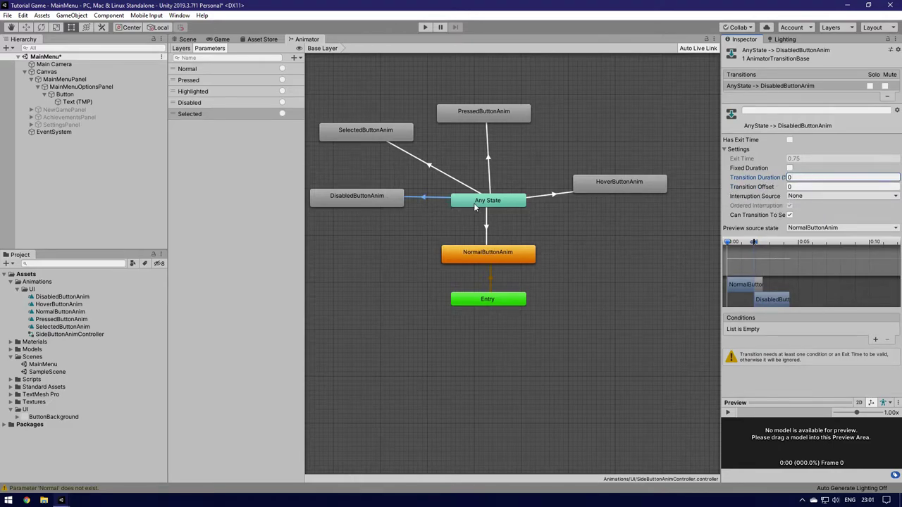
pyautogui.click(475, 204)
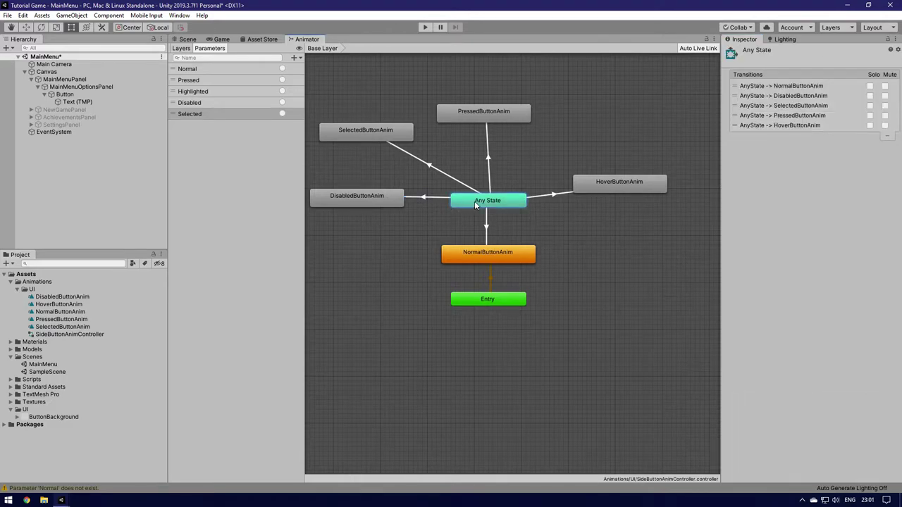
pyautogui.click(427, 170)
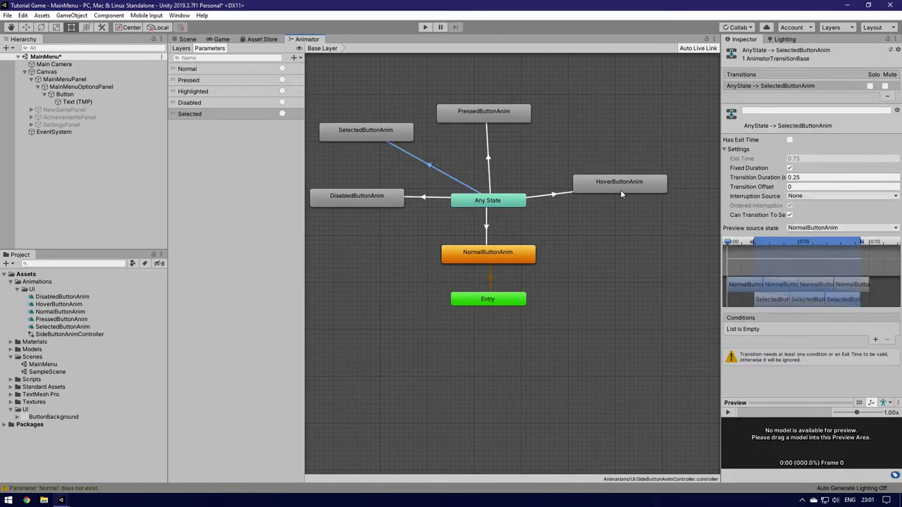
pyautogui.click(790, 167)
pyautogui.click(818, 177)
pyautogui.write('0')
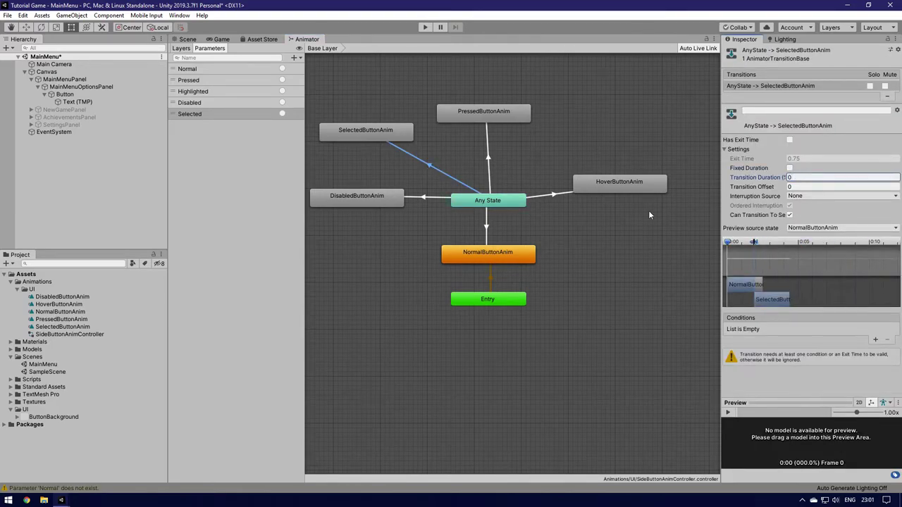
# Step: Set duration 0 and Fixed Duration off on the Any State→Pressed and →Hover transitions
pyautogui.click(488, 159)
pyautogui.click(818, 177)
pyautogui.write('0')
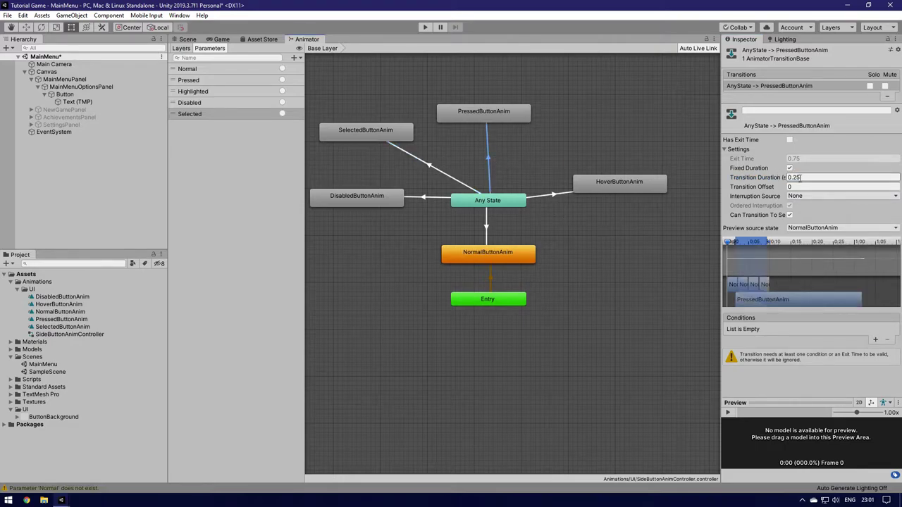
pyautogui.click(790, 169)
pyautogui.click(611, 191)
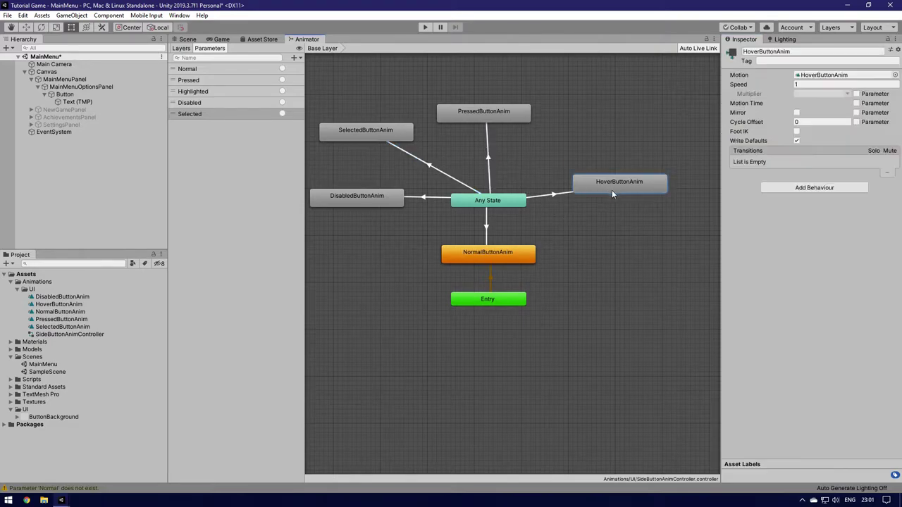
pyautogui.click(519, 202)
pyautogui.click(554, 197)
pyautogui.click(817, 177)
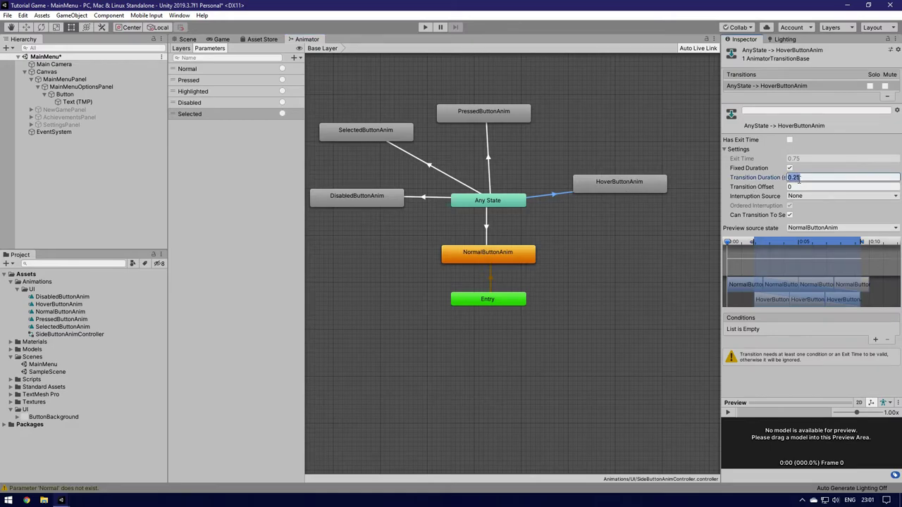
pyautogui.write('0')
pyautogui.click(790, 168)
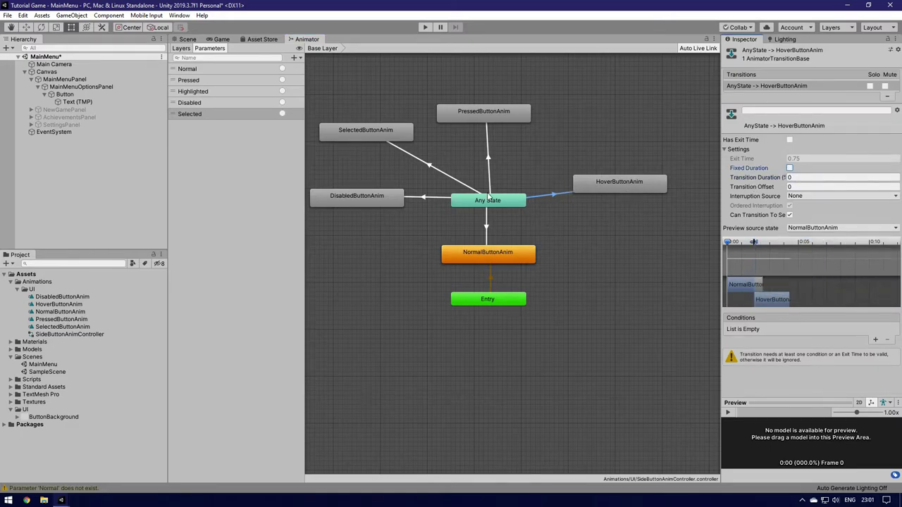
pyautogui.click(381, 200)
pyautogui.click(427, 198)
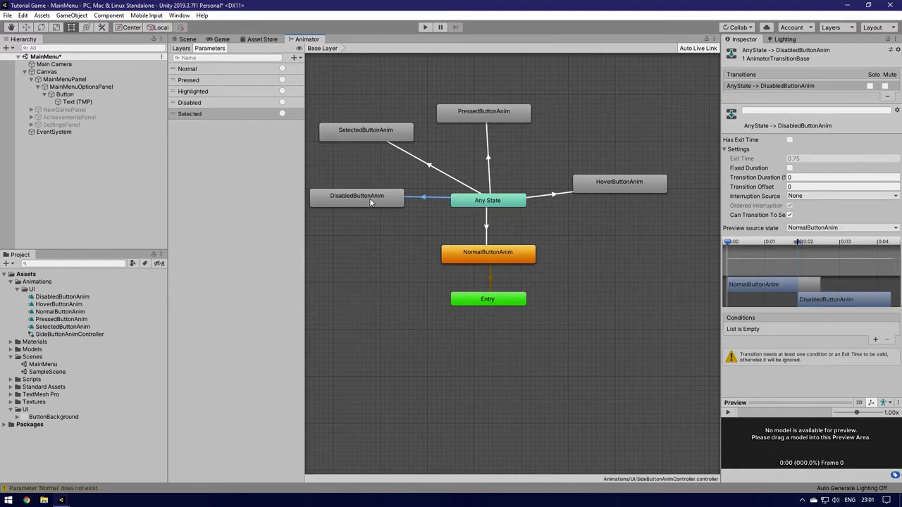
# Step: Give the Disabled and Selected transitions conditions using the Disabled and Selected triggers
pyautogui.click(876, 340)
pyautogui.click(772, 329)
pyautogui.scroll(-2, 766, 373)
pyautogui.click(761, 369)
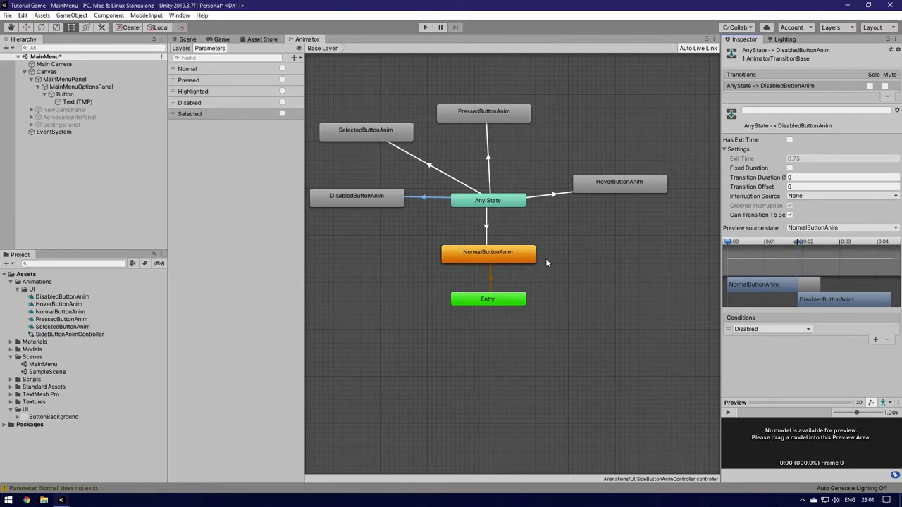
pyautogui.click(432, 169)
pyautogui.click(875, 341)
pyautogui.click(772, 329)
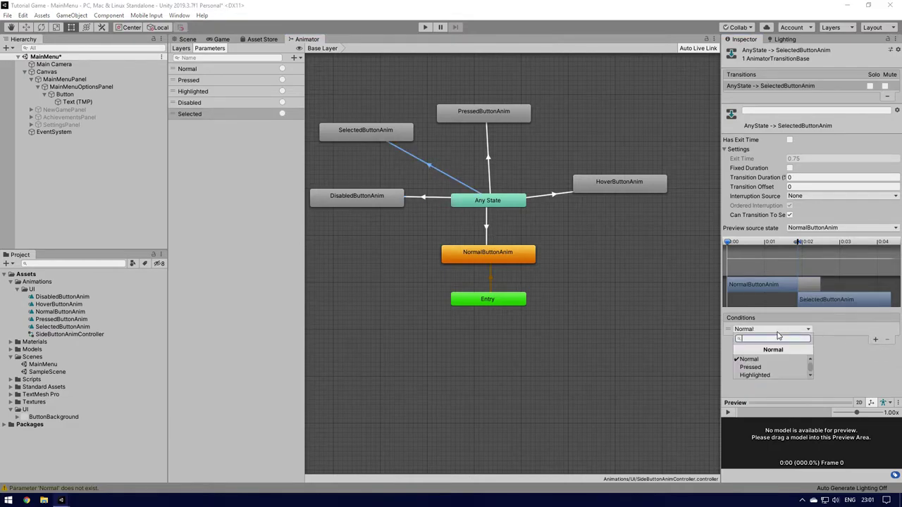
pyautogui.scroll(-2, 770, 366)
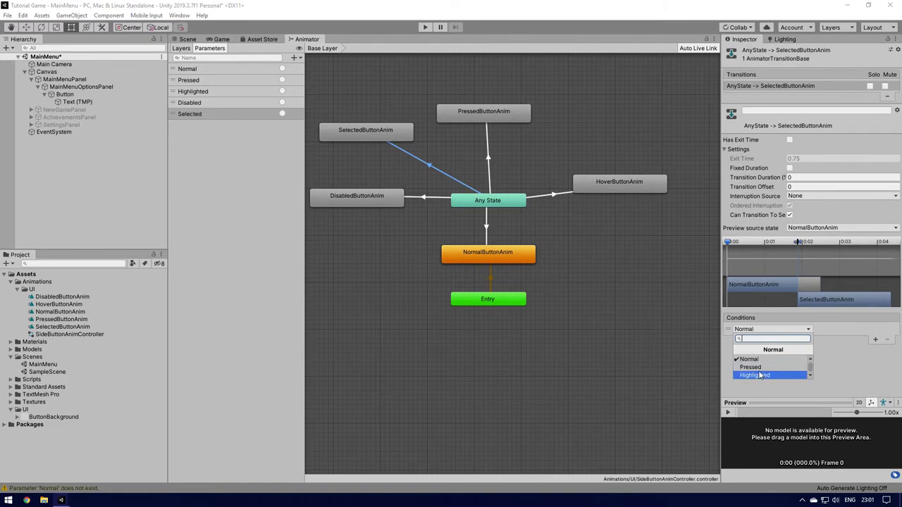
pyautogui.click(763, 375)
# Step: Give the Pressed and Hover transitions conditions using the Pressed and Highlighted triggers
pyautogui.click(490, 167)
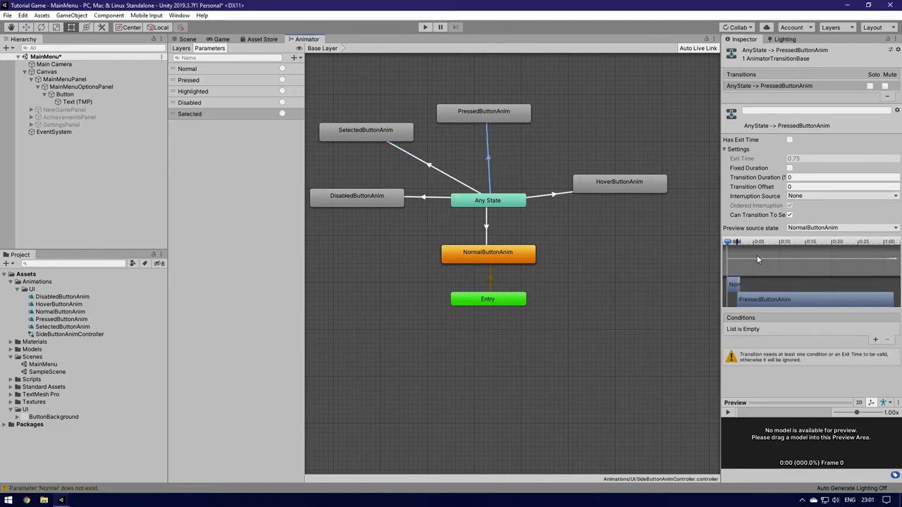
pyautogui.click(875, 340)
pyautogui.click(780, 333)
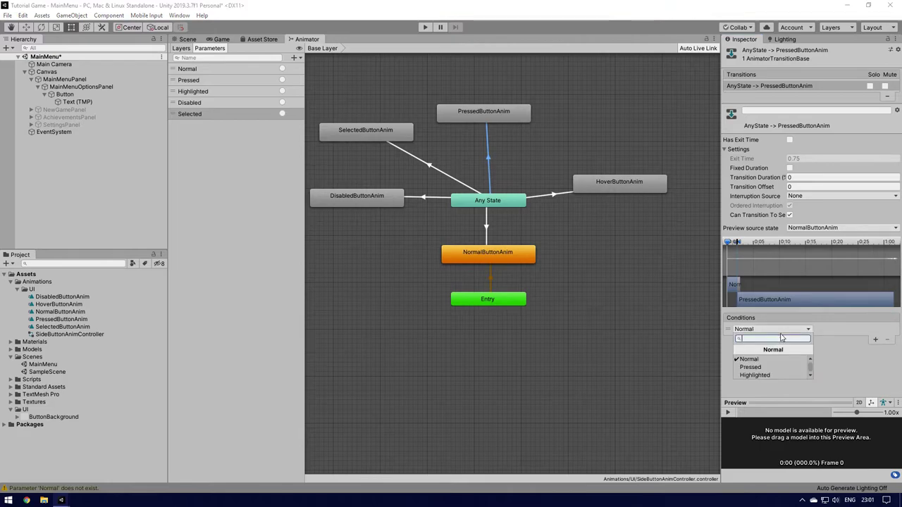
pyautogui.click(766, 367)
pyautogui.click(554, 199)
pyautogui.click(875, 340)
pyautogui.click(779, 331)
pyautogui.scroll(-2, 768, 365)
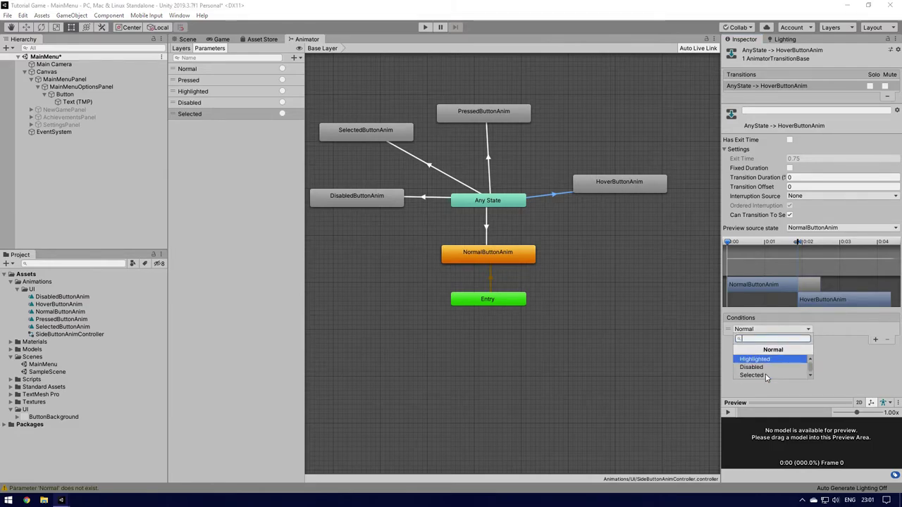
pyautogui.click(758, 362)
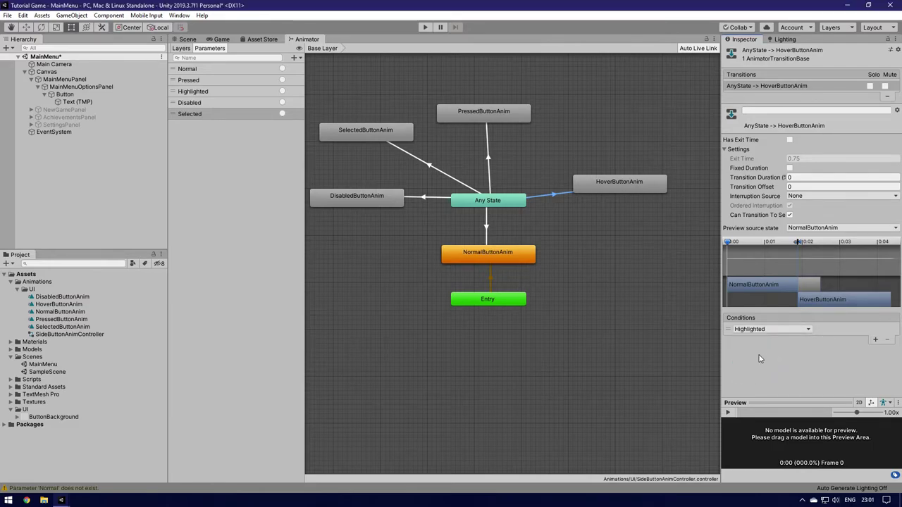
# Step: Delete the existing Any State to NormalButtonAnim transition
pyautogui.click(487, 227)
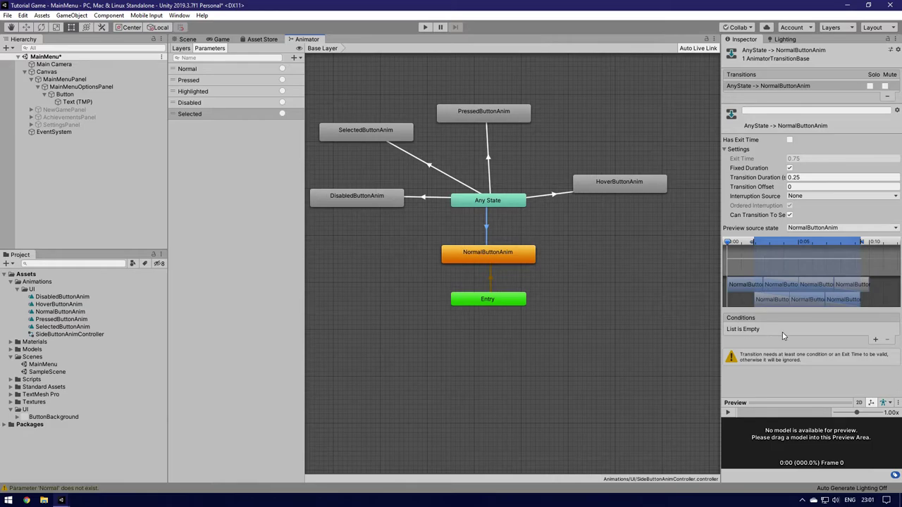
pyautogui.click(875, 340)
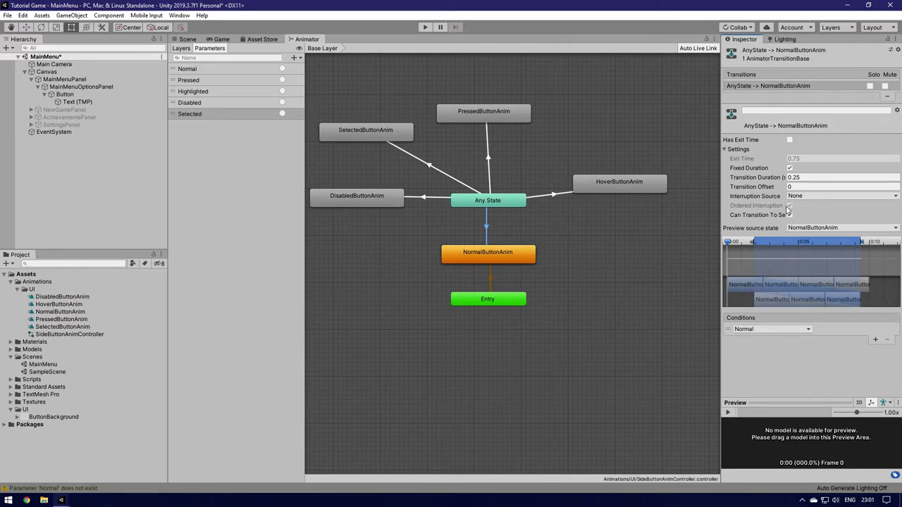
pyautogui.rightClick(485, 224)
pyautogui.click(469, 230)
pyautogui.click(507, 227)
pyautogui.click(486, 227)
pyautogui.press('Delete')
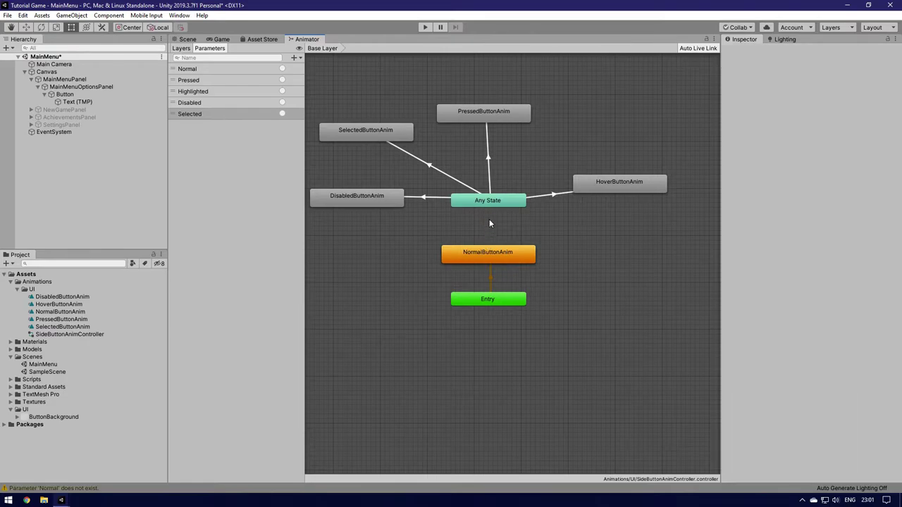
# Step: Redraw Any State→NormalButtonAnim with transition duration 0 and Fixed Duration unchecked
pyautogui.rightClick(488, 201)
pyautogui.click(520, 206)
pyautogui.click(487, 256)
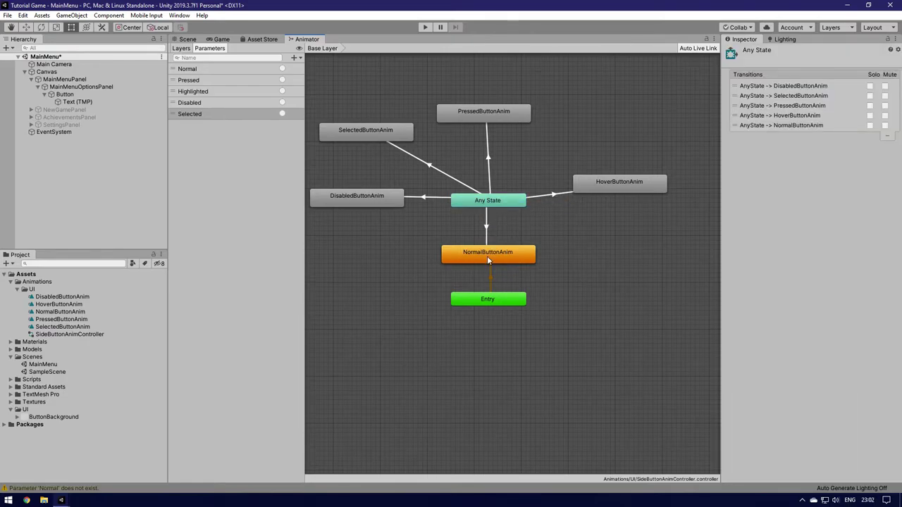
pyautogui.click(485, 229)
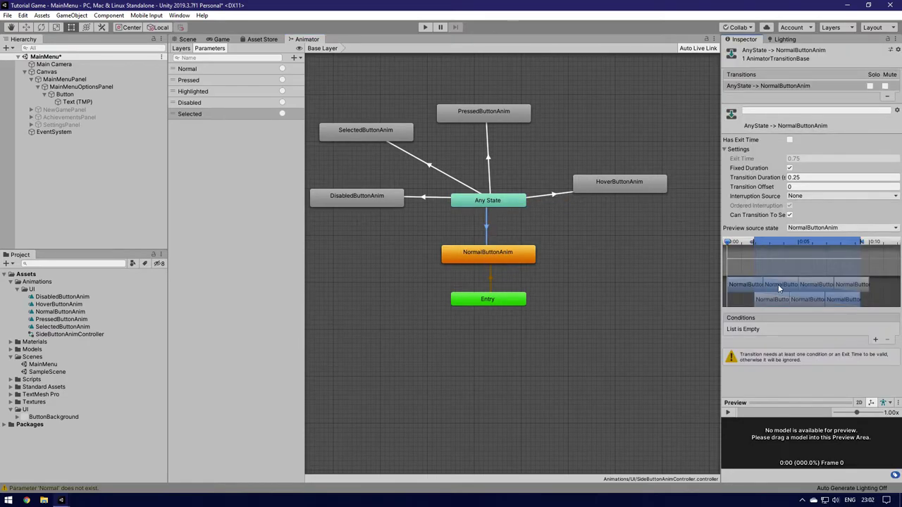
pyautogui.click(798, 176)
pyautogui.write('0')
pyautogui.click(790, 169)
pyautogui.click(799, 187)
pyautogui.click(766, 385)
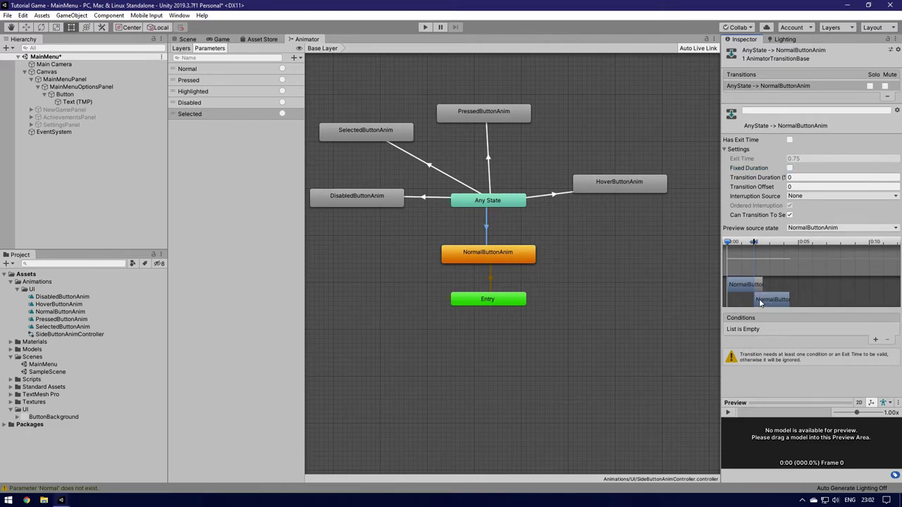
pyautogui.click(481, 258)
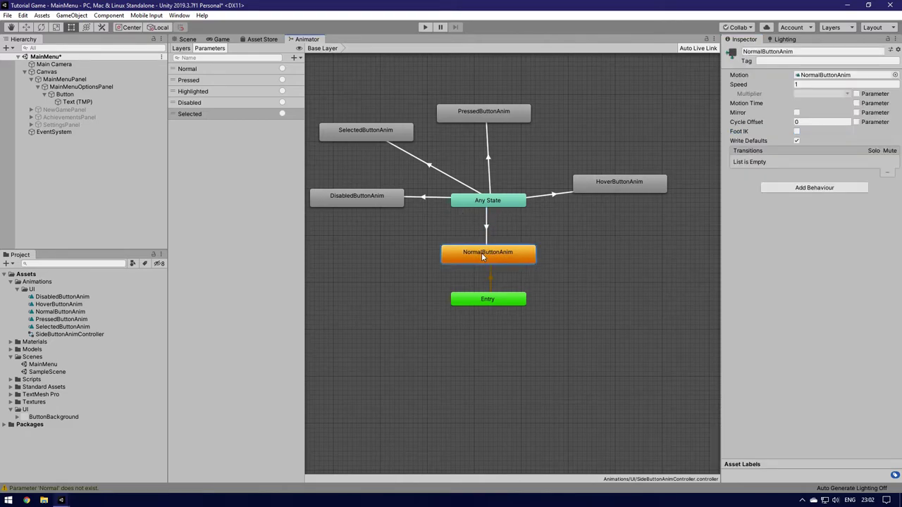
pyautogui.click(592, 272)
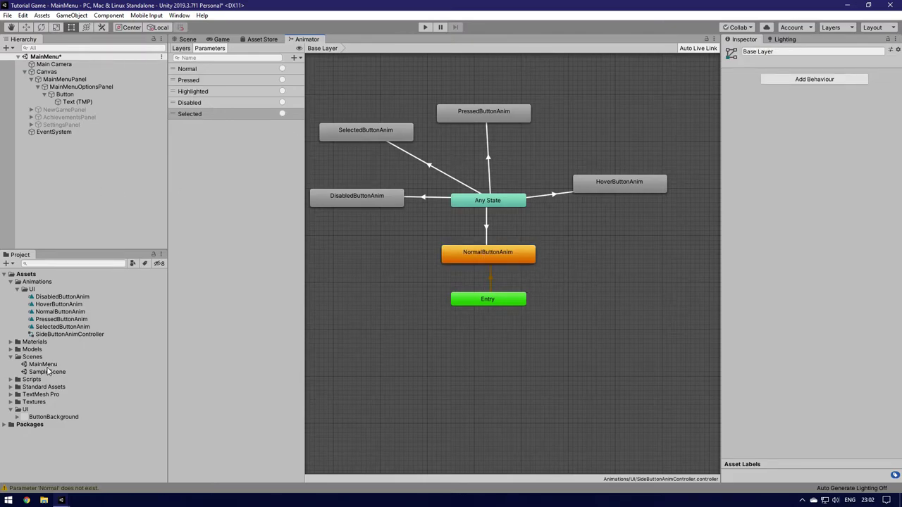
pyautogui.click(60, 297)
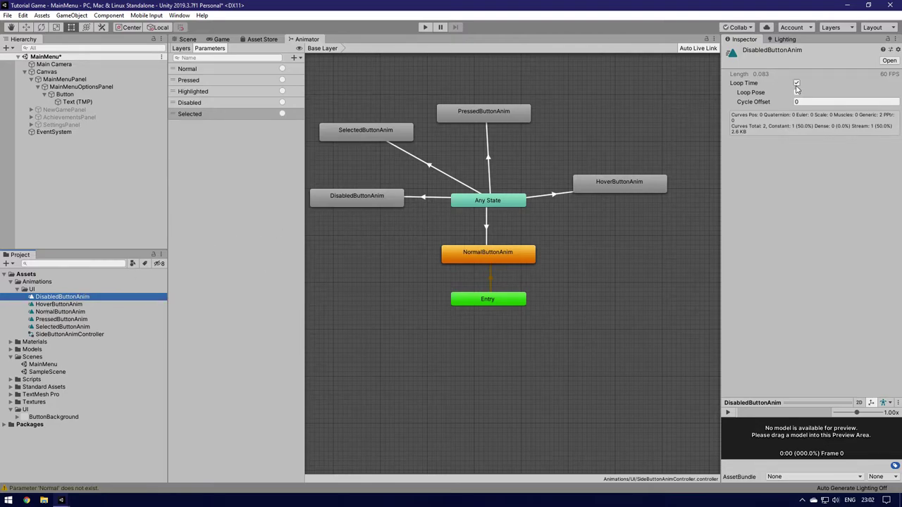
# Step: Review Loop Time on each button clip, disabling it for PressedButtonAnim and toggling SelectedButtonAnim
pyautogui.click(53, 304)
pyautogui.click(797, 83)
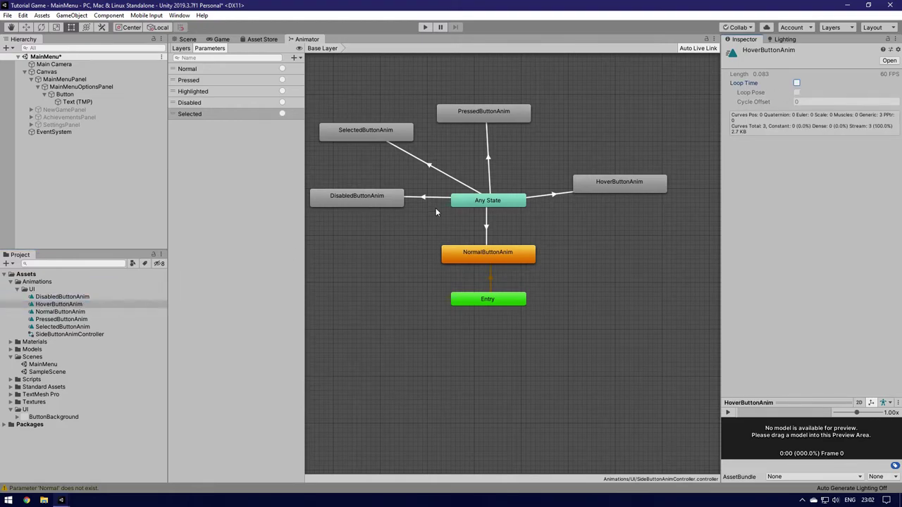
pyautogui.click(63, 312)
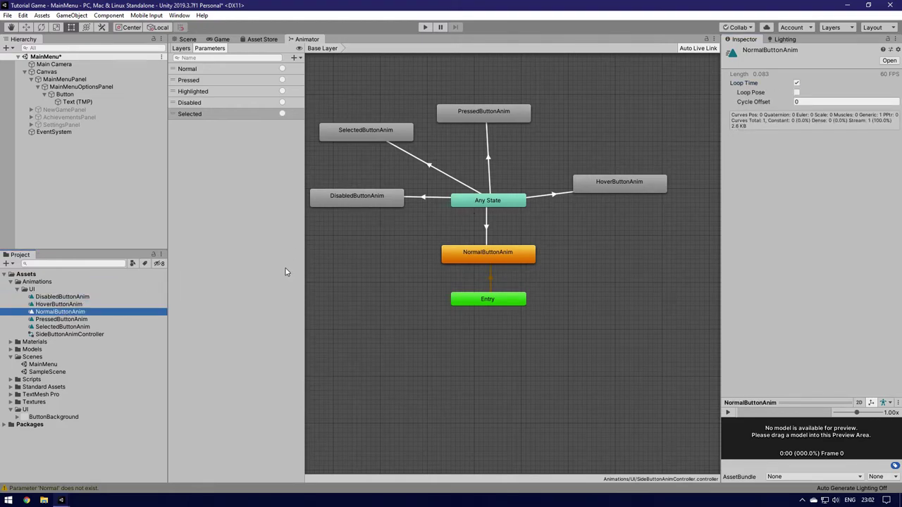
pyautogui.click(64, 320)
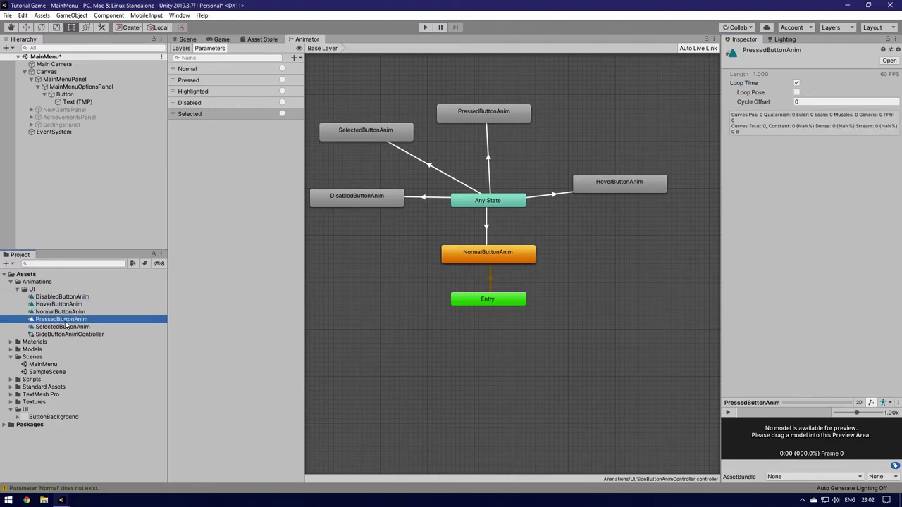
pyautogui.click(797, 83)
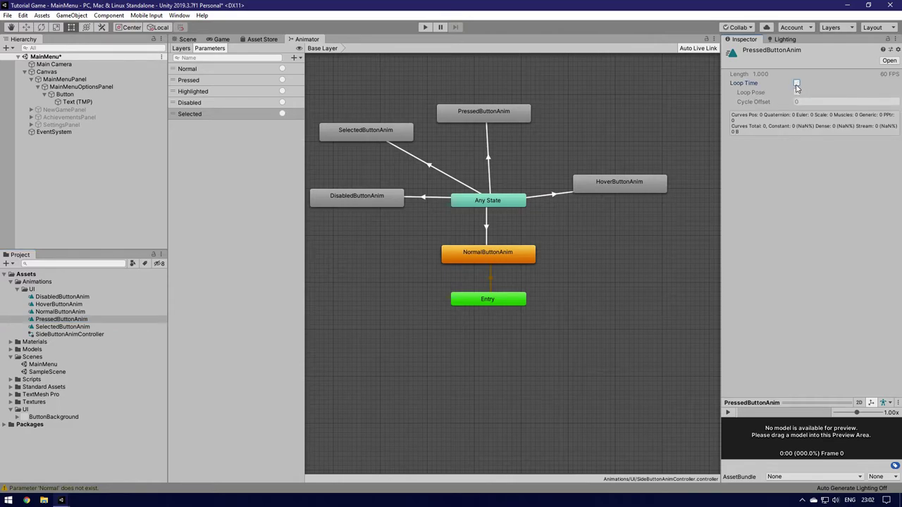
pyautogui.click(65, 327)
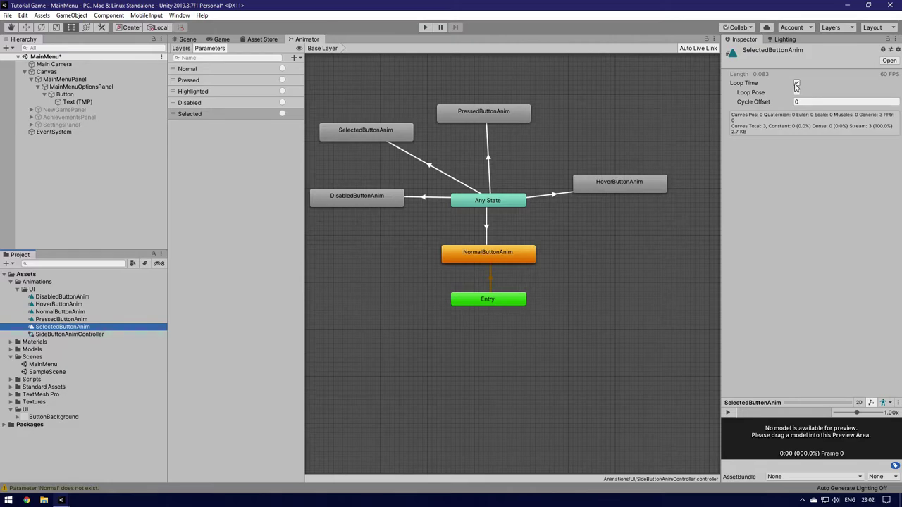
pyautogui.click(797, 83)
pyautogui.click(65, 304)
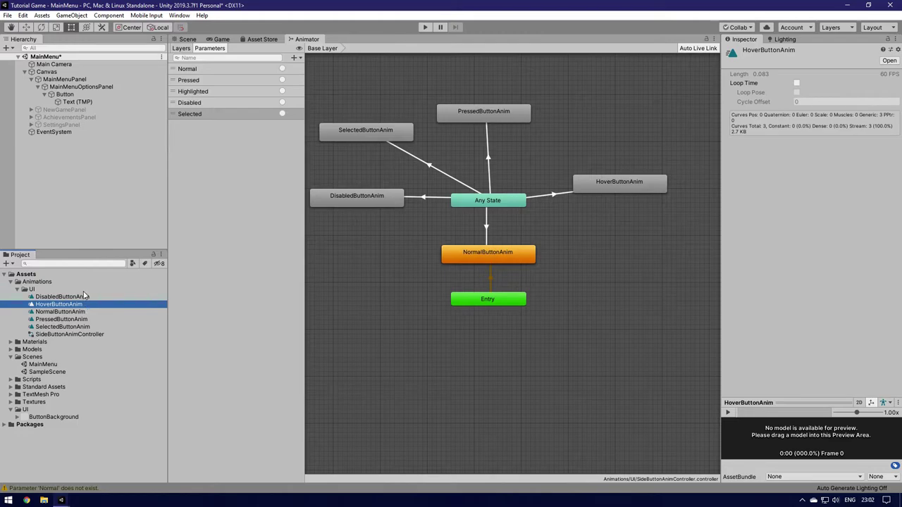
# Step: Select the New Game Button, run and stop a Play-mode test, then reopen SideButtonAnimController
pyautogui.click(74, 95)
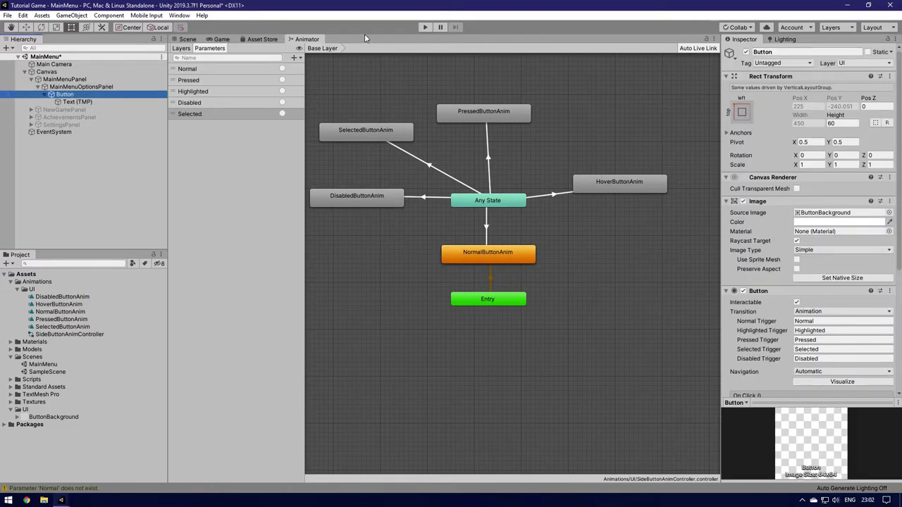
pyautogui.click(187, 40)
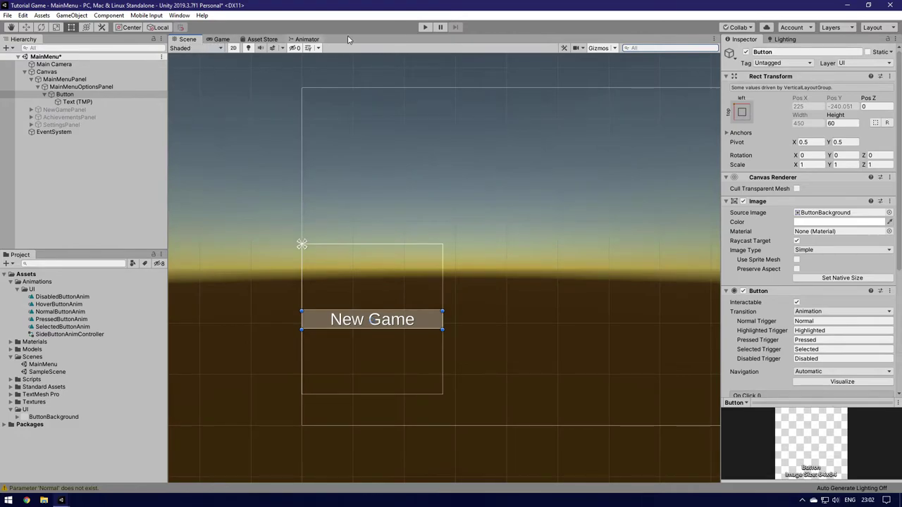
pyautogui.click(424, 26)
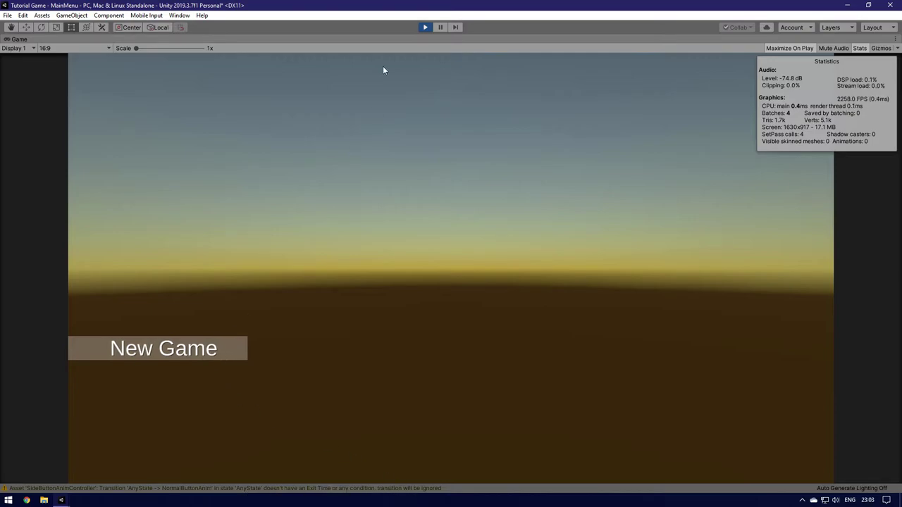
pyautogui.click(425, 27)
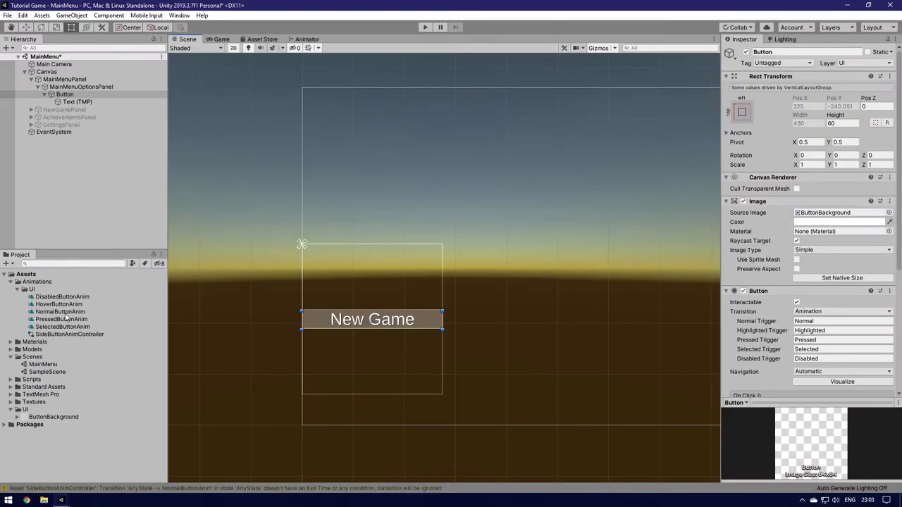
pyautogui.doubleClick(62, 335)
# Step: Add a Normal condition to the Any State → NormalButtonAnim transition and play-test it
pyautogui.click(540, 227)
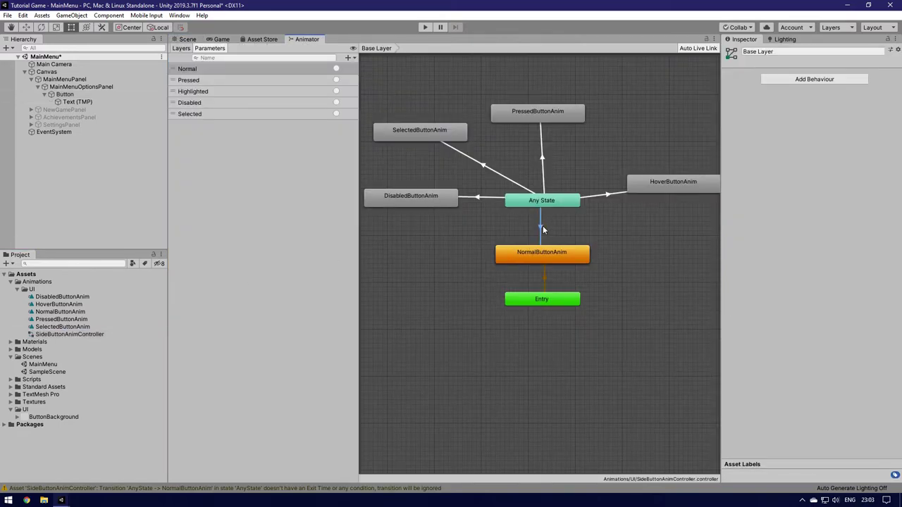
pyautogui.click(874, 274)
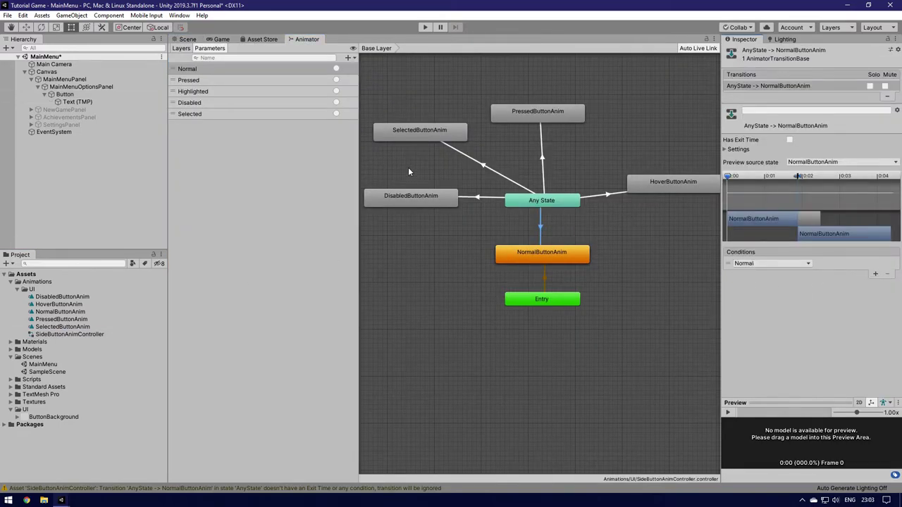
pyautogui.click(187, 39)
pyautogui.click(425, 27)
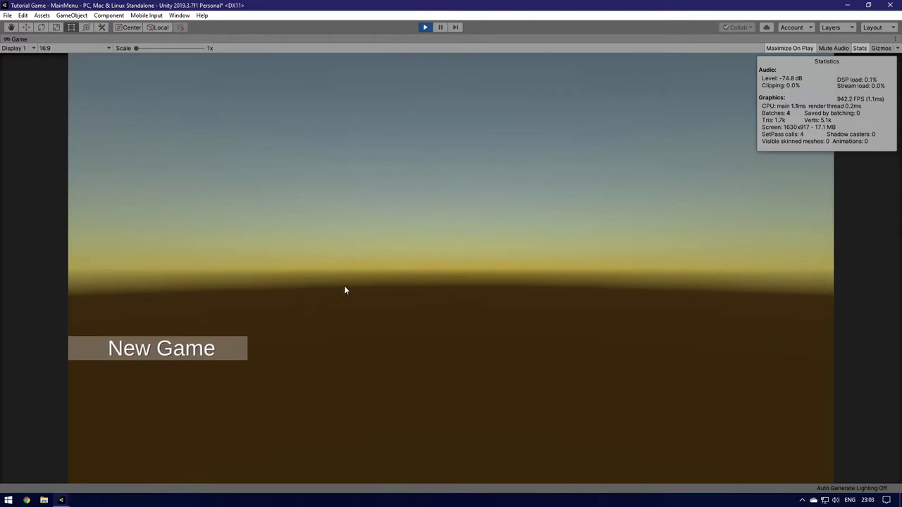
pyautogui.click(425, 27)
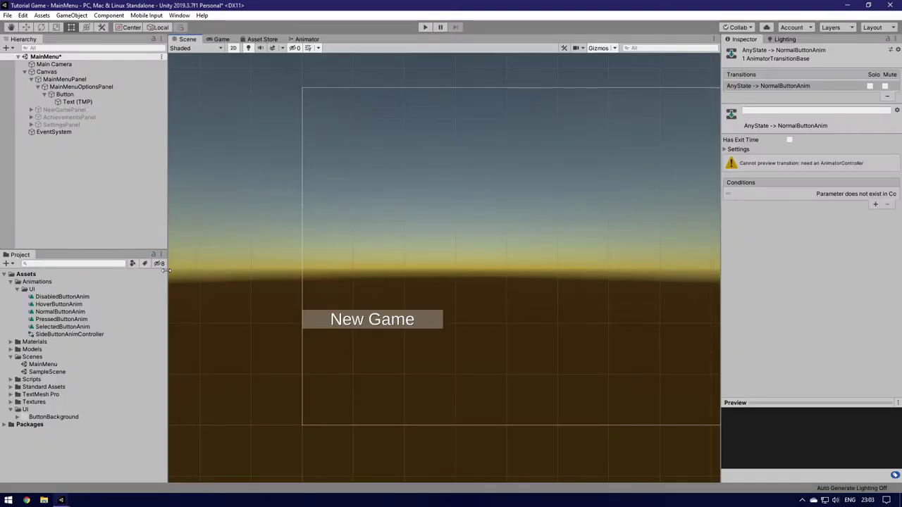
# Step: Turn off Loop Time on the SelectedButtonAnim clip after checking PressedButtonAnim
pyautogui.click(61, 319)
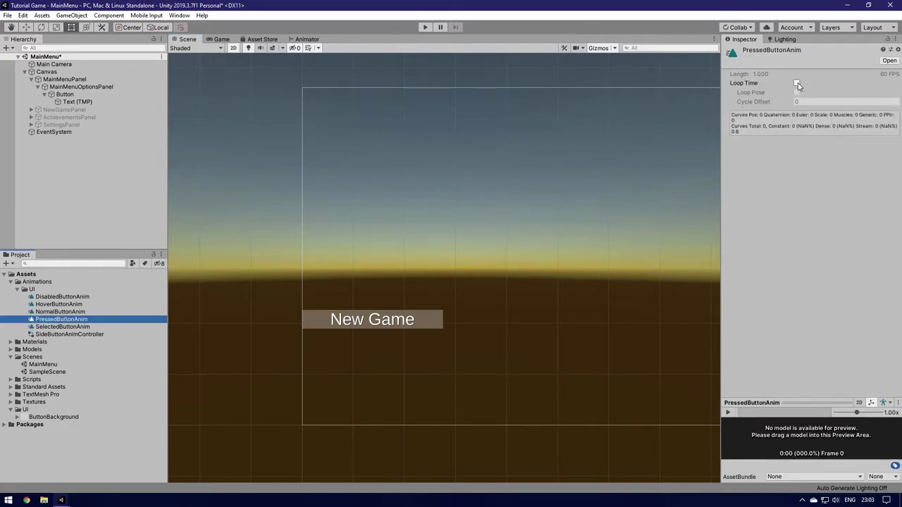
pyautogui.click(44, 327)
pyautogui.click(186, 238)
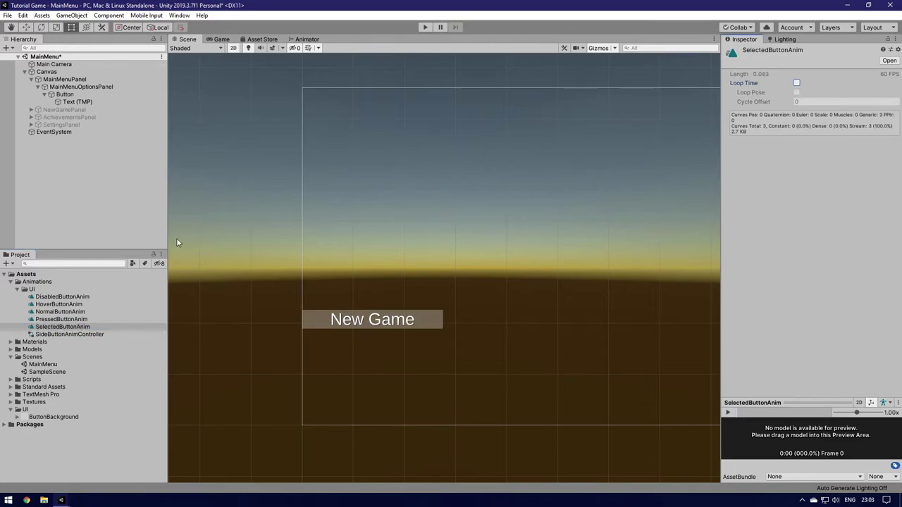
pyautogui.hotkey('ctrl', 'z')
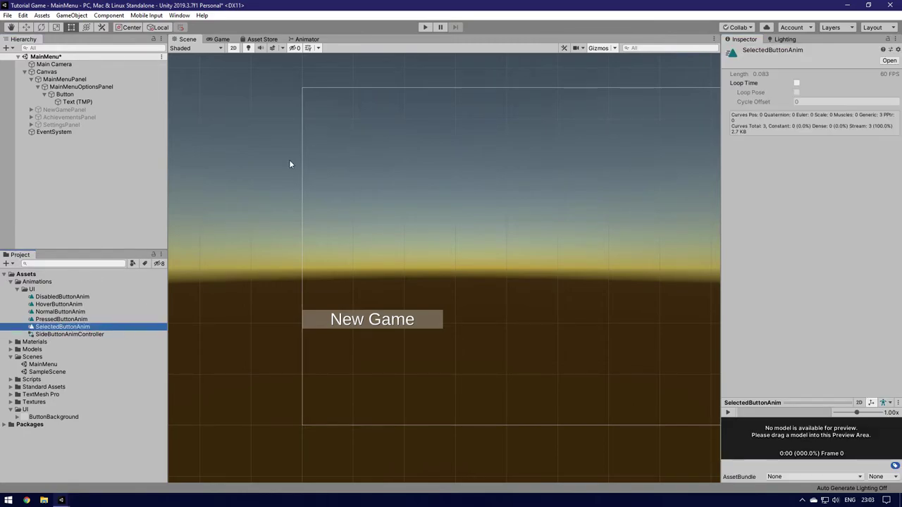
# Step: Play-test the New Game button's hover background again, then select the New Game button
pyautogui.click(425, 26)
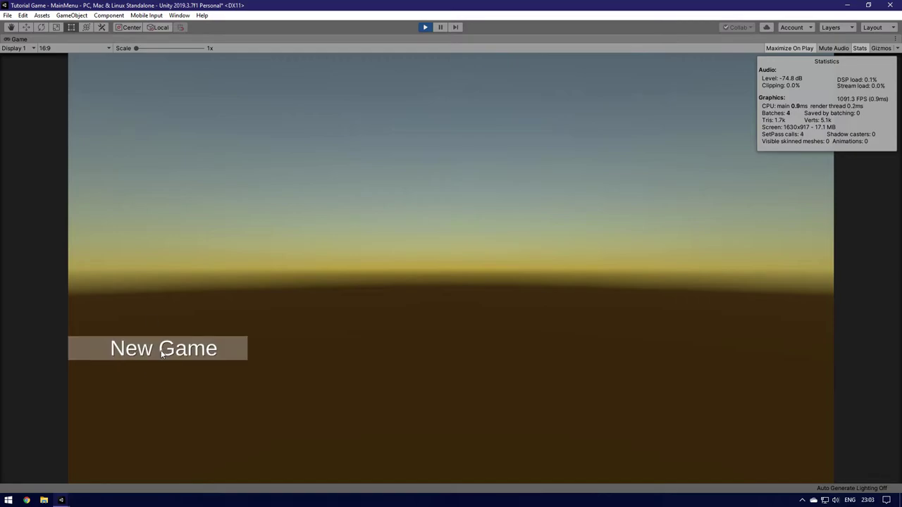
pyautogui.click(425, 27)
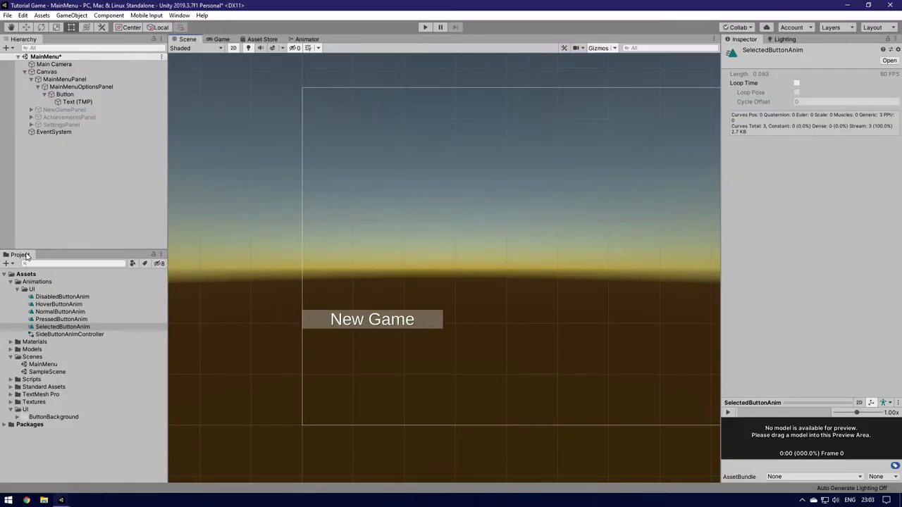
pyautogui.click(65, 94)
# Step: Duplicate the button three times and rename Button (1) to AnimationButton
pyautogui.press('Left')
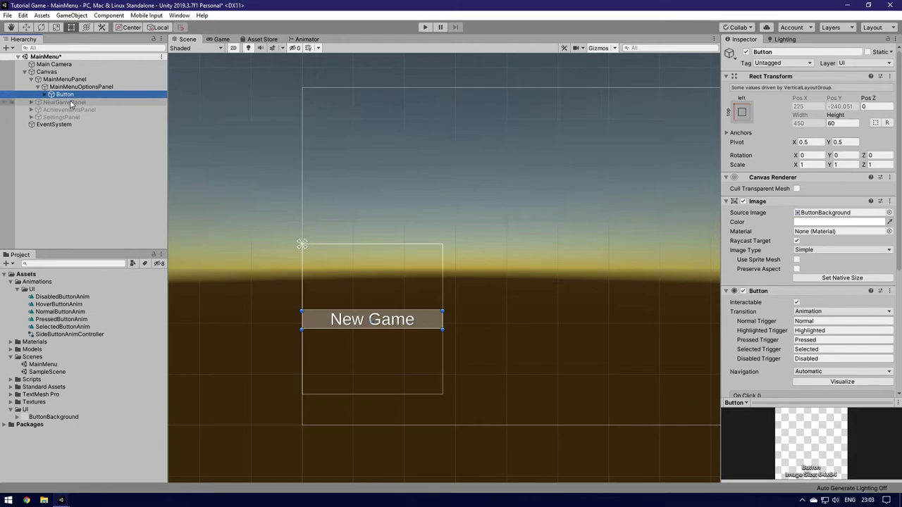
pyautogui.hotkey('ctrl', 'd')
pyautogui.hotkey('ctrl', 'd')
pyautogui.hotkey('ctrl', 'd')
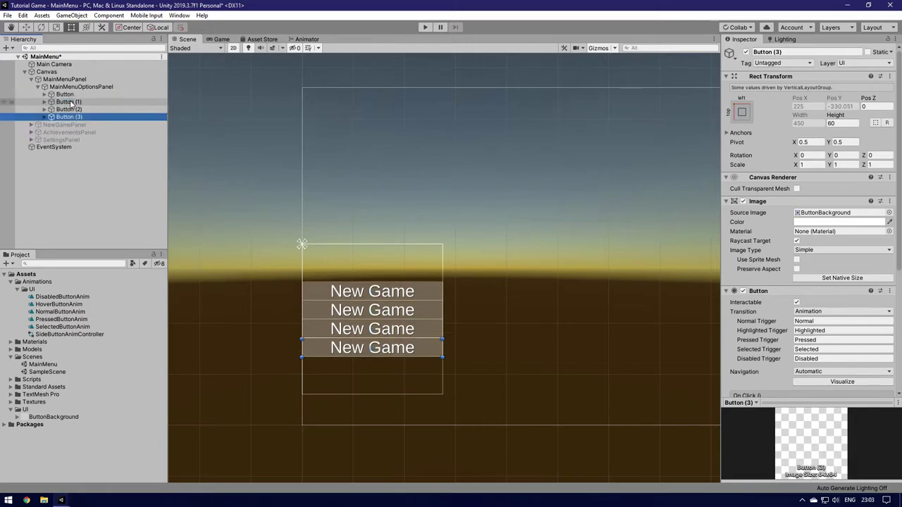
pyautogui.click(71, 103)
pyautogui.click(87, 102)
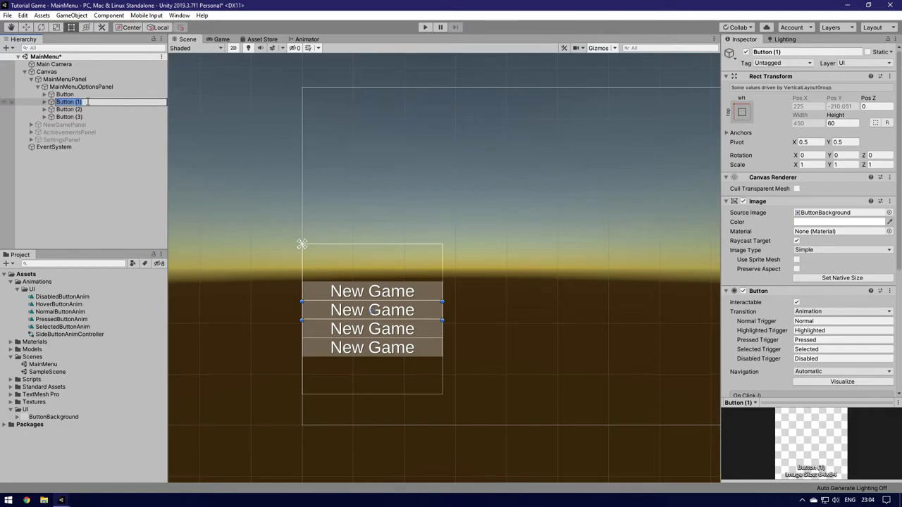
pyautogui.write('AnimationButton')
pyautogui.press('Return')
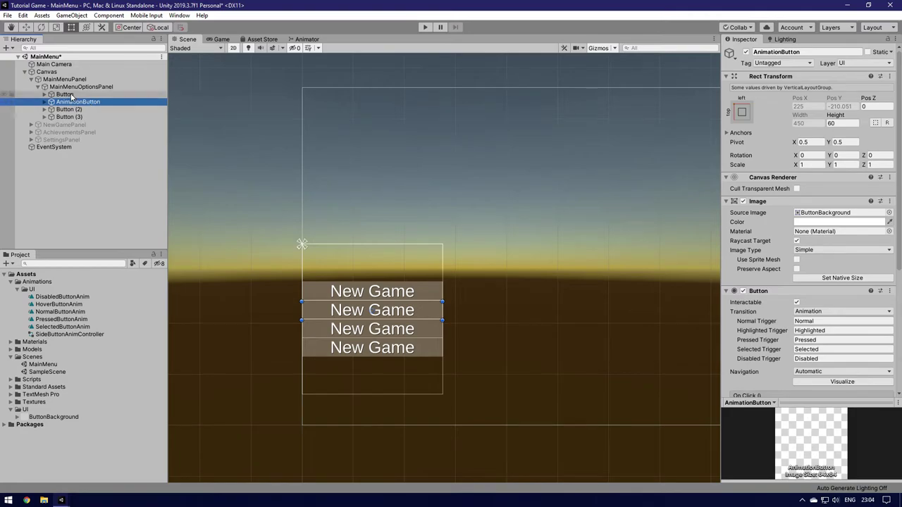
# Step: Rename the first menu button to NewGameButton
pyautogui.doubleClick(71, 94)
pyautogui.click(70, 95)
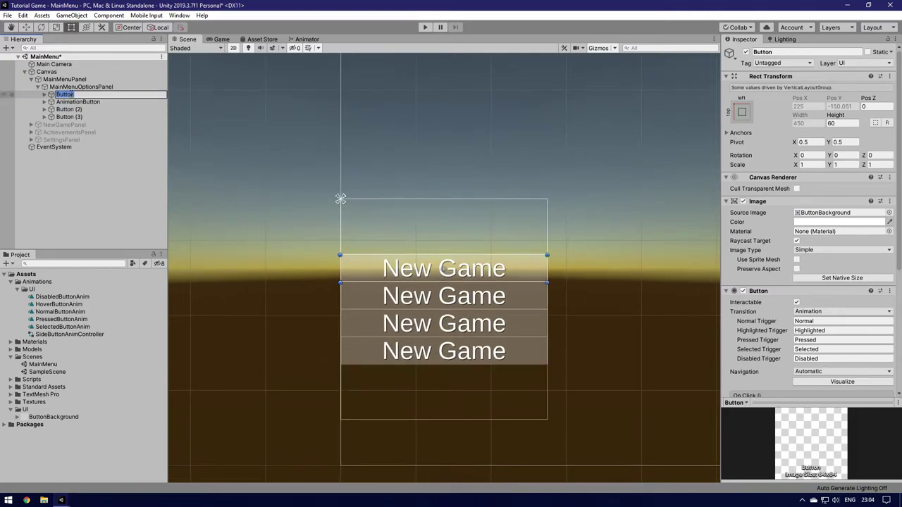
pyautogui.write('NewGameButton')
pyautogui.press('Return')
# Step: Rename the third and fourth buttons to SettingsButton and QuitButton
pyautogui.click(70, 111)
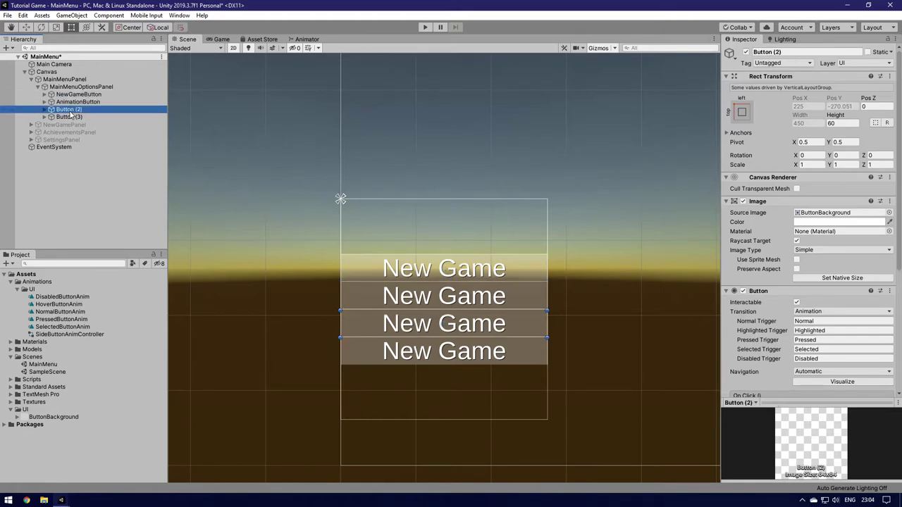
pyautogui.click(70, 111)
pyautogui.write('Set')
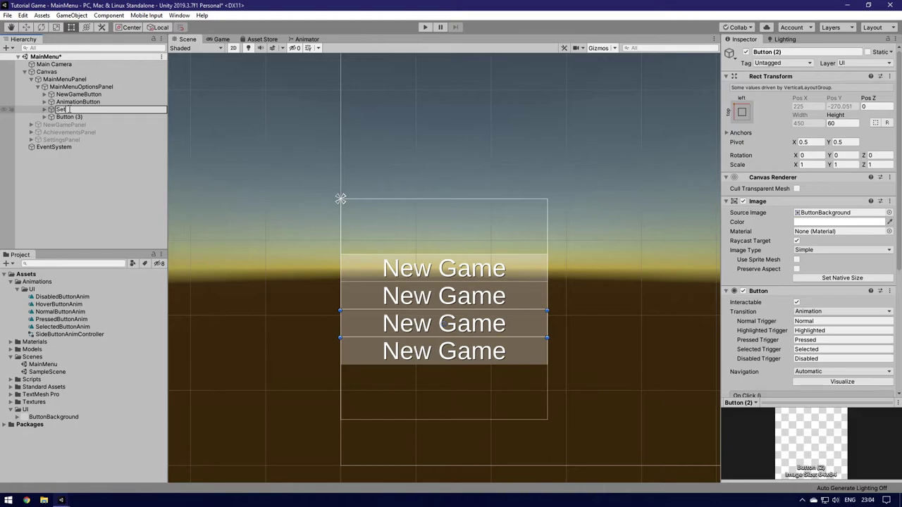
pyautogui.write('tingsButton')
pyautogui.press('Return')
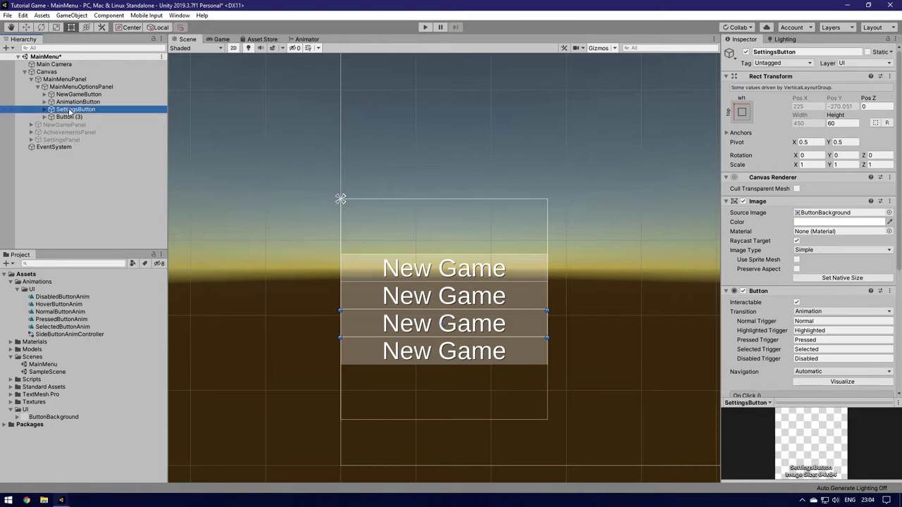
pyautogui.click(69, 117)
pyautogui.click(70, 117)
pyautogui.write('Qu')
pyautogui.press('Return')
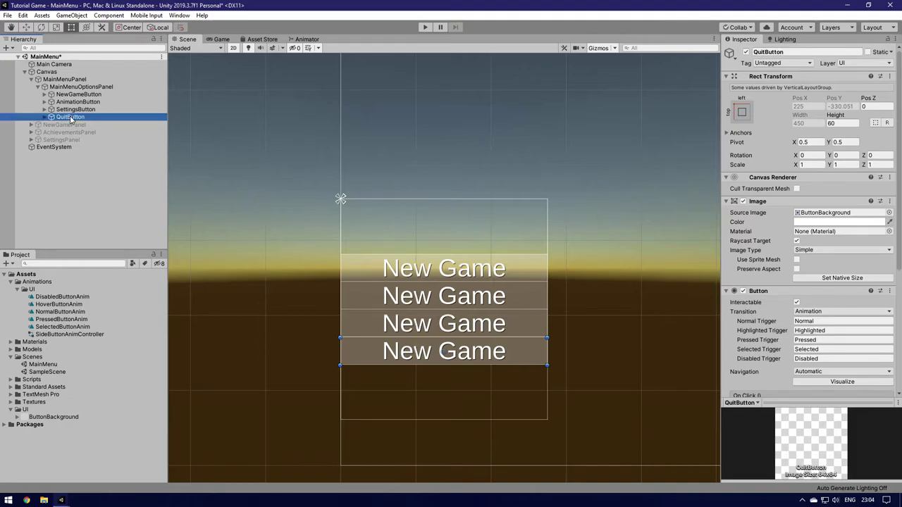
# Step: Expand AnimationButton, SettingsButton and QuitButton and select AnimationButton's label text
pyautogui.click(44, 102)
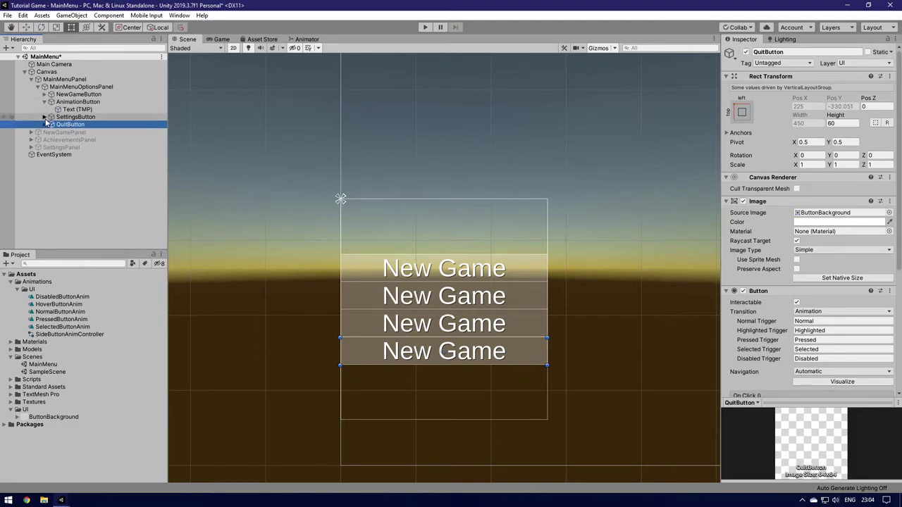
pyautogui.click(44, 117)
pyautogui.click(44, 132)
pyautogui.click(69, 110)
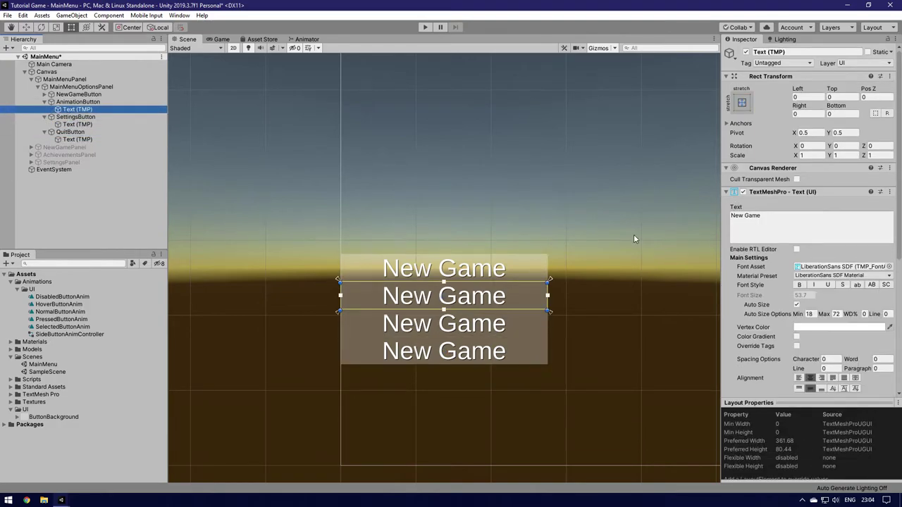
# Step: Change the three lower labels' text to Achievements, Settings and Quit
pyautogui.click(778, 225)
pyautogui.write('Achievements')
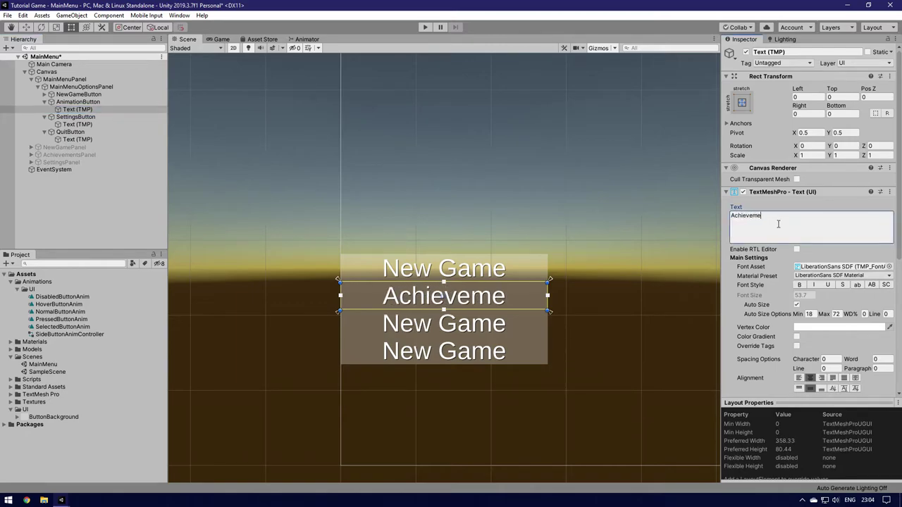
pyautogui.click(83, 125)
pyautogui.click(781, 225)
pyautogui.write('Settings')
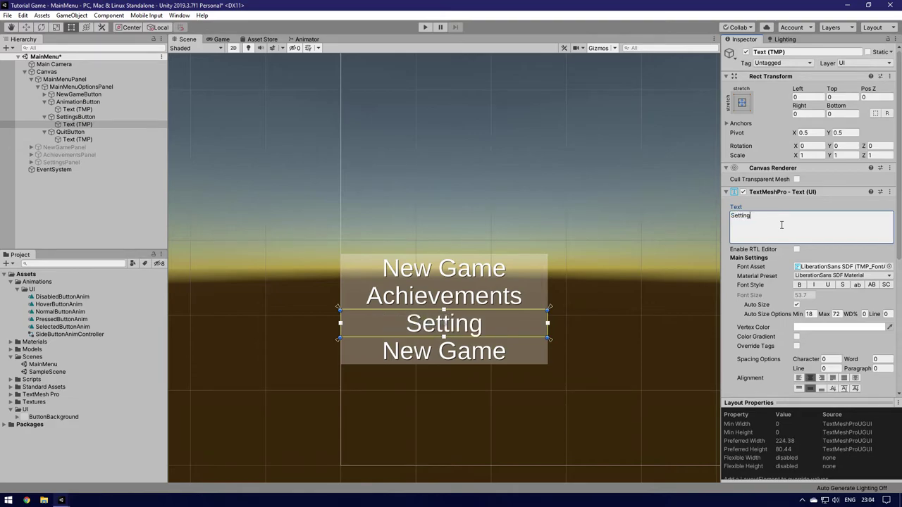
pyautogui.click(80, 140)
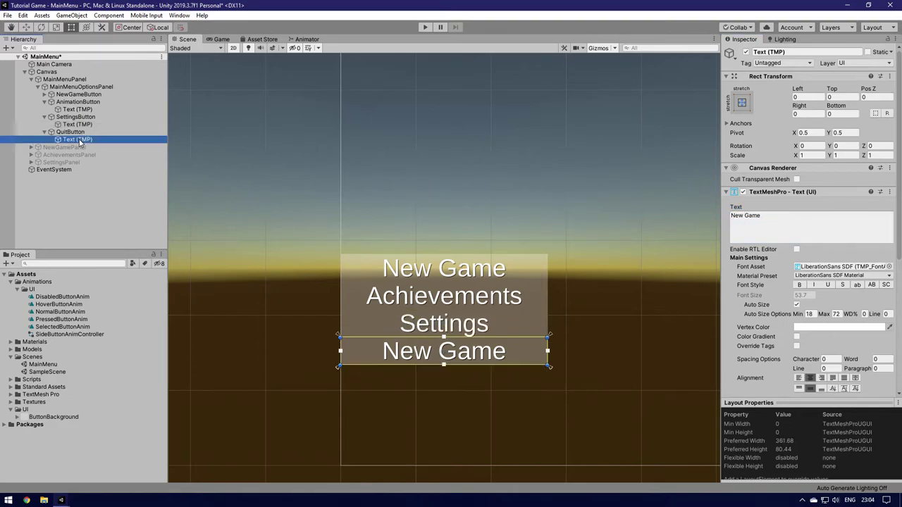
pyautogui.click(761, 232)
pyautogui.write('Quit')
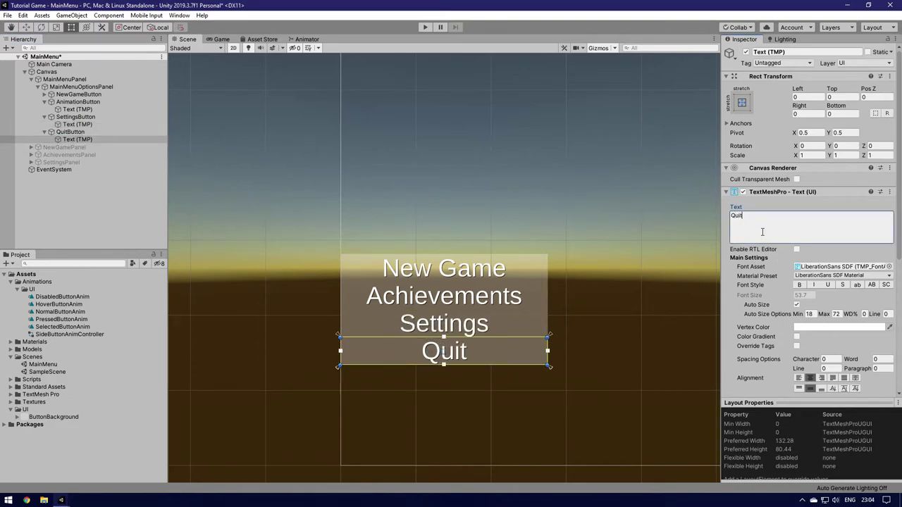
# Step: Collapse the button hierarchies and inspect AnimationButton's components
pyautogui.click(80, 208)
pyautogui.click(44, 132)
pyautogui.click(43, 117)
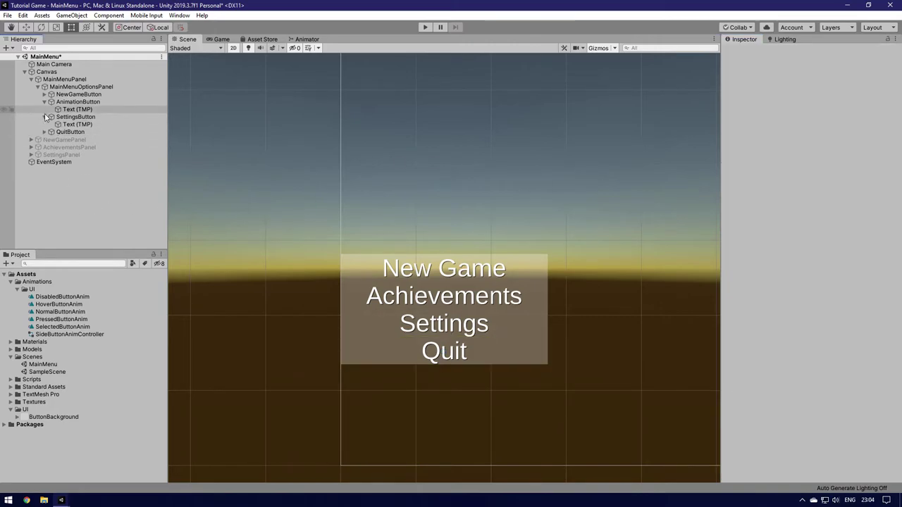
pyautogui.click(44, 102)
pyautogui.click(77, 102)
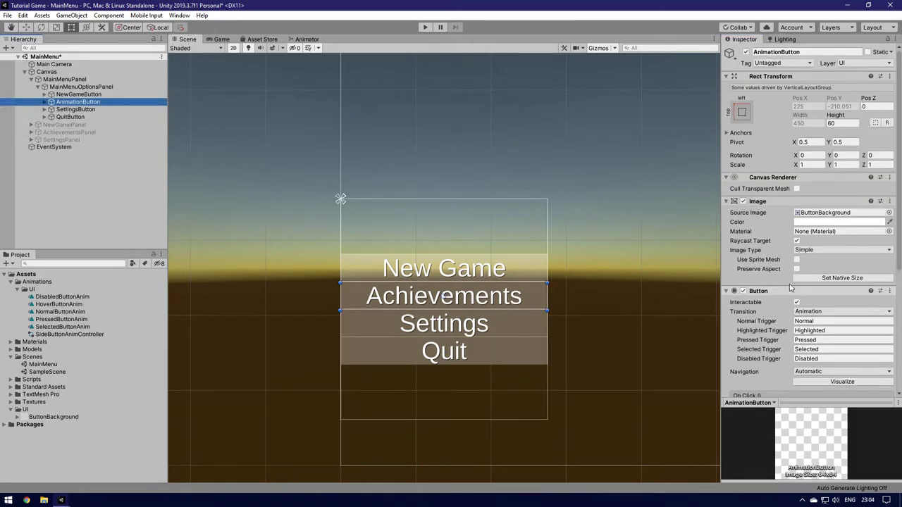
pyautogui.scroll(-5, 796, 272)
pyautogui.scroll(-1, 799, 182)
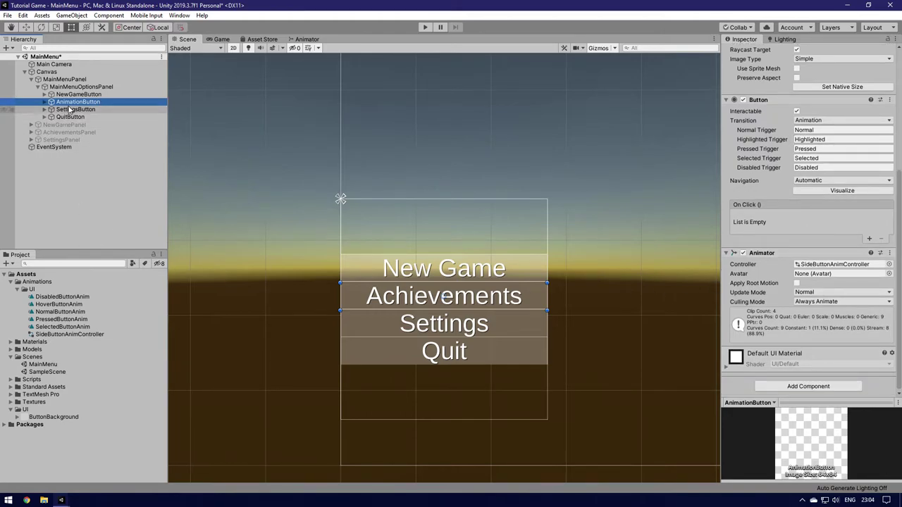
pyautogui.click(81, 173)
pyautogui.click(75, 96)
pyautogui.click(44, 94)
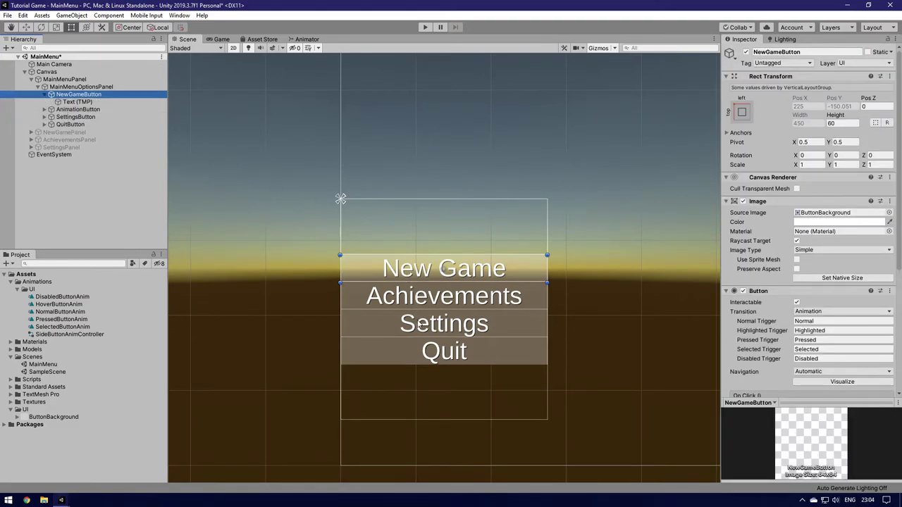
pyautogui.click(77, 101)
pyautogui.click(44, 109)
pyautogui.click(44, 124)
pyautogui.click(43, 139)
pyautogui.click(145, 146)
pyautogui.keyDown('ctrl'); pyautogui.click(145, 132); pyautogui.keyUp('ctrl')
pyautogui.keyDown('ctrl'); pyautogui.click(145, 116); pyautogui.keyUp('ctrl')
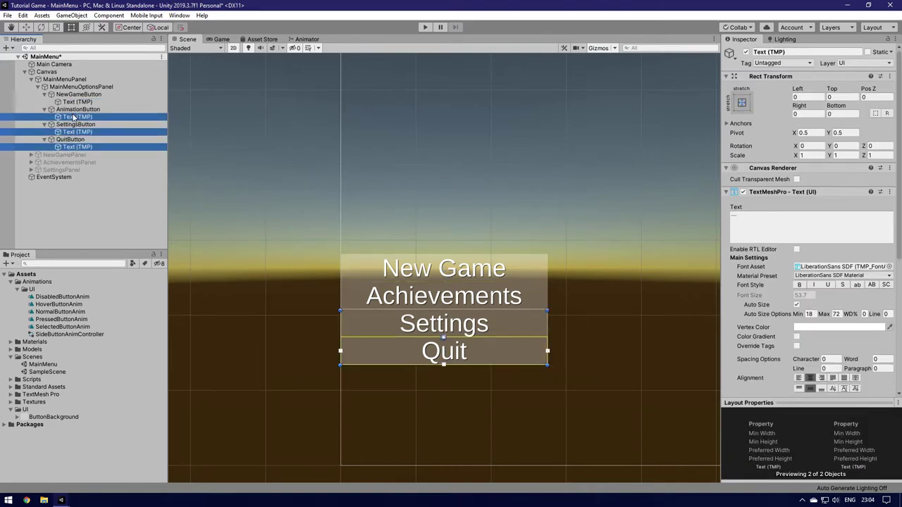
pyautogui.keyDown('ctrl'); pyautogui.click(145, 102); pyautogui.keyUp('ctrl')
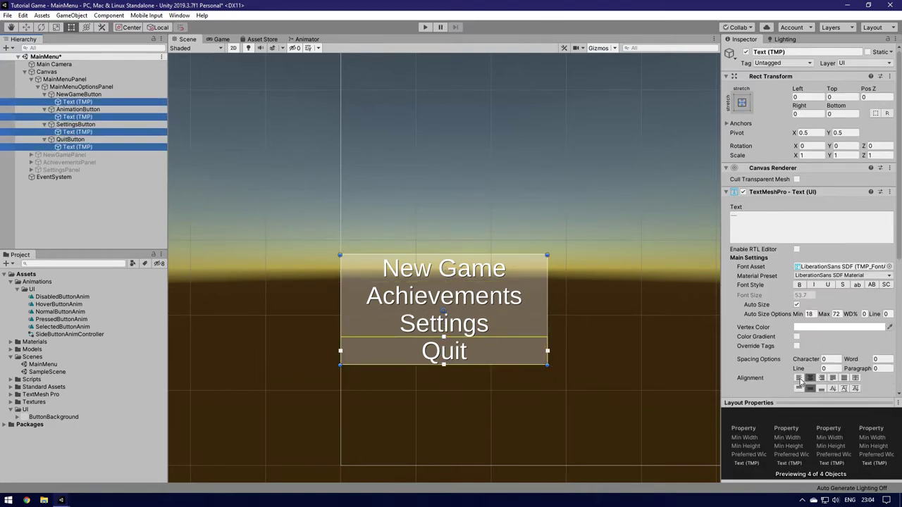
pyautogui.click(799, 378)
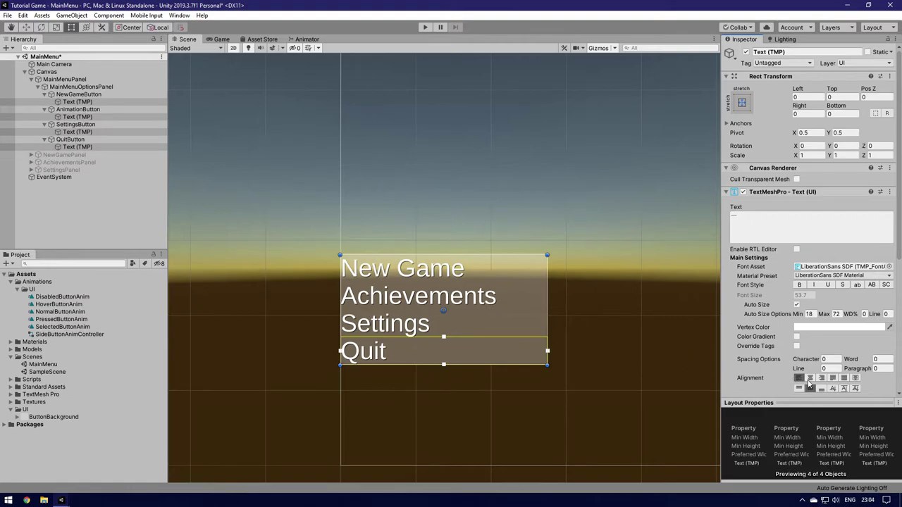
pyautogui.click(826, 360)
pyautogui.scroll(-3, 823, 365)
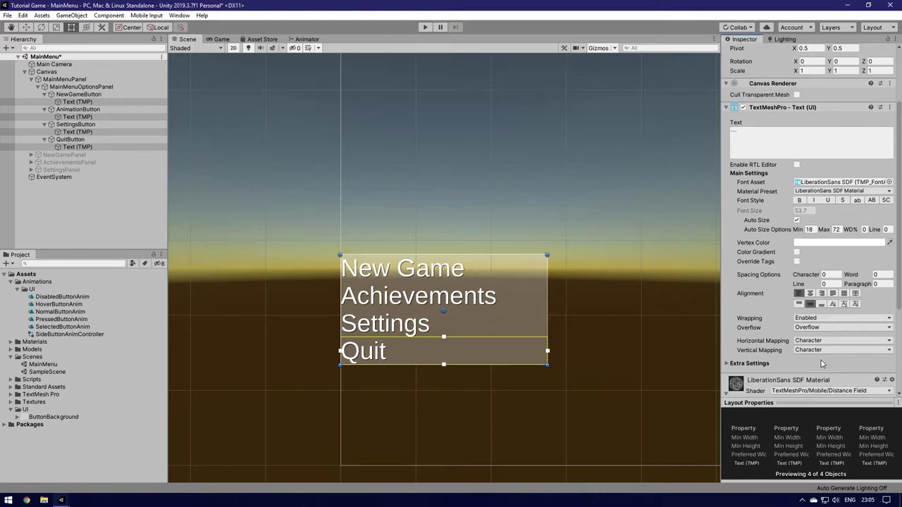
pyautogui.click(809, 294)
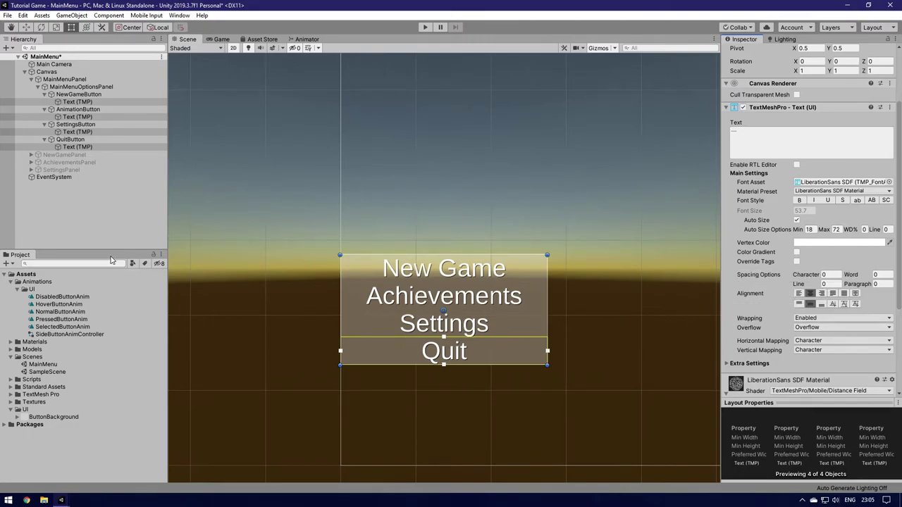
pyautogui.click(97, 226)
pyautogui.click(44, 139)
pyautogui.click(44, 124)
pyautogui.click(44, 109)
pyautogui.click(44, 95)
pyautogui.click(75, 95)
pyautogui.click(88, 184)
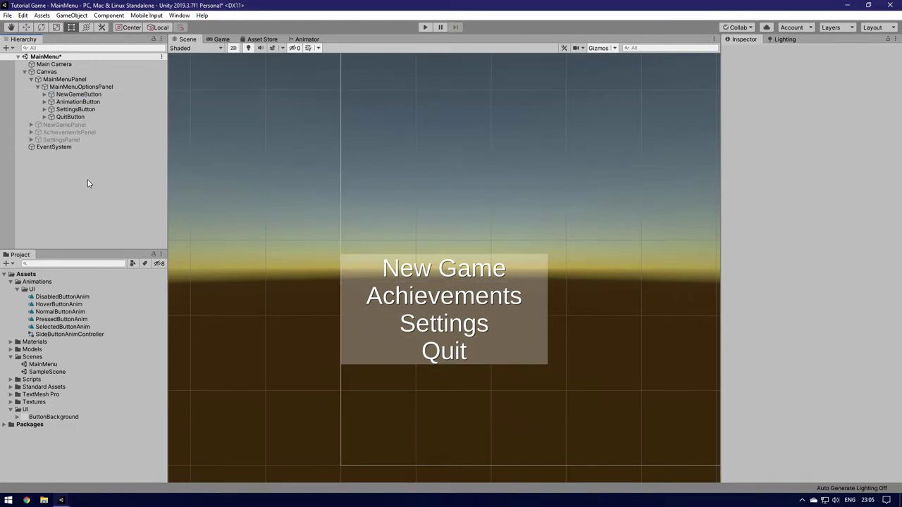
pyautogui.click(425, 27)
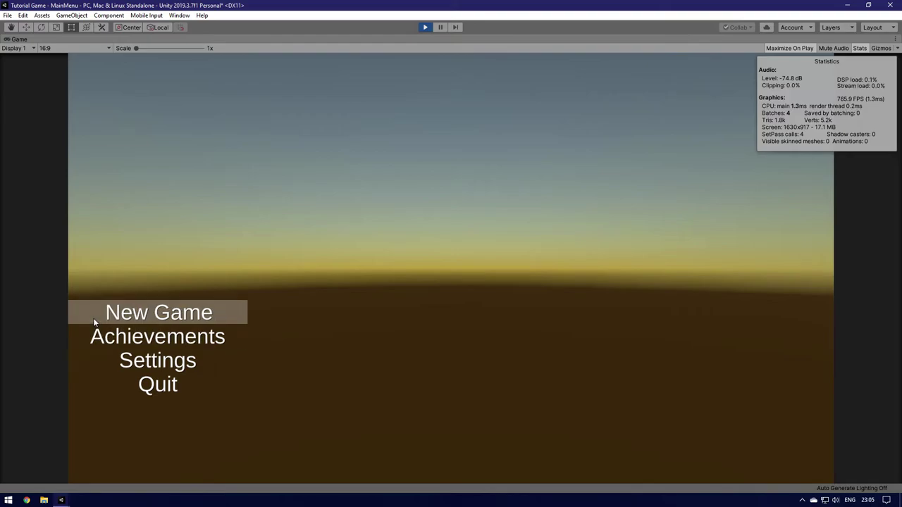
pyautogui.click(425, 27)
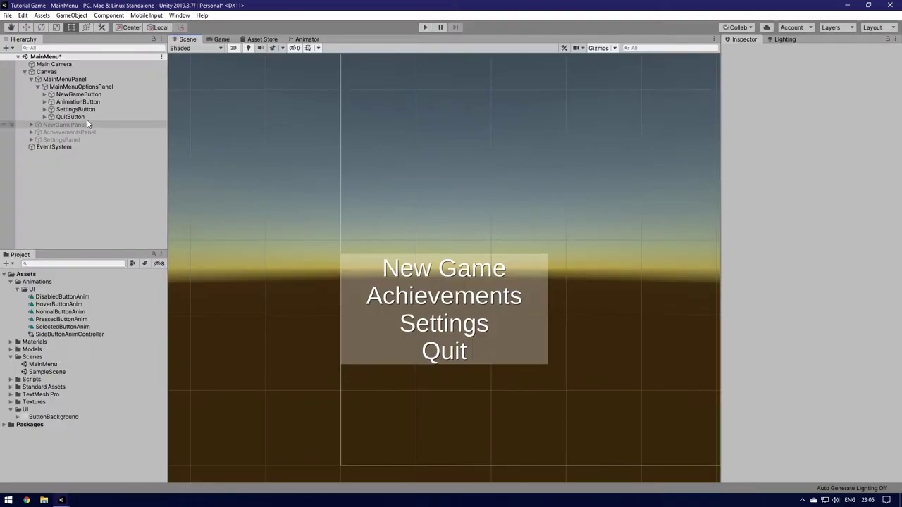
pyautogui.click(43, 109)
# Step: Left-align all four menu labels and give them a left padding of 40
pyautogui.click(45, 124)
pyautogui.click(43, 101)
pyautogui.click(44, 93)
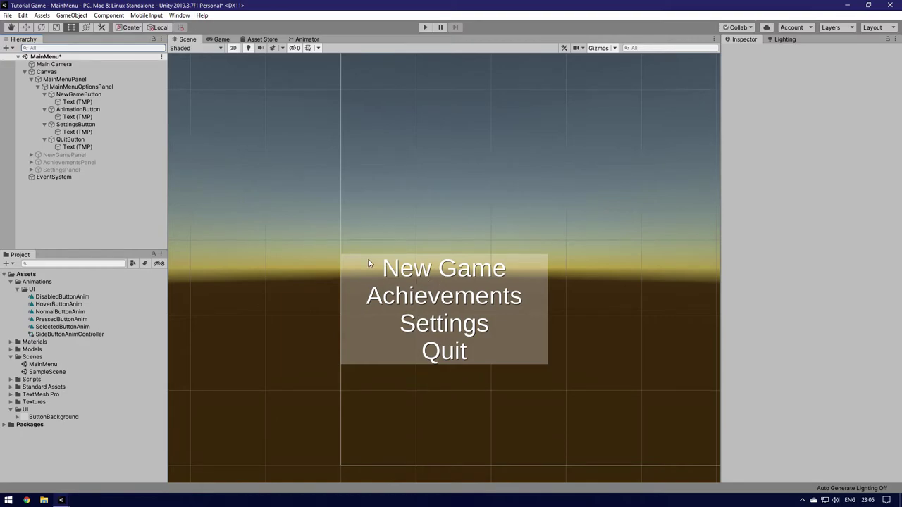
pyautogui.click(77, 101)
pyautogui.keyDown('ctrl'); pyautogui.click(76, 116); pyautogui.keyUp('ctrl')
pyautogui.keyDown('ctrl'); pyautogui.click(76, 132); pyautogui.keyUp('ctrl')
pyautogui.keyDown('ctrl'); pyautogui.click(76, 146); pyautogui.keyUp('ctrl')
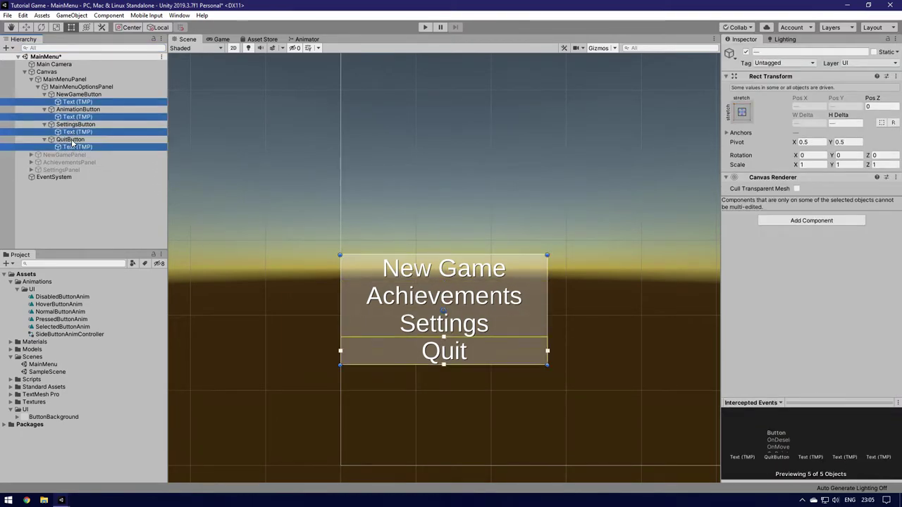
pyautogui.click(799, 378)
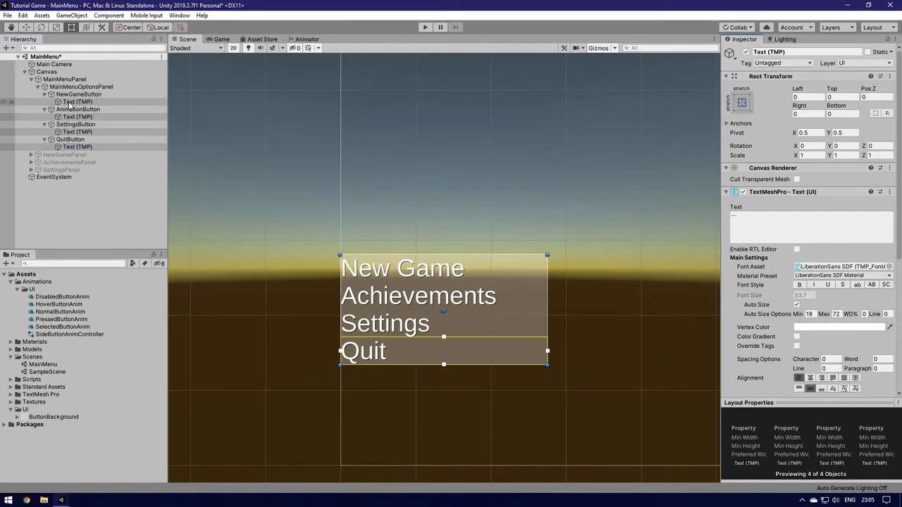
pyautogui.click(814, 97)
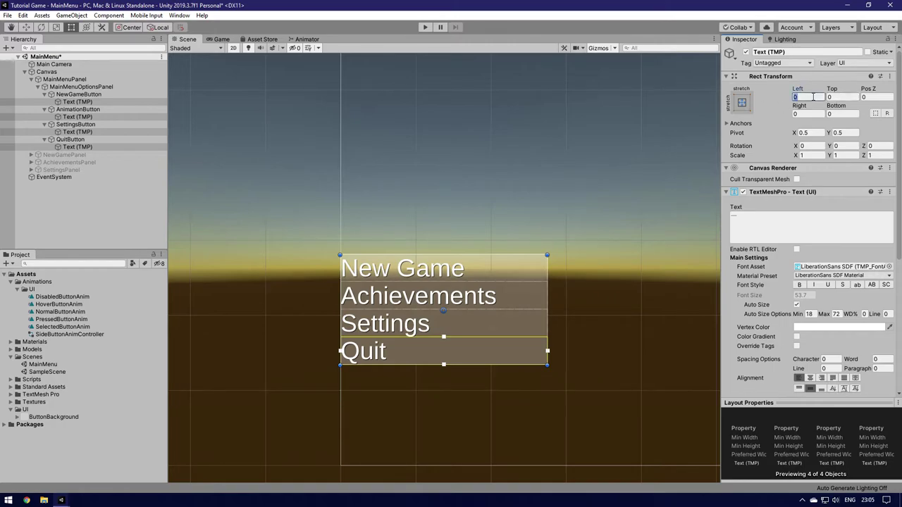
pyautogui.write('40')
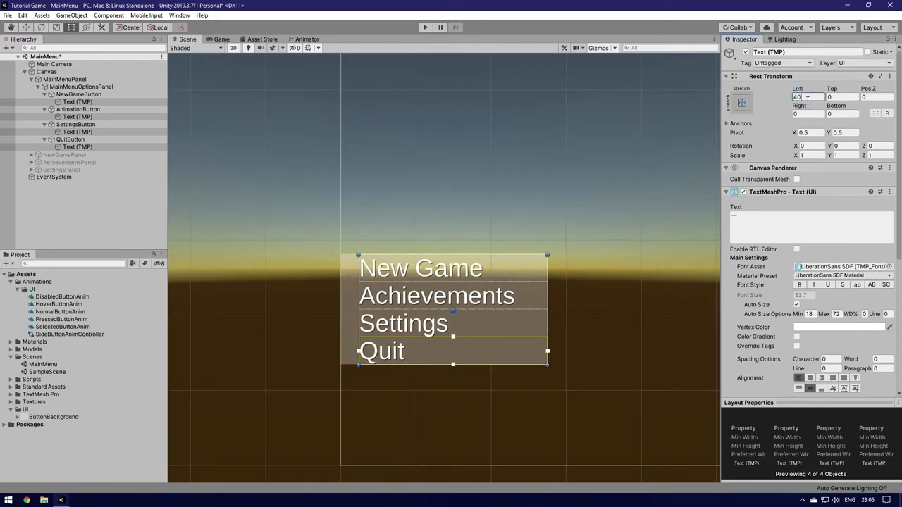
pyautogui.click(39, 232)
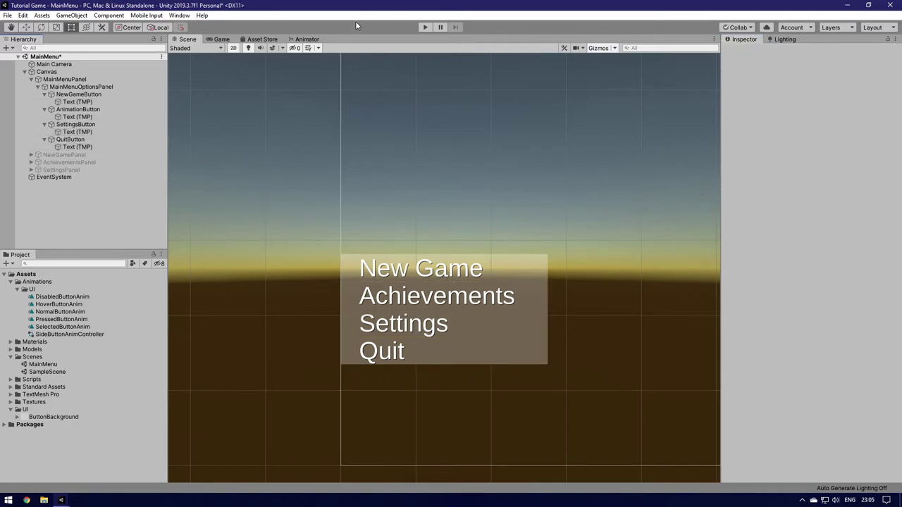
# Step: Run the menu in play mode twice to check the button hover highlights
pyautogui.click(424, 29)
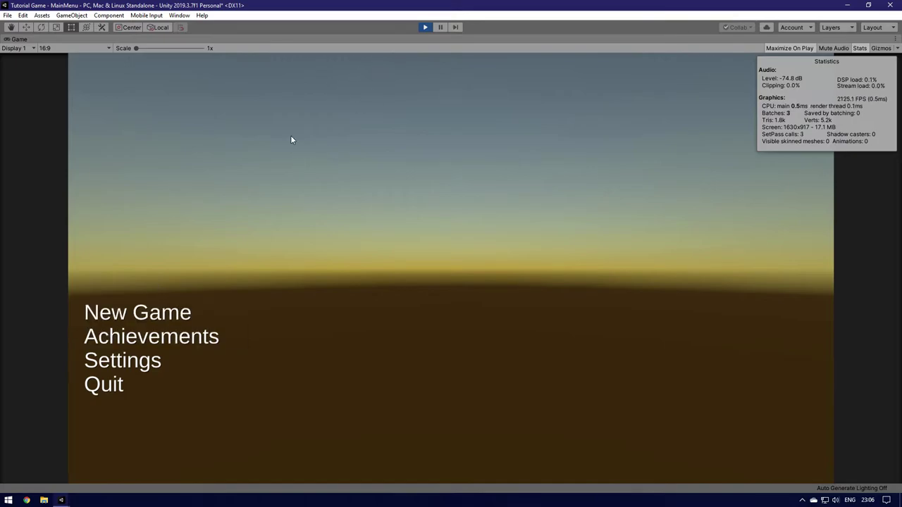
pyautogui.click(425, 27)
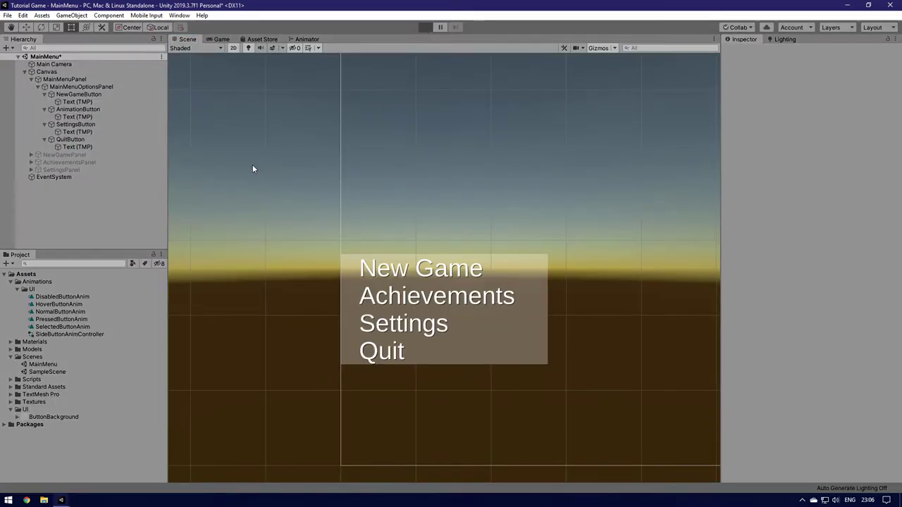
pyautogui.hotkey('ctrl', 'p')
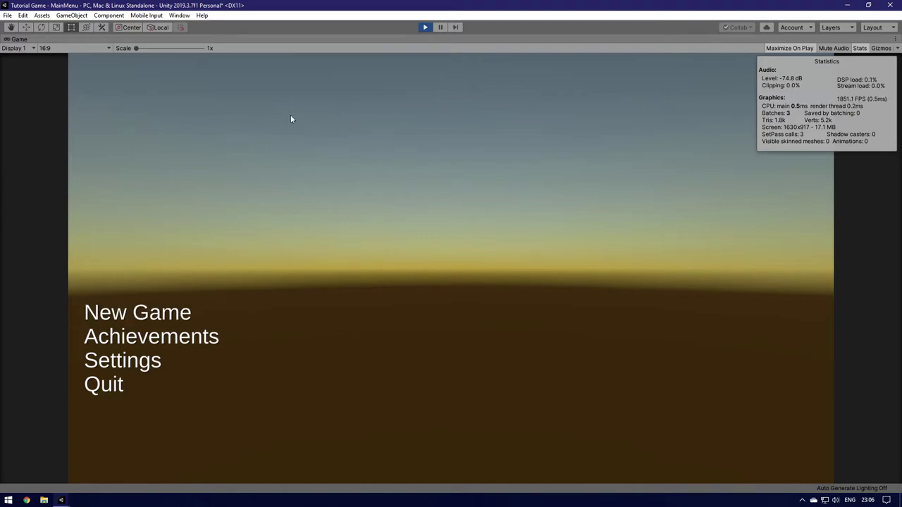
pyautogui.click(420, 28)
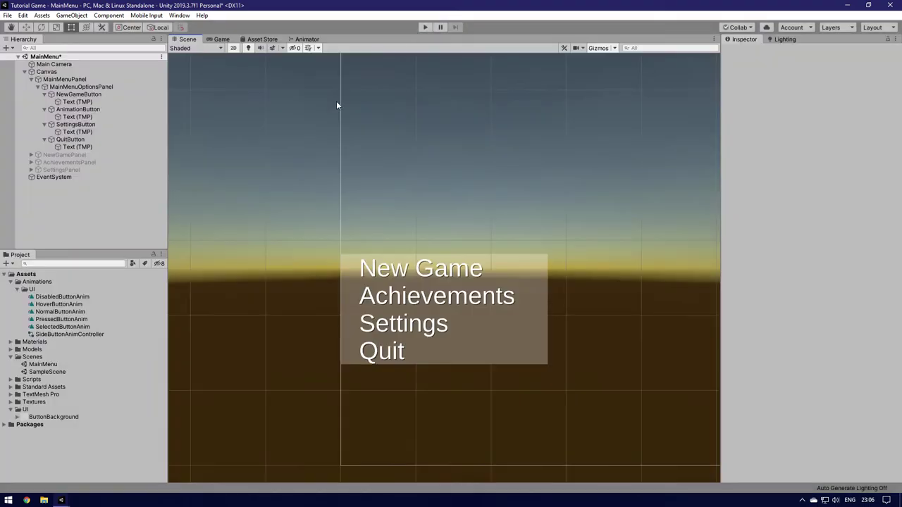
# Step: Set HoverButtonAnim's frame 5 Size Delta.x keyframe to -70
pyautogui.doubleClick(59, 305)
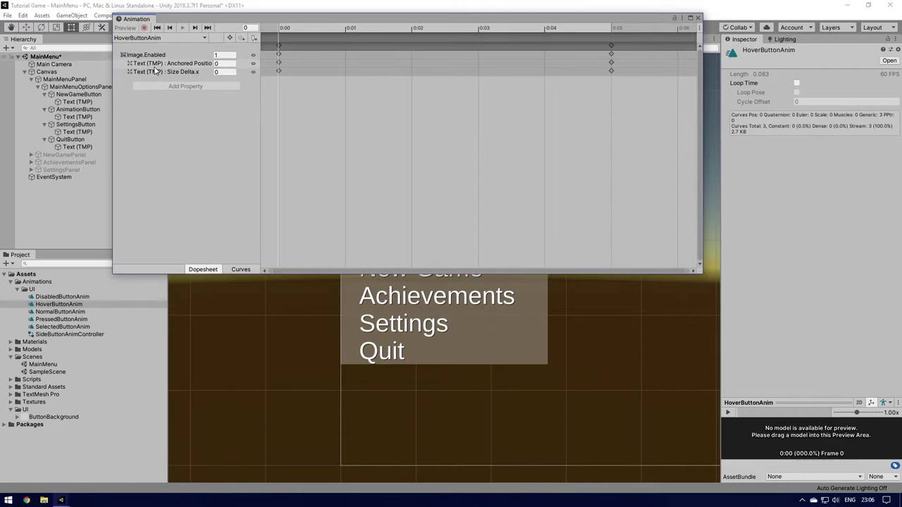
pyautogui.click(280, 45)
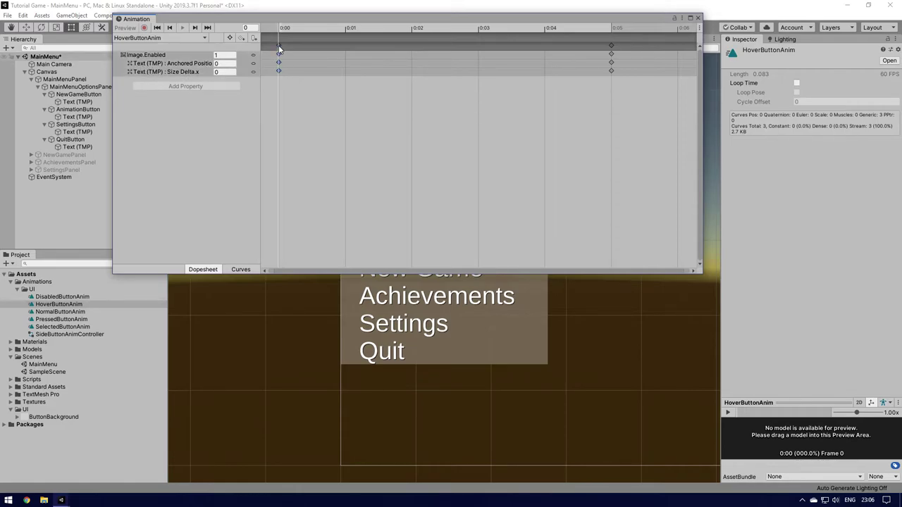
pyautogui.click(612, 30)
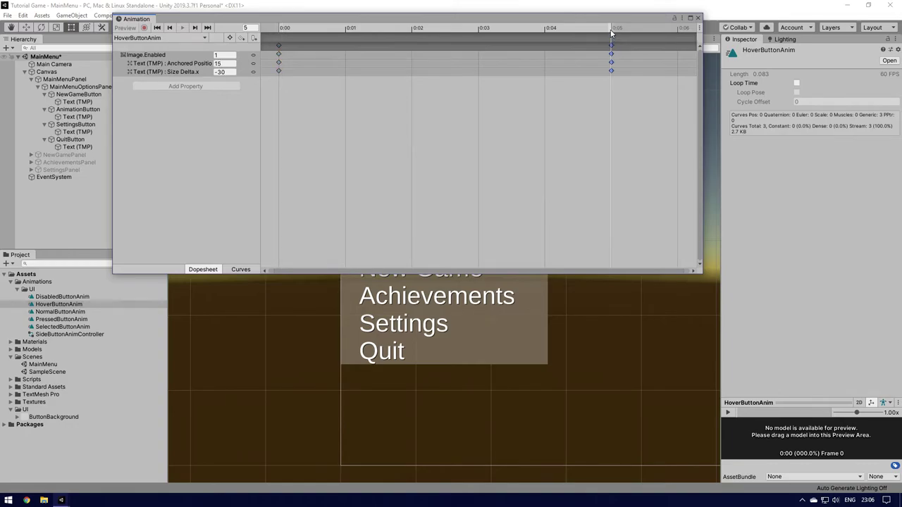
pyautogui.click(220, 73)
pyautogui.write('7')
pyautogui.press('Return')
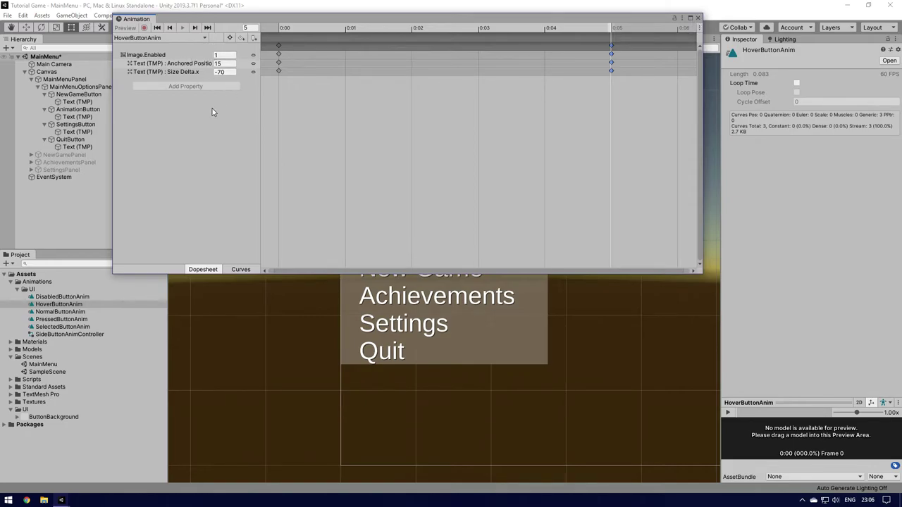
pyautogui.click(278, 30)
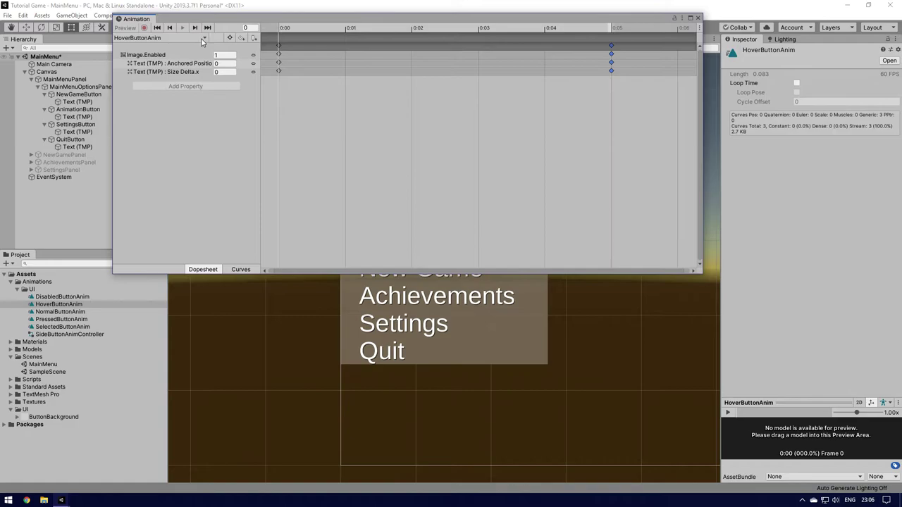
pyautogui.click(697, 18)
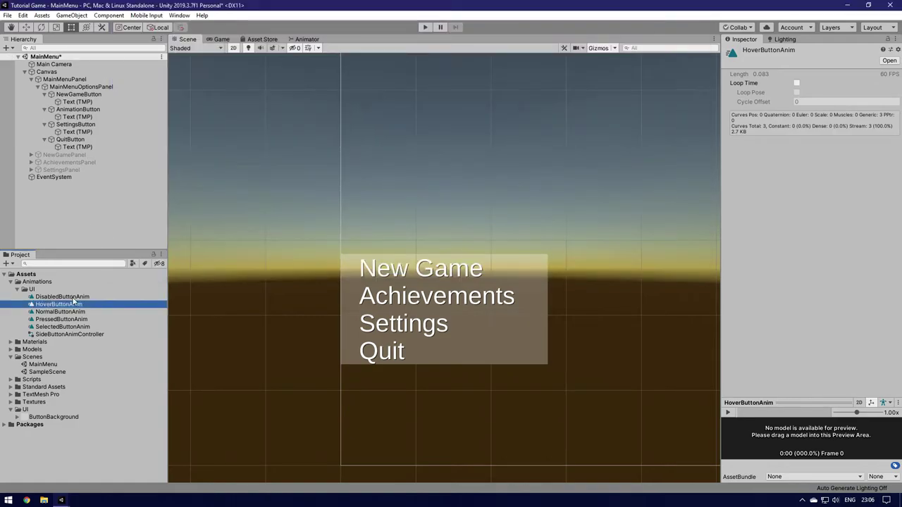
# Step: Check PressedButtonAnim, and confirm SelectedButtonAnim keys Size Delta.x at -70 on frame 5
pyautogui.doubleClick(52, 320)
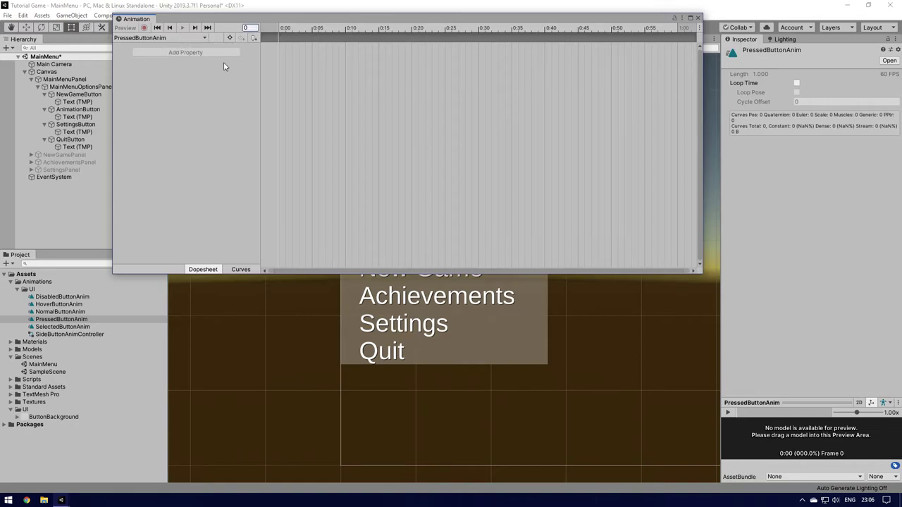
pyautogui.scroll(2, 310, 54)
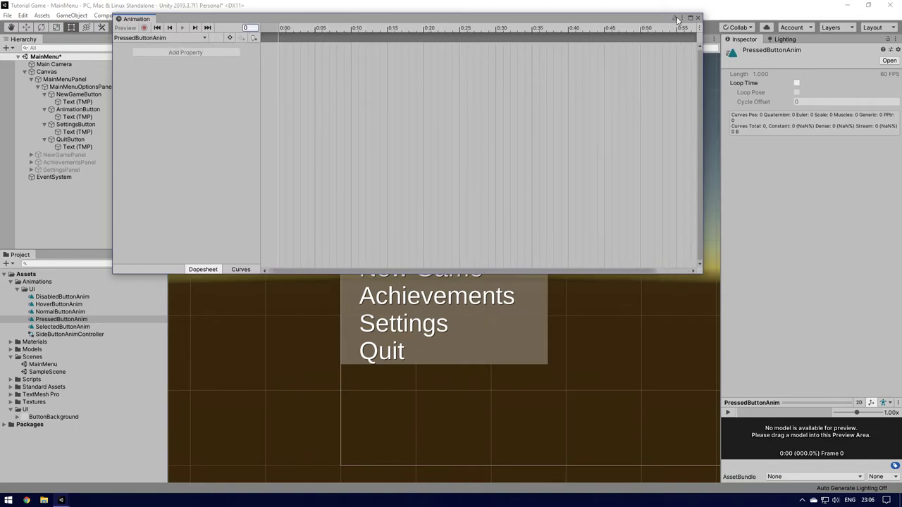
pyautogui.click(698, 18)
pyautogui.doubleClick(62, 327)
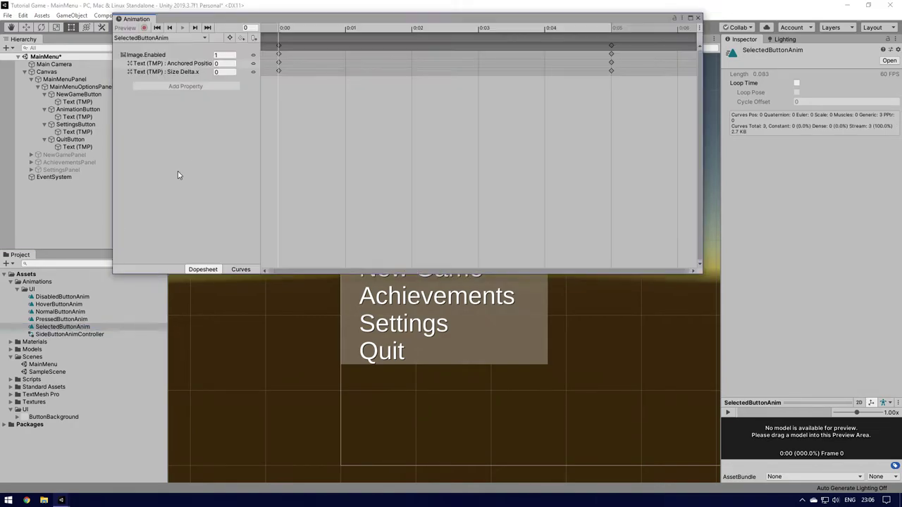
pyautogui.click(613, 29)
pyautogui.click(221, 72)
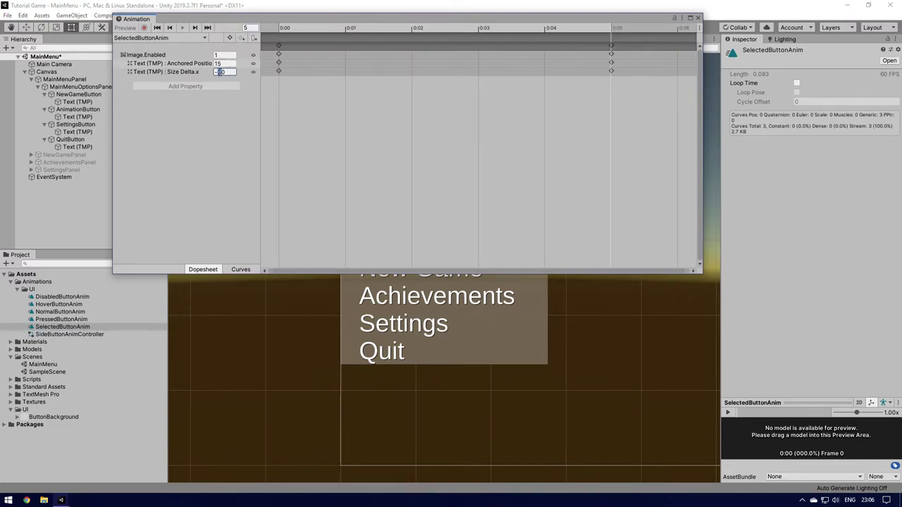
pyautogui.click(210, 100)
pyautogui.click(697, 17)
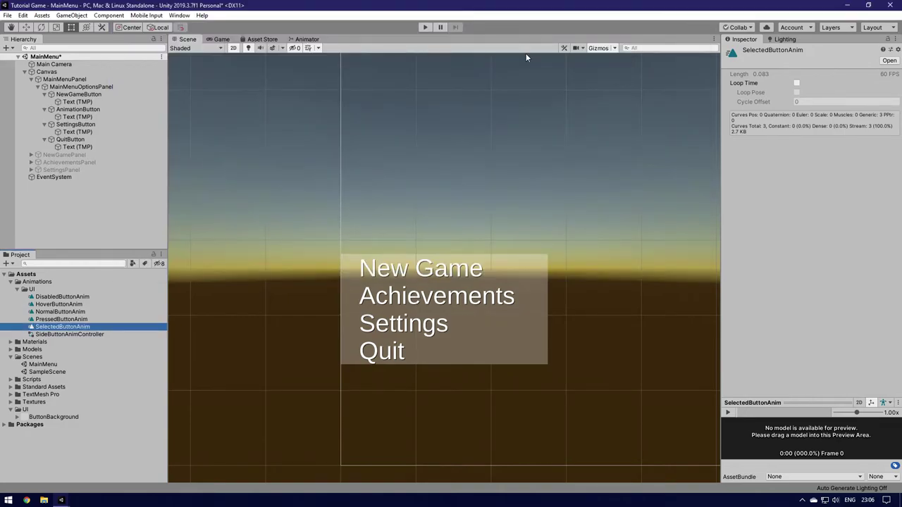
# Step: Play-test the New Game slide highlight, then select the DisabledButtonAnim clip
pyautogui.click(424, 27)
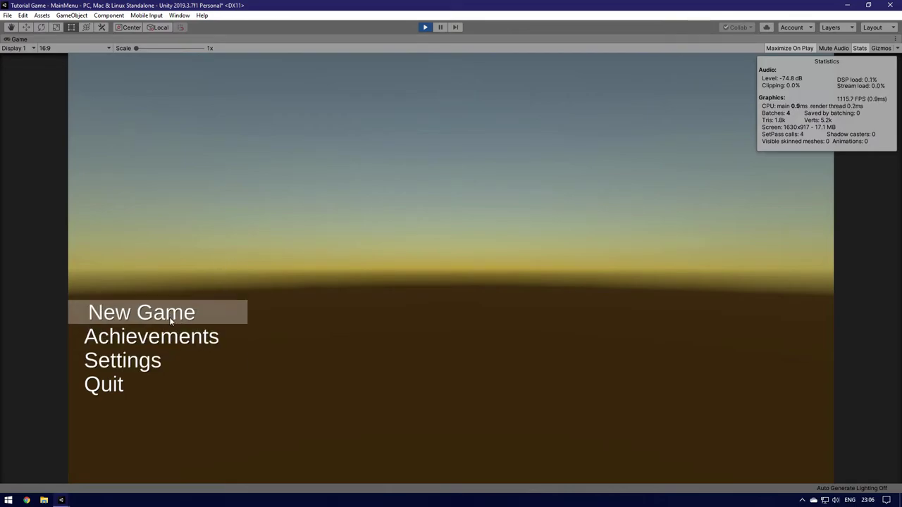
pyautogui.click(424, 27)
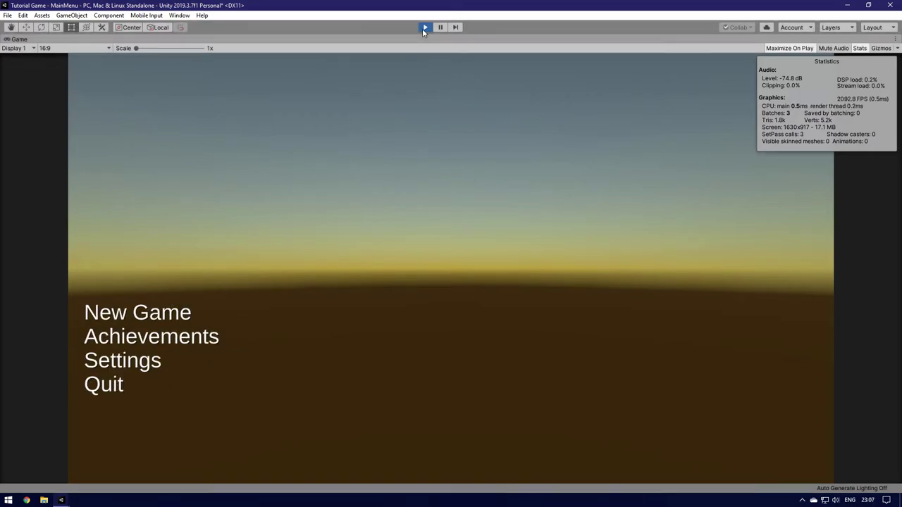
pyautogui.click(56, 296)
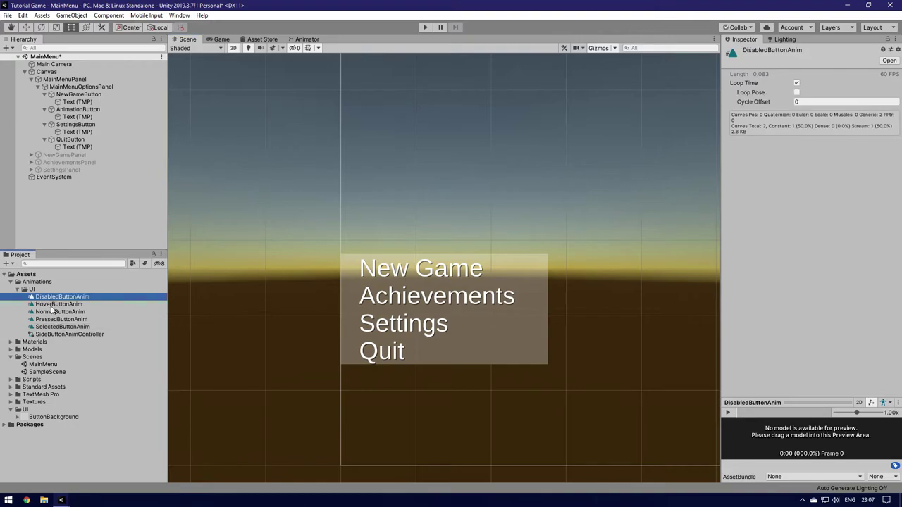
# Step: Inspect HoverButtonAnim's frame 5 Anchored Position and Size Delta.x keyframes
pyautogui.click(55, 314)
pyautogui.doubleClick(55, 304)
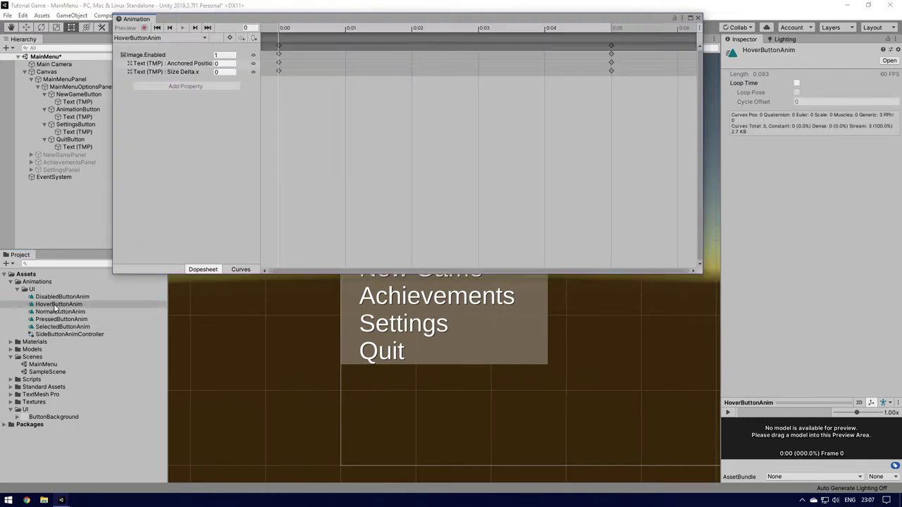
pyautogui.click(613, 29)
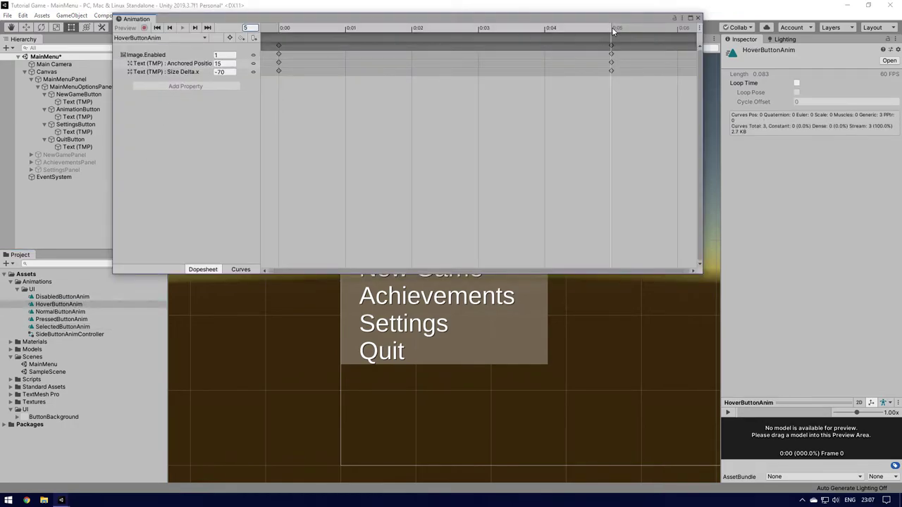
pyautogui.click(219, 63)
pyautogui.moveTo(348, 21); pyautogui.dragTo(238, 4)
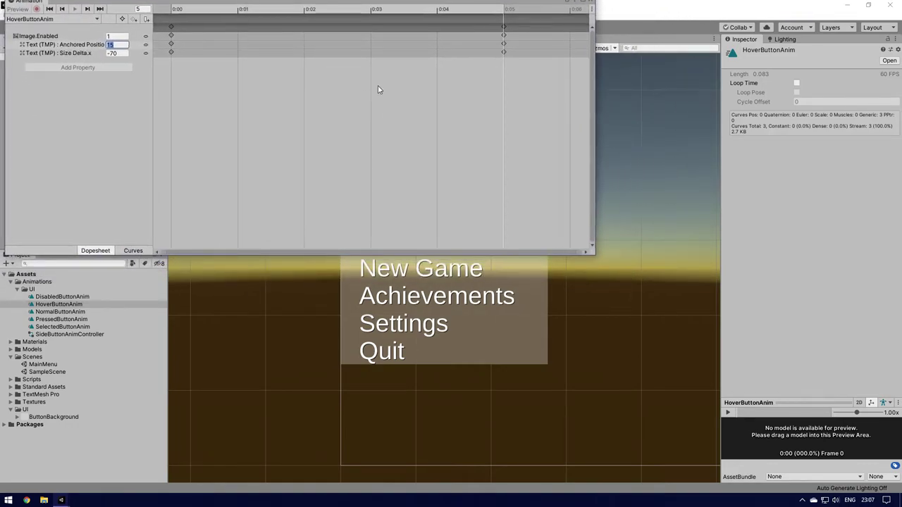
pyautogui.press('Tab')
pyautogui.press('Tab')
pyautogui.moveTo(98, 2); pyautogui.dragTo(112, 35)
pyautogui.click(606, 32)
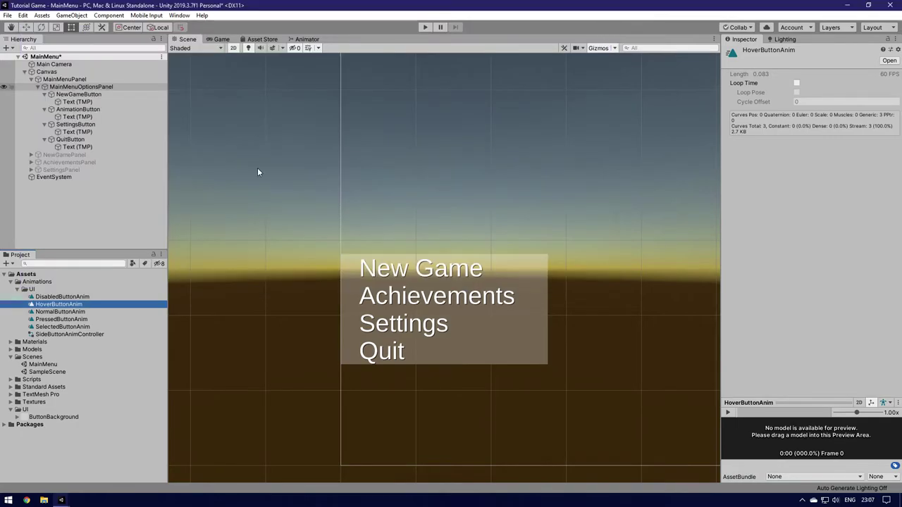
# Step: Check the NormalButtonAnim clip, then start play mode to test the menu
pyautogui.doubleClick(58, 311)
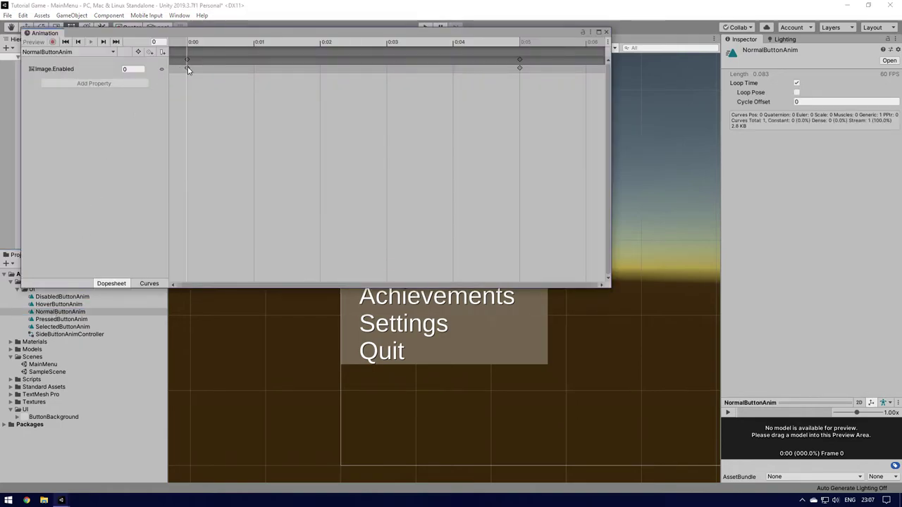
pyautogui.click(606, 32)
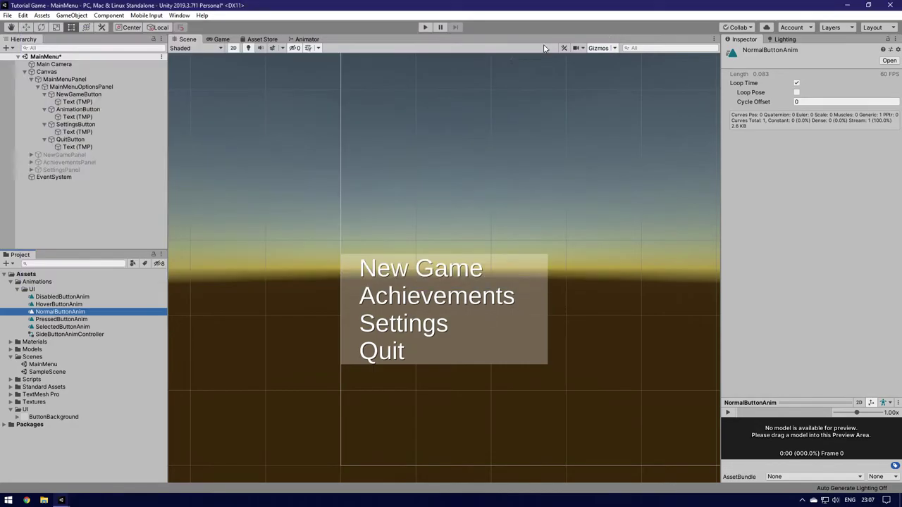
pyautogui.click(423, 28)
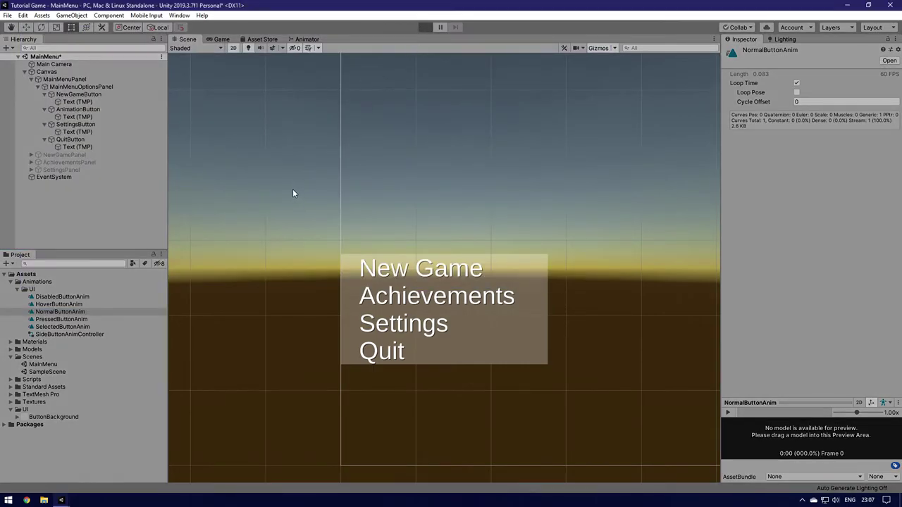
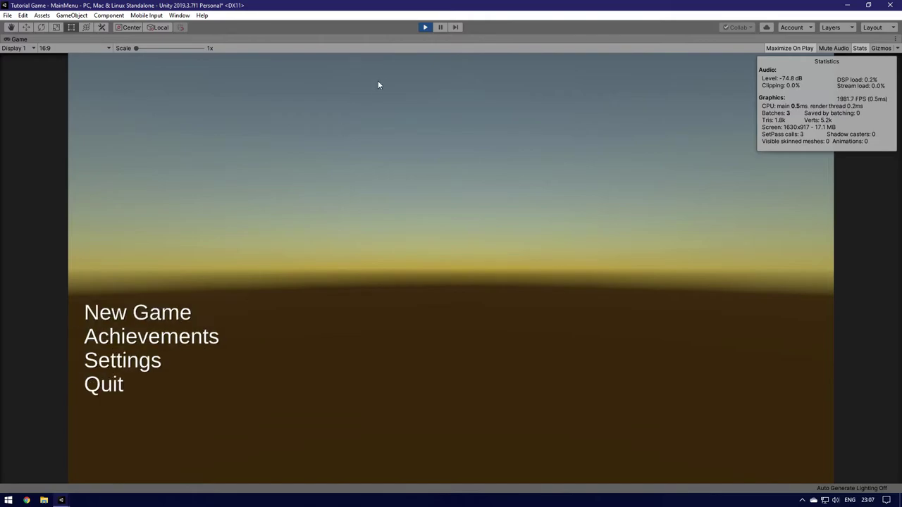
# Step: Exit Play mode to get back to the MainMenu scene editor
pyautogui.click(424, 27)
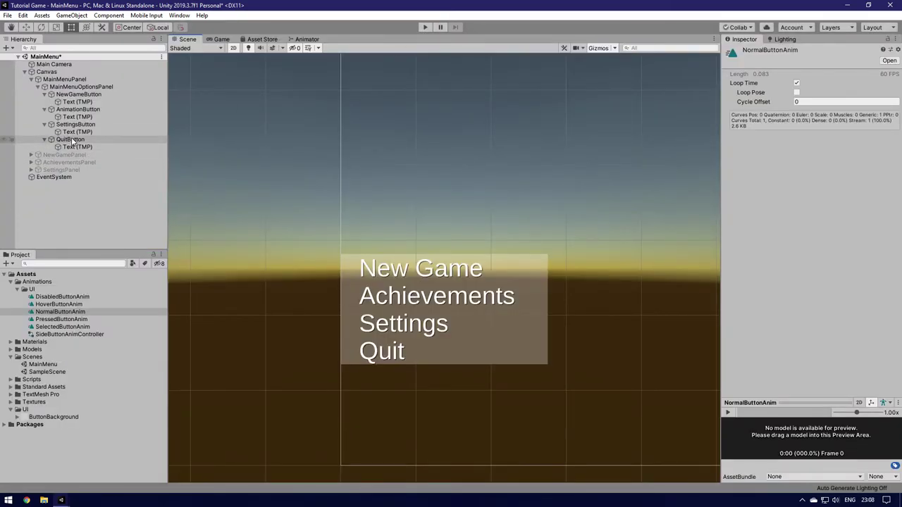
# Step: Select the New Game label and show its Extra Settings in the Inspector
pyautogui.click(75, 102)
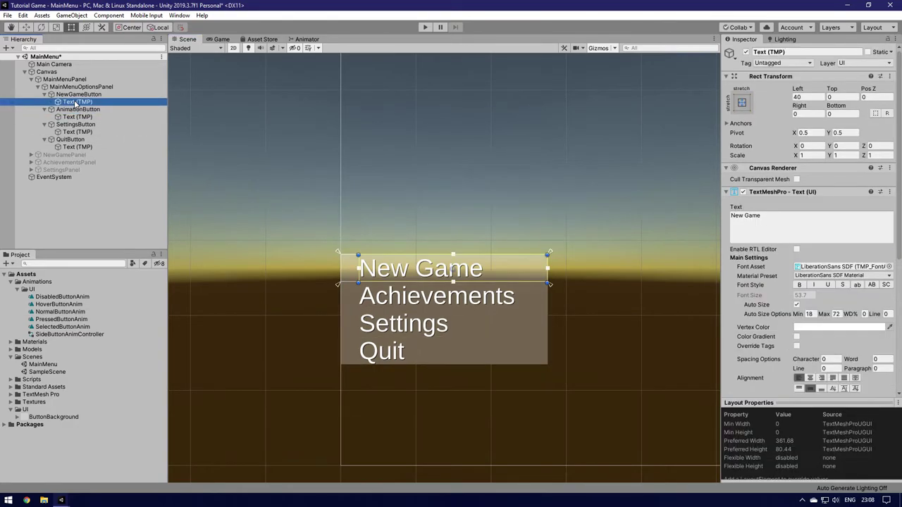
pyautogui.press('Up')
pyautogui.press('Down')
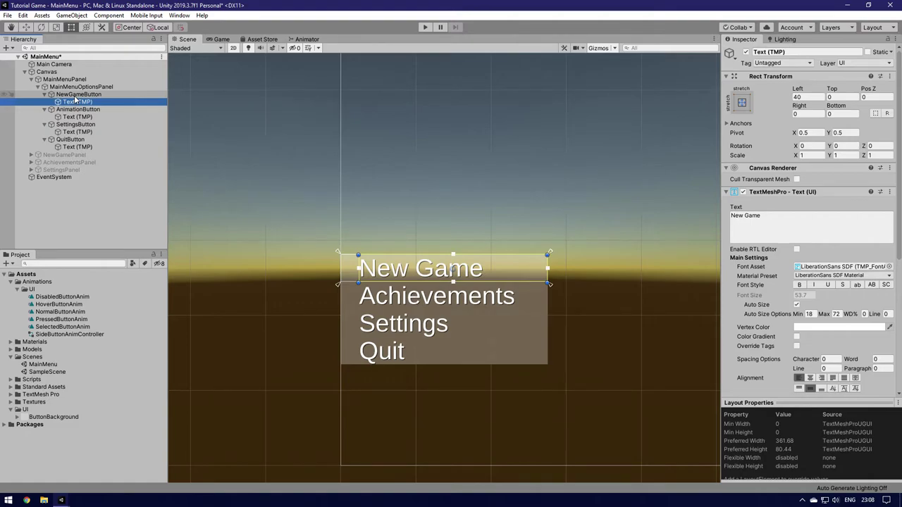
pyautogui.scroll(-3, 823, 262)
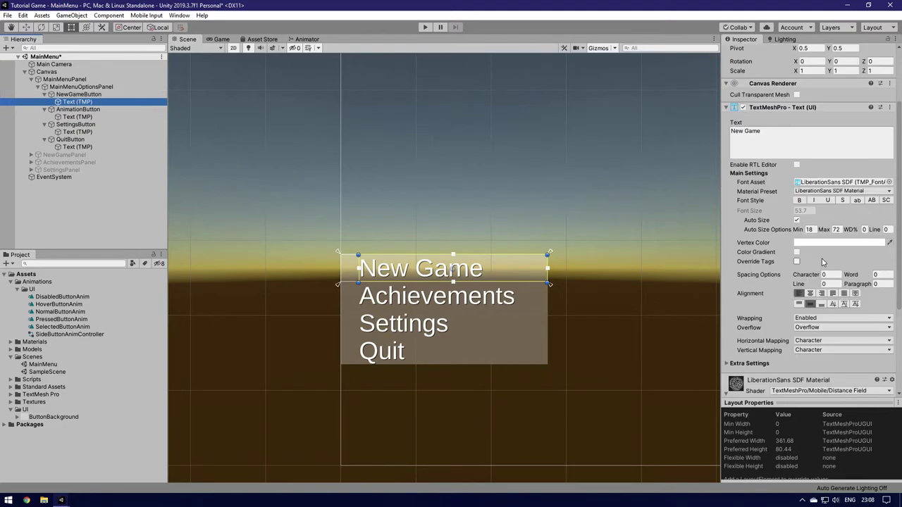
pyautogui.scroll(-4, 815, 275)
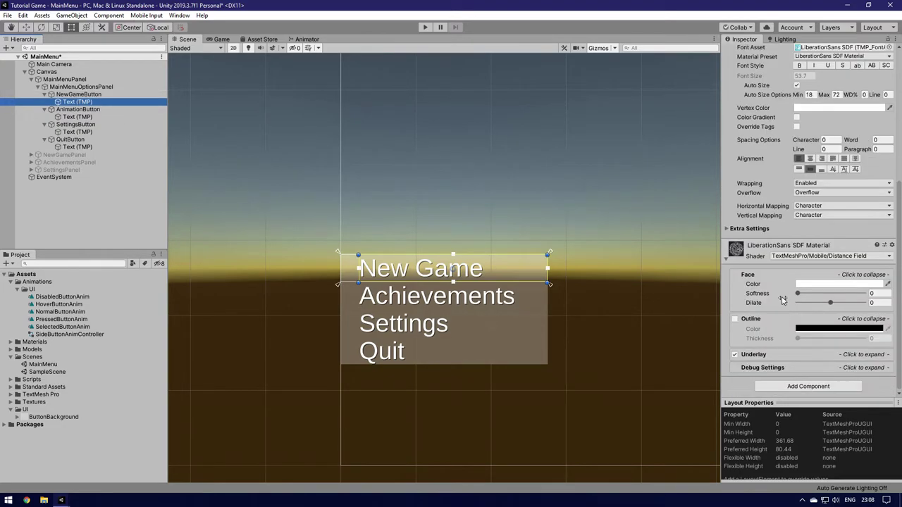
pyautogui.scroll(2, 779, 294)
pyautogui.click(728, 313)
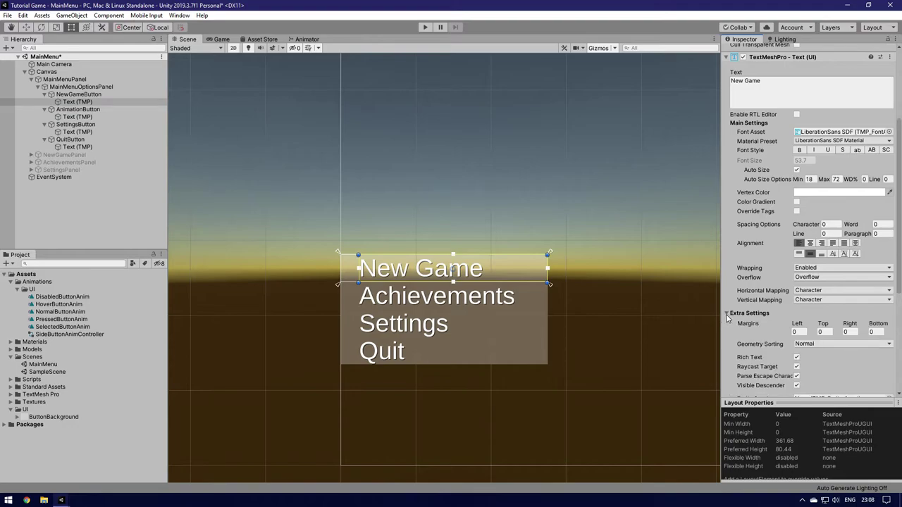
pyautogui.click(728, 314)
pyautogui.click(729, 315)
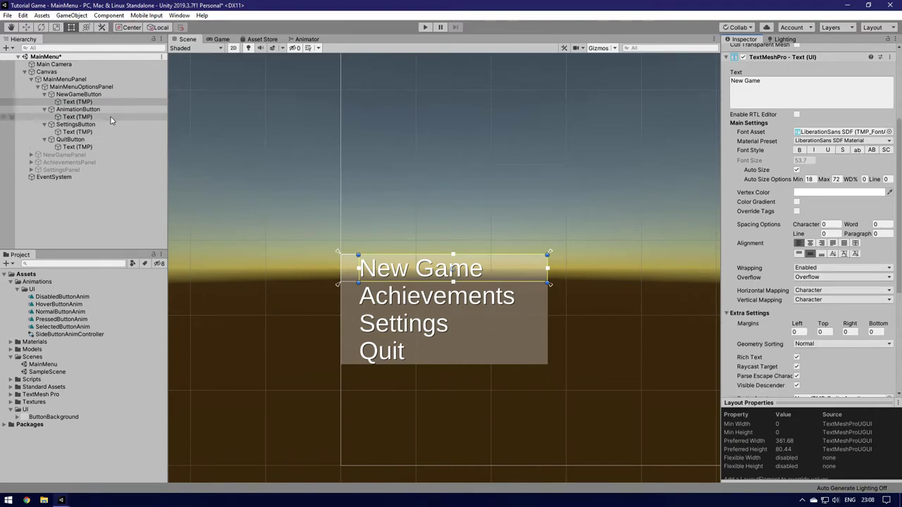
# Step: Multi-select all four menu labels and set their Rect Transform Left and Right to 0
pyautogui.keyDown('ctrl'); pyautogui.click(77, 116); pyautogui.keyUp('ctrl')
pyautogui.keyDown('ctrl'); pyautogui.click(78, 132); pyautogui.keyUp('ctrl')
pyautogui.keyDown('ctrl'); pyautogui.click(78, 147); pyautogui.keyUp('ctrl')
pyautogui.moveTo(358, 303); pyautogui.dragTo(341, 303)
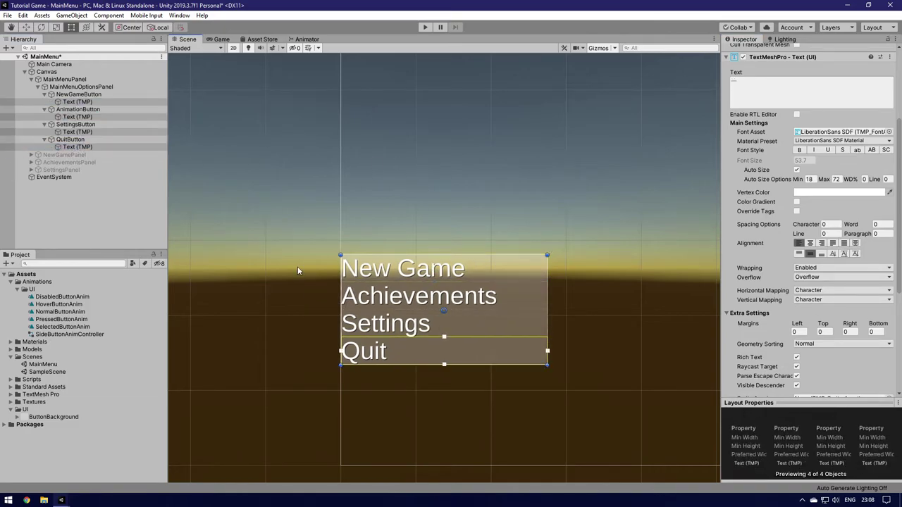
pyautogui.scroll(4, 776, 98)
pyautogui.click(809, 113)
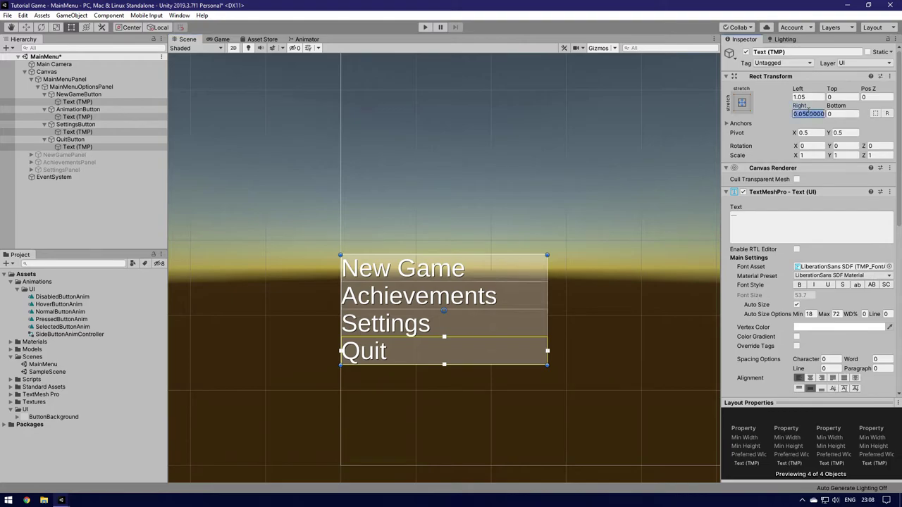
pyautogui.write('0')
pyautogui.press('Return')
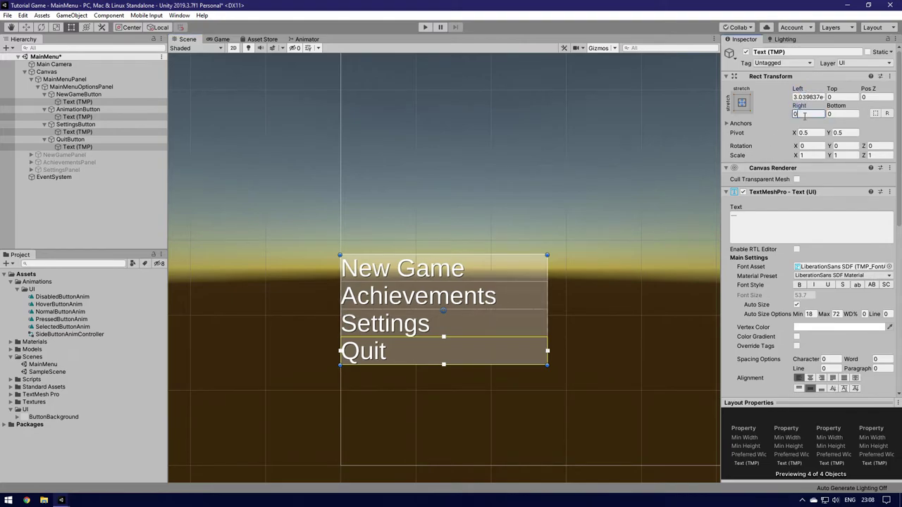
pyautogui.click(803, 97)
pyautogui.write('0')
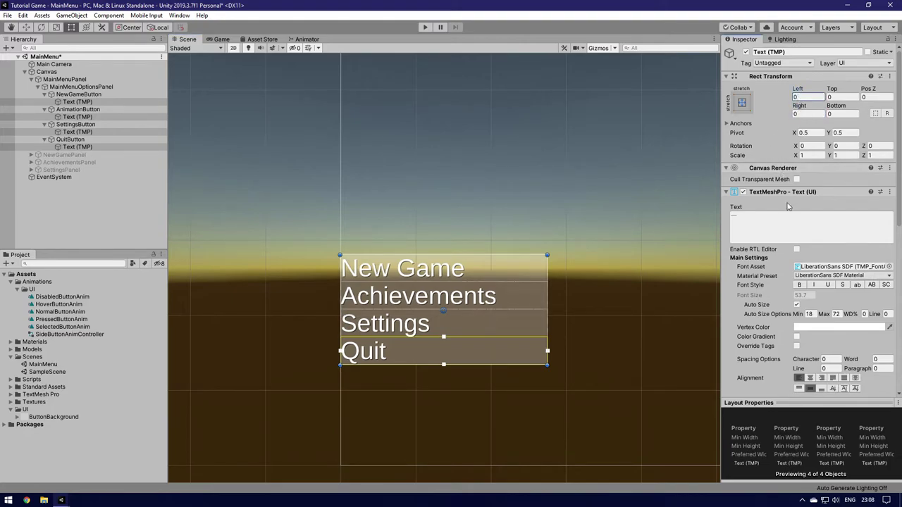
# Step: Give the four labels a left text margin of 40, then collapse MainMenuPanel
pyautogui.scroll(-10, 768, 252)
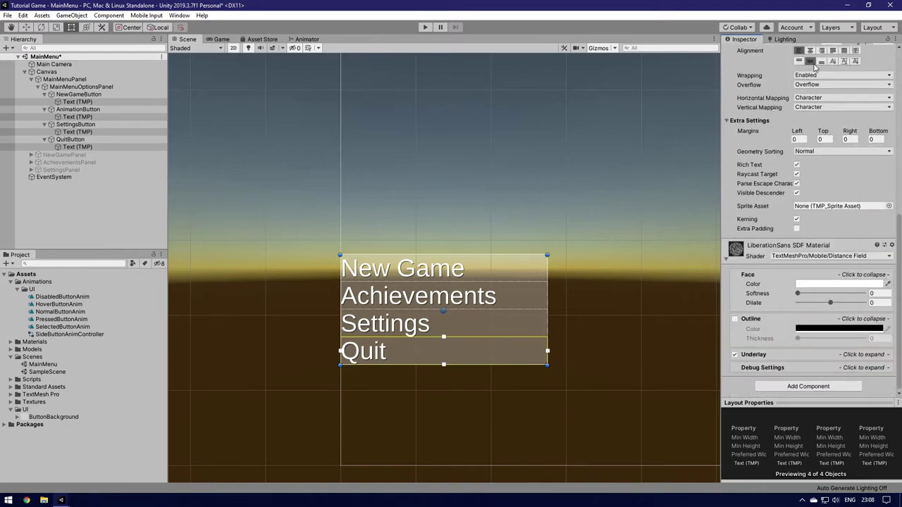
pyautogui.click(798, 138)
pyautogui.write('40')
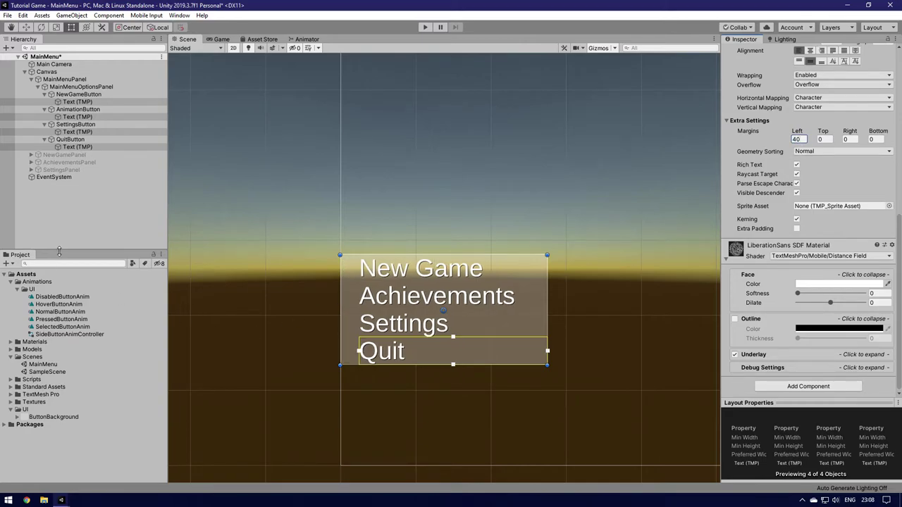
pyautogui.click(82, 205)
pyautogui.click(31, 80)
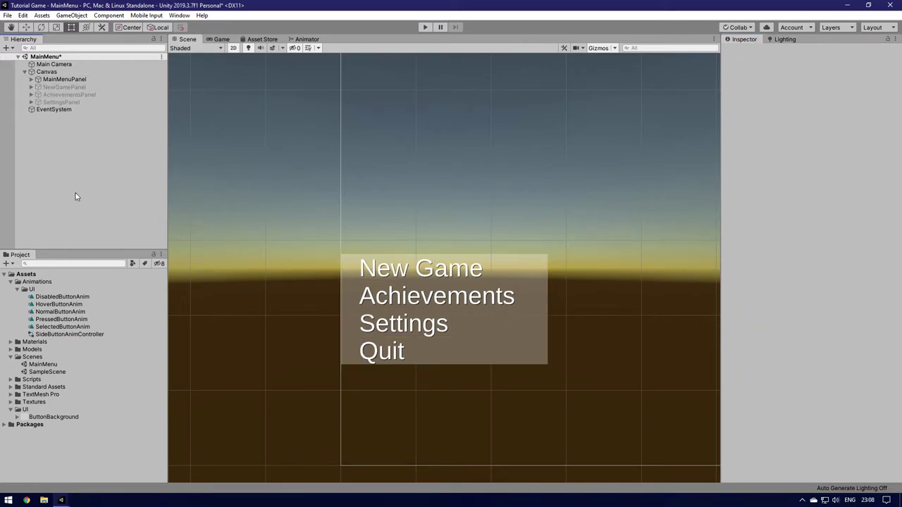
# Step: Test-run the menu to check the indented labels, then expand MainMenuPanel again
pyautogui.click(425, 27)
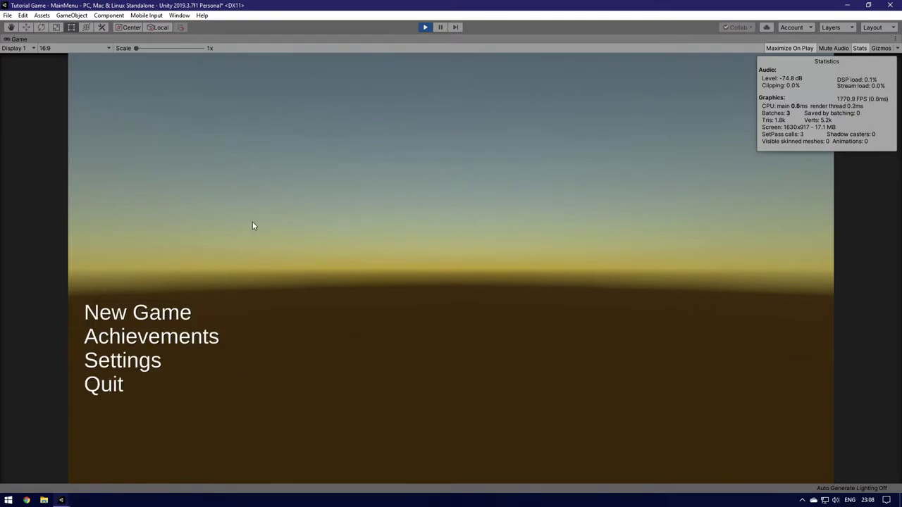
pyautogui.click(424, 27)
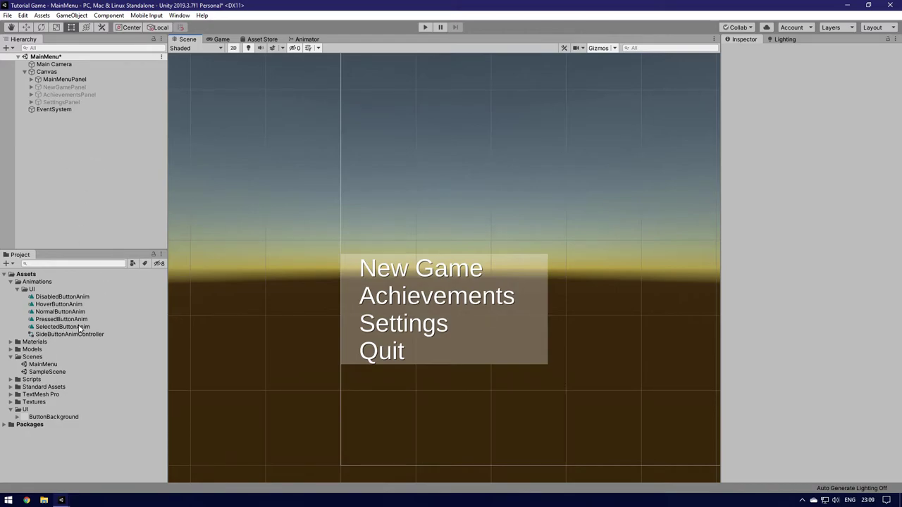
pyautogui.click(31, 80)
pyautogui.click(31, 80)
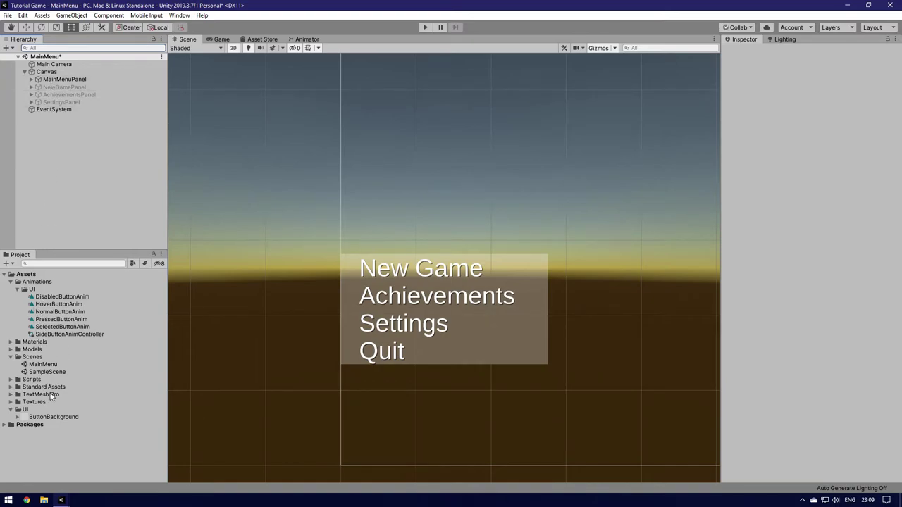
pyautogui.click(31, 80)
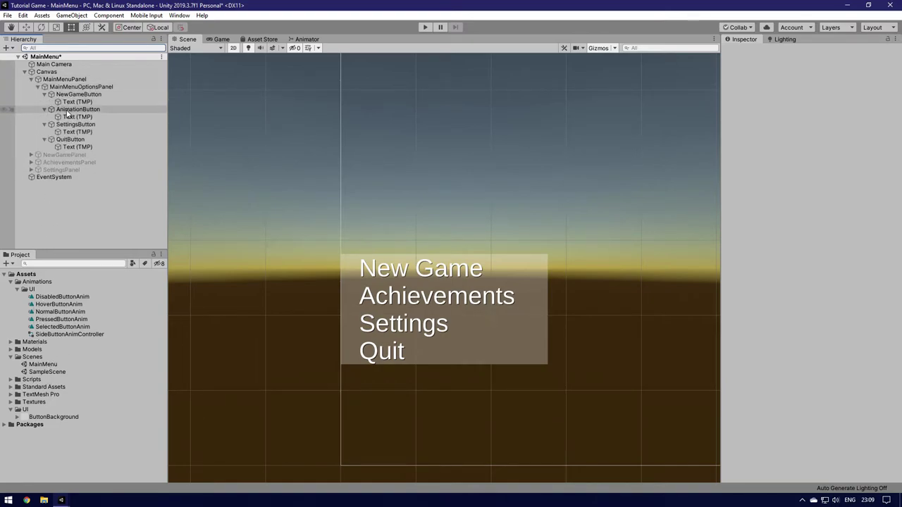
# Step: Inspect the New Game label's Extra Settings margins, then select MainMenuPanel
pyautogui.click(75, 103)
pyautogui.scroll(-8, 733, 220)
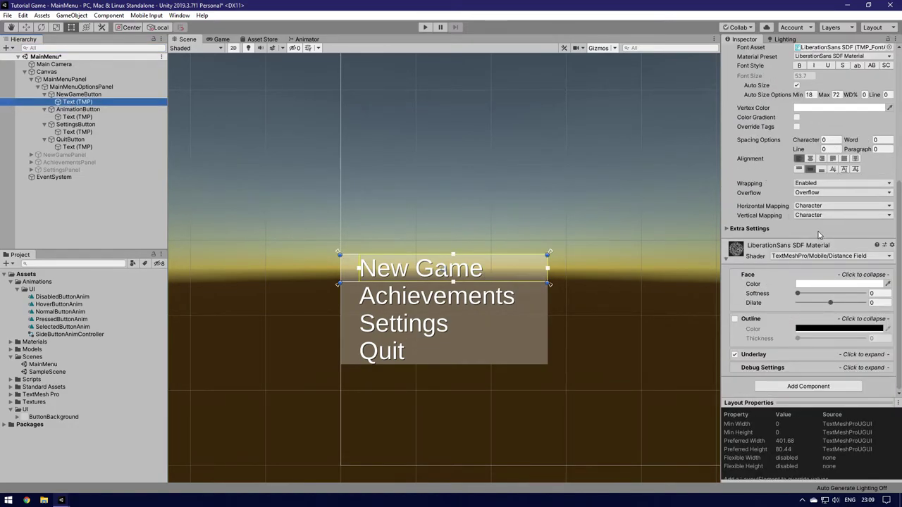
pyautogui.click(751, 229)
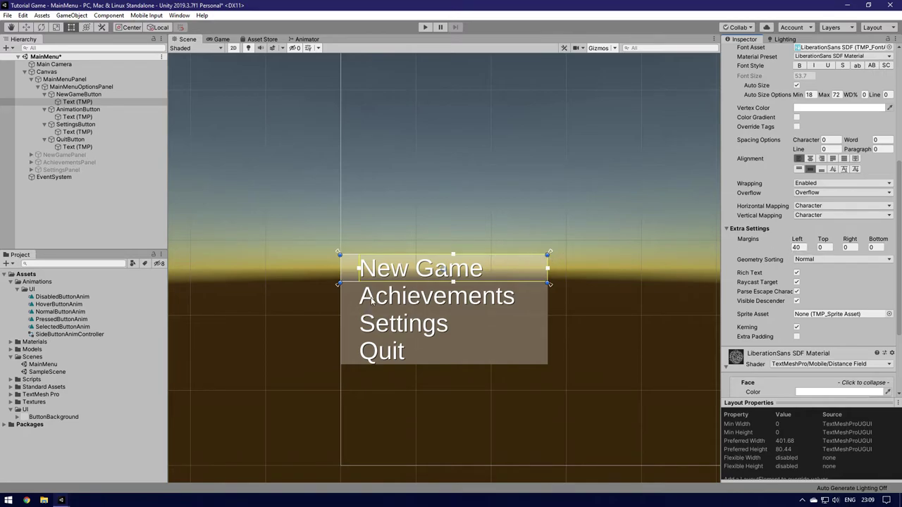
pyautogui.scroll(2, 436, 228)
pyautogui.scroll(-3, 444, 232)
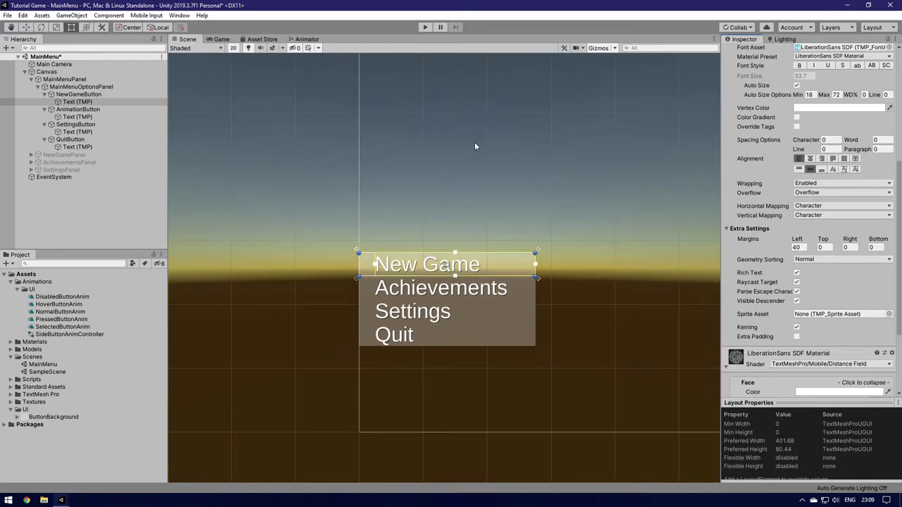
pyautogui.moveTo(475, 145); pyautogui.dragTo(457, 261, button='middle')
pyautogui.scroll(-1, 457, 261)
pyautogui.click(78, 211)
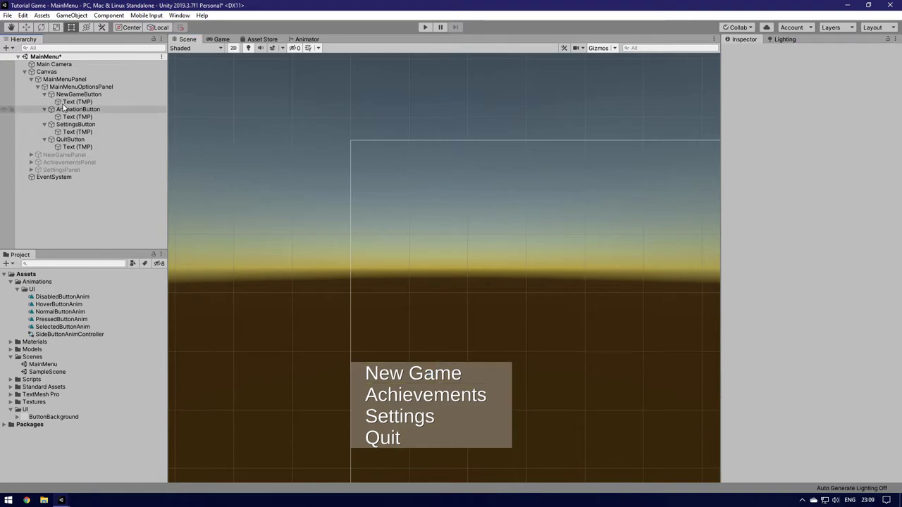
pyautogui.click(59, 87)
pyautogui.click(52, 79)
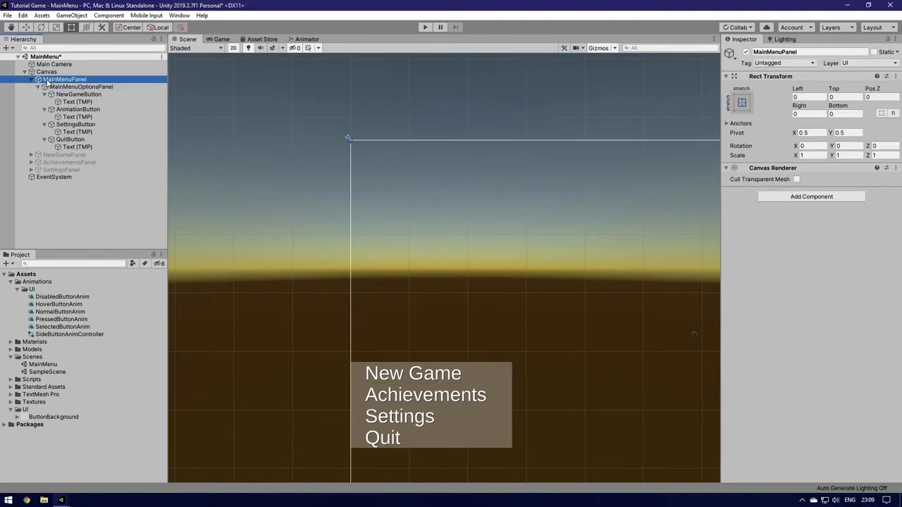
# Step: Add a TextMeshPro text under MainMenuPanel, anchored top-left at position 50, -50
pyautogui.rightClick(48, 79)
pyautogui.moveTo(108, 241)
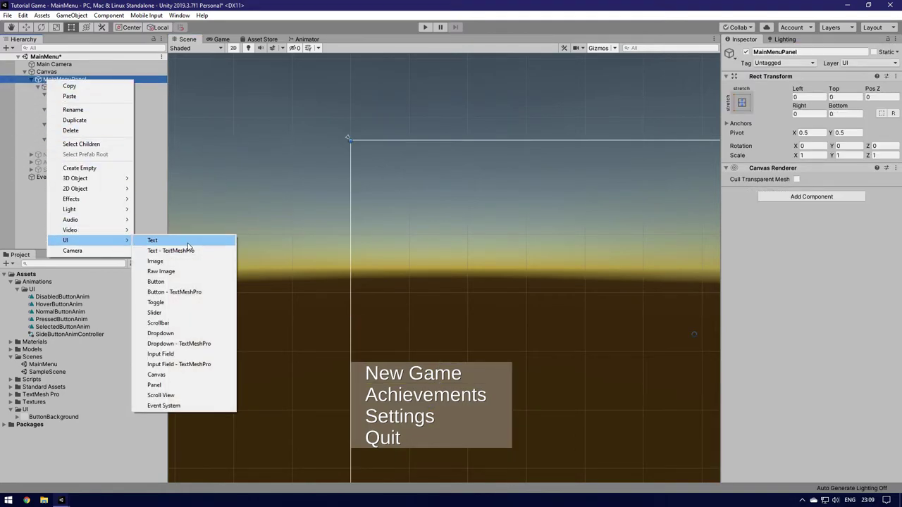
pyautogui.click(195, 250)
pyautogui.scroll(-1, 620, 300)
pyautogui.moveTo(661, 331); pyautogui.dragTo(362, 148)
pyautogui.click(742, 102)
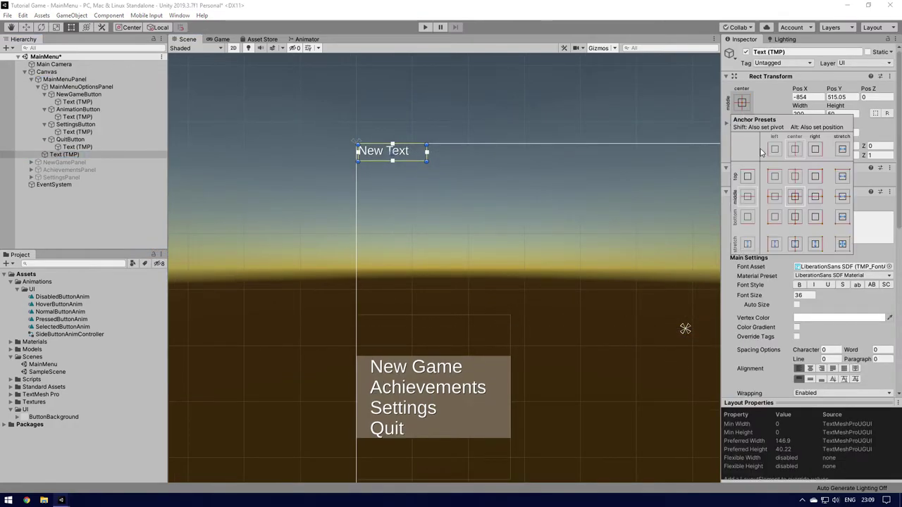
pyautogui.click(775, 175)
pyautogui.click(806, 98)
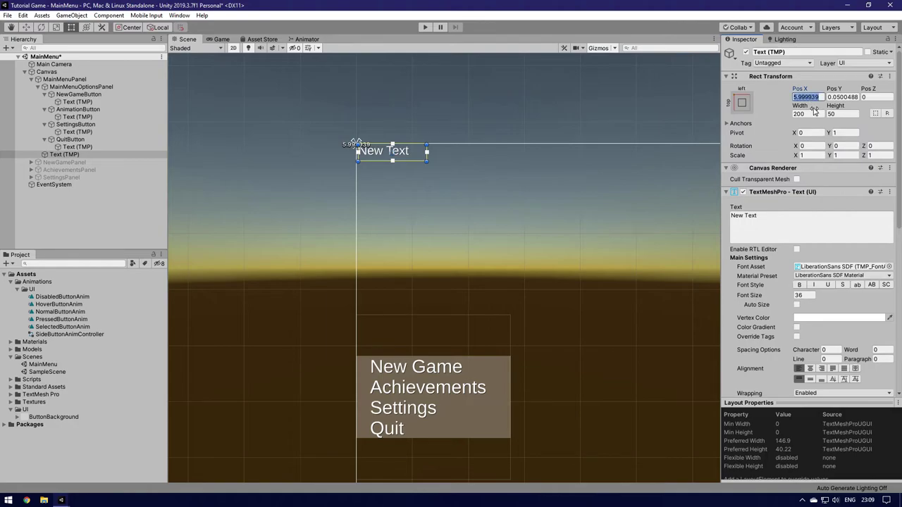
pyautogui.write('50')
pyautogui.click(841, 94)
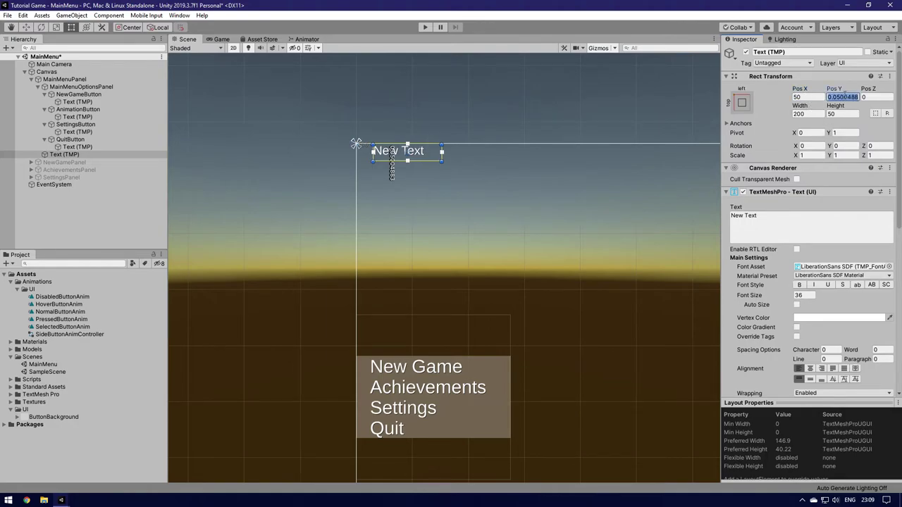
pyautogui.write('-50')
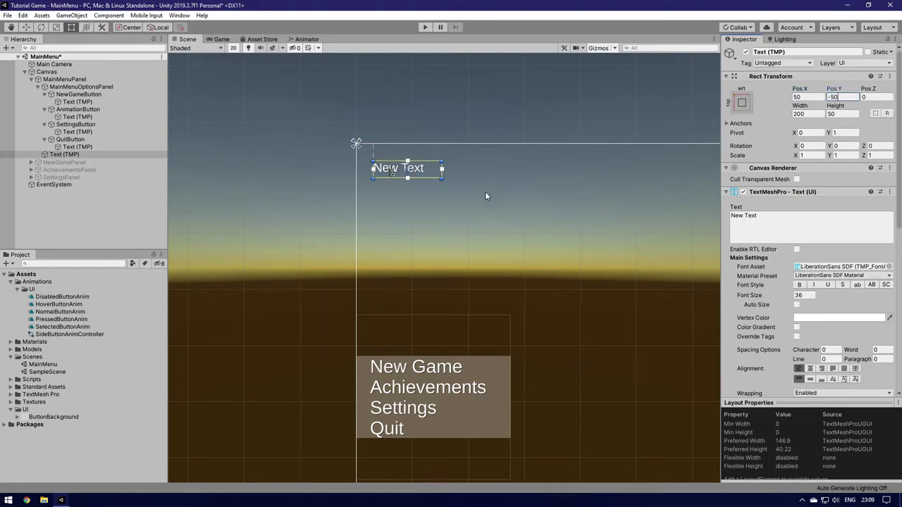
# Step: Enable auto-size with max 120, set the text to 'Tutorial Game', and shrink the box to fit
pyautogui.moveTo(439, 178); pyautogui.dragTo(590, 217)
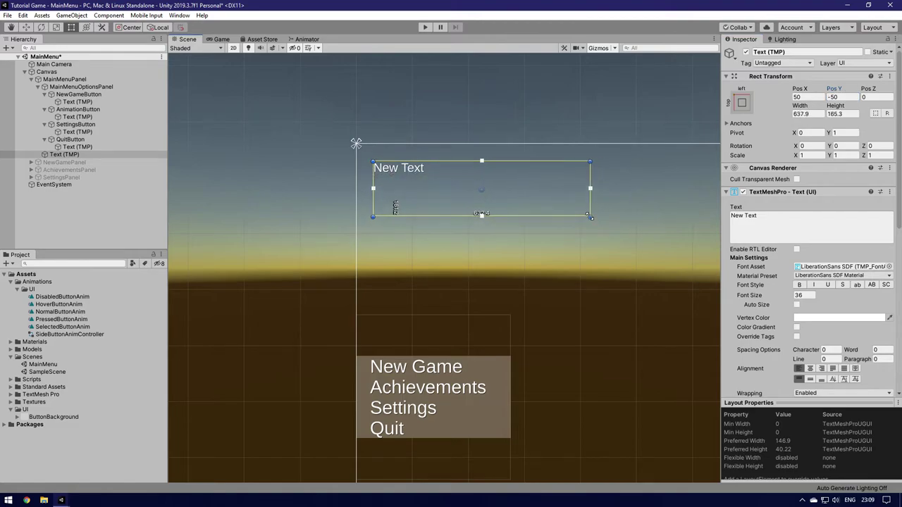
pyautogui.click(797, 304)
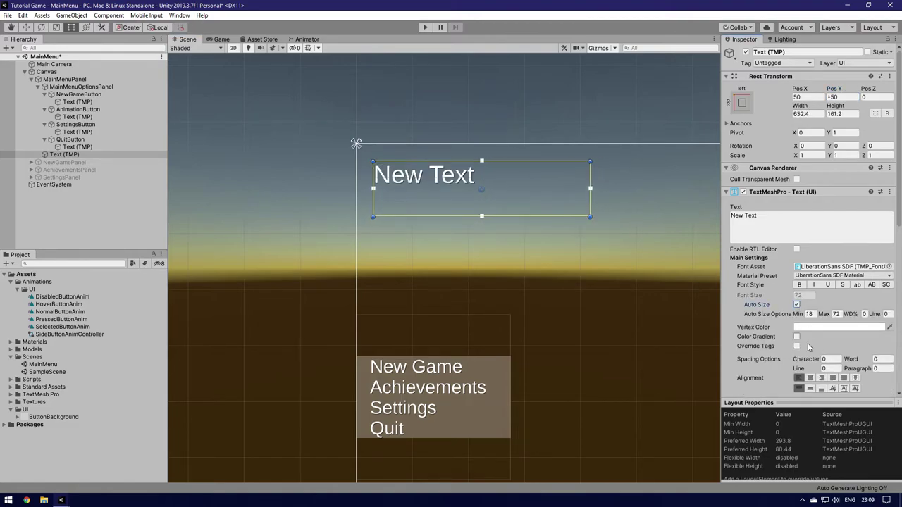
pyautogui.click(836, 314)
pyautogui.write('120')
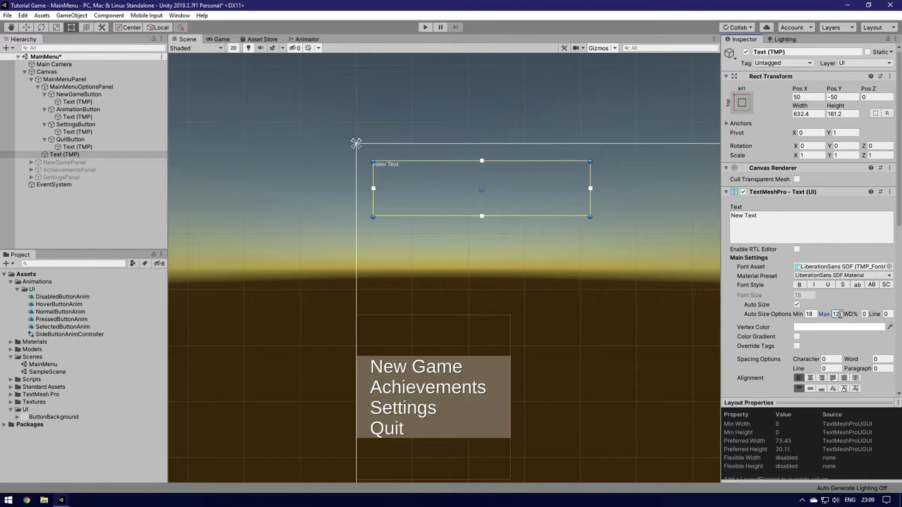
pyautogui.click(773, 231)
pyautogui.hotkey('ctrl', 'a')
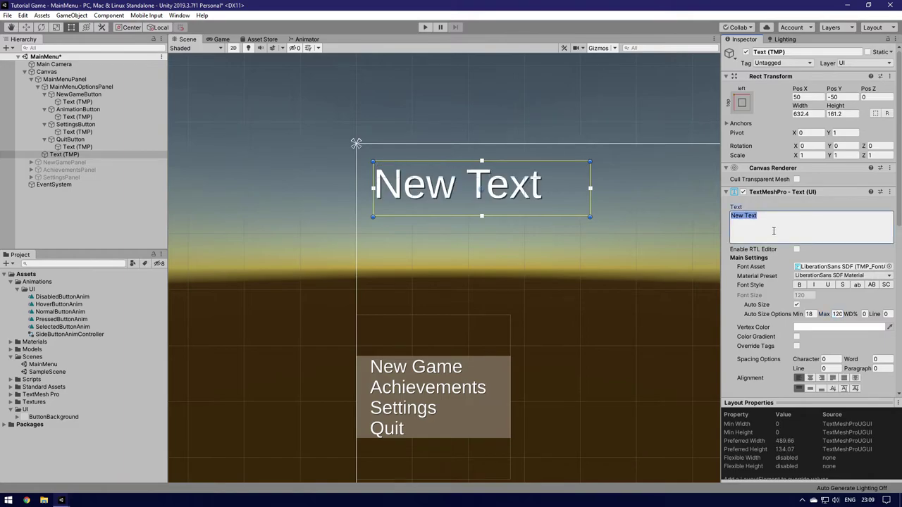
pyautogui.write('Tutorial Game')
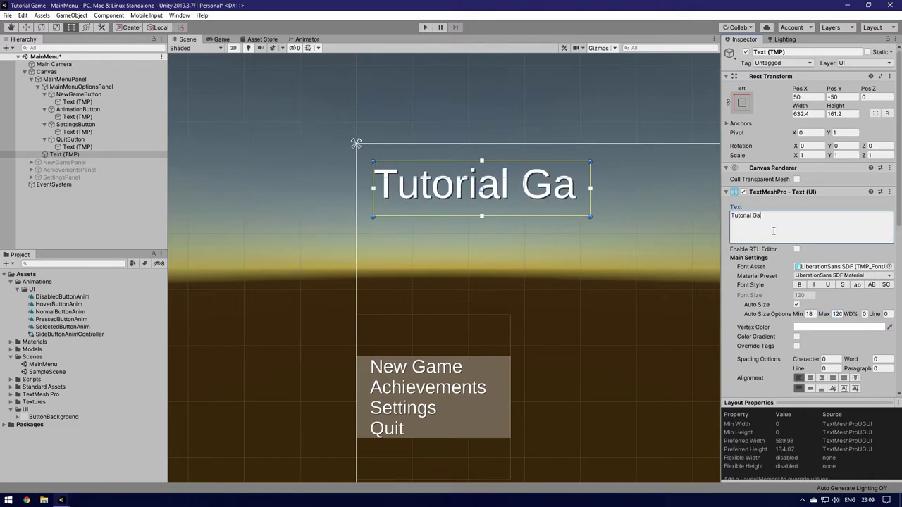
pyautogui.moveTo(547, 216); pyautogui.dragTo(601, 192)
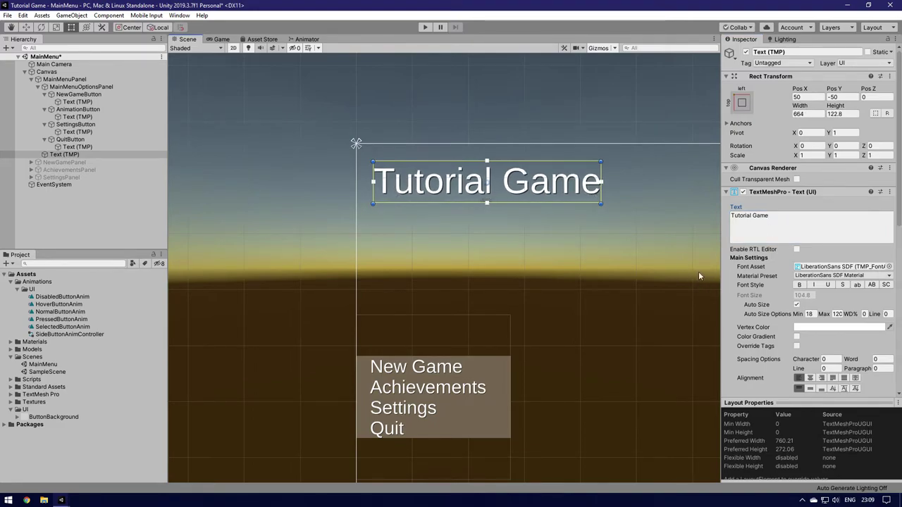
pyautogui.scroll(-10, 770, 273)
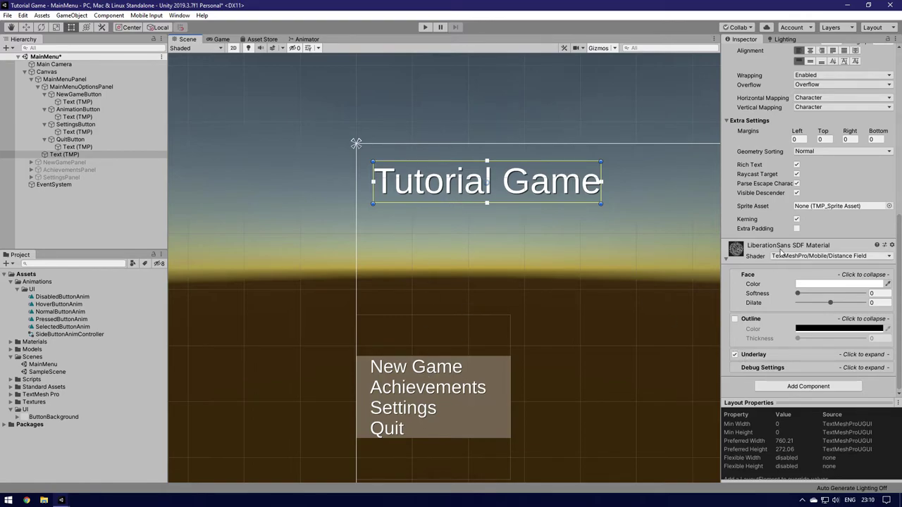
pyautogui.scroll(8, 778, 259)
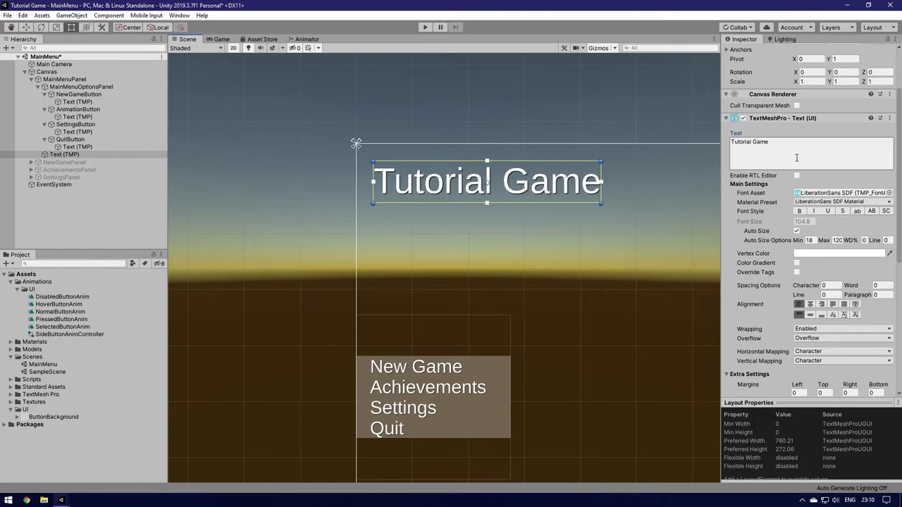
pyautogui.scroll(-8, 798, 241)
pyautogui.scroll(4, 731, 257)
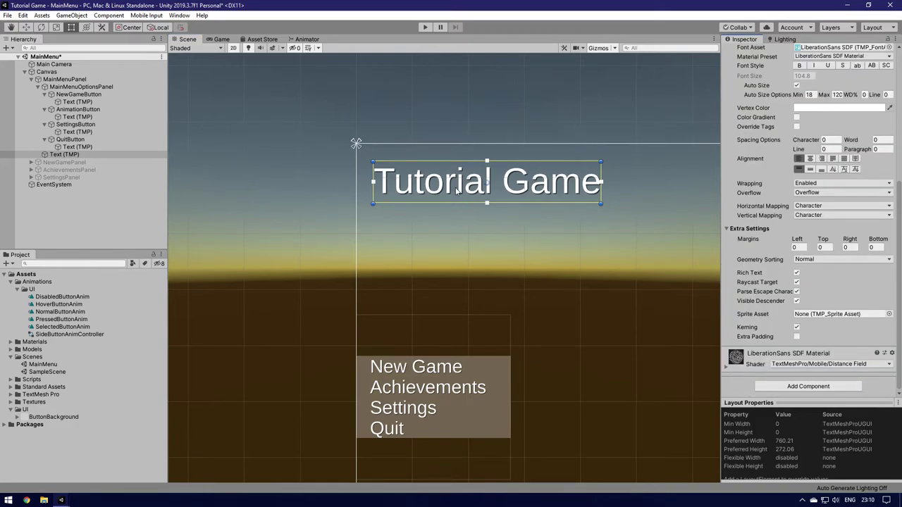
pyautogui.click(798, 246)
pyautogui.press('Tab')
pyautogui.press('Tab')
pyautogui.press('Tab')
# Step: Check the Size Delta.x keyframe at frame 5 in the Pressed and Selected button clips
pyautogui.click(66, 328)
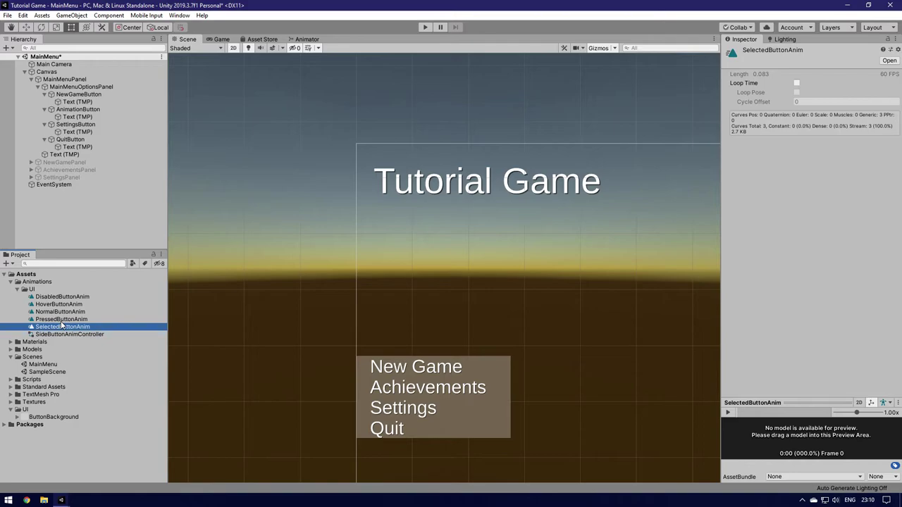
pyautogui.doubleClick(60, 321)
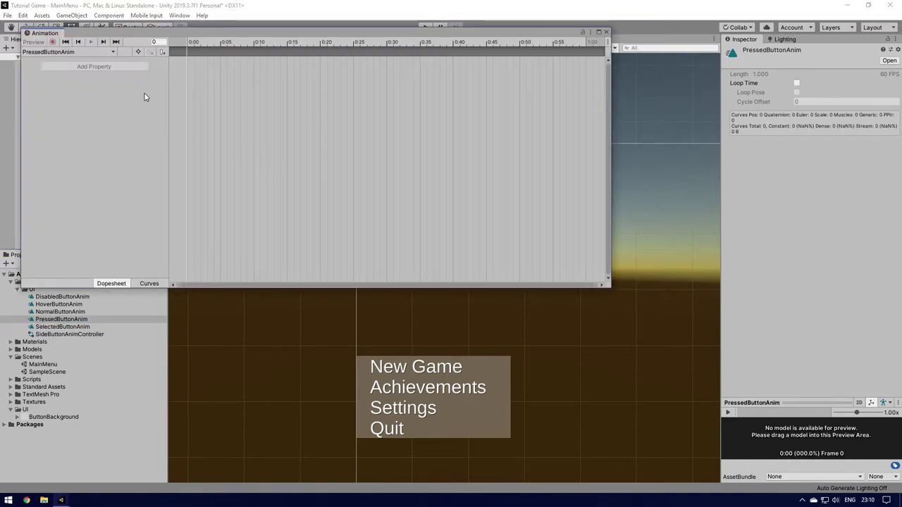
pyautogui.click(606, 32)
pyautogui.click(41, 329)
pyautogui.doubleClick(41, 328)
pyautogui.click(519, 41)
pyautogui.click(131, 86)
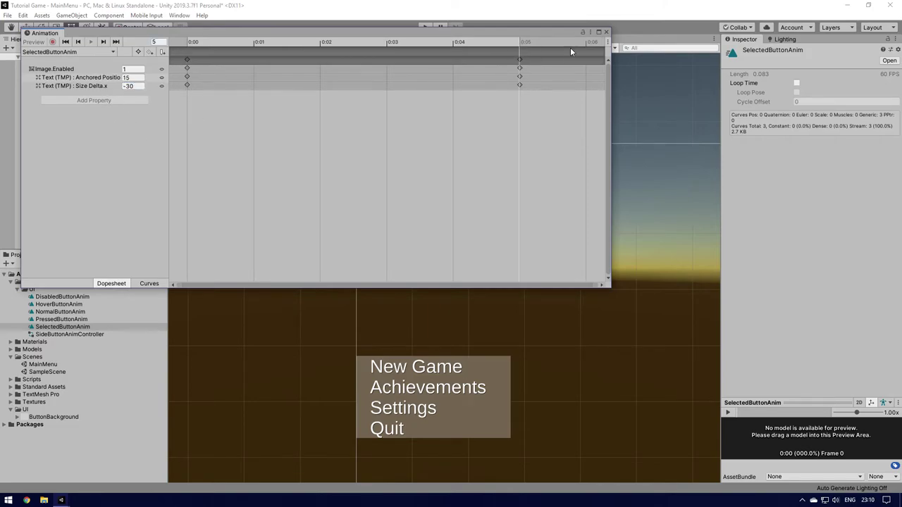
pyautogui.click(606, 31)
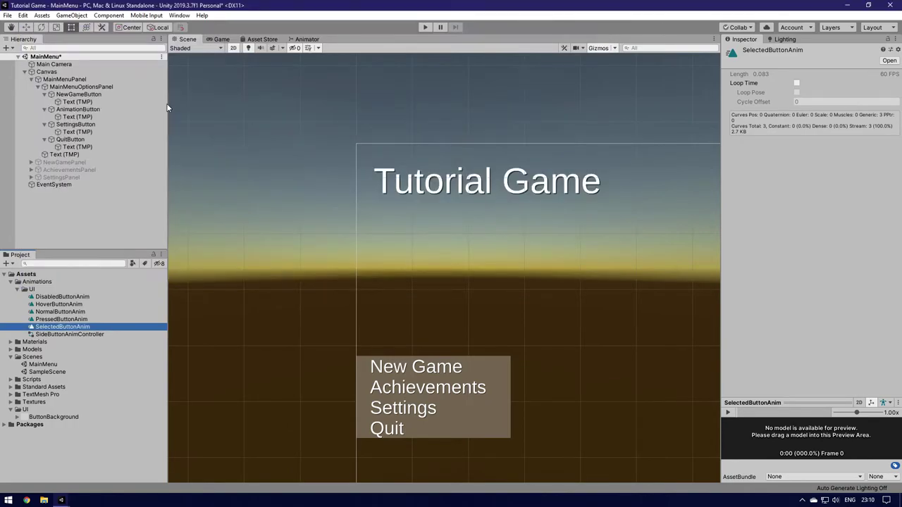
# Step: Set HoverButtonAnim's frame 5 Size Delta.x to -30 and close the Animation window
pyautogui.doubleClick(58, 304)
pyautogui.click(540, 43)
pyautogui.click(129, 86)
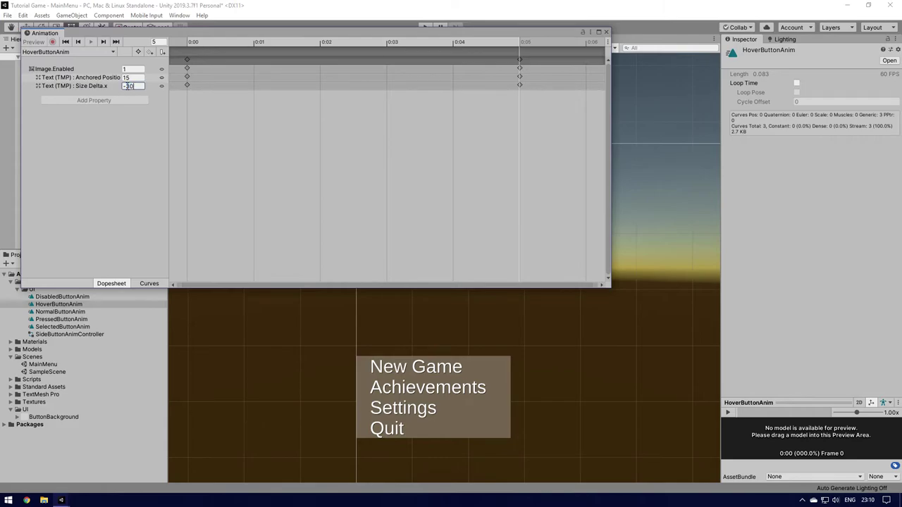
pyautogui.write('-30')
pyautogui.press('Return')
pyautogui.click(606, 32)
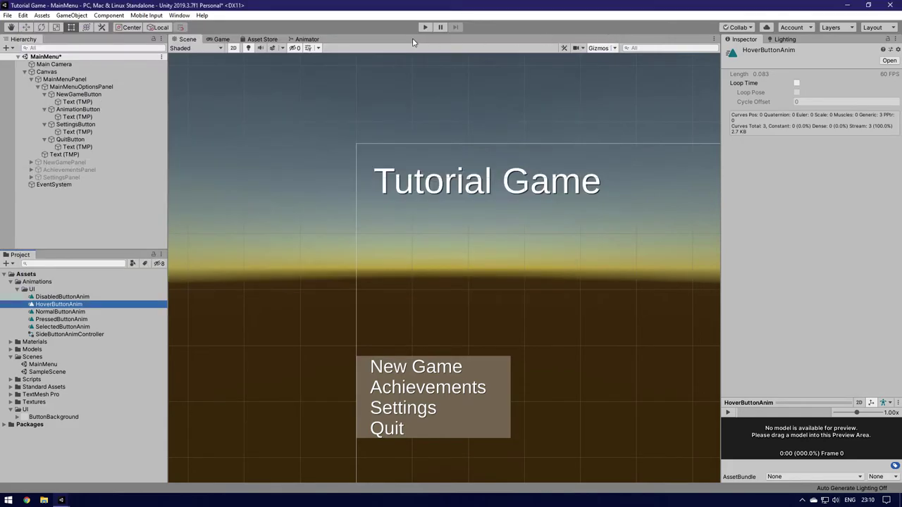
pyautogui.hotkey('ctrl', 'p')
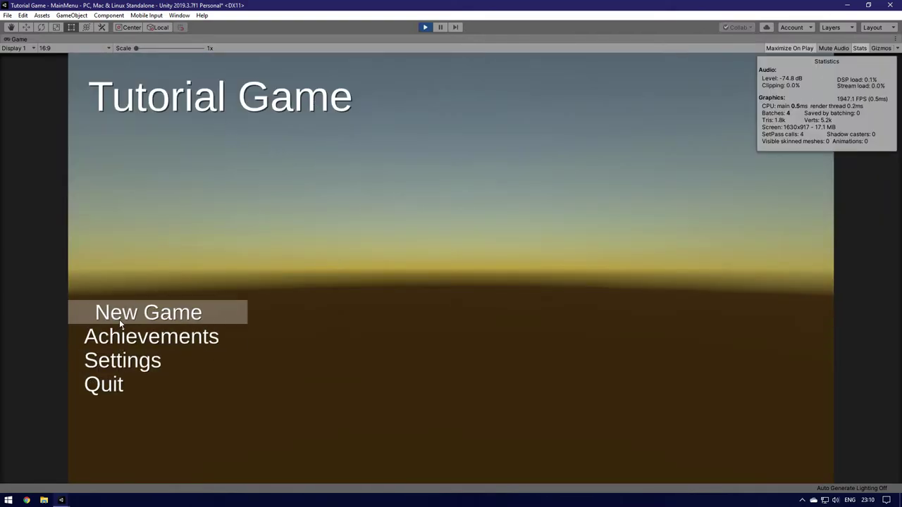
# Step: Stop Play mode and collapse MainMenuOptionsPanel in the Hierarchy
pyautogui.click(424, 27)
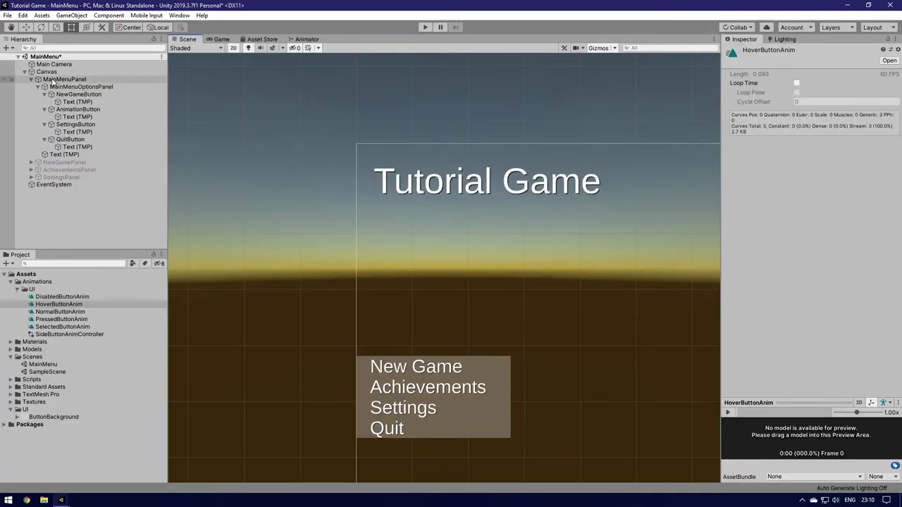
pyautogui.click(32, 80)
pyautogui.click(32, 80)
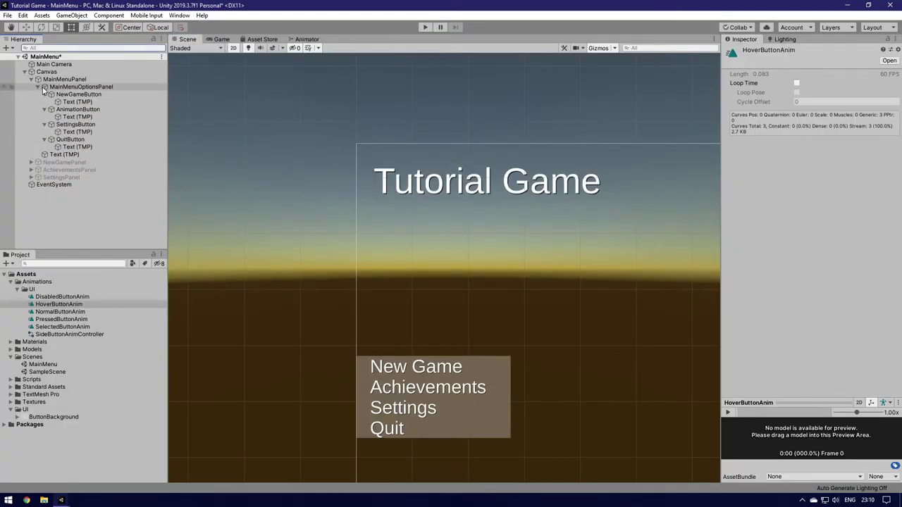
pyautogui.click(37, 87)
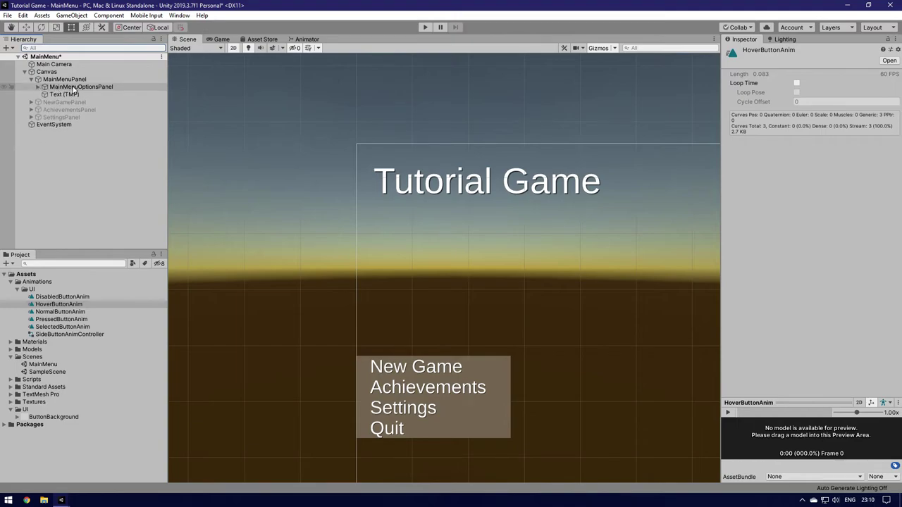
# Step: Rename the title text object under MainMenuPanel to GameTitle
pyautogui.click(65, 94)
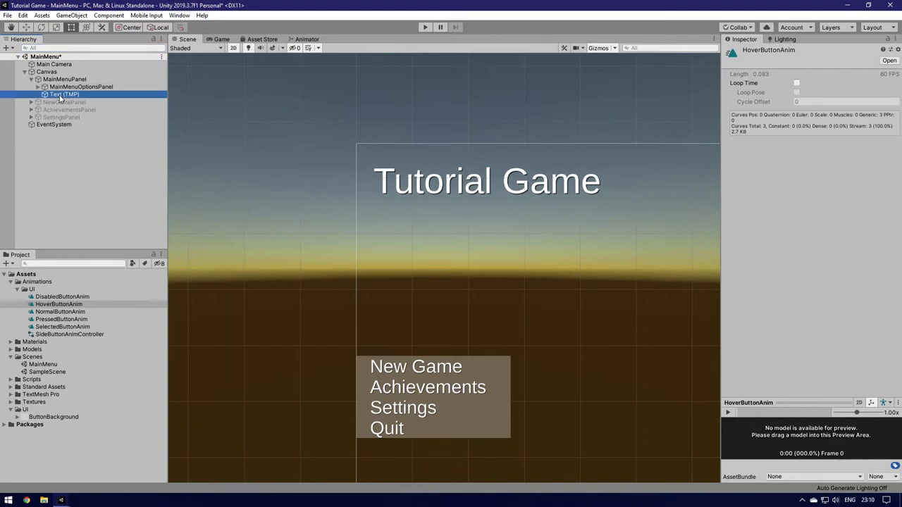
pyautogui.click(64, 95)
pyautogui.write('GameTitle')
pyautogui.press('Return')
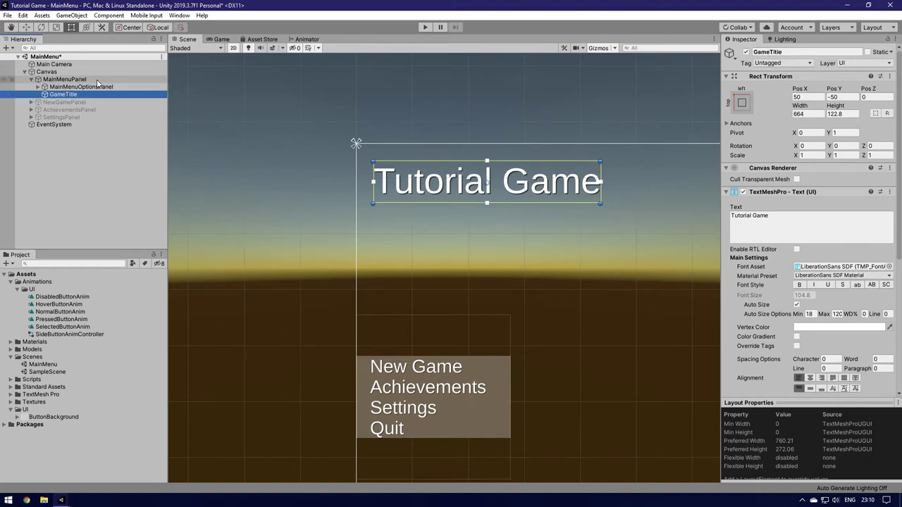
pyautogui.rightClick(60, 80)
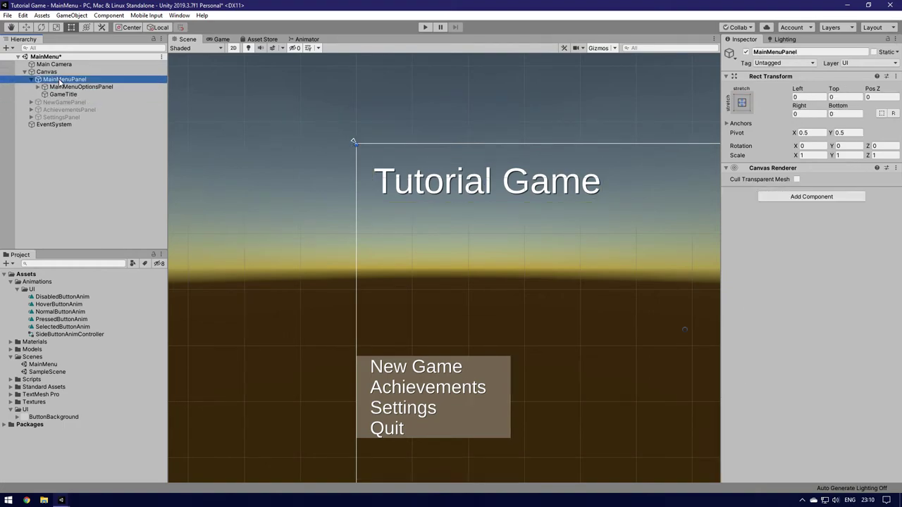
# Step: Add a new TextMeshPro text under MainMenuPanel named CopyrightInfo
pyautogui.moveTo(103, 240)
pyautogui.click(195, 251)
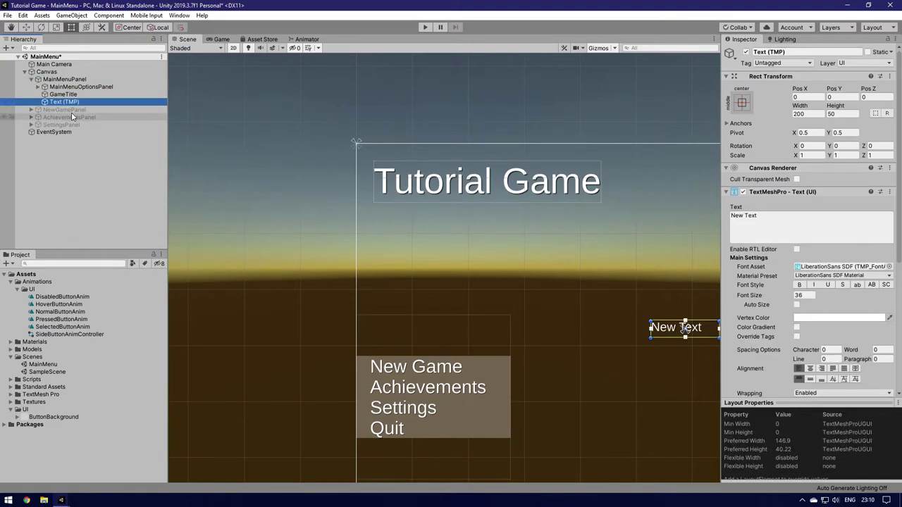
pyautogui.doubleClick(65, 102)
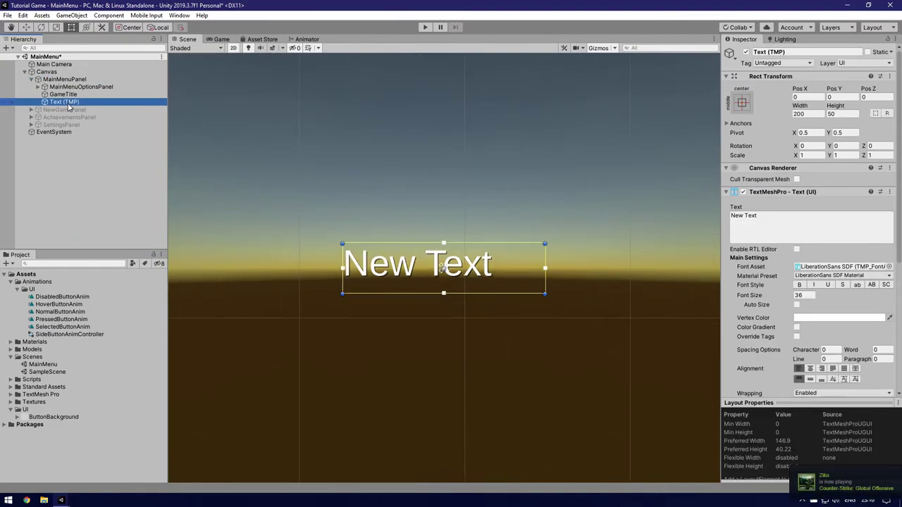
pyautogui.click(69, 105)
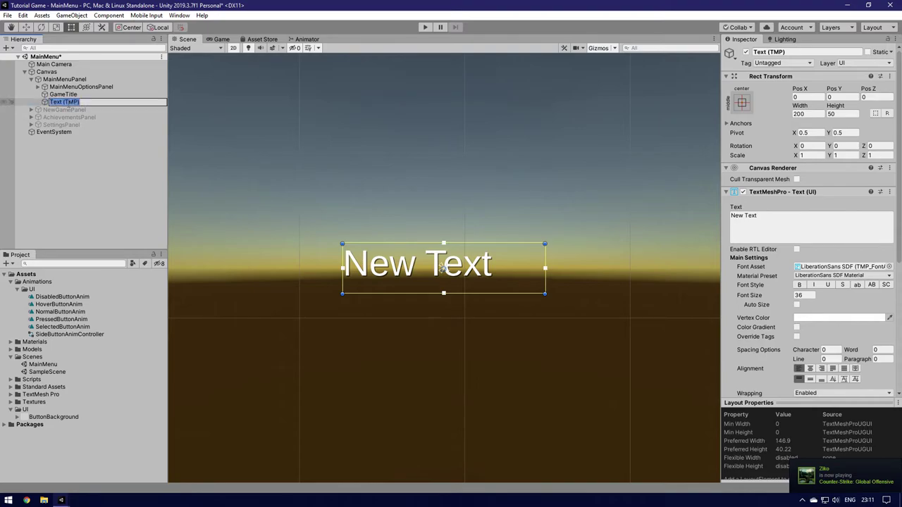
pyautogui.write('CopyrightInfo')
pyautogui.press('Return')
# Step: Anchor CopyrightInfo bottom-left with pivot, width 200, at position 10, 10
pyautogui.scroll(-8, 418, 181)
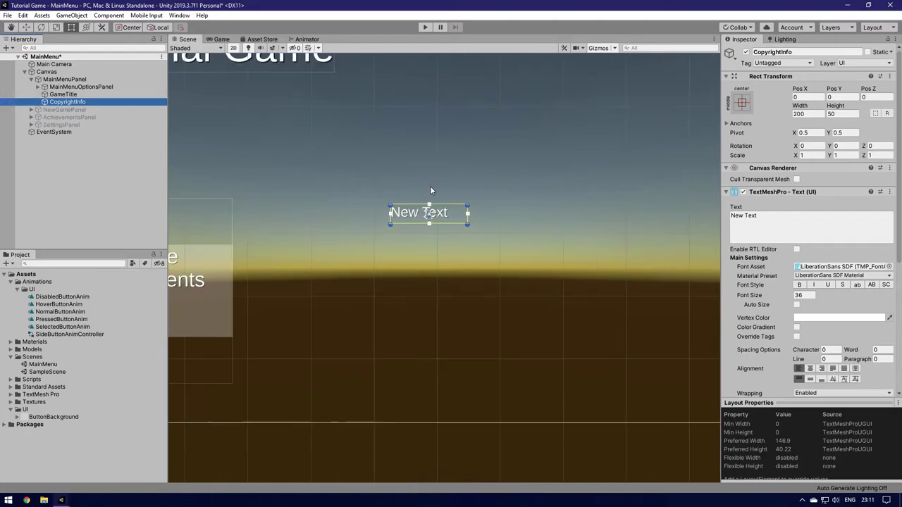
pyautogui.moveTo(282, 163); pyautogui.dragTo(375, 175, button='middle')
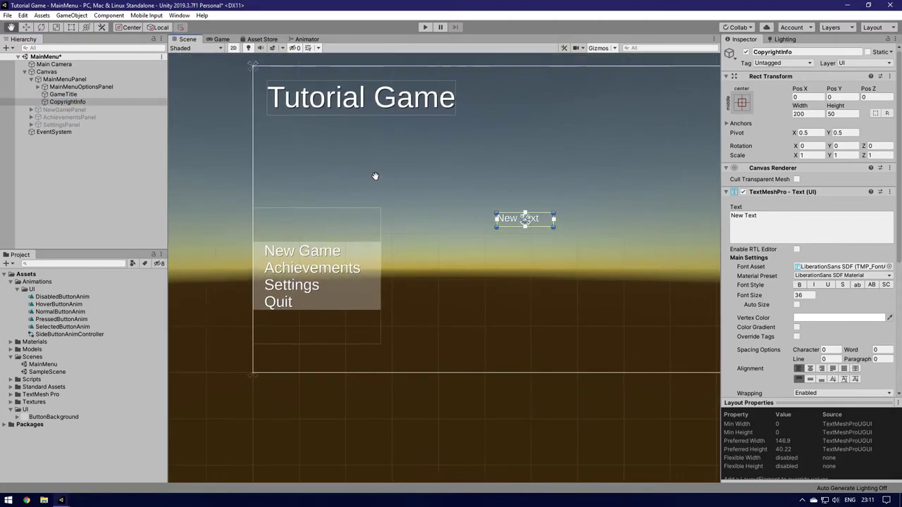
pyautogui.click(741, 102)
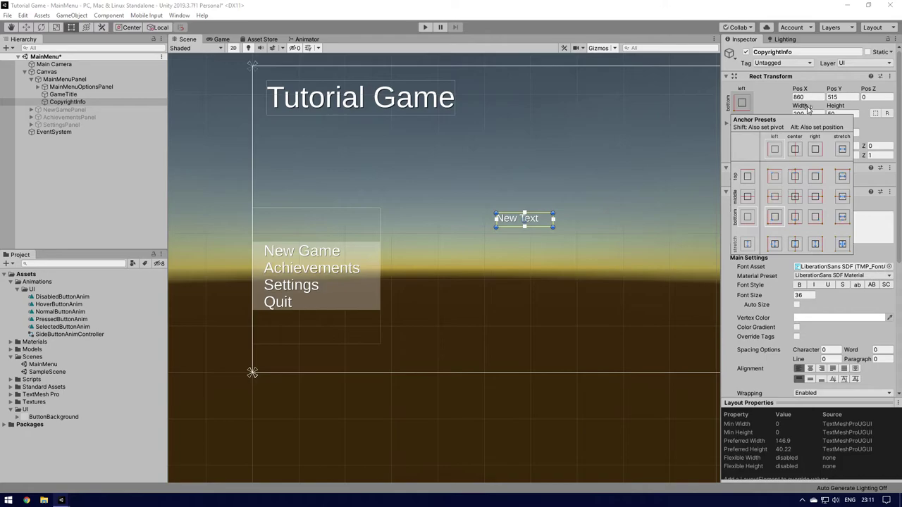
pyautogui.keyDown('shift'); pyautogui.click(775, 217); pyautogui.keyUp('shift')
pyautogui.click(807, 97)
pyautogui.write('0')
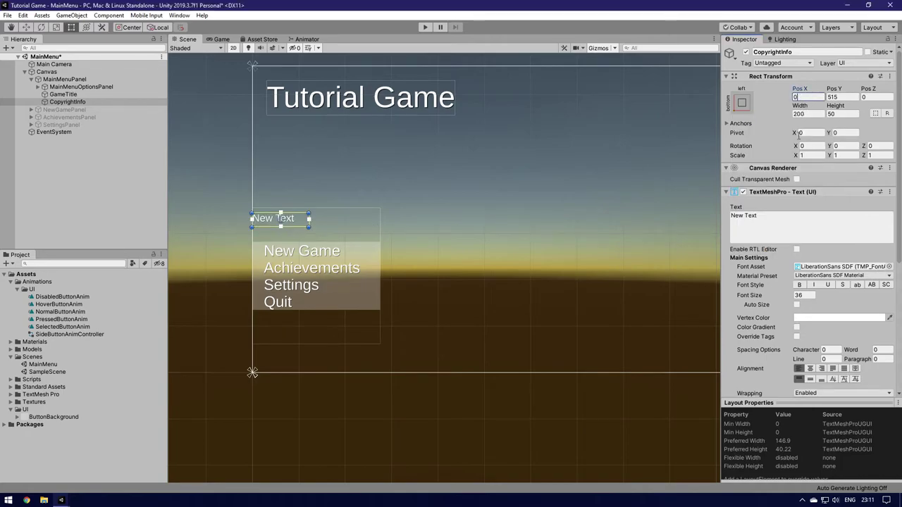
pyautogui.click(839, 98)
pyautogui.write('0')
pyautogui.click(807, 113)
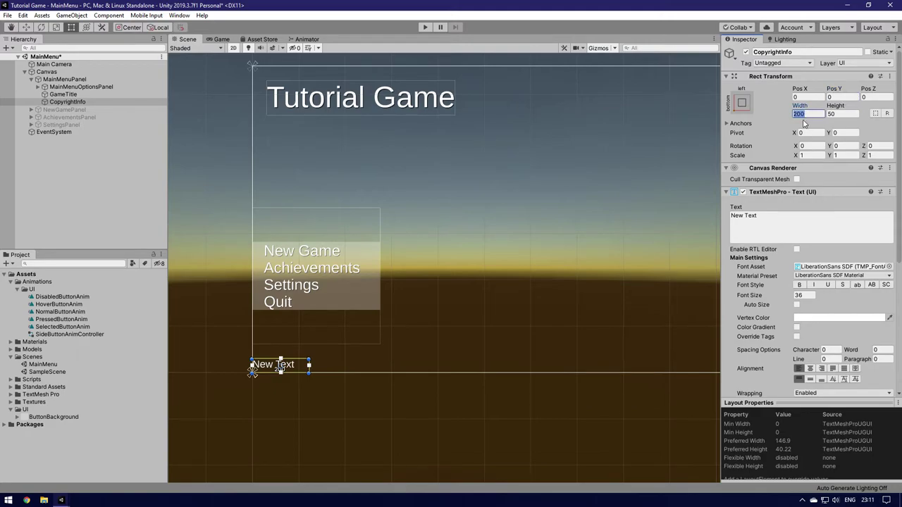
pyautogui.write('10')
pyautogui.press('Return')
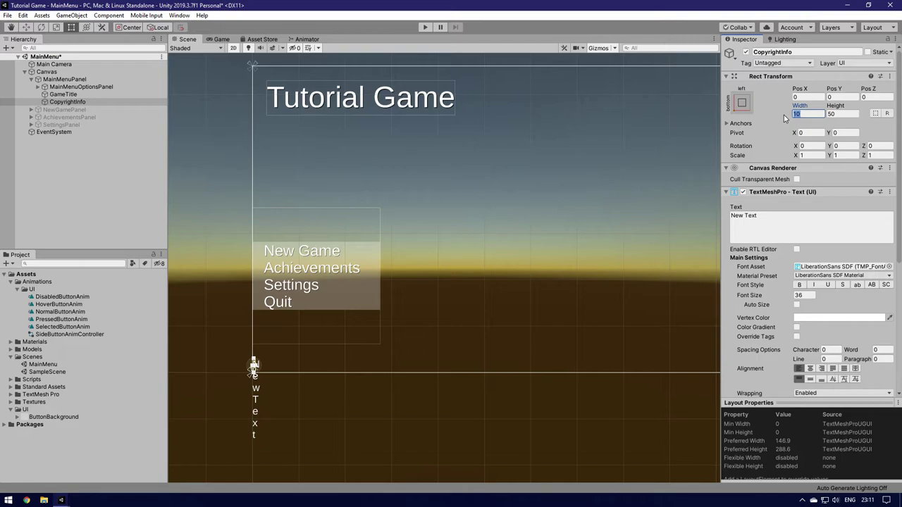
pyautogui.write('200')
pyautogui.click(810, 97)
pyautogui.write('10')
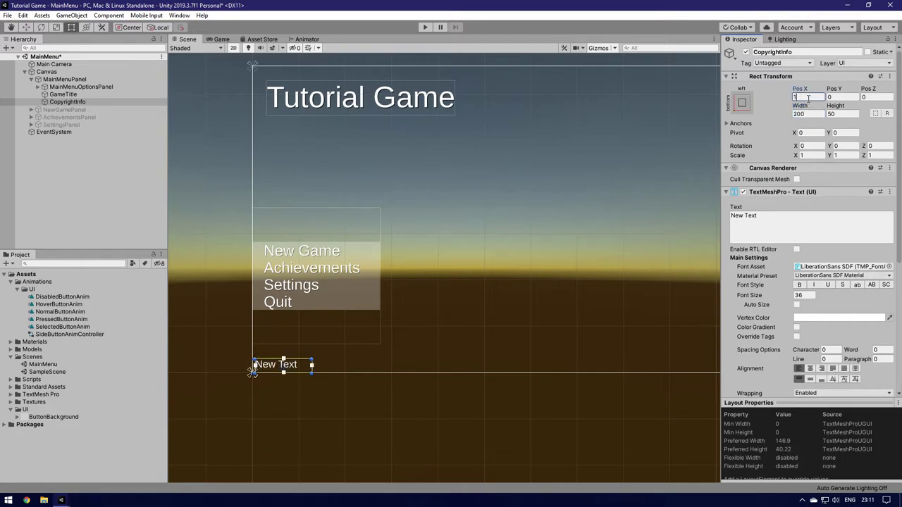
pyautogui.click(840, 98)
pyautogui.write('10')
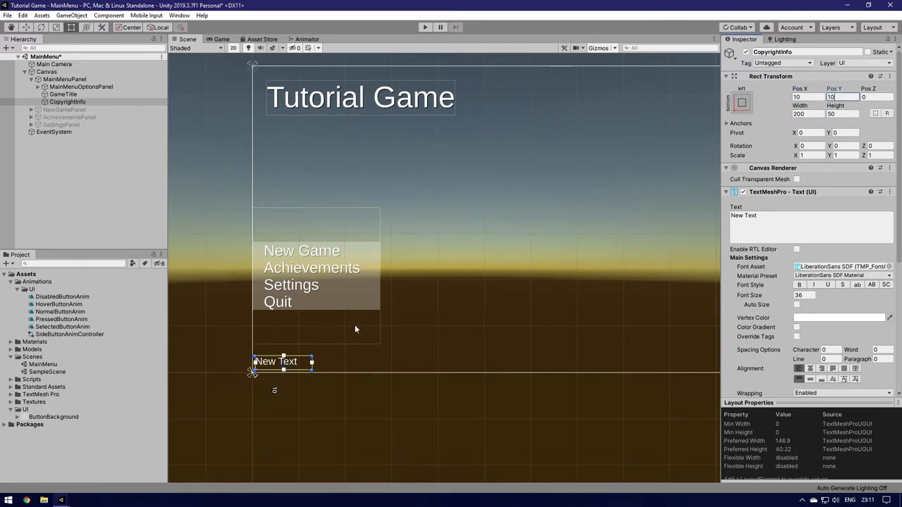
pyautogui.moveTo(313, 356); pyautogui.dragTo(319, 350)
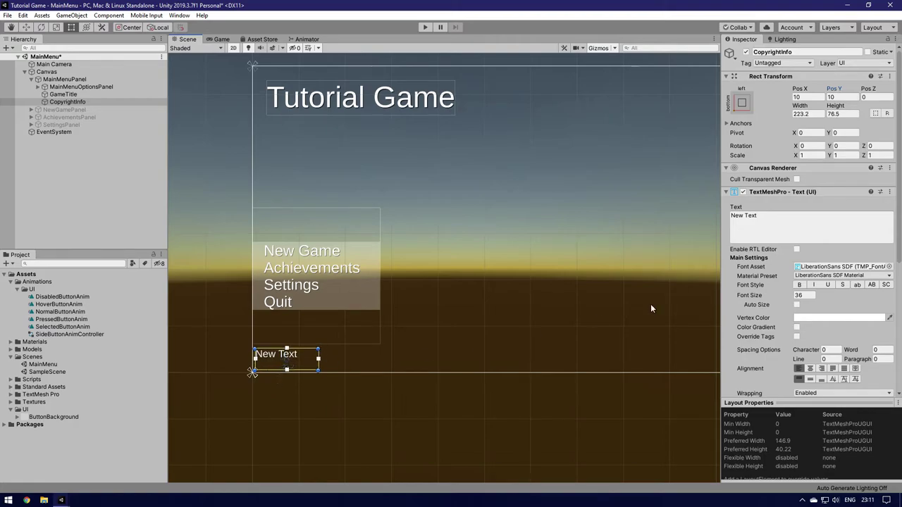
# Step: Auto-size and widen the text, entering a copyright line with the creator's name and 2020
pyautogui.click(796, 305)
pyautogui.moveTo(319, 358); pyautogui.dragTo(484, 359)
pyautogui.click(783, 218)
pyautogui.write('Cop')
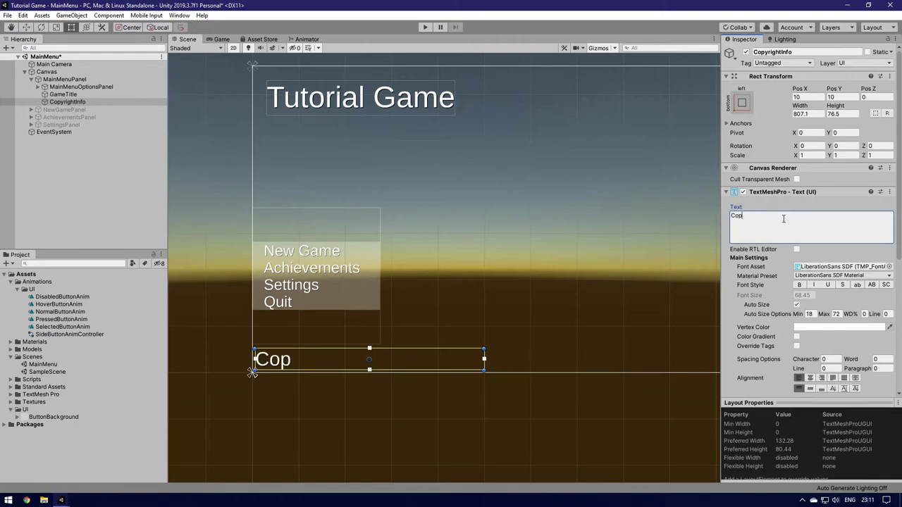
pyautogui.write('yright')
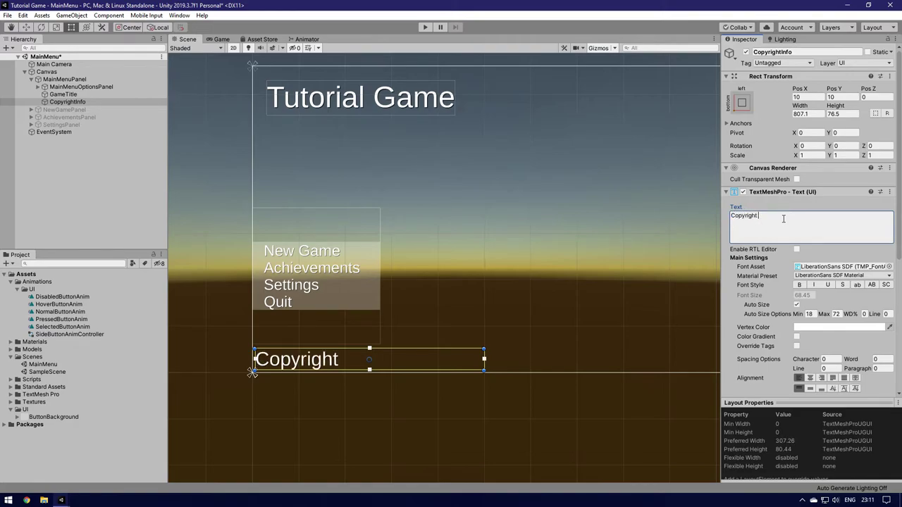
pyautogui.write(' M')
pyautogui.press('BackSpace')
pyautogui.write('TeaJunkie 2020')
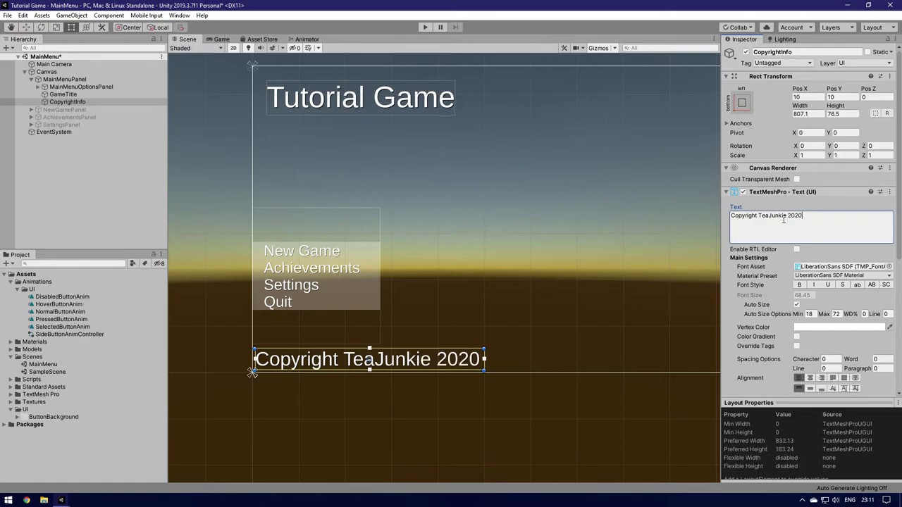
pyautogui.click(96, 182)
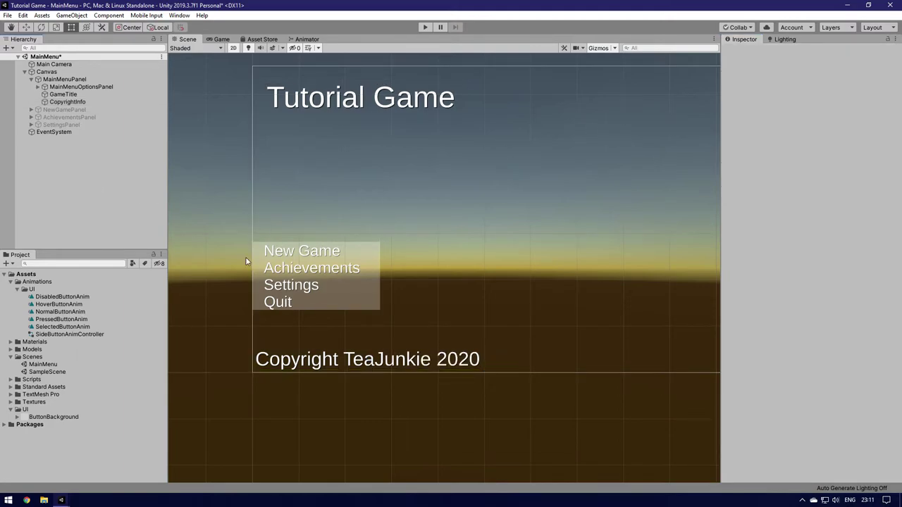
pyautogui.scroll(-3, 469, 207)
pyautogui.moveTo(445, 218); pyautogui.dragTo(330, 212, button='middle')
pyautogui.scroll(3, 266, 304)
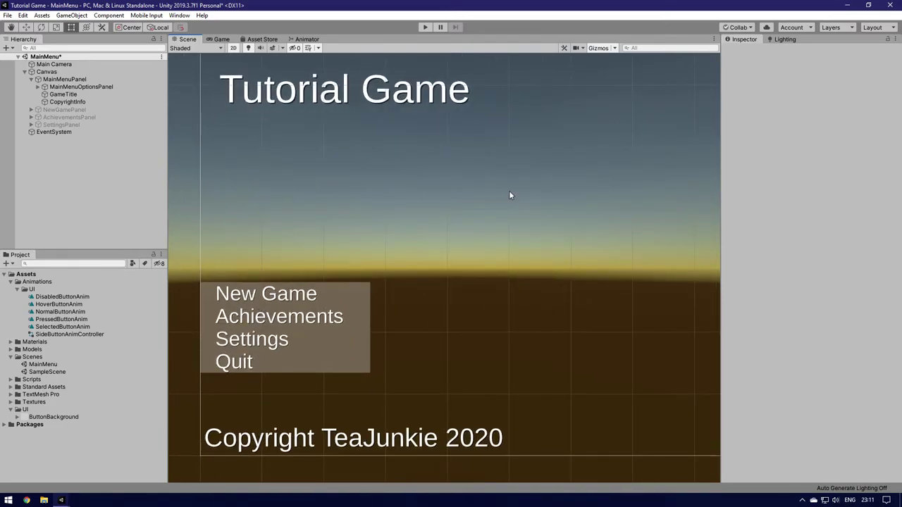
pyautogui.moveTo(510, 195); pyautogui.dragTo(449, 221, button='middle')
pyautogui.scroll(5, 330, 258)
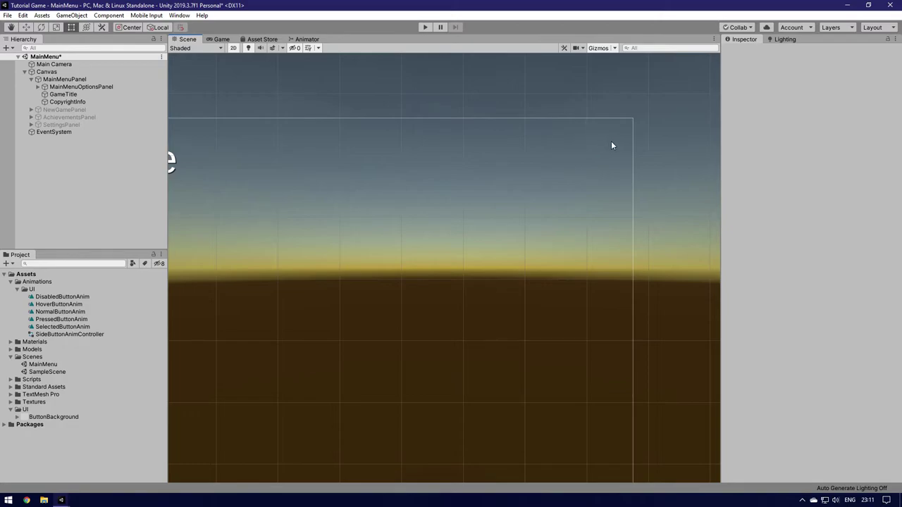
pyautogui.scroll(-4, 445, 165)
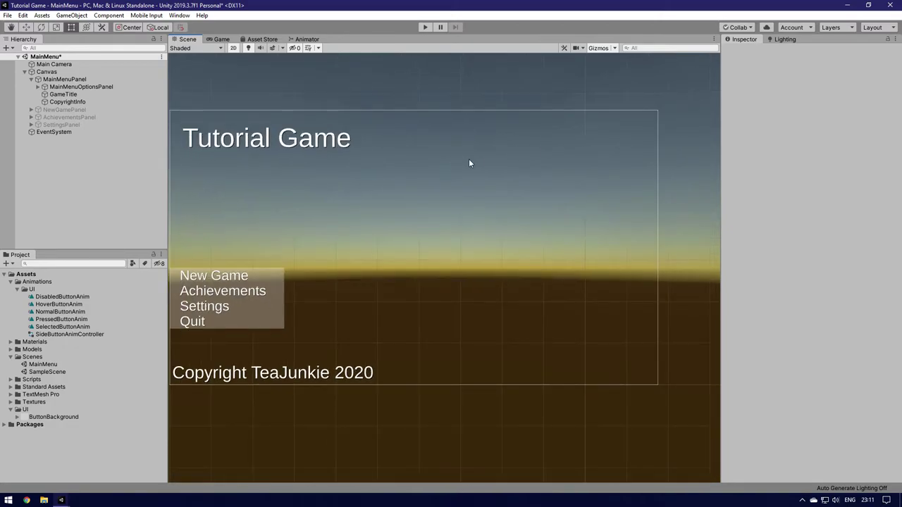
pyautogui.moveTo(377, 176); pyautogui.dragTo(385, 161, button='middle')
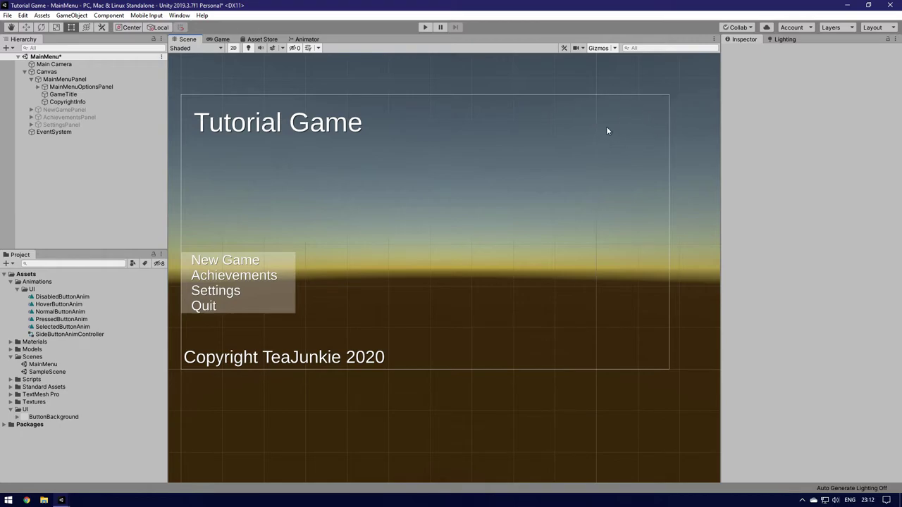
pyautogui.rightClick(67, 80)
# Step: Add a TextMeshPro button under MainMenuPanel, anchored top-right with pivot at -10, -10
pyautogui.moveTo(90, 240)
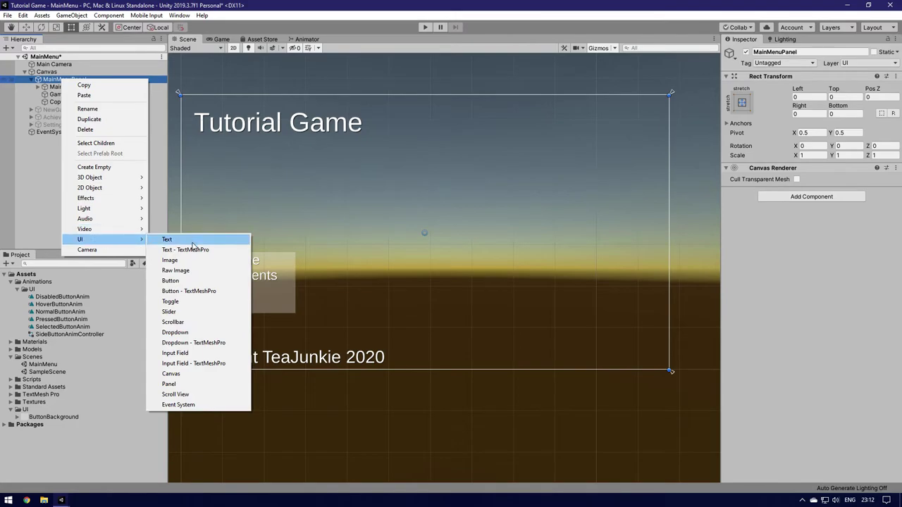
pyautogui.click(189, 291)
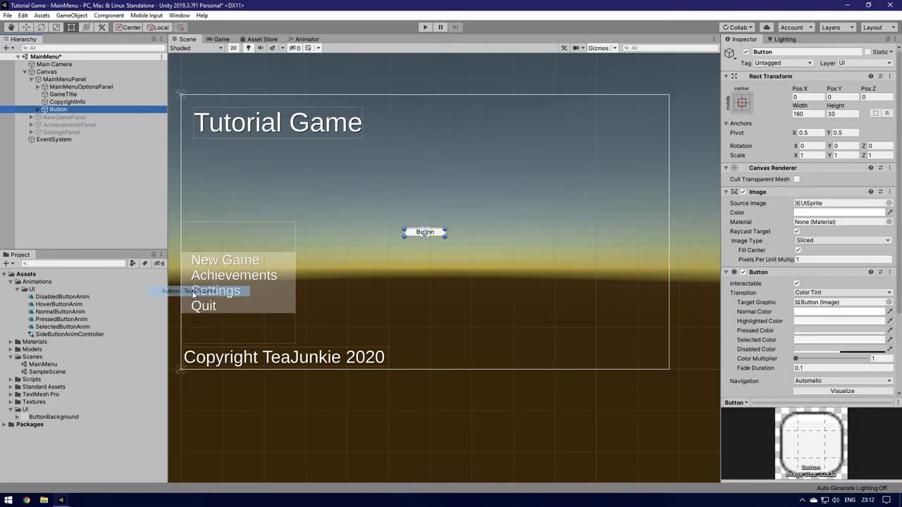
pyautogui.click(748, 103)
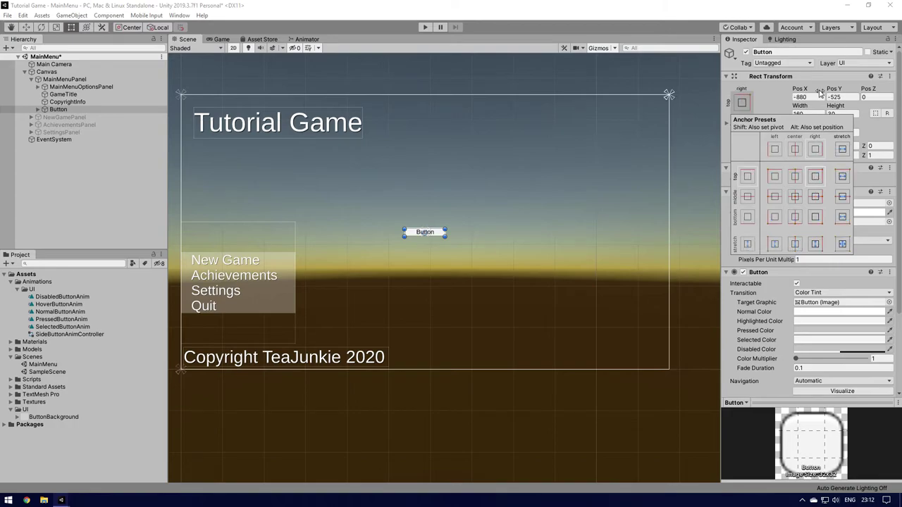
pyautogui.keyDown('shift'); pyautogui.click(818, 173); pyautogui.keyUp('shift')
pyautogui.click(817, 96)
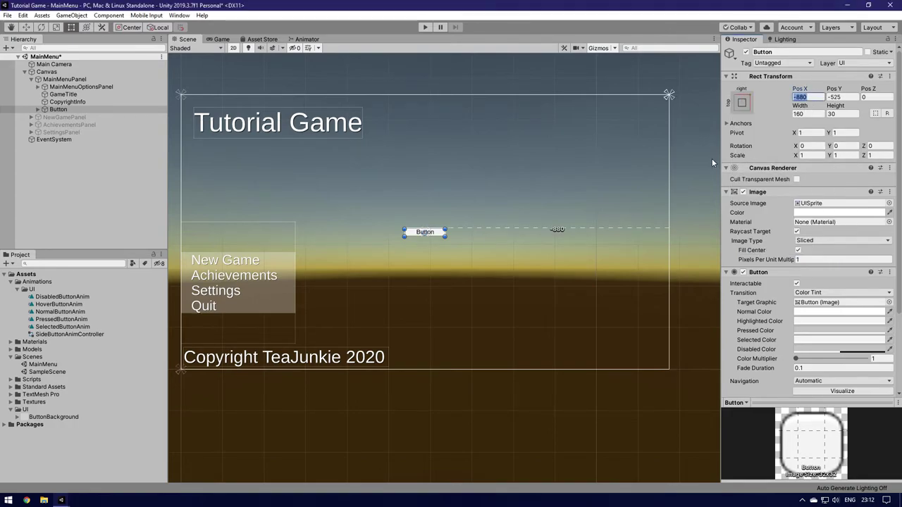
pyautogui.write('0')
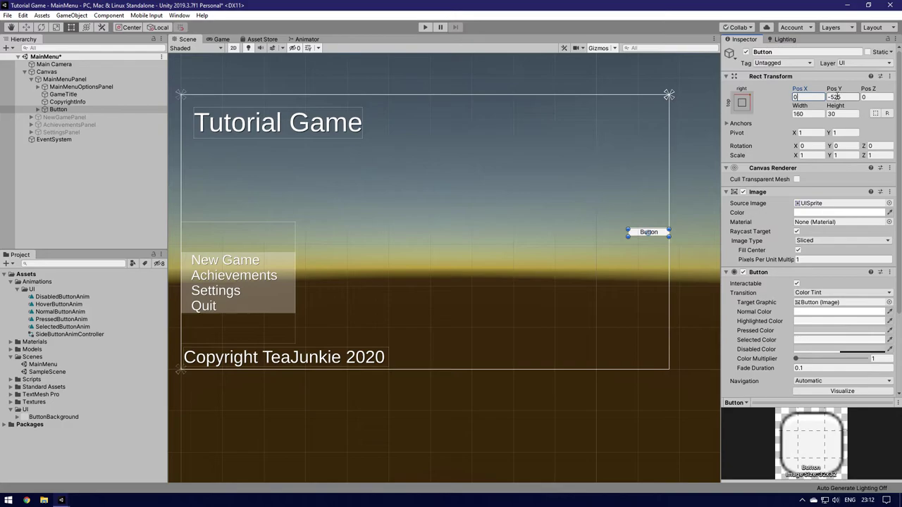
pyautogui.click(837, 96)
pyautogui.write('0')
pyautogui.click(805, 95)
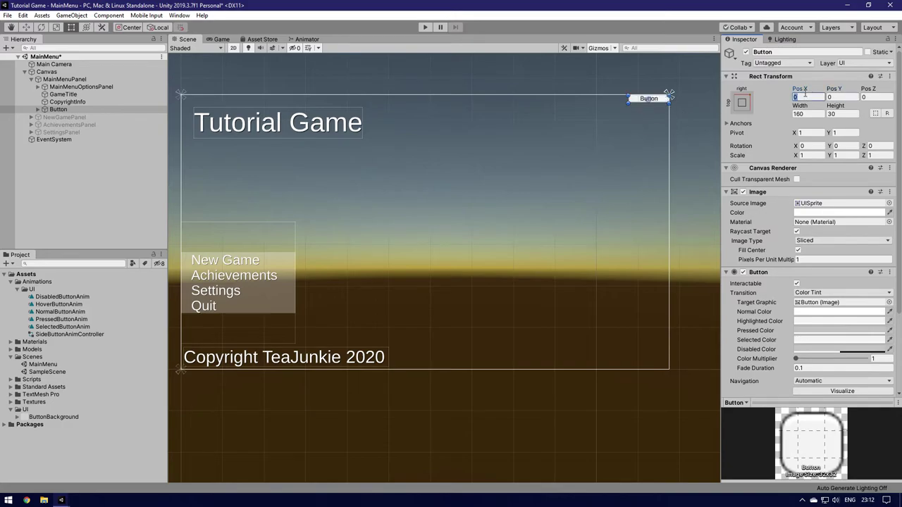
pyautogui.write('10')
pyautogui.press('Return')
pyautogui.write('-10')
pyautogui.press('Tab')
pyautogui.write('-10')
pyautogui.press('Tab')
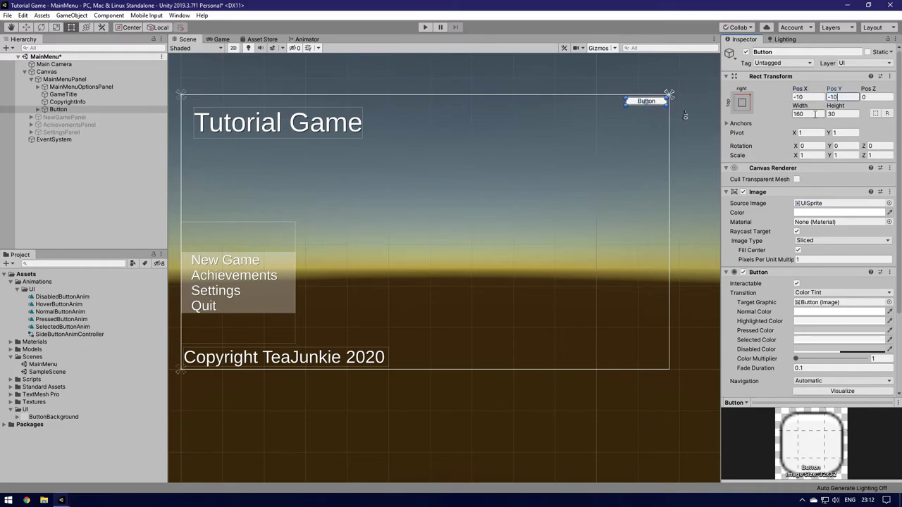
# Step: Size the new button to width 400 and height 75
pyautogui.moveTo(622, 104); pyautogui.dragTo(595, 118)
pyautogui.click(814, 113)
pyautogui.write('280')
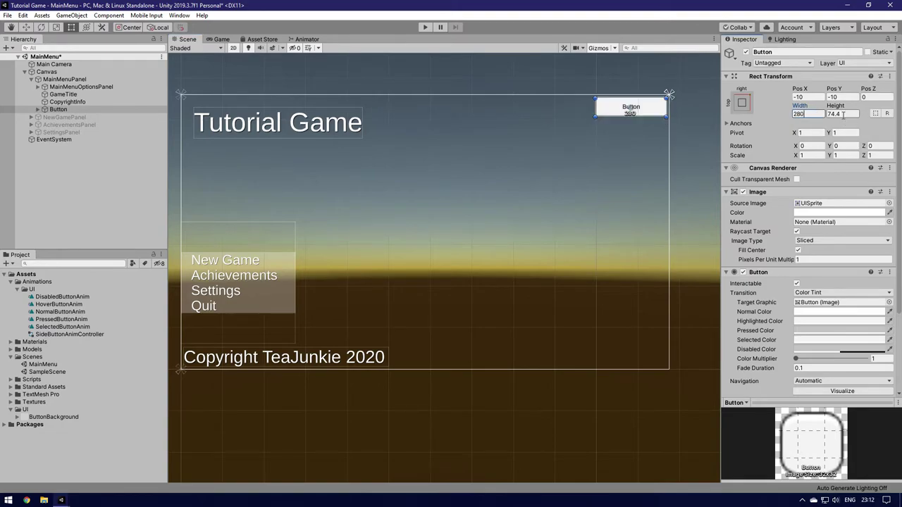
pyautogui.moveTo(595, 108); pyautogui.dragTo(565, 108)
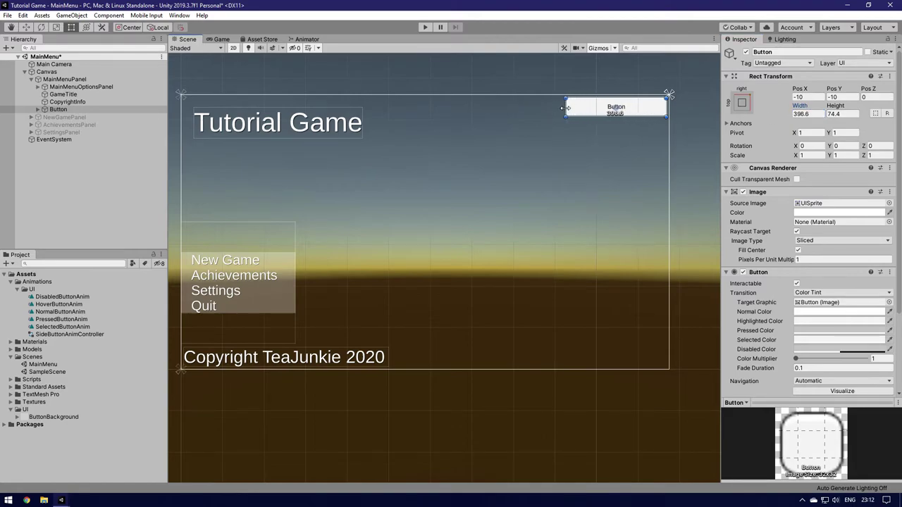
pyautogui.click(817, 114)
pyautogui.write('400')
pyautogui.click(845, 113)
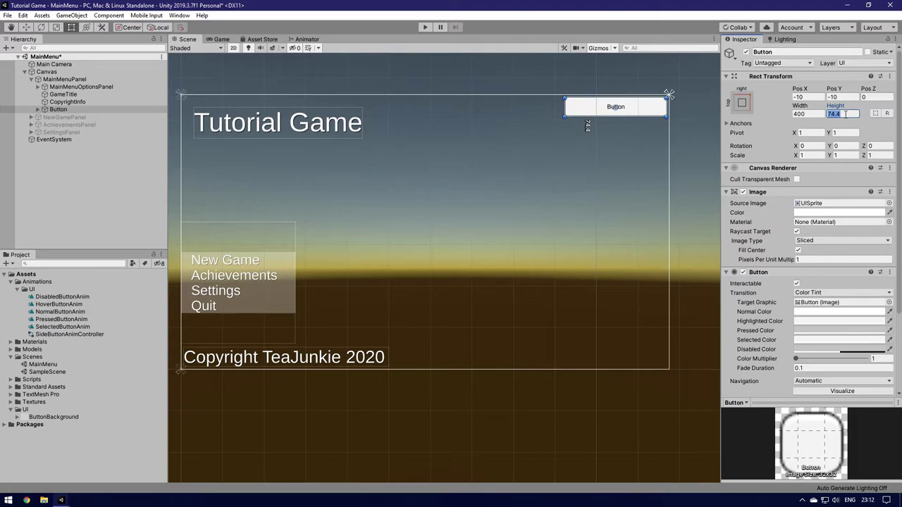
pyautogui.write('75')
# Step: Set the button's Text (TMP) label vertex colour to white, FFFFFF at full alpha
pyautogui.click(38, 110)
pyautogui.click(64, 116)
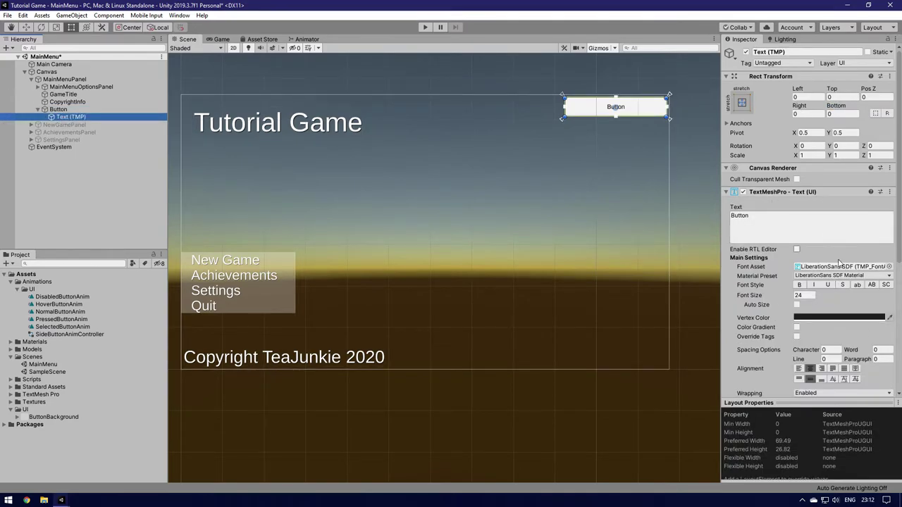
pyautogui.click(889, 266)
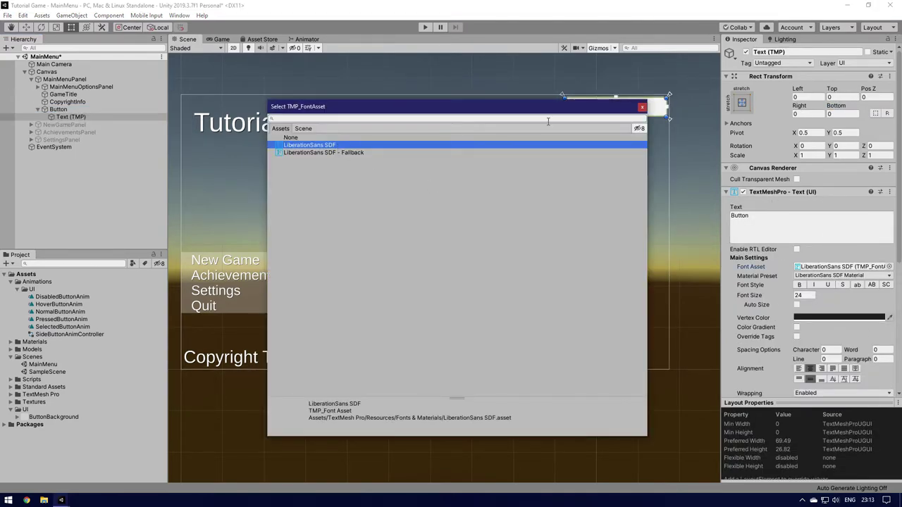
pyautogui.click(642, 107)
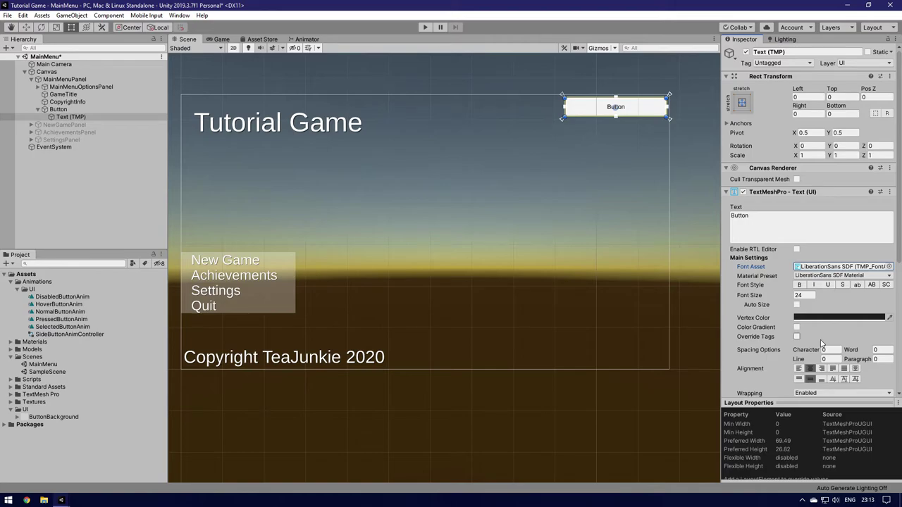
pyautogui.click(839, 317)
pyautogui.click(57, 94)
pyautogui.click(30, 71)
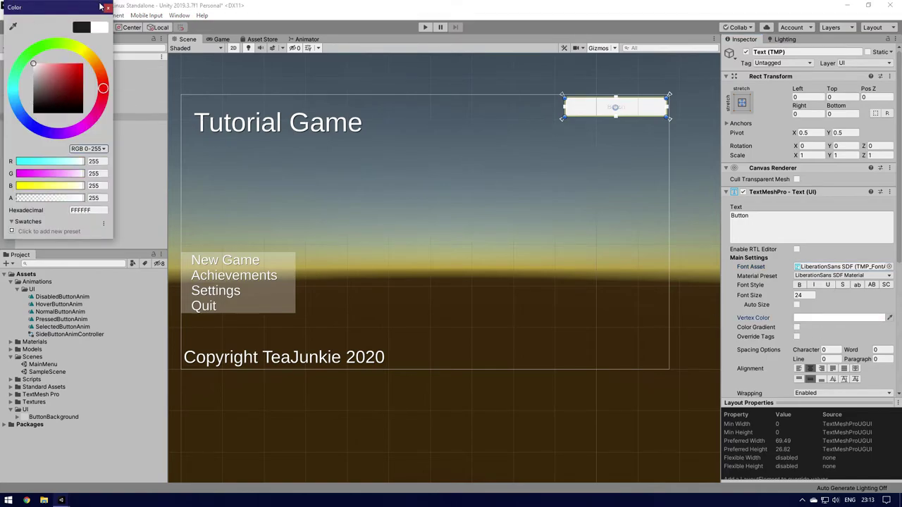
# Step: Assign the ButtonBackground sprite as the button's Image Source Image
pyautogui.click(107, 7)
pyautogui.moveTo(32, 416); pyautogui.dragTo(779, 296)
pyautogui.click(52, 110)
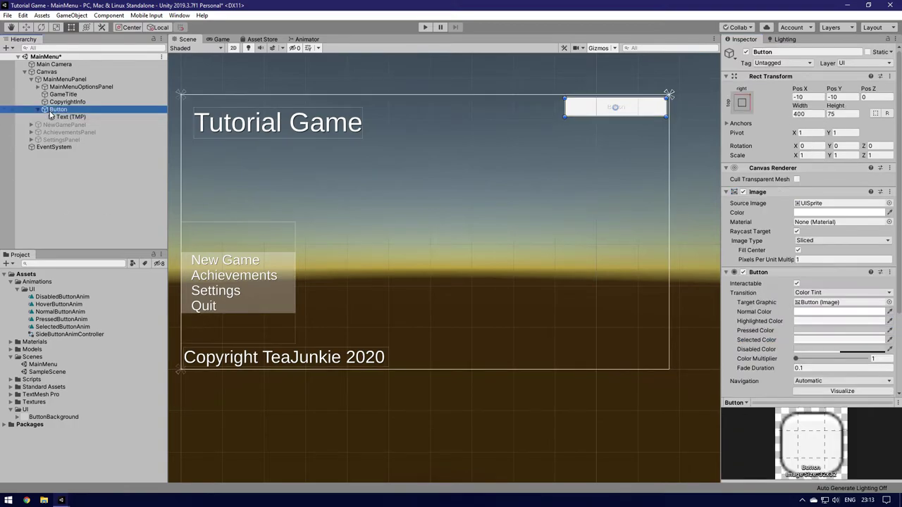
pyautogui.moveTo(30, 417); pyautogui.dragTo(831, 213)
# Step: Switch the button's Transition from colour tint to Animation
pyautogui.click(834, 302)
pyautogui.click(823, 344)
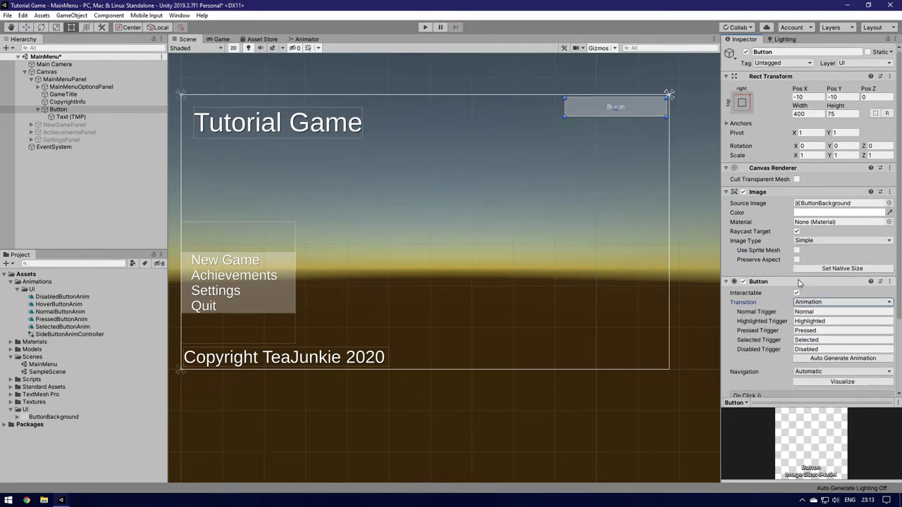
pyautogui.click(70, 117)
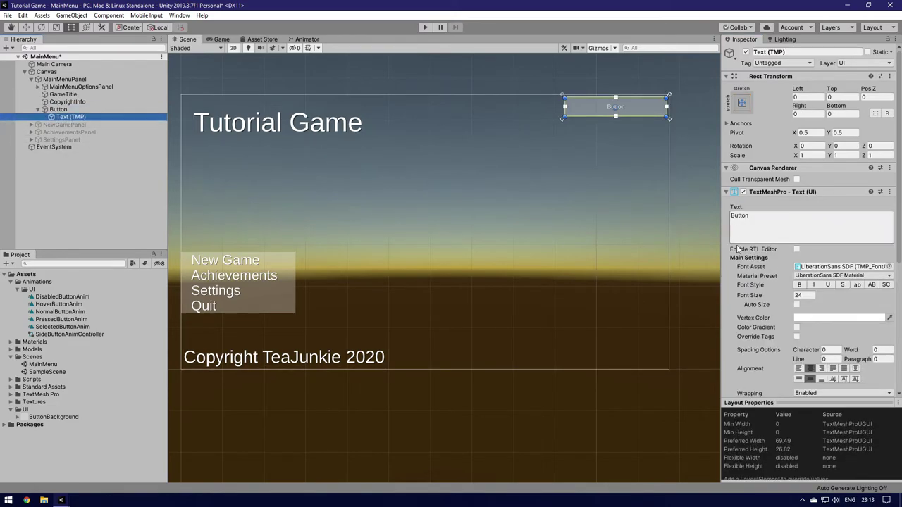
# Step: Turn on Auto Size for the label and change its text to 'Update News'
pyautogui.click(796, 305)
pyautogui.click(790, 231)
pyautogui.write('Update News')
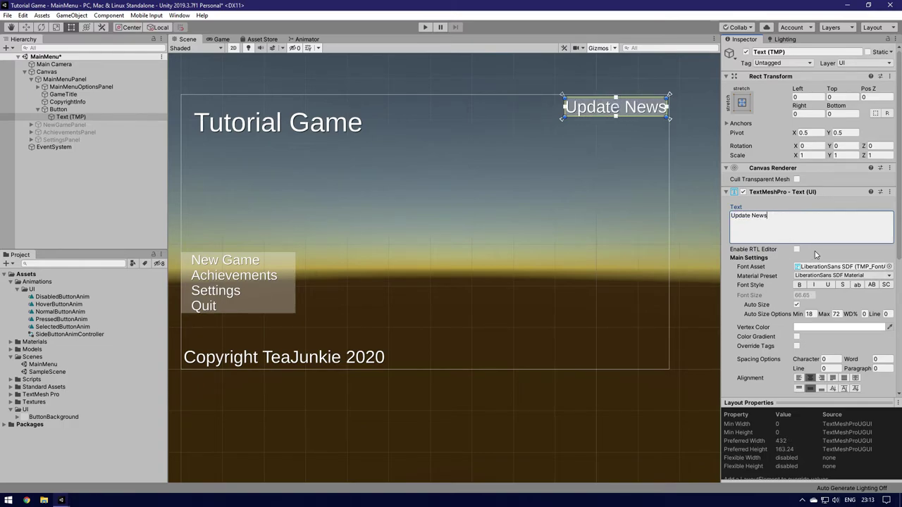
# Step: Set the label's Left, Top, Right and Bottom margins all to 5
pyautogui.click(809, 97)
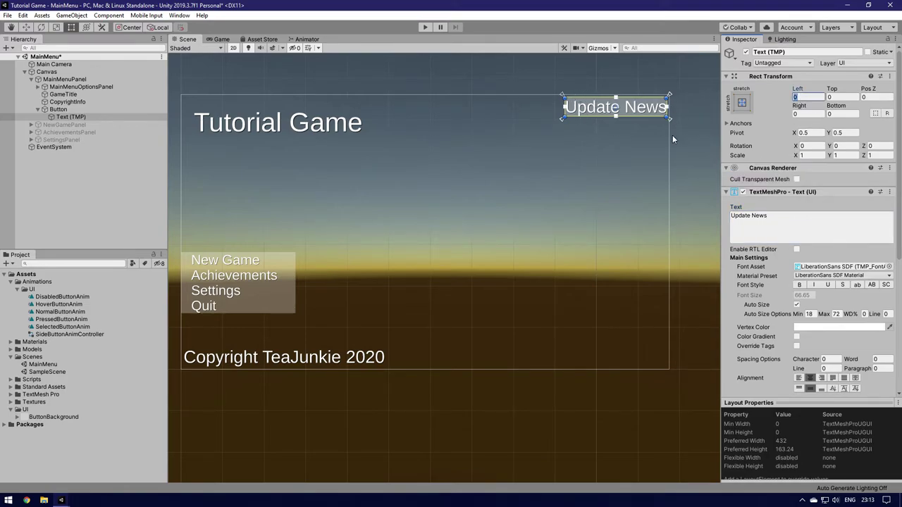
pyautogui.write('50')
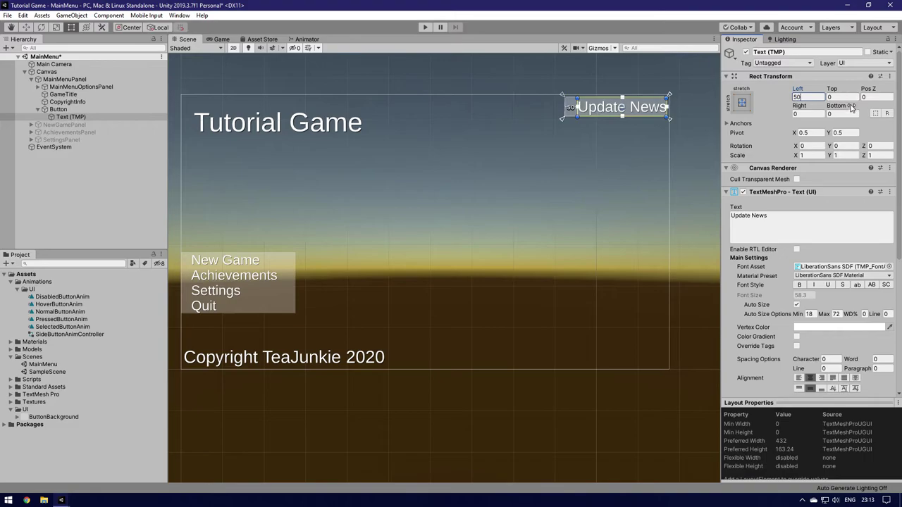
pyautogui.press('Return')
pyautogui.write('5')
pyautogui.click(842, 97)
pyautogui.write('5')
pyautogui.click(842, 114)
pyautogui.write('5')
pyautogui.click(808, 114)
pyautogui.write('5')
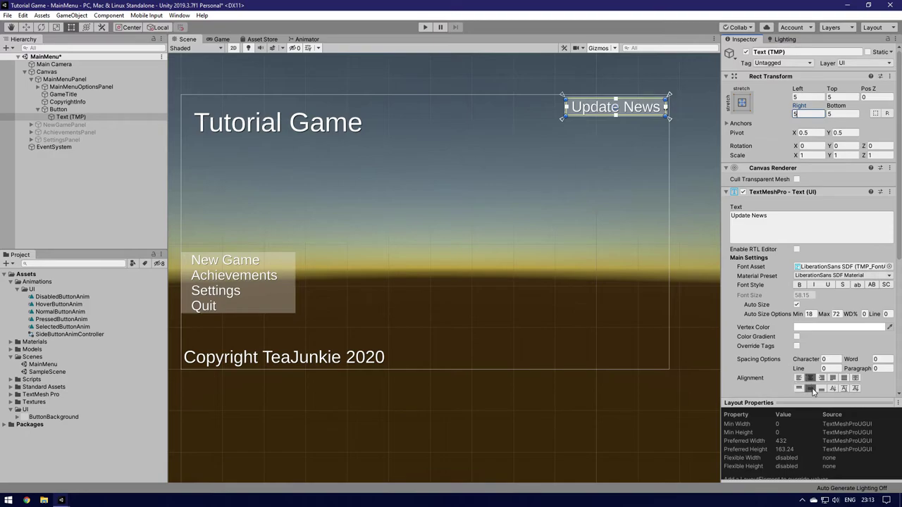
# Step: Preview the Update News button in the Game view, then go back to the Scene view
pyautogui.click(104, 202)
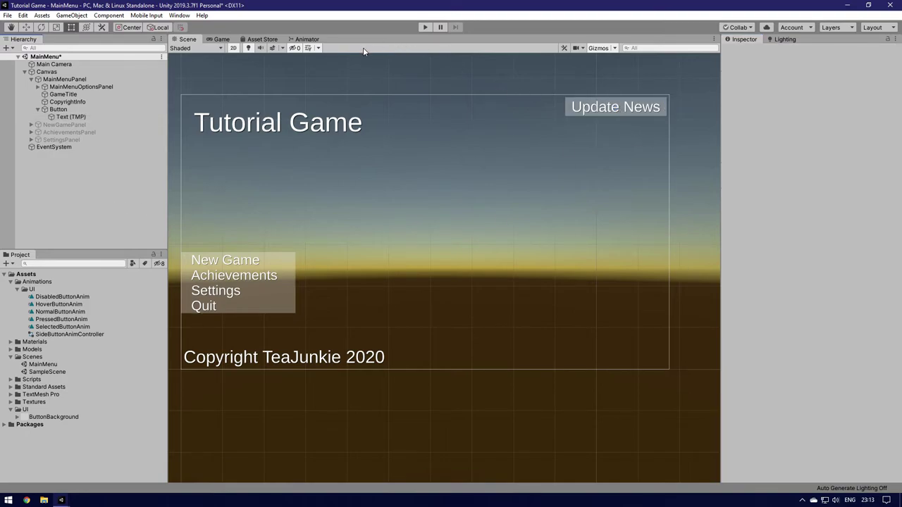
pyautogui.click(220, 39)
pyautogui.click(677, 48)
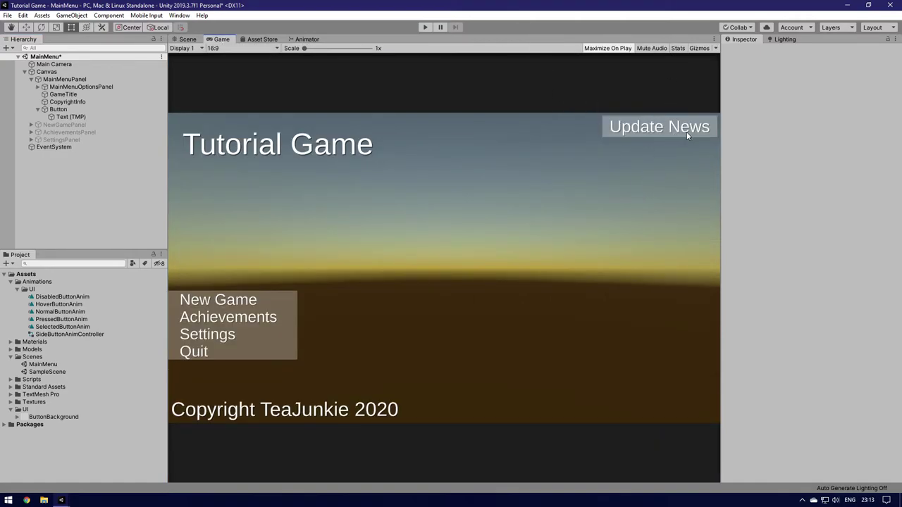
pyautogui.click(187, 40)
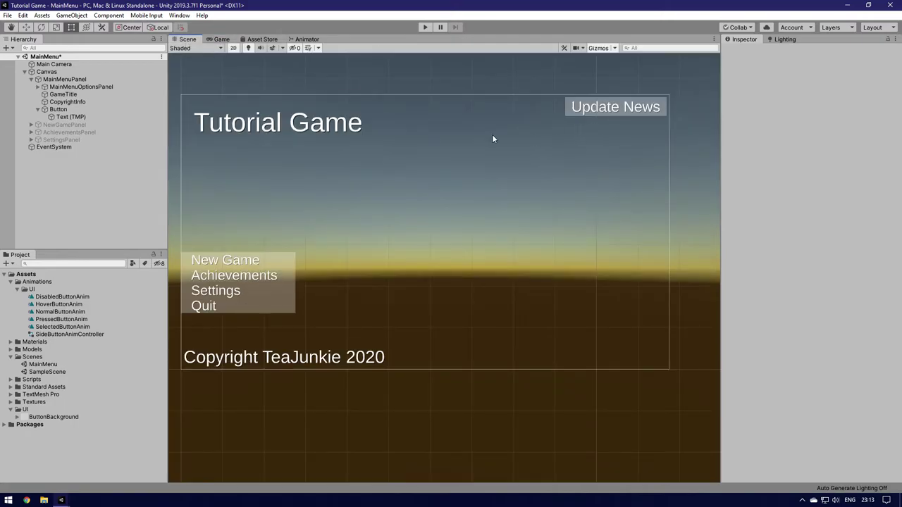
pyautogui.click(71, 117)
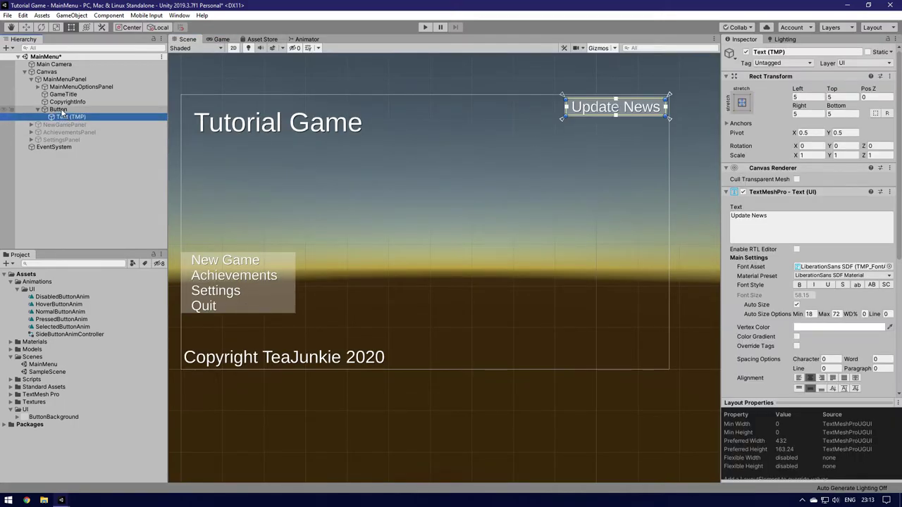
# Step: Create a SideButtonAnimations folder in UI and move the five button clips into it
pyautogui.click(60, 110)
pyautogui.click(69, 117)
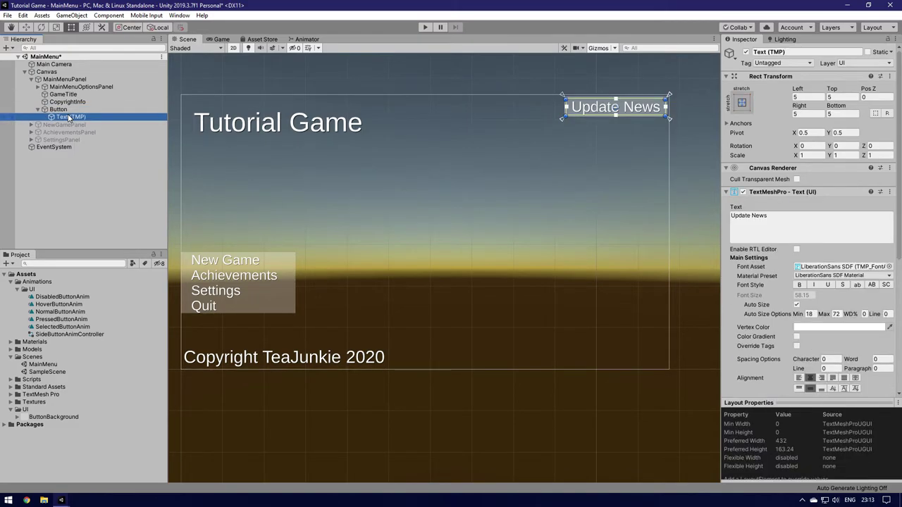
pyautogui.rightClick(29, 290)
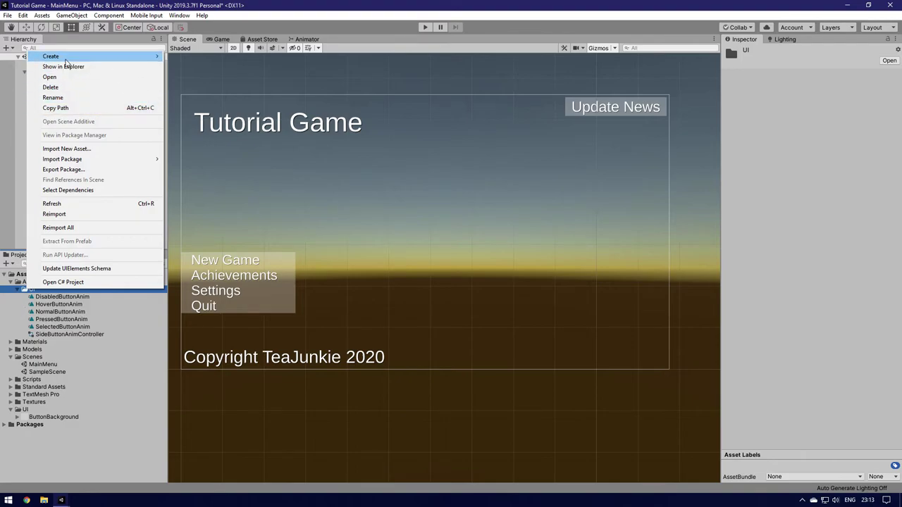
pyautogui.moveTo(153, 58)
pyautogui.click(195, 59)
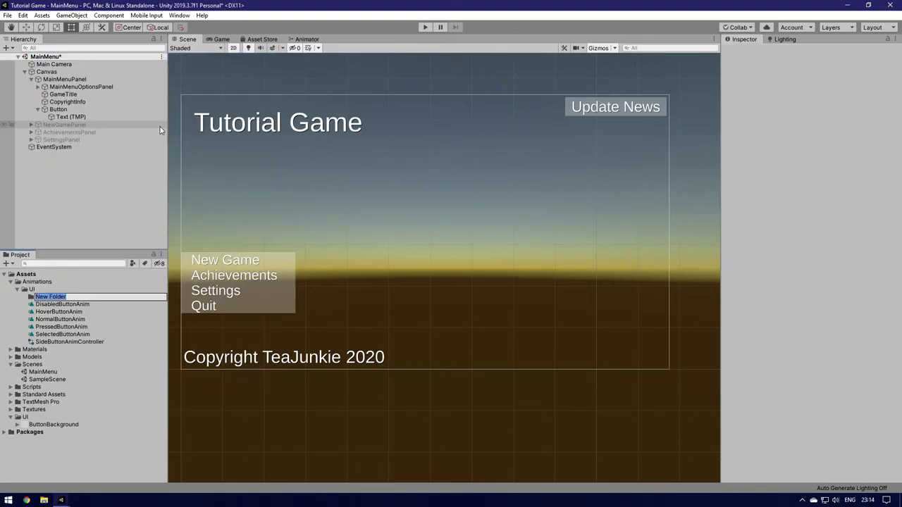
pyautogui.write('SideButtonAnimations')
pyautogui.press('Return')
pyautogui.click(60, 303)
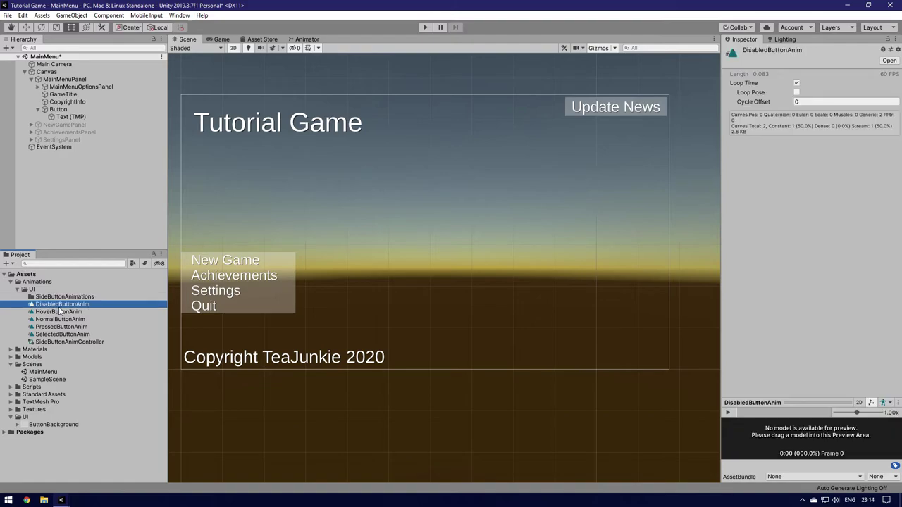
pyautogui.keyDown('shift'); pyautogui.click(58, 335); pyautogui.keyUp('shift')
pyautogui.moveTo(57, 334); pyautogui.dragTo(46, 296)
# Step: Create a Controllers folder in UI and move SideButtonAnimController into it
pyautogui.click(32, 289)
pyautogui.rightClick(32, 290)
pyautogui.moveTo(64, 57)
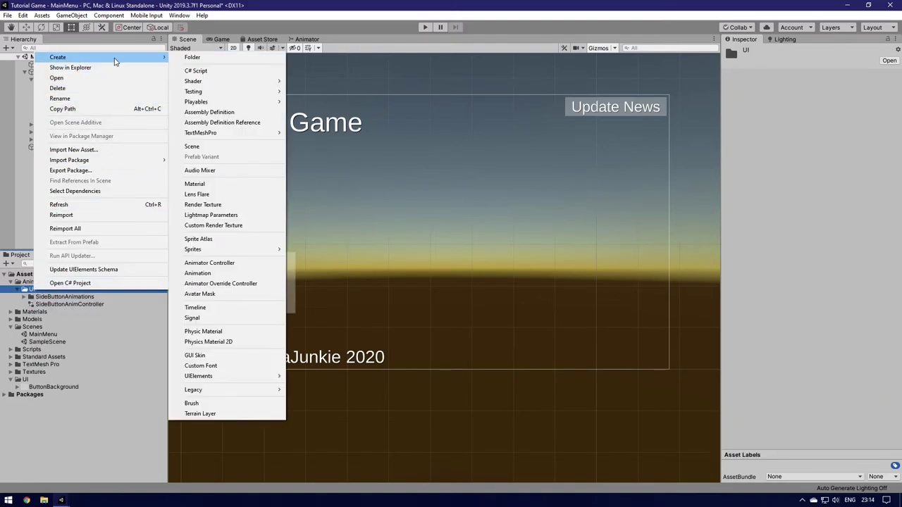
pyautogui.click(199, 56)
pyautogui.write('Controllers')
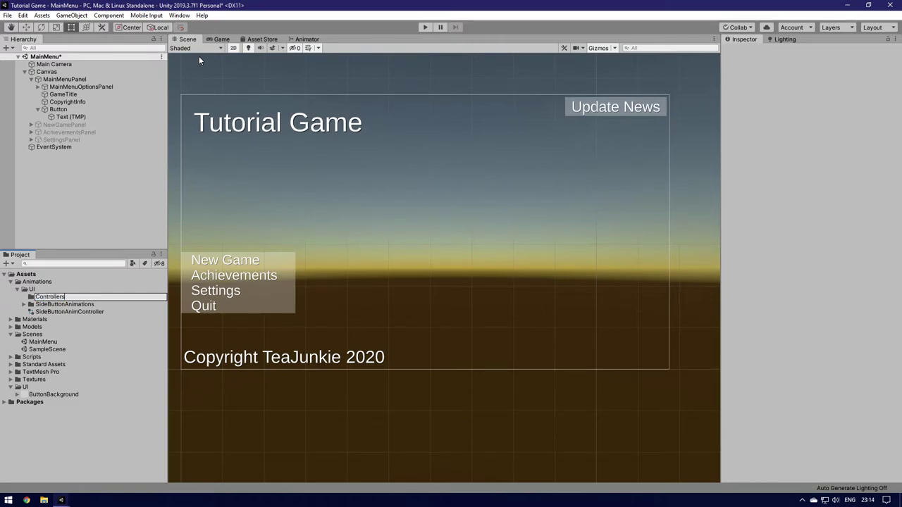
pyautogui.press('Return')
pyautogui.moveTo(63, 313); pyautogui.dragTo(59, 299)
# Step: Create a new animator controller named NormalButtonController in the Controllers folder
pyautogui.rightClick(46, 299)
pyautogui.moveTo(71, 63)
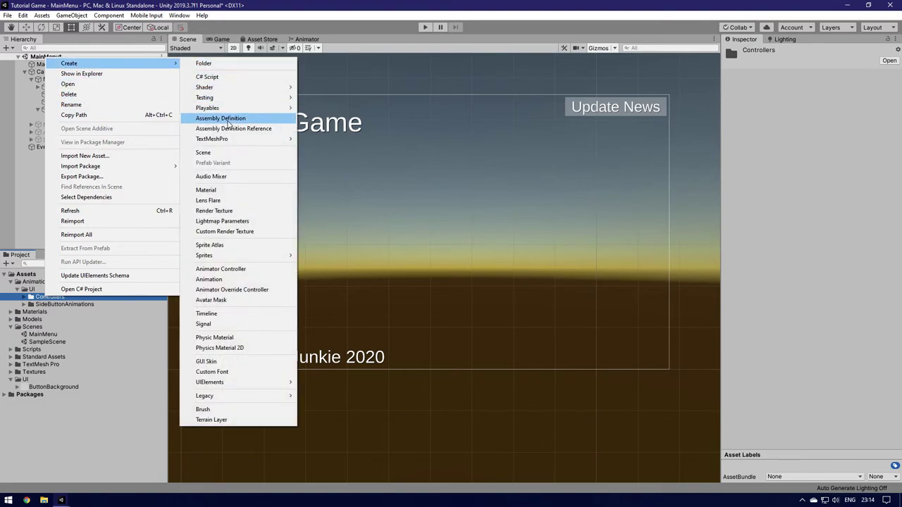
pyautogui.click(245, 269)
pyautogui.write('N')
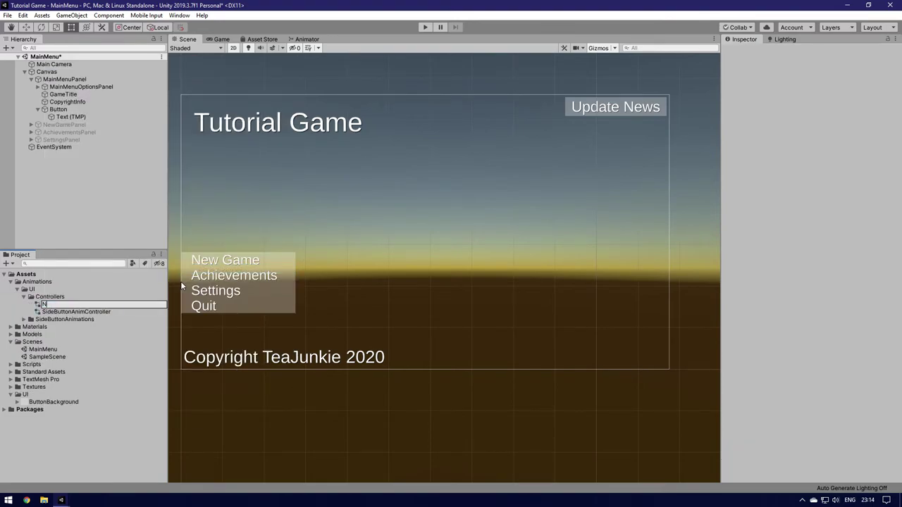
pyautogui.write('ormalButtonController')
pyautogui.press('Return')
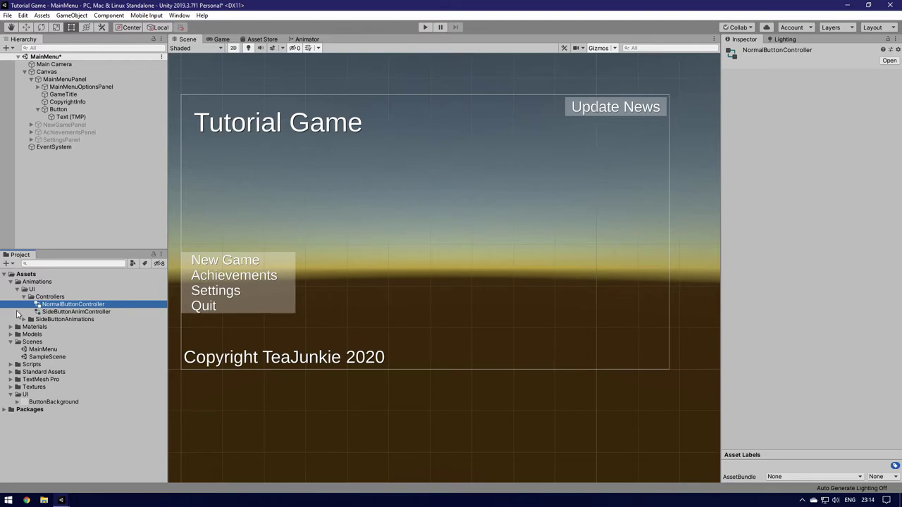
# Step: Add an Animator to the Button object with NormalButtonController as its Controller, then collapse it
pyautogui.click(58, 109)
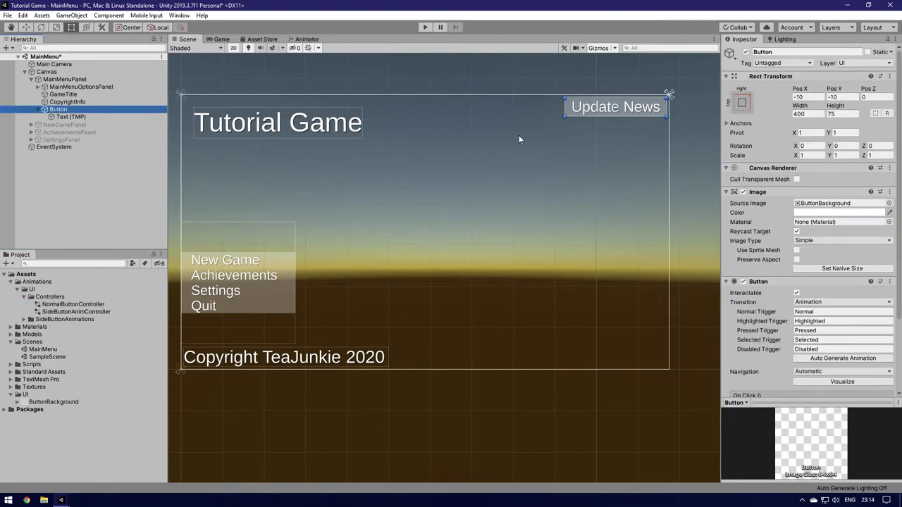
pyautogui.scroll(-3, 828, 222)
pyautogui.click(823, 383)
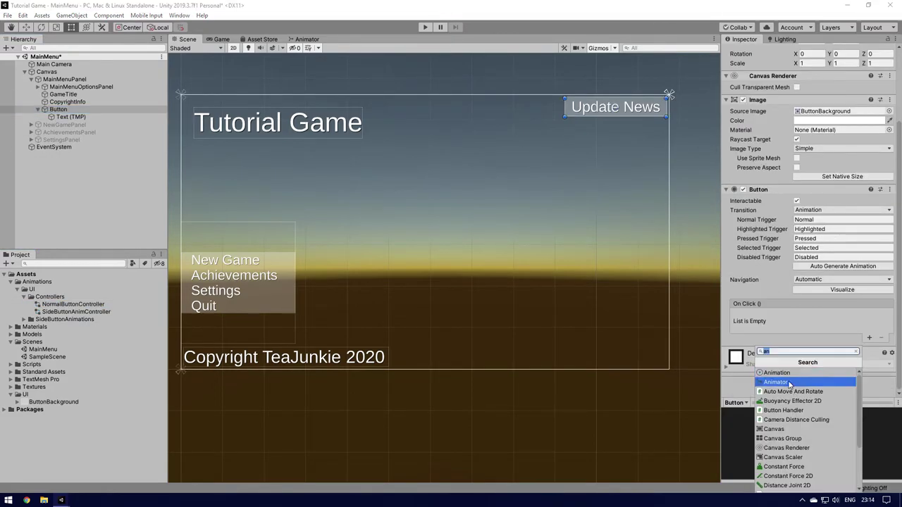
pyautogui.click(775, 382)
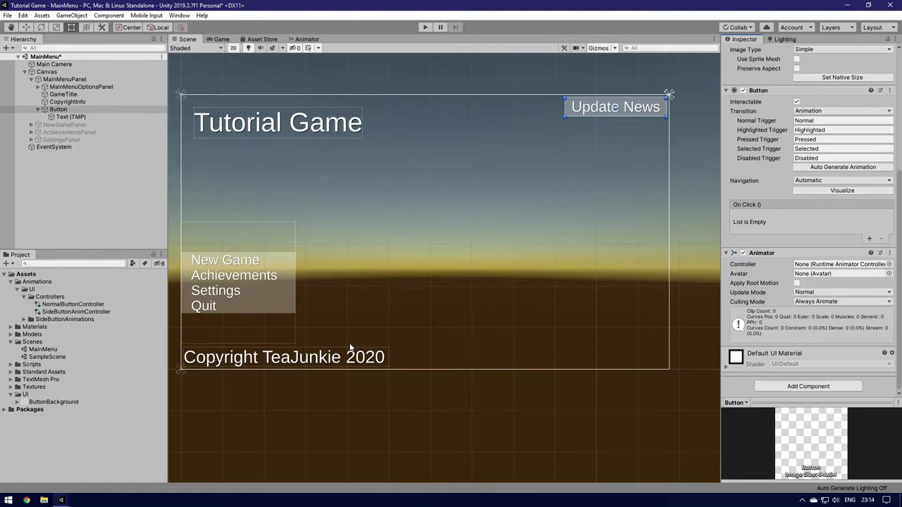
pyautogui.moveTo(70, 304); pyautogui.dragTo(823, 271)
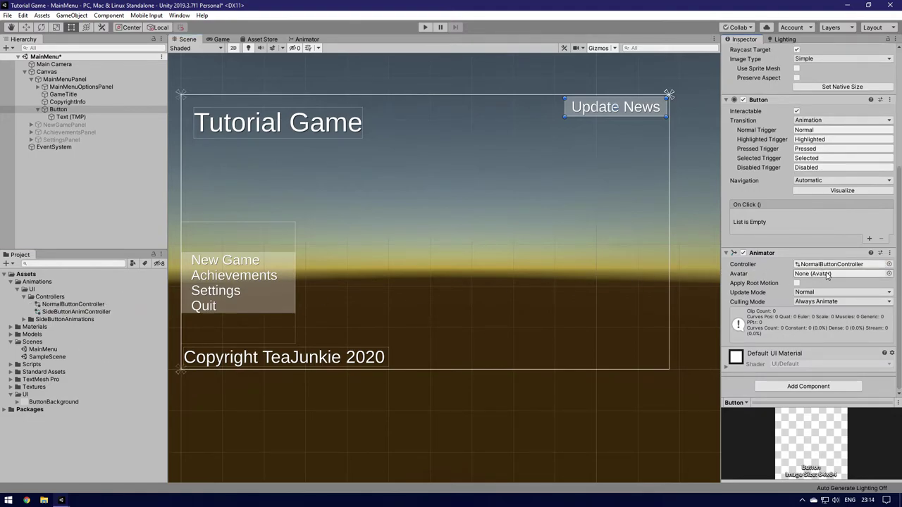
pyautogui.click(726, 254)
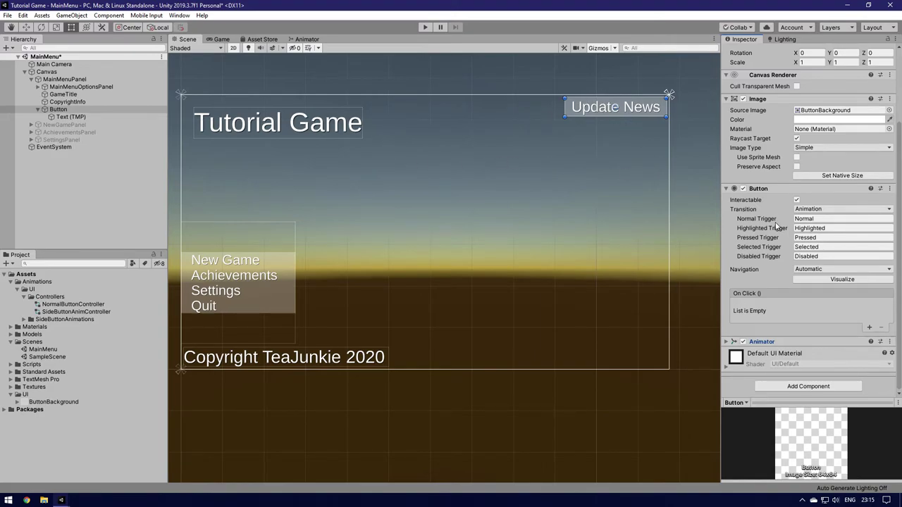
# Step: Open the Animation window with the Button selected and start creating a new clip
pyautogui.click(56, 111)
pyautogui.click(179, 15)
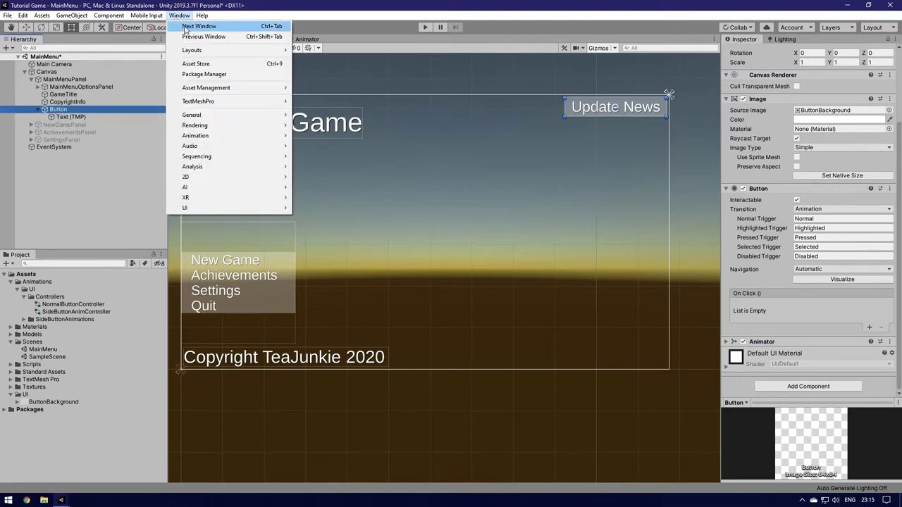
pyautogui.moveTo(233, 136)
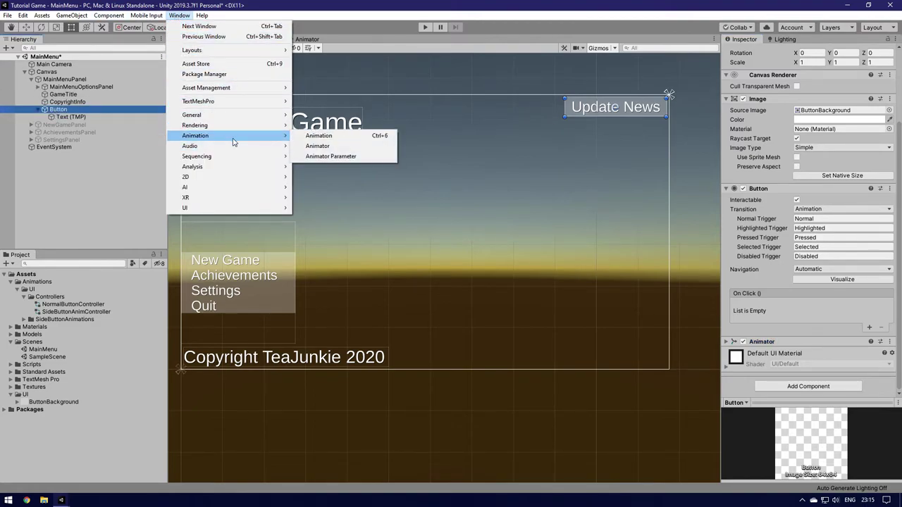
pyautogui.click(315, 137)
pyautogui.click(458, 224)
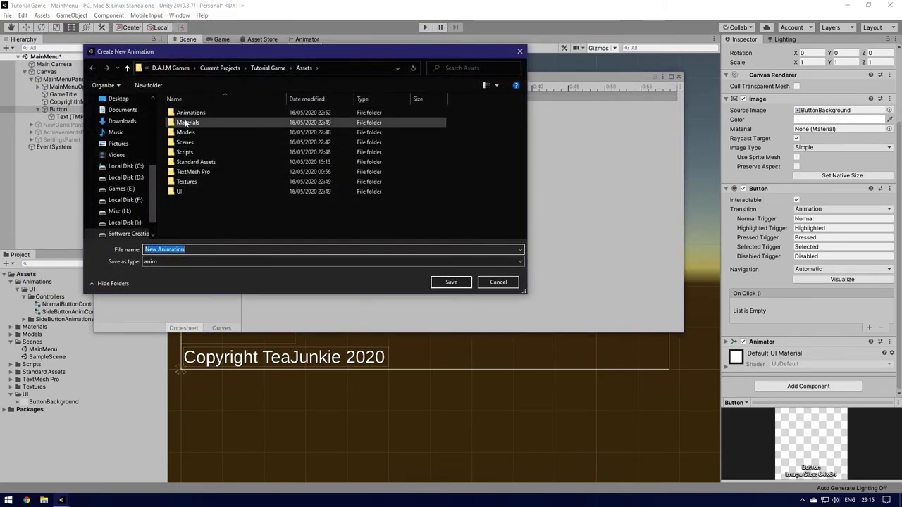
# Step: Make a NormalButtonAnimations folder inside Animations/UI in the save dialog
pyautogui.doubleClick(187, 114)
pyautogui.doubleClick(184, 114)
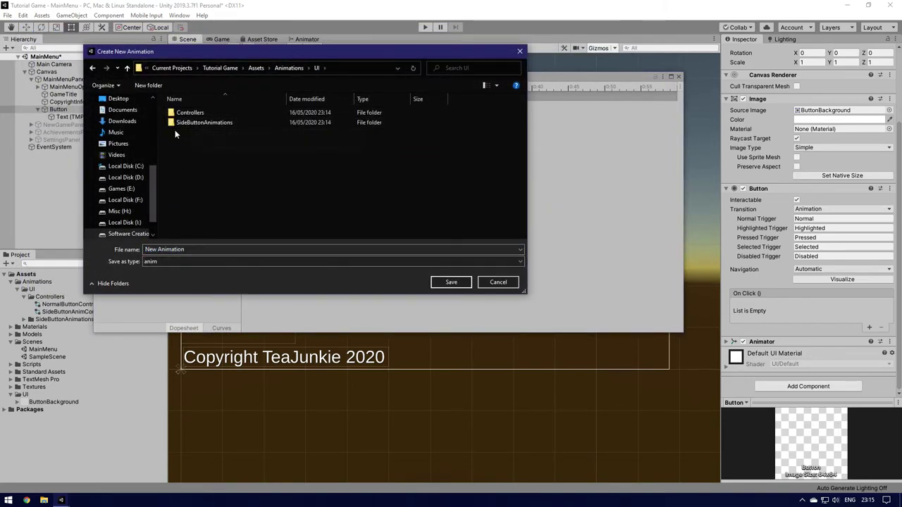
pyautogui.click(192, 246)
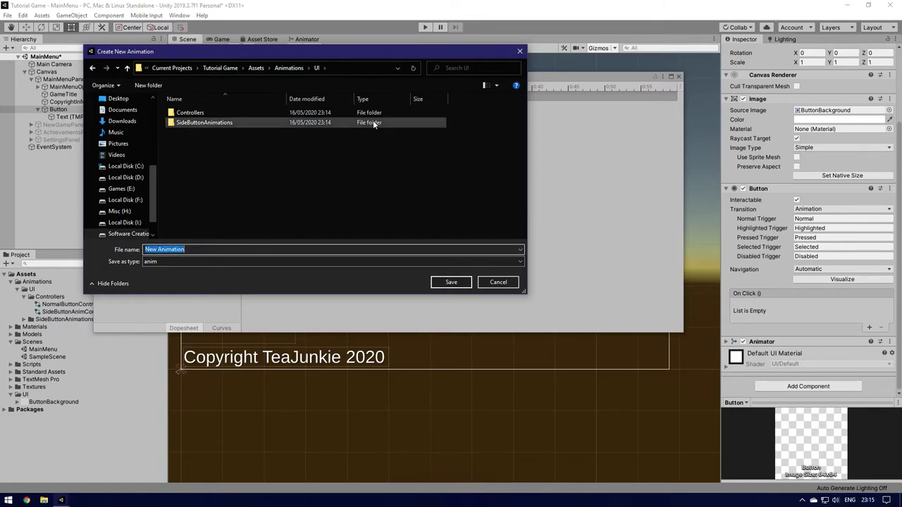
pyautogui.rightClick(275, 173)
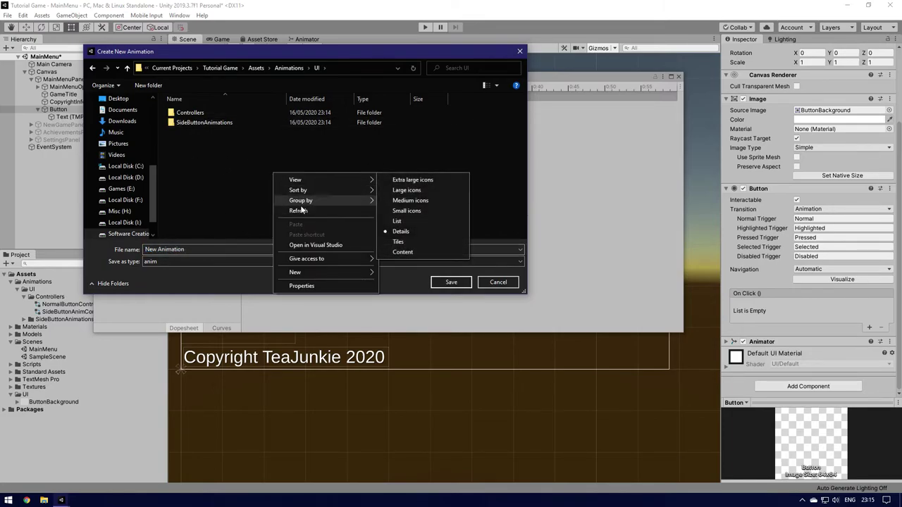
pyautogui.moveTo(327, 272)
pyautogui.click(413, 275)
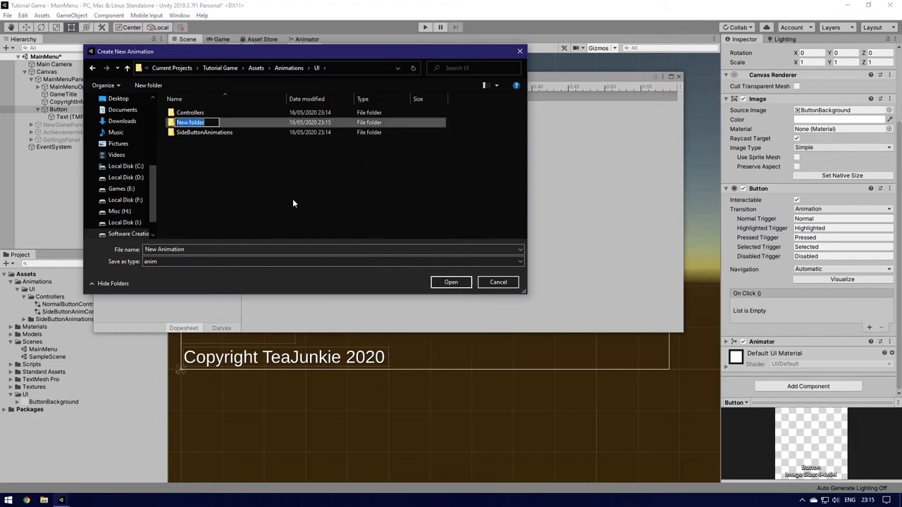
pyautogui.write('Nor')
pyautogui.write('malButtonAn')
pyautogui.write('ium')
pyautogui.write('mations')
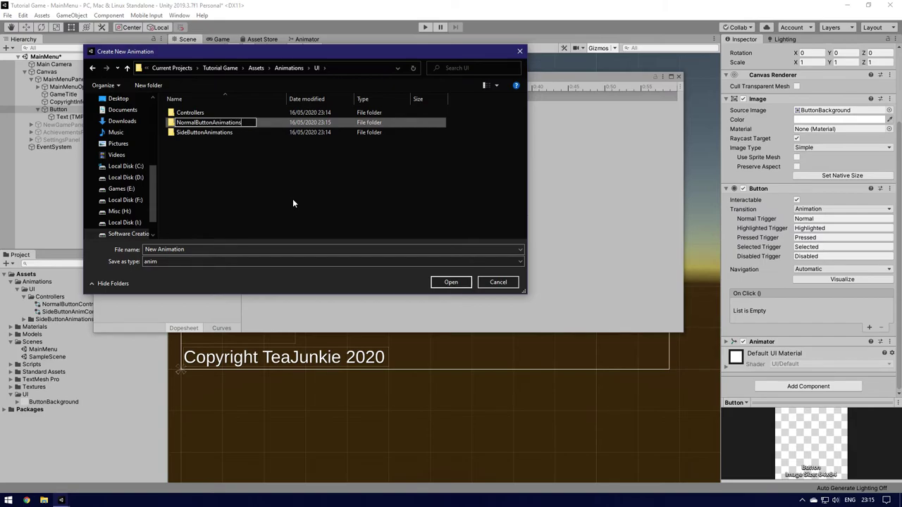
pyautogui.press('Return')
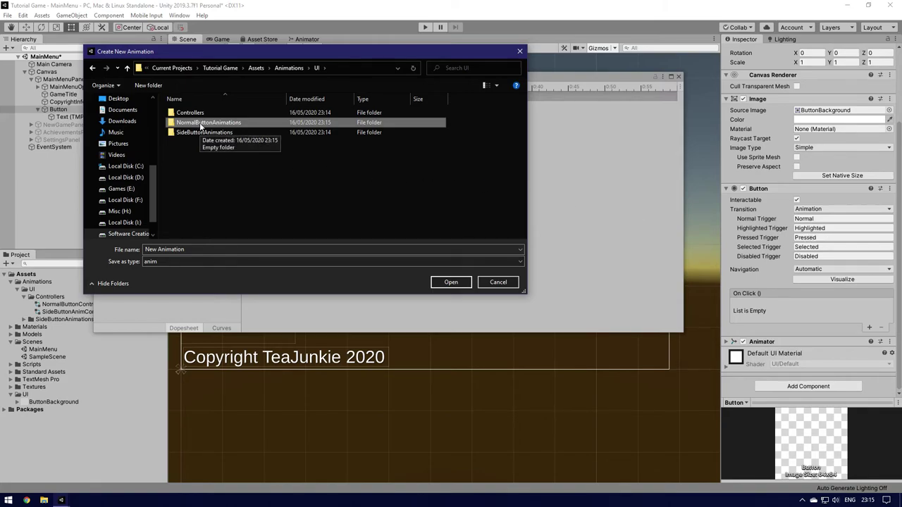
# Step: Save the clip as NormalAnim inside the NormalButtonAnimations folder
pyautogui.doubleClick(209, 123)
pyautogui.click(189, 250)
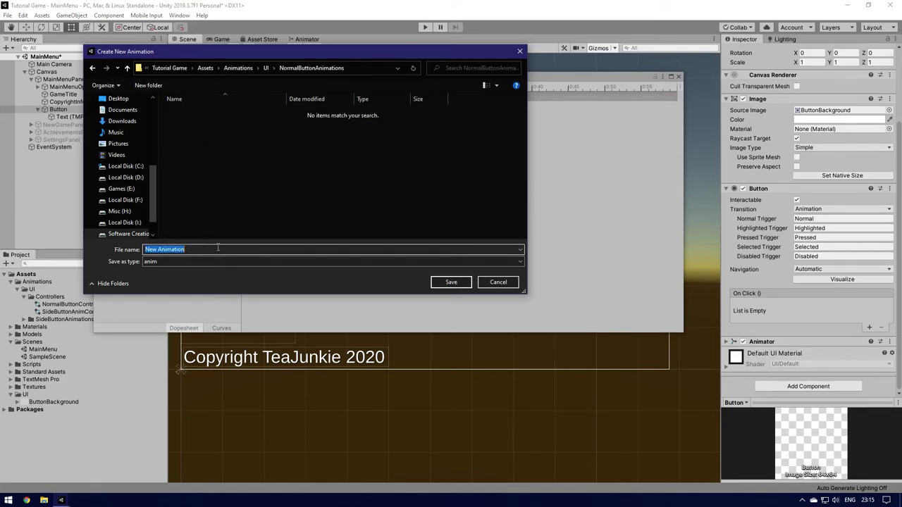
pyautogui.write('No')
pyautogui.write('rmalAnim')
pyautogui.press('Return')
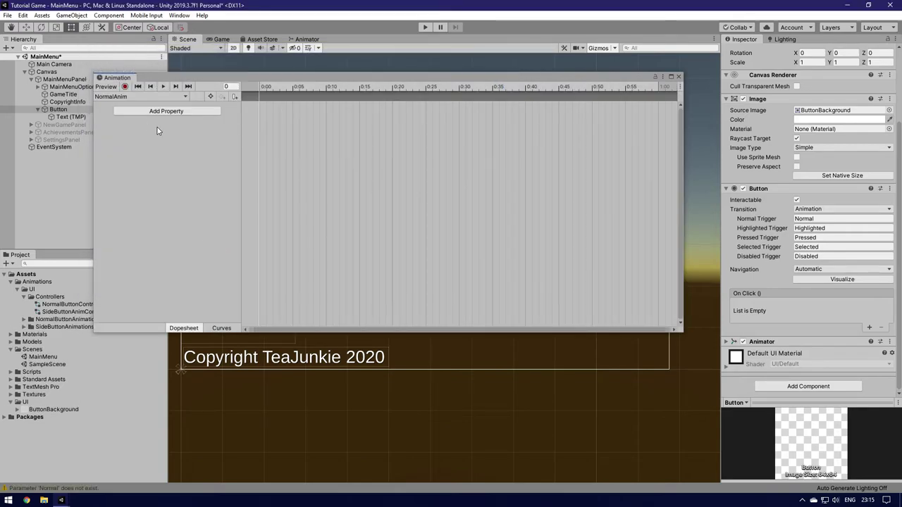
# Step: Add the Image Enabled property to NormalAnim and set it unchecked
pyautogui.click(161, 112)
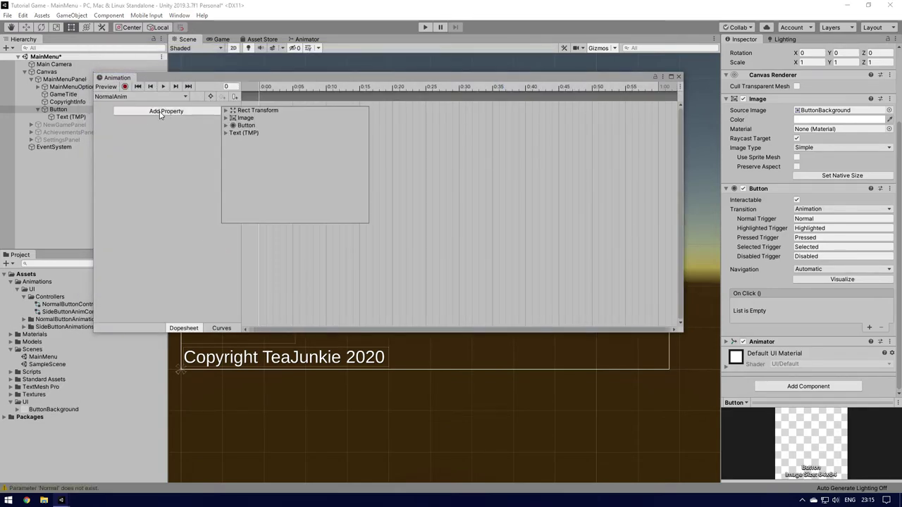
pyautogui.click(238, 118)
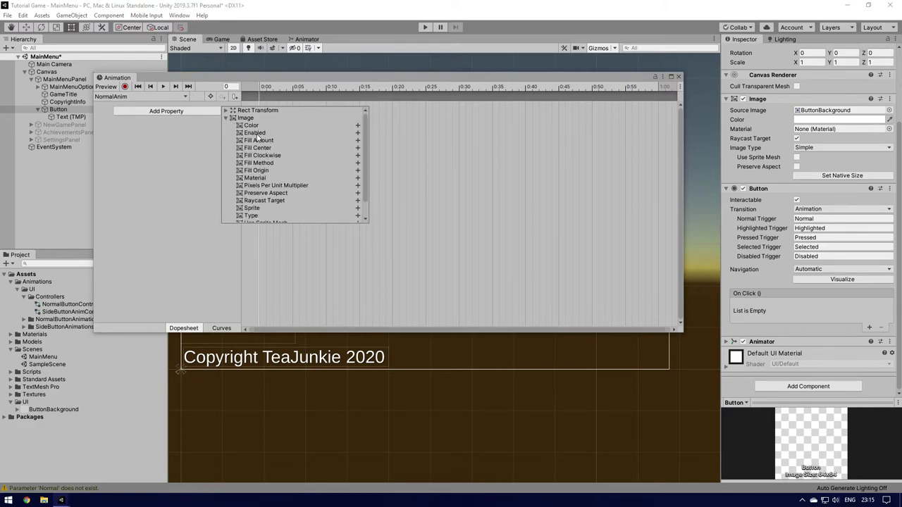
pyautogui.click(357, 133)
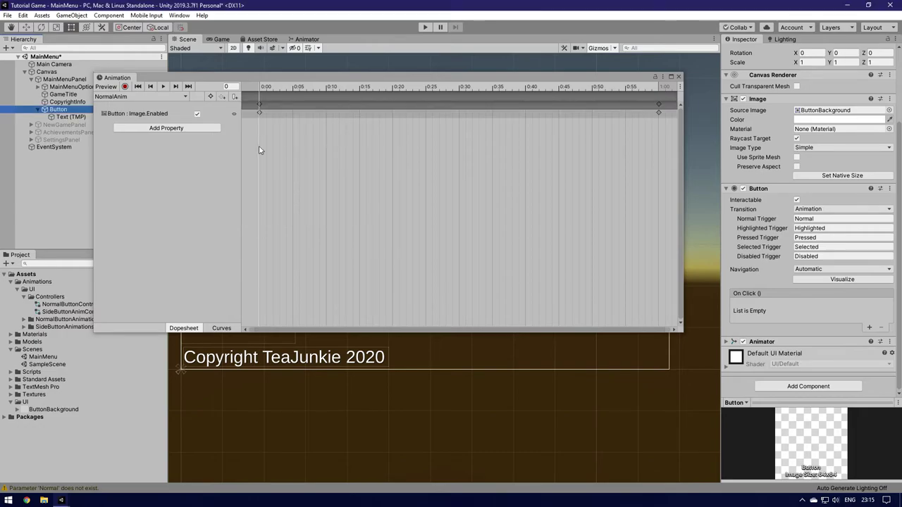
pyautogui.click(198, 113)
# Step: Move the clip's end keyframe from 1:00 back to frame 5
pyautogui.click(661, 89)
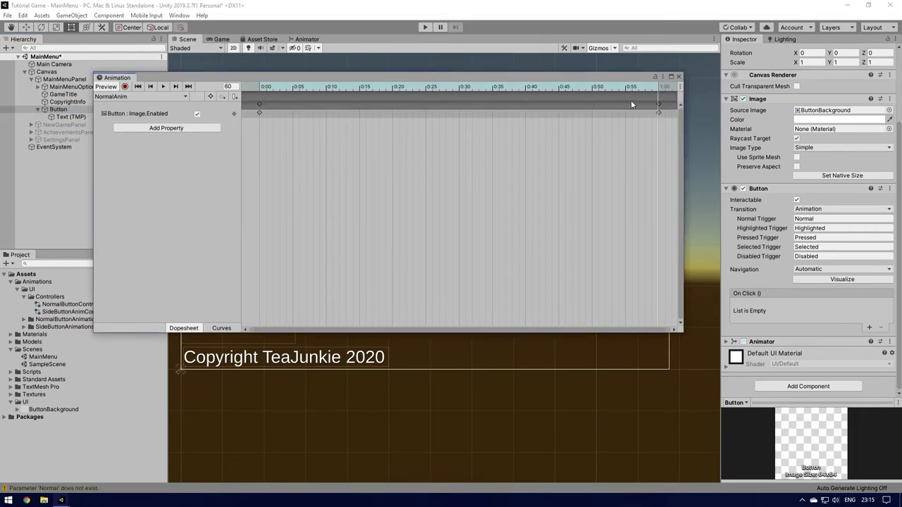
pyautogui.click(658, 105)
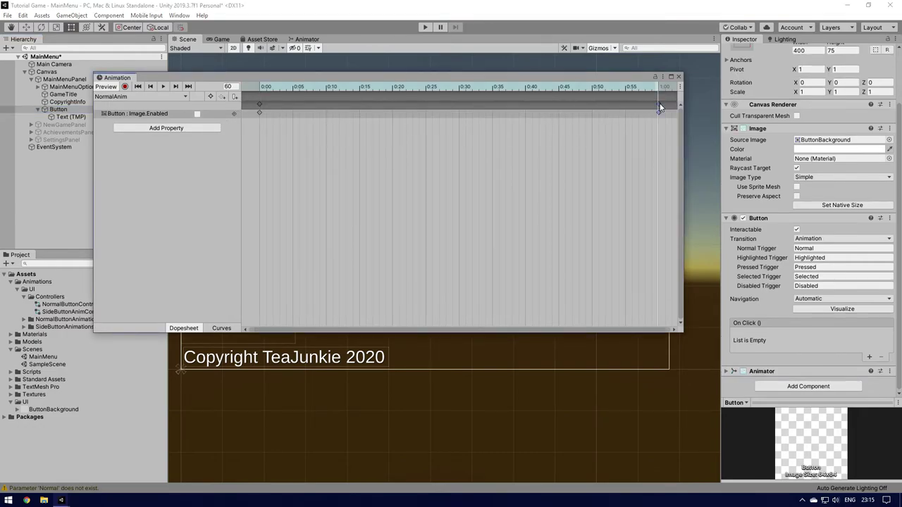
pyautogui.moveTo(659, 107); pyautogui.dragTo(294, 106)
pyautogui.click(294, 87)
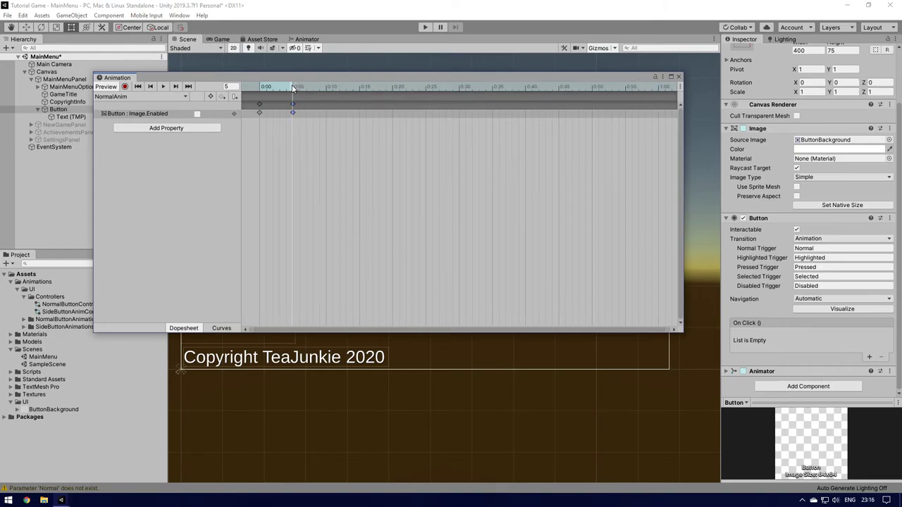
# Step: Create and save another new animation clip for the button's hover state
pyautogui.click(260, 87)
pyautogui.click(145, 96)
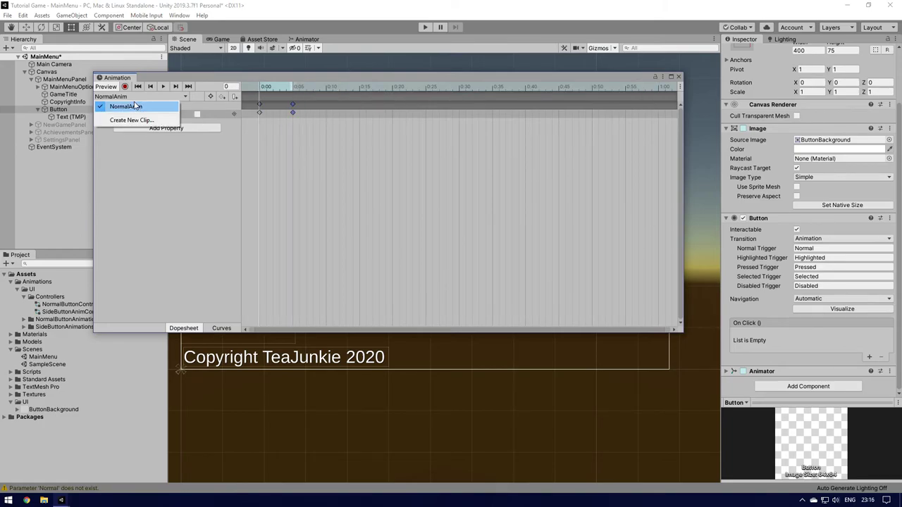
pyautogui.click(131, 120)
pyautogui.write('Highlighted')
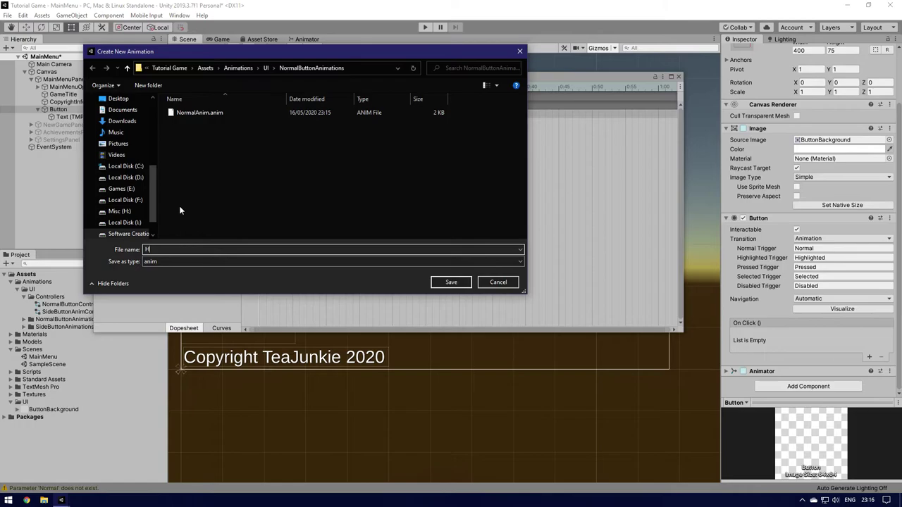
pyautogui.press('Return')
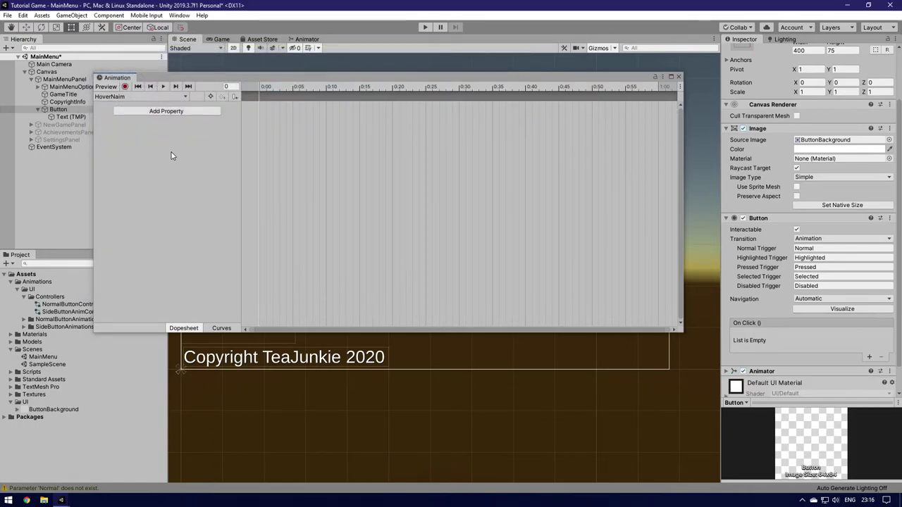
# Step: Add the button Image's Enabled property and move its end keyframe to 0:05
pyautogui.click(199, 112)
pyautogui.click(225, 119)
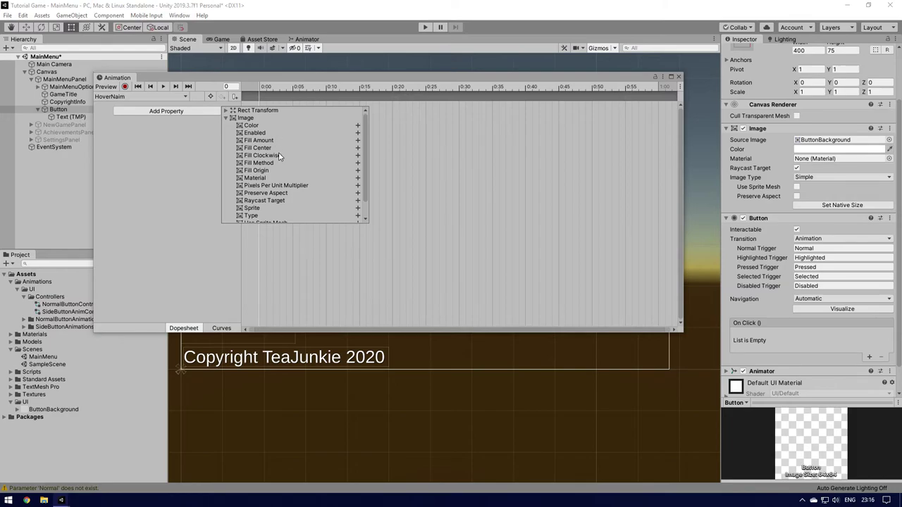
pyautogui.click(358, 133)
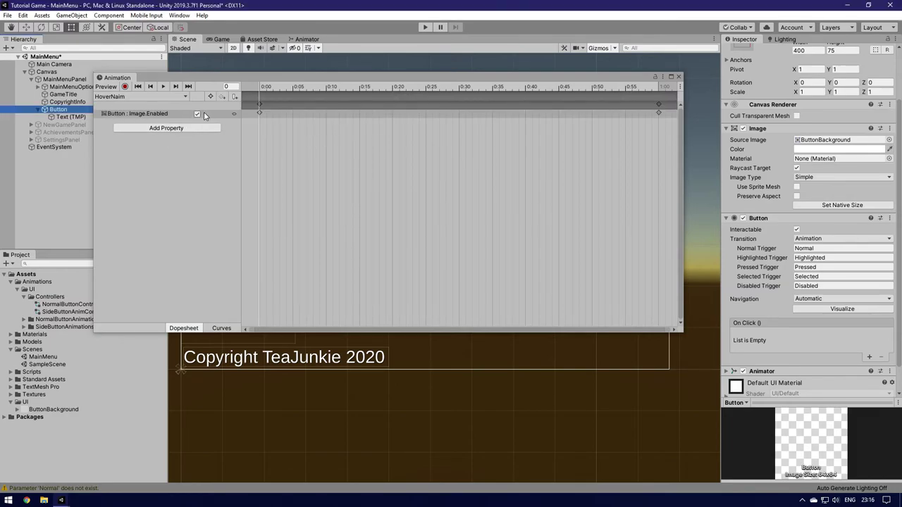
pyautogui.moveTo(658, 105); pyautogui.dragTo(292, 106)
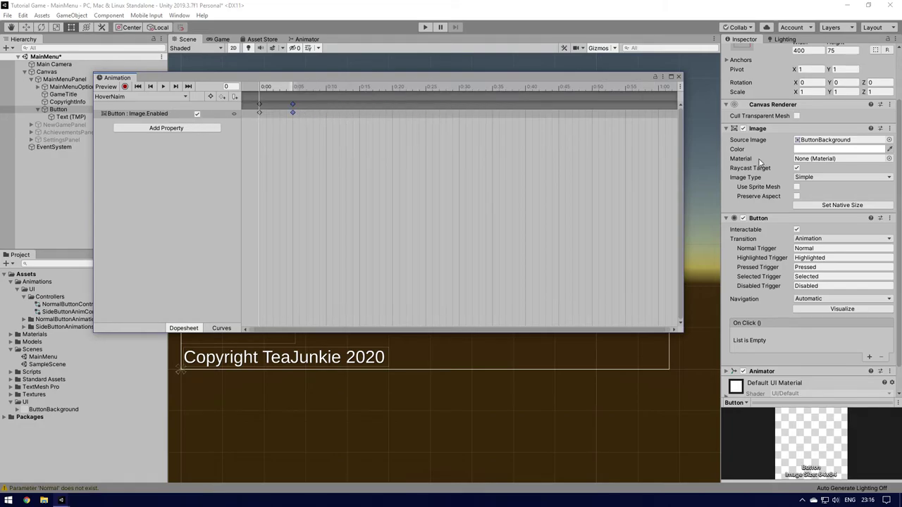
# Step: Add the Text (TMP) Rect Transform Scale property to the clip
pyautogui.click(152, 97)
pyautogui.click(196, 201)
pyautogui.click(172, 130)
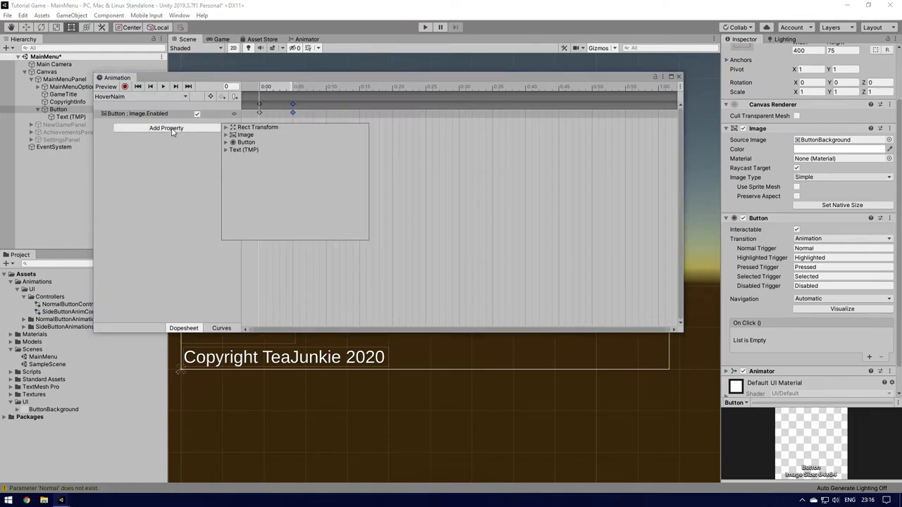
pyautogui.click(227, 151)
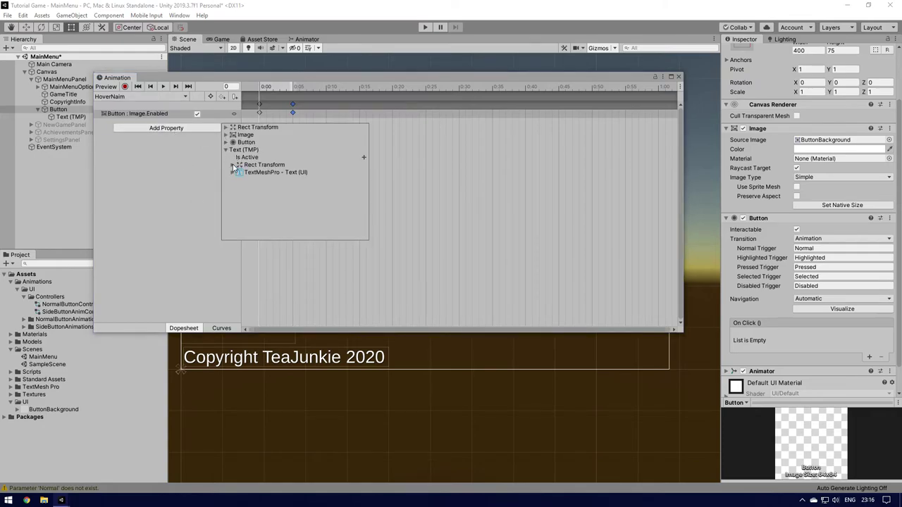
pyautogui.click(234, 166)
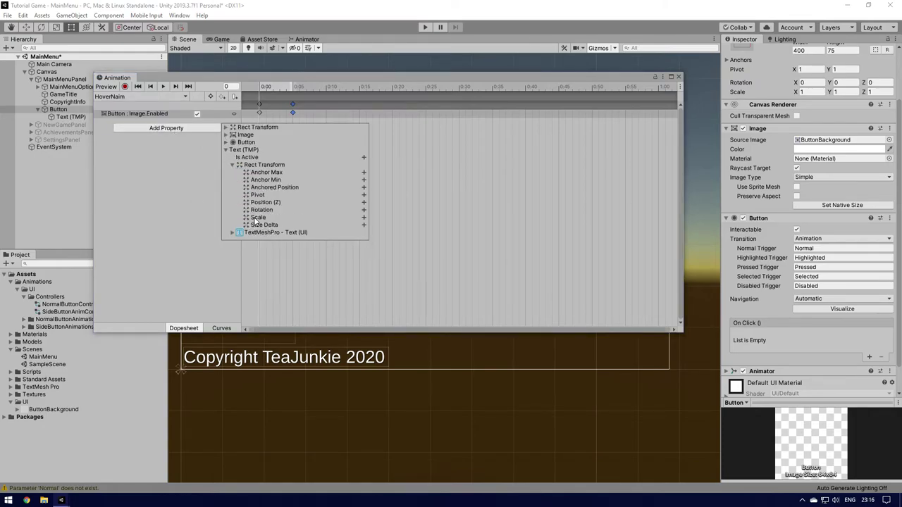
pyautogui.click(364, 219)
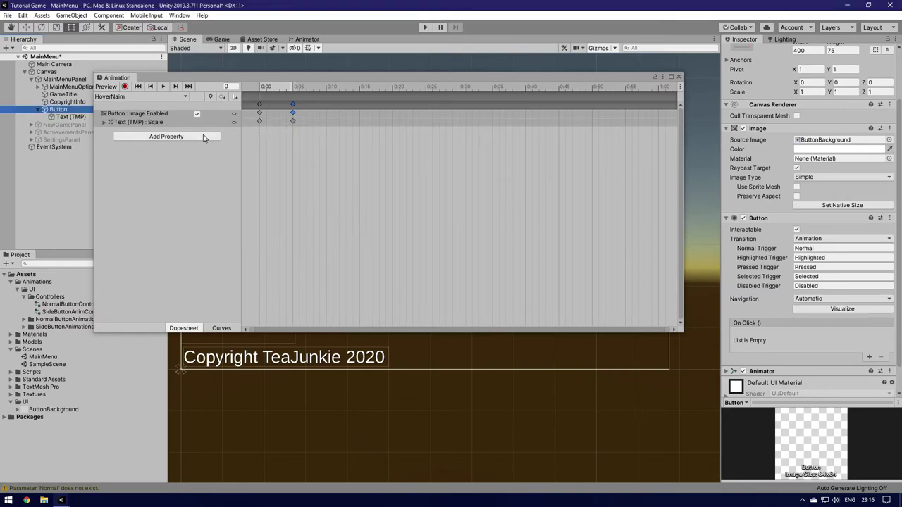
# Step: Expand the Text (TMP) Scale track and reset the frame-0 Scale x, y and z values to 1
pyautogui.click(105, 123)
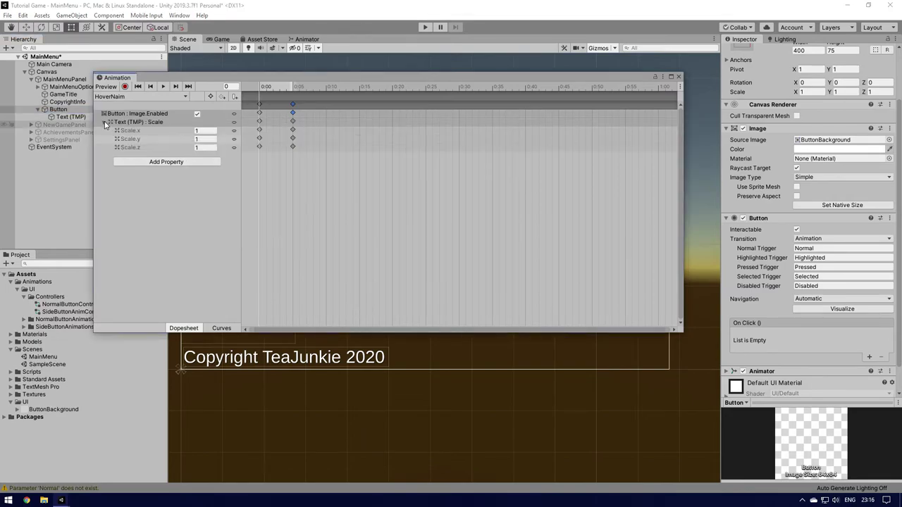
pyautogui.click(206, 132)
pyautogui.moveTo(420, 79); pyautogui.dragTo(417, 151)
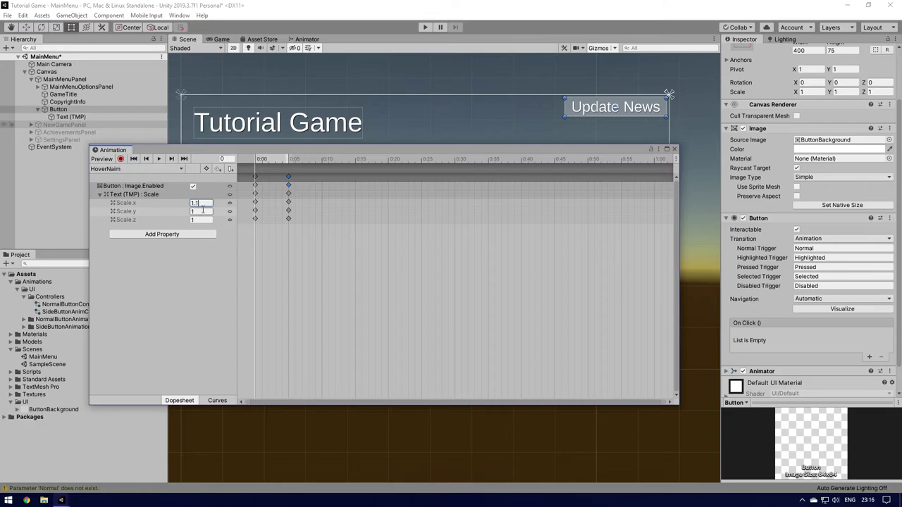
pyautogui.press('Tab')
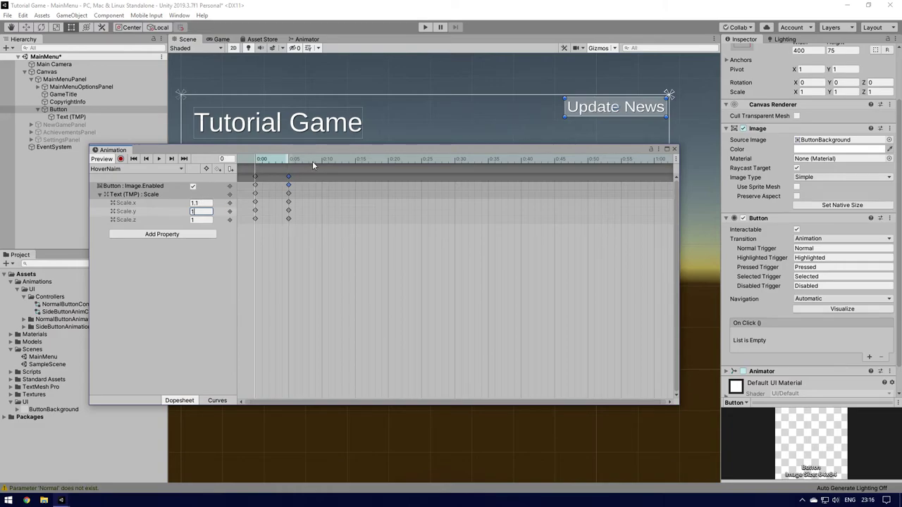
pyautogui.moveTo(291, 161); pyautogui.dragTo(258, 161)
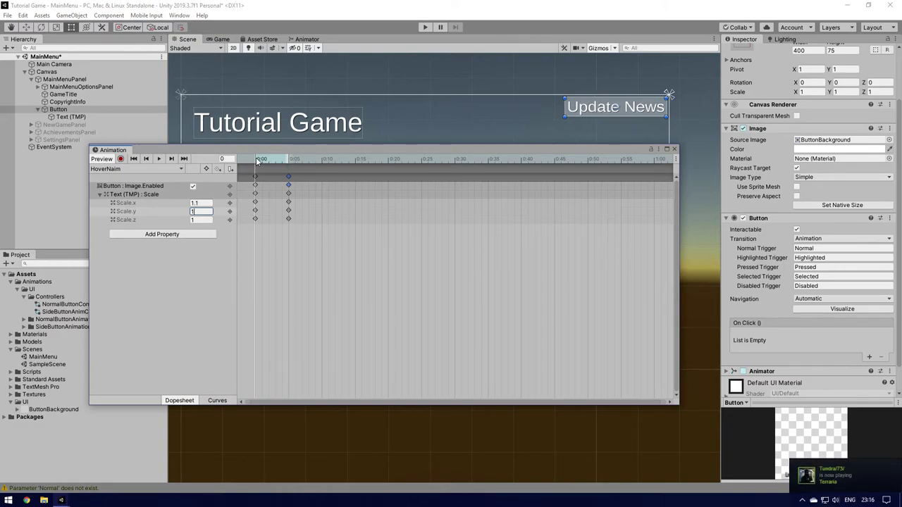
pyautogui.write('.1')
pyautogui.click(203, 219)
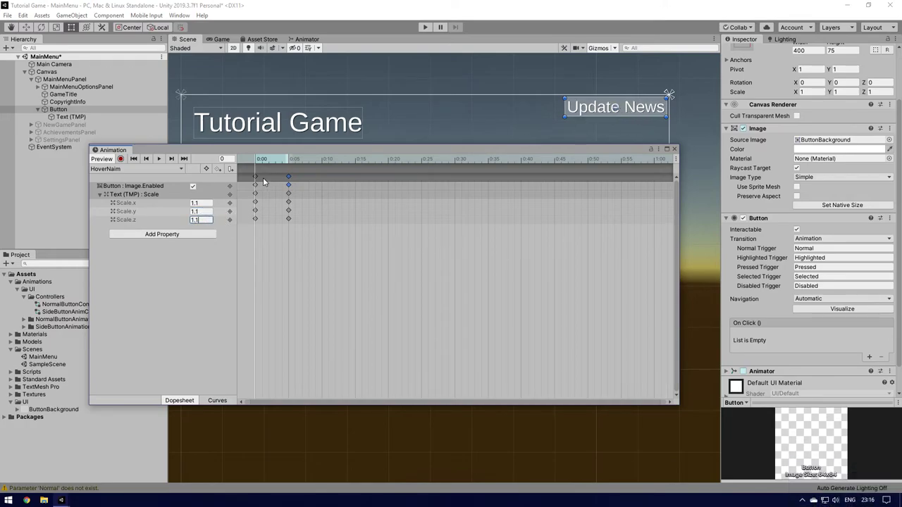
pyautogui.doubleClick(195, 220)
pyautogui.write('1')
pyautogui.doubleClick(195, 211)
pyautogui.write('1')
pyautogui.doubleClick(196, 203)
pyautogui.write('1')
pyautogui.click(290, 161)
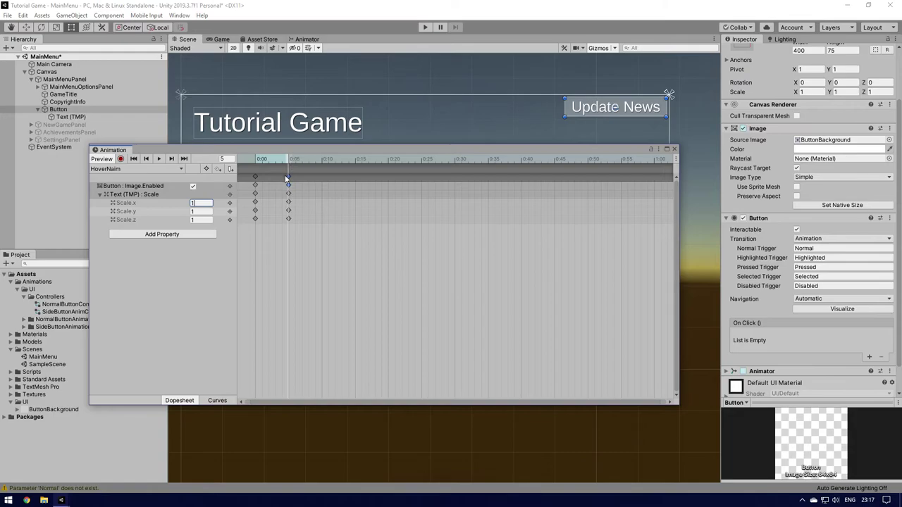
pyautogui.click(189, 268)
# Step: Set Scale x, y and z to 1.1 at frame 5 and preview the text growing
pyautogui.click(256, 162)
pyautogui.click(289, 161)
pyautogui.click(205, 203)
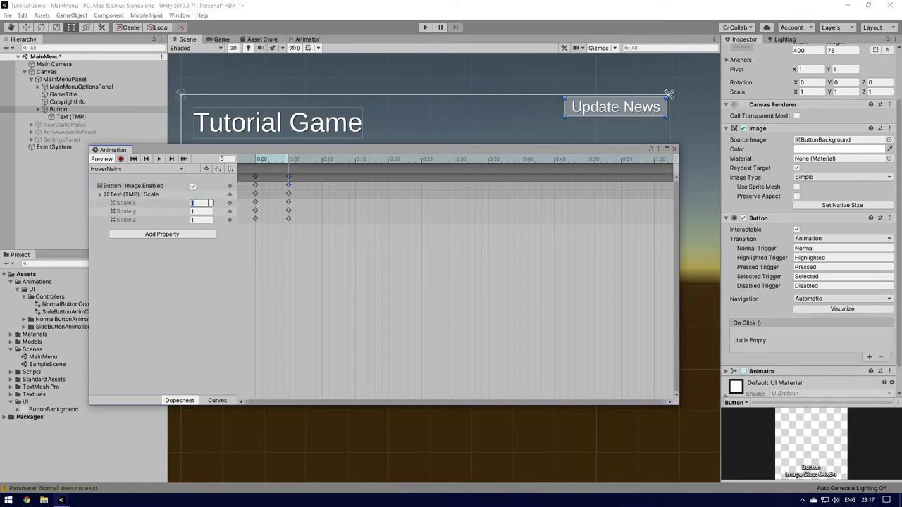
pyautogui.write('1.1')
pyautogui.click(202, 211)
pyautogui.write('1.1')
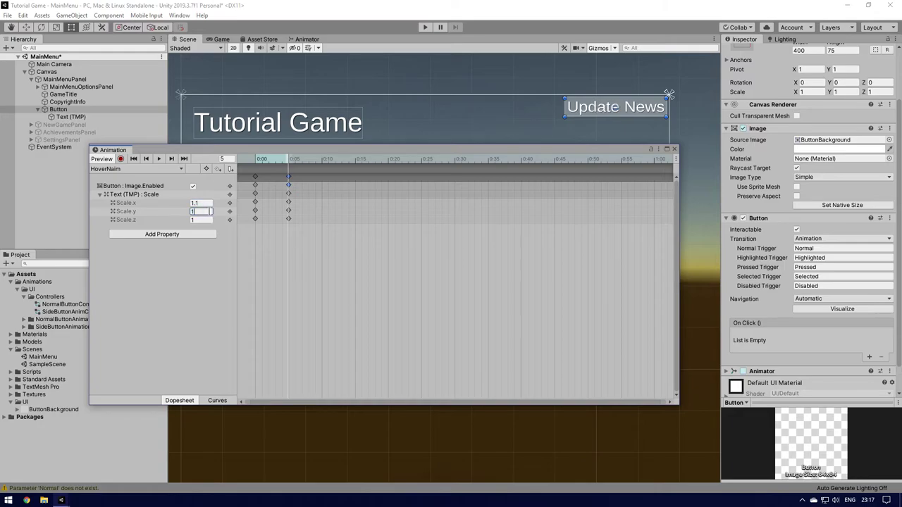
pyautogui.click(205, 220)
pyautogui.write('1.1')
pyautogui.press('Return')
pyautogui.click(257, 161)
pyautogui.moveTo(257, 163)
pyautogui.mouseDown()
pyautogui.moveTo(289, 163)
pyautogui.moveTo(255, 164)
pyautogui.mouseUp()
pyautogui.click(201, 203)
pyautogui.click(291, 162)
# Step: Change the frame-5 Scale x, y and z to 1.05, then start another new clip
pyautogui.click(207, 203)
pyautogui.click(262, 162)
pyautogui.click(288, 162)
pyautogui.write('.1')
pyautogui.press('Return')
pyautogui.click(198, 204)
pyautogui.write('1.05')
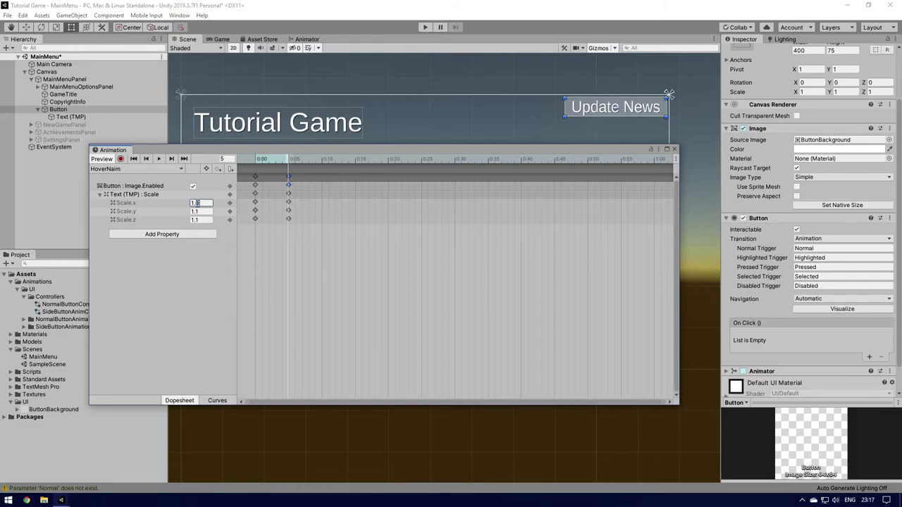
pyautogui.click(199, 212)
pyautogui.write('1.05')
pyautogui.click(198, 220)
pyautogui.write('1.05')
pyautogui.click(183, 269)
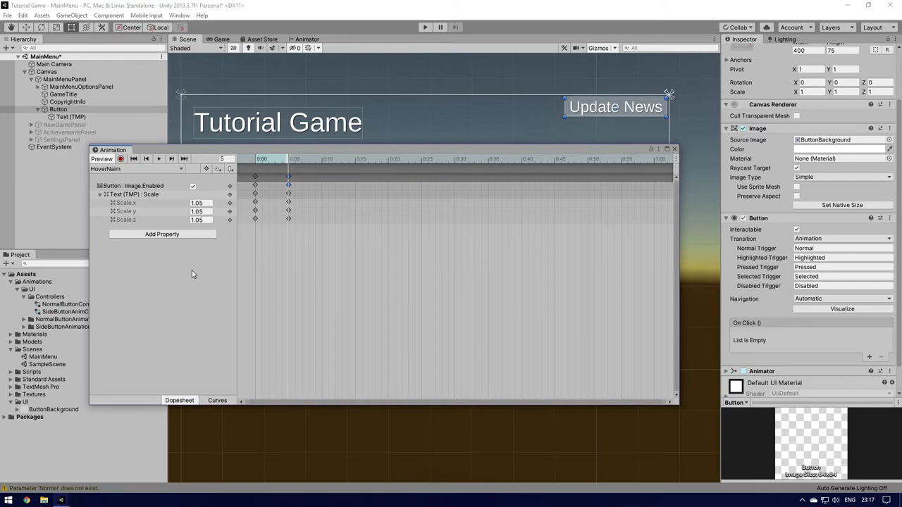
pyautogui.click(135, 169)
pyautogui.click(131, 201)
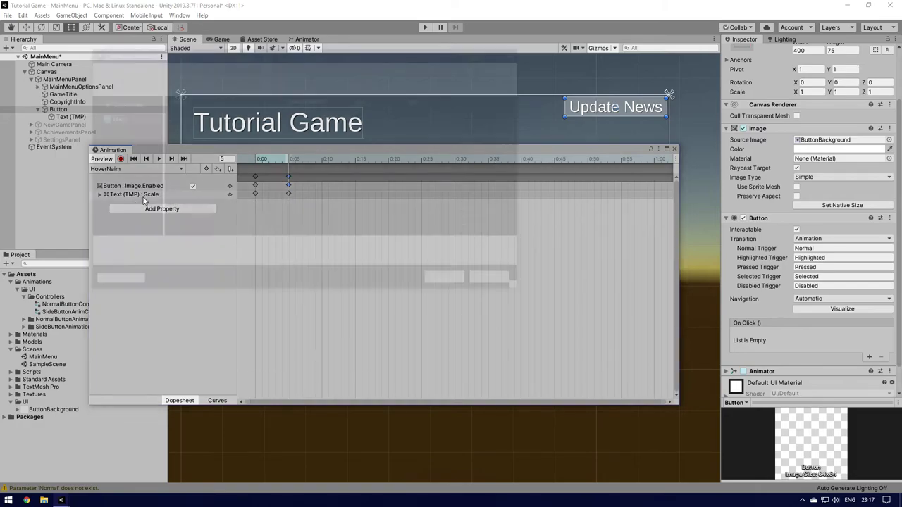
# Step: Name the new clip SelectedAnim and save it
pyautogui.write('Selected')
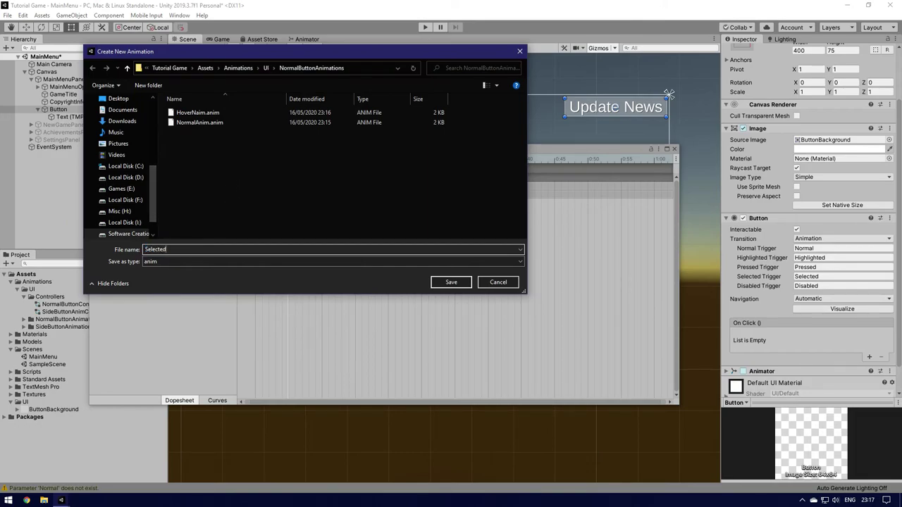
pyautogui.write('Anum')
pyautogui.press('BackSpace')
pyautogui.press('BackSpace')
pyautogui.press('Return')
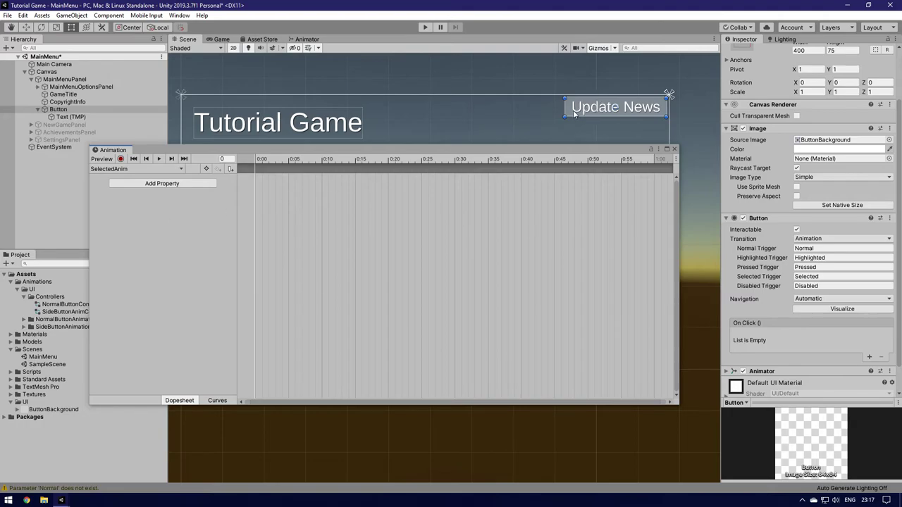
# Step: Add the Image Enabled property with its end keyframe at 0:05, then start another new clip
pyautogui.click(201, 184)
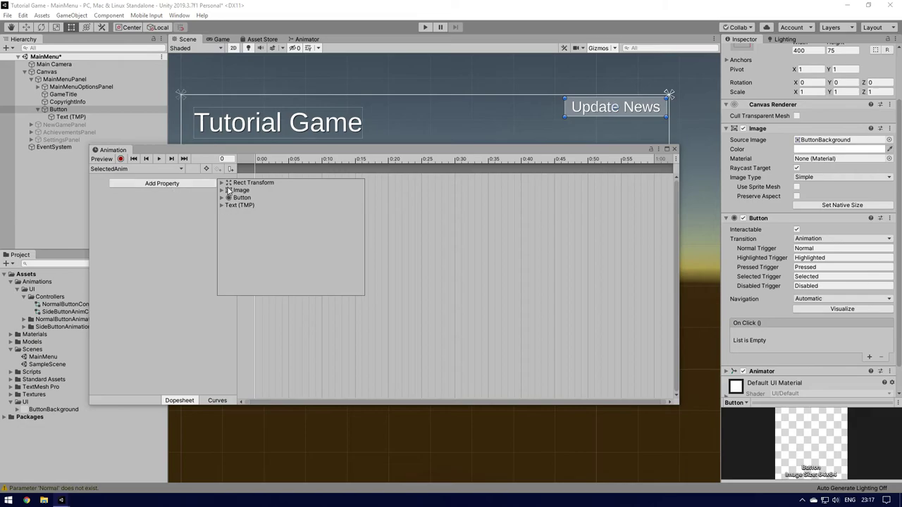
pyautogui.click(228, 190)
pyautogui.click(357, 205)
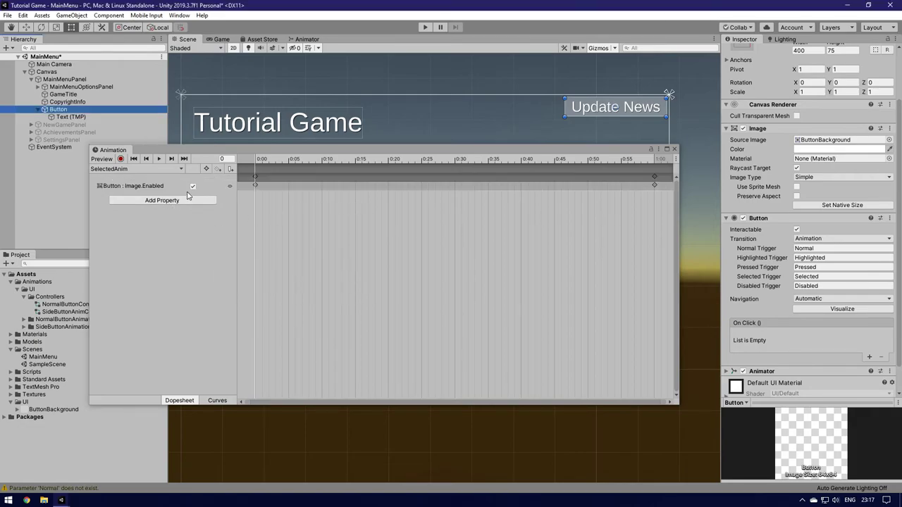
pyautogui.moveTo(655, 176); pyautogui.dragTo(290, 166)
pyautogui.click(289, 163)
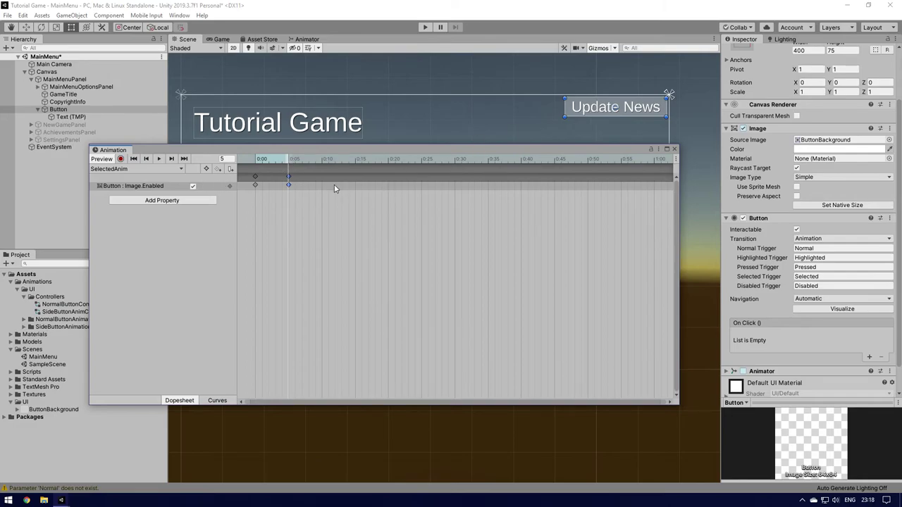
pyautogui.click(254, 176)
pyautogui.click(255, 177)
pyautogui.click(149, 171)
pyautogui.click(176, 211)
# Step: Save the new clip as DisabledAnum and add Image.Enabled switched off
pyautogui.write('DisabledAnu')
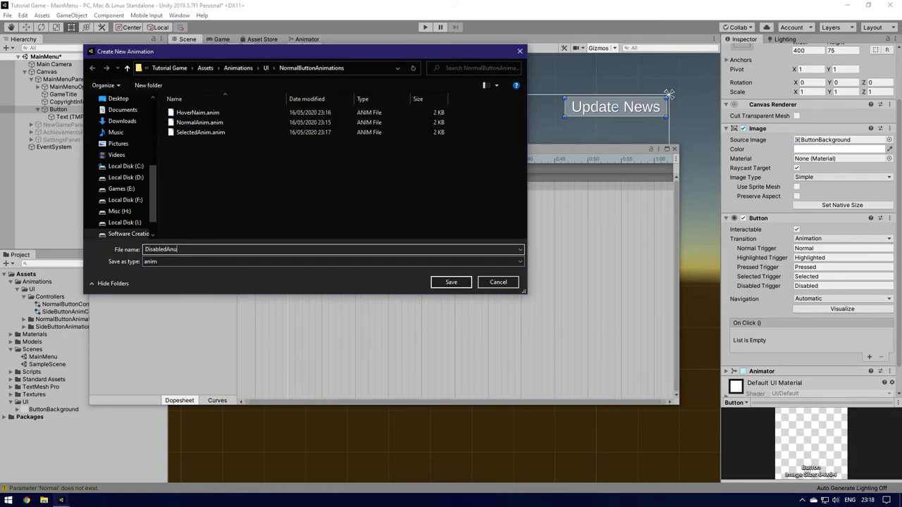
pyautogui.write('m')
pyautogui.press('Return')
pyautogui.click(189, 184)
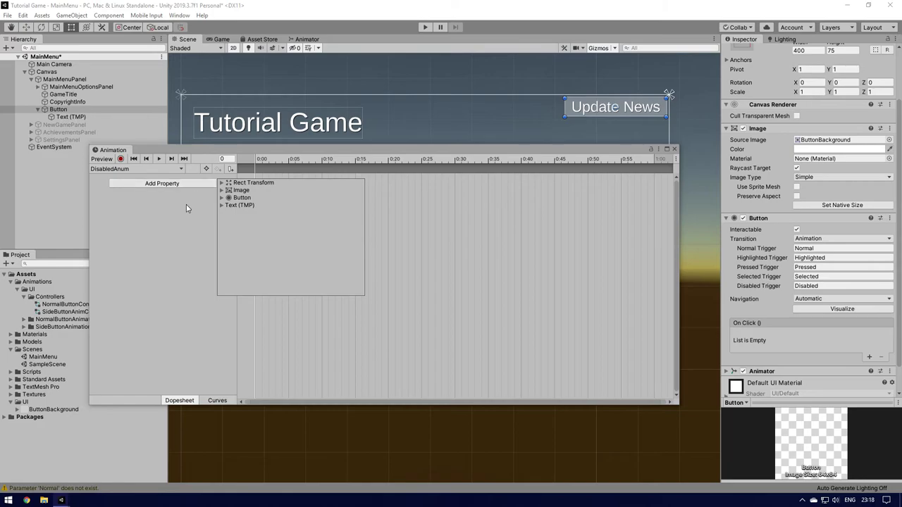
pyautogui.click(224, 191)
pyautogui.doubleClick(341, 205)
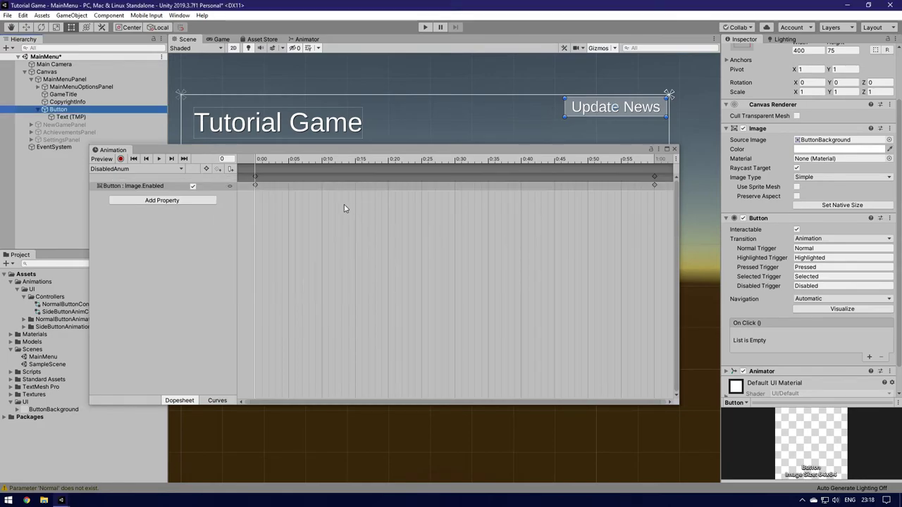
pyautogui.click(193, 186)
# Step: Move the end keyframes to 0:05, enable keyframe recording and select the Update News text
pyautogui.moveTo(655, 180); pyautogui.dragTo(288, 182)
pyautogui.click(288, 162)
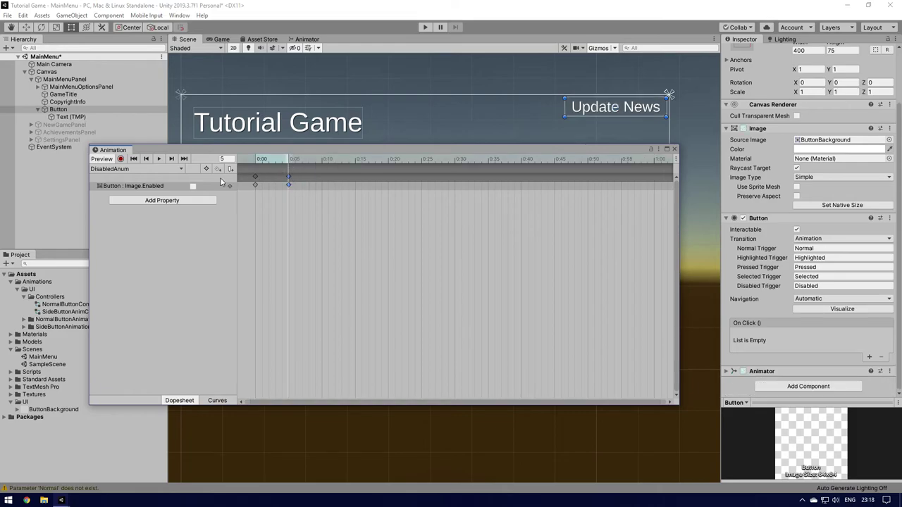
pyautogui.click(253, 163)
pyautogui.click(289, 163)
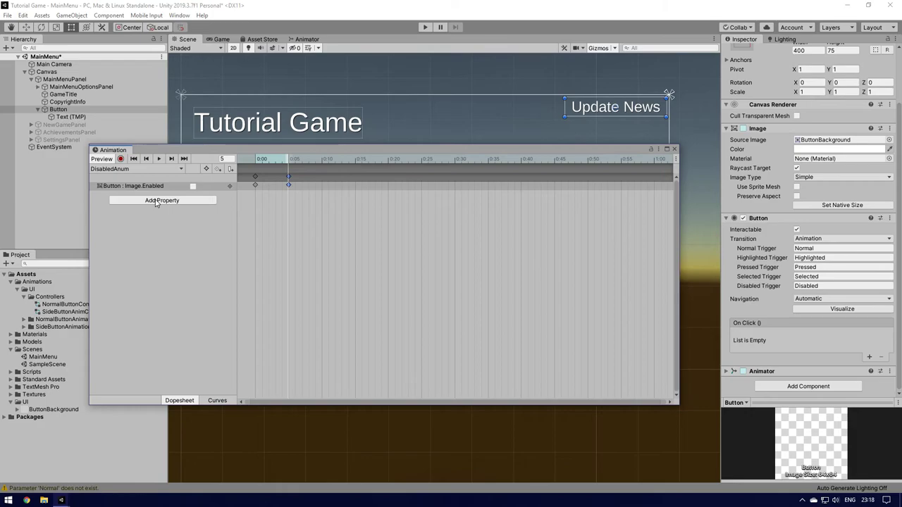
pyautogui.click(120, 159)
pyautogui.moveTo(189, 152); pyautogui.dragTo(258, 135)
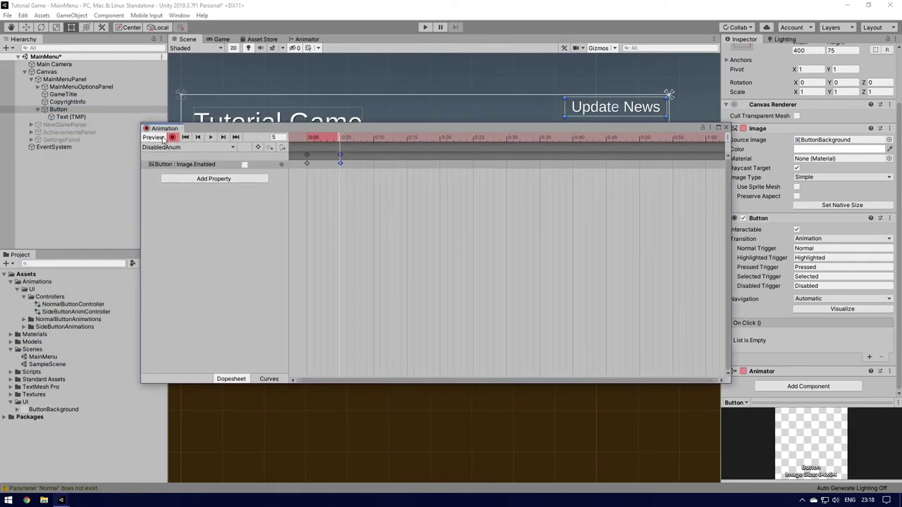
pyautogui.click(56, 116)
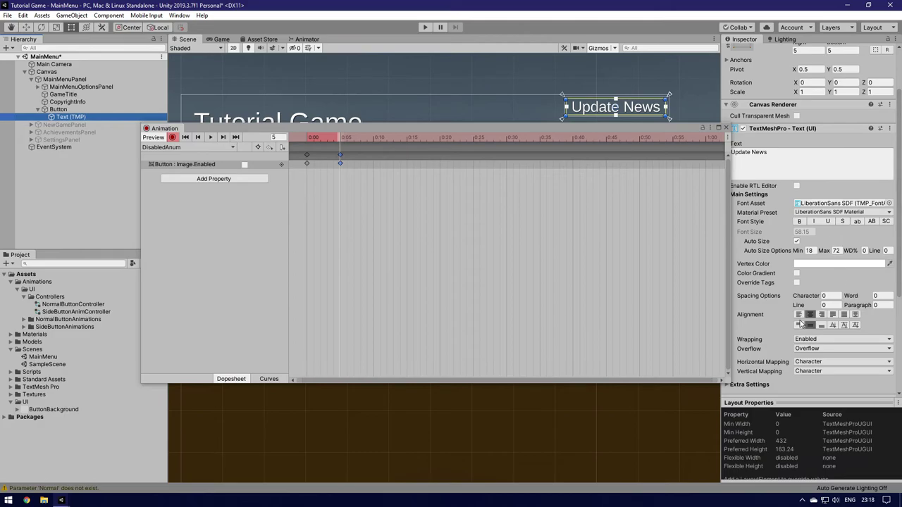
# Step: Dismiss the colour picker, stop keyframe recording and return to the first frame
pyautogui.click(825, 264)
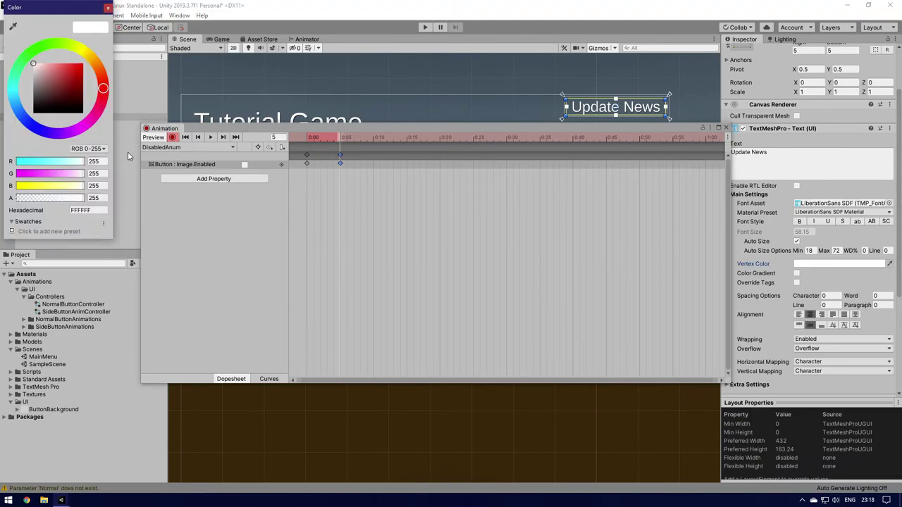
pyautogui.click(107, 9)
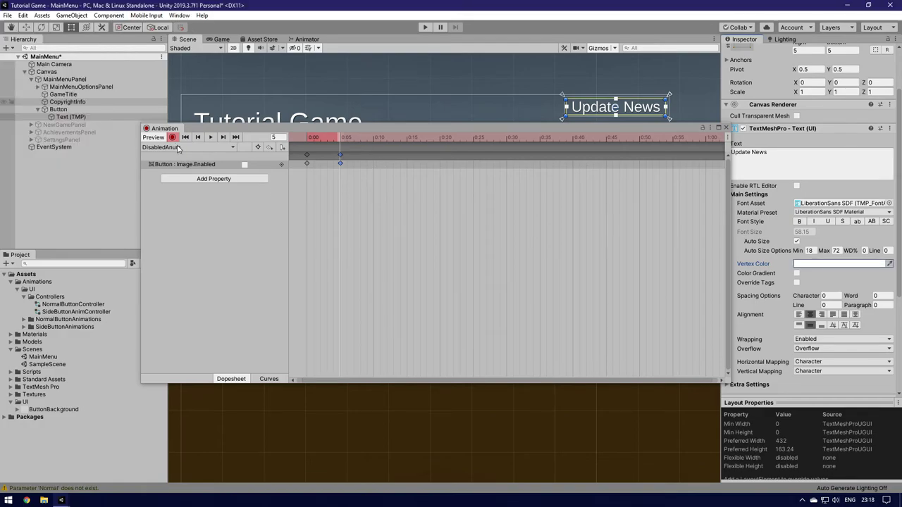
pyautogui.click(182, 140)
pyautogui.click(308, 138)
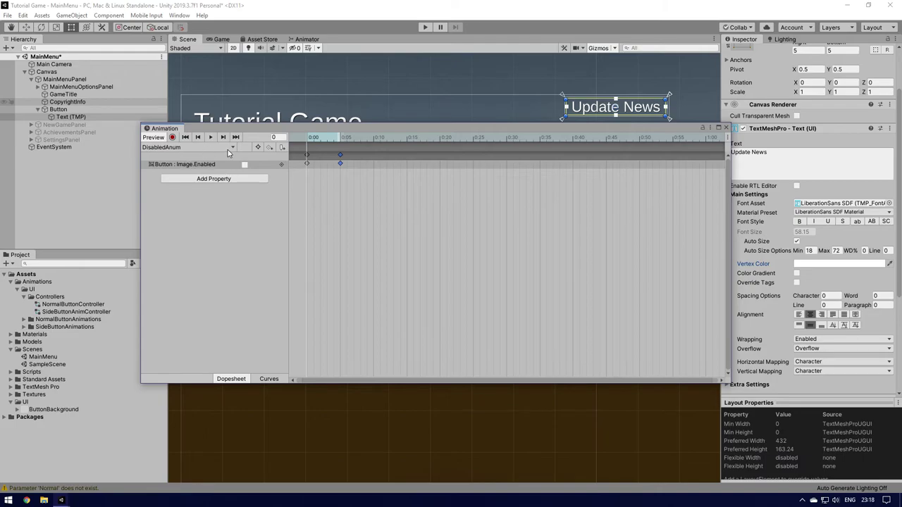
# Step: Add the Text (TMP) Is Active property to the DisabledAnum clip
pyautogui.click(224, 179)
pyautogui.click(275, 201)
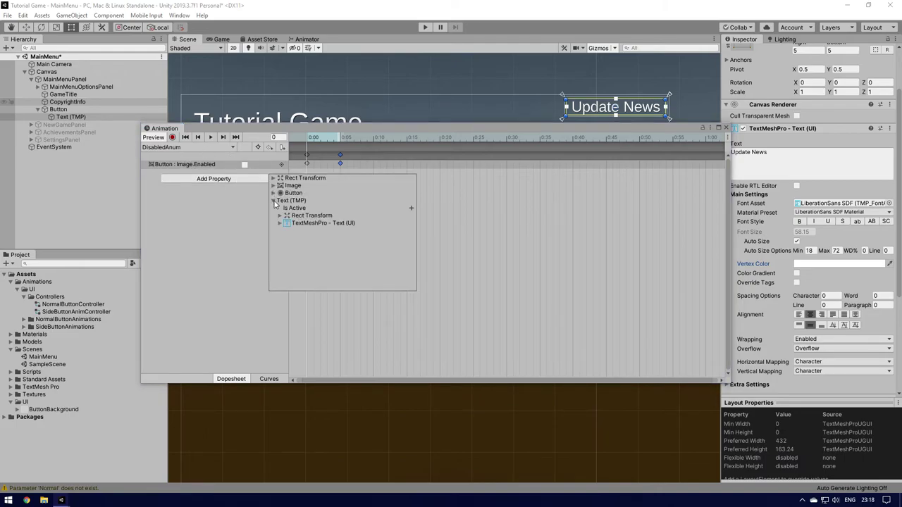
pyautogui.click(409, 209)
pyautogui.click(340, 150)
pyautogui.click(308, 138)
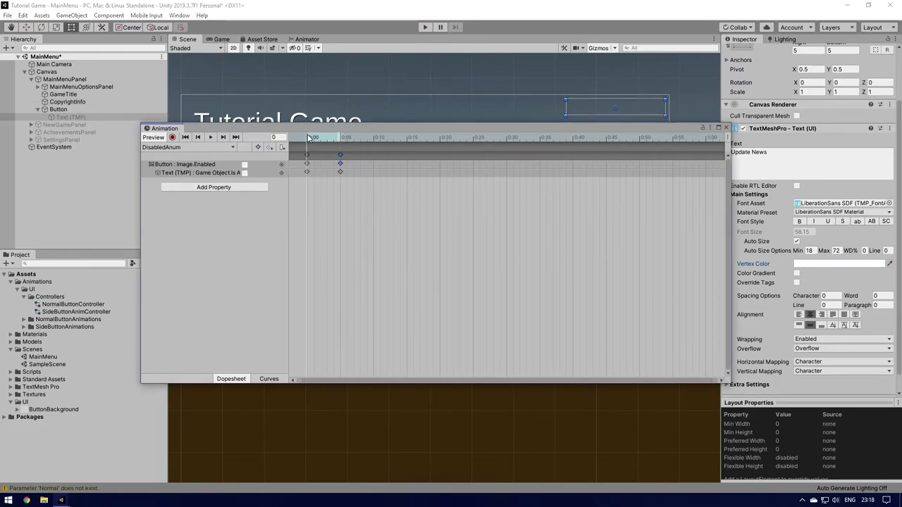
pyautogui.click(341, 139)
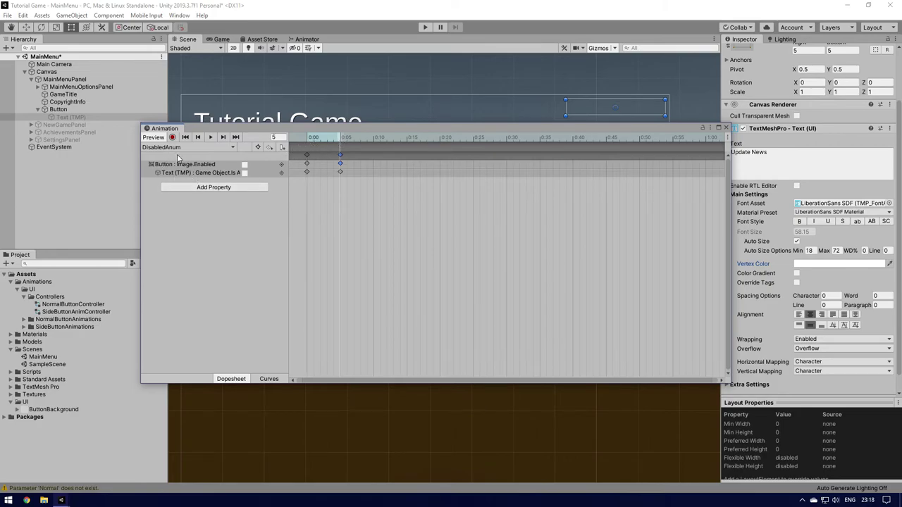
pyautogui.click(227, 148)
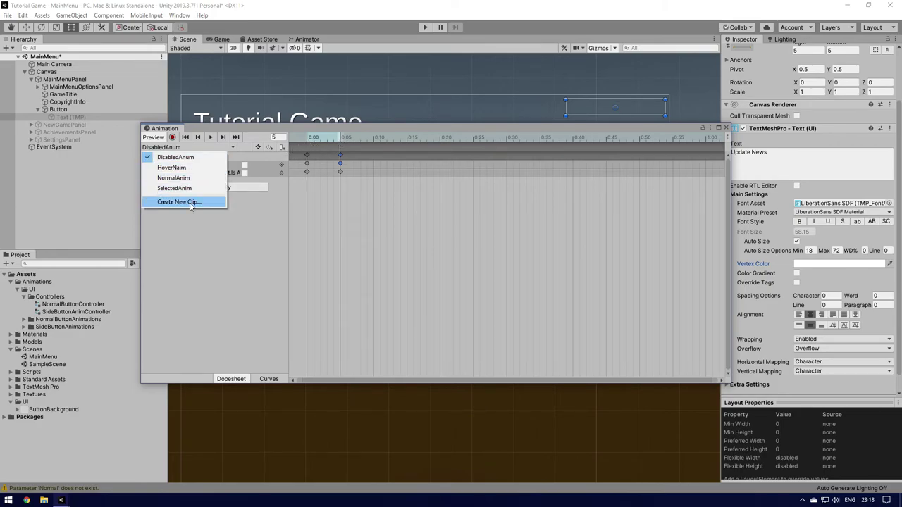
pyautogui.click(193, 202)
# Step: Add the Button Interactable property and untick it at frame 0
pyautogui.click(233, 197)
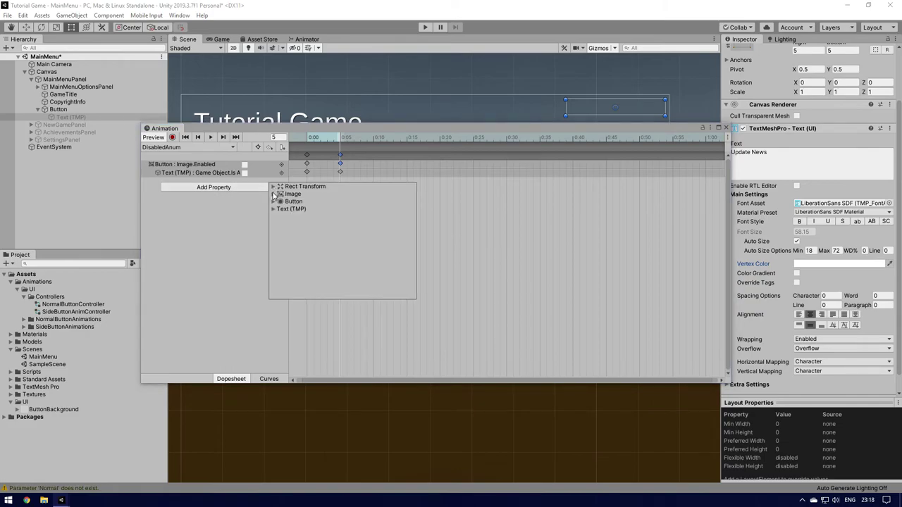
pyautogui.click(273, 201)
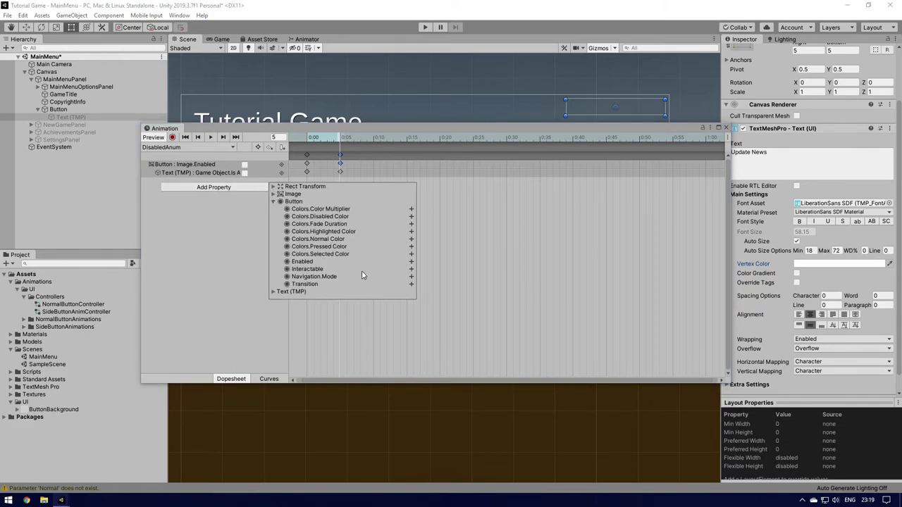
pyautogui.click(411, 269)
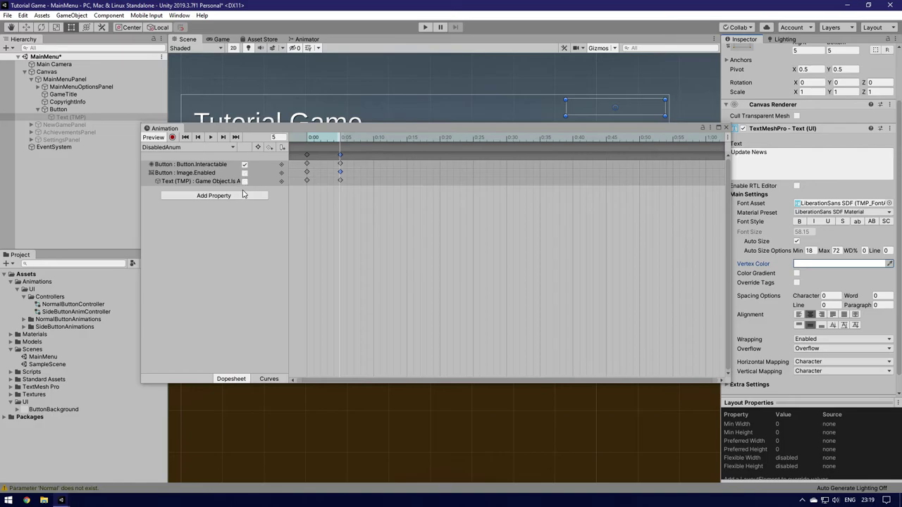
pyautogui.click(309, 138)
pyautogui.click(243, 164)
pyautogui.click(244, 172)
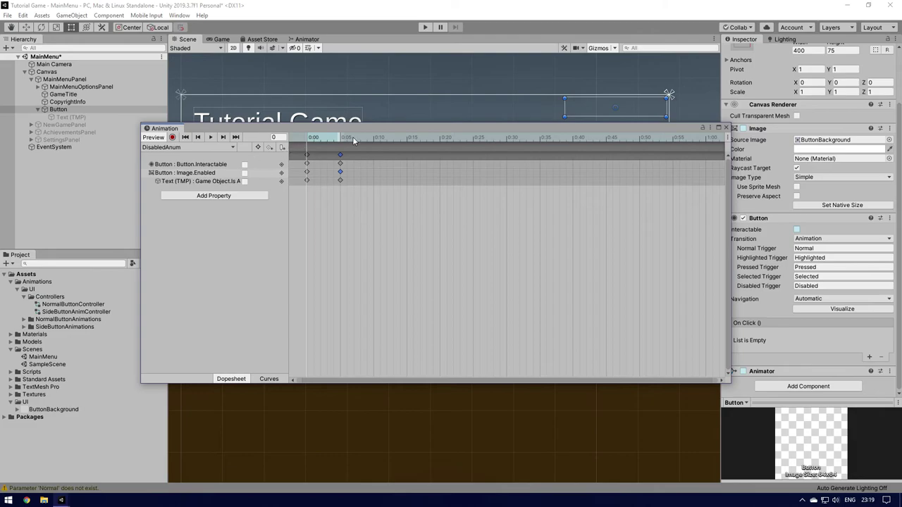
pyautogui.click(186, 148)
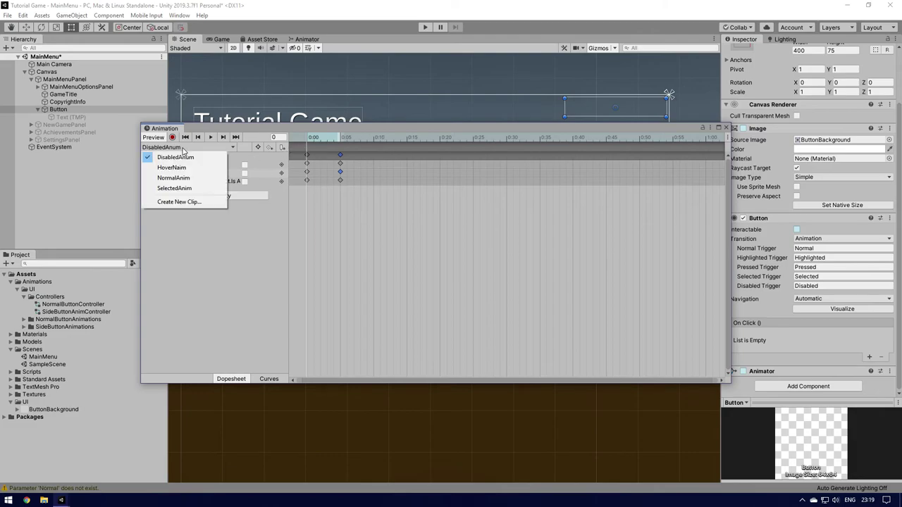
# Step: Create a PressedButton clip and add the Image Enabled property
pyautogui.click(185, 203)
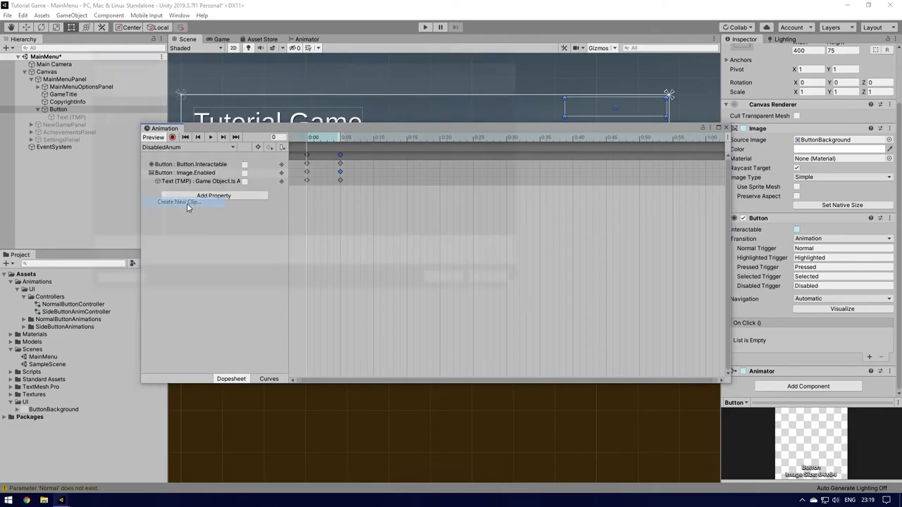
pyautogui.write('Press')
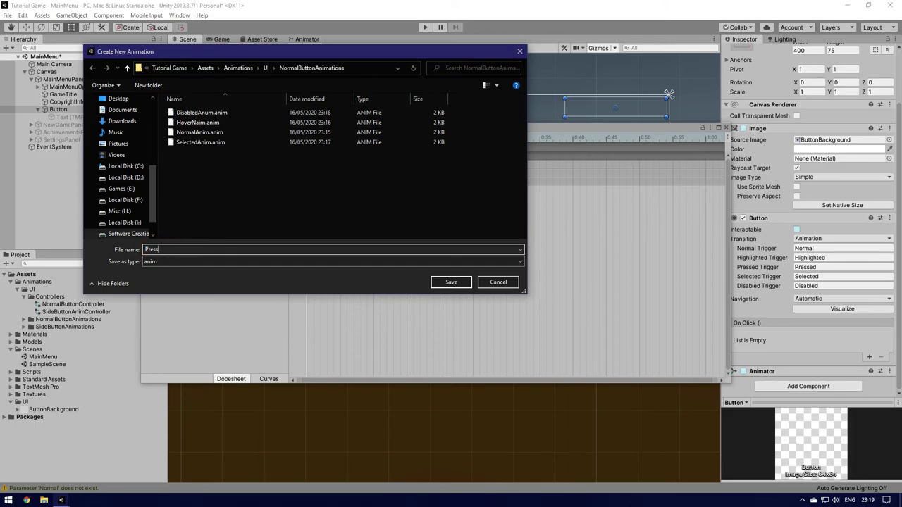
pyautogui.write('edButton')
pyautogui.press('Return')
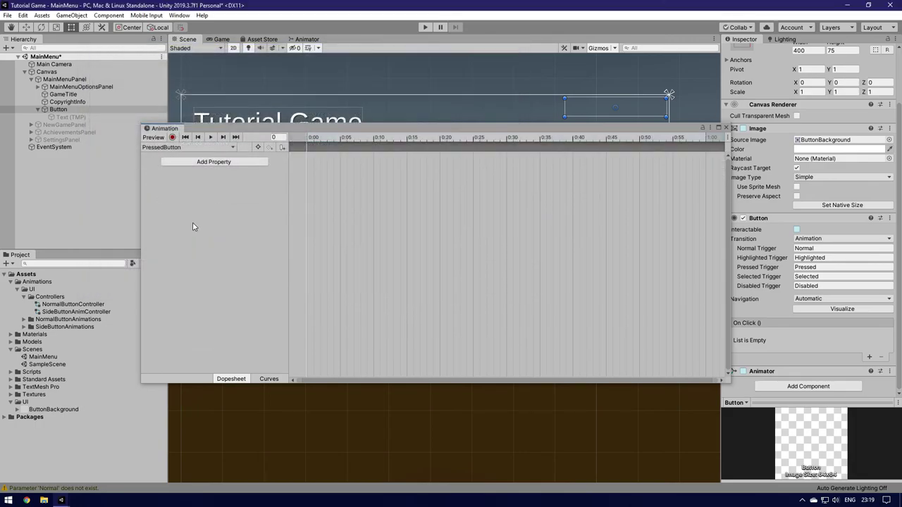
pyautogui.click(240, 164)
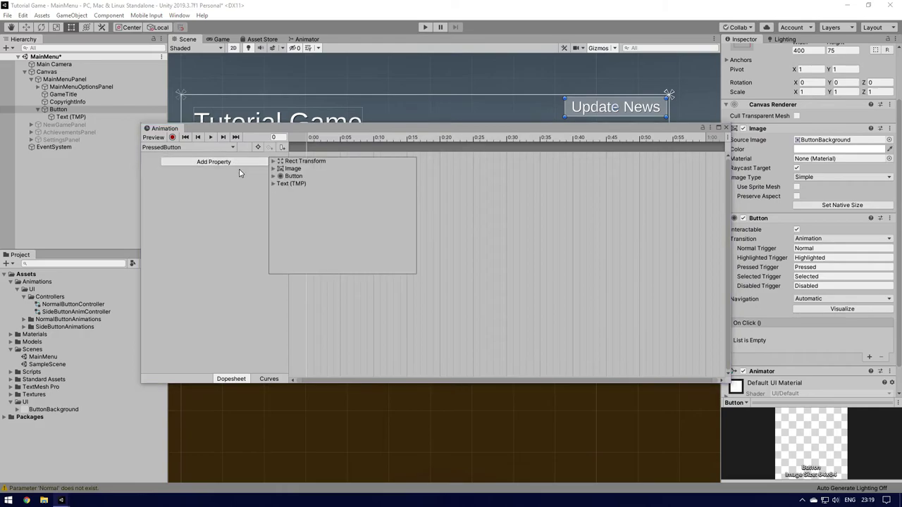
pyautogui.click(275, 170)
pyautogui.click(409, 187)
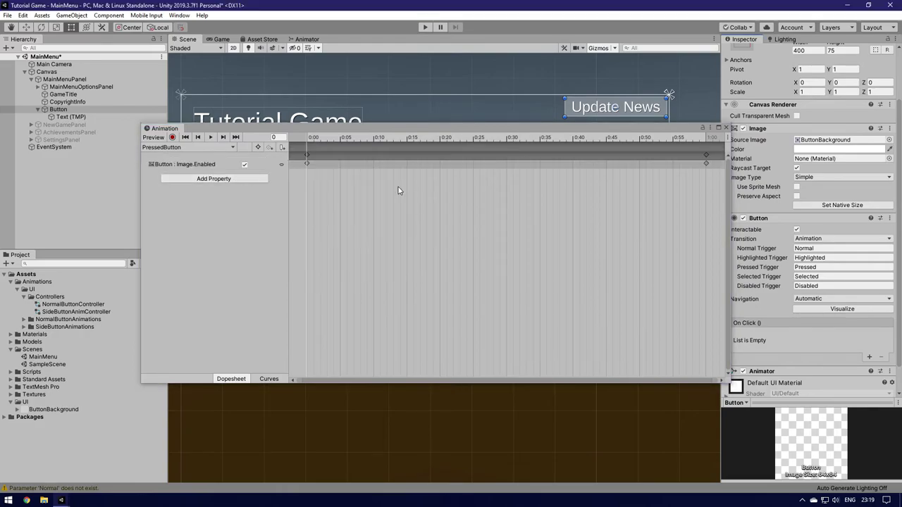
# Step: Move the Image Enabled end keyframe to frame 5
pyautogui.moveTo(701, 139); pyautogui.dragTo(353, 143)
pyautogui.moveTo(707, 154); pyautogui.dragTo(341, 155)
pyautogui.click(341, 137)
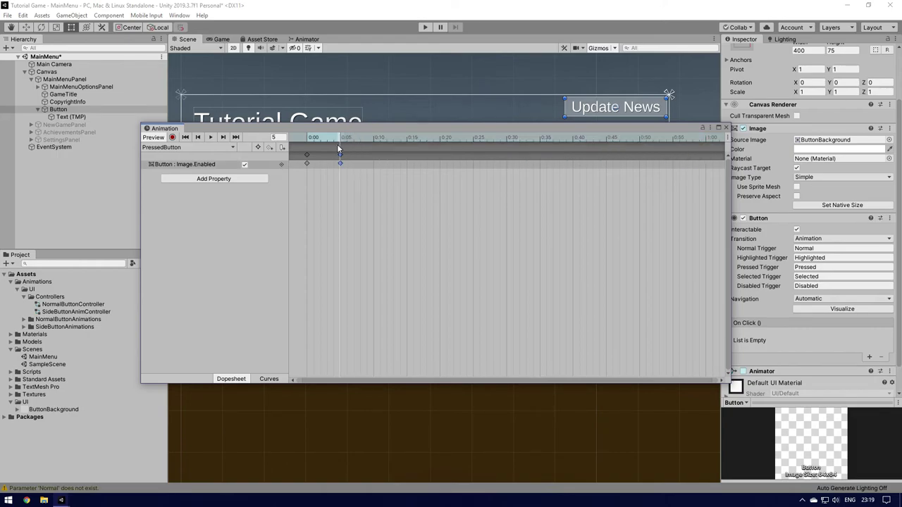
pyautogui.click(308, 141)
pyautogui.click(342, 141)
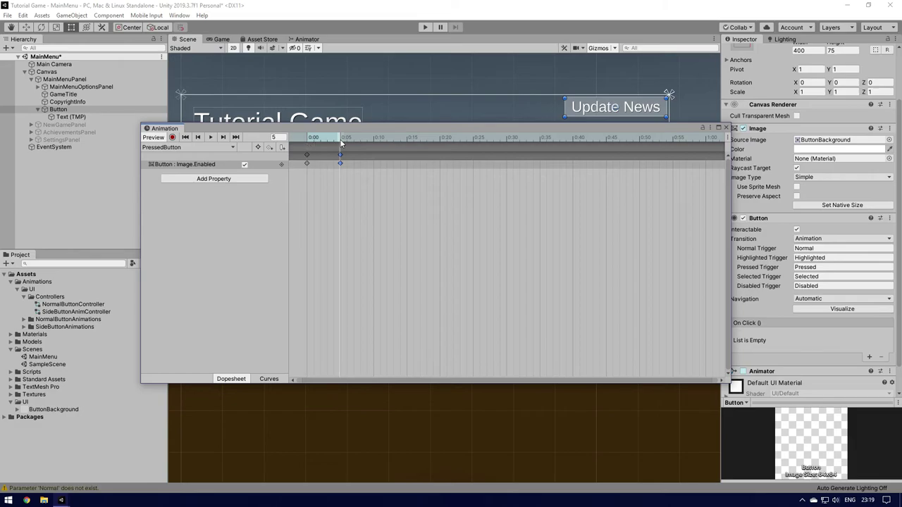
# Step: Add the Text (TMP) Rect Transform Scale property to the clip
pyautogui.click(224, 179)
pyautogui.click(274, 201)
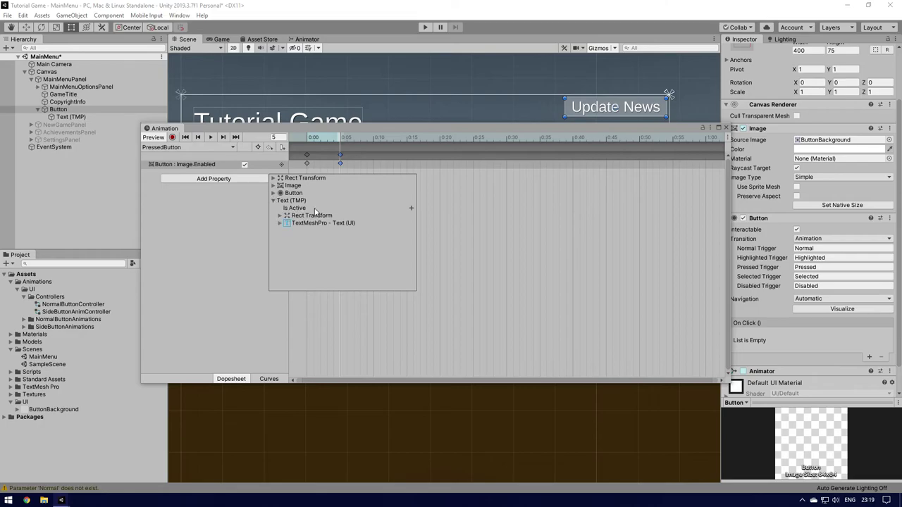
pyautogui.click(280, 216)
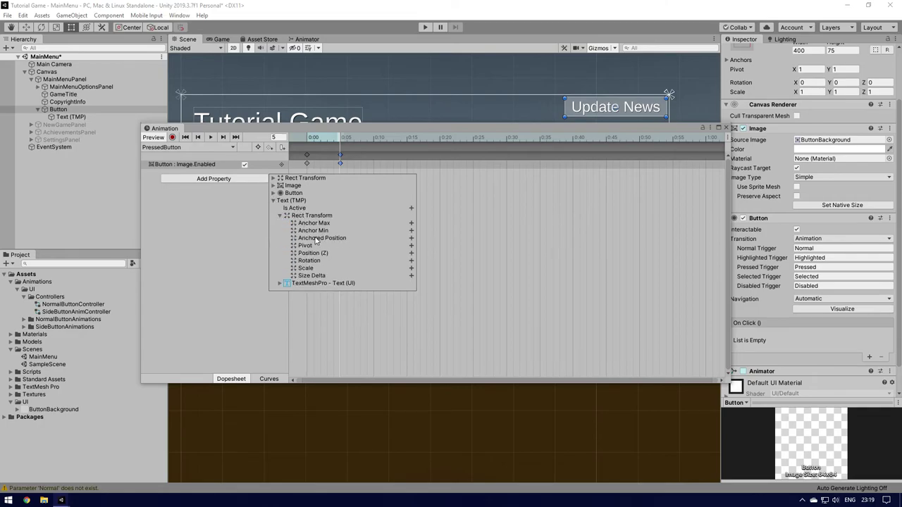
pyautogui.click(411, 267)
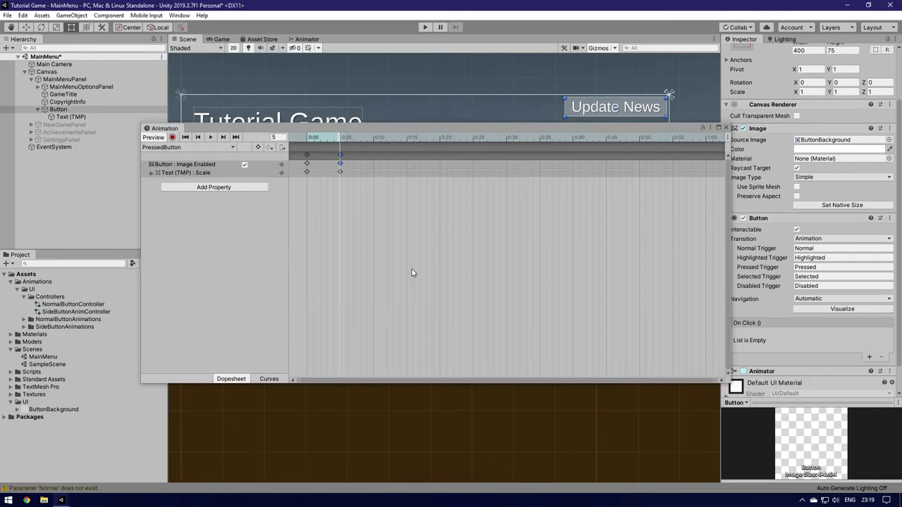
# Step: Set Scale x, y and z to 0.95 at frame 5 and preview the text shrinking
pyautogui.click(152, 174)
pyautogui.click(251, 181)
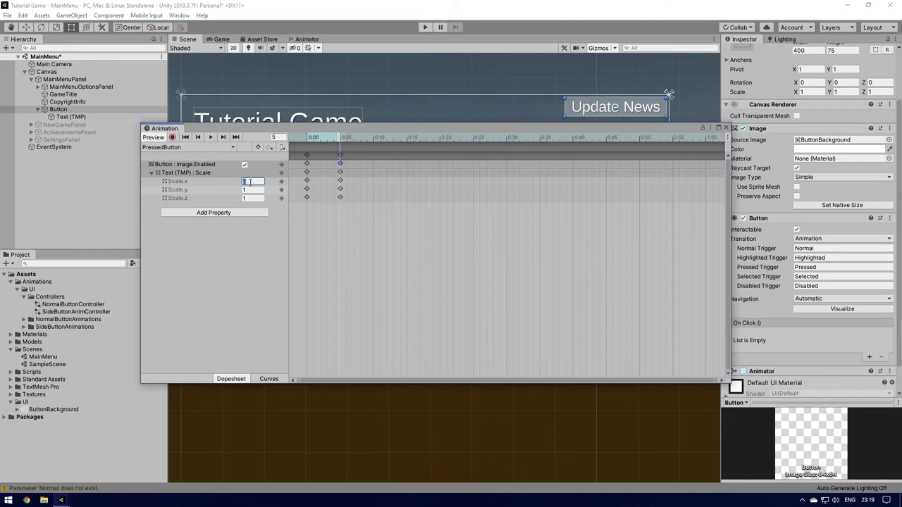
pyautogui.write('0.')
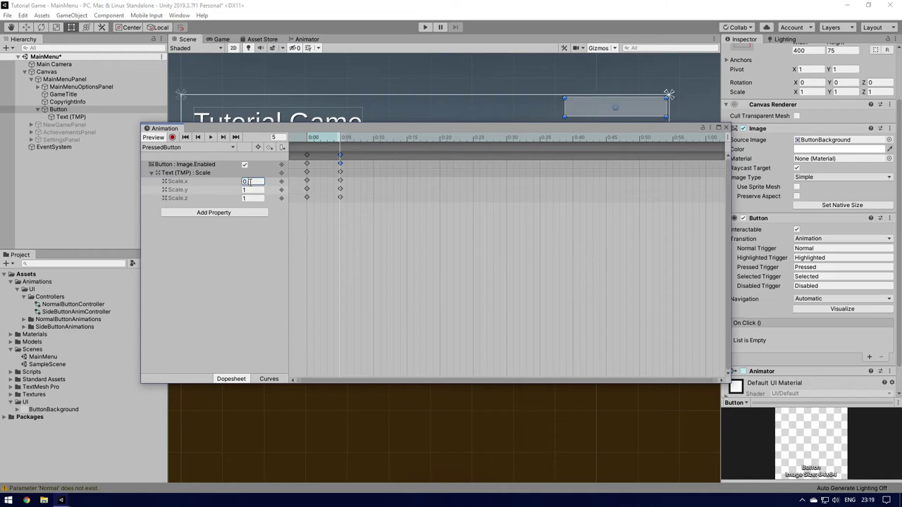
pyautogui.write('95')
pyautogui.press('Tab')
pyautogui.write('0.95')
pyautogui.press('Tab')
pyautogui.write('0.95')
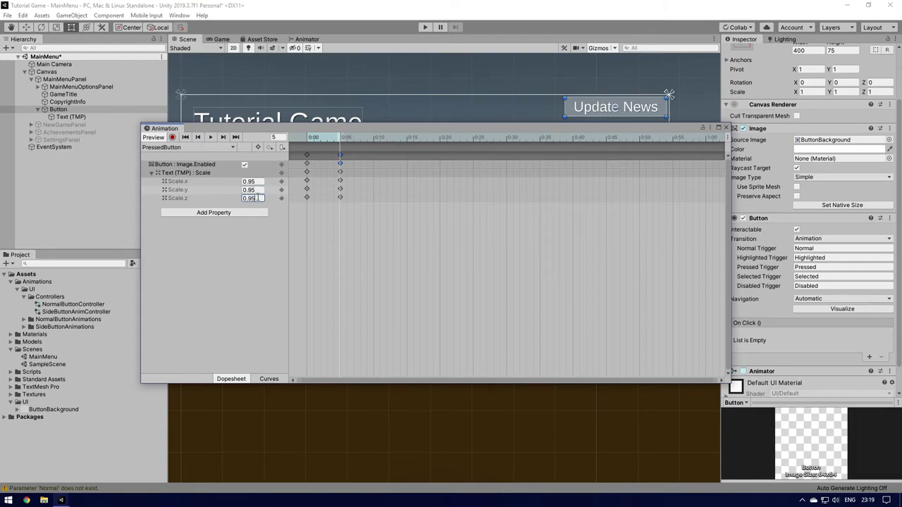
pyautogui.click(219, 267)
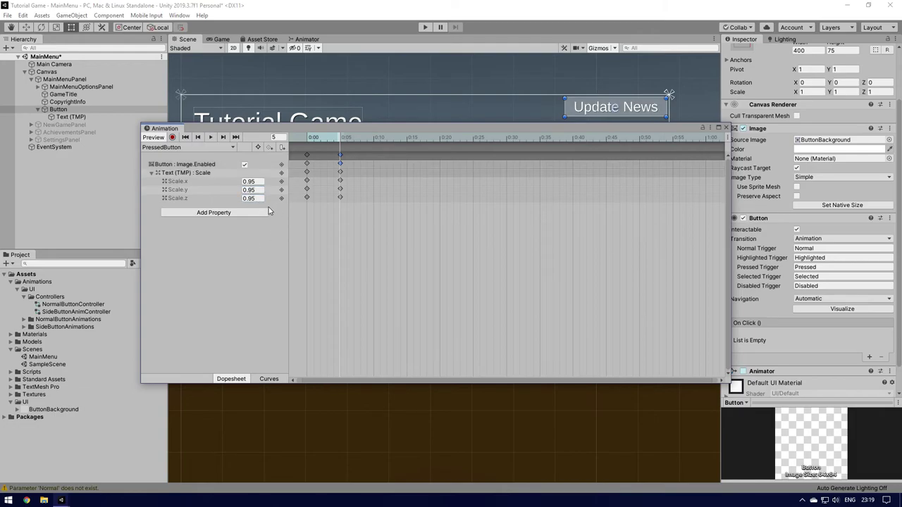
pyautogui.moveTo(308, 141)
pyautogui.mouseDown()
pyautogui.moveTo(342, 144)
pyautogui.moveTo(294, 143)
pyautogui.moveTo(350, 141)
pyautogui.moveTo(306, 140)
pyautogui.mouseUp()
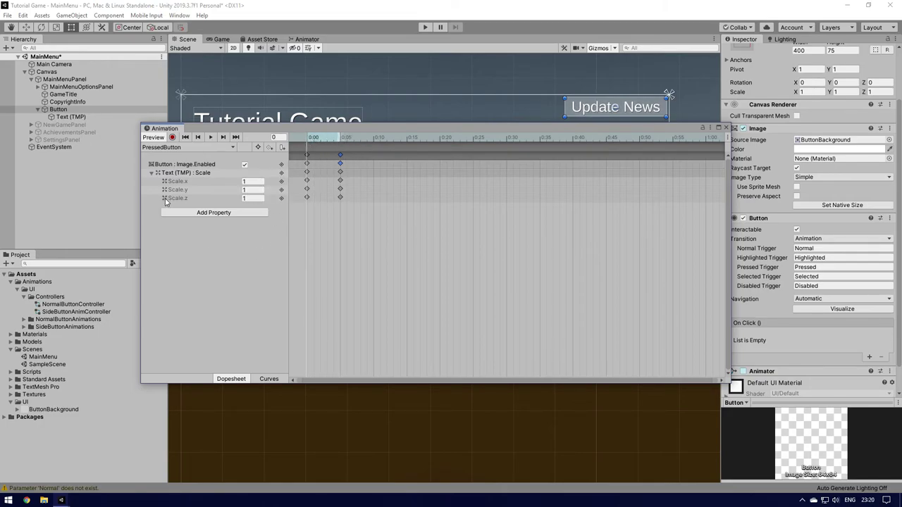
# Step: Collapse the Scale track and close the Animation window
pyautogui.click(151, 173)
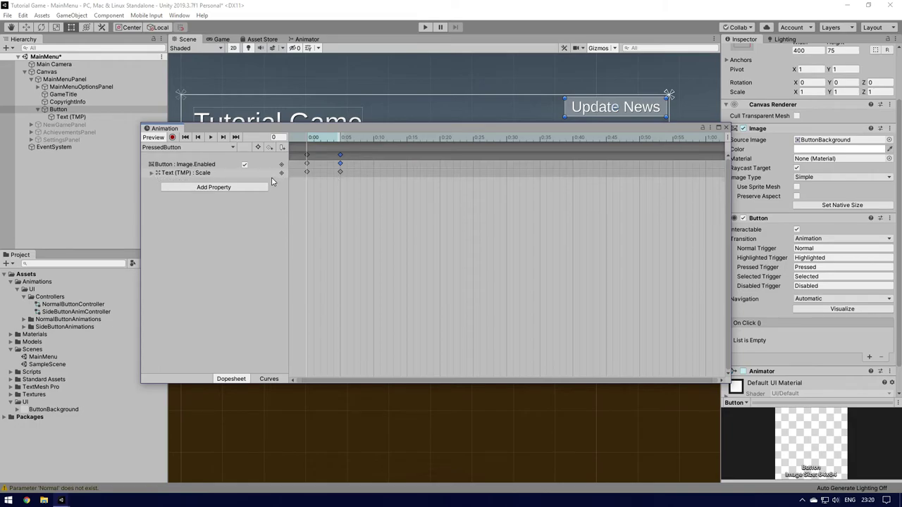
pyautogui.click(203, 147)
pyautogui.click(234, 260)
pyautogui.click(725, 128)
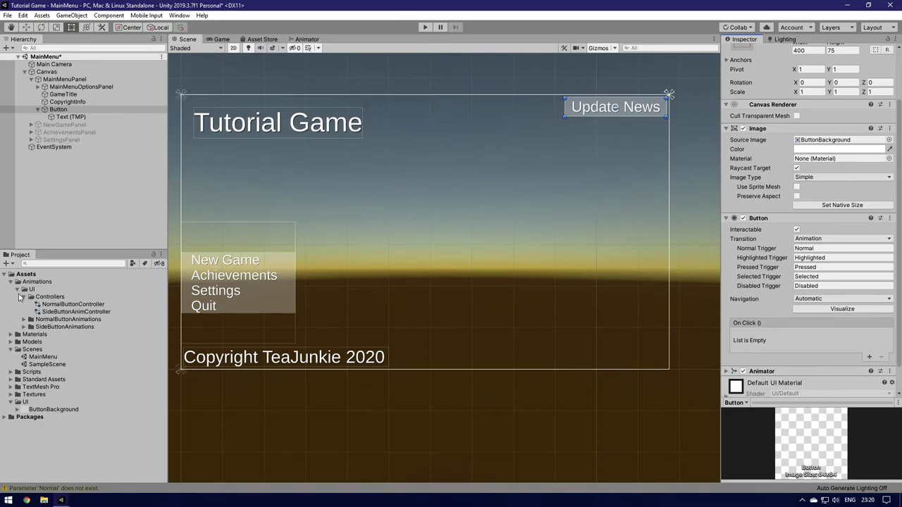
# Step: Turn off Loop Time for the HoverNaim clip in NormalButtonAnimations
pyautogui.click(24, 319)
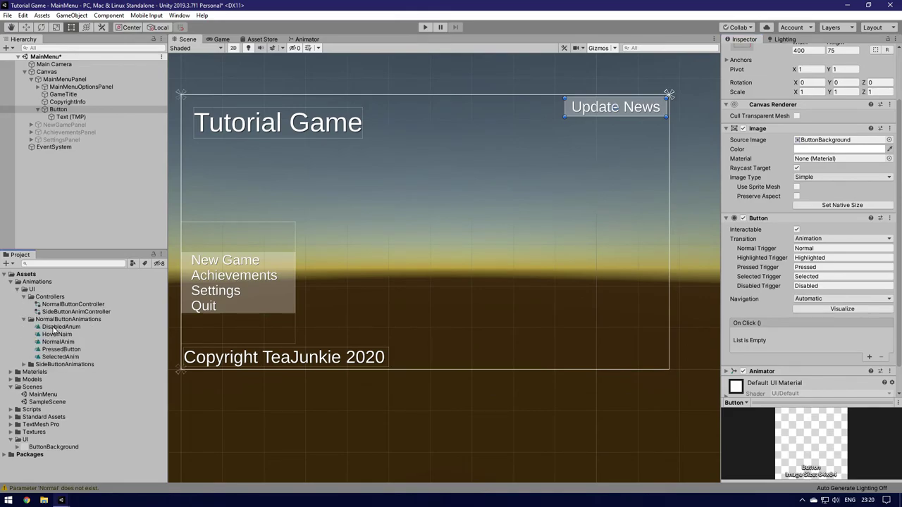
pyautogui.click(55, 327)
pyautogui.click(55, 342)
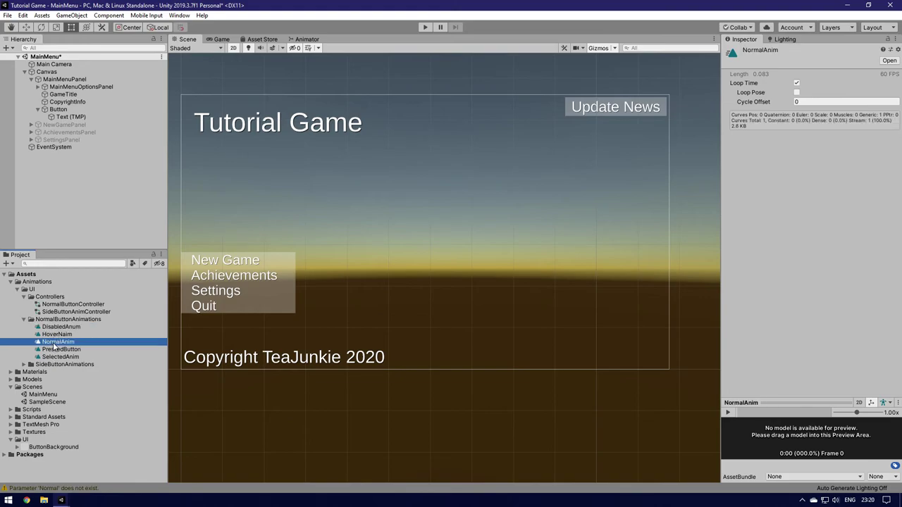
pyautogui.click(53, 335)
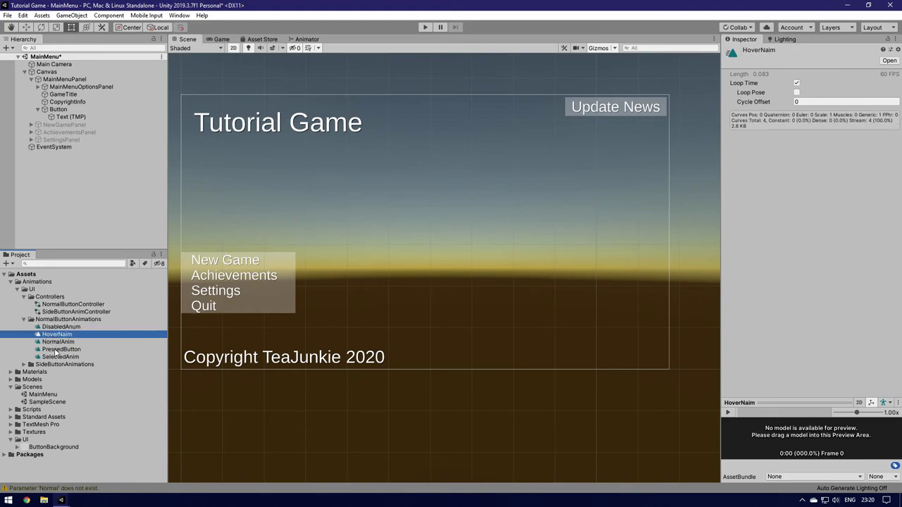
pyautogui.keyDown('ctrl'); pyautogui.click(55, 351); pyautogui.keyUp('ctrl')
pyautogui.keyDown('ctrl'); pyautogui.click(56, 358); pyautogui.keyUp('ctrl')
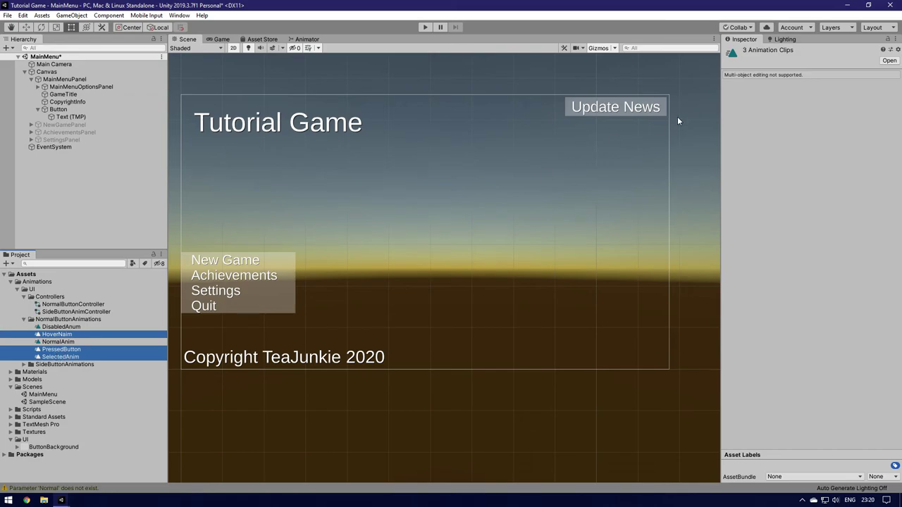
pyautogui.click(59, 338)
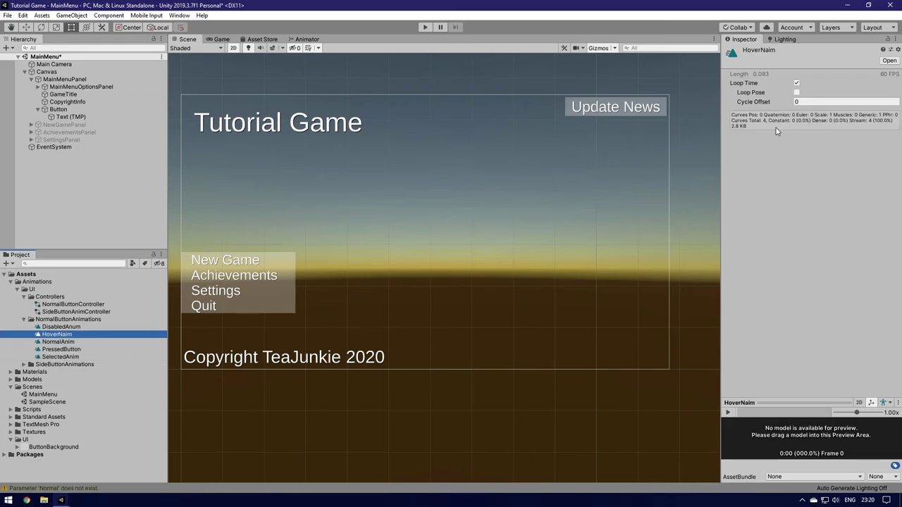
pyautogui.click(796, 83)
# Step: Turn off Loop Time for the PressedButton and SelectedAnim clips
pyautogui.click(59, 350)
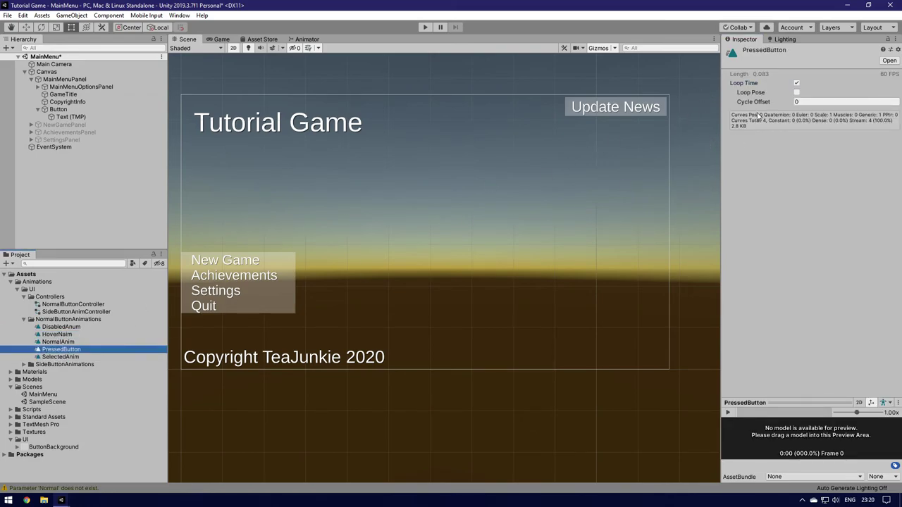
pyautogui.click(796, 83)
pyautogui.click(60, 357)
pyautogui.click(796, 83)
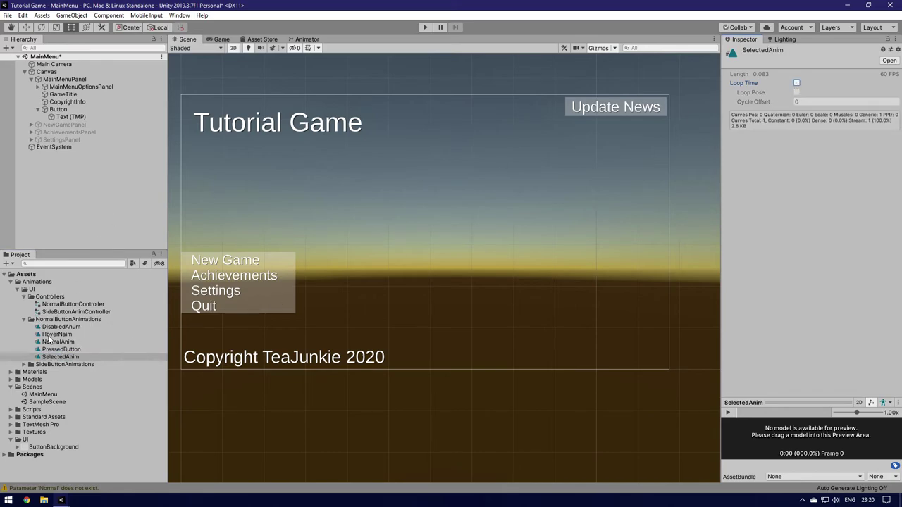
# Step: Open DisabledButtonAnim from the SideButtonAnimations folder in the Animation window
pyautogui.click(29, 364)
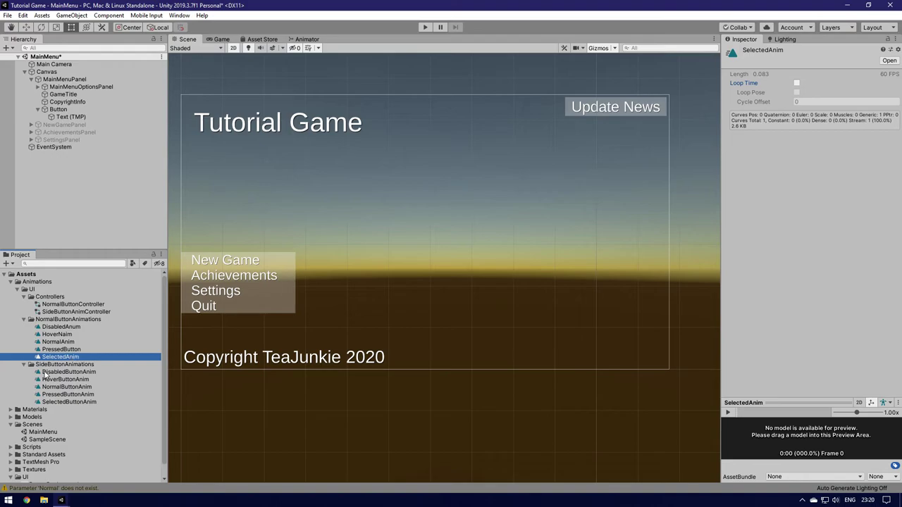
pyautogui.click(48, 365)
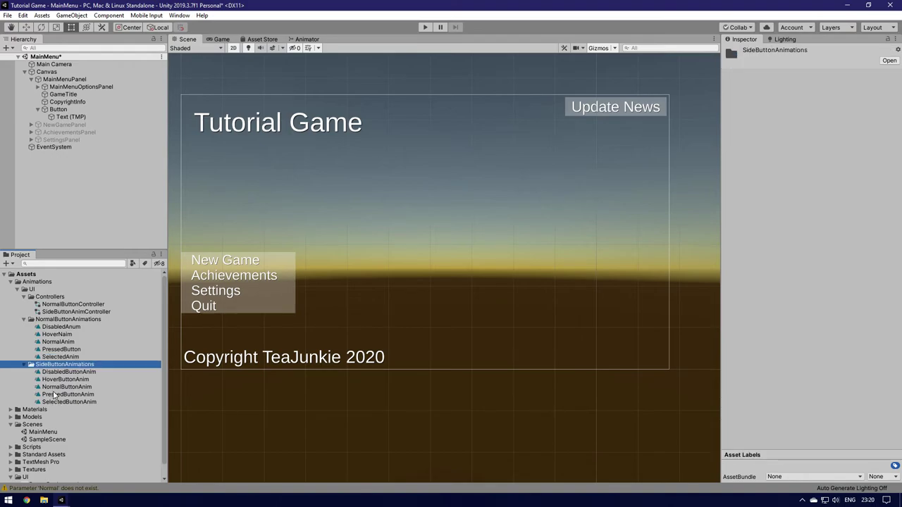
pyautogui.click(57, 372)
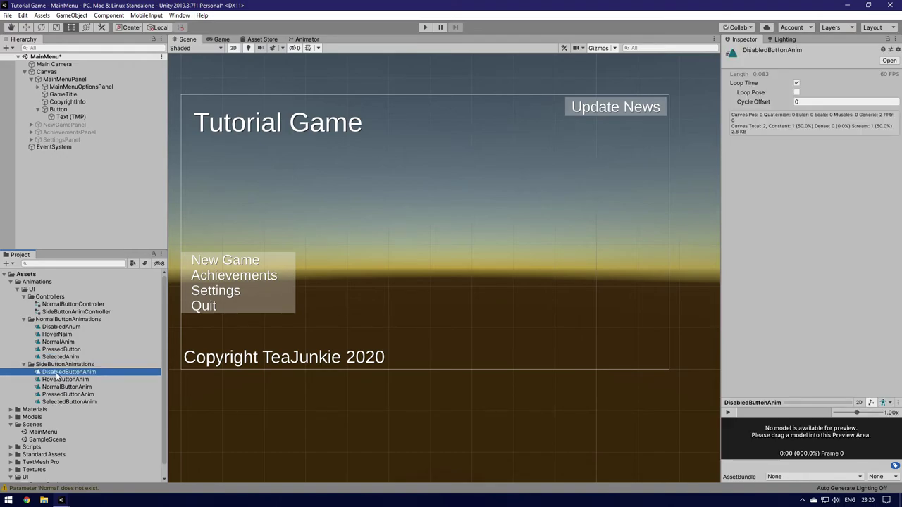
pyautogui.doubleClick(56, 373)
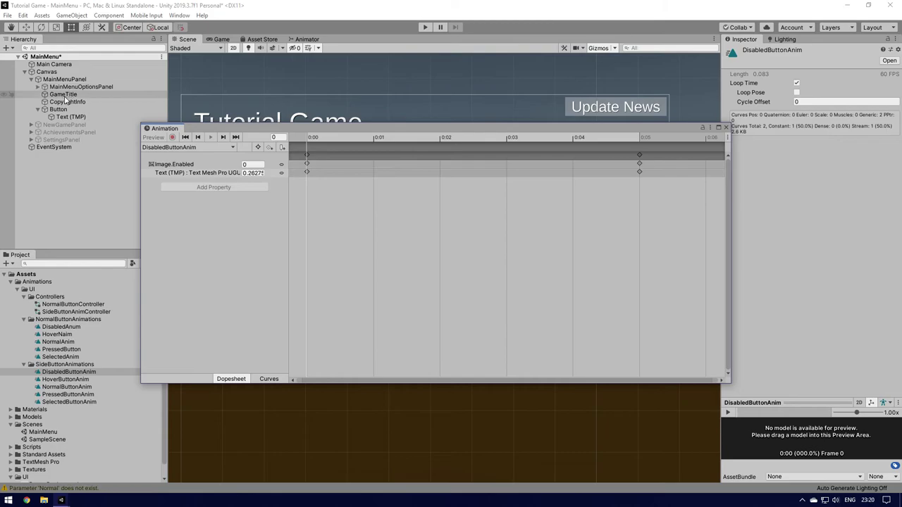
# Step: In NewGameButton's DisabledButtonAnim clip, add a Button Interactable track keyed at frame 5
pyautogui.click(38, 87)
pyautogui.click(78, 94)
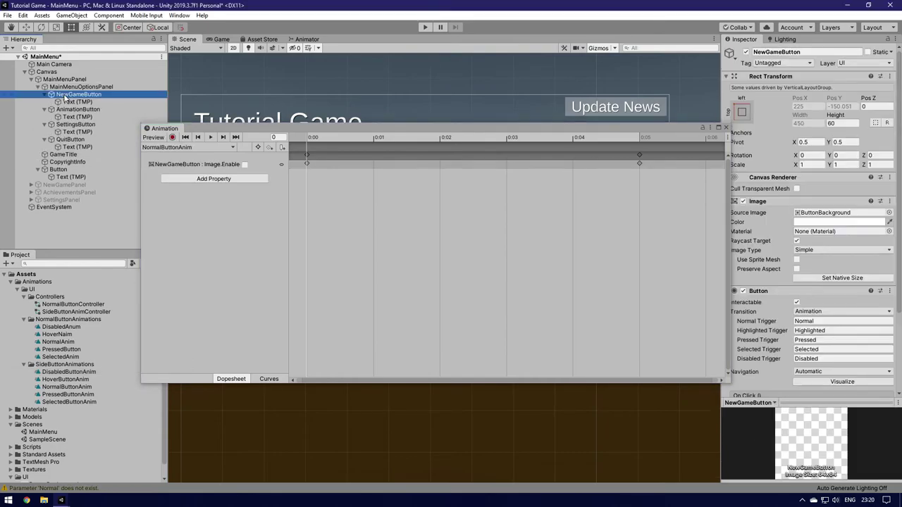
pyautogui.click(202, 148)
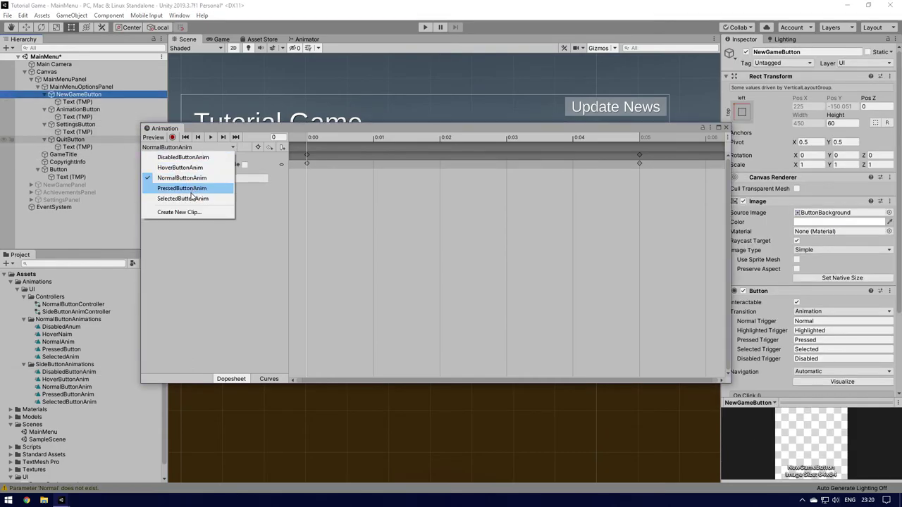
pyautogui.click(183, 157)
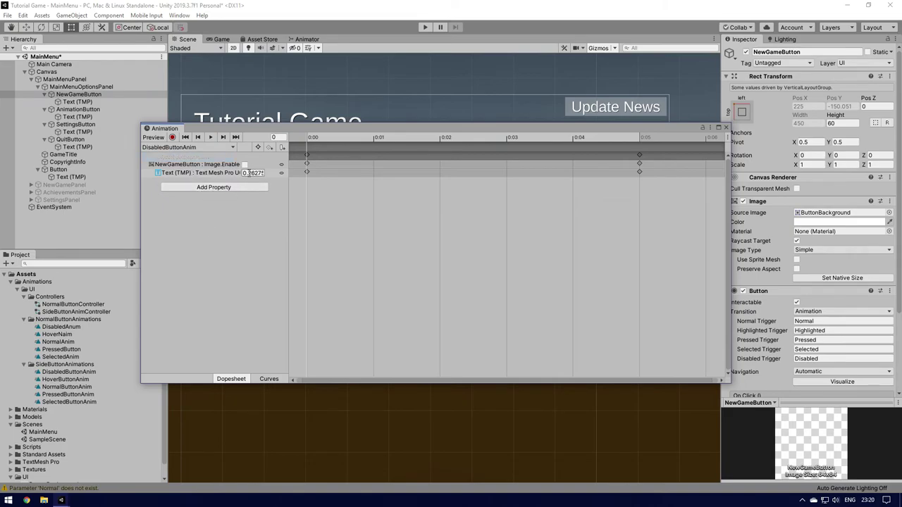
pyautogui.click(213, 187)
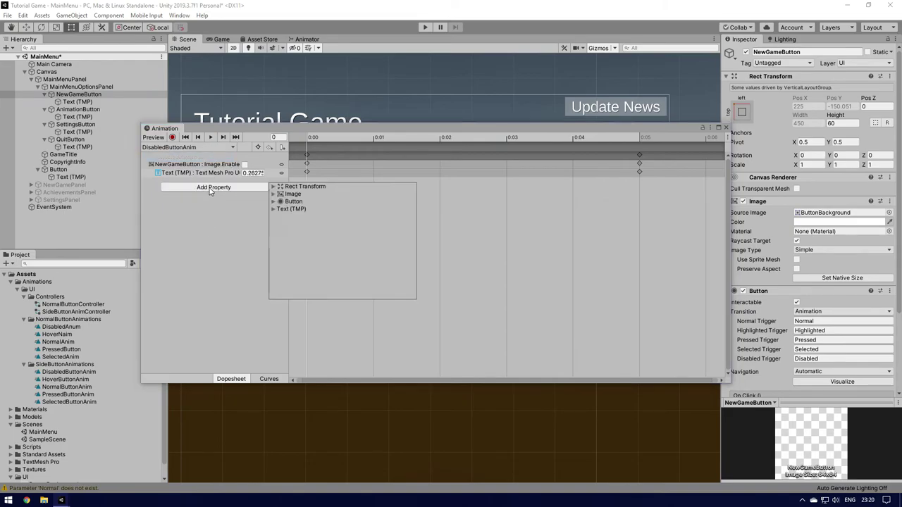
pyautogui.click(275, 201)
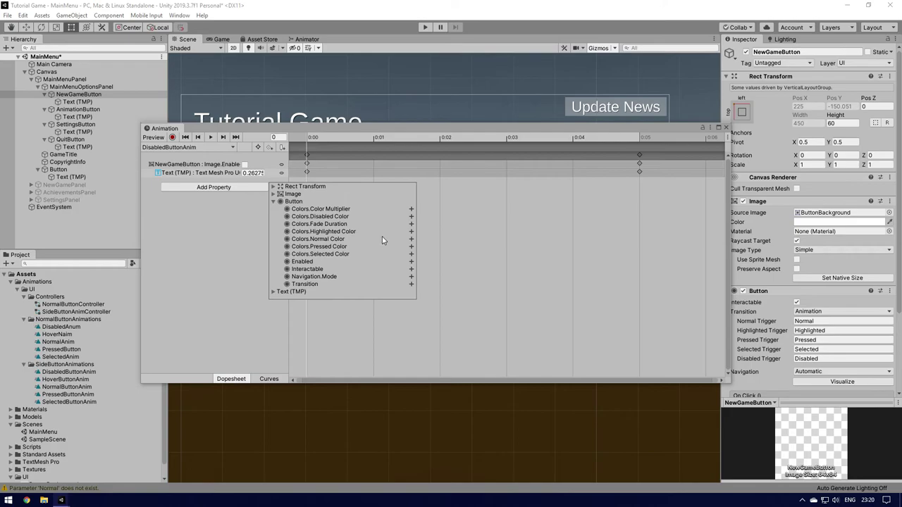
pyautogui.click(410, 269)
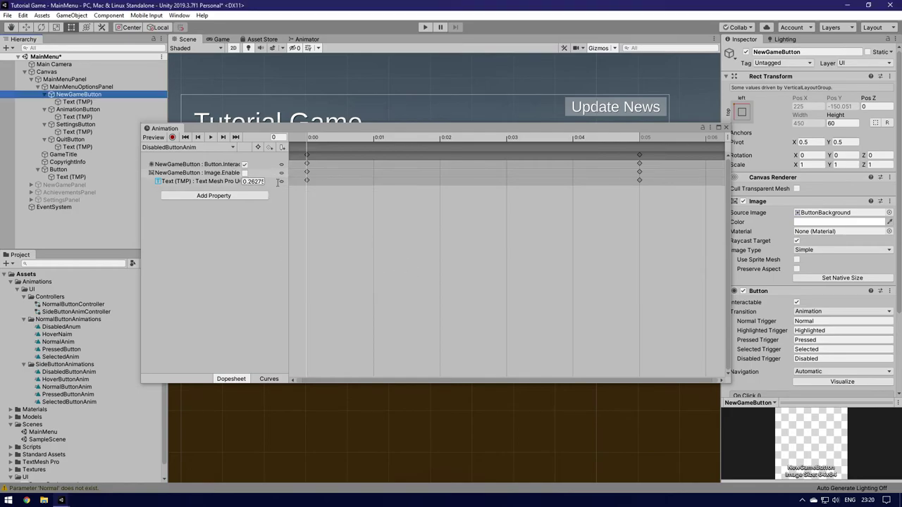
pyautogui.click(622, 139)
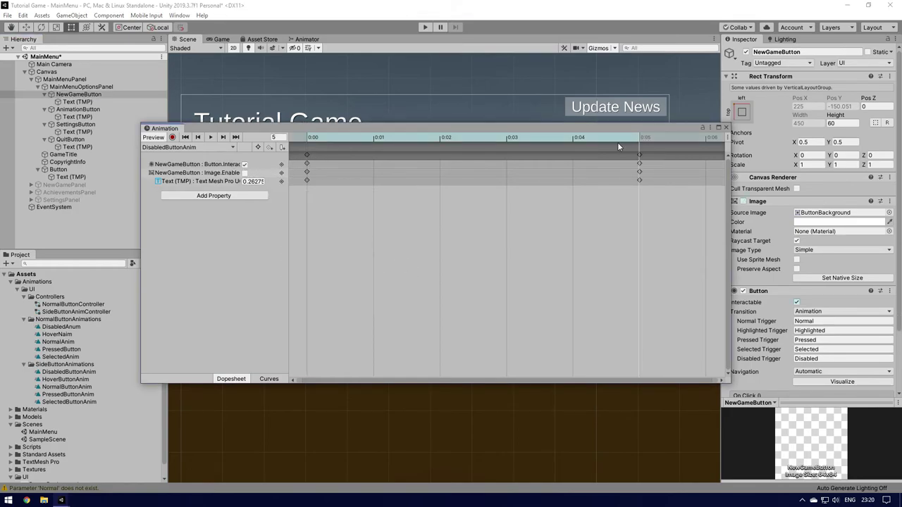
# Step: Close the Animation window, select the Update News button and enter play mode
pyautogui.click(725, 128)
pyautogui.click(71, 109)
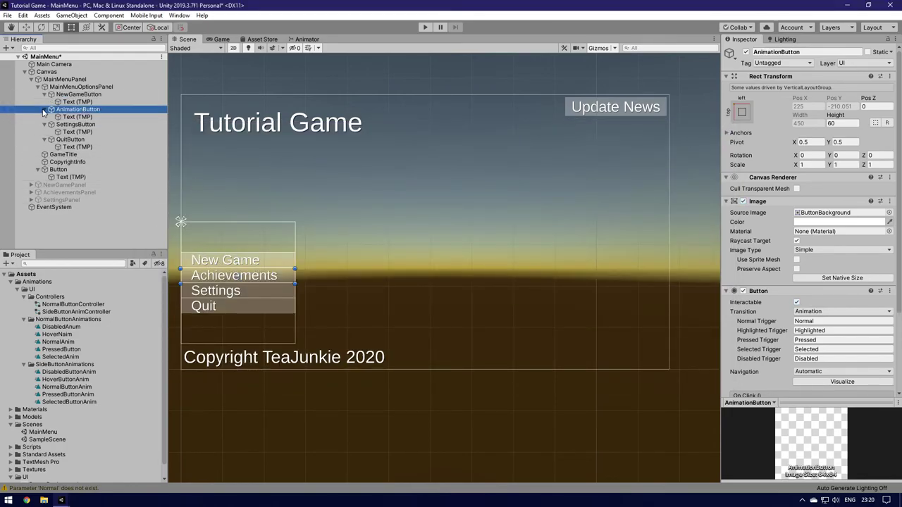
pyautogui.click(37, 87)
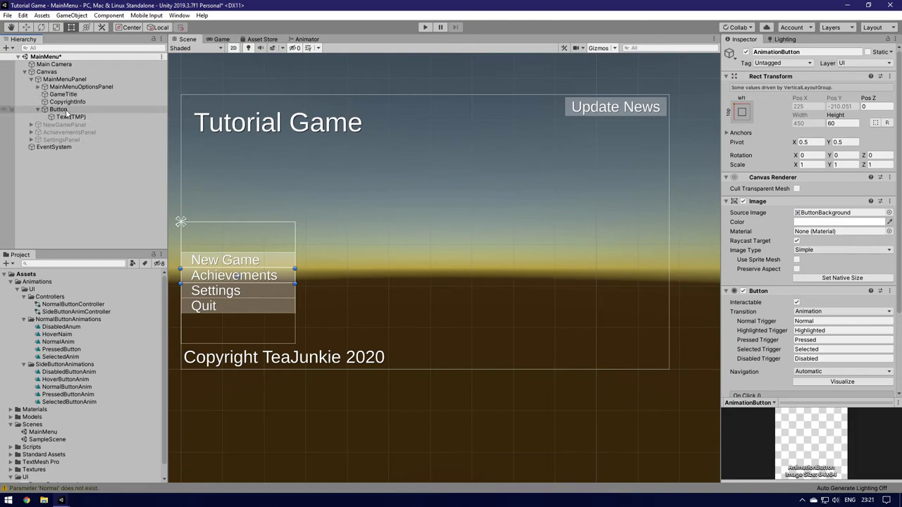
pyautogui.click(58, 109)
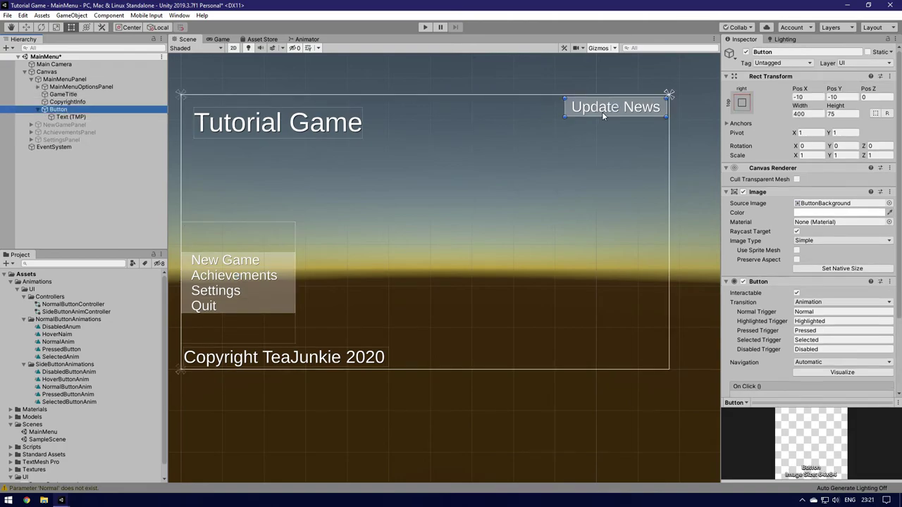
pyautogui.click(425, 27)
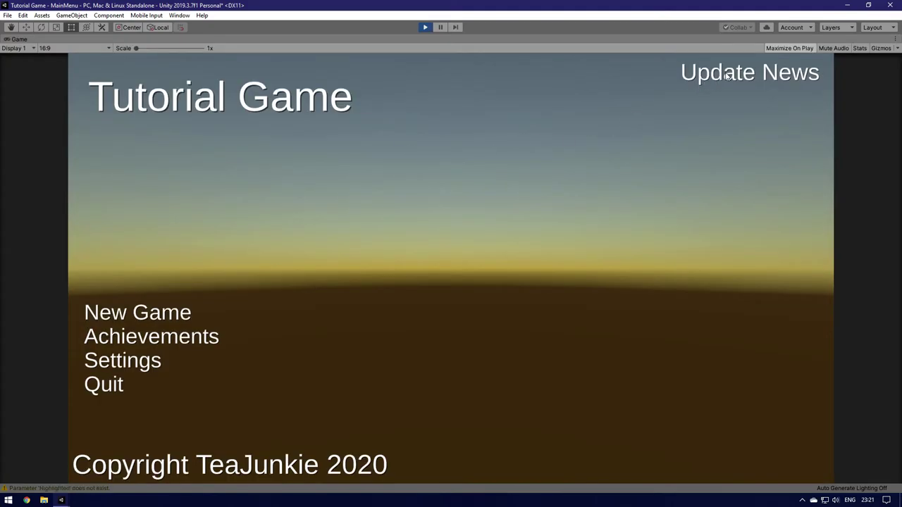
# Step: Stop the play-mode test and open NormalButtonController's state graph
pyautogui.click(425, 27)
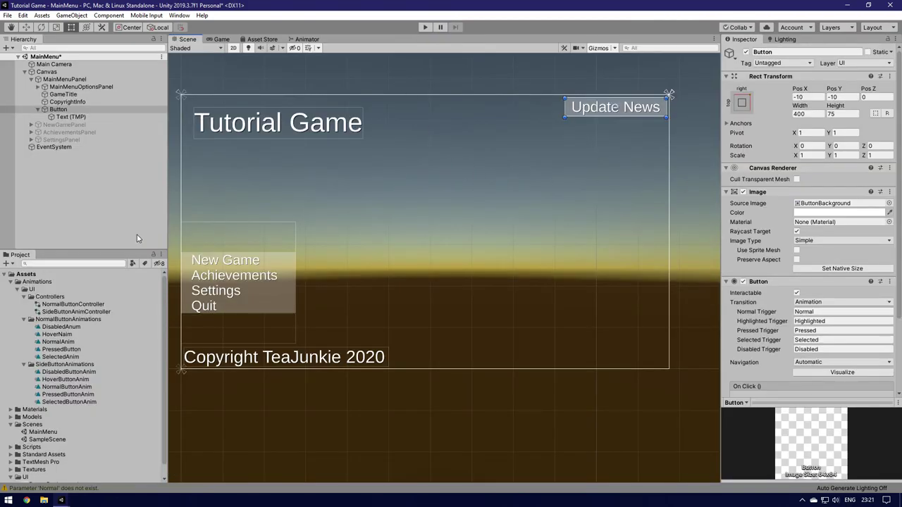
pyautogui.doubleClick(70, 305)
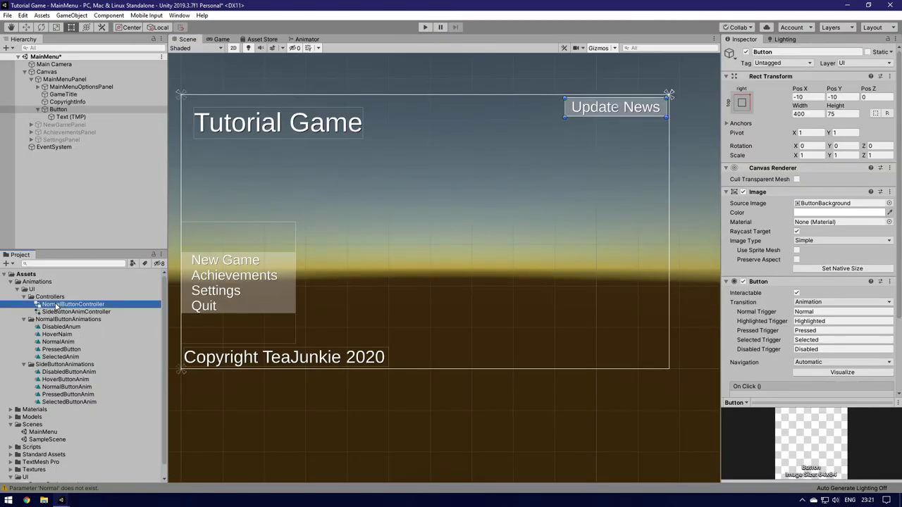
# Step: Arrange NormalAnim, HoverNaim, SelectedAnim, DisabledAnum and PressedButton around Any State
pyautogui.moveTo(577, 209); pyautogui.dragTo(478, 177, button='middle')
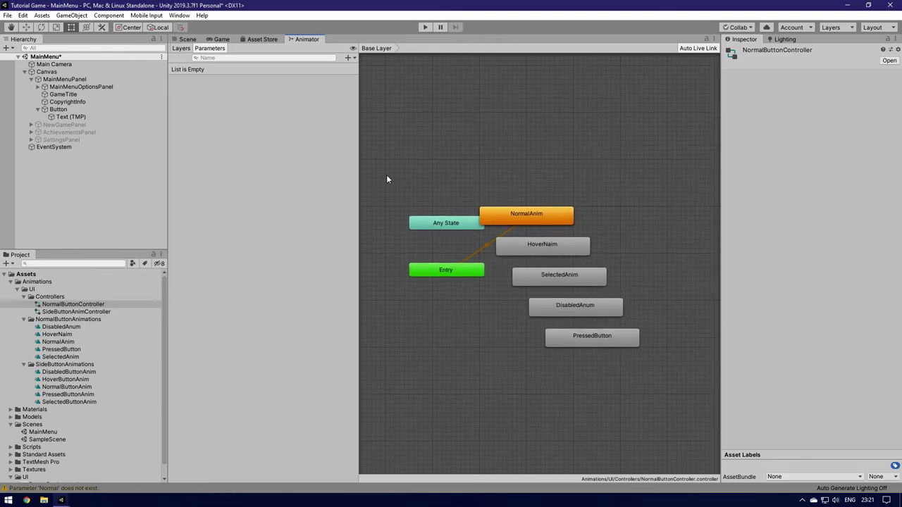
pyautogui.moveTo(511, 218); pyautogui.dragTo(579, 236, button='middle')
pyautogui.moveTo(579, 236); pyautogui.dragTo(527, 205)
pyautogui.moveTo(619, 265); pyautogui.dragTo(518, 130)
pyautogui.moveTo(623, 297); pyautogui.dragTo(401, 142)
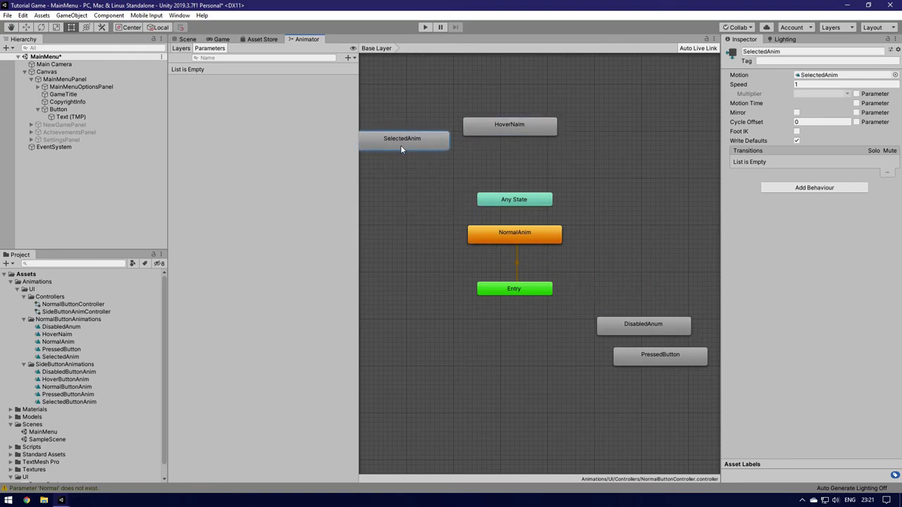
pyautogui.moveTo(667, 327); pyautogui.dragTo(422, 196)
pyautogui.moveTo(680, 349); pyautogui.dragTo(642, 197)
# Step: Make transitions from Any State to NormalAnim and PressedButton
pyautogui.rightClick(518, 198)
pyautogui.click(557, 204)
pyautogui.click(528, 230)
pyautogui.rightClick(534, 200)
pyautogui.click(623, 200)
pyautogui.rightClick(624, 200)
pyautogui.click(533, 206)
pyautogui.rightClick(530, 203)
pyautogui.click(566, 208)
pyautogui.click(616, 198)
# Step: Add Any State transitions to HoverNaim, SelectedAnim and DisabledAnum
pyautogui.rightClick(504, 203)
pyautogui.click(519, 207)
pyautogui.click(512, 132)
pyautogui.rightClick(523, 195)
pyautogui.click(530, 205)
pyautogui.click(425, 139)
pyautogui.rightClick(523, 201)
pyautogui.click(530, 204)
pyautogui.click(425, 197)
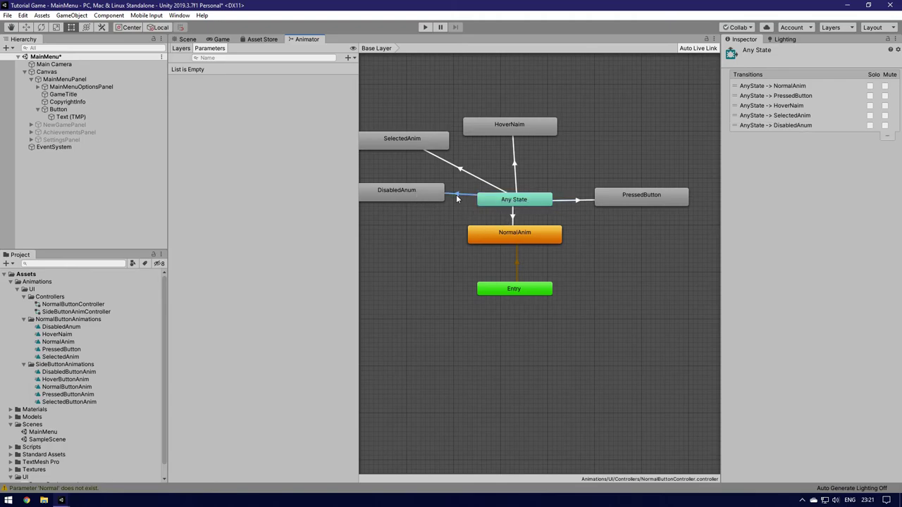
# Step: Set the Any State→NormalAnim transition duration to 0 and add two empty conditions
pyautogui.click(458, 195)
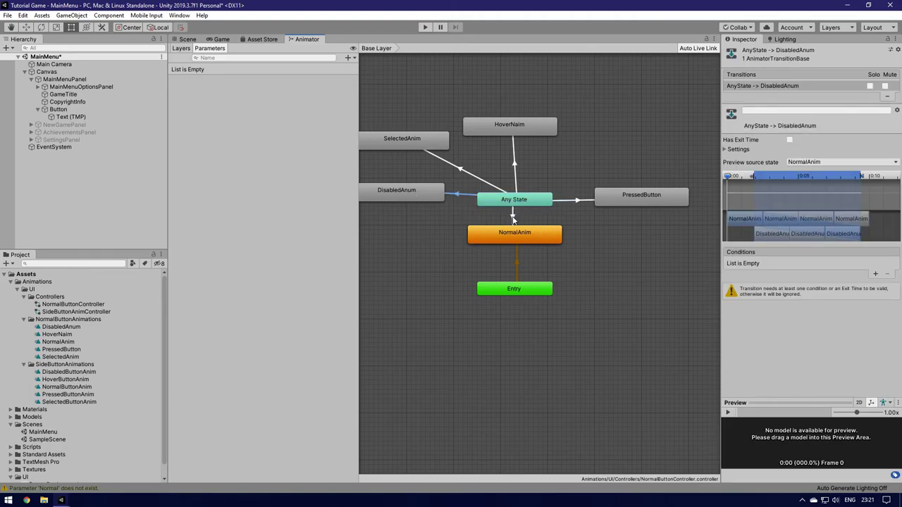
pyautogui.click(513, 217)
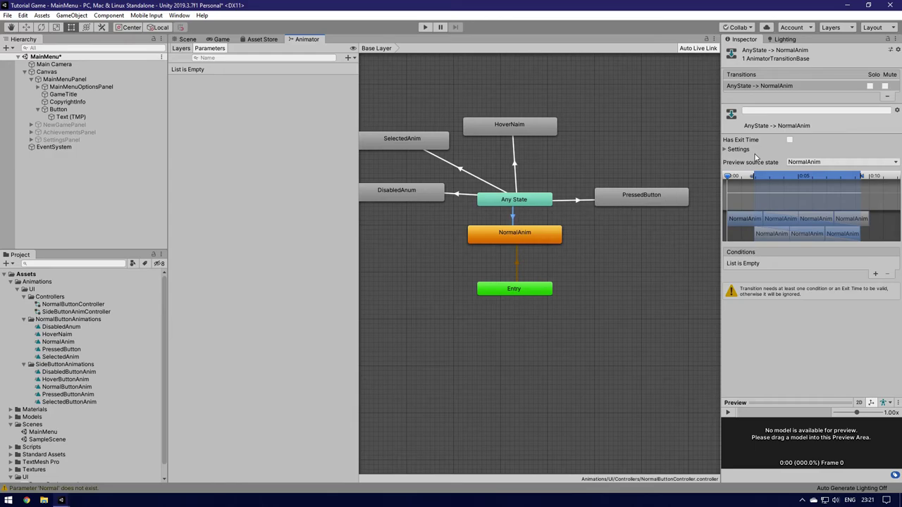
pyautogui.click(726, 150)
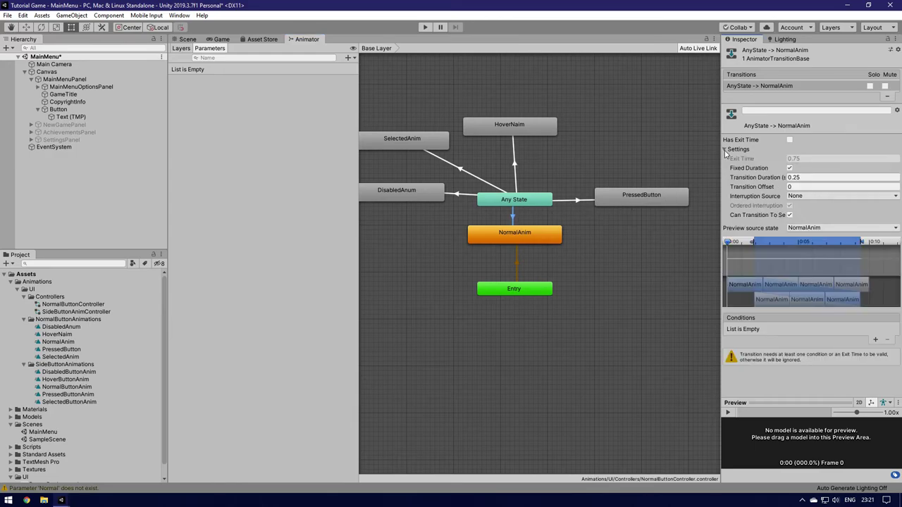
pyautogui.click(802, 178)
pyautogui.write('0')
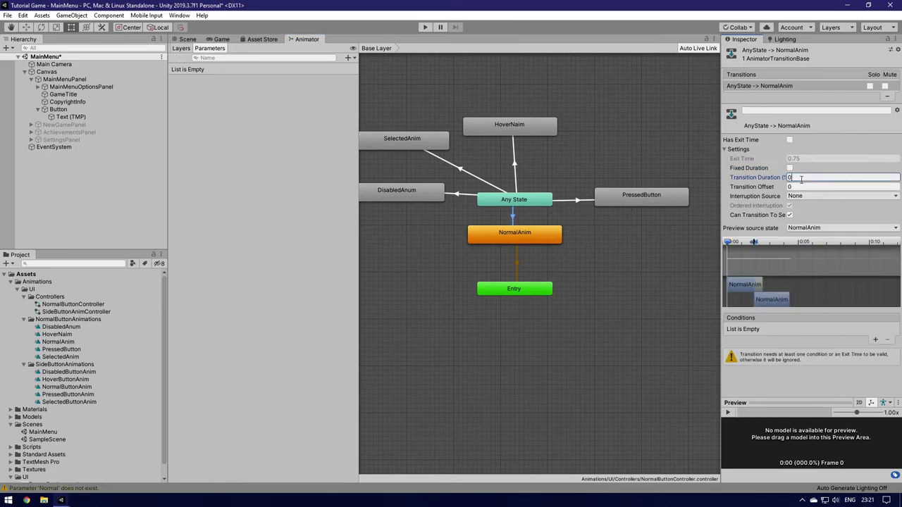
pyautogui.click(875, 339)
pyautogui.click(874, 340)
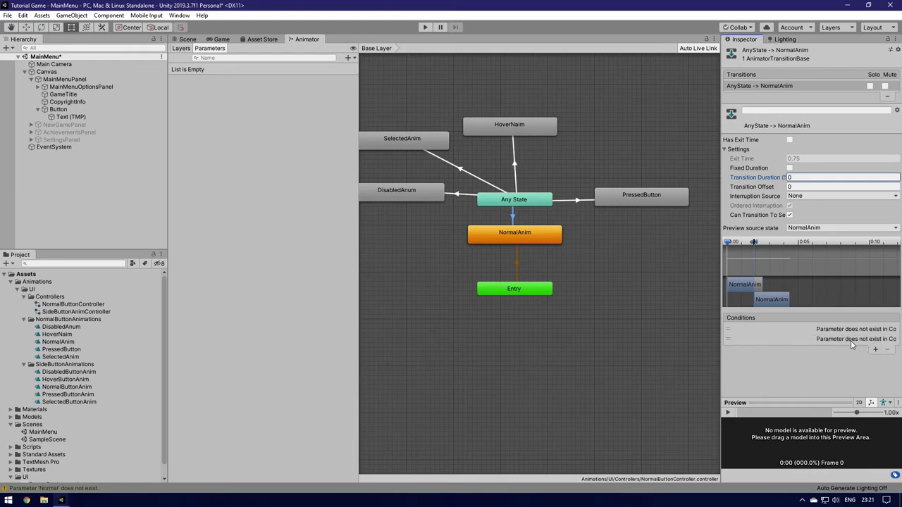
pyautogui.click(786, 340)
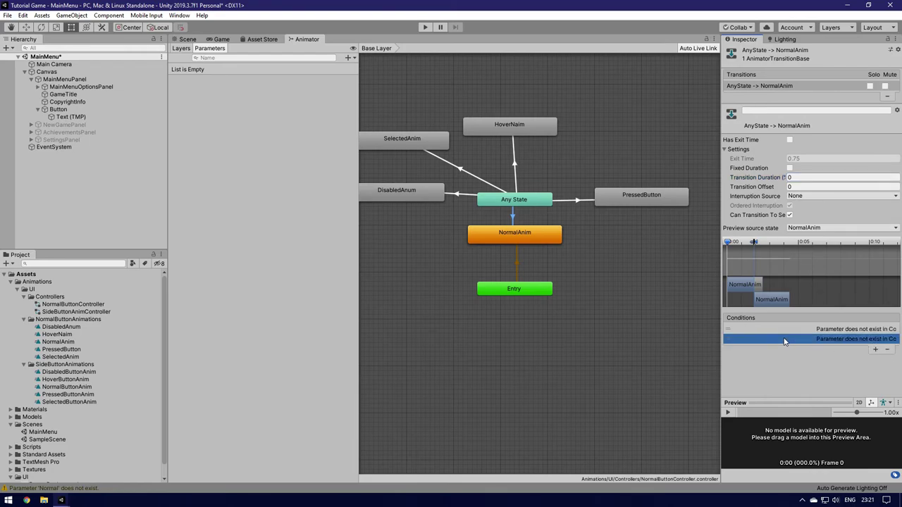
pyautogui.click(348, 58)
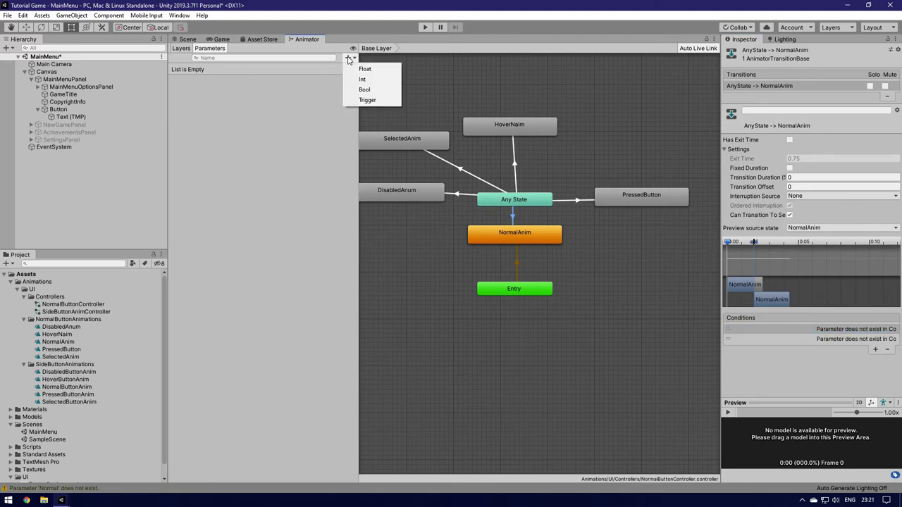
# Step: Add Normal, Highlighted and Pressed parameters to the controller
pyautogui.click(362, 70)
pyautogui.write('Normal')
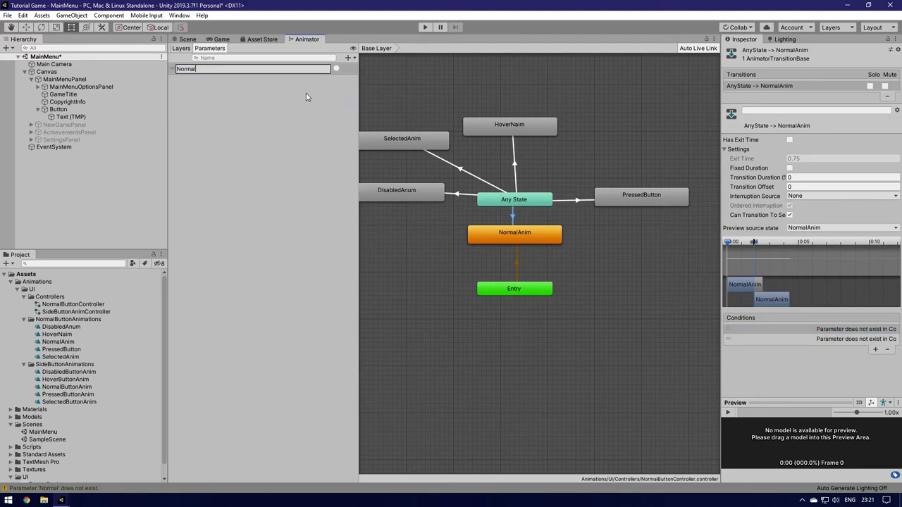
pyautogui.press('Return')
pyautogui.click(348, 58)
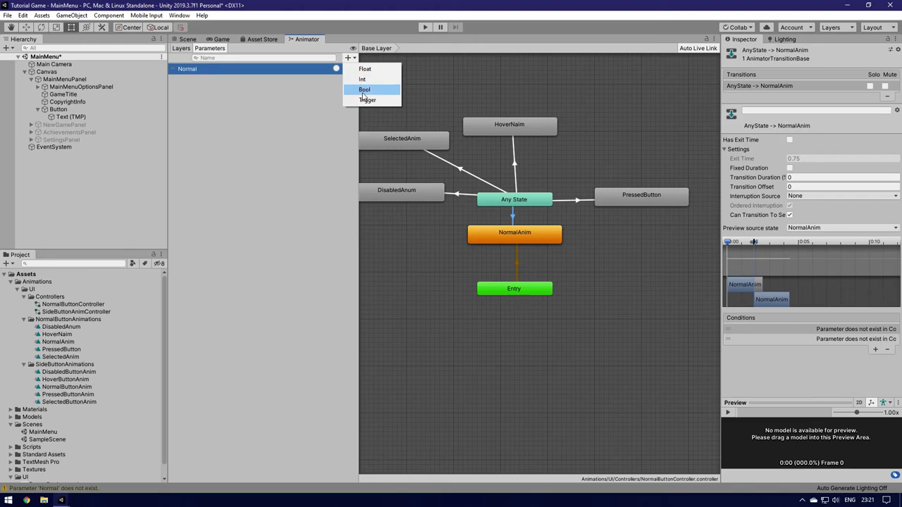
pyautogui.click(363, 100)
pyautogui.write('Highl')
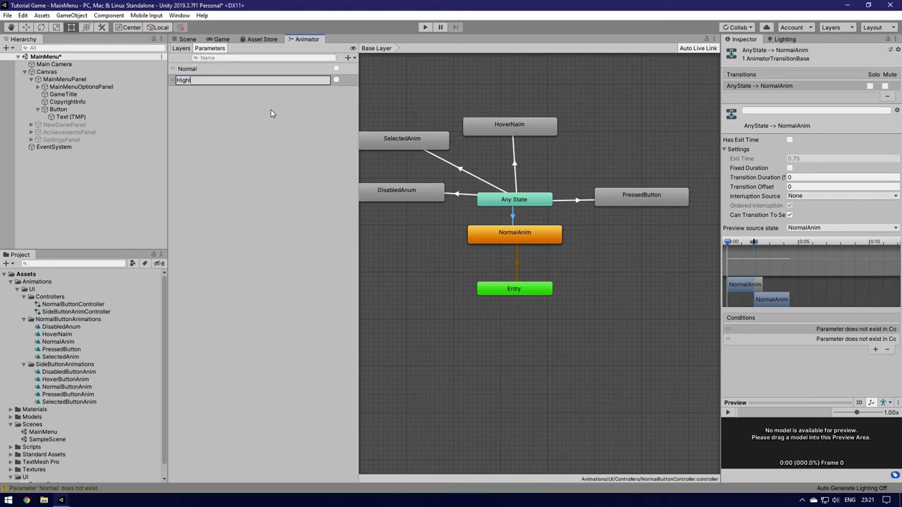
pyautogui.write('ighted')
pyautogui.press('Return')
pyautogui.click(349, 58)
pyautogui.click(362, 100)
pyautogui.write('Pressed')
pyautogui.press('Return')
# Step: Add the Disabled and Selected parameters
pyautogui.click(352, 58)
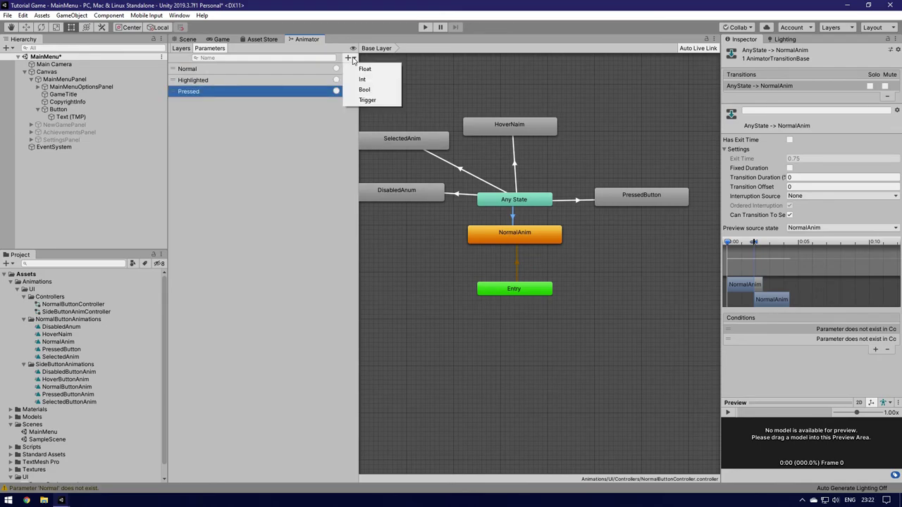
pyautogui.click(364, 99)
pyautogui.write('Disabled')
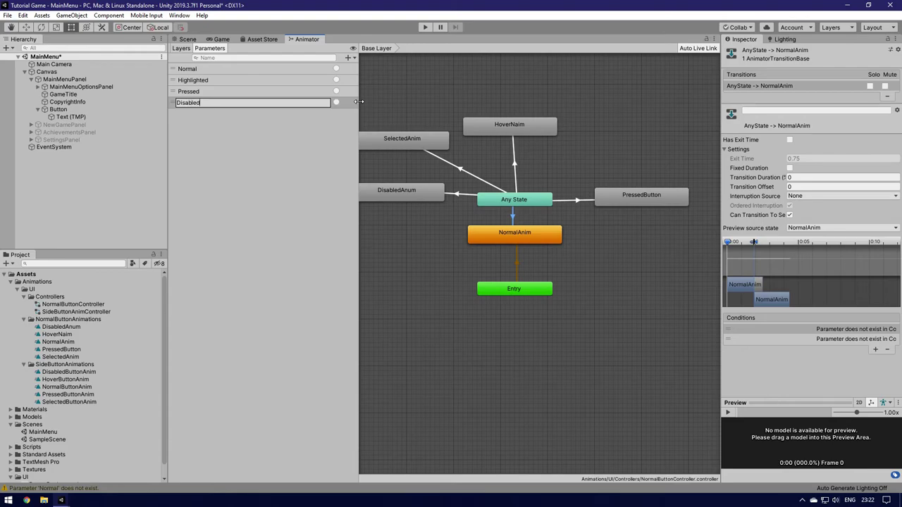
pyautogui.press('Return')
pyautogui.click(352, 59)
pyautogui.click(364, 99)
pyautogui.write('Selected')
pyautogui.press('Return')
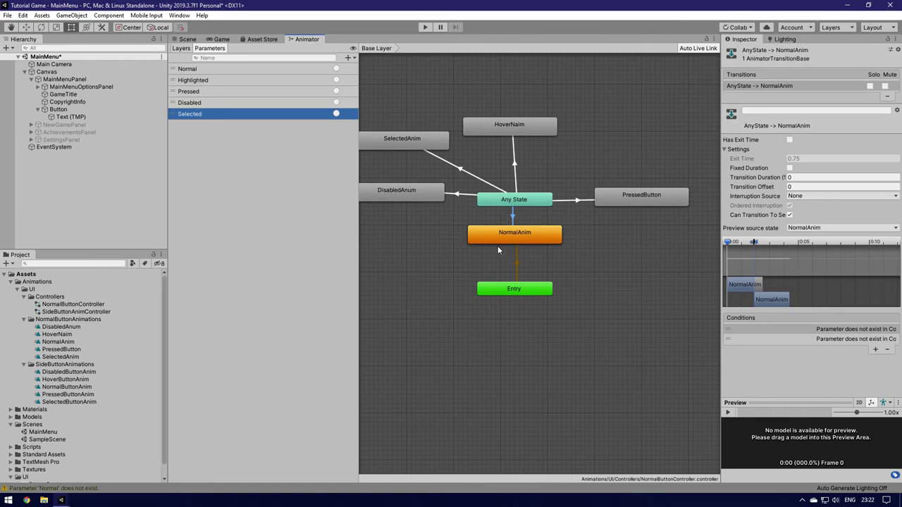
# Step: Set the NormalAnim transition's condition to Normal and delete the empty second condition
pyautogui.click(772, 329)
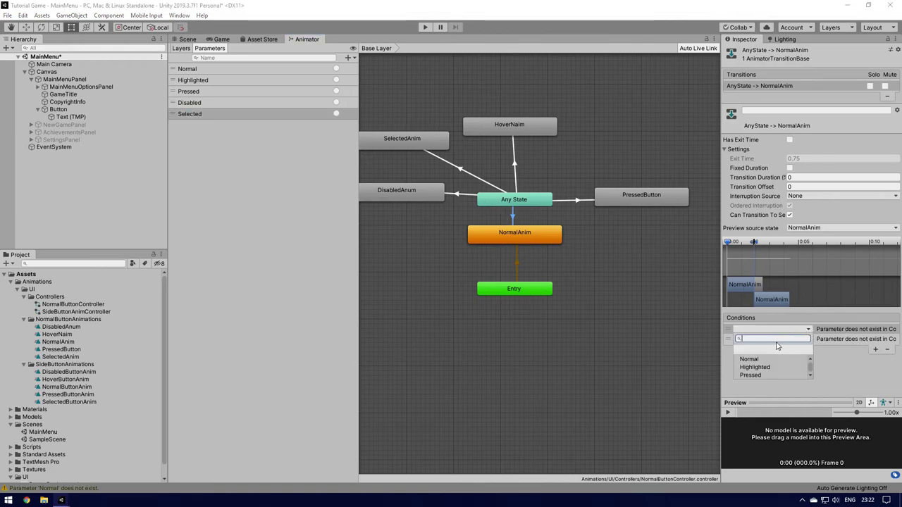
pyautogui.click(760, 361)
pyautogui.click(881, 342)
pyautogui.click(887, 349)
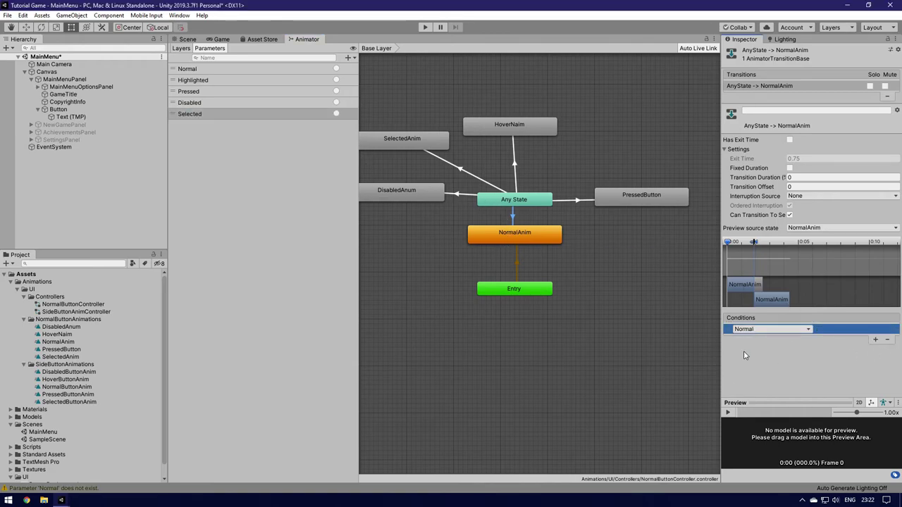
# Step: Give the PressedButton transition a Pressed condition, no fixed duration and 0 duration
pyautogui.click(569, 202)
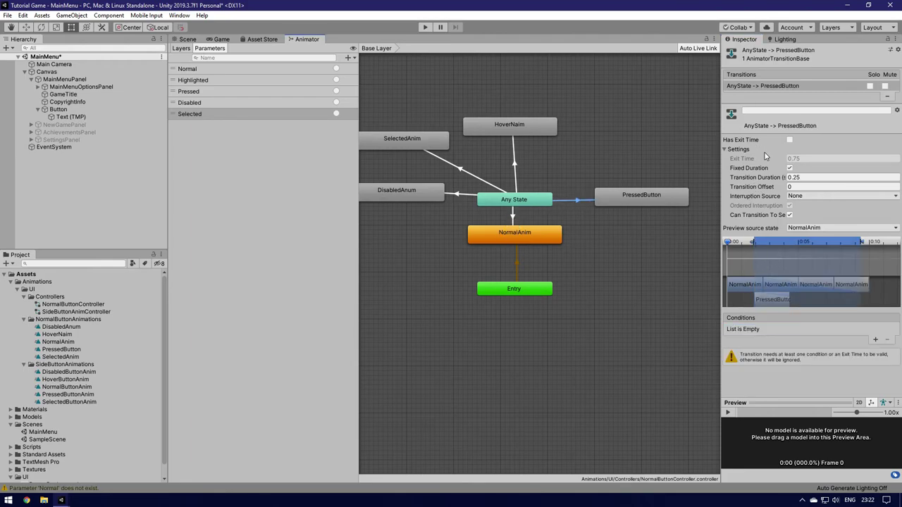
pyautogui.click(790, 168)
pyautogui.click(797, 177)
pyautogui.write('0')
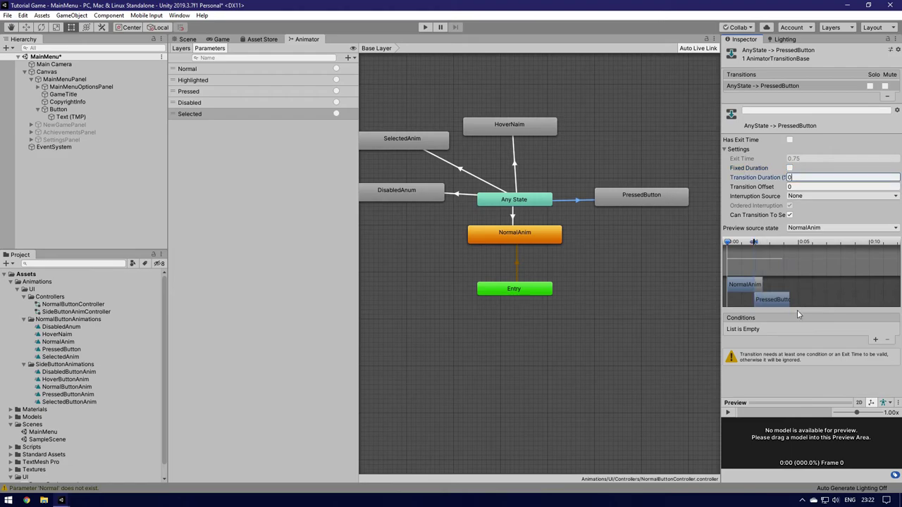
pyautogui.click(874, 340)
pyautogui.click(772, 329)
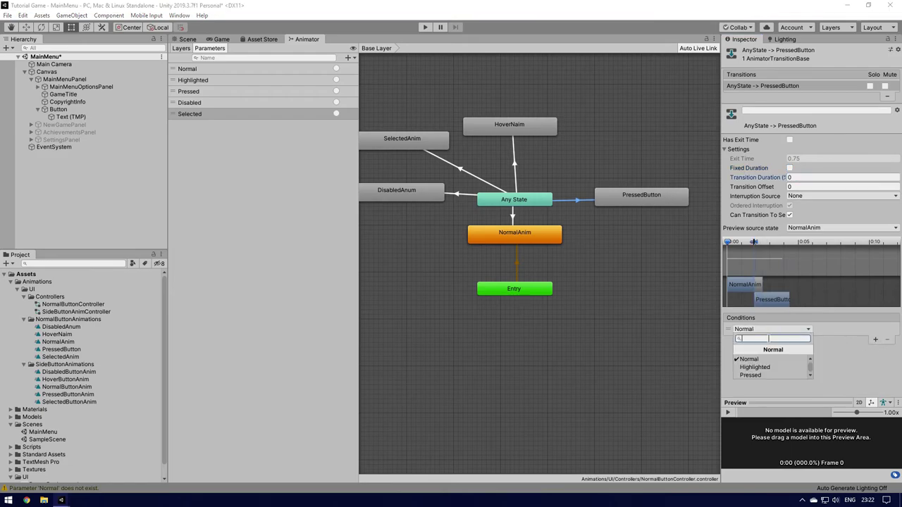
pyautogui.click(757, 369)
# Step: Give the DisabledAnum transition a Disabled condition, no fixed duration and 0 duration
pyautogui.click(468, 195)
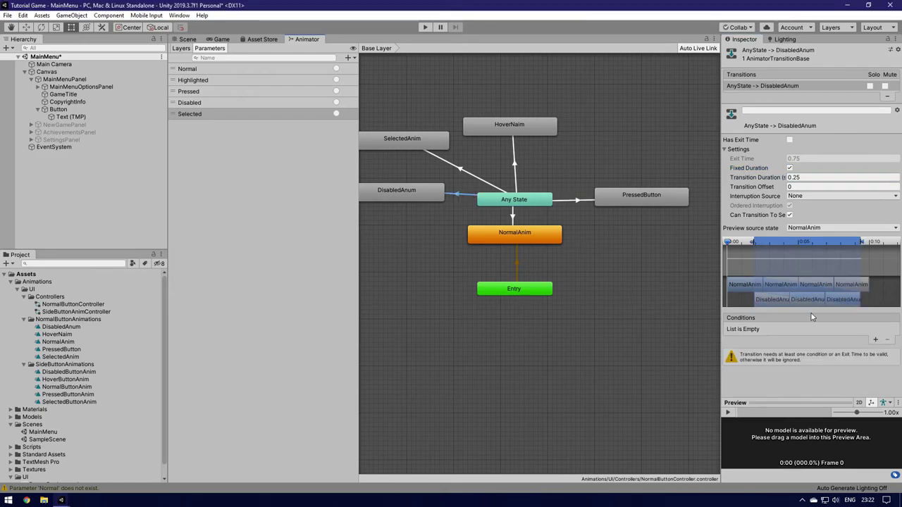
pyautogui.click(786, 330)
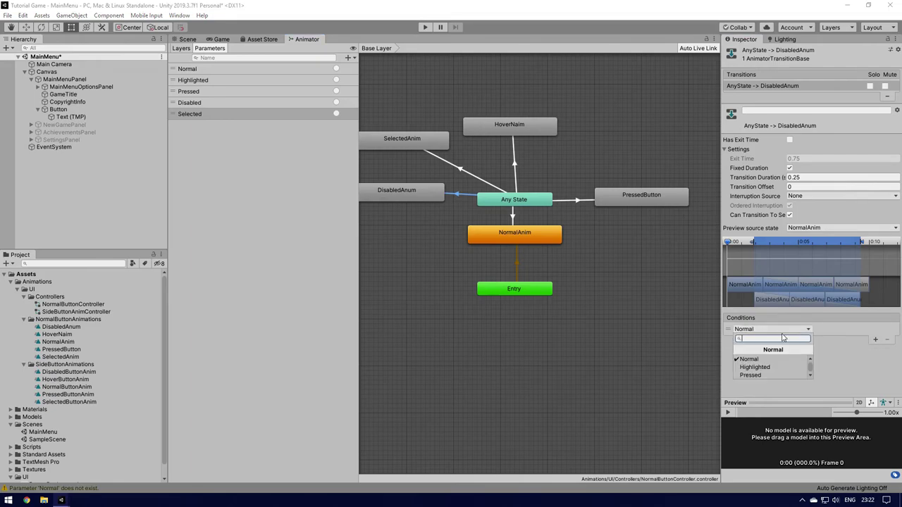
pyautogui.scroll(-1, 765, 370)
pyautogui.click(764, 372)
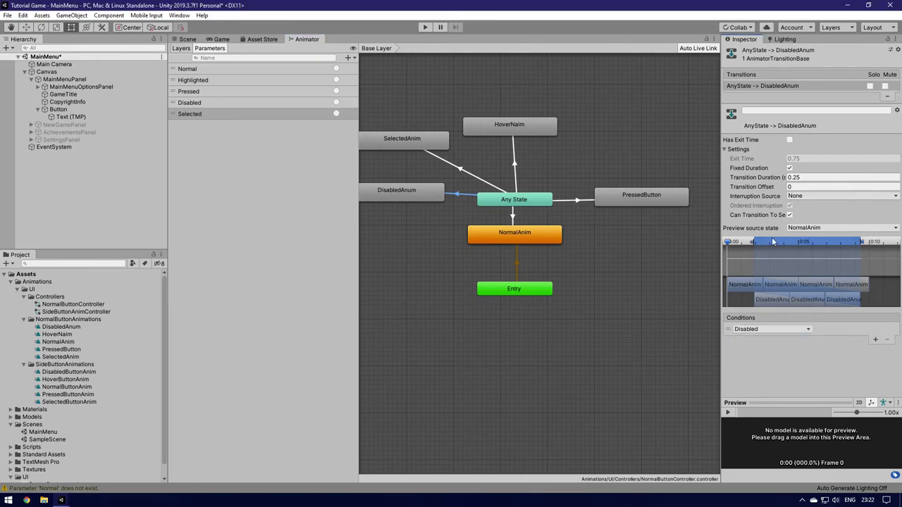
pyautogui.click(789, 168)
pyautogui.click(810, 177)
pyautogui.write('0')
# Step: Give the SelectedAnim transition a Selected condition, 0 duration and no fixed duration
pyautogui.click(462, 169)
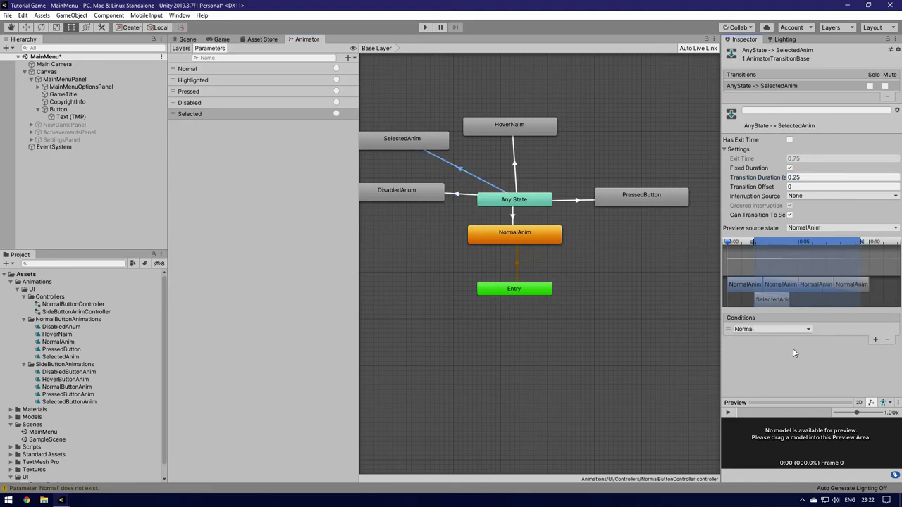
pyautogui.click(776, 329)
pyautogui.scroll(-1, 764, 366)
pyautogui.click(760, 378)
pyautogui.click(800, 177)
pyautogui.write('0')
pyautogui.click(789, 168)
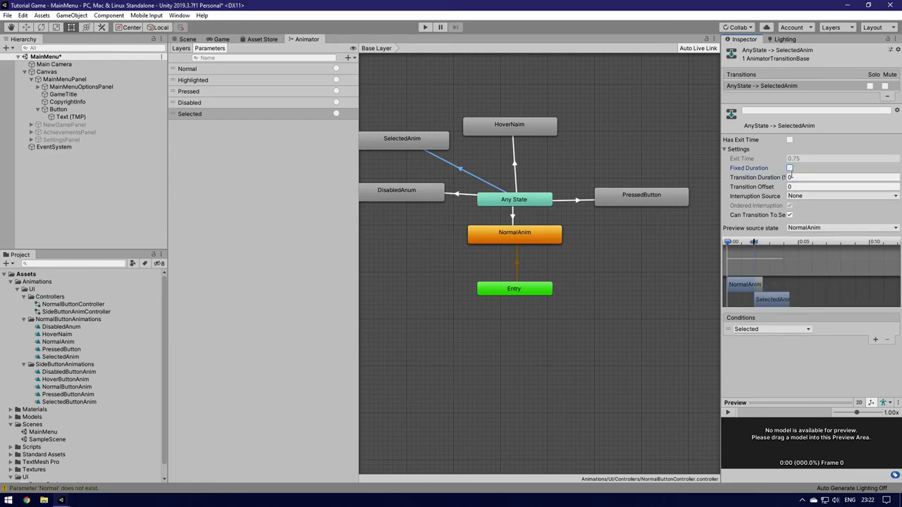
# Step: Give the HoverNaim transition a Highlighted condition, no fixed duration and 0 duration
pyautogui.click(515, 160)
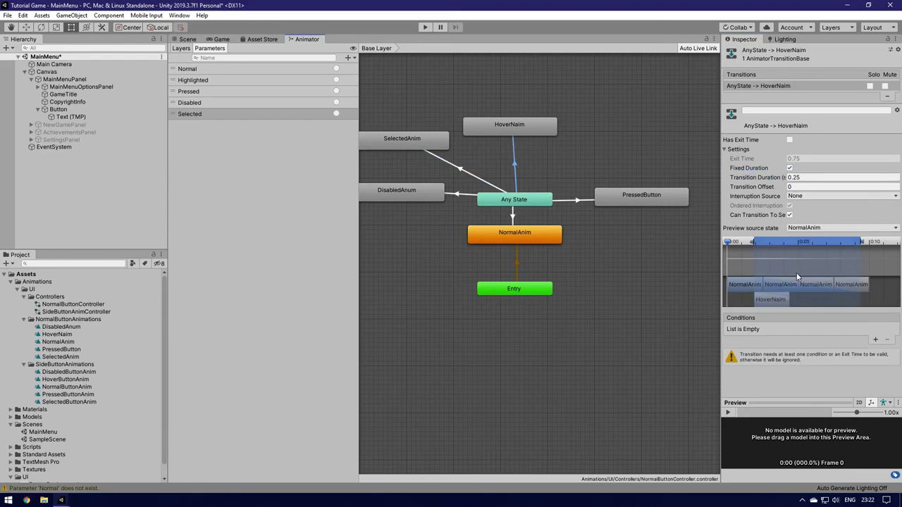
pyautogui.click(876, 340)
pyautogui.click(793, 329)
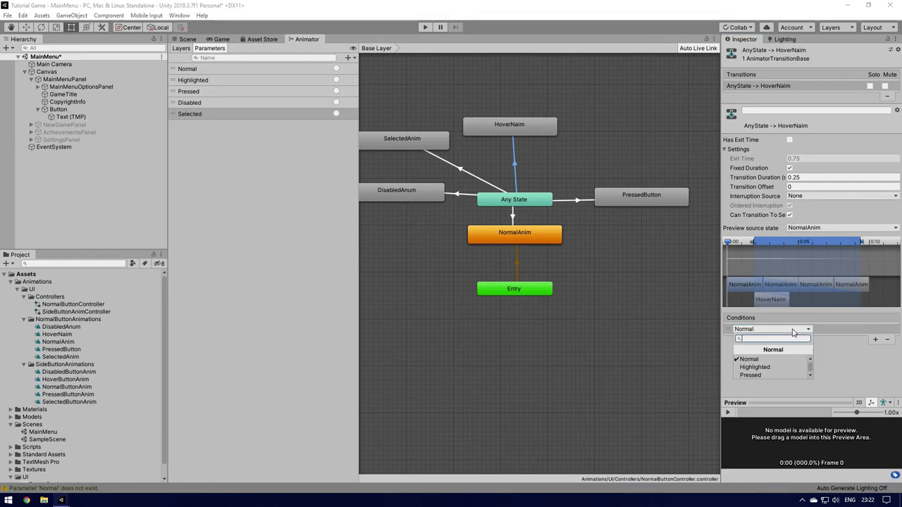
pyautogui.click(758, 367)
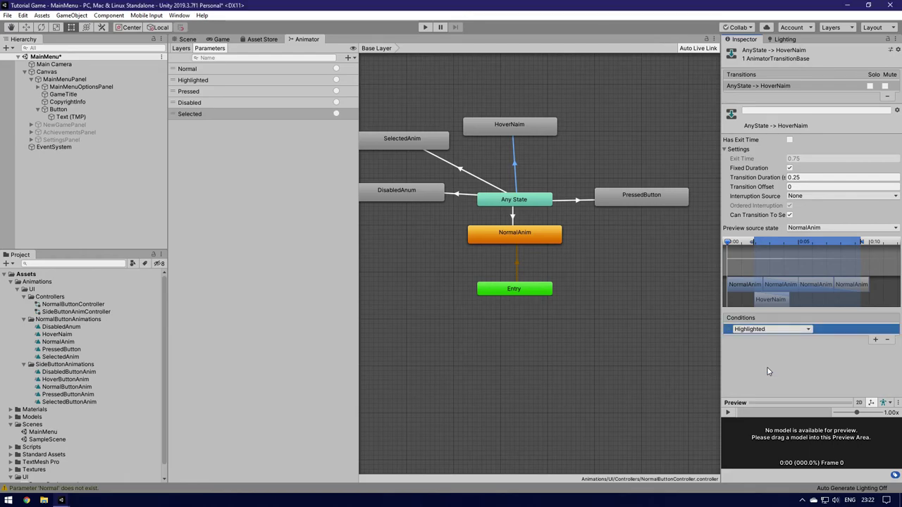
pyautogui.click(789, 168)
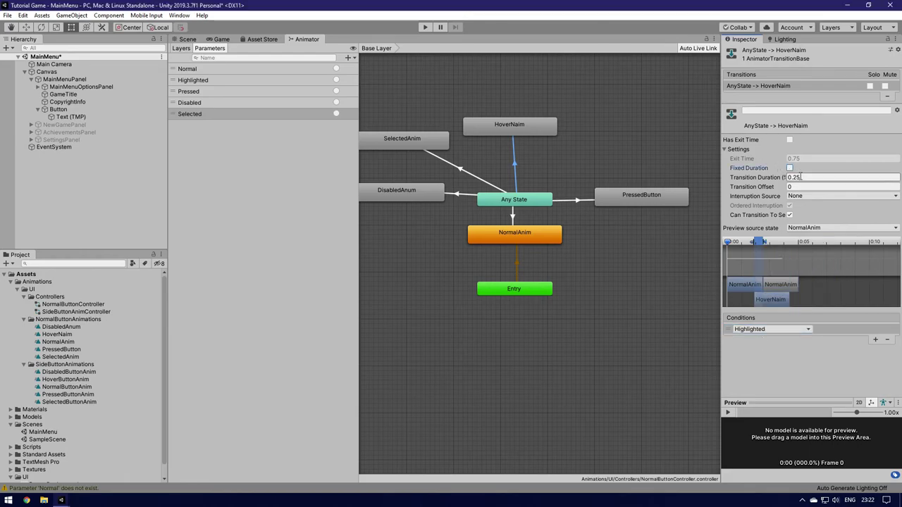
pyautogui.moveTo(757, 177); pyautogui.dragTo(733, 192)
# Step: Review all five Any State transitions, keeping PressedButton's condition on Pressed
pyautogui.click(583, 201)
pyautogui.click(792, 329)
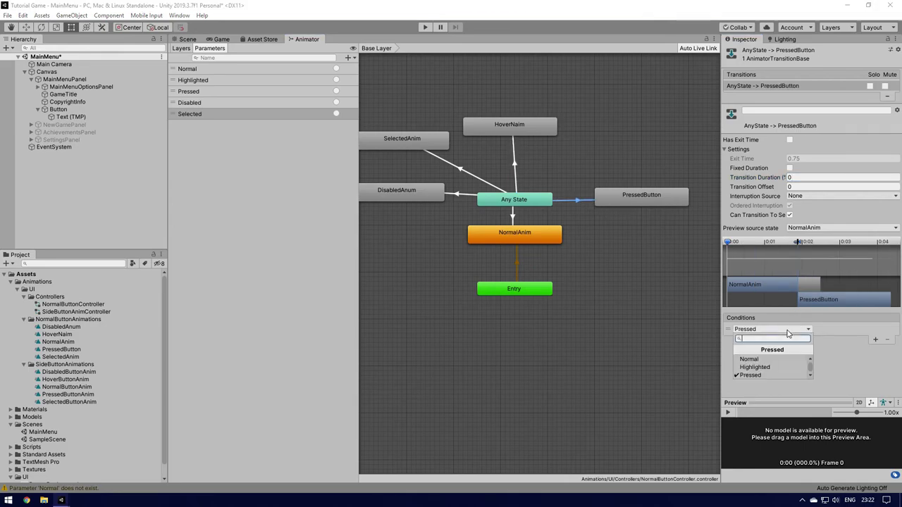
pyautogui.click(751, 375)
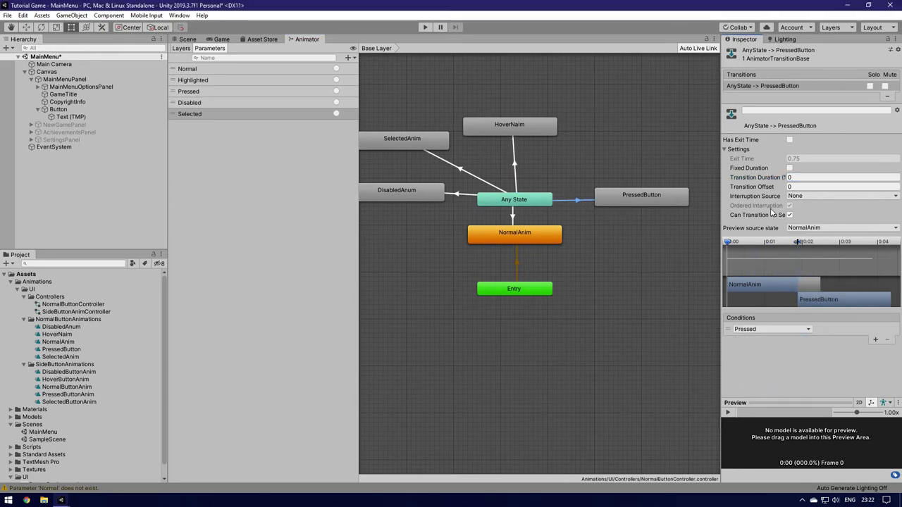
pyautogui.click(459, 194)
pyautogui.click(462, 170)
pyautogui.click(514, 165)
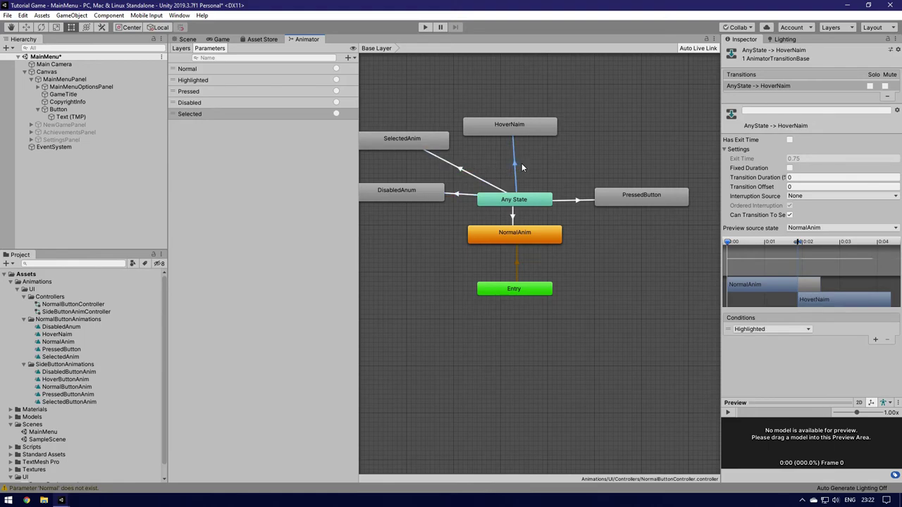
pyautogui.click(576, 200)
pyautogui.click(463, 175)
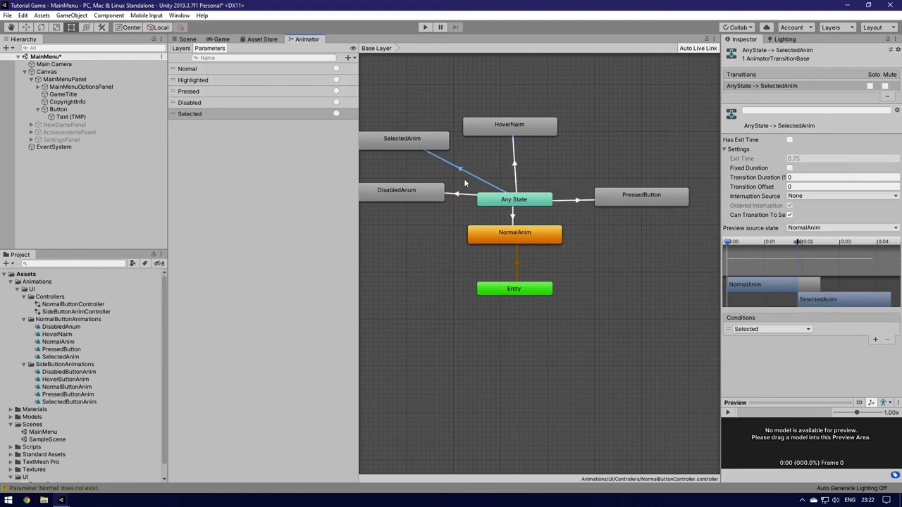
pyautogui.click(458, 196)
pyautogui.click(515, 162)
pyautogui.click(574, 200)
pyautogui.click(512, 217)
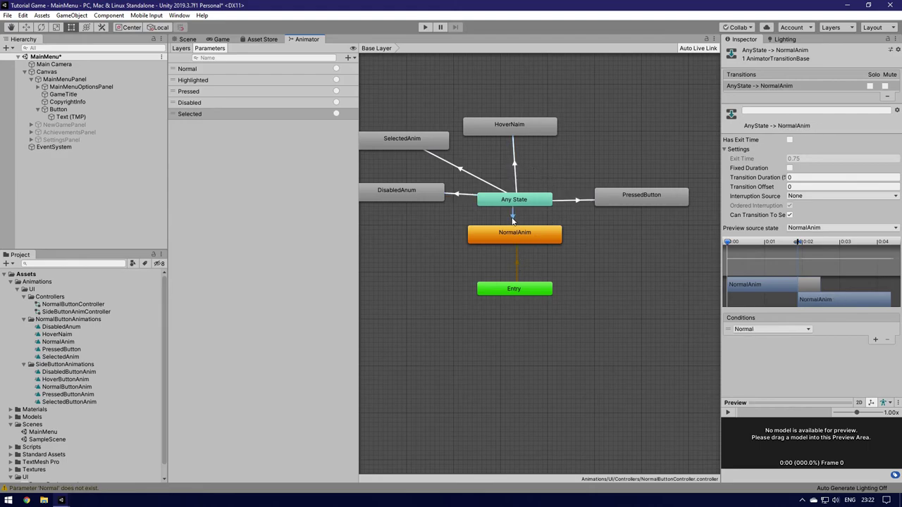
pyautogui.click(496, 161)
pyautogui.click(60, 79)
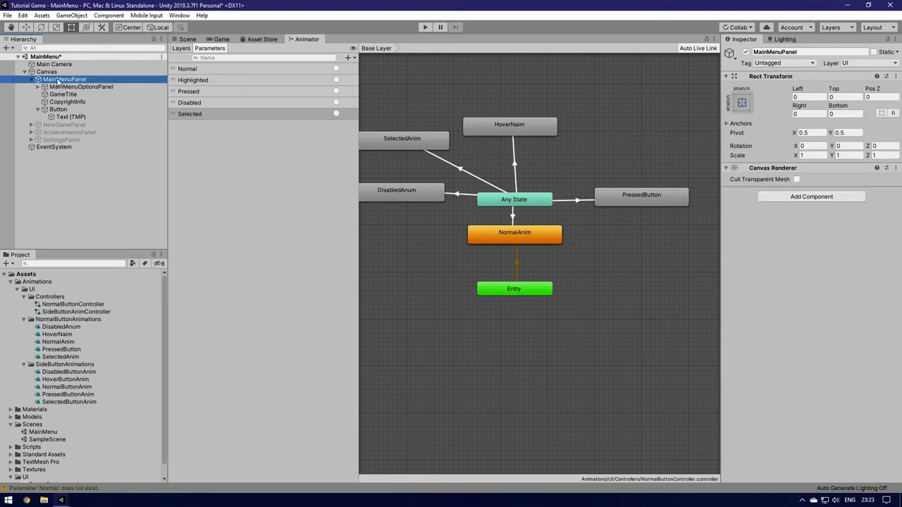
# Step: Enter play mode and press Update News in the Game view to test its animation
pyautogui.click(193, 40)
pyautogui.click(424, 26)
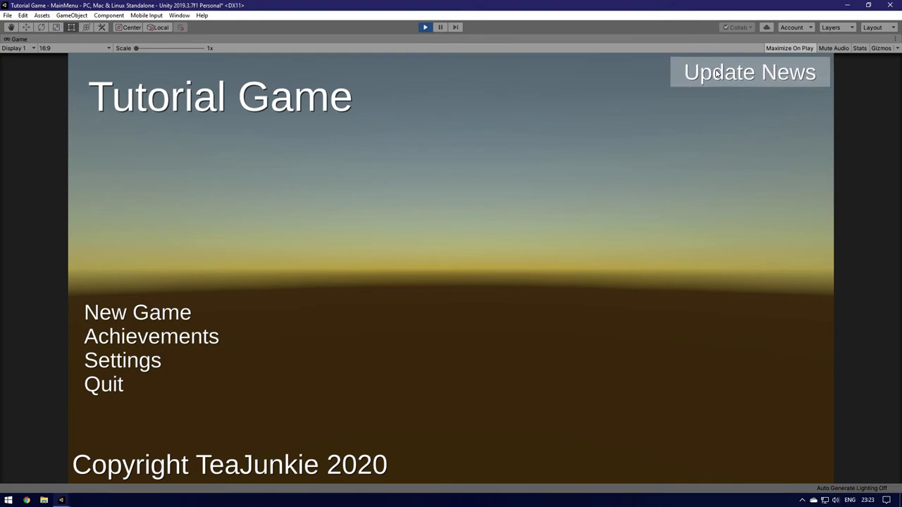
pyautogui.click(706, 79)
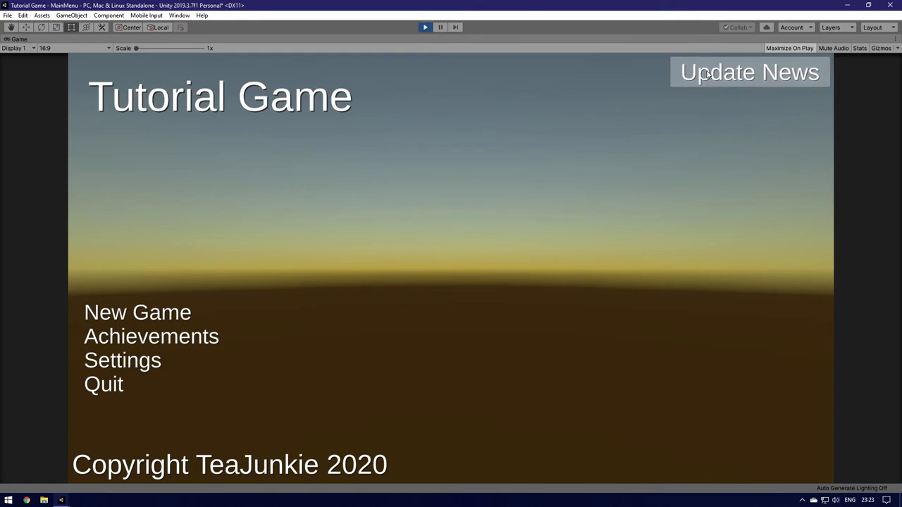
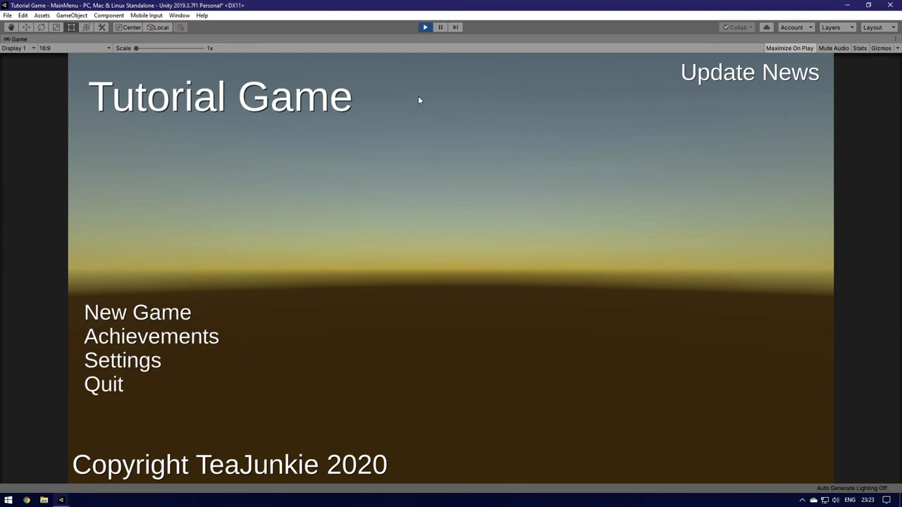
# Step: Stop Play mode, clear the selection, and drag the background images into the project
pyautogui.click(426, 27)
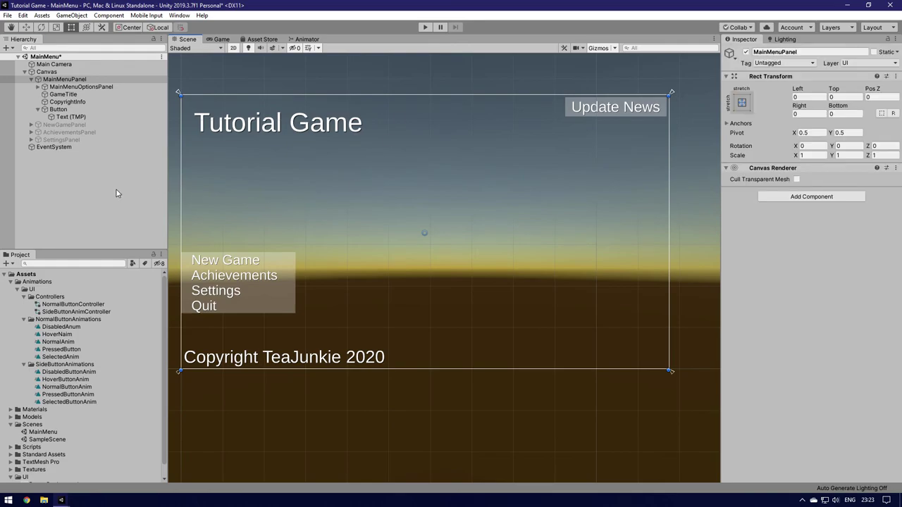
pyautogui.click(117, 193)
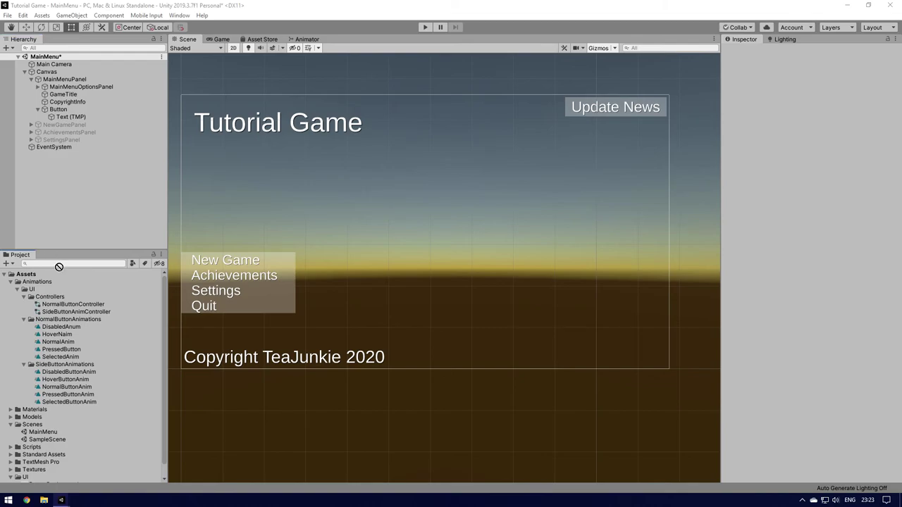
pyautogui.moveTo(35, 282); pyautogui.dragTo(36, 479)
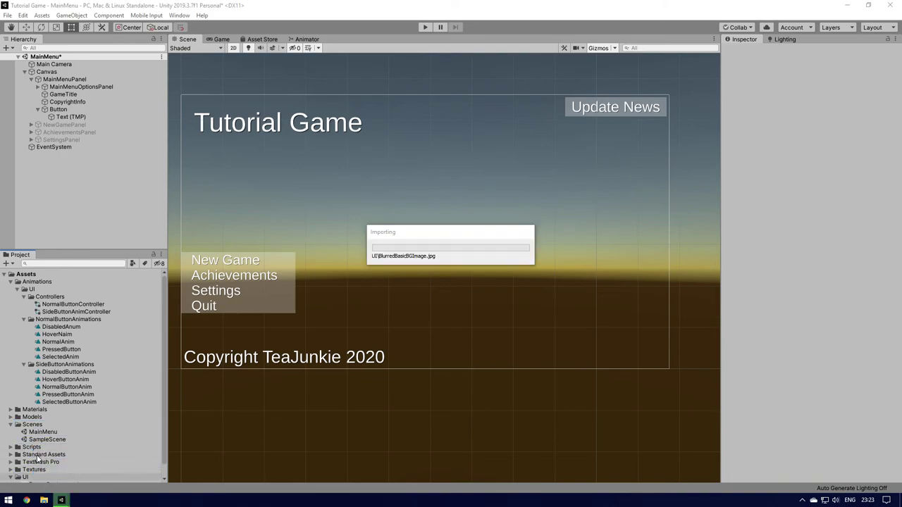
# Step: Set NormalBasicBGImage and BlurredBasicBGImage to the Sprite (2D and UI) texture type and apply
pyautogui.click(10, 282)
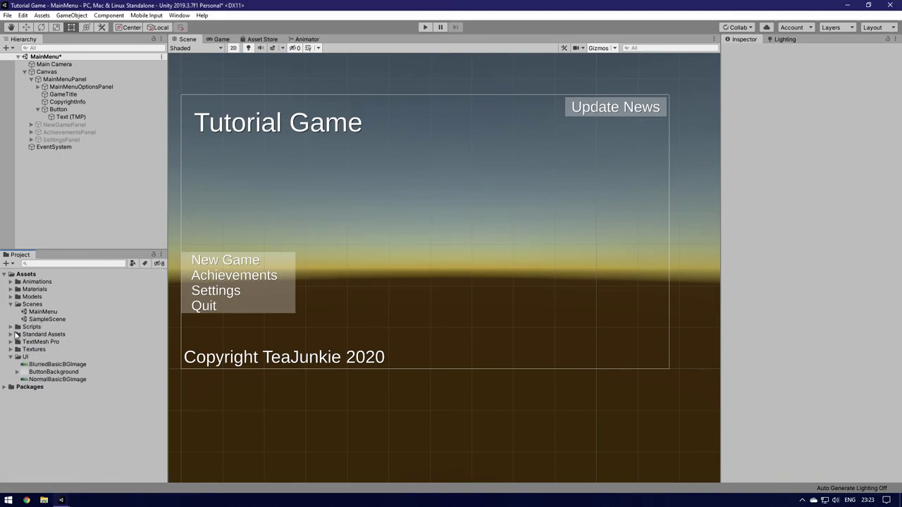
pyautogui.click(42, 379)
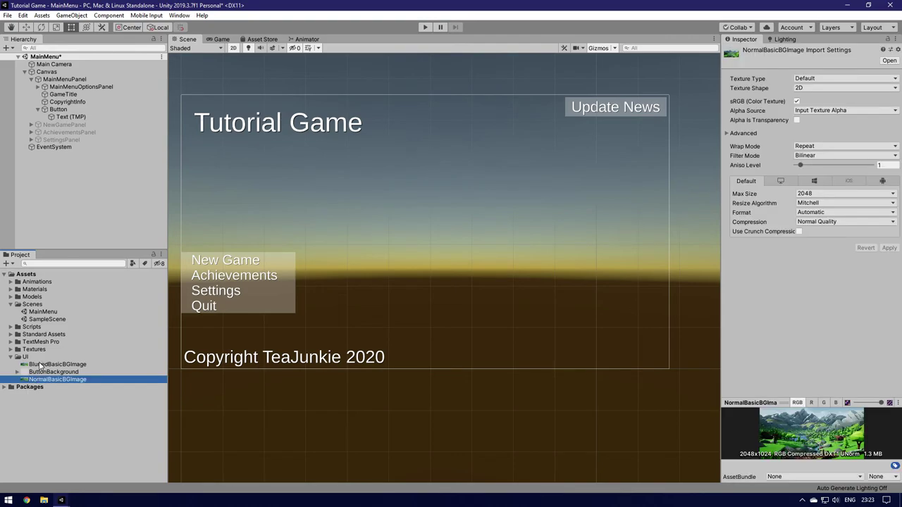
pyautogui.keyDown('ctrl'); pyautogui.click(41, 365); pyautogui.keyUp('ctrl')
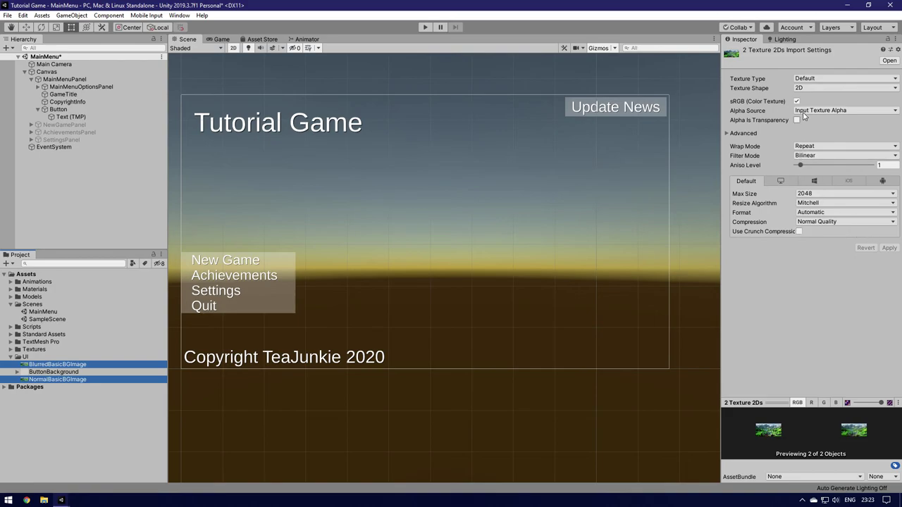
pyautogui.click(810, 79)
pyautogui.click(818, 121)
pyautogui.click(890, 286)
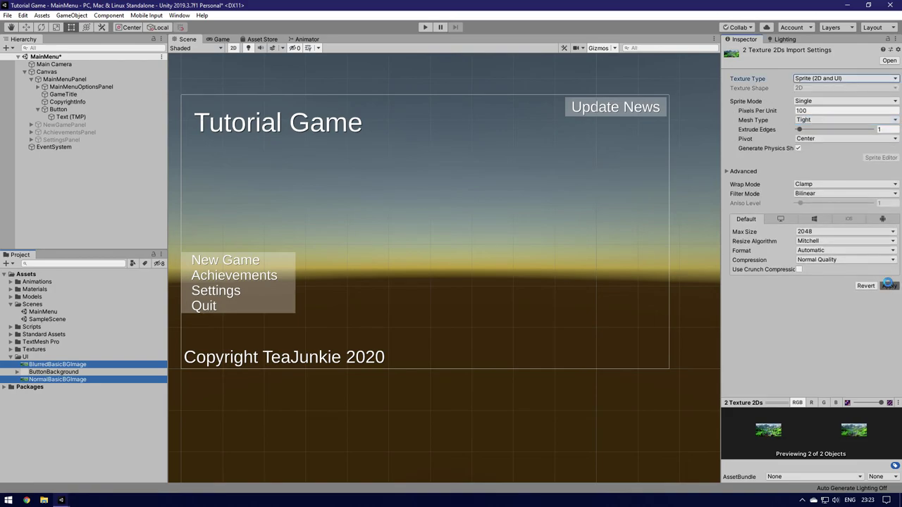
# Step: Drag NormalBasicBGImage into the Scene view as a sprite object and select it
pyautogui.click(43, 365)
pyautogui.click(47, 380)
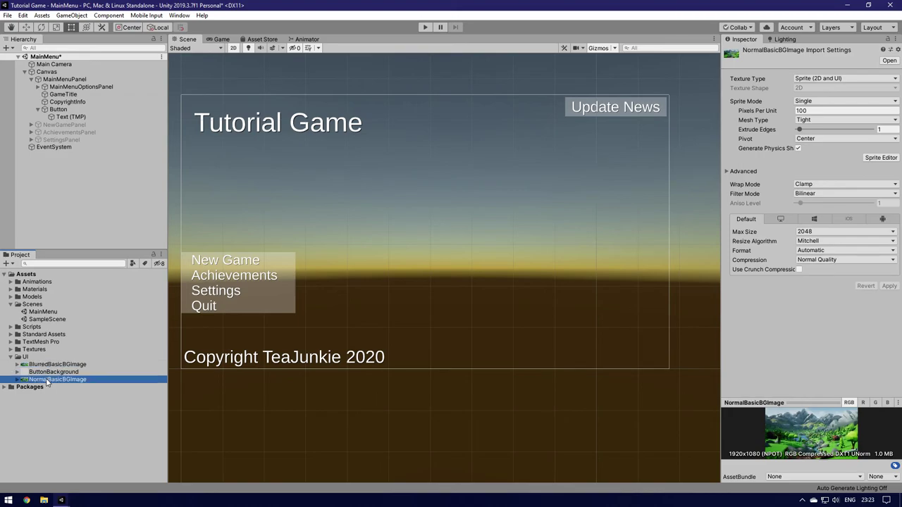
pyautogui.moveTo(38, 383); pyautogui.dragTo(415, 234)
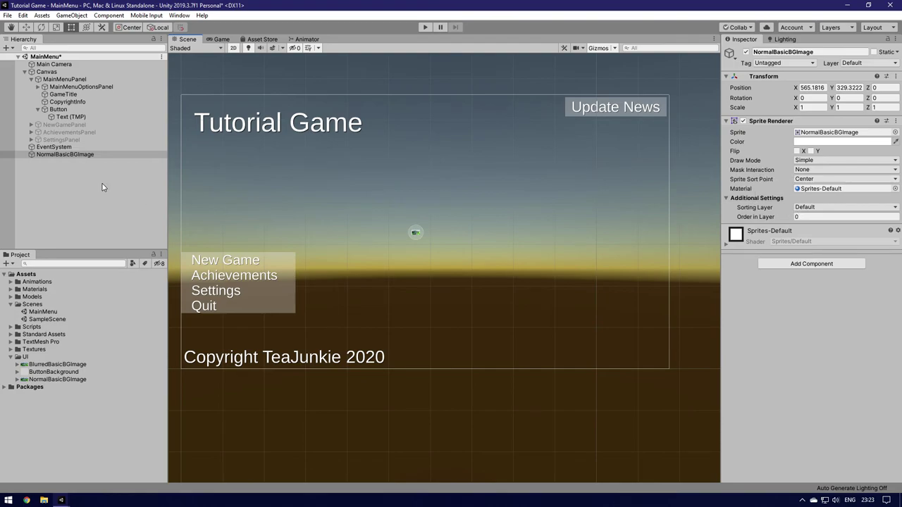
pyautogui.click(74, 157)
# Step: Delete the NormalBasicBGImage sprite object and add a UI Image under the Canvas
pyautogui.press('Delete')
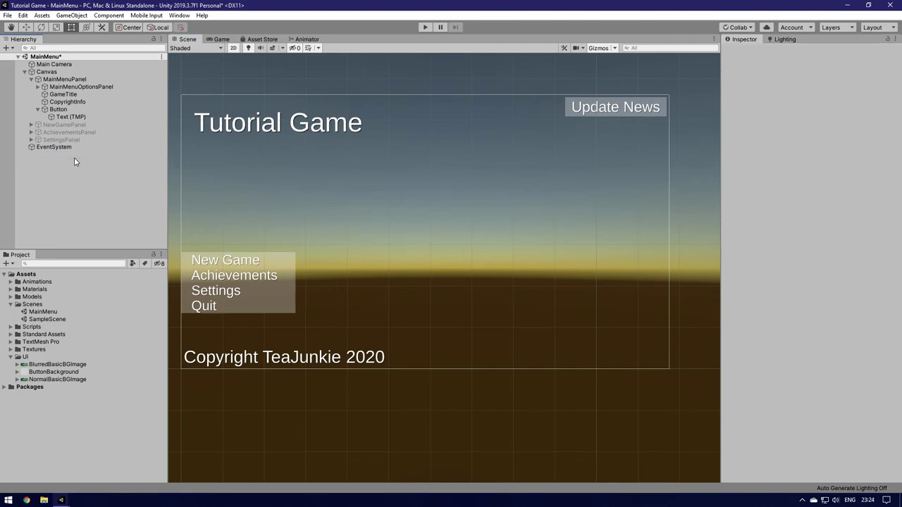
pyautogui.click(46, 72)
pyautogui.rightClick(55, 74)
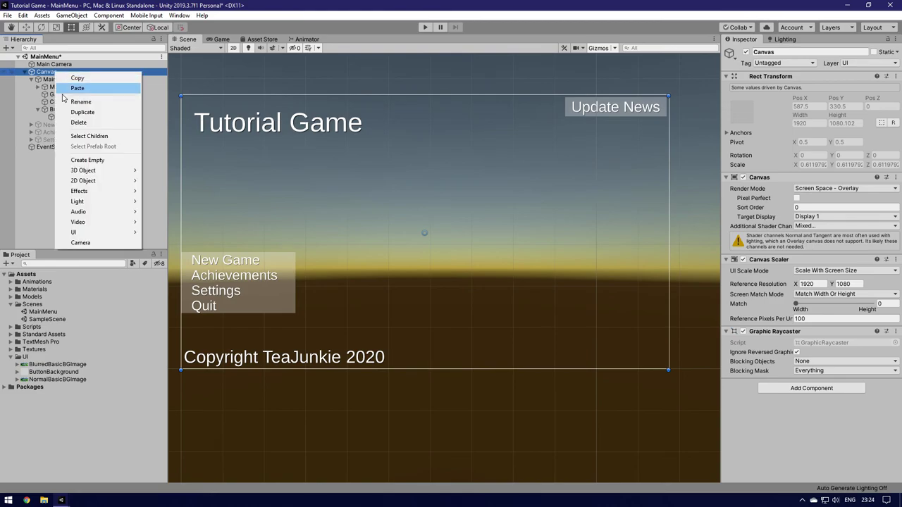
pyautogui.moveTo(77, 233)
pyautogui.click(185, 254)
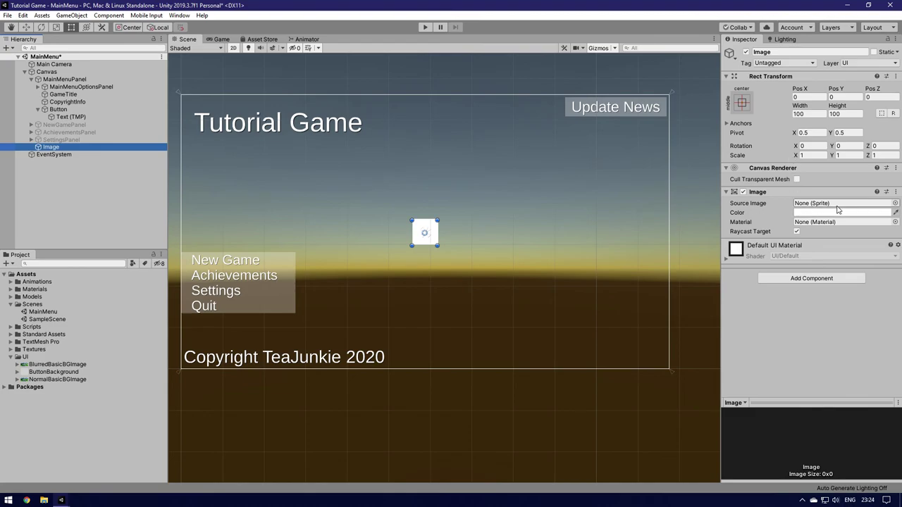
# Step: Assign NormalBasicBGImage to the new Image, then delete that Image again
pyautogui.moveTo(55, 379); pyautogui.dragTo(803, 208)
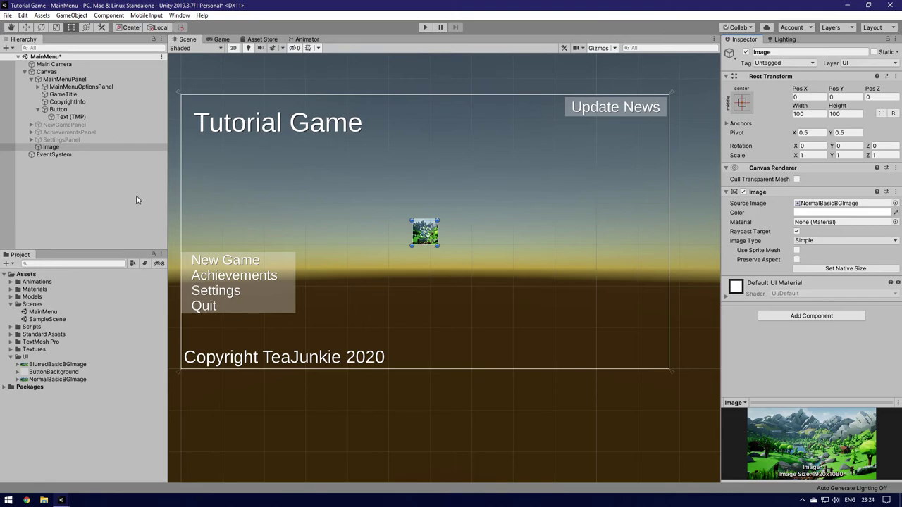
pyautogui.click(53, 148)
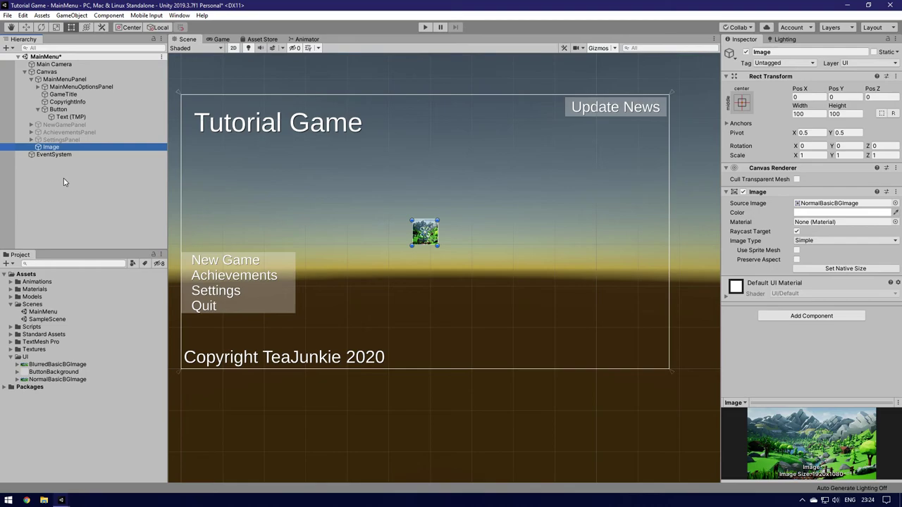
pyautogui.press('Delete')
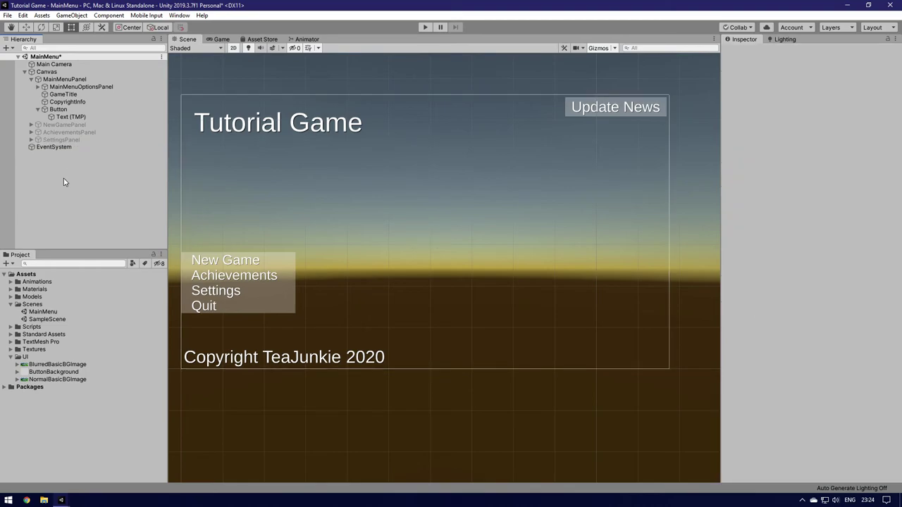
# Step: Drag NormalBasicBGImage into the Hierarchy as a separate sprite object and frame it
pyautogui.click(47, 72)
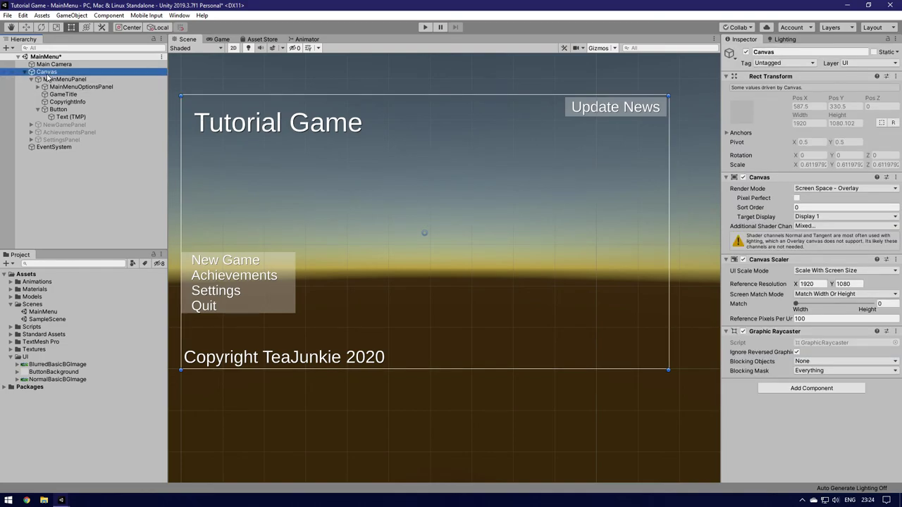
pyautogui.rightClick(48, 73)
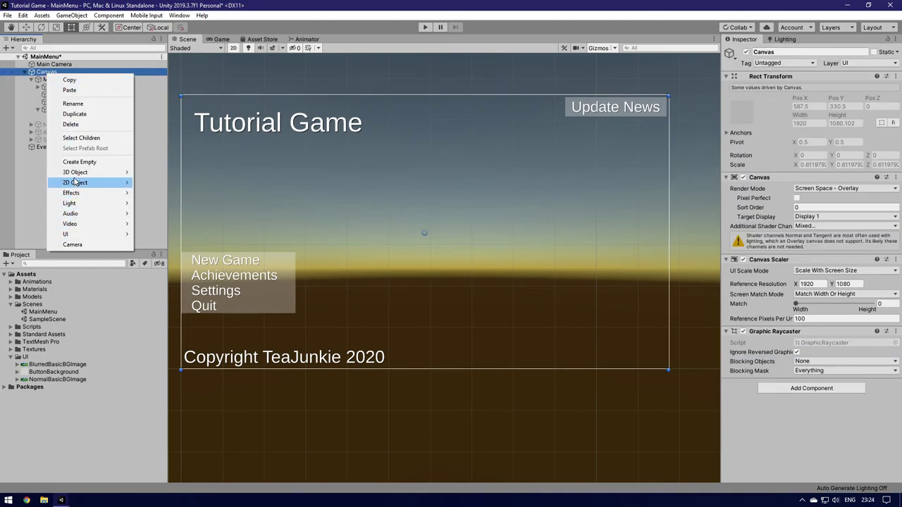
pyautogui.moveTo(76, 176)
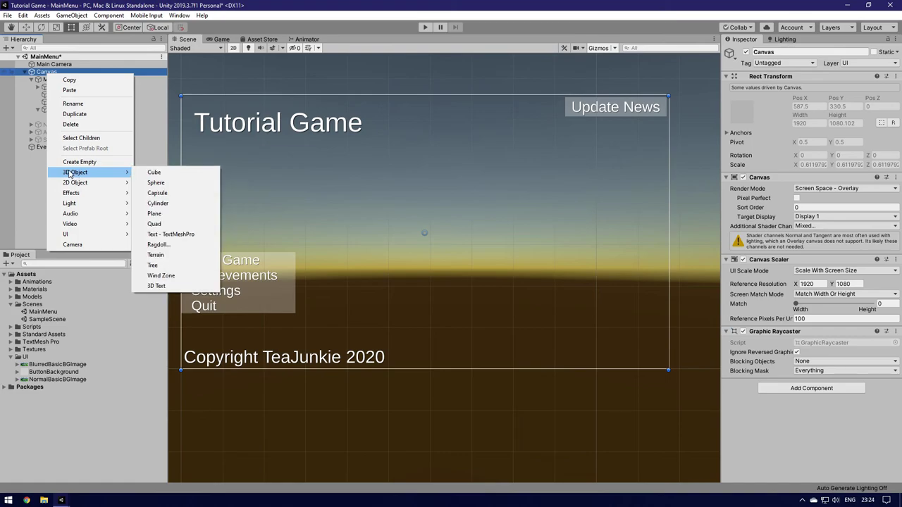
pyautogui.click(33, 183)
pyautogui.moveTo(55, 379); pyautogui.dragTo(82, 196)
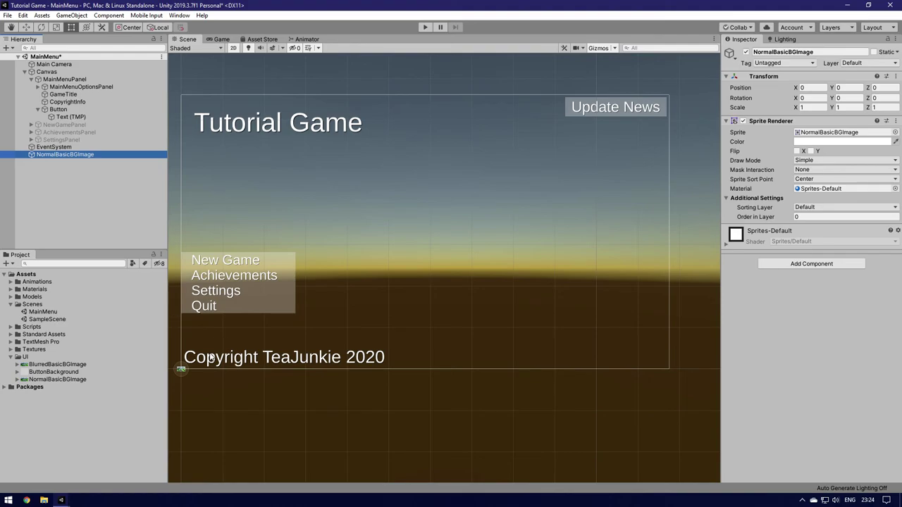
pyautogui.press('f')
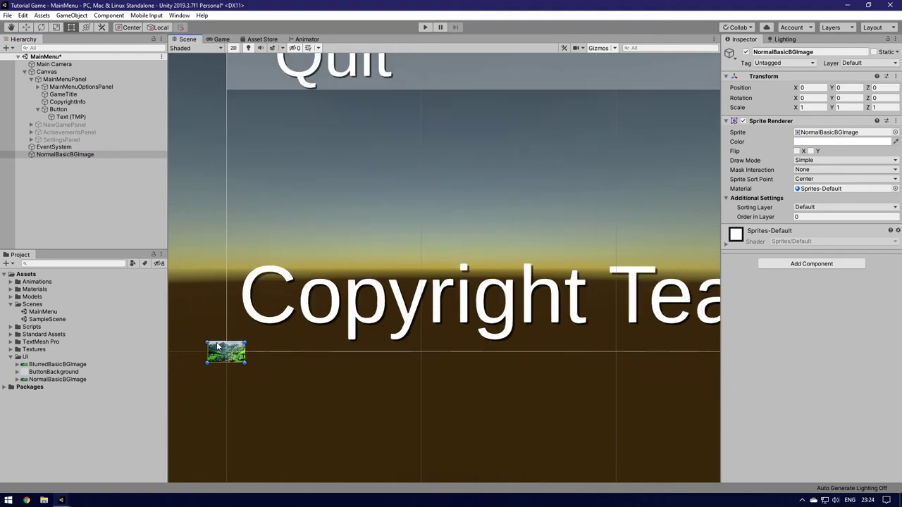
pyautogui.scroll(3, 425, 299)
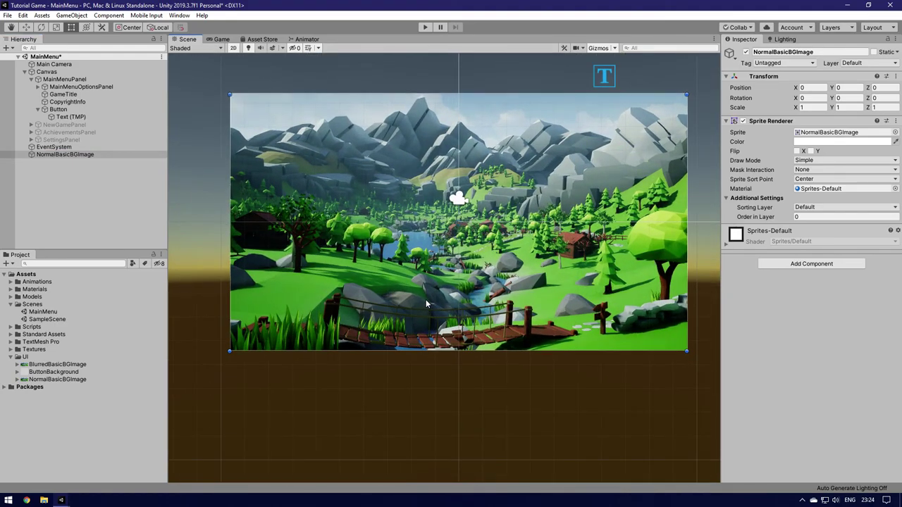
pyautogui.scroll(-3, 425, 299)
pyautogui.scroll(2, 423, 298)
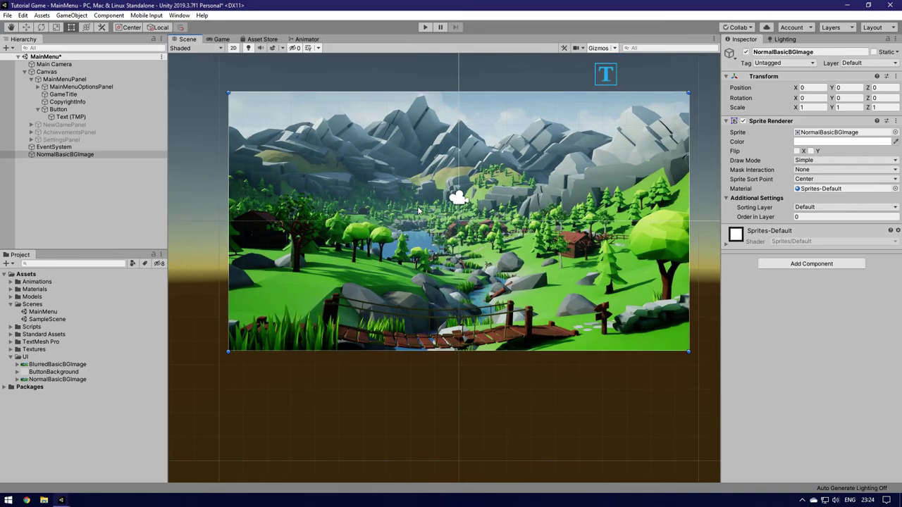
pyautogui.scroll(2, 388, 217)
pyautogui.scroll(-1, 386, 245)
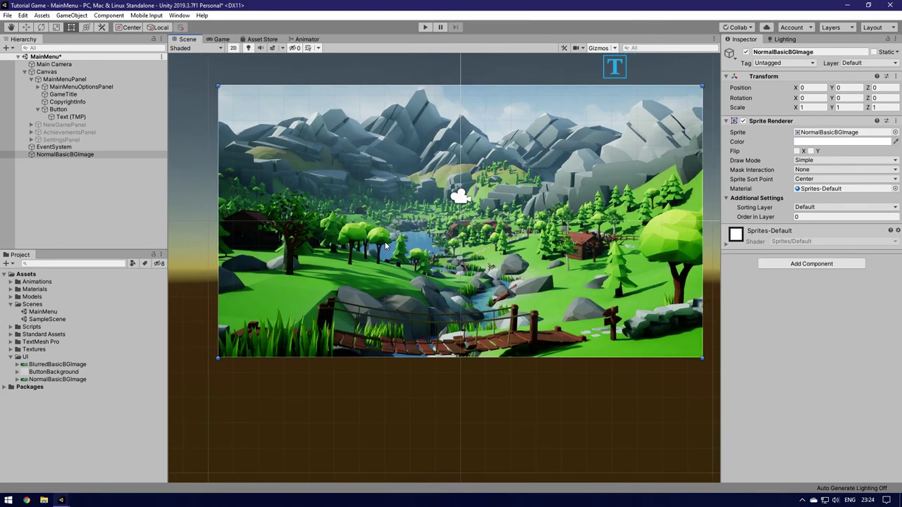
# Step: Inspect the landscape sprite object's sorting settings, then delete the object
pyautogui.click(80, 155)
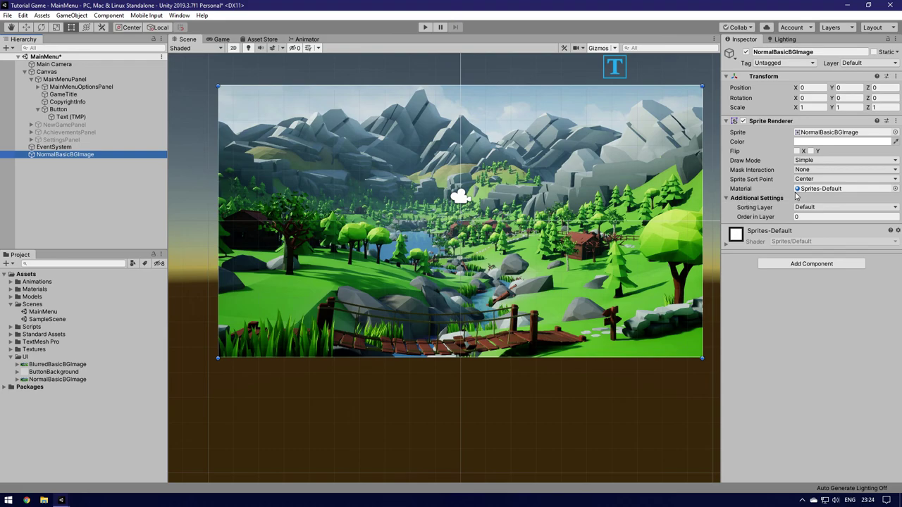
pyautogui.click(731, 200)
pyautogui.click(730, 199)
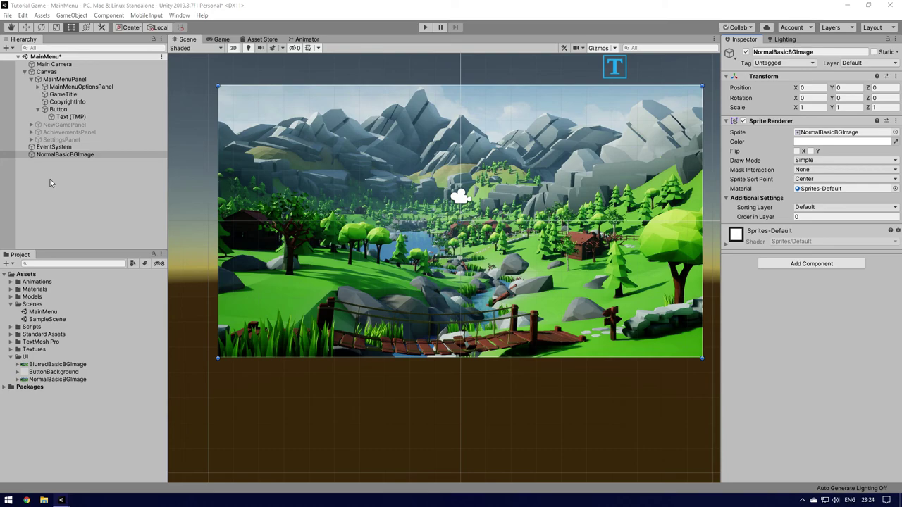
pyautogui.click(76, 158)
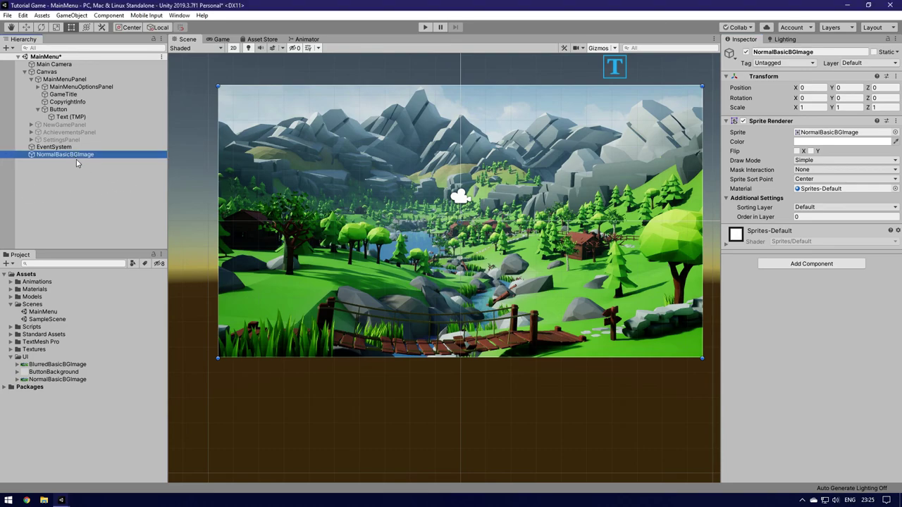
pyautogui.press('Delete')
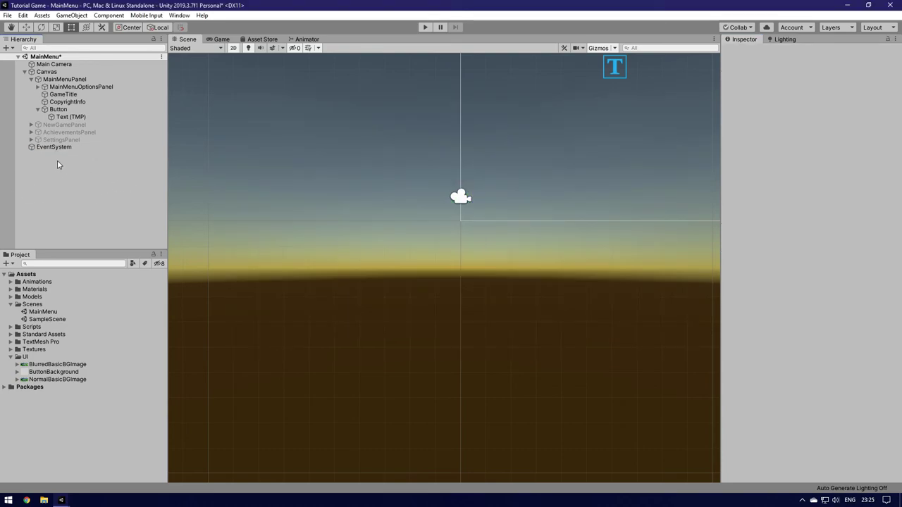
# Step: Add a new UI Image under the Canvas
pyautogui.click(62, 87)
pyautogui.rightClick(50, 73)
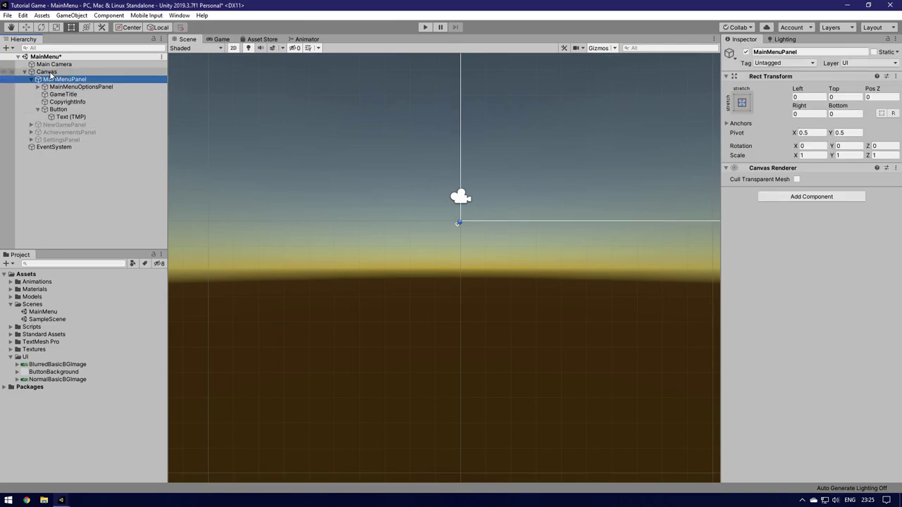
pyautogui.moveTo(82, 235)
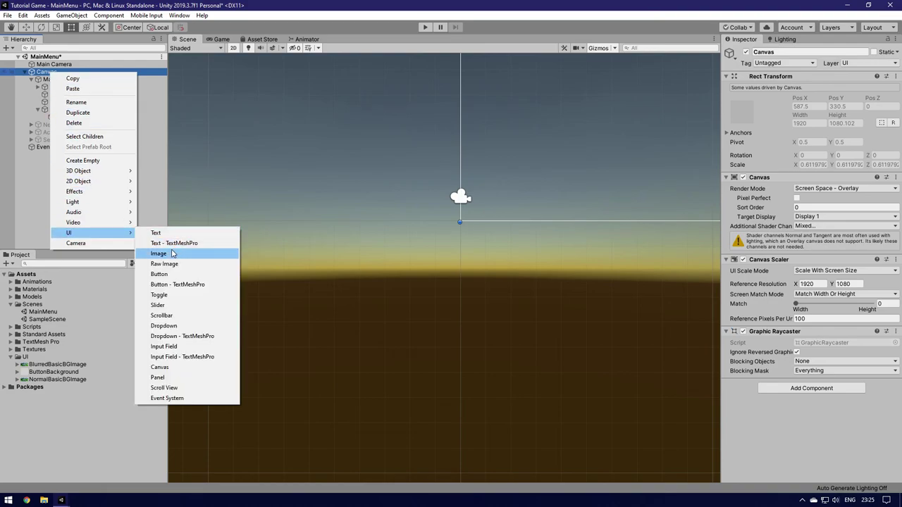
pyautogui.click(166, 254)
pyautogui.scroll(-4, 517, 146)
pyautogui.scroll(-3, 500, 159)
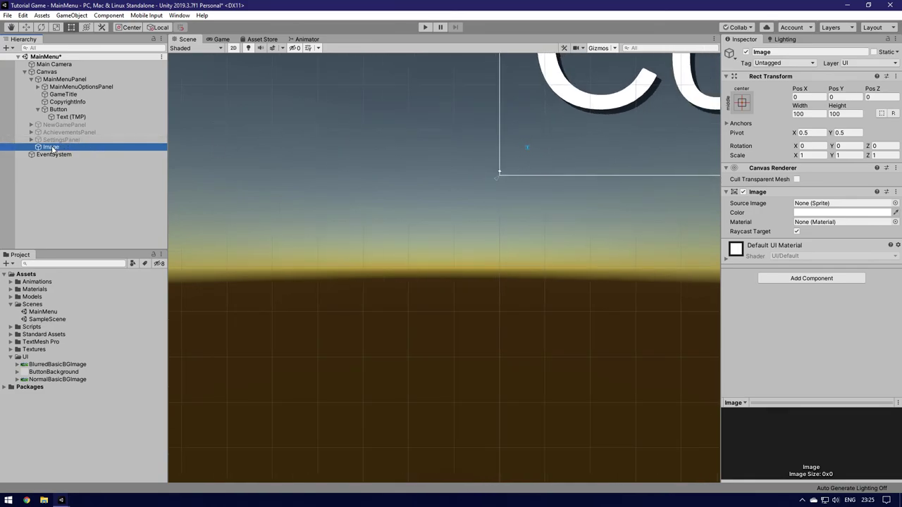
# Step: Frame the canvas and give the Image the NormalBasicBGImage sprite at native 1920×1080 size
pyautogui.click(38, 111)
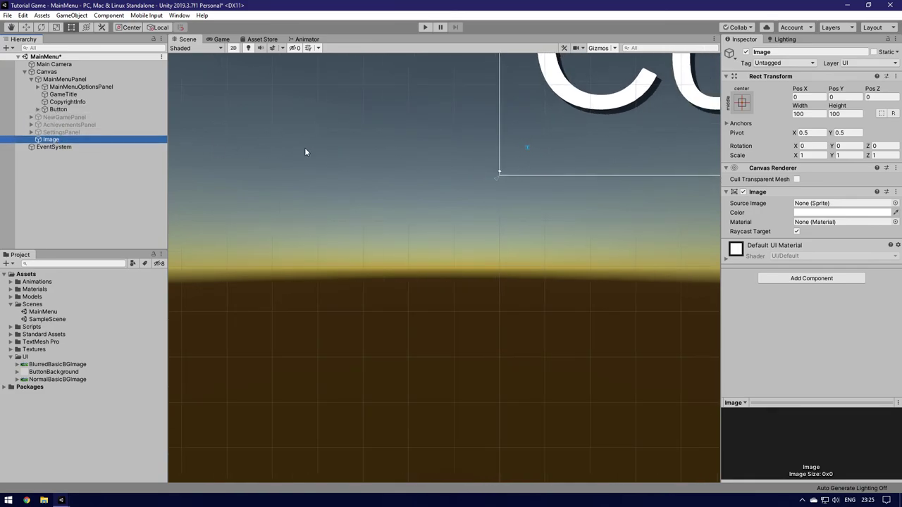
pyautogui.click(527, 151)
pyautogui.click(529, 157)
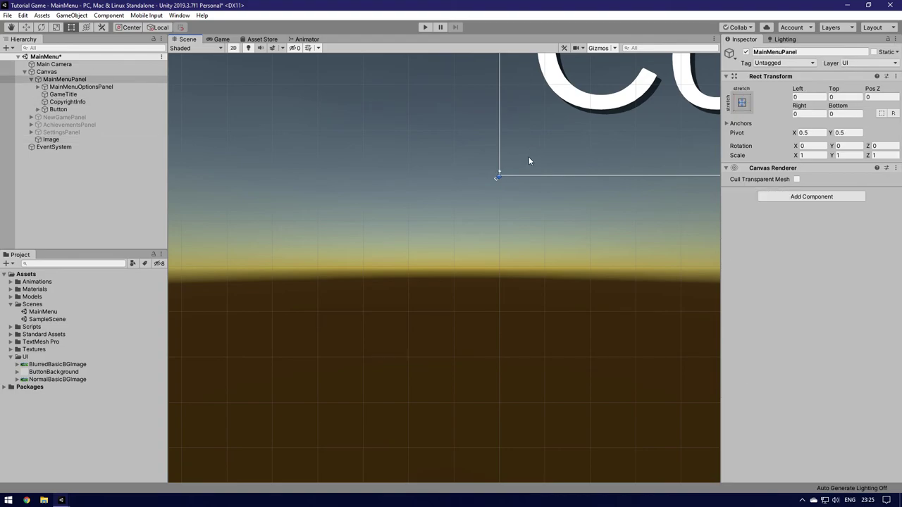
pyautogui.click(56, 74)
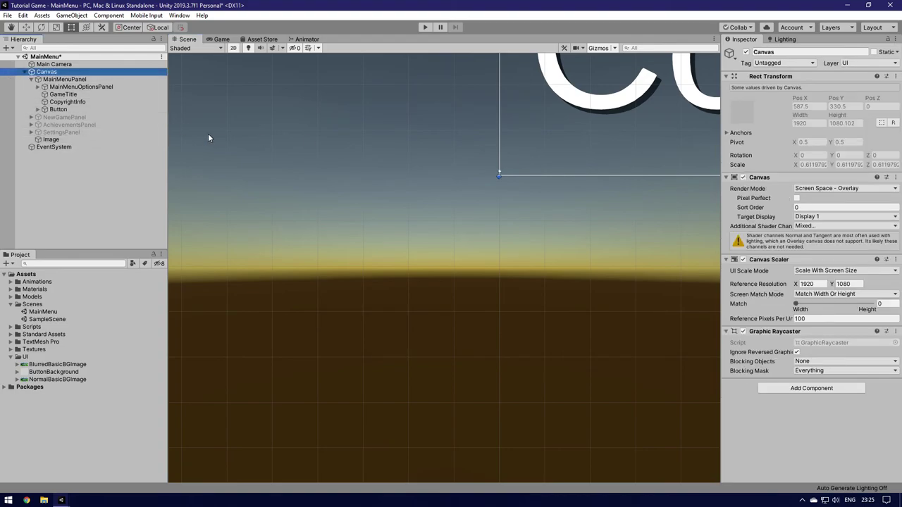
pyautogui.press('f')
pyautogui.scroll(3, 377, 234)
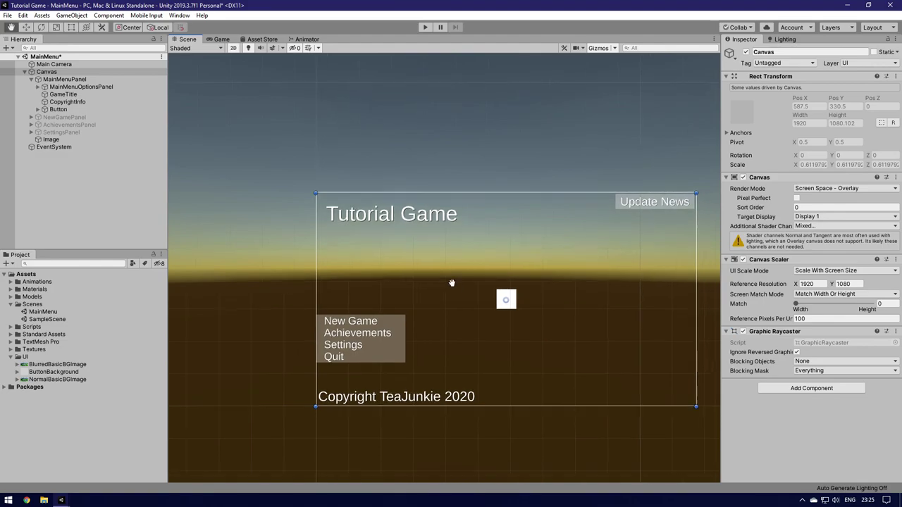
pyautogui.scroll(3, 456, 287)
pyautogui.click(62, 140)
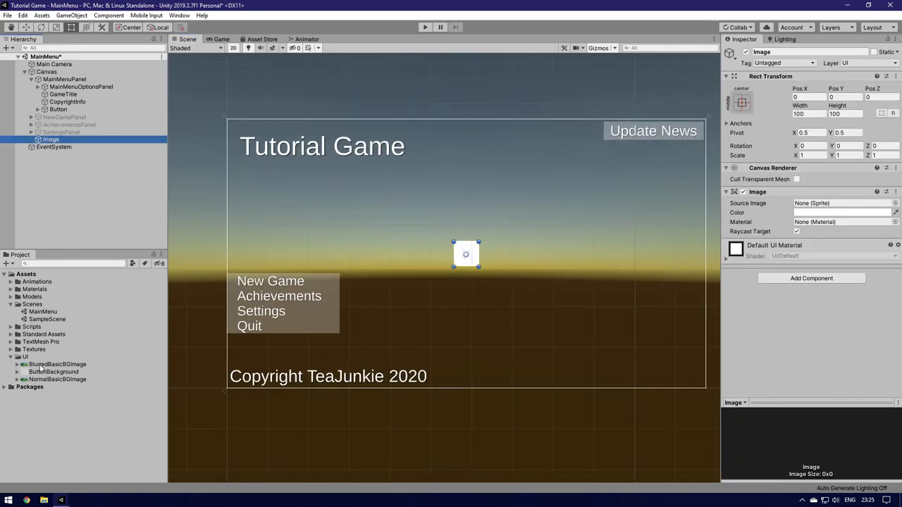
pyautogui.moveTo(44, 381); pyautogui.dragTo(838, 203)
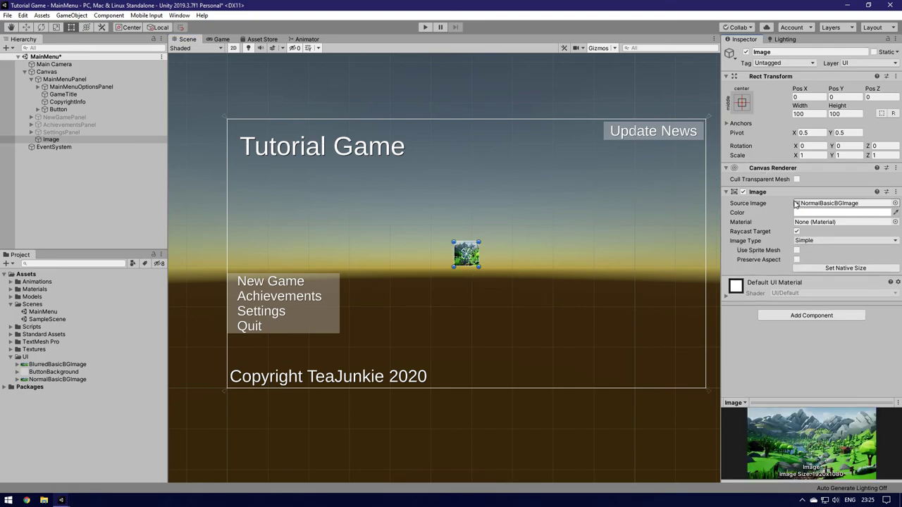
pyautogui.click(828, 268)
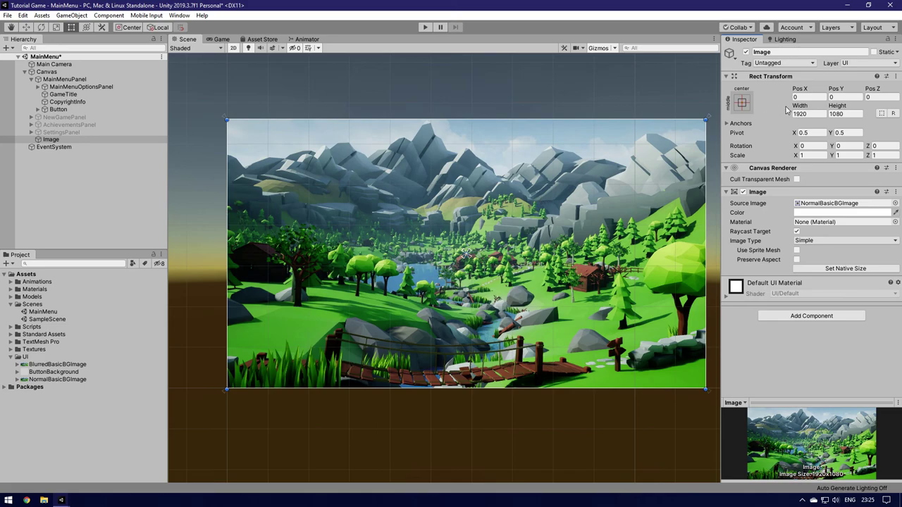
# Step: Apply the stretch-stretch anchor preset to the Image and reapply its 1920×1080 native size
pyautogui.click(46, 73)
pyautogui.click(51, 140)
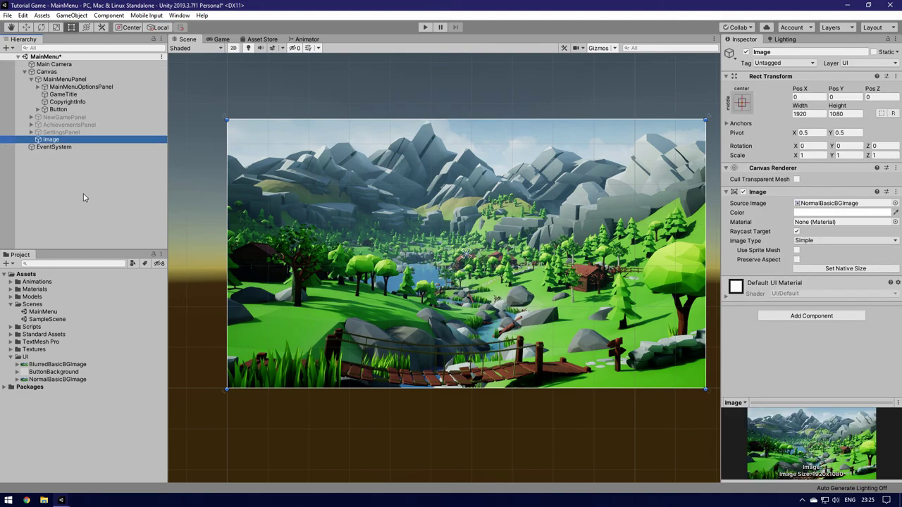
pyautogui.click(741, 103)
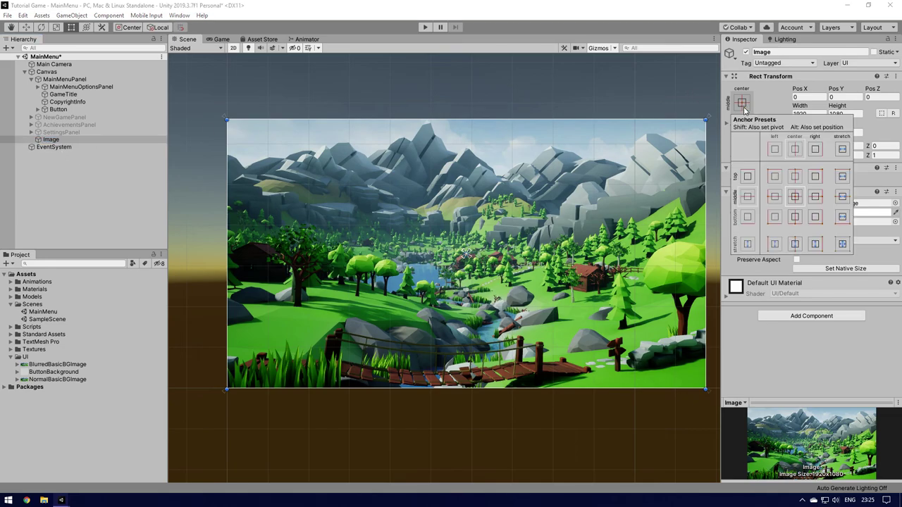
pyautogui.click(74, 182)
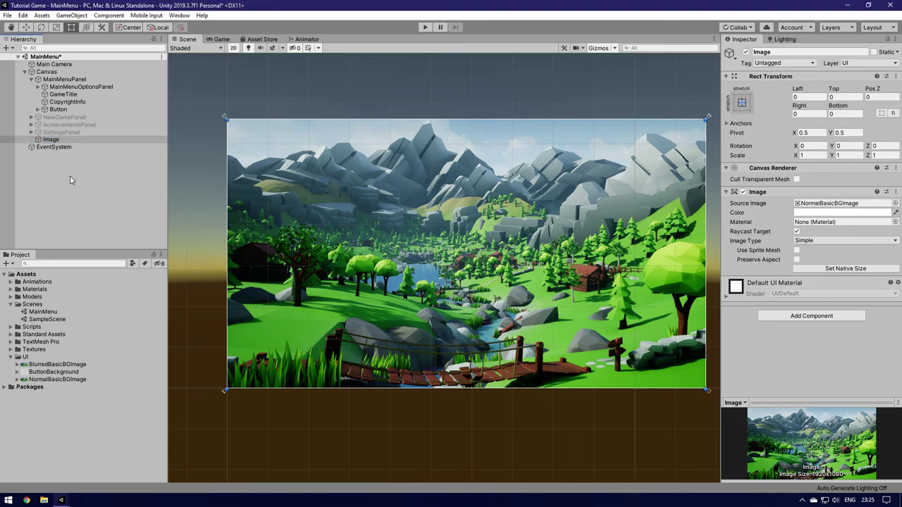
pyautogui.click(63, 174)
pyautogui.click(62, 147)
pyautogui.click(61, 140)
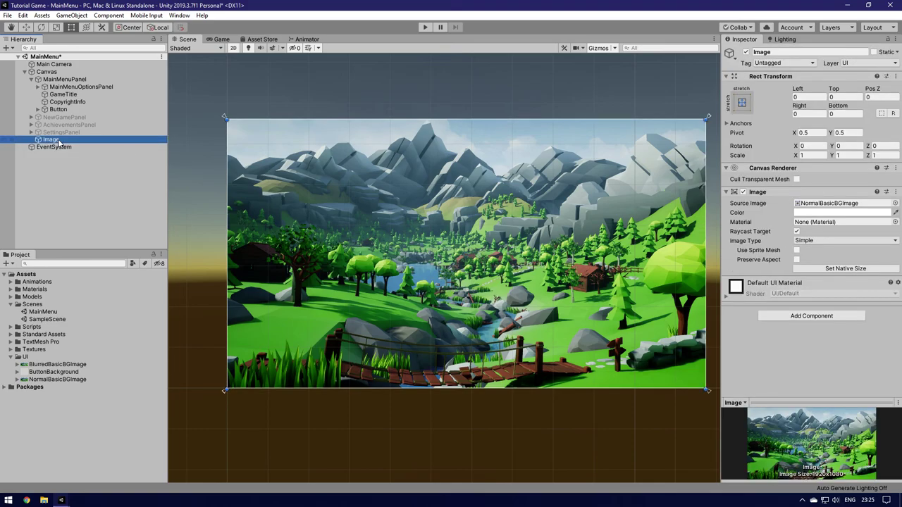
pyautogui.click(856, 269)
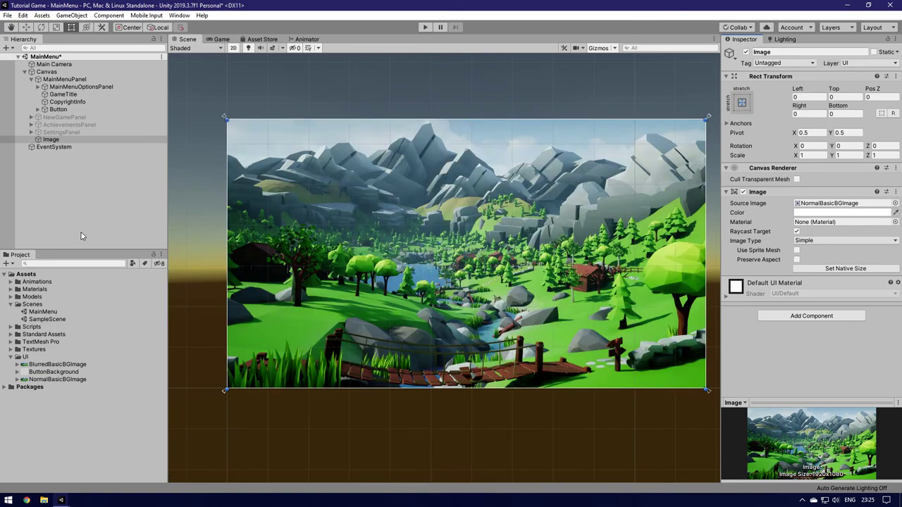
# Step: Move the Image above MainMenuPanel in the Hierarchy so the menu draws over it
pyautogui.click(81, 236)
pyautogui.click(51, 139)
pyautogui.moveTo(58, 99); pyautogui.dragTo(56, 76)
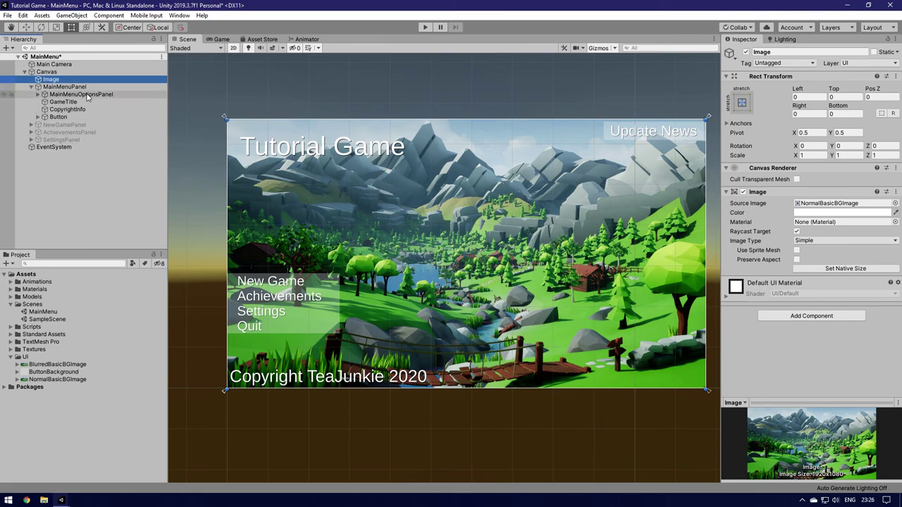
pyautogui.click(32, 87)
pyautogui.doubleClick(45, 80)
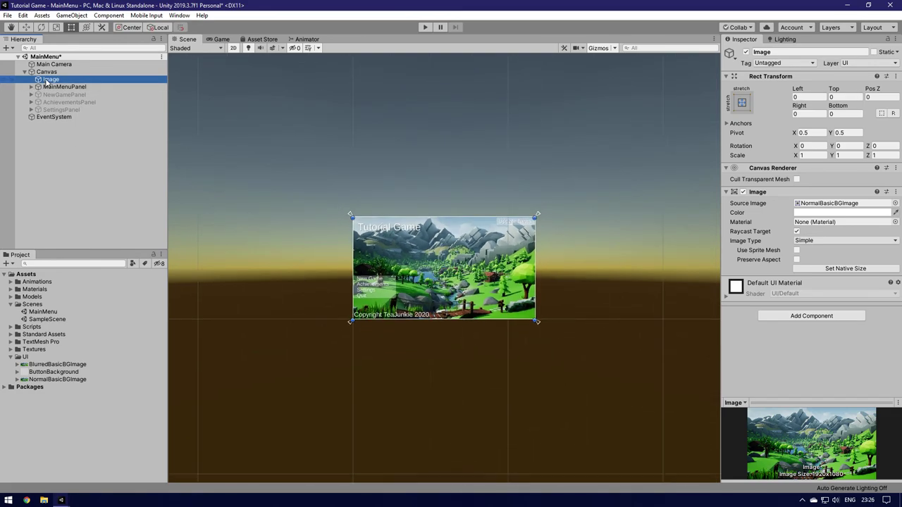
# Step: Rename the background Image to NormalBGImage, fixing the typo
pyautogui.click(51, 81)
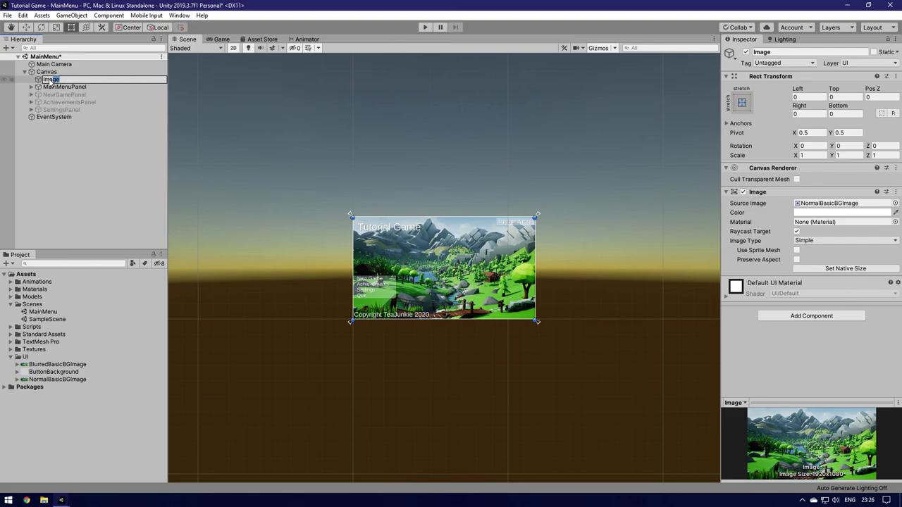
pyautogui.write('NormalBGImagew')
pyautogui.press('Return')
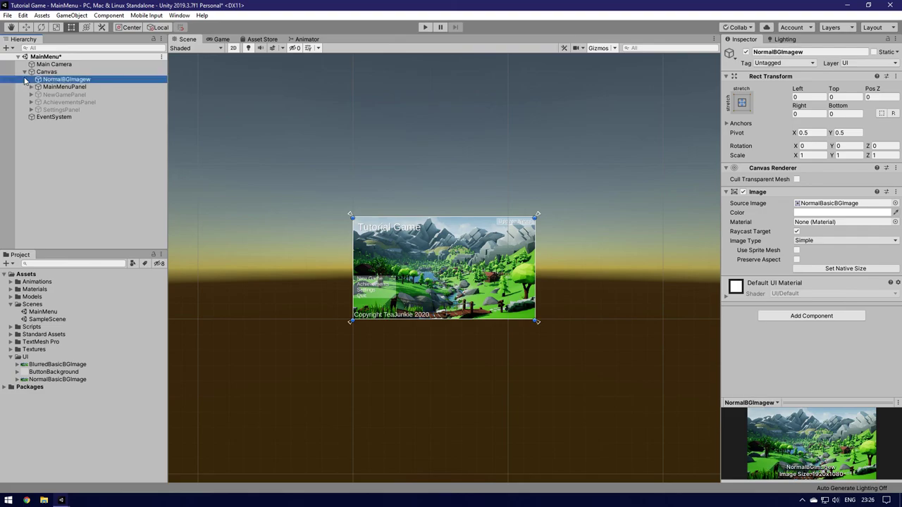
pyautogui.click(95, 79)
pyautogui.click(95, 79)
pyautogui.press('BackSpace')
pyautogui.press('Return')
pyautogui.press('f')
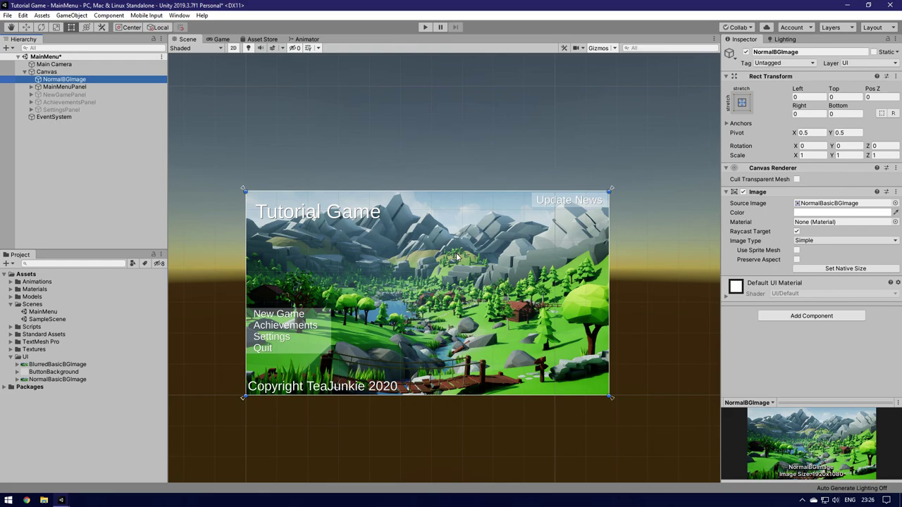
# Step: Duplicate NormalBGImage and place the copy directly below it under the Canvas
pyautogui.scroll(2, 465, 296)
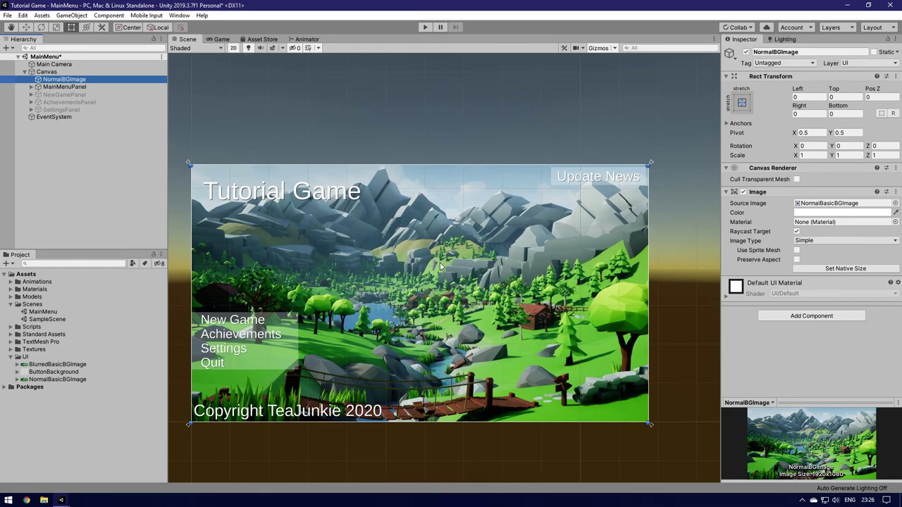
pyautogui.moveTo(253, 232); pyautogui.dragTo(273, 174, button='middle')
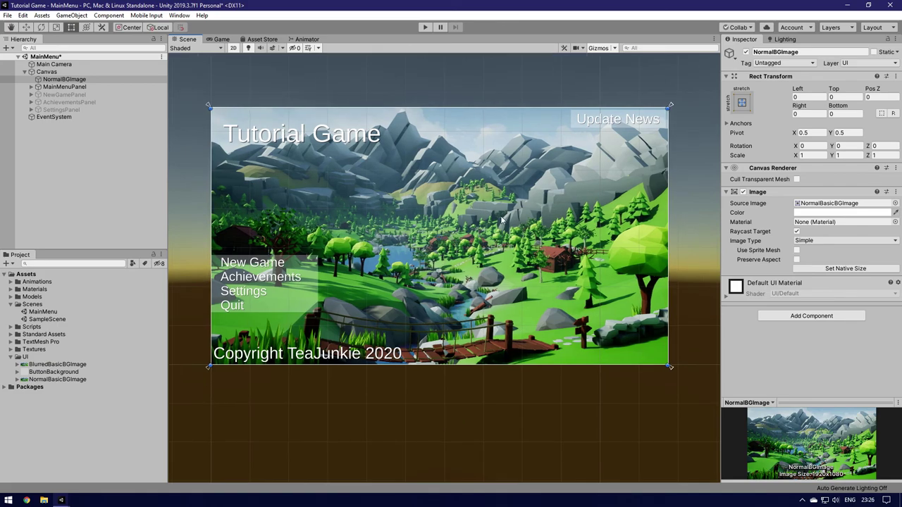
pyautogui.click(48, 364)
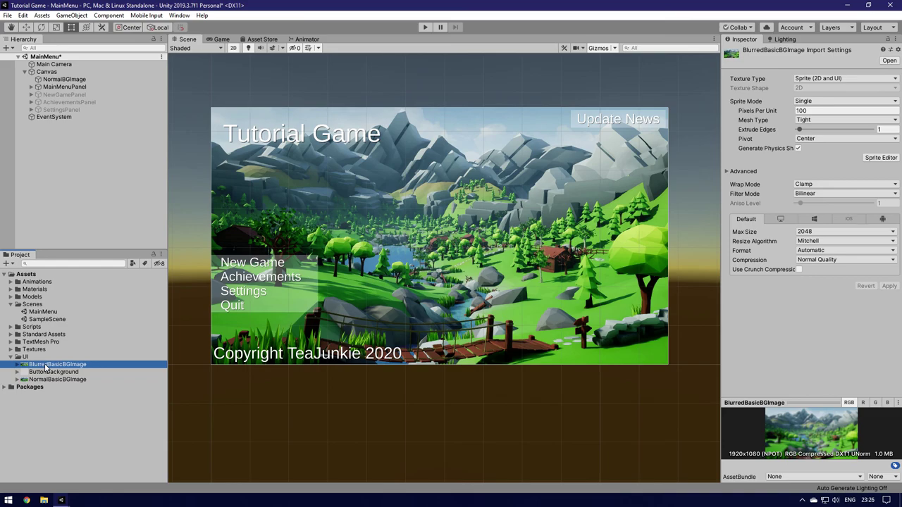
pyautogui.click(62, 80)
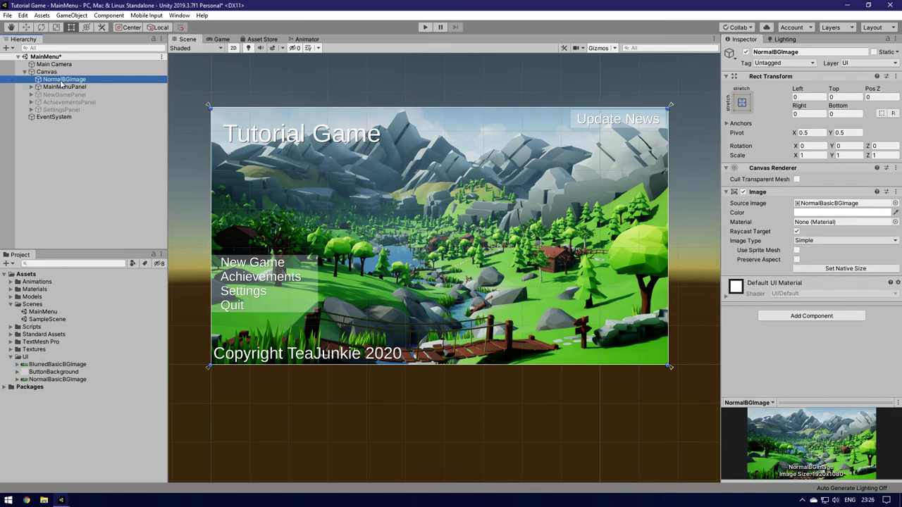
pyautogui.hotkey('ctrl', 'd')
pyautogui.moveTo(64, 117); pyautogui.dragTo(65, 85)
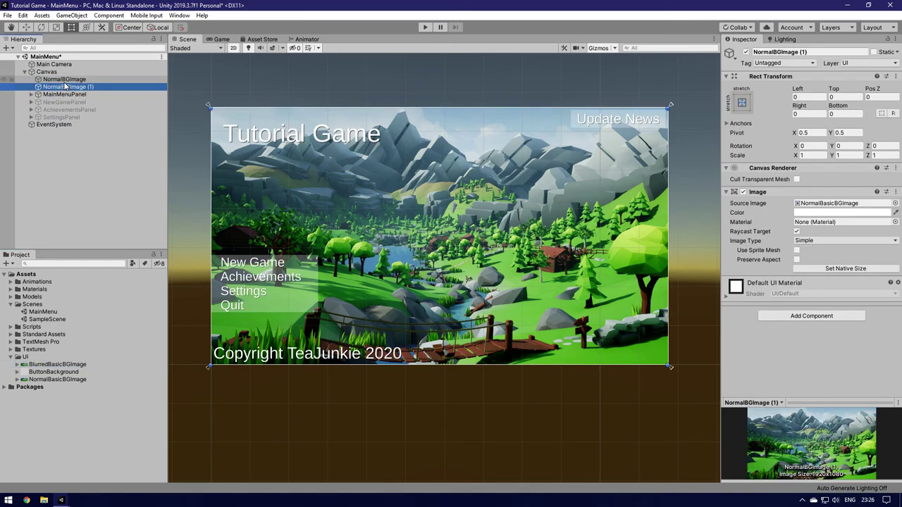
# Step: Rename the copied background object to BlurredBGImage
pyautogui.click(99, 87)
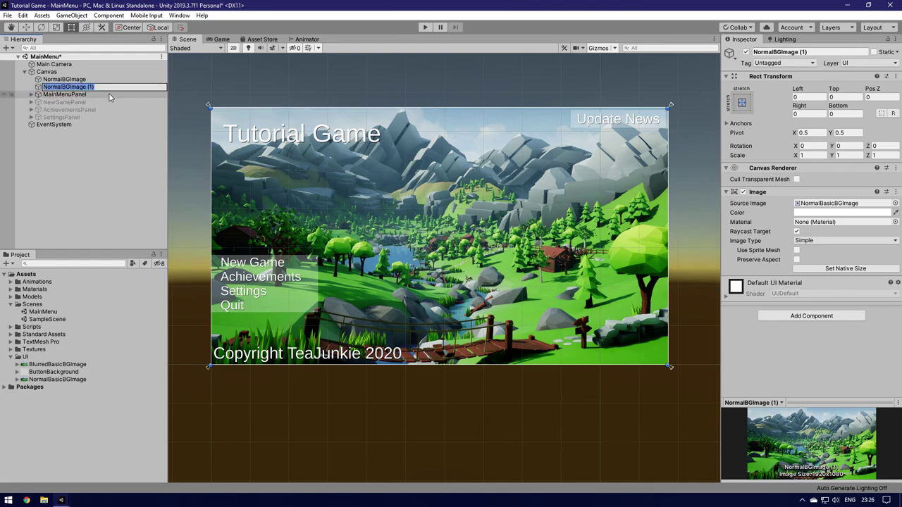
pyautogui.write('By')
pyautogui.press('BackSpace')
pyautogui.write('lurredBGIMage')
pyautogui.press('Return')
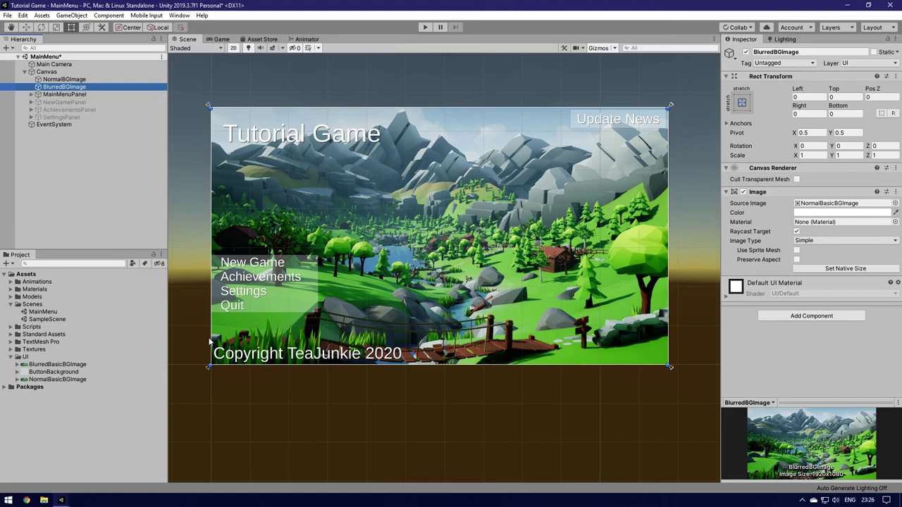
# Step: Set BlurredBGImage's Source Image to the BlurredBasicBGImage sprite
pyautogui.click(895, 203)
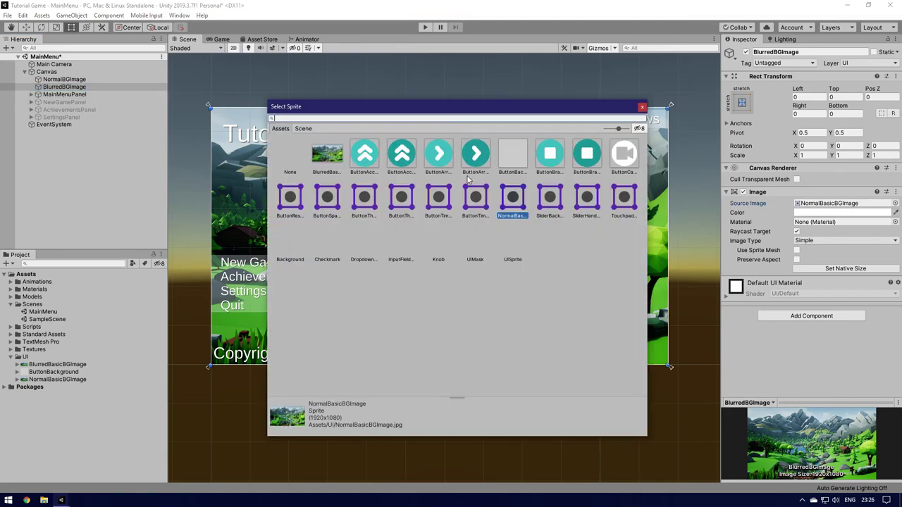
pyautogui.click(329, 157)
pyautogui.click(642, 106)
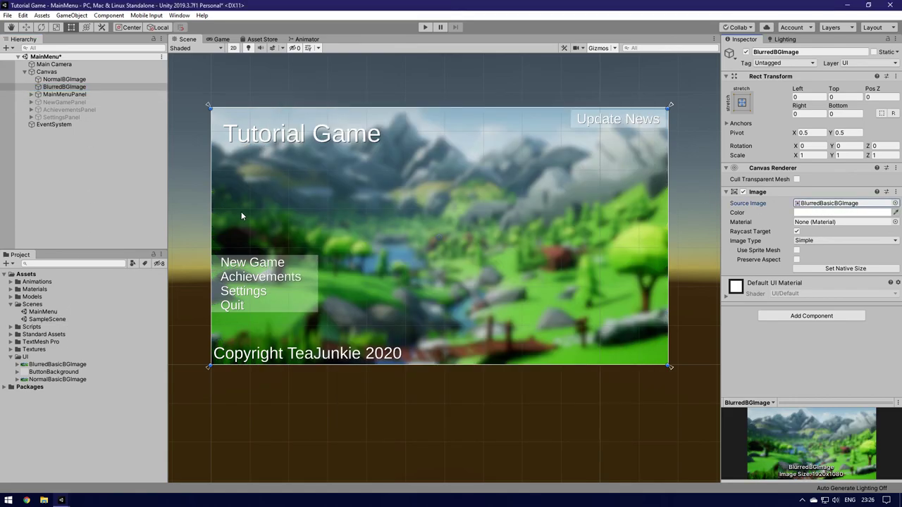
pyautogui.moveTo(62, 79); pyautogui.dragTo(58, 90)
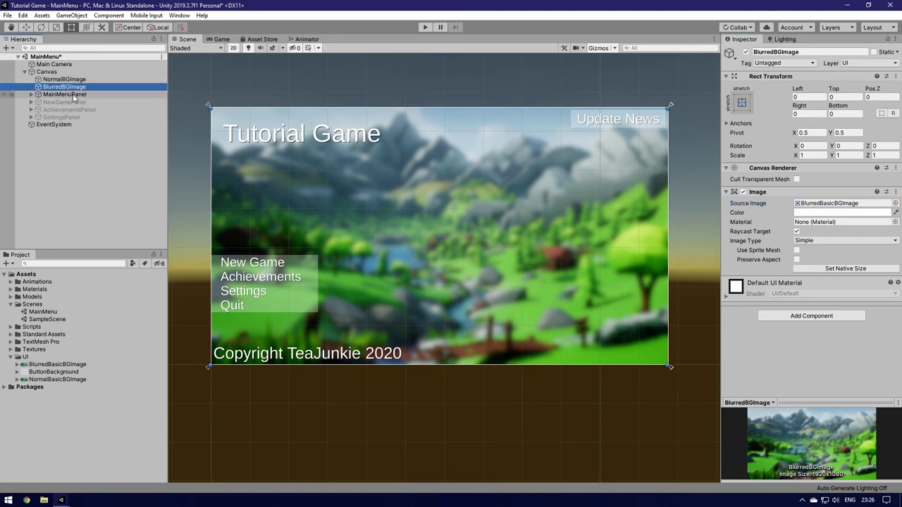
pyautogui.click(61, 80)
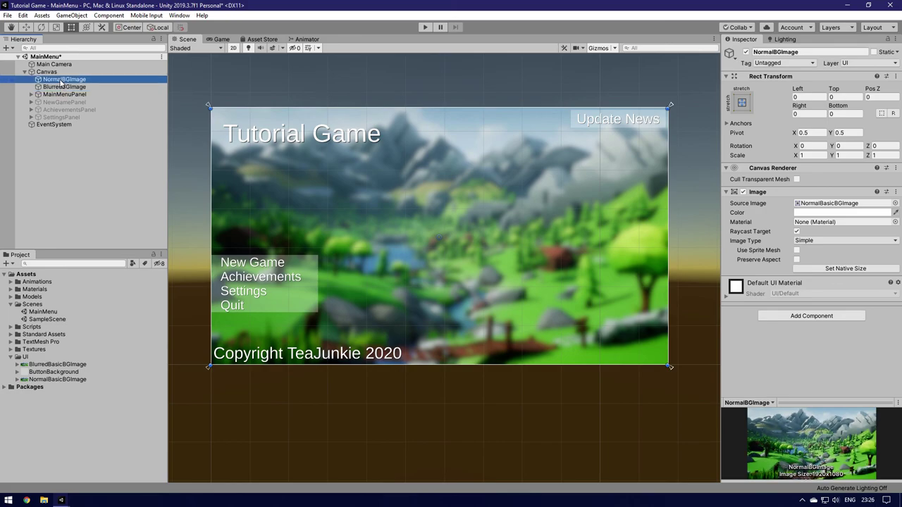
pyautogui.click(62, 88)
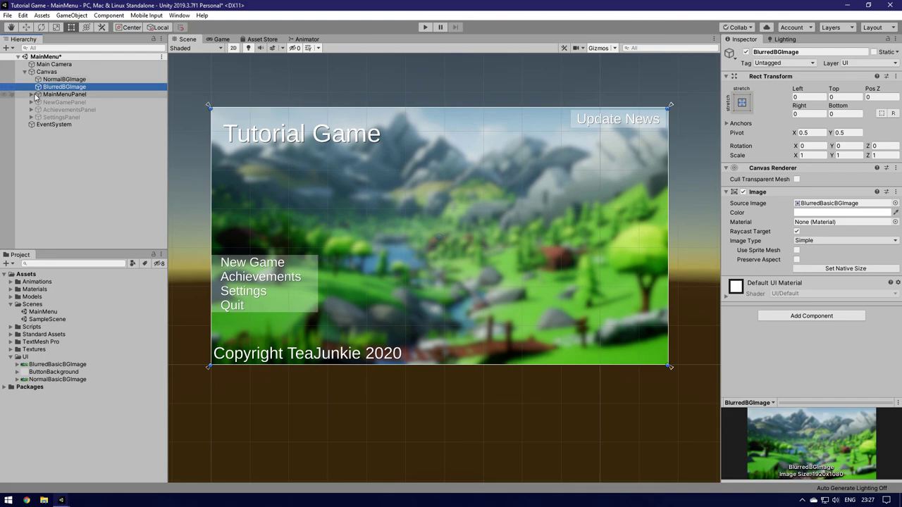
# Step: Hide and re-show MainMenuPanel to check the blurred background behind it
pyautogui.click(51, 94)
pyautogui.click(747, 52)
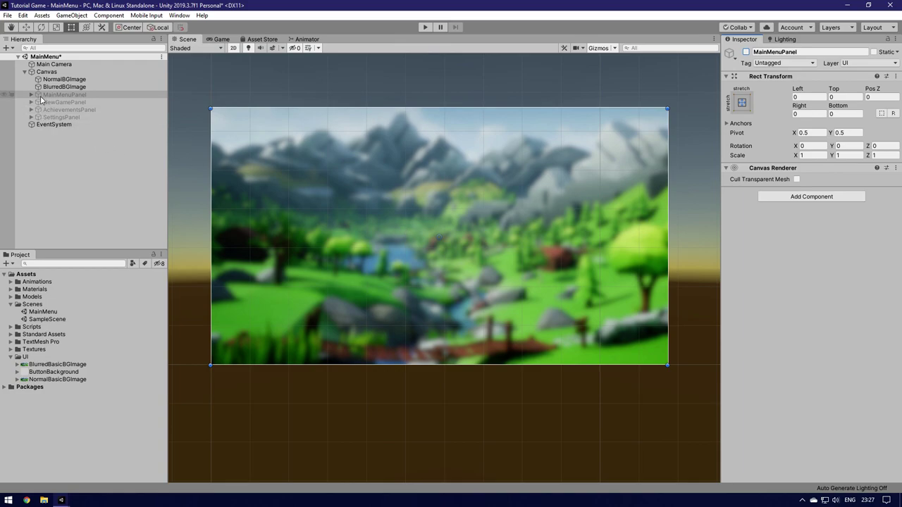
pyautogui.click(129, 96)
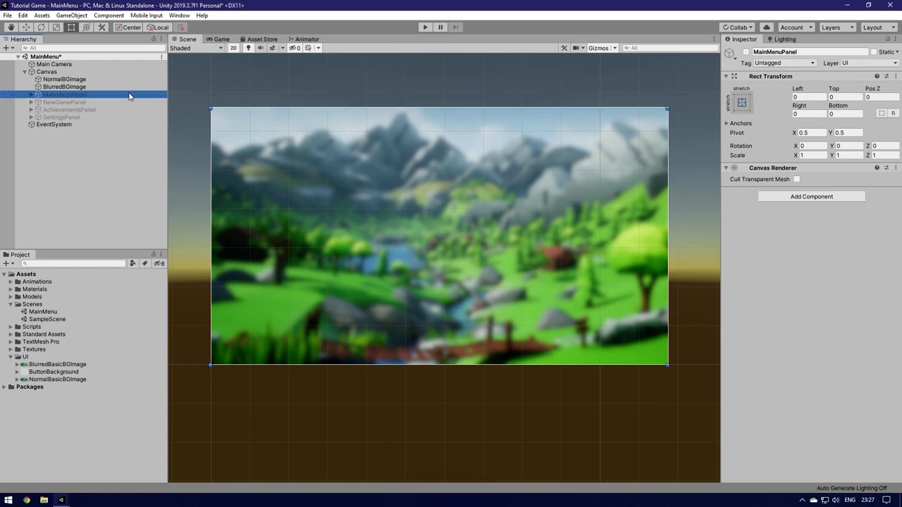
pyautogui.click(745, 51)
pyautogui.click(57, 87)
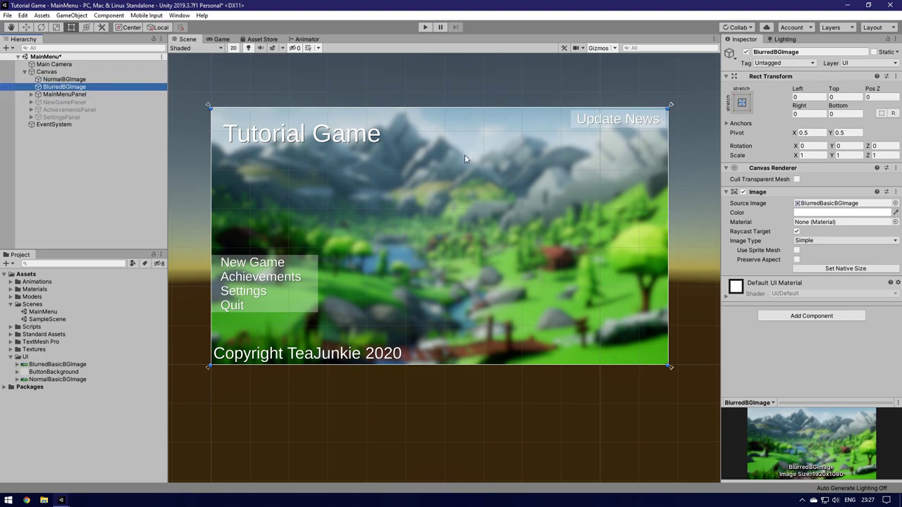
pyautogui.click(849, 213)
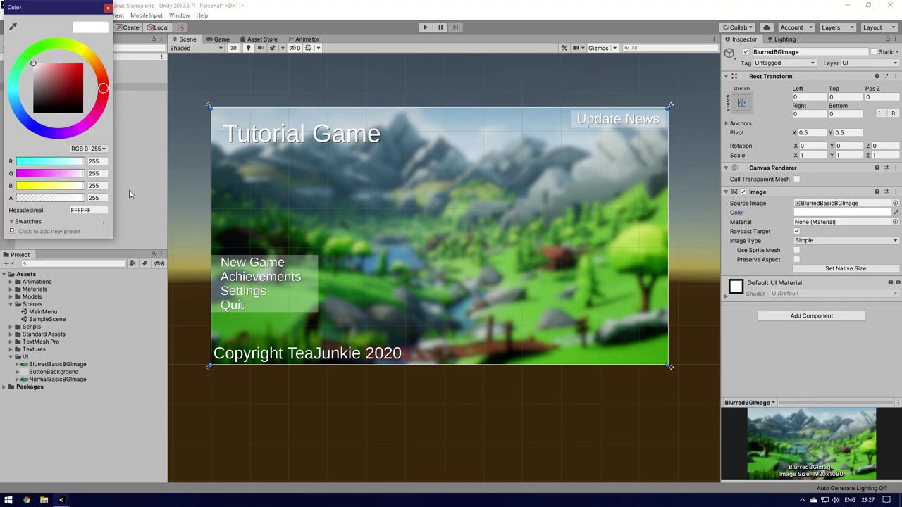
pyautogui.moveTo(81, 201); pyautogui.dragTo(5, 207)
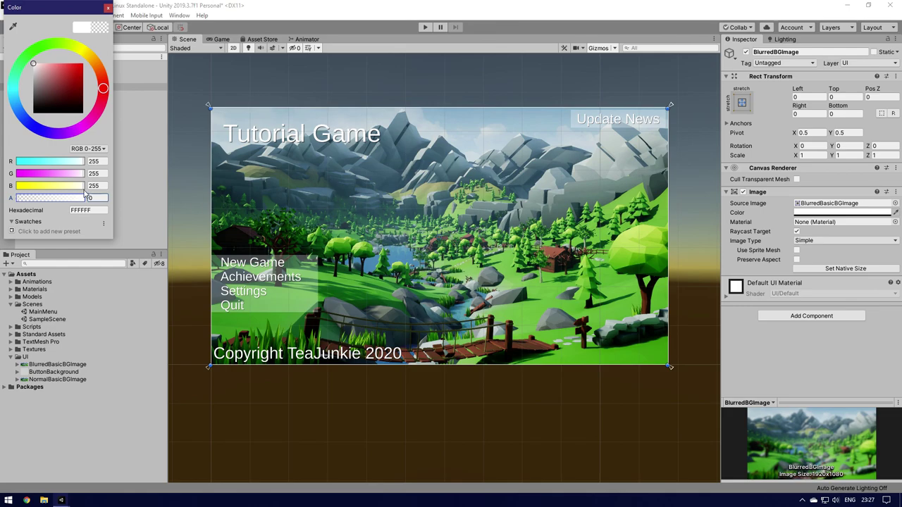
pyautogui.moveTo(26, 201); pyautogui.dragTo(94, 215)
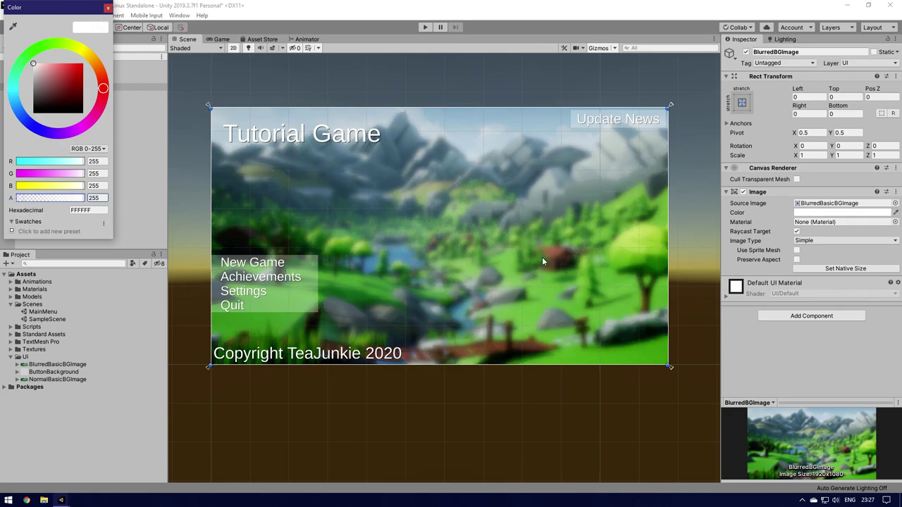
pyautogui.moveTo(83, 199); pyautogui.dragTo(10, 204)
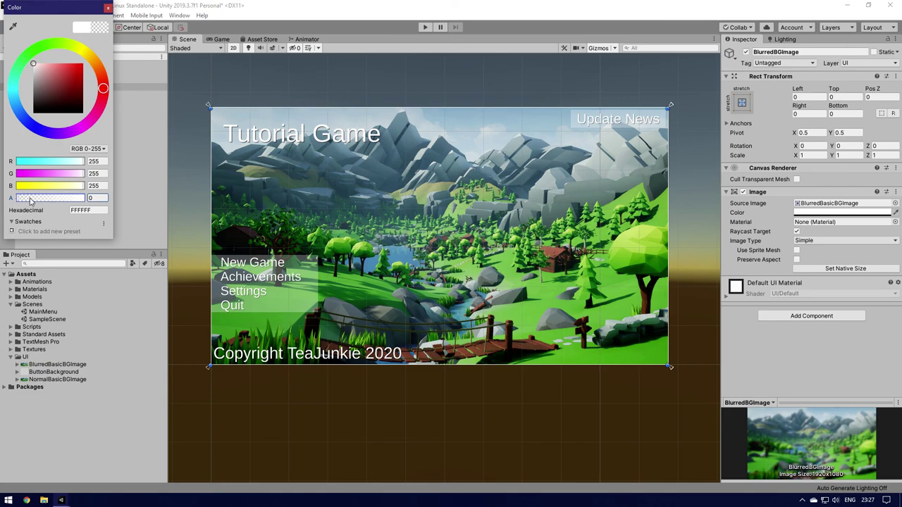
pyautogui.moveTo(20, 201); pyautogui.dragTo(129, 181)
pyautogui.click(107, 7)
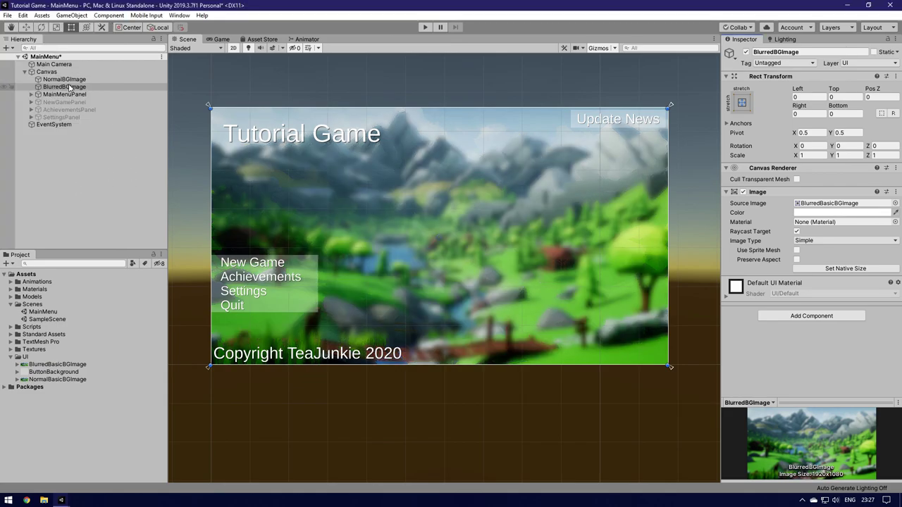
pyautogui.click(67, 79)
pyautogui.click(67, 87)
pyautogui.click(67, 79)
pyautogui.click(67, 87)
pyautogui.click(67, 79)
pyautogui.click(67, 87)
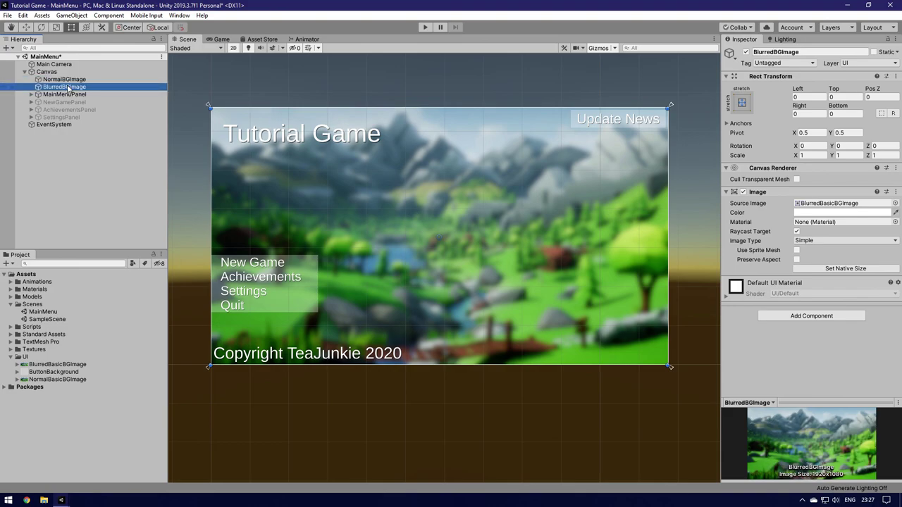
pyautogui.click(51, 164)
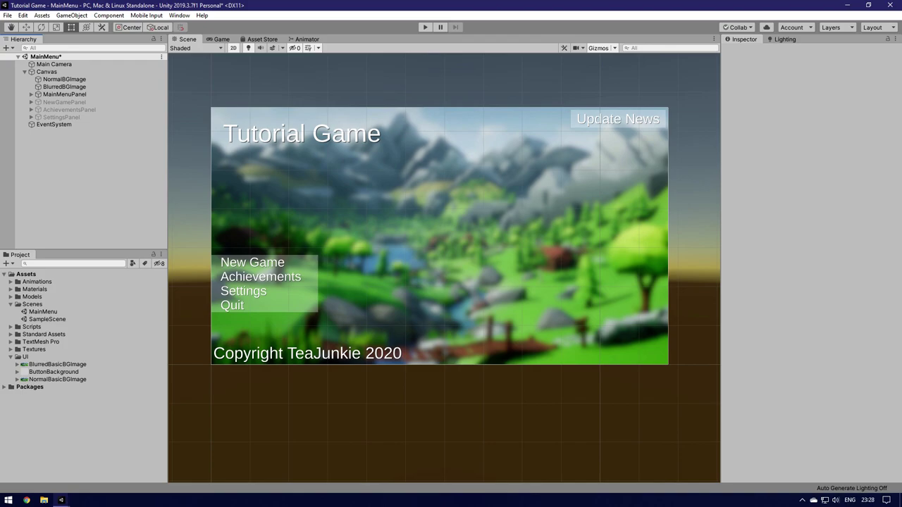
pyautogui.click(62, 88)
pyautogui.press('Up')
pyautogui.press('Down')
pyautogui.press('Up')
pyautogui.press('Down')
pyautogui.press('Up')
pyautogui.press('Down')
pyautogui.press('Up')
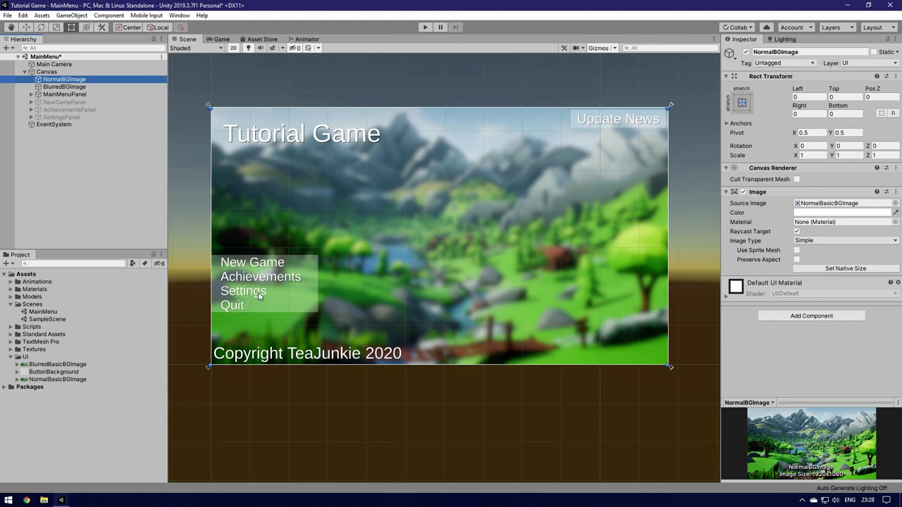
pyautogui.click(63, 85)
pyautogui.click(64, 79)
pyautogui.click(64, 87)
pyautogui.click(64, 79)
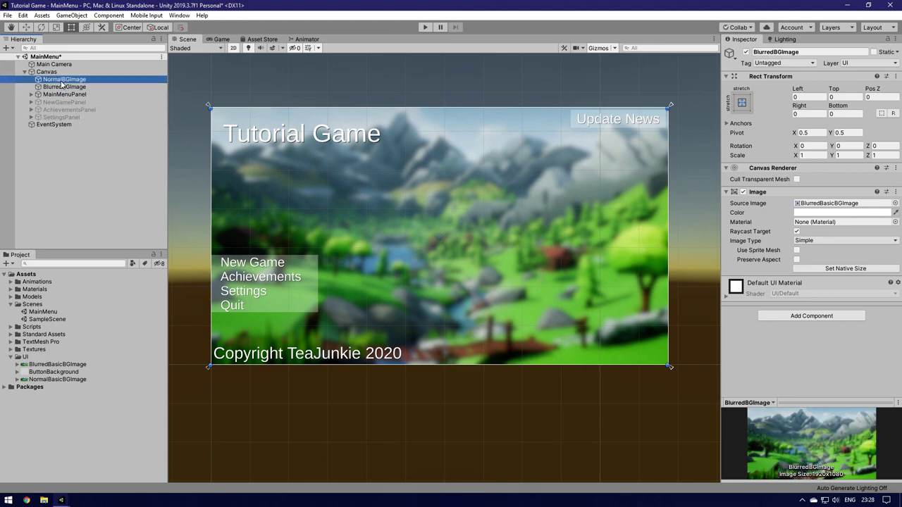
pyautogui.click(424, 30)
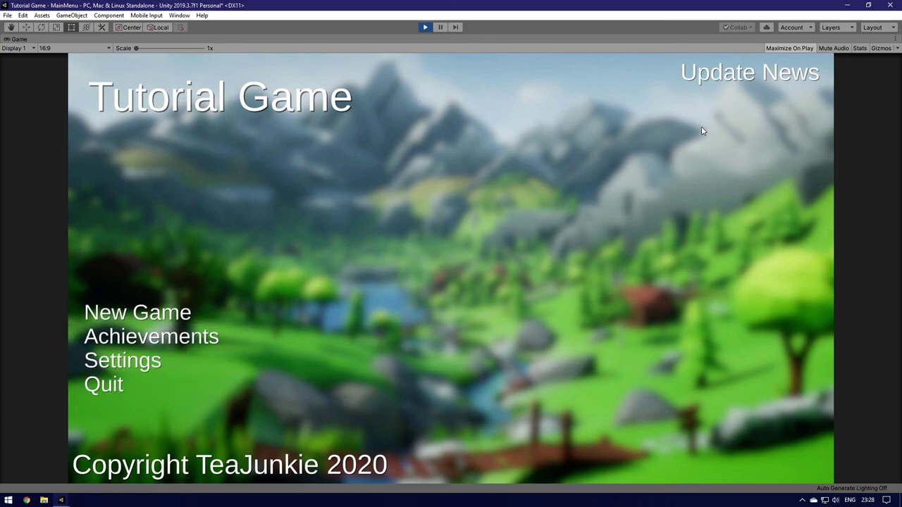
pyautogui.click(426, 27)
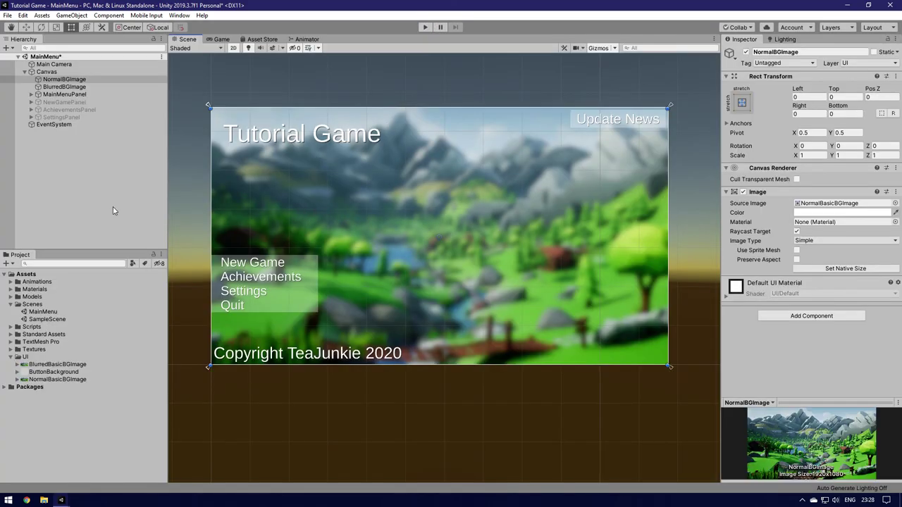